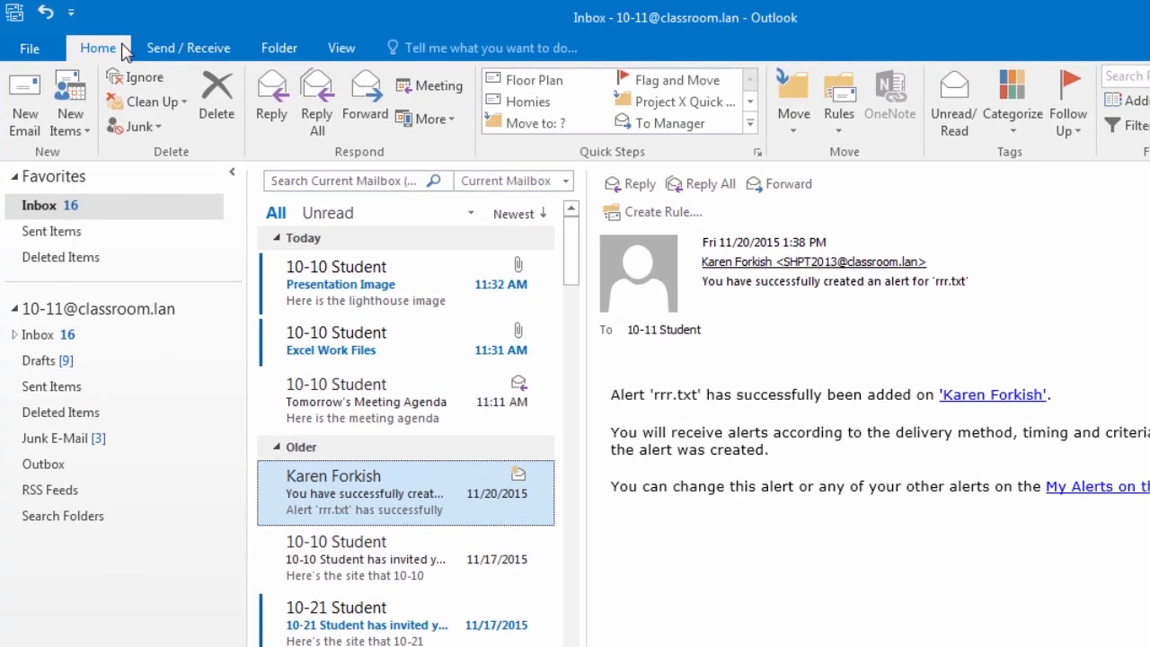
- Browse the Send/Receive, Folder and View tabs, then collapse and re-pin the folder list
click(167, 48)
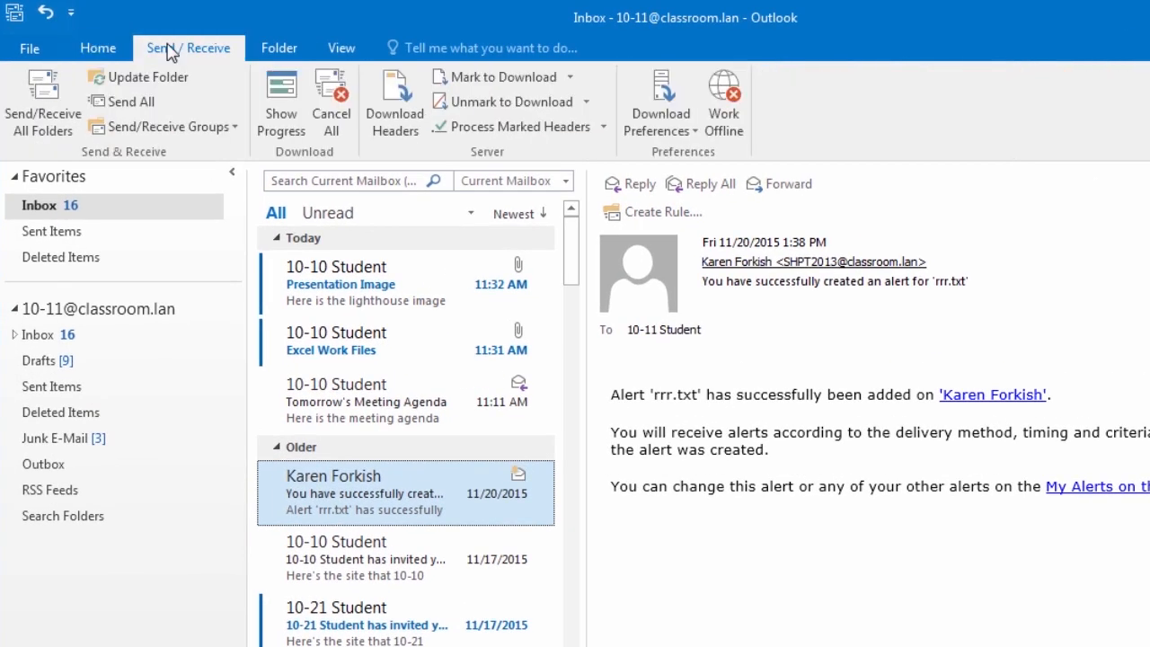
click(268, 52)
click(341, 48)
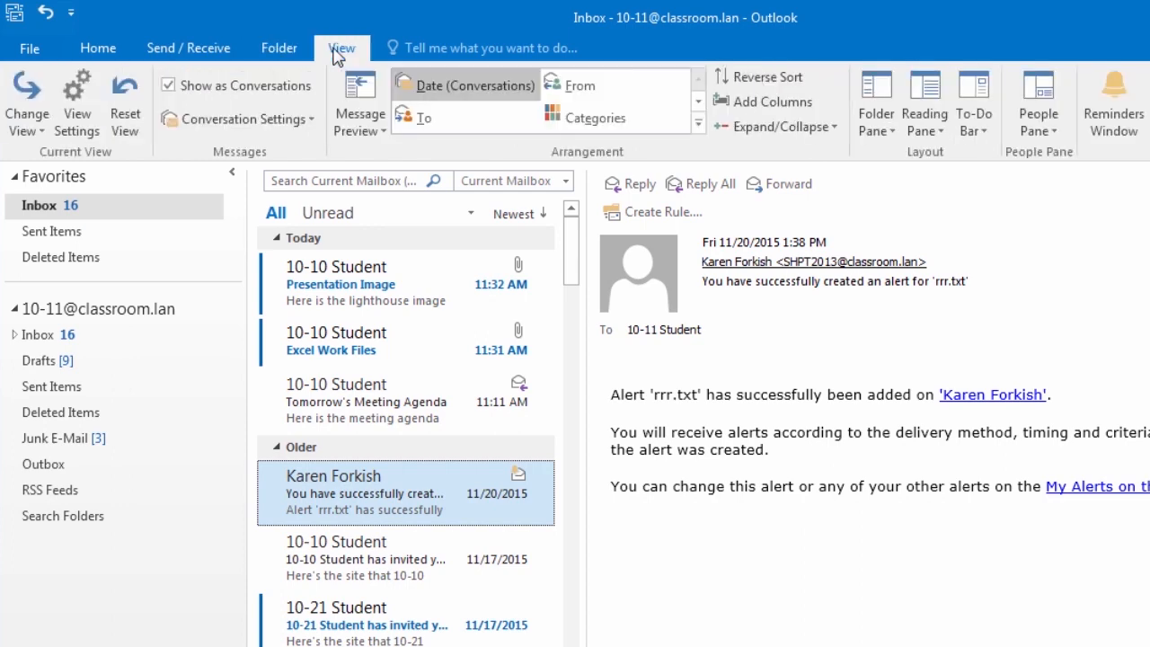
click(84, 45)
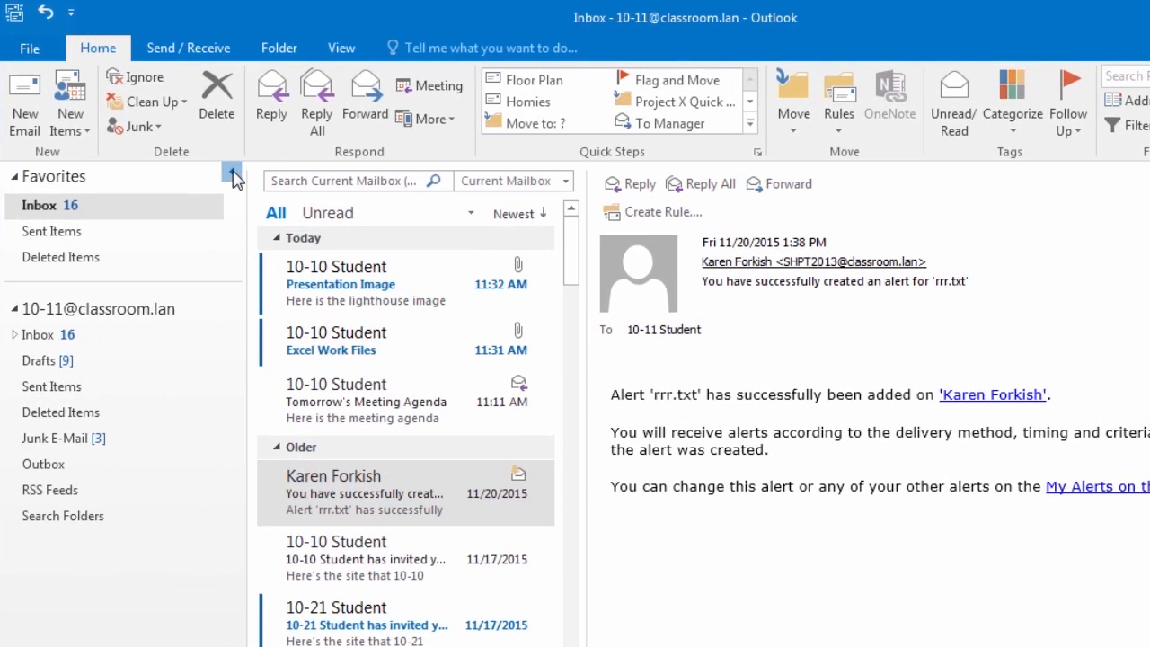
click(195, 147)
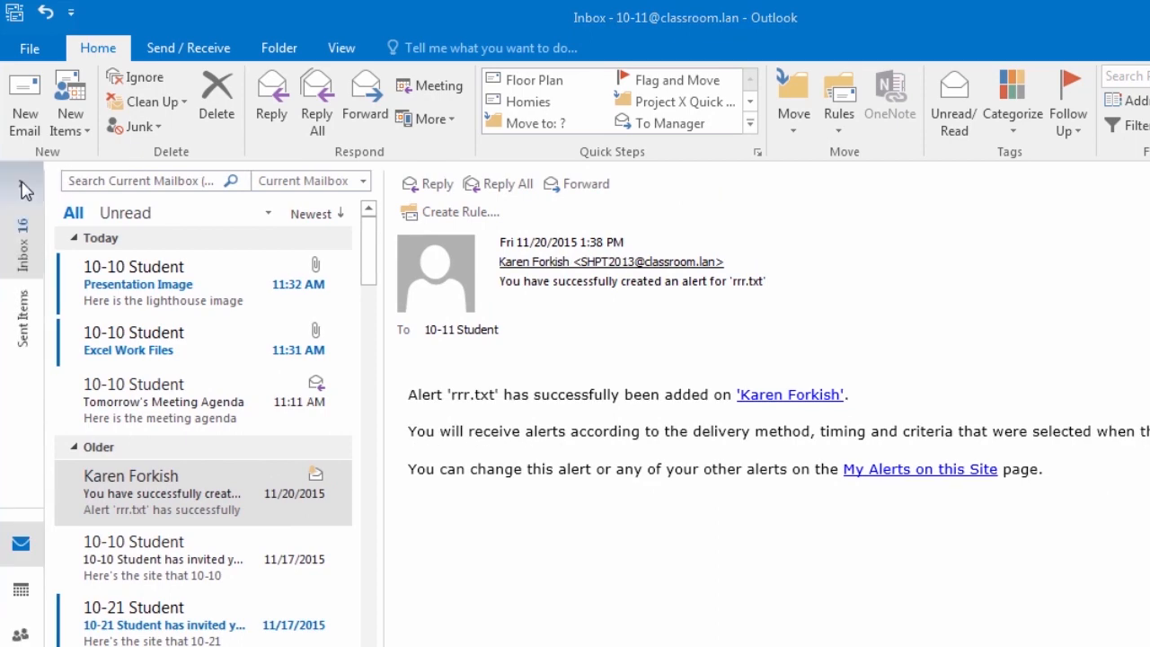
click(21, 185)
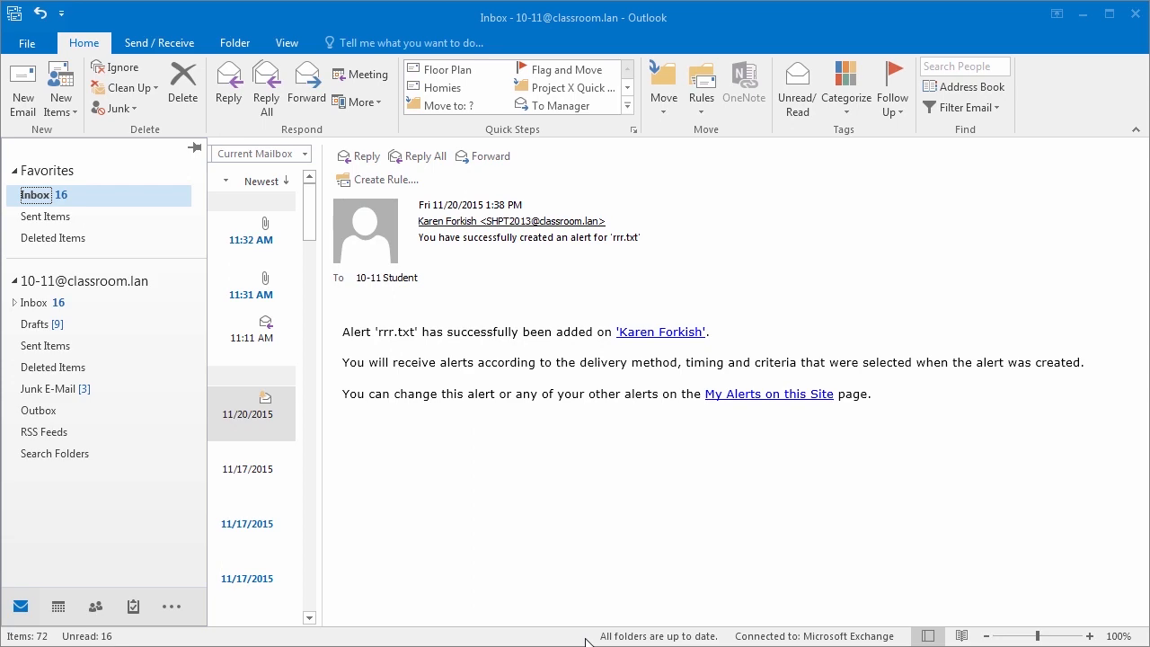
click(195, 148)
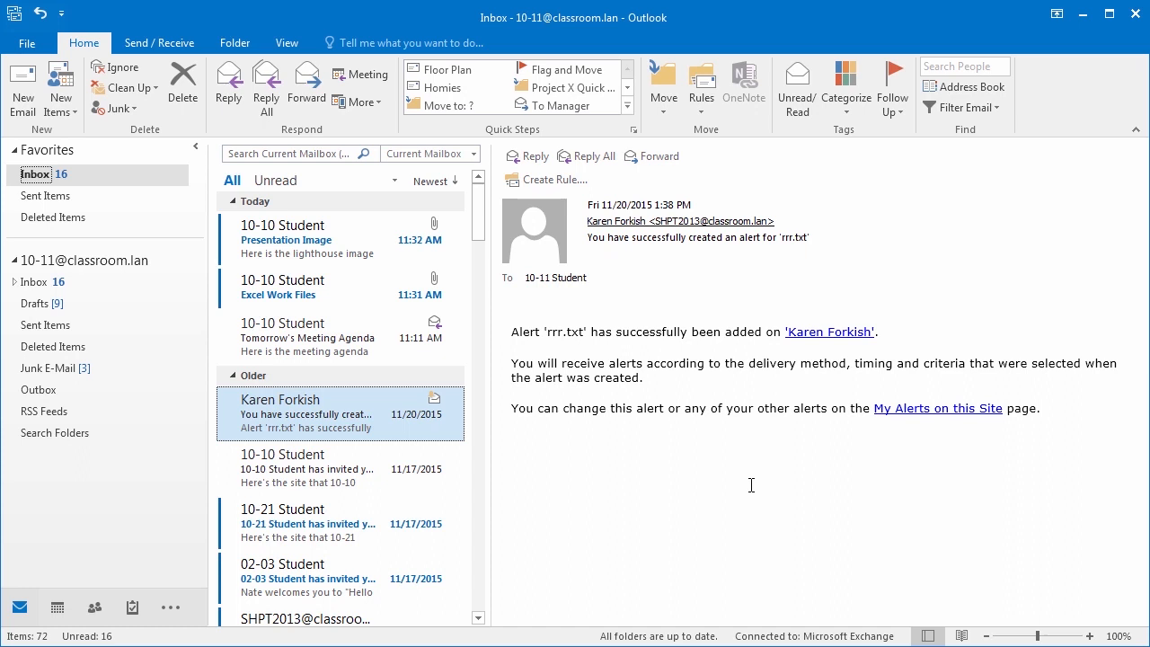
- Add Calendar, People and Tasks to the To-Do Bar, then open the File account page
click(287, 48)
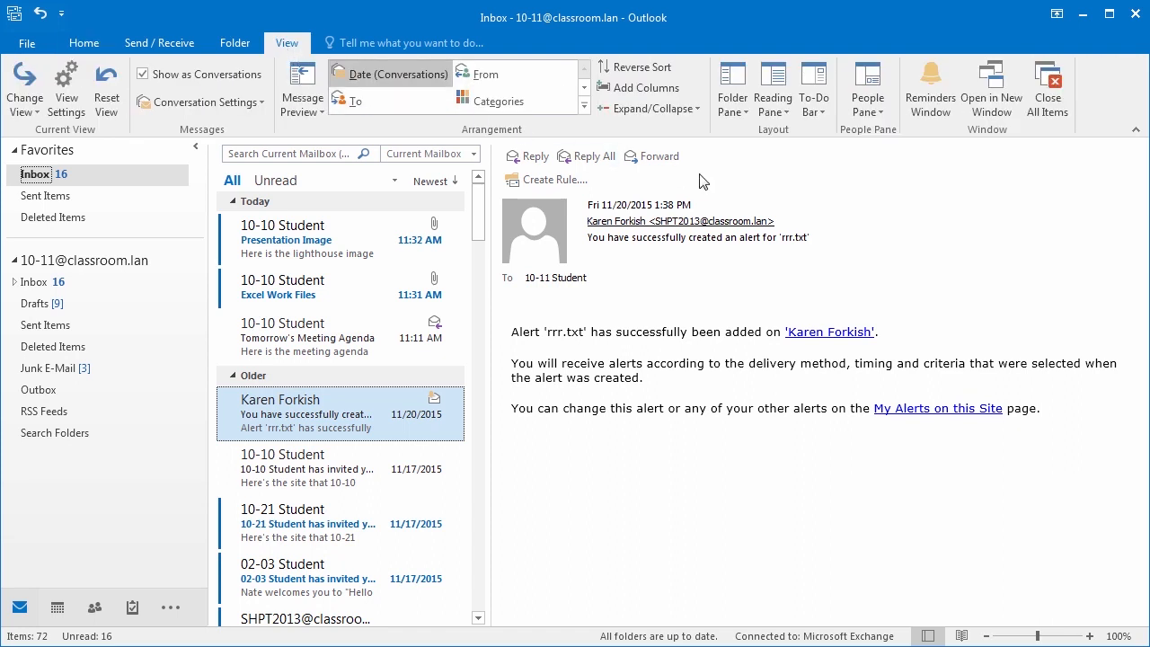
click(808, 105)
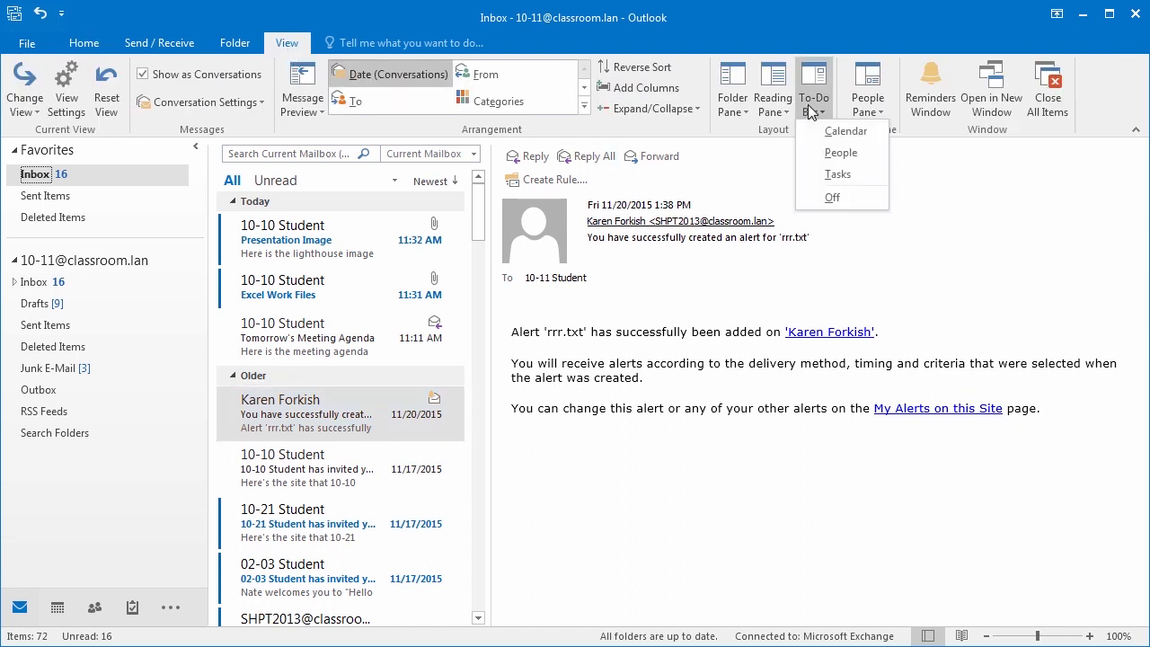
click(823, 133)
click(813, 105)
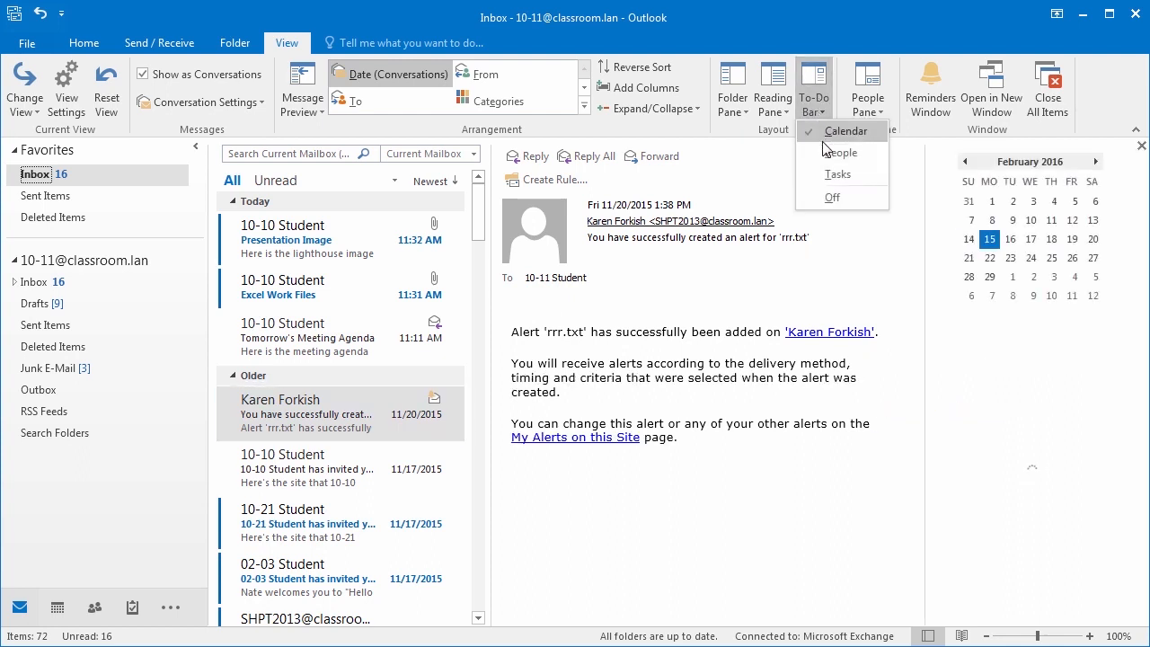
click(826, 153)
click(813, 105)
click(833, 179)
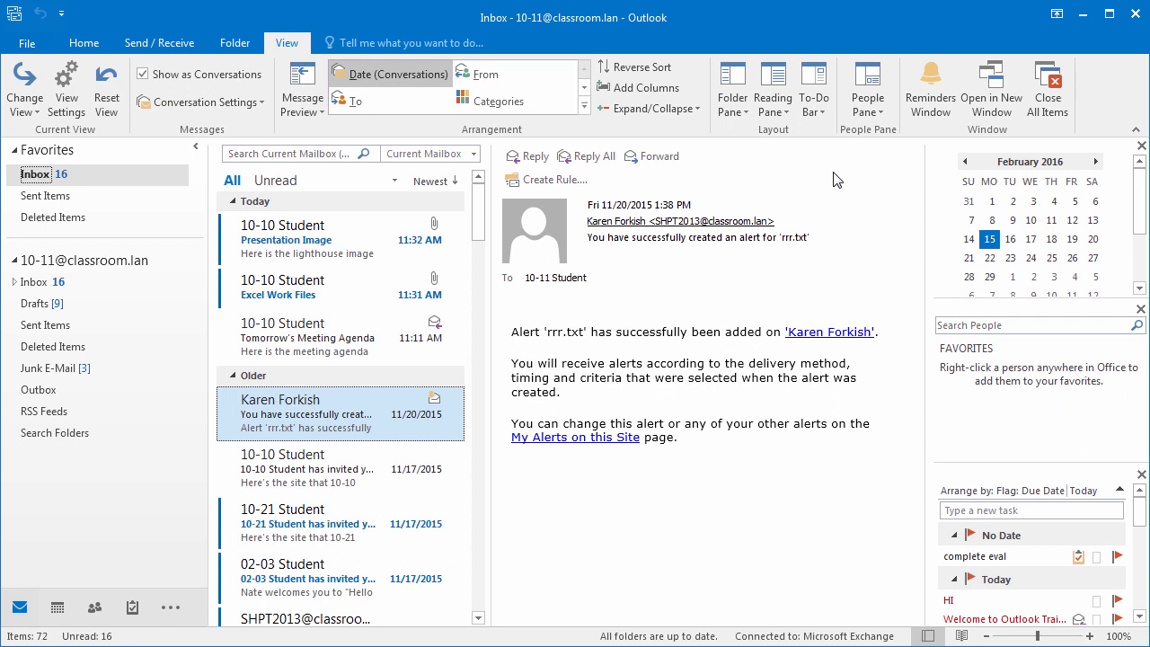
click(26, 45)
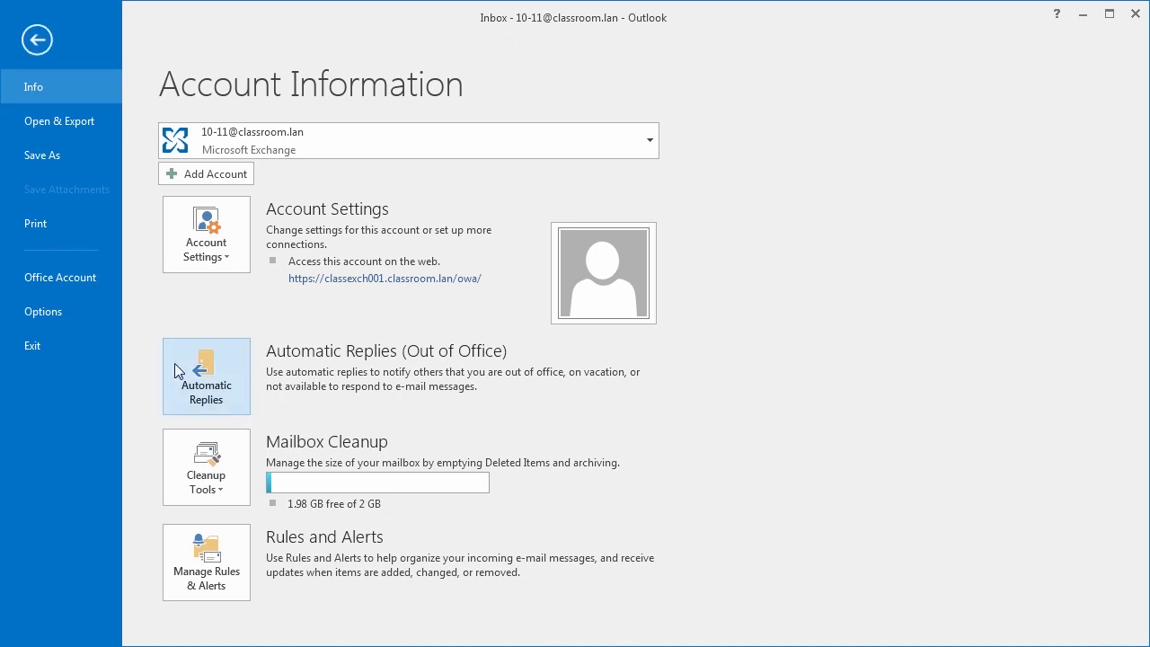
- Open Outlook Options, check the Office Theme list, browse Mail, Calendar and People pages, then cancel
click(44, 312)
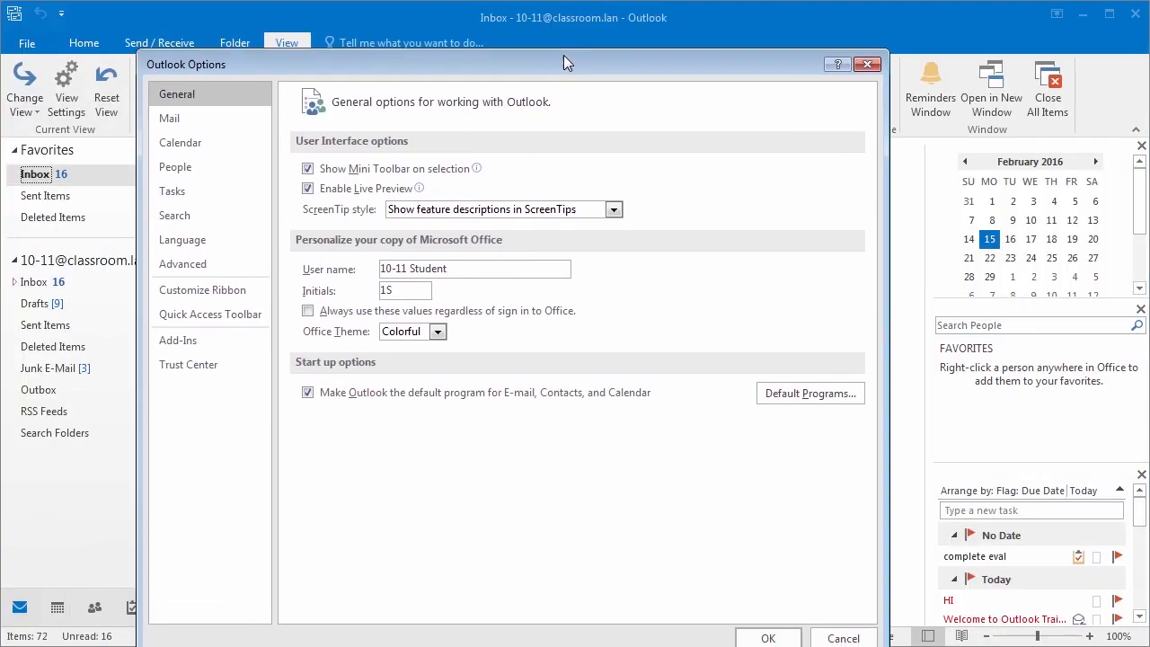
drag(563, 62, 579, 36)
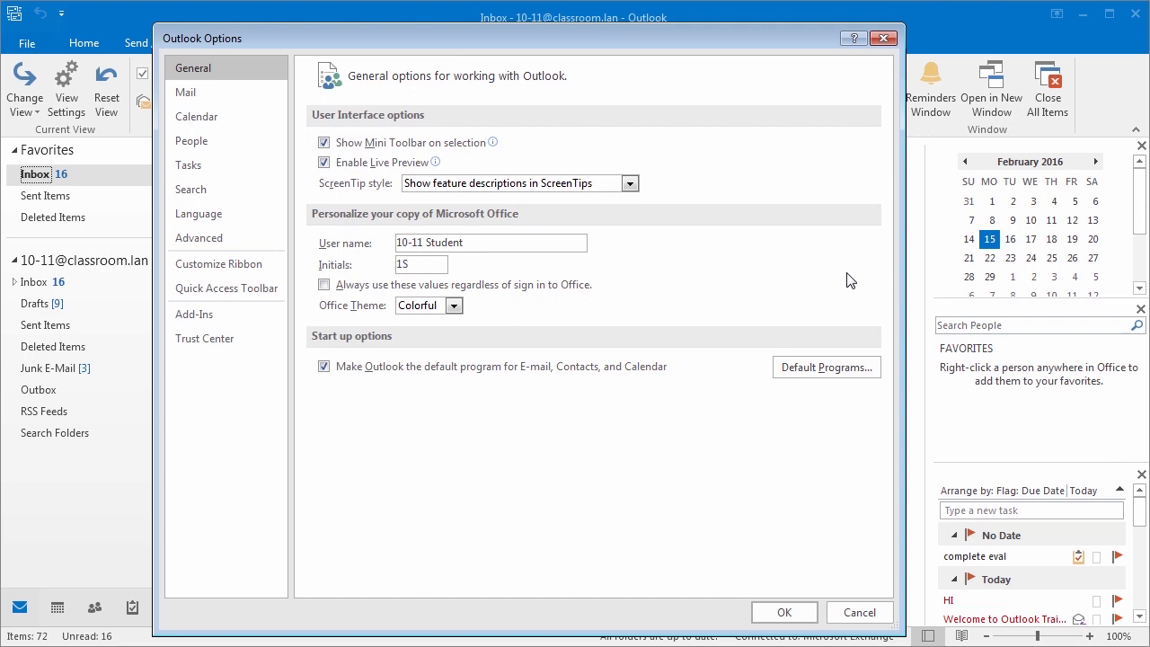
click(454, 307)
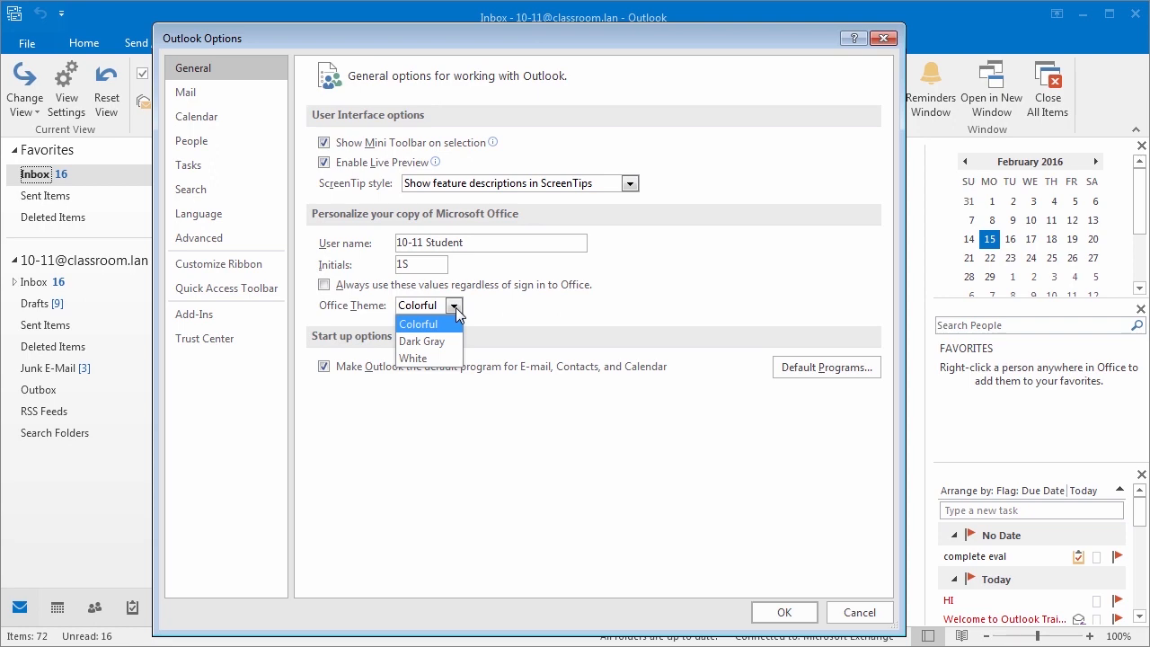
click(218, 93)
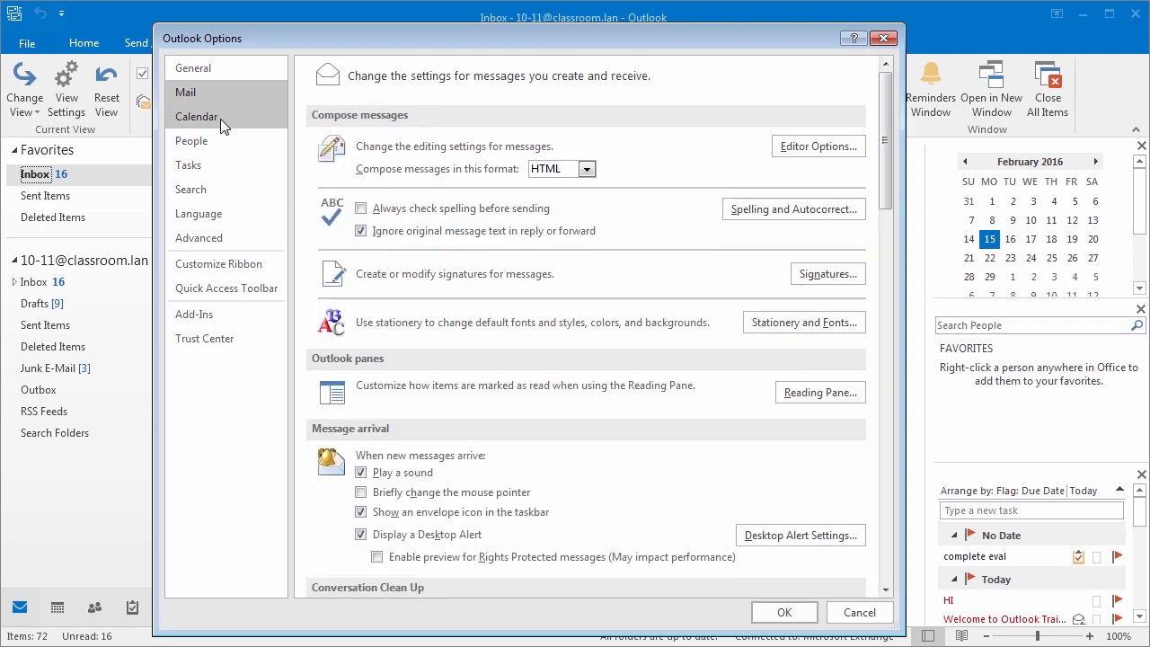
click(218, 116)
click(221, 141)
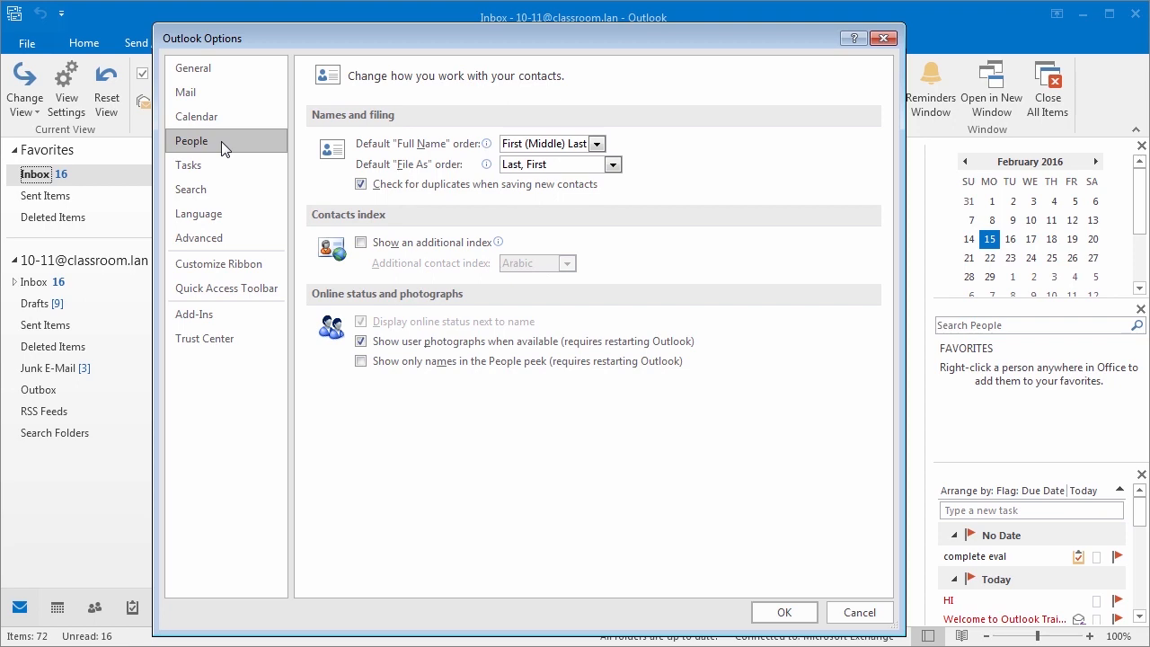
click(864, 614)
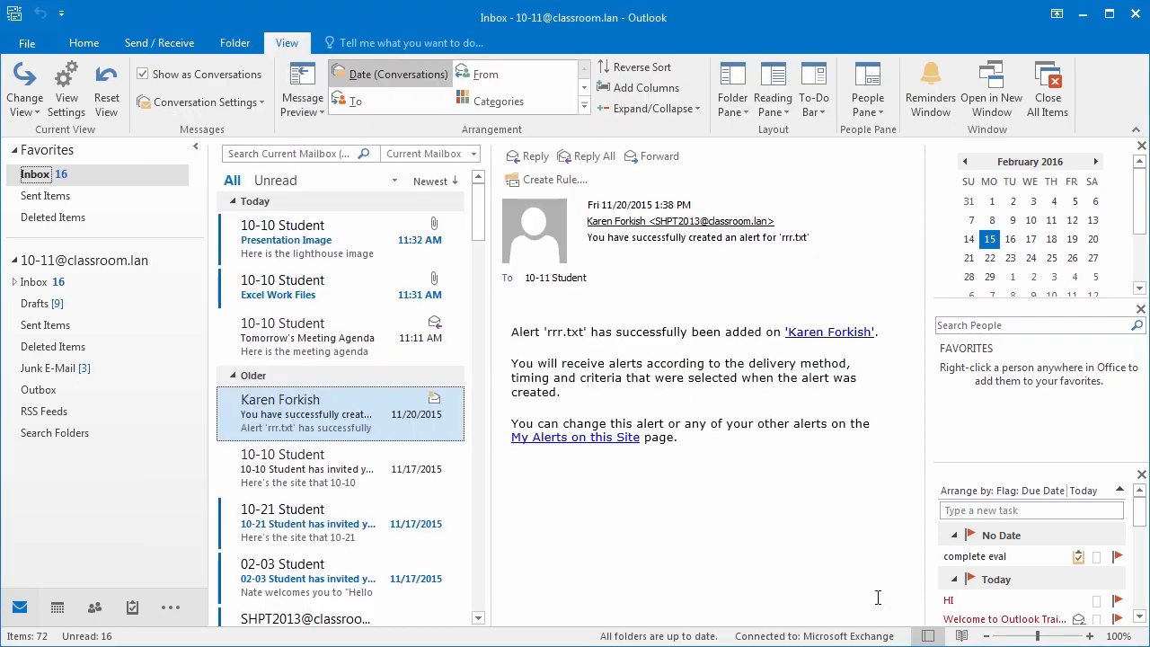
- Read down to the 02-03 Student message in Reading view, then return to Normal view
click(79, 44)
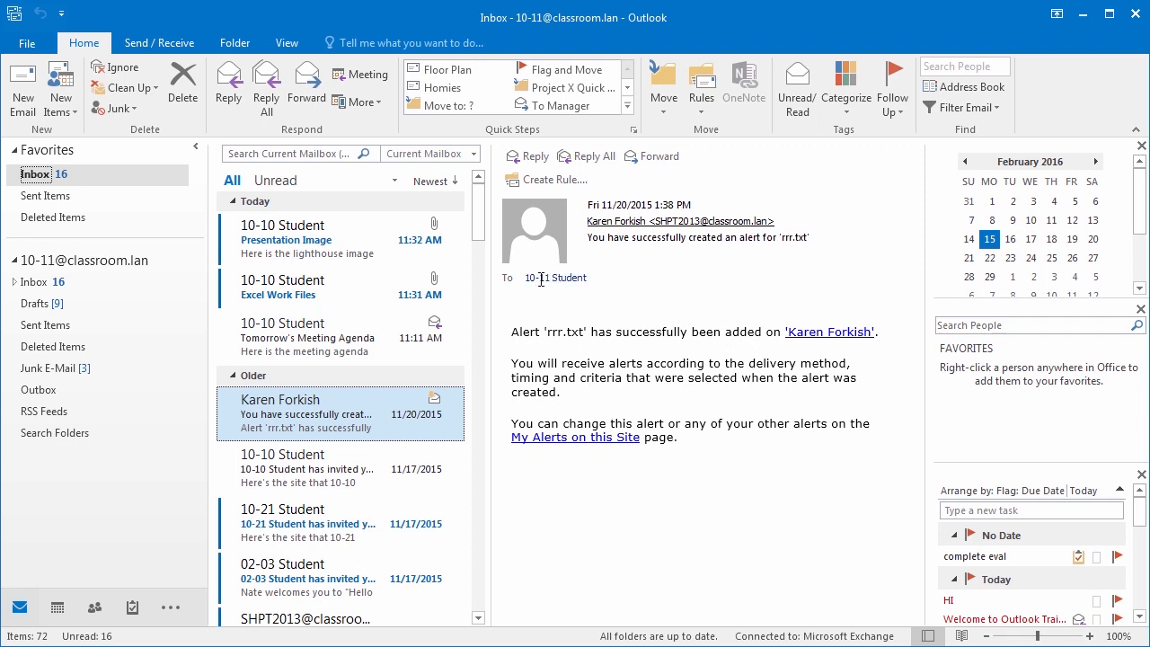
click(961, 636)
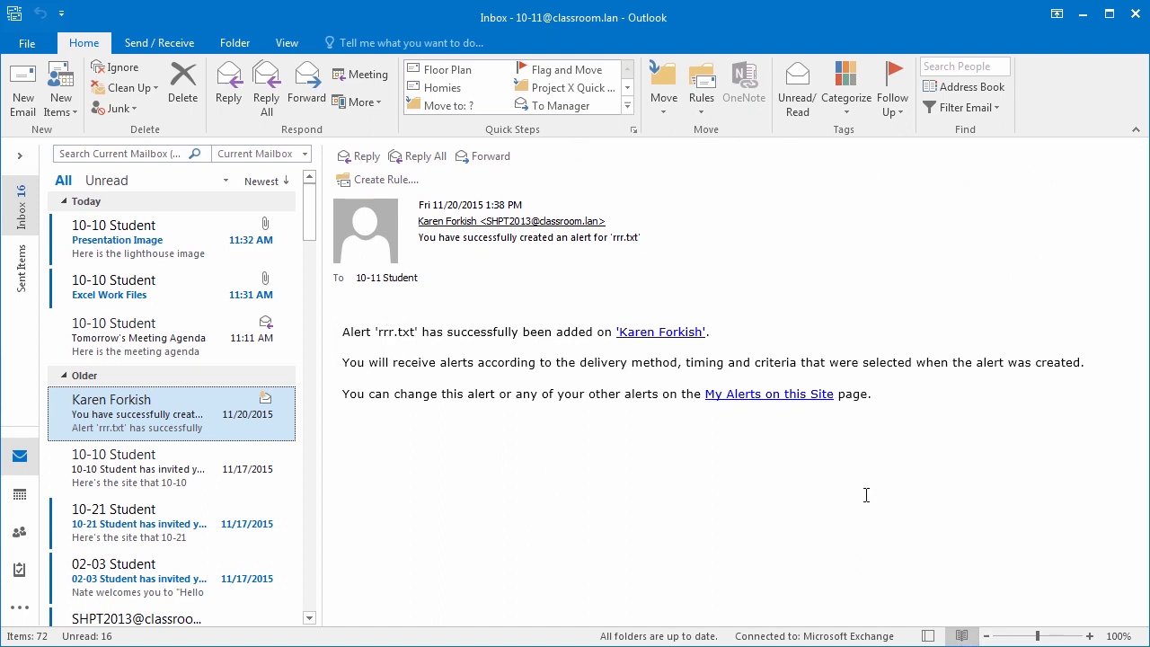
key(Down)
key(Down)
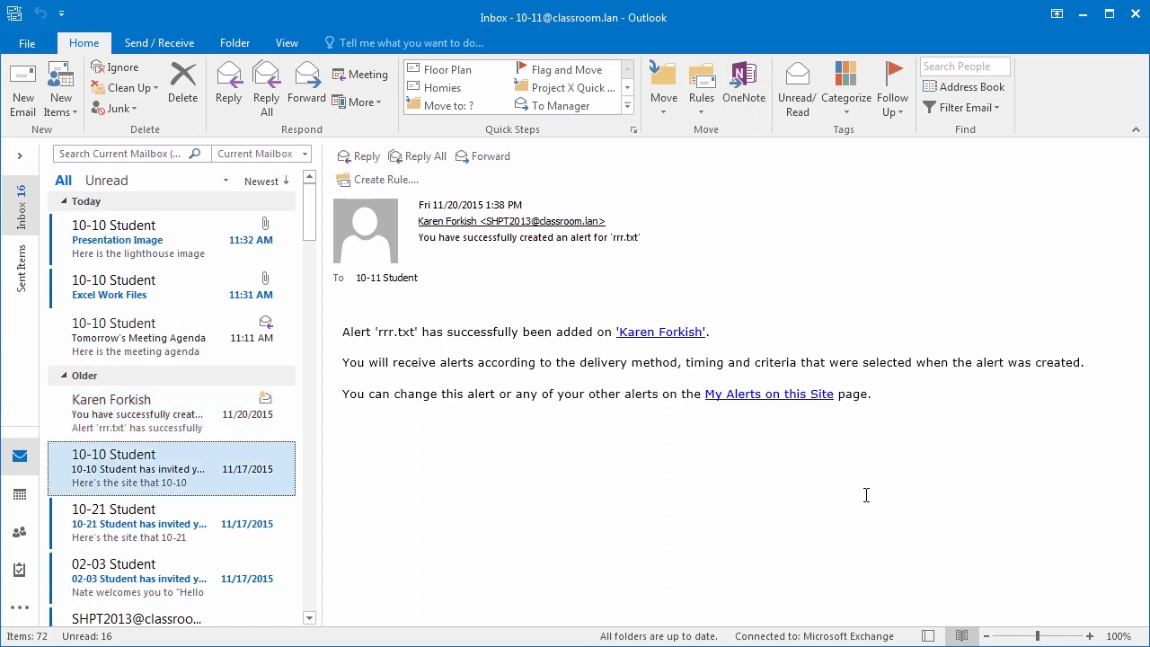
key(Down)
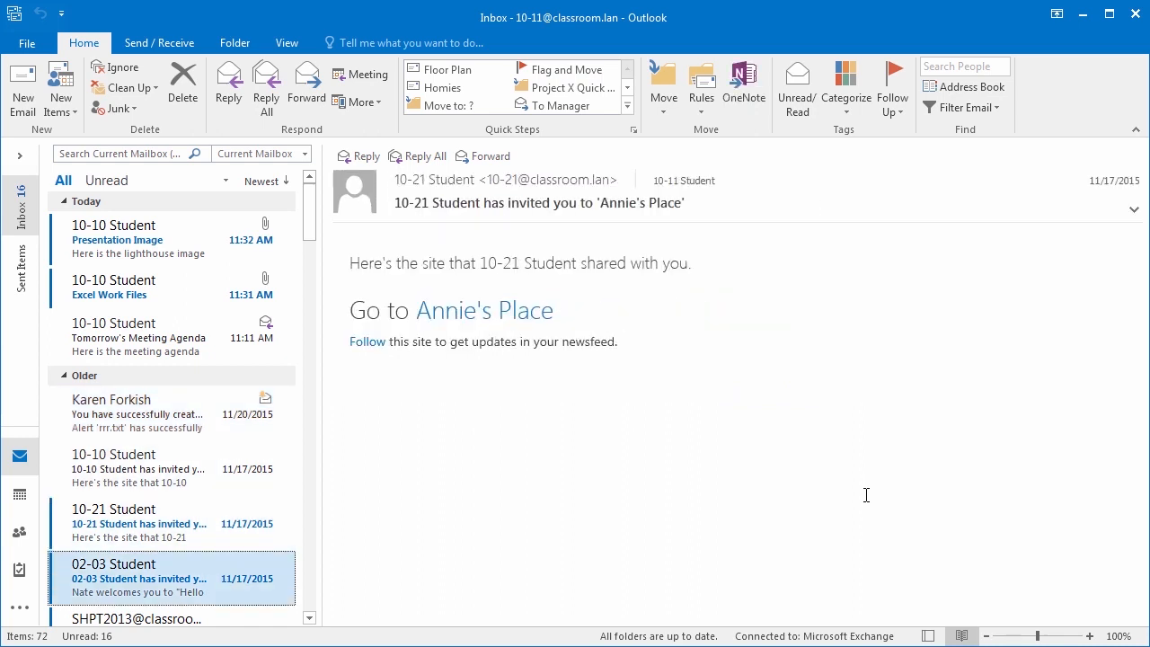
key(Up)
key(Up)
key(Up)
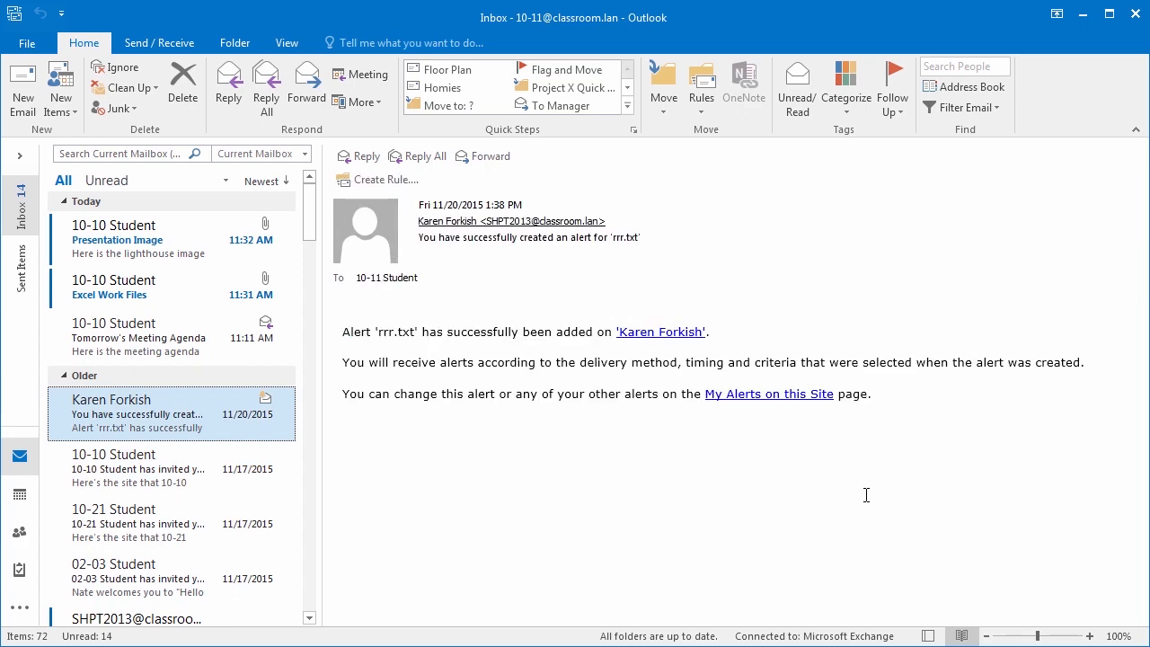
click(929, 635)
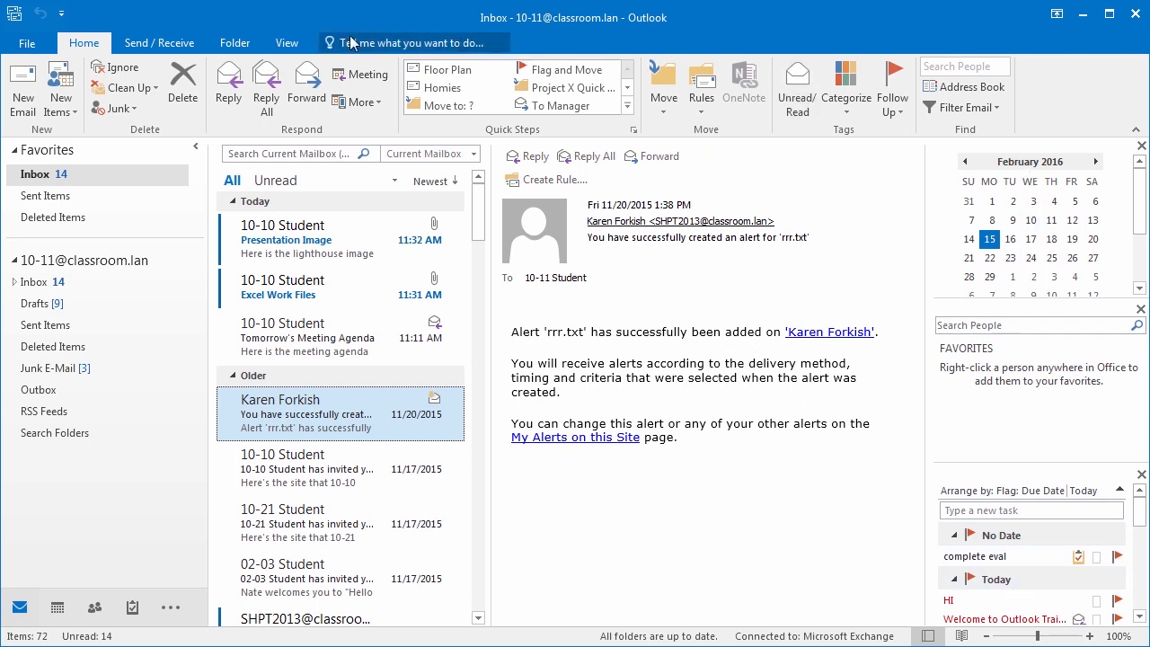
- Remove the task list from the To-Do Bar via the View tab's To-Do Bar menu
click(286, 43)
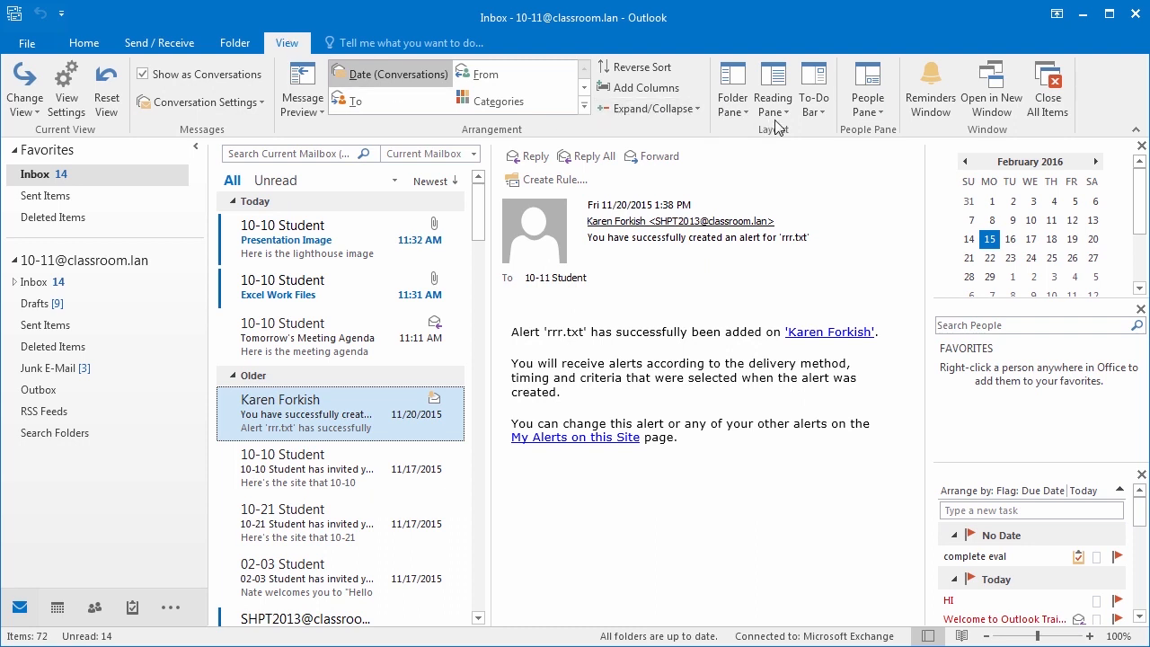
click(822, 119)
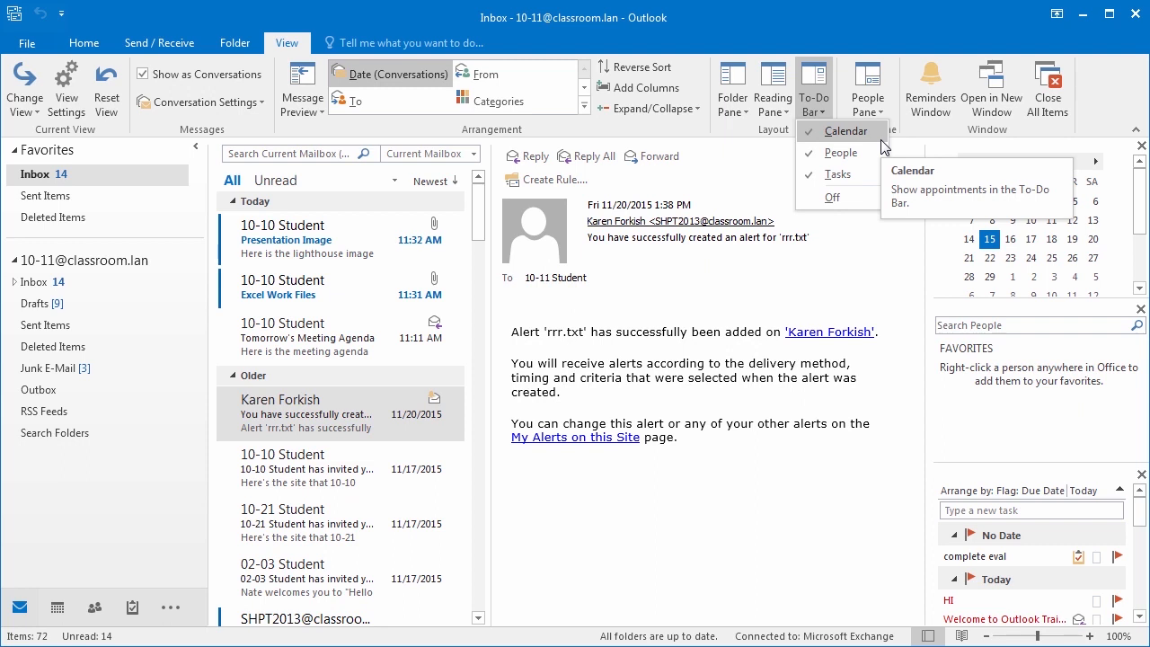
click(833, 199)
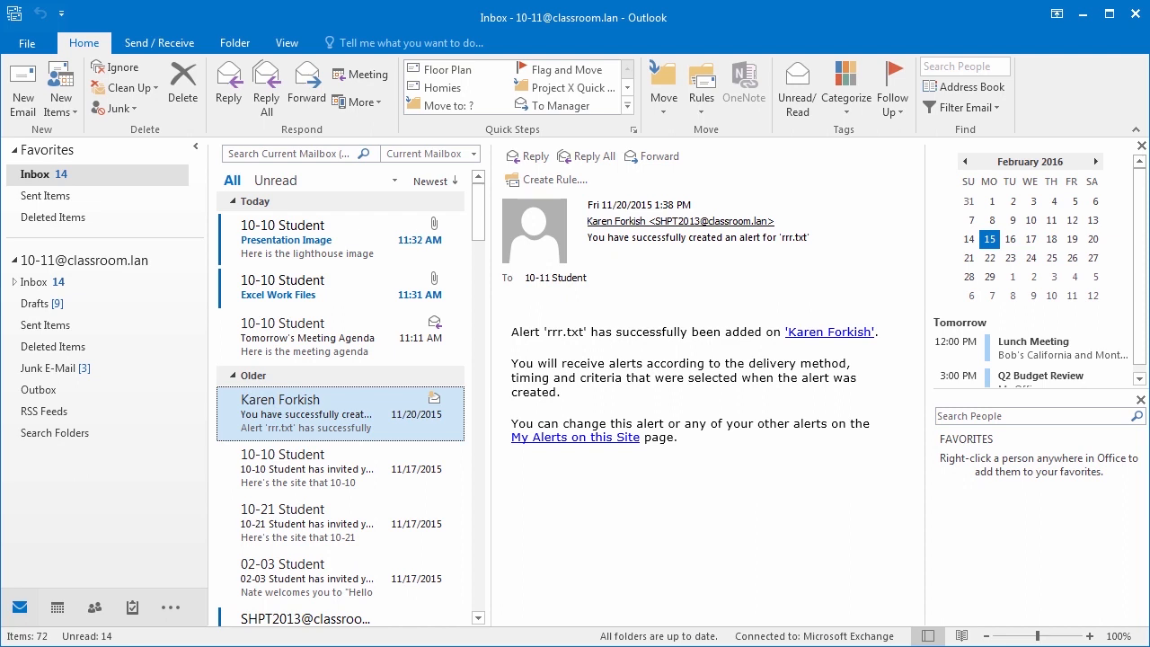
- Add the task list back to the To-Do Bar through a 'to do' Tell me search
click(404, 44)
text(to do)
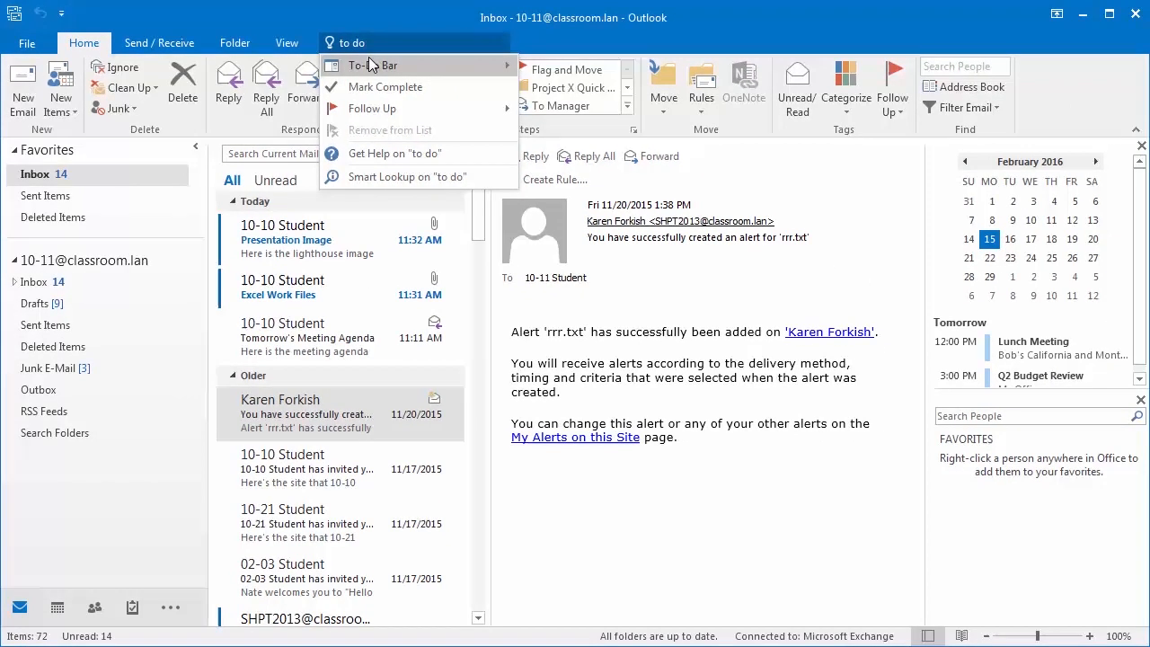
mouse_move(445, 74)
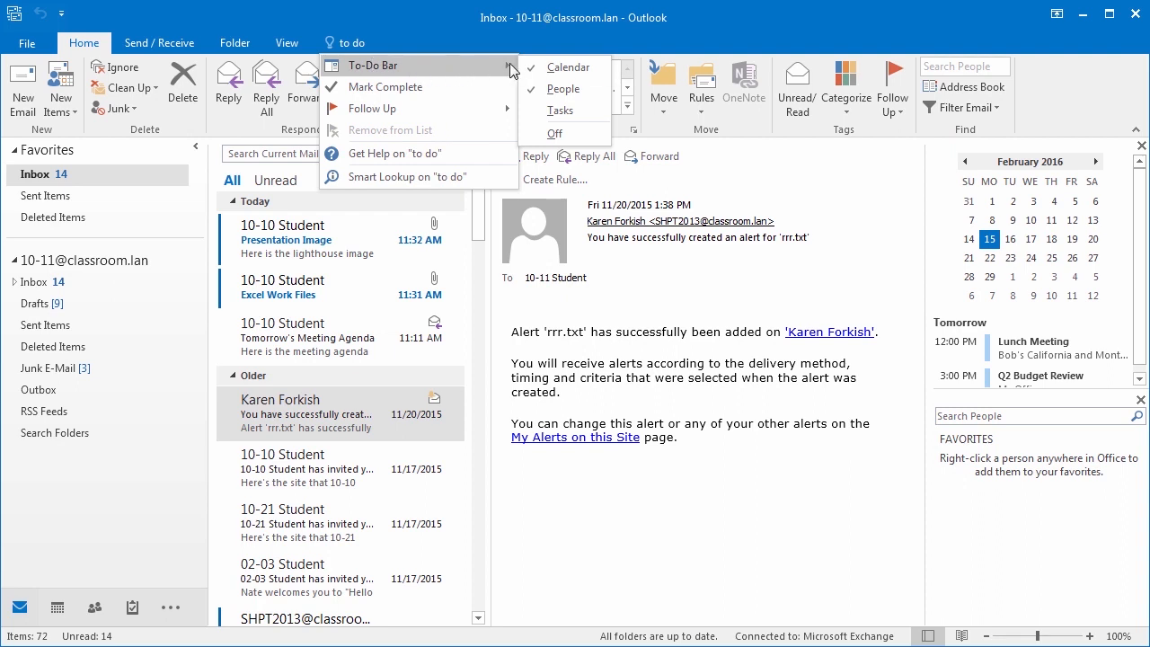
click(552, 111)
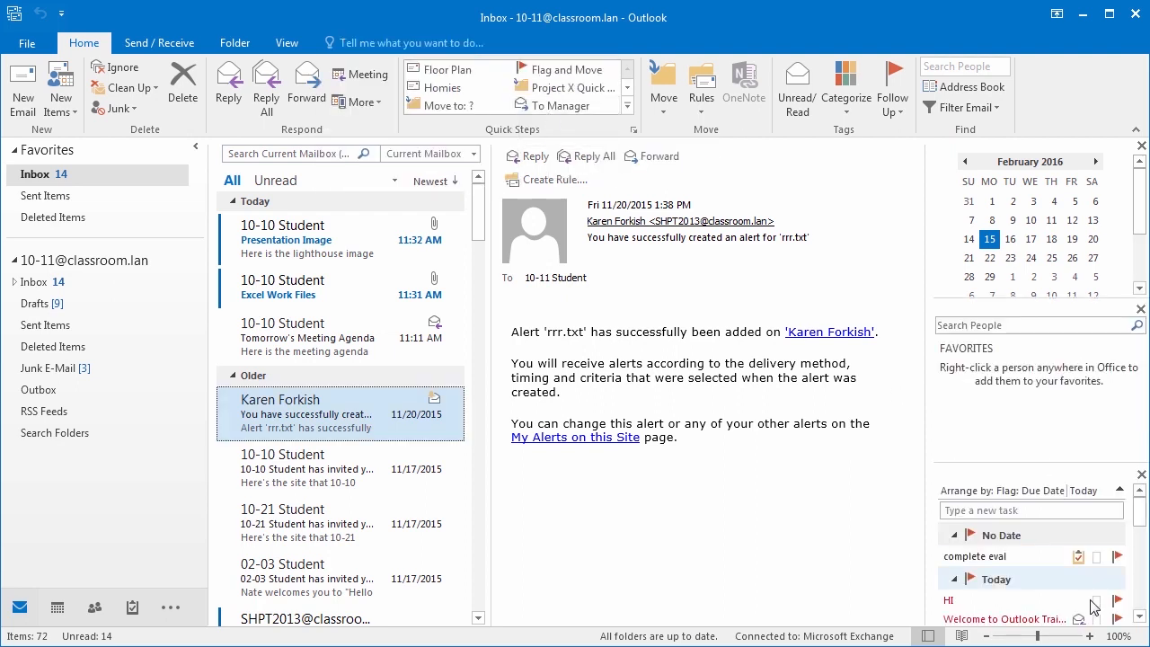
- Remove the Calendar and People panes from the To-Do Bar using 'to do' searches
click(351, 43)
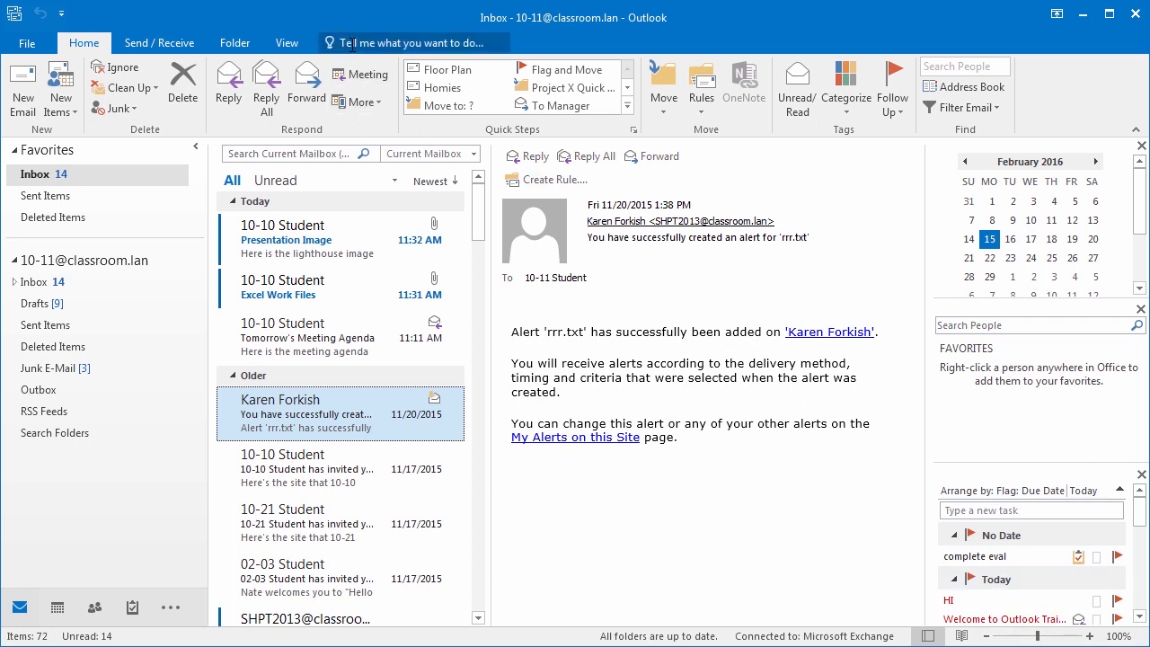
text(to do)
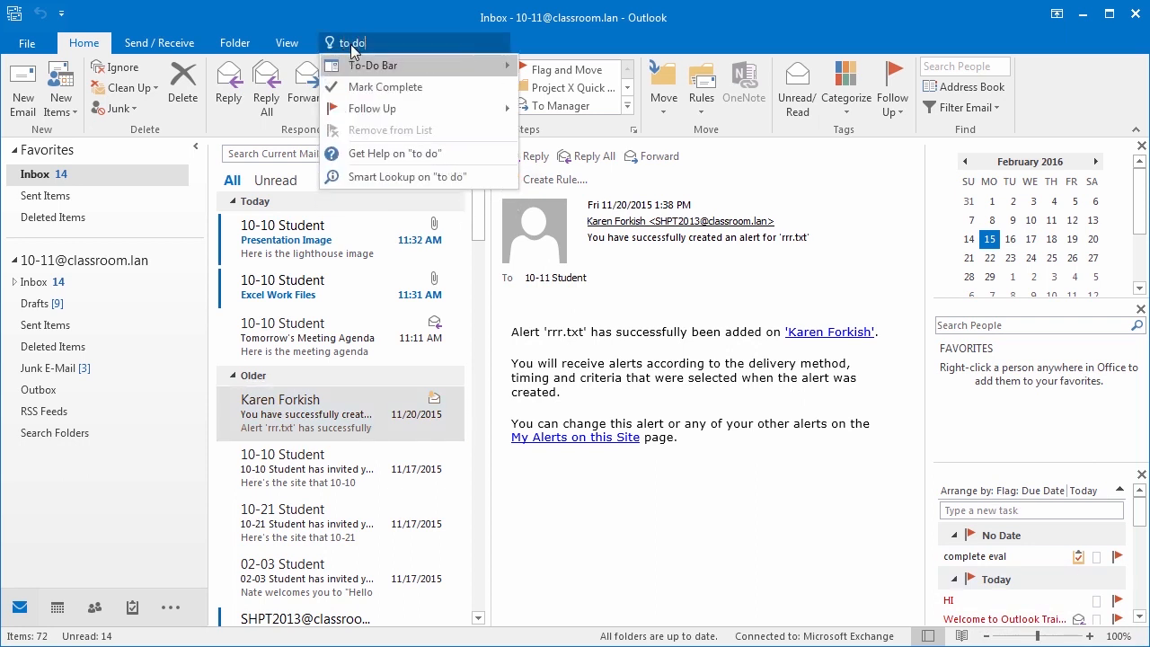
mouse_move(393, 59)
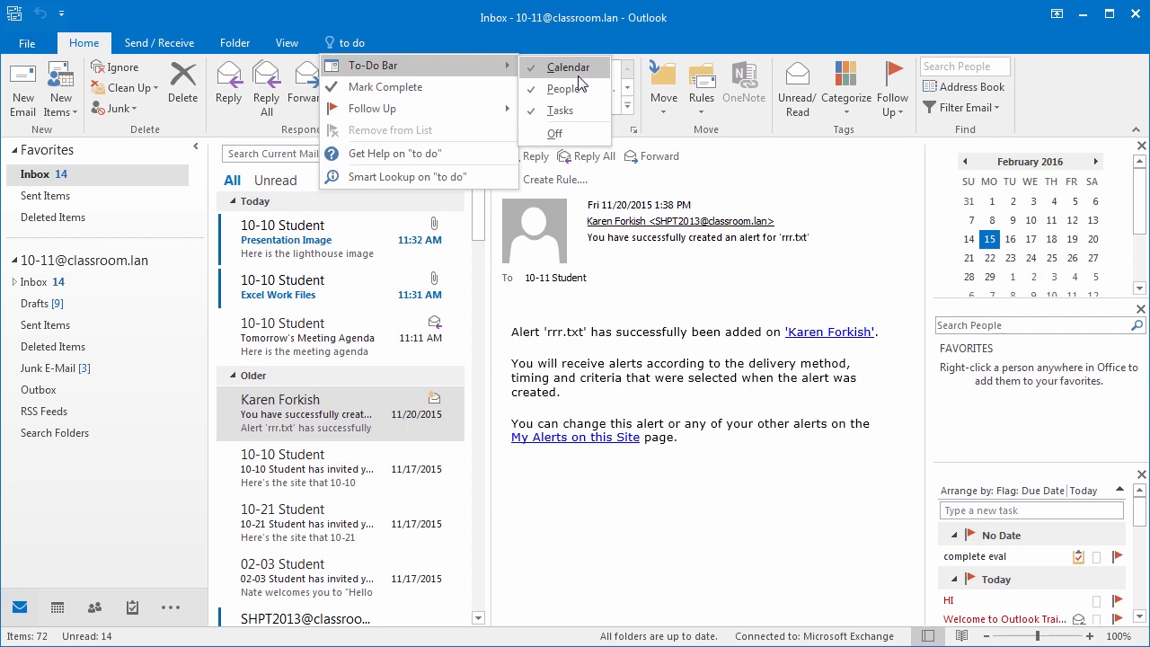
click(579, 72)
click(406, 46)
text(t)
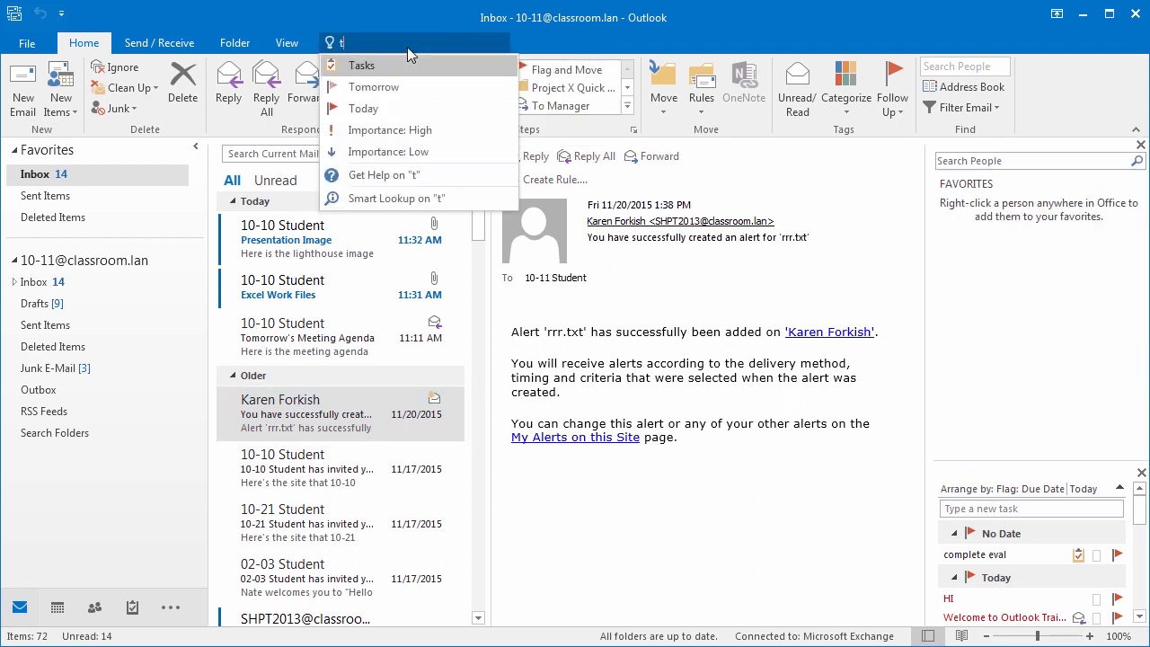
text(o do)
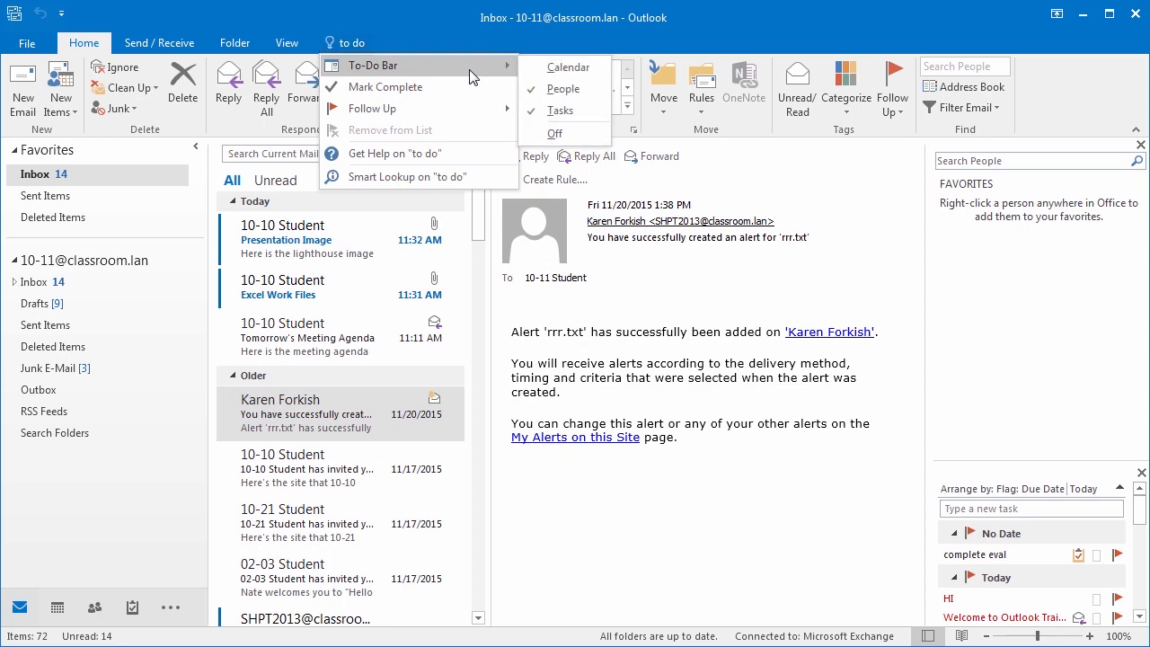
click(563, 89)
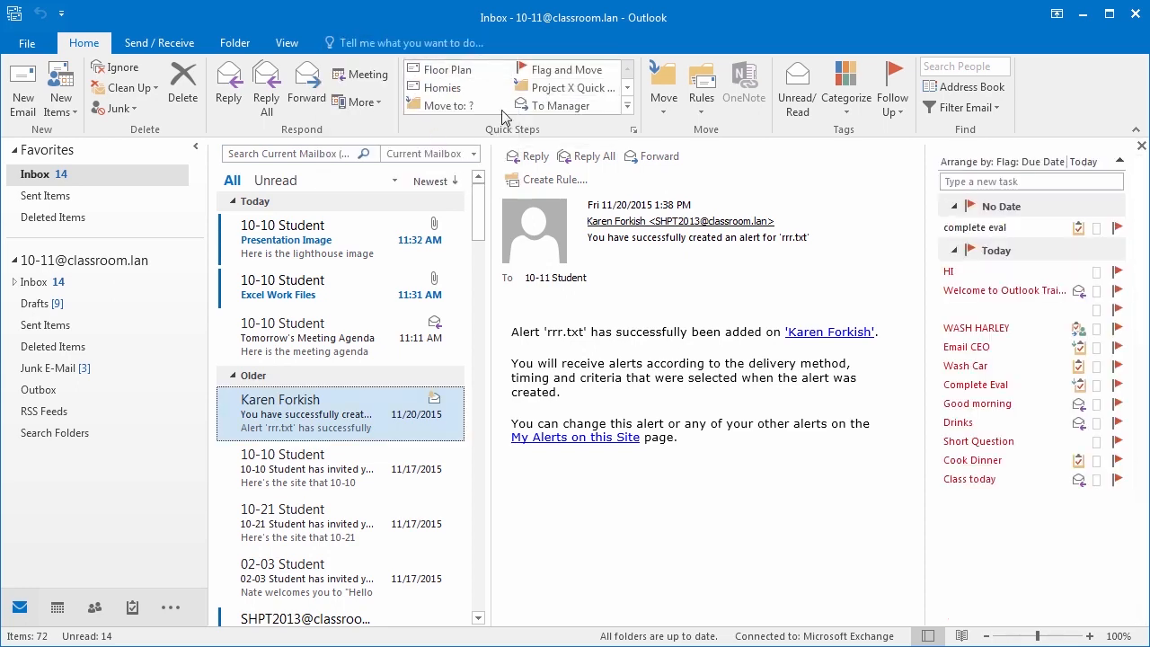
- Step back through the View, Folder and Send/Receive tabs to the Home tab
click(285, 42)
click(238, 44)
click(159, 43)
click(83, 44)
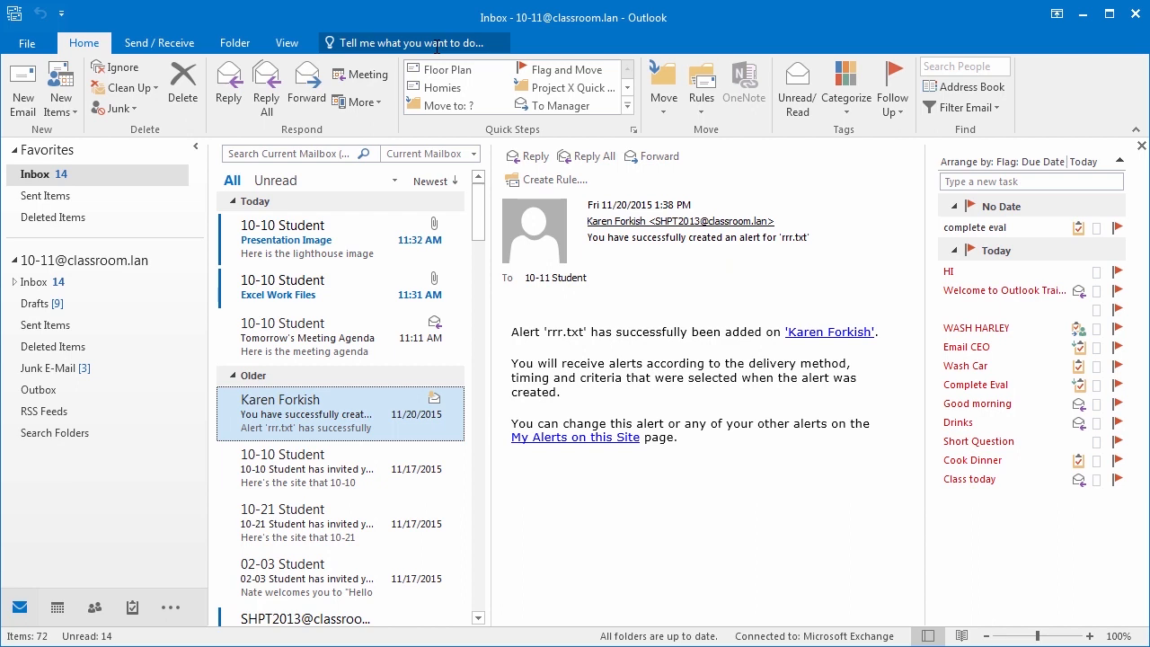
- Start a new blank email and search 'sig' in its Tell me box for Signature
click(401, 43)
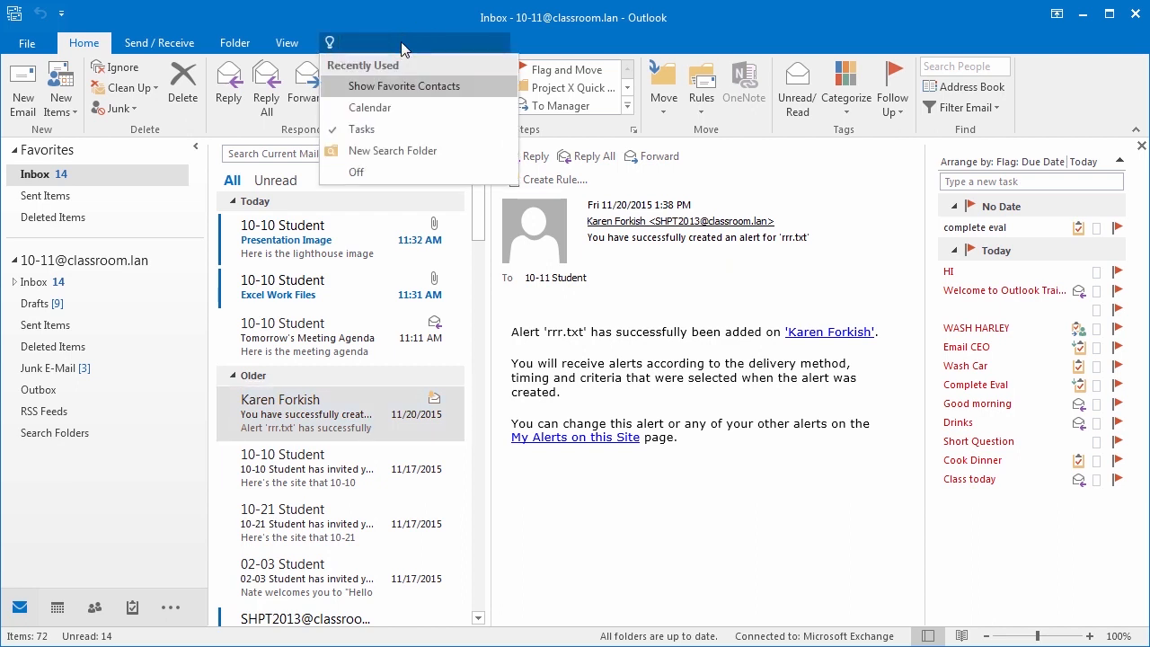
text(signat)
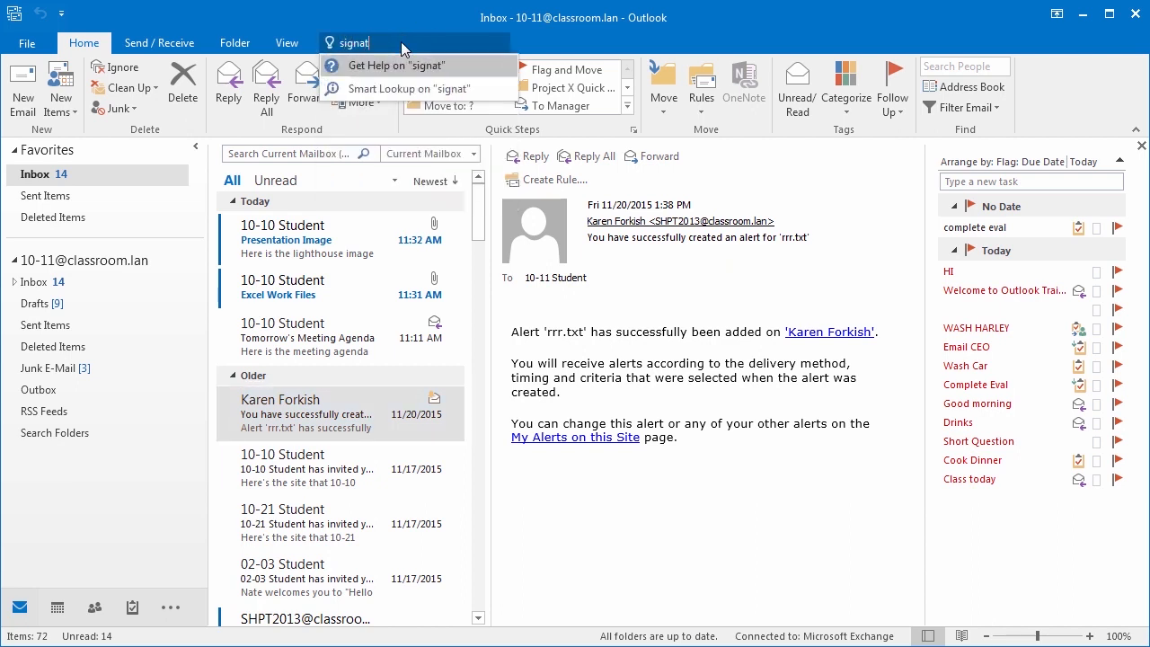
text(ues)
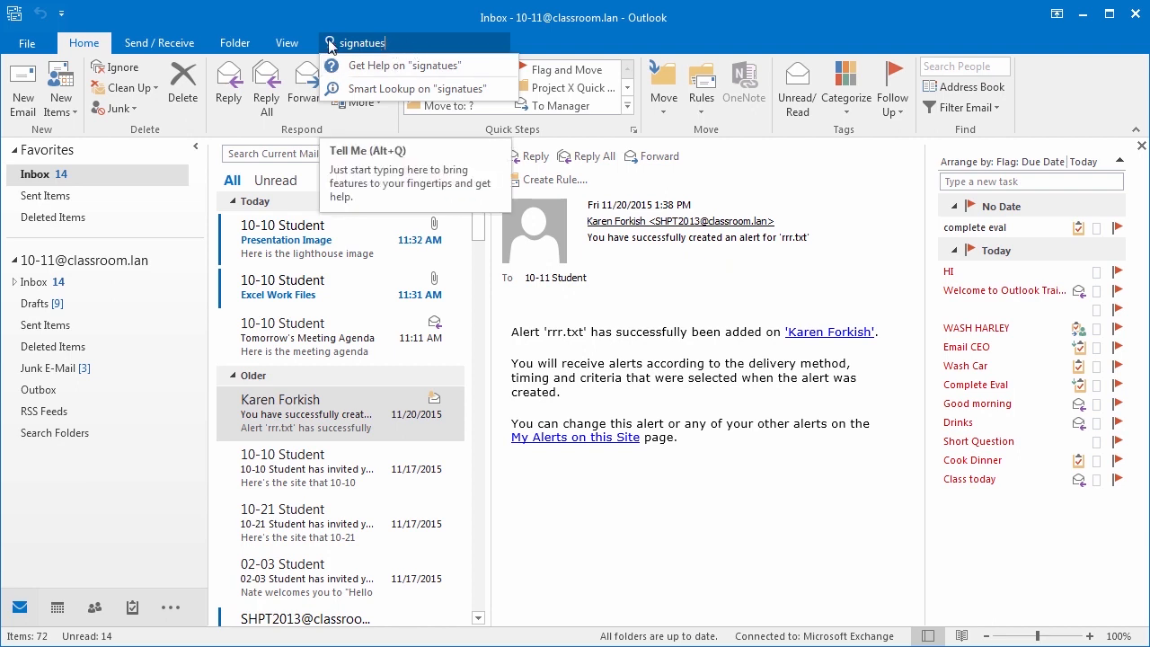
click(25, 101)
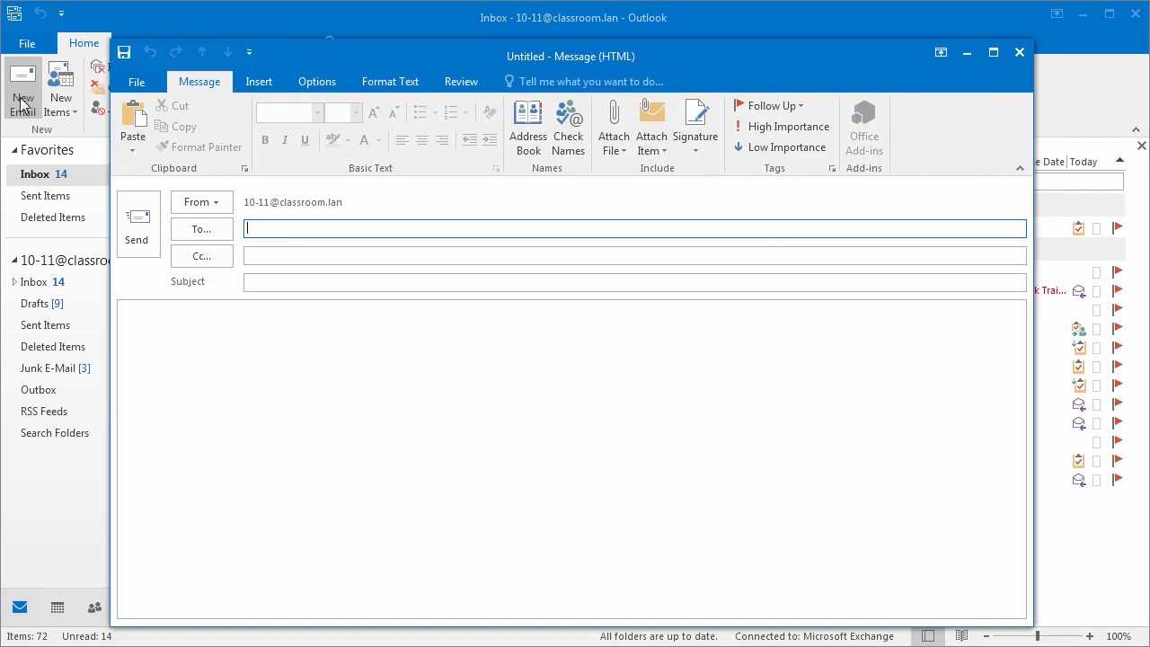
click(529, 82)
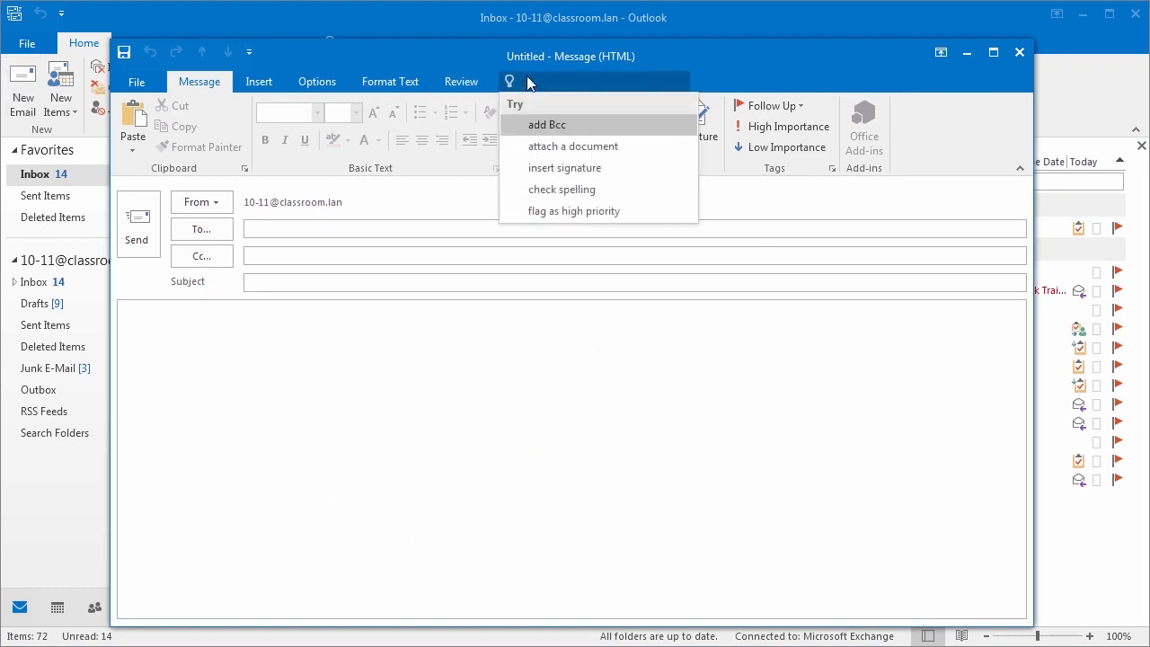
text(sig)
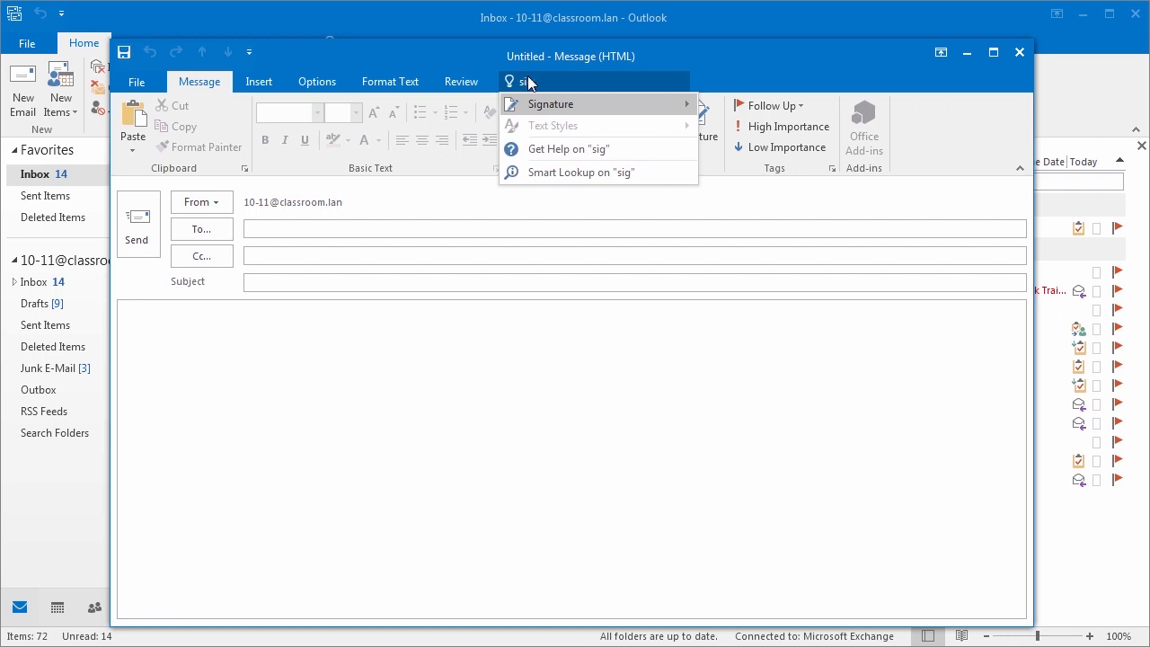
- Create and save a signature named after the sender, reading 'Thanks,' then their first name
mouse_move(620, 104)
click(724, 109)
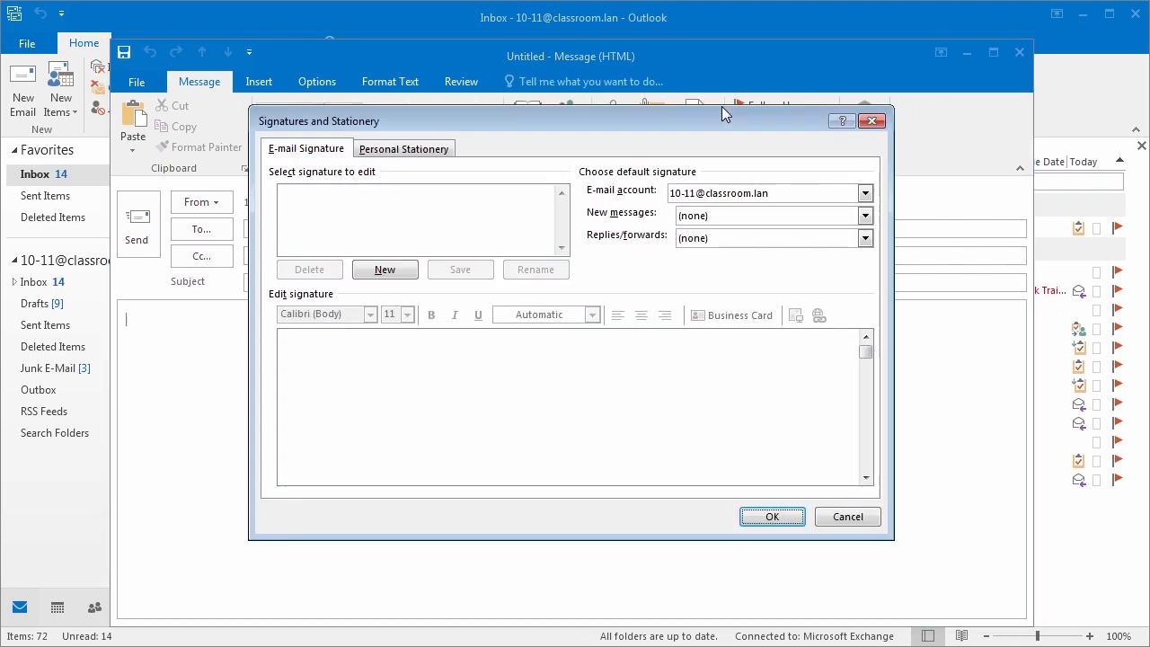
click(402, 270)
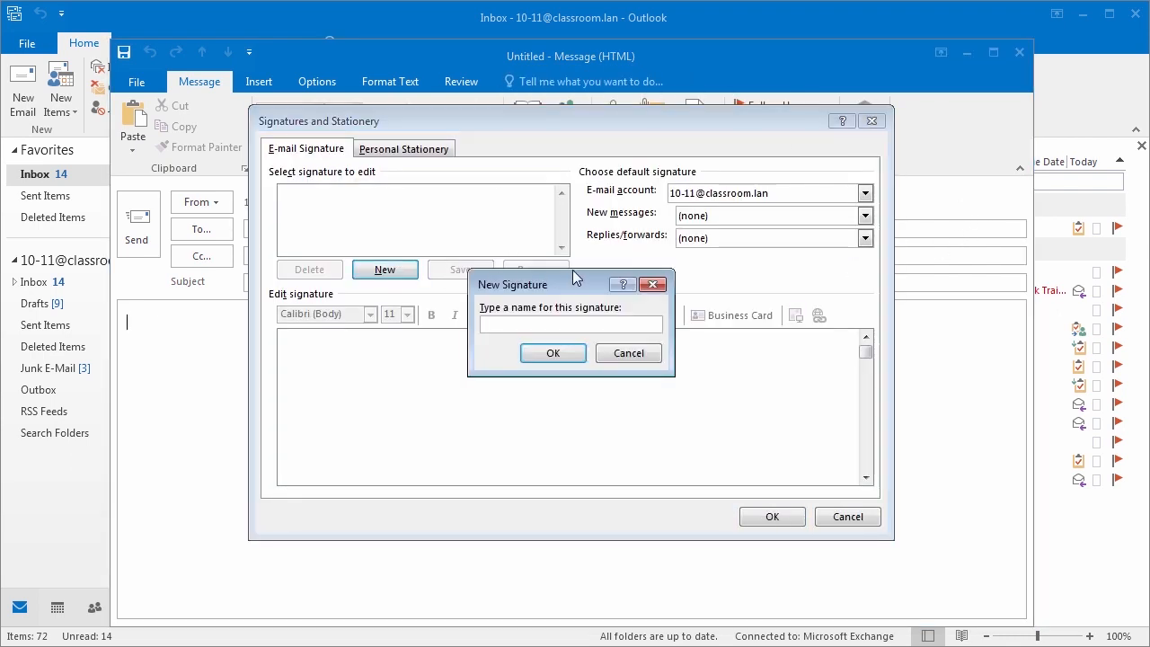
text(Cara)
click(550, 352)
text(Thanks,)
key(Return)
key(Return)
text(Cara)
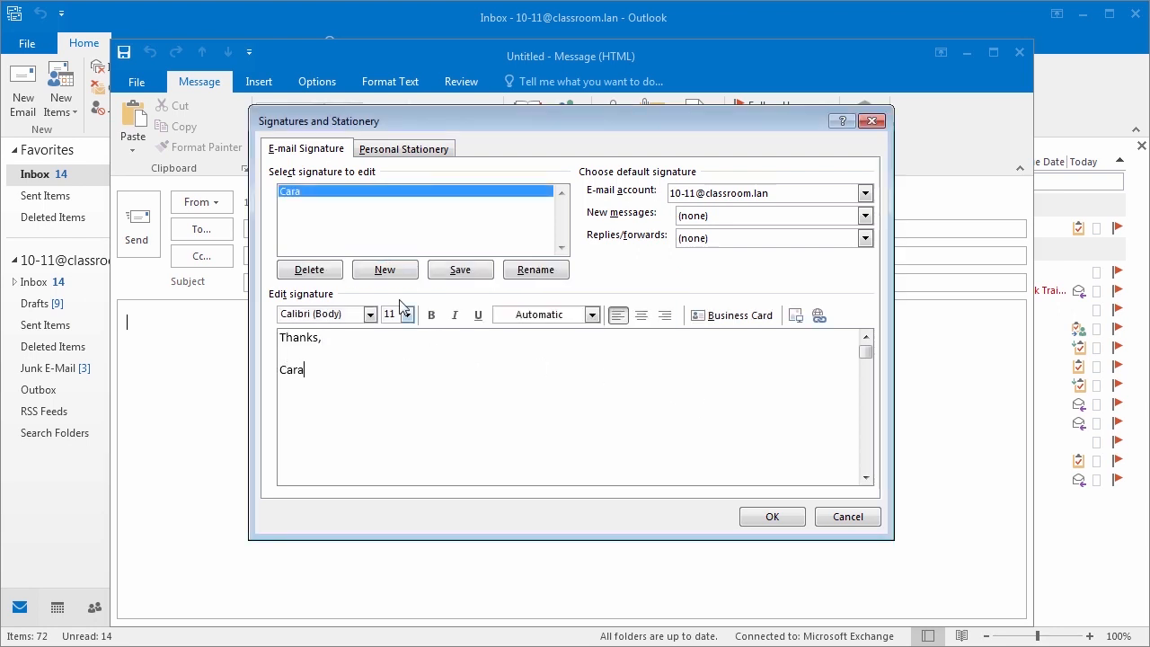
click(467, 272)
click(789, 518)
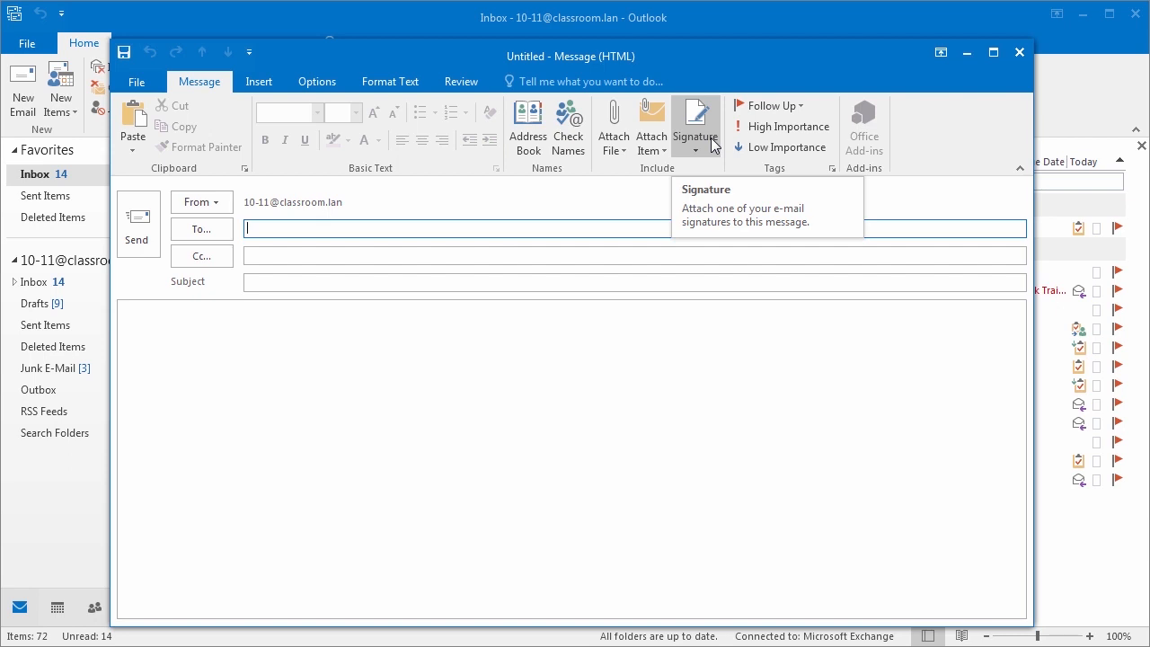
click(585, 84)
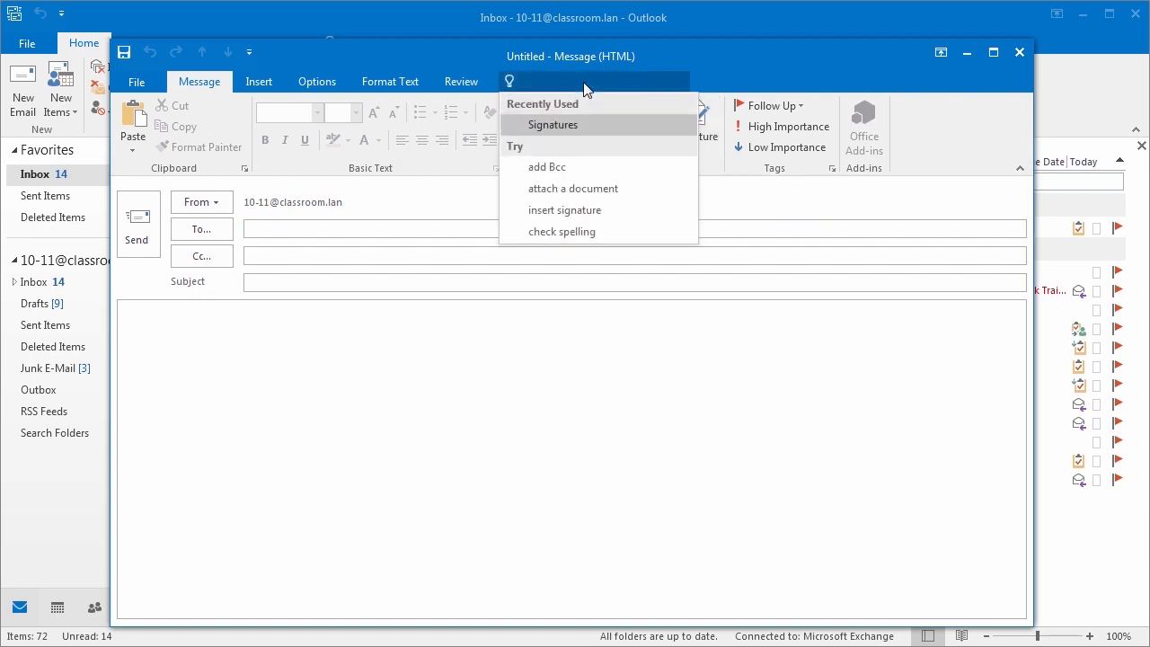
text(replty)
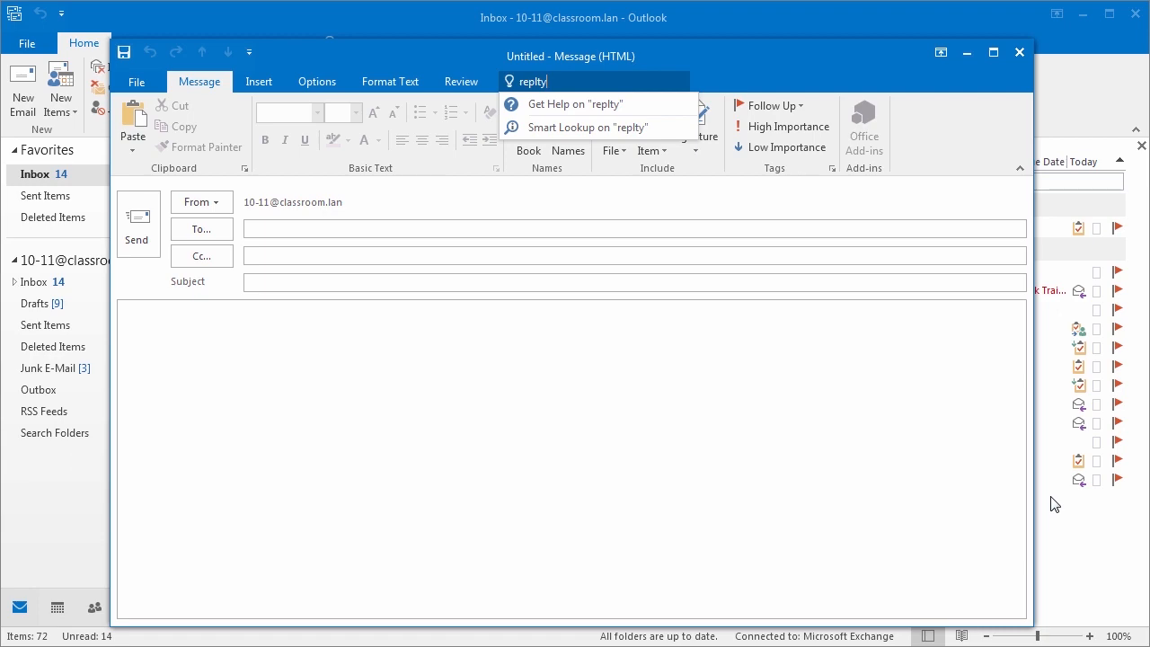
- Close the blank message window and try an 'out' search in the main Tell me box
click(1019, 52)
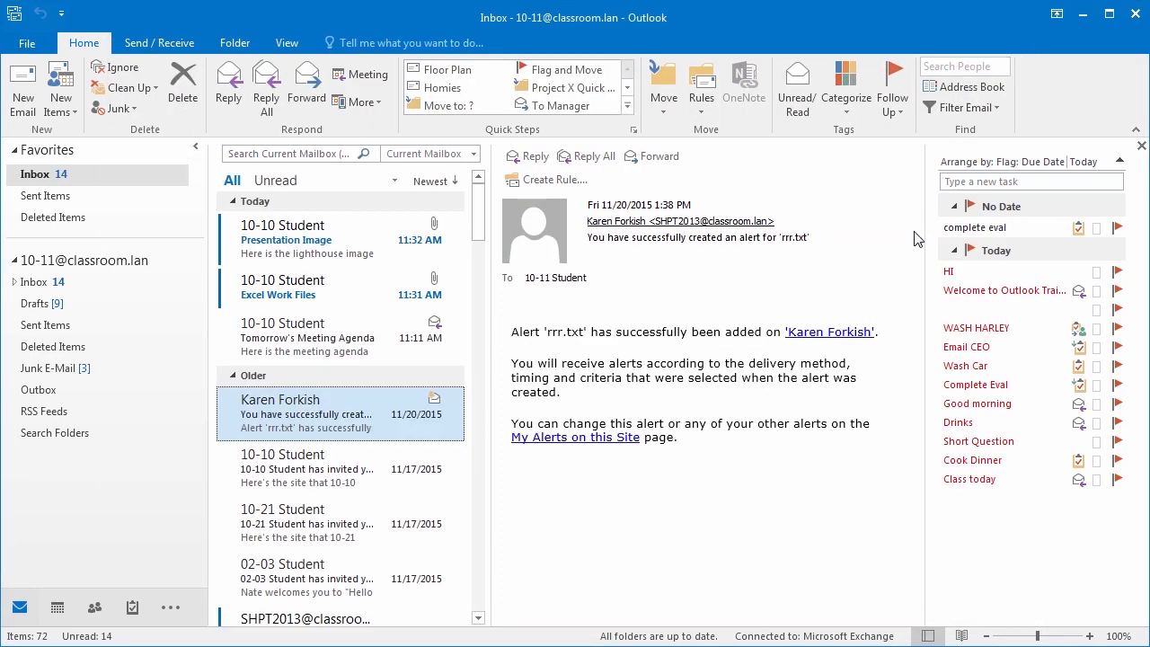
click(361, 42)
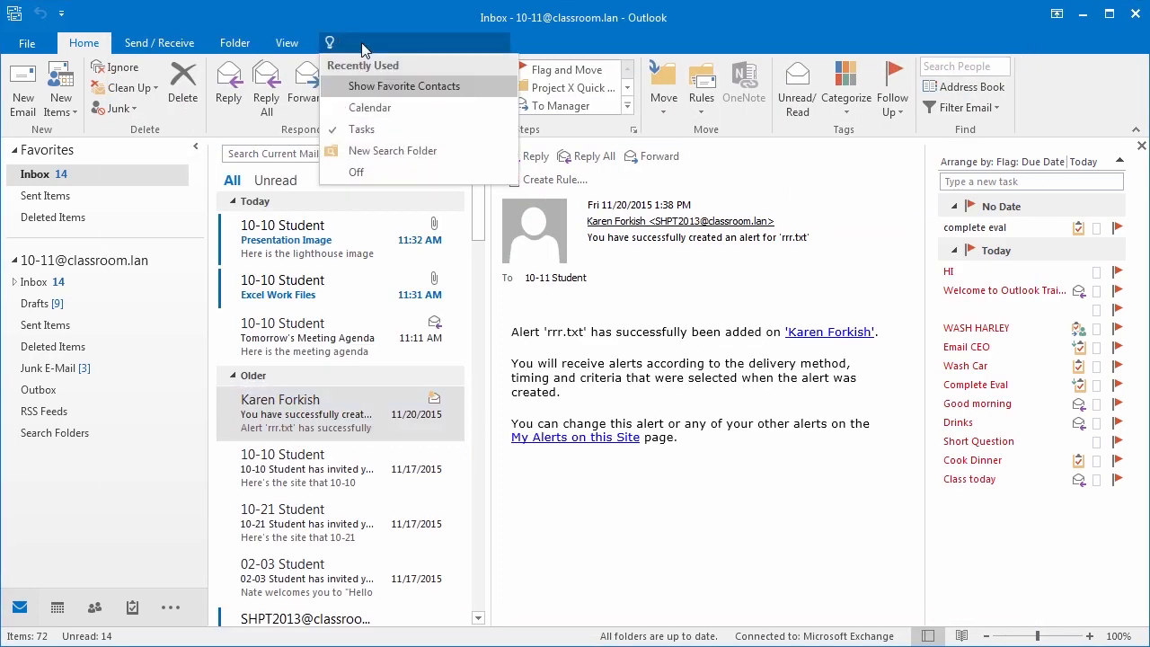
text(out)
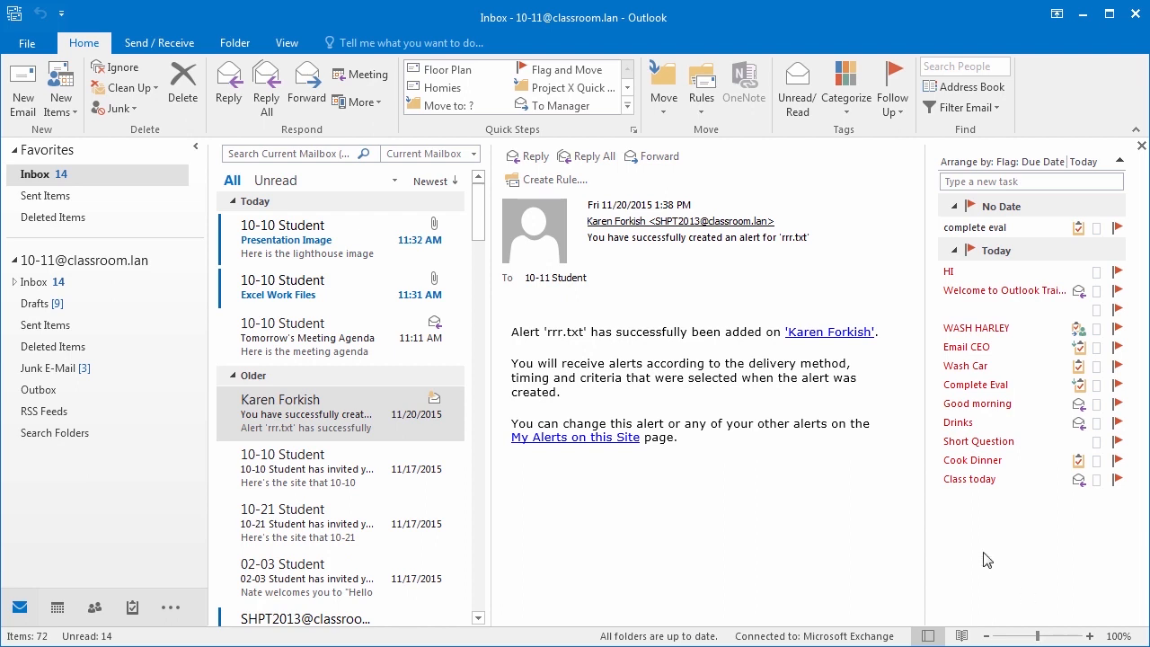
mouse_move(134, 606)
- Turn off Compact Navigation in Navigation Options and apply the change
click(170, 611)
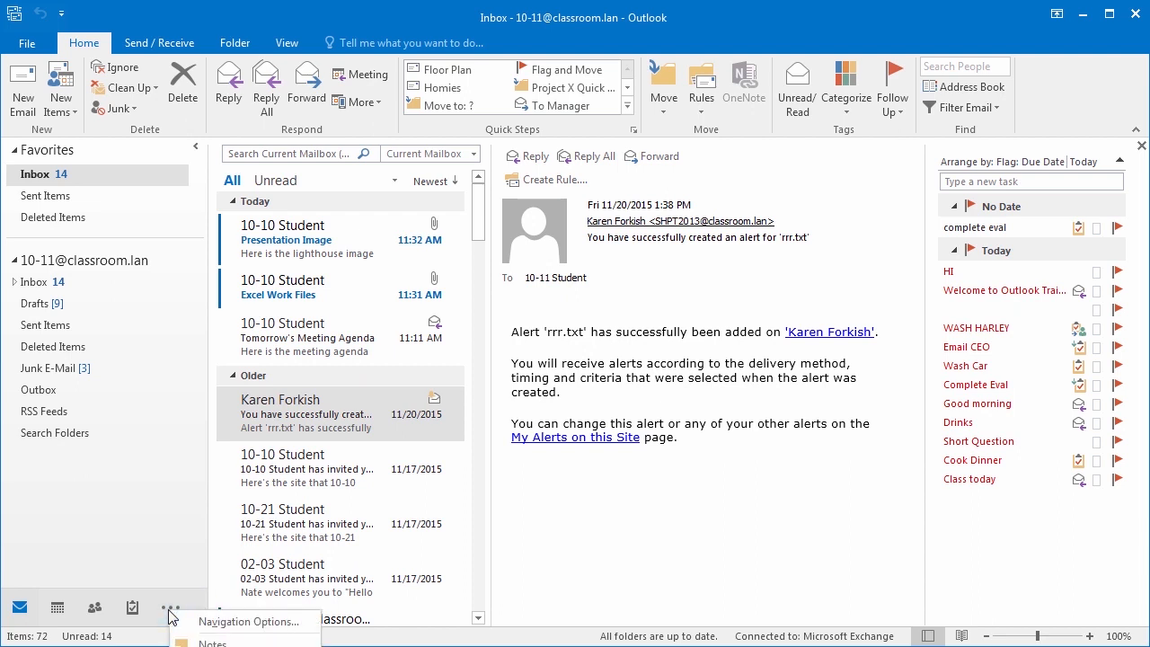
click(209, 623)
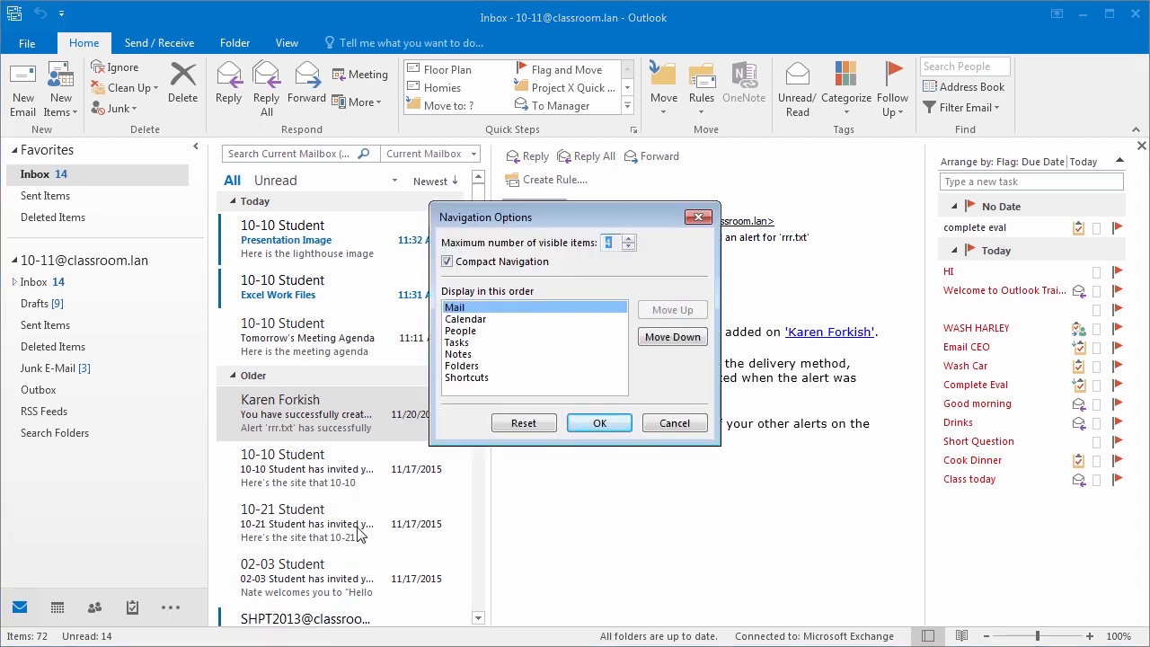
click(446, 262)
click(618, 426)
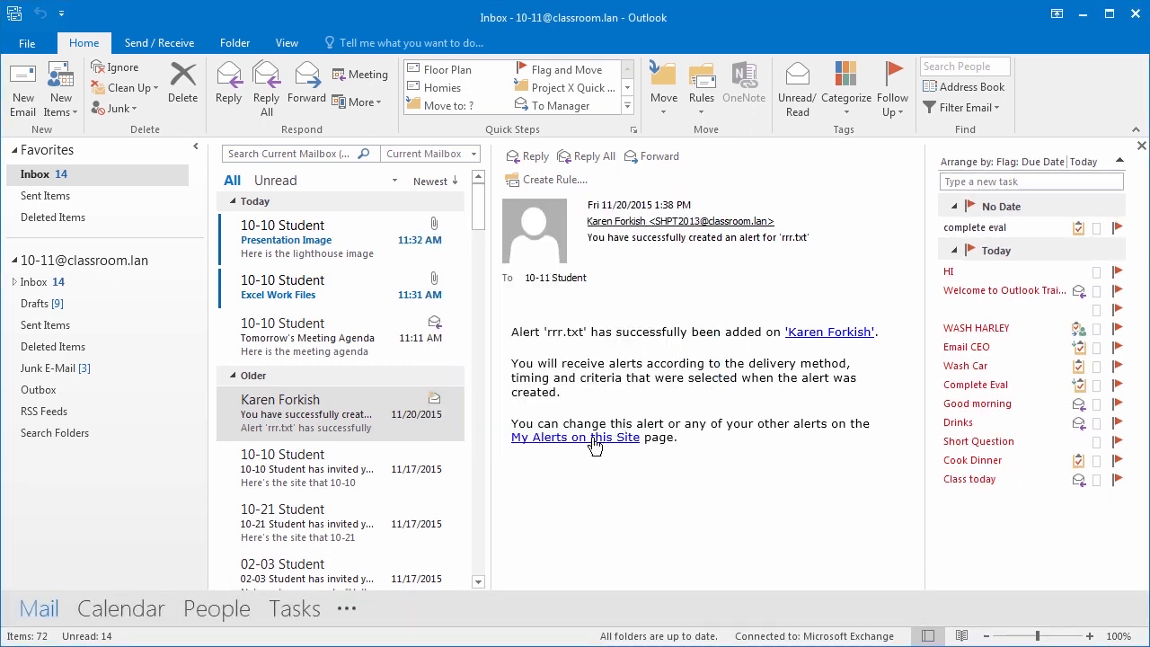
- Open the Lunch Meeting appointment from the calendar pane, then close it
mouse_move(124, 618)
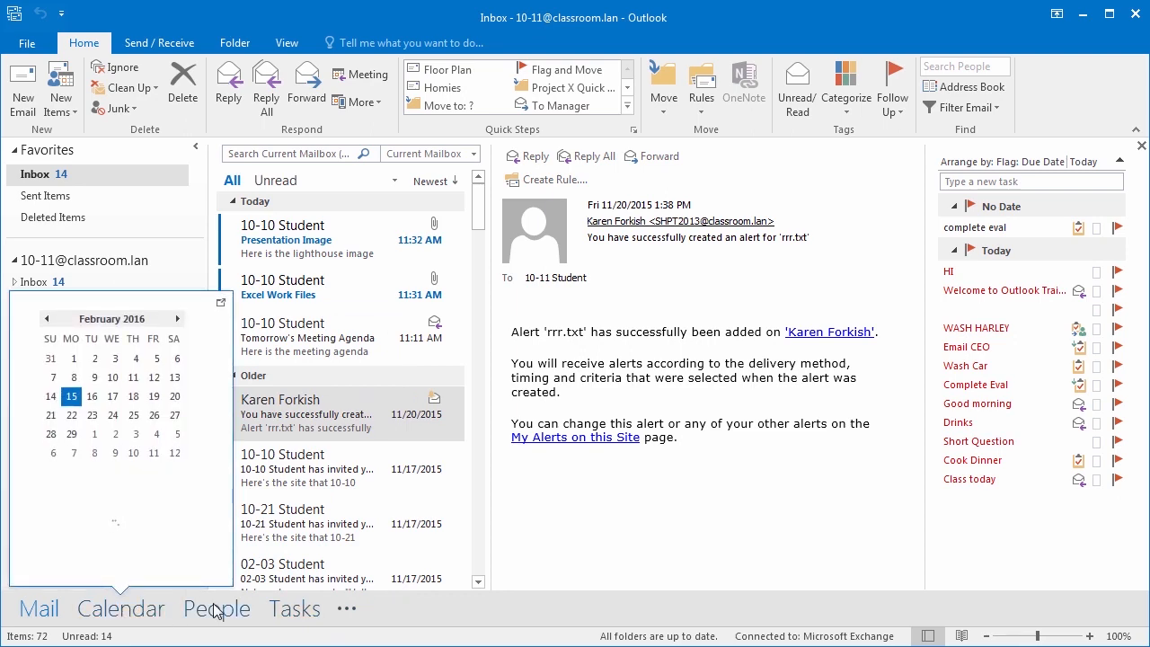
mouse_move(215, 613)
mouse_move(283, 611)
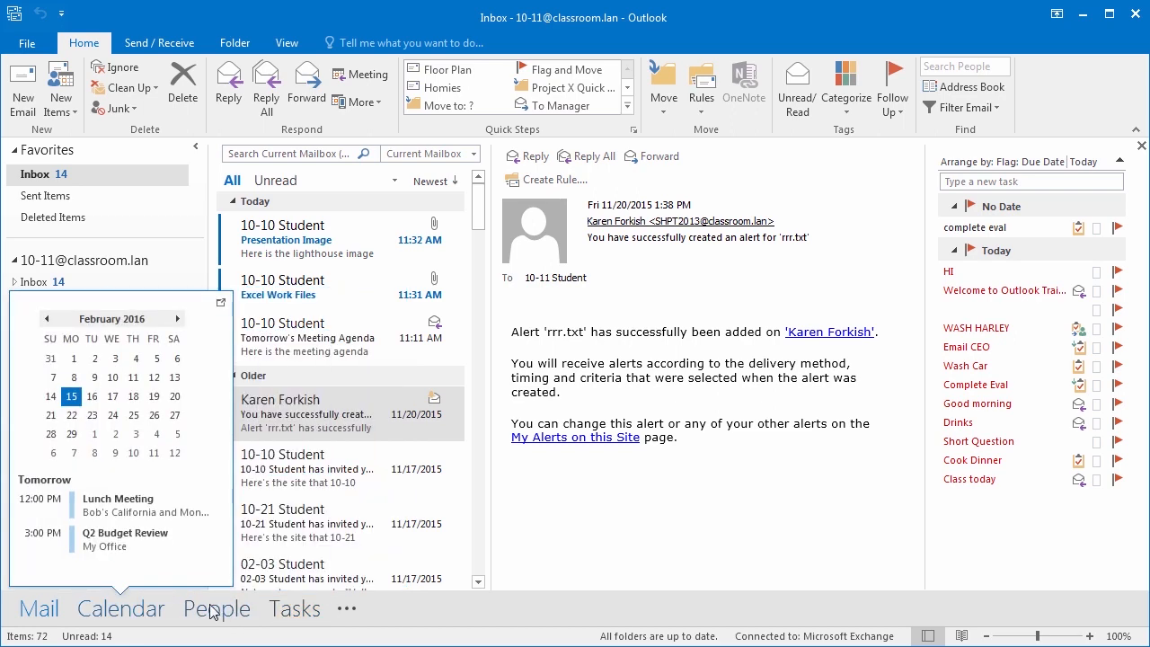
click(102, 508)
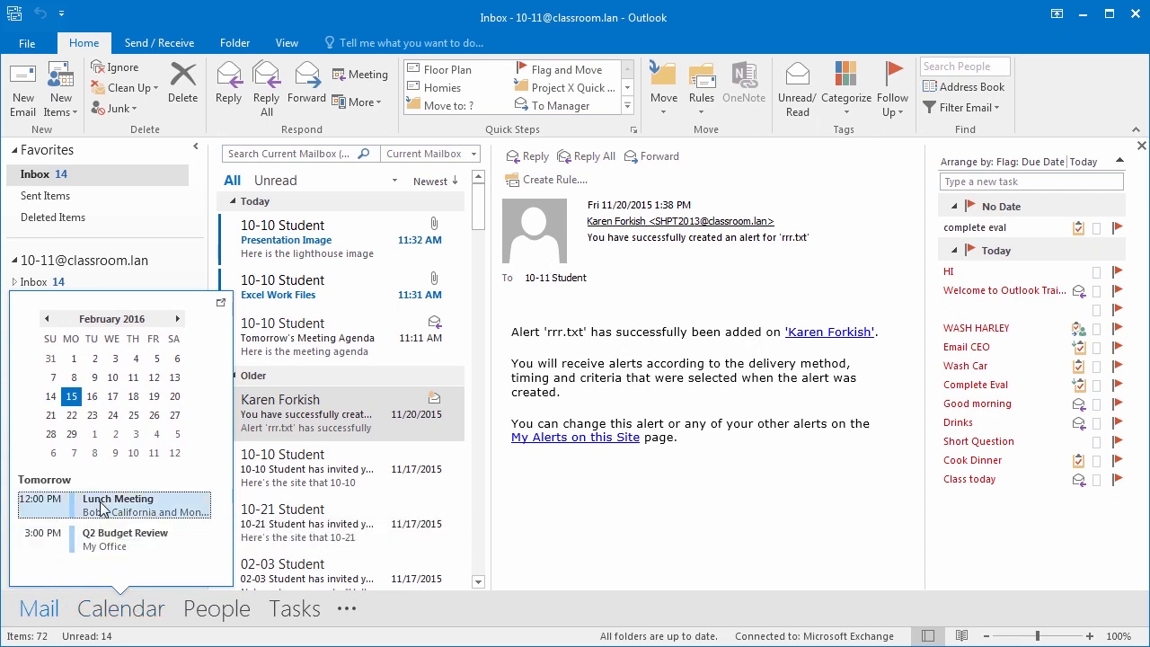
double_click(111, 503)
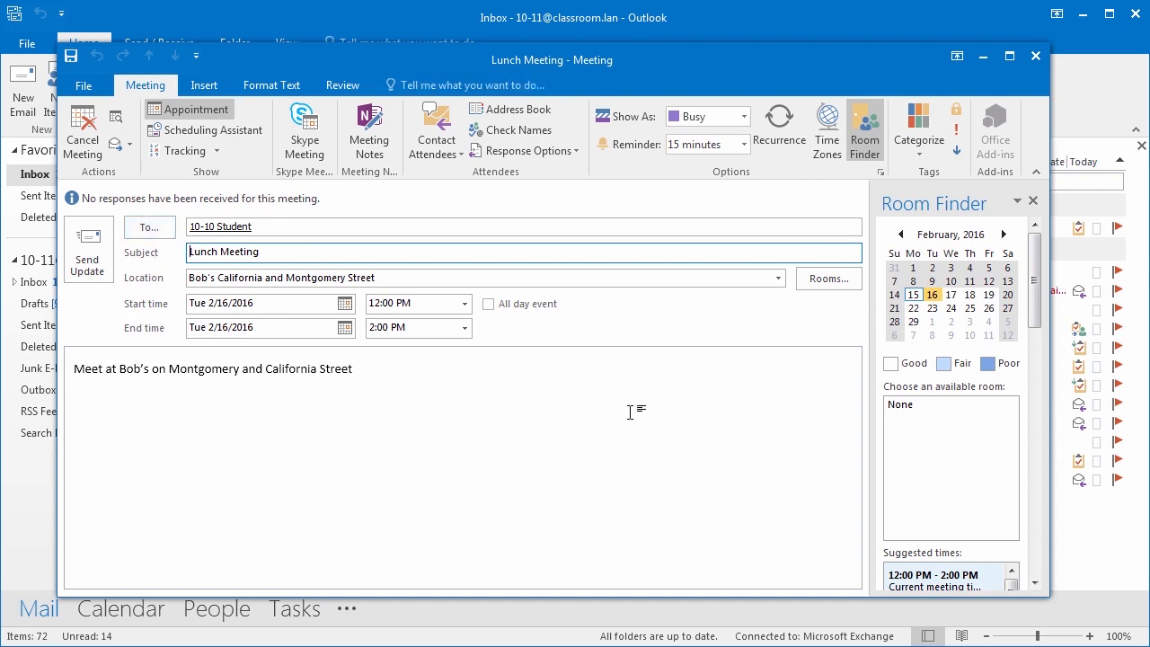
click(1039, 56)
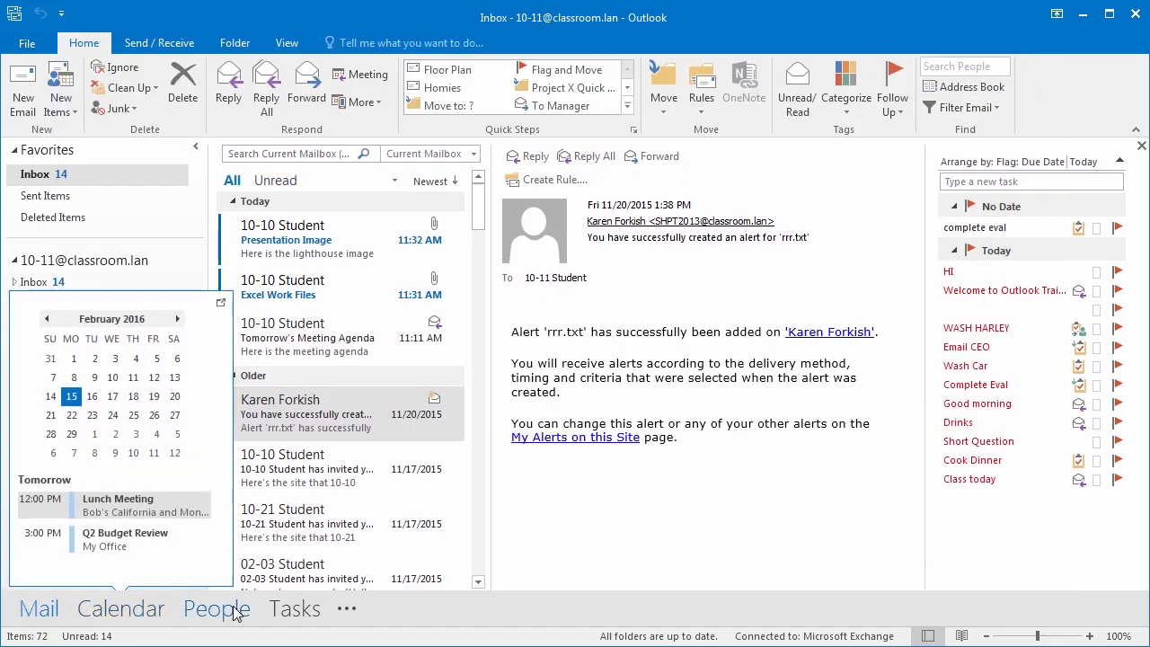
- Show the extra navigation destinations from the bottom bar's overflow button
mouse_move(289, 613)
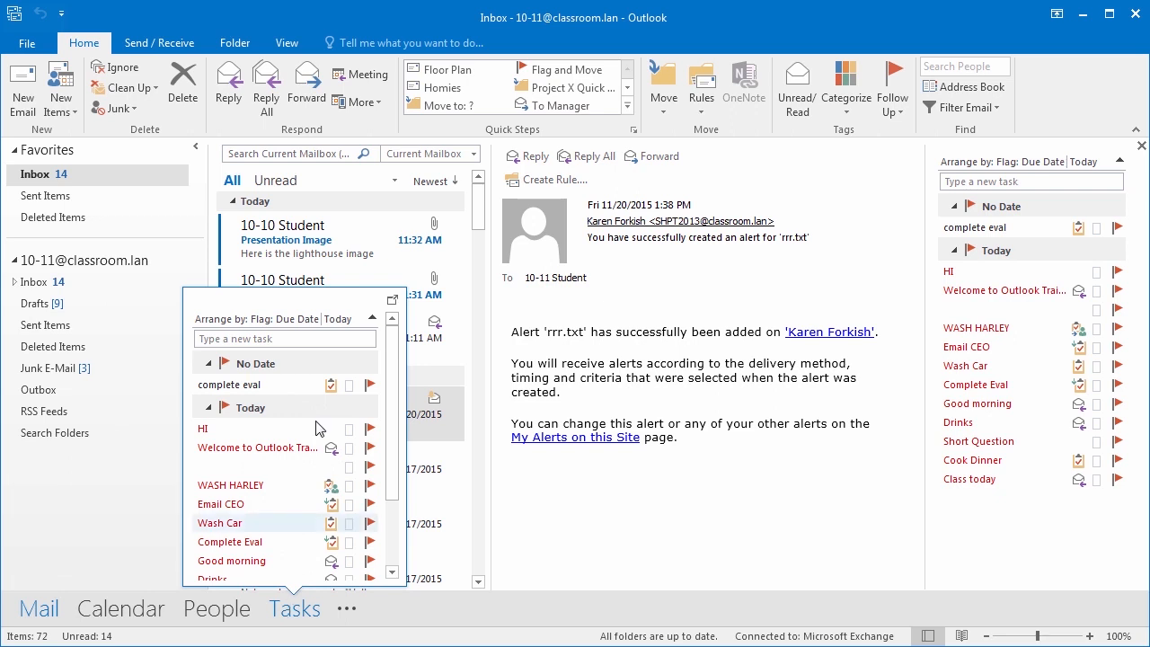
mouse_move(234, 614)
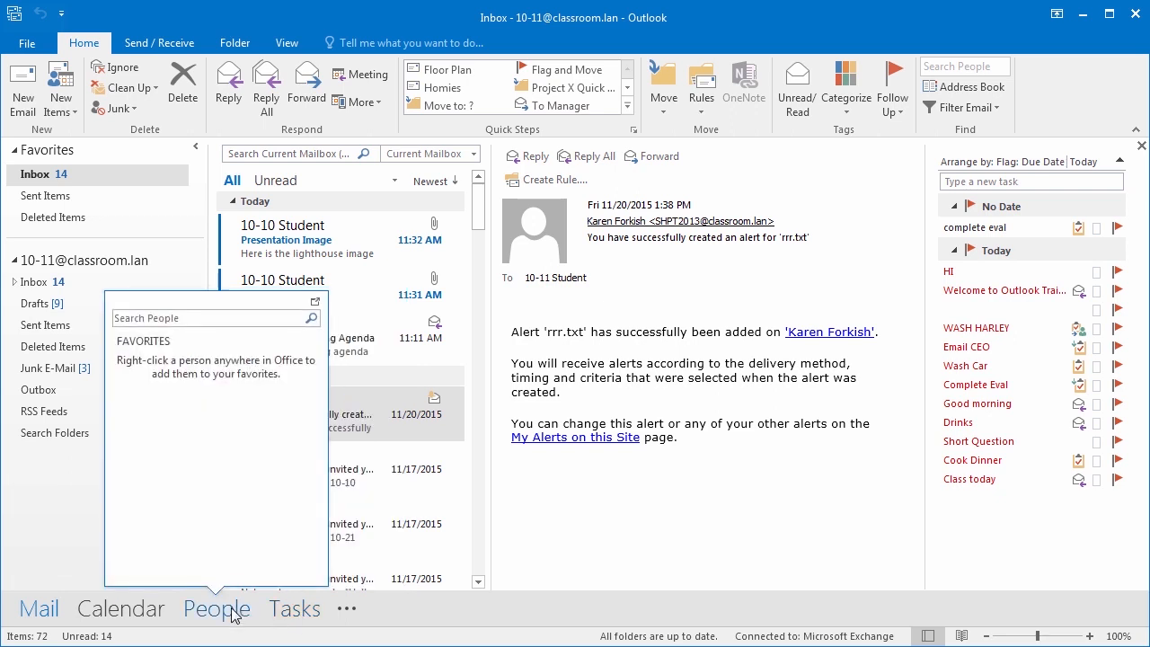
click(347, 611)
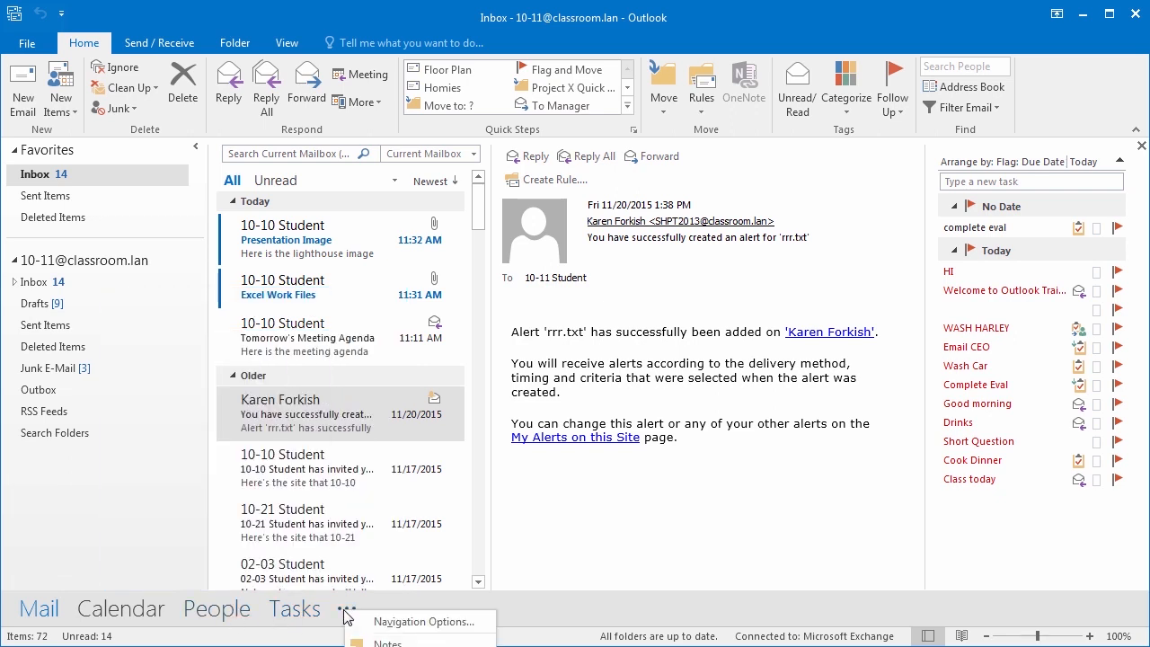
- Review the Navigation Options list and close it with OK, then preview Tasks and Calendar
click(389, 622)
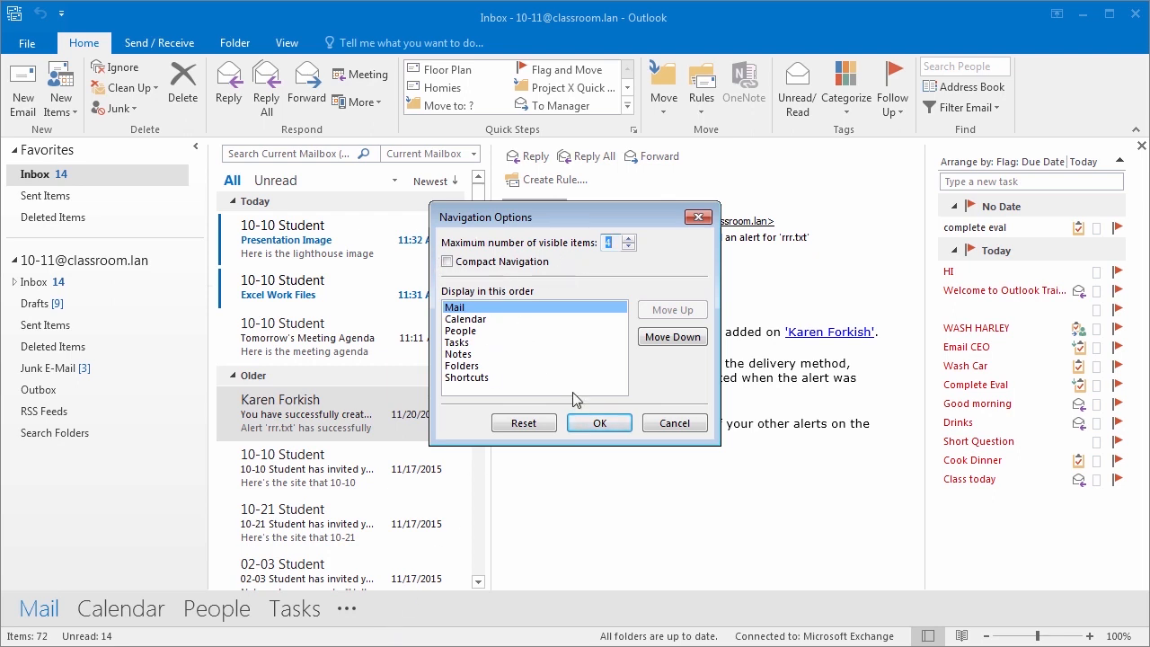
click(598, 422)
mouse_move(301, 620)
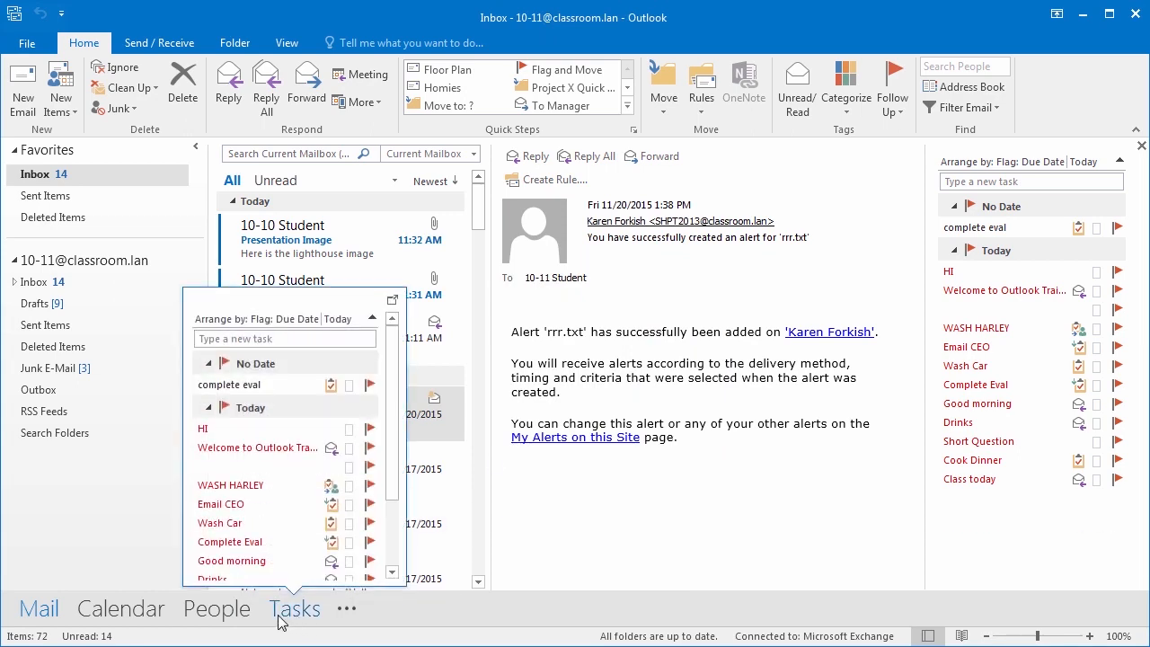
mouse_move(103, 620)
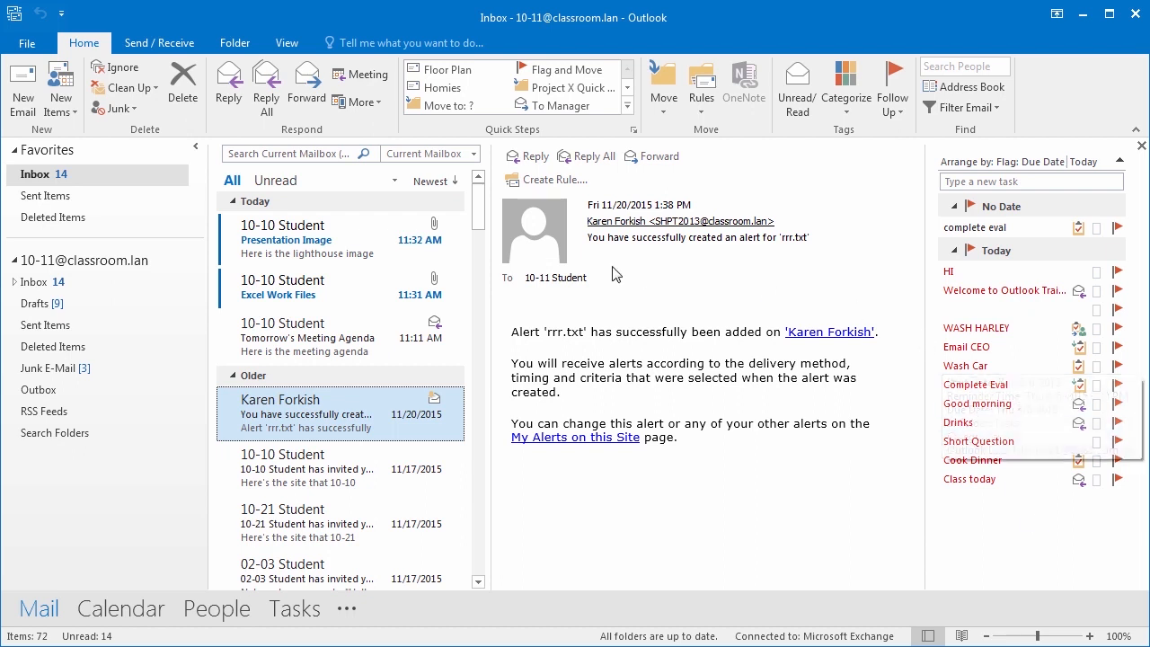
- Type 'valentines day' into the Tell me help search box
click(413, 45)
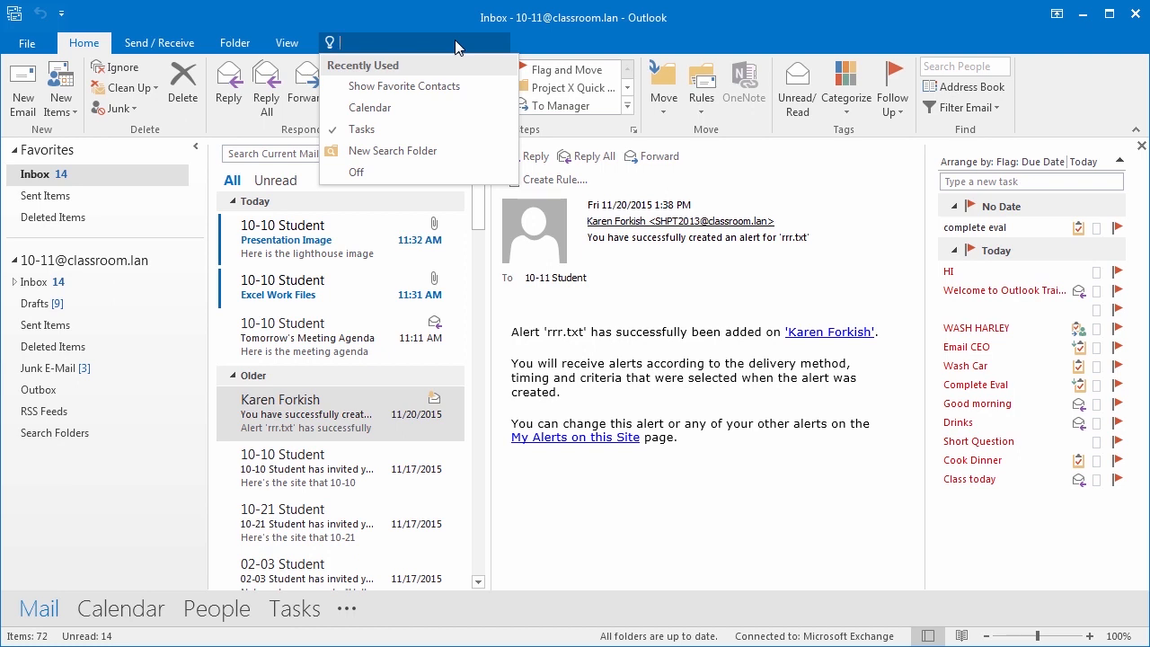
text(val)
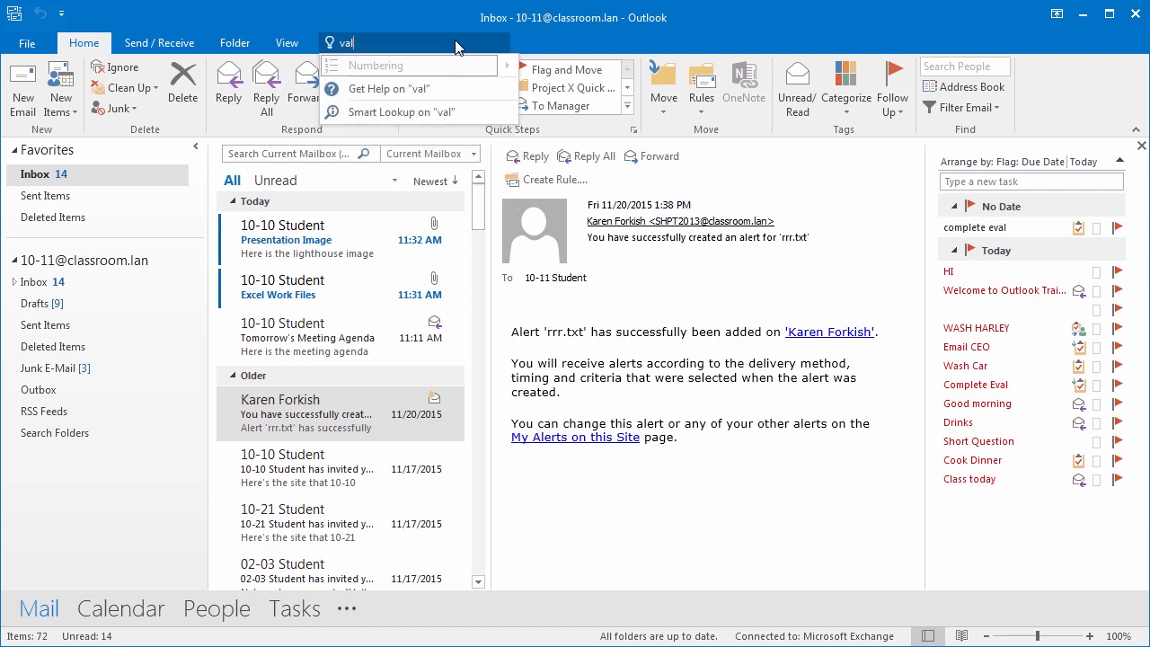
text(entines)
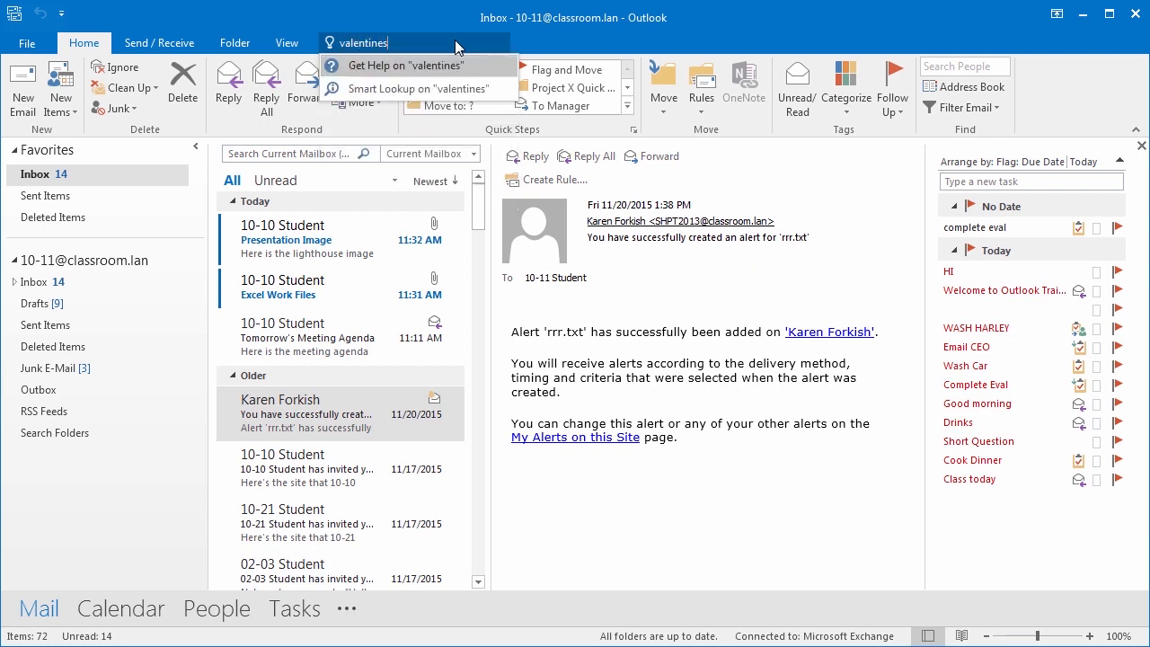
text( day)
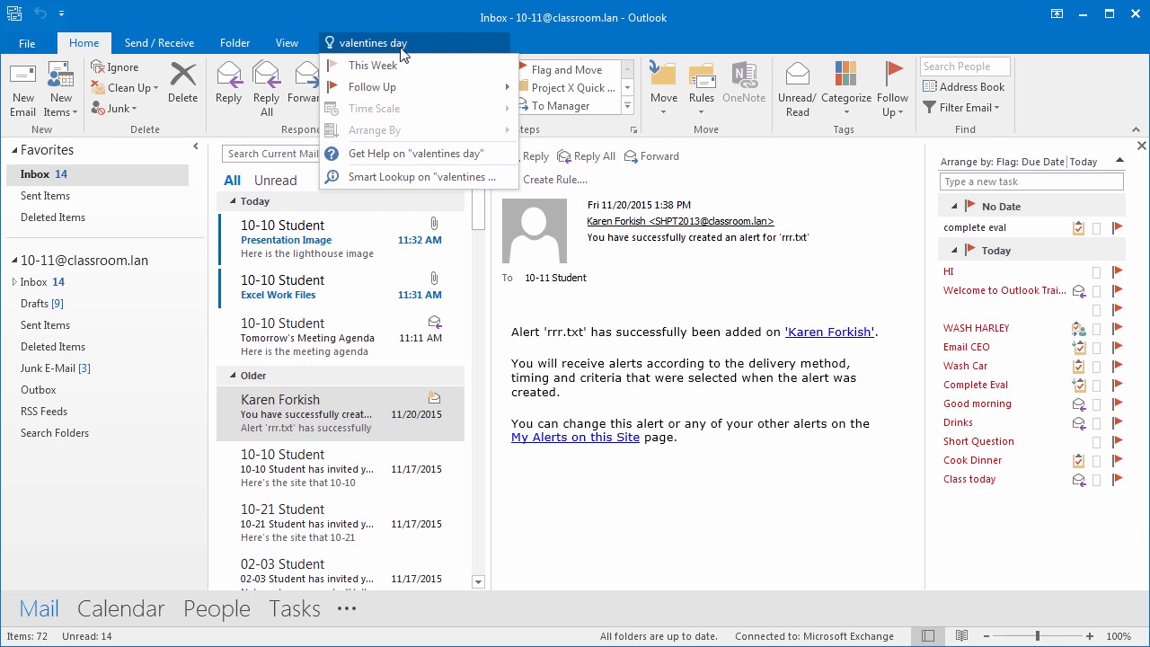
- Run Smart Lookup on 'valentines day' and scroll through the Insights pane results
click(422, 178)
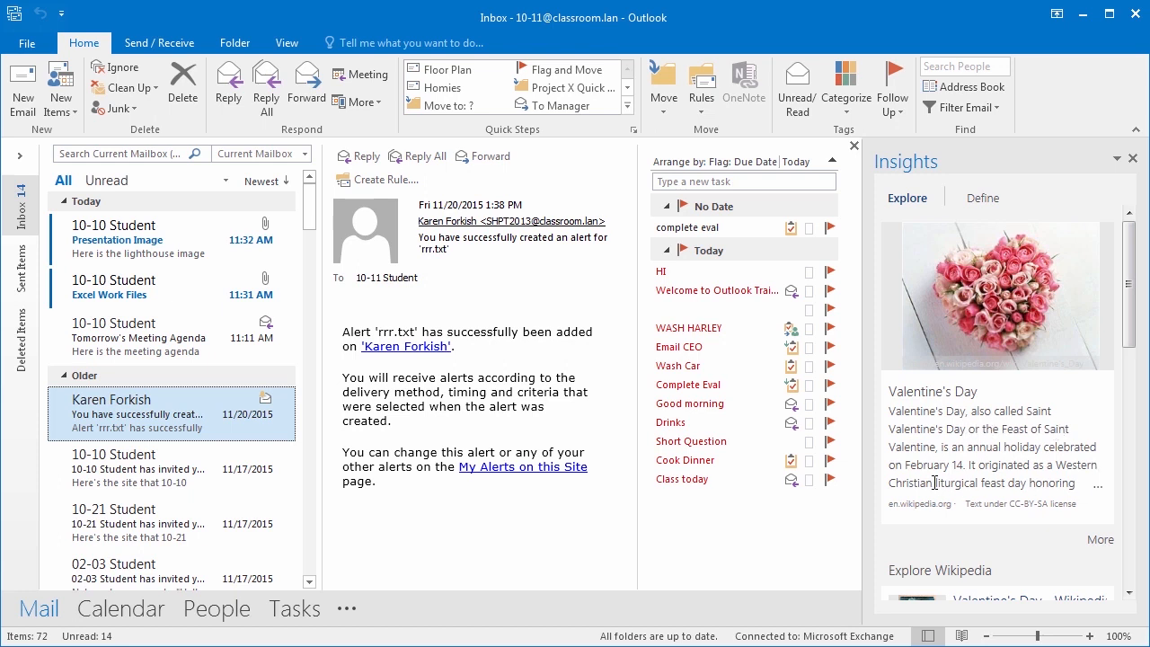
drag(1131, 300, 1134, 476)
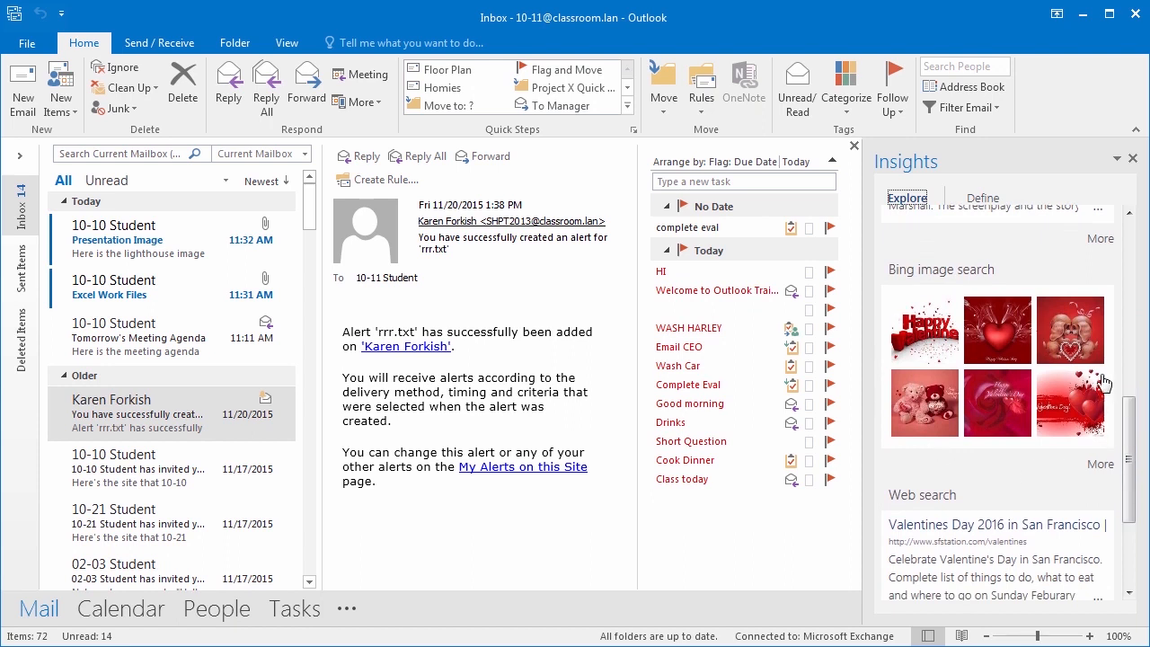
drag(1139, 419, 1137, 230)
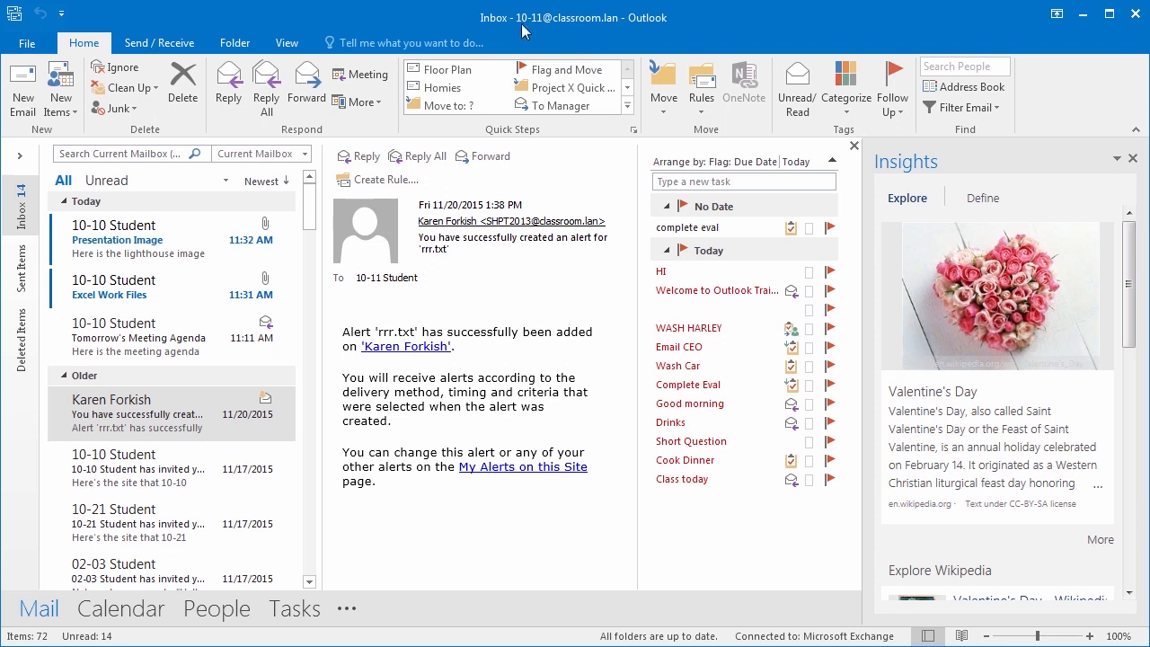
- Search Tell me for 'puppies', run Smart Lookup on it, and scroll the puppy insights
click(440, 43)
text(puppy)
key(BackSpace)
text(ies)
click(459, 89)
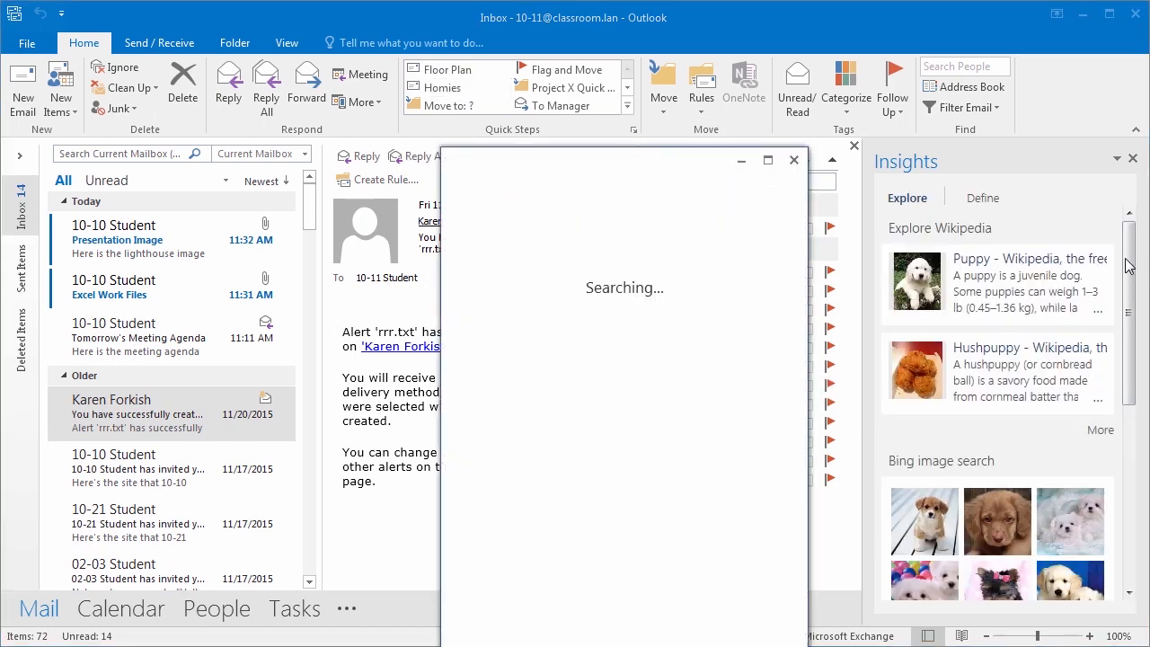
click(794, 160)
drag(1132, 252, 1127, 225)
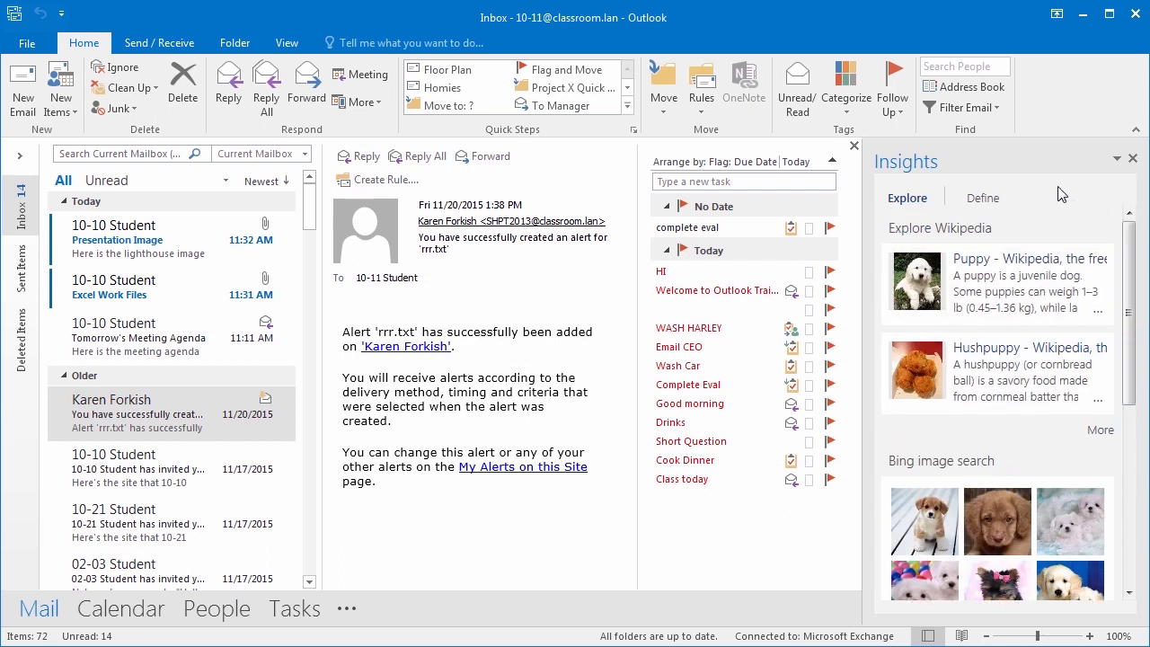
drag(1132, 333, 1118, 420)
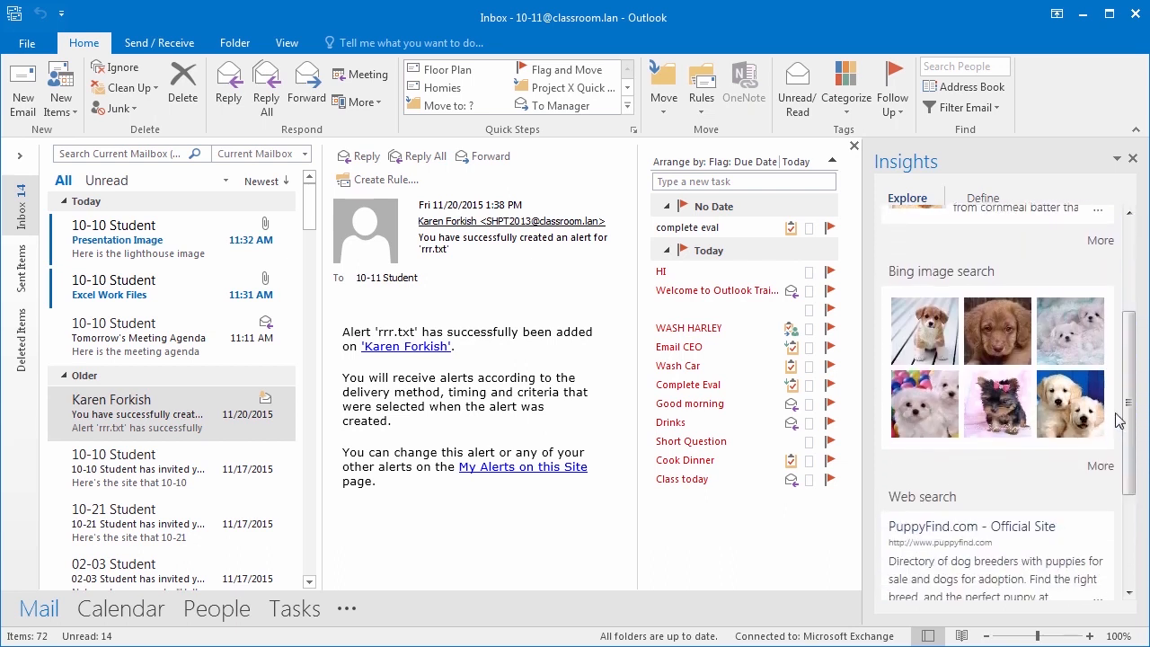
- Close the Insights pane, then start a New Email from the Home tab
click(1133, 160)
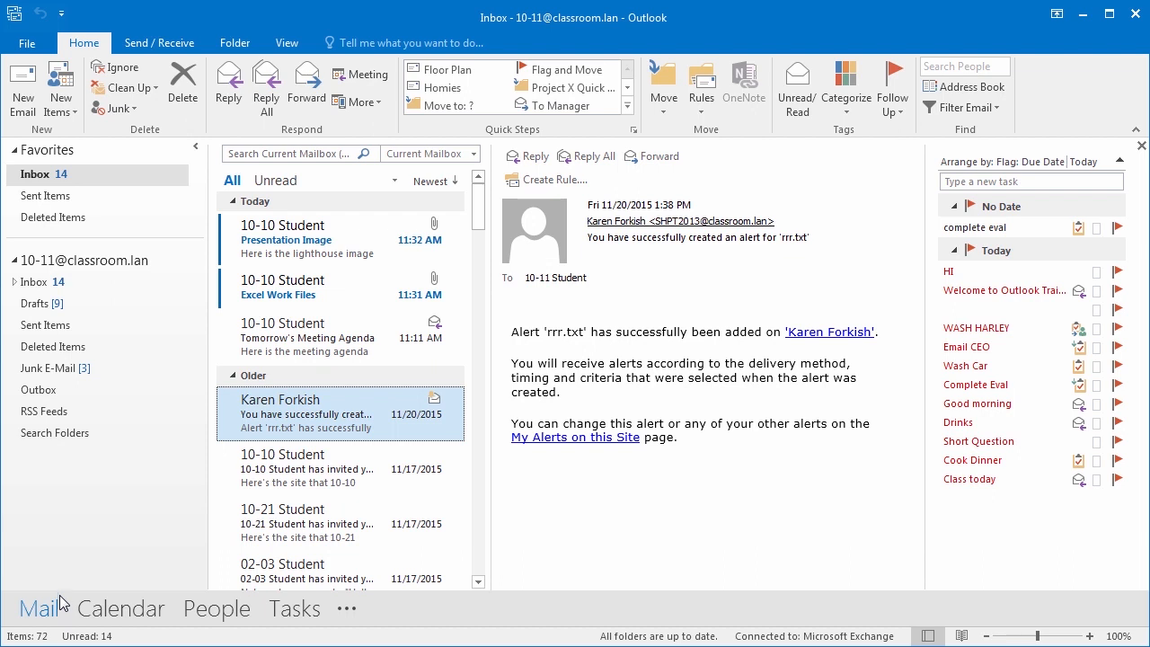
click(24, 99)
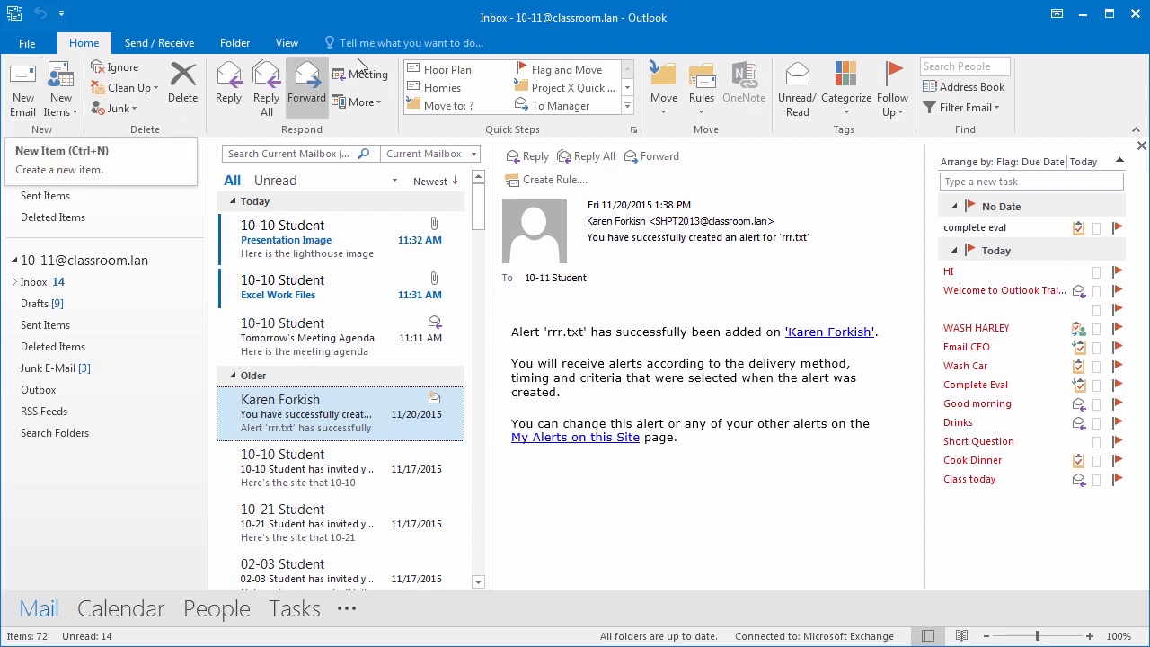
- Search Tell me for 'new email' and choose New Mail Message
click(382, 45)
text(ne)
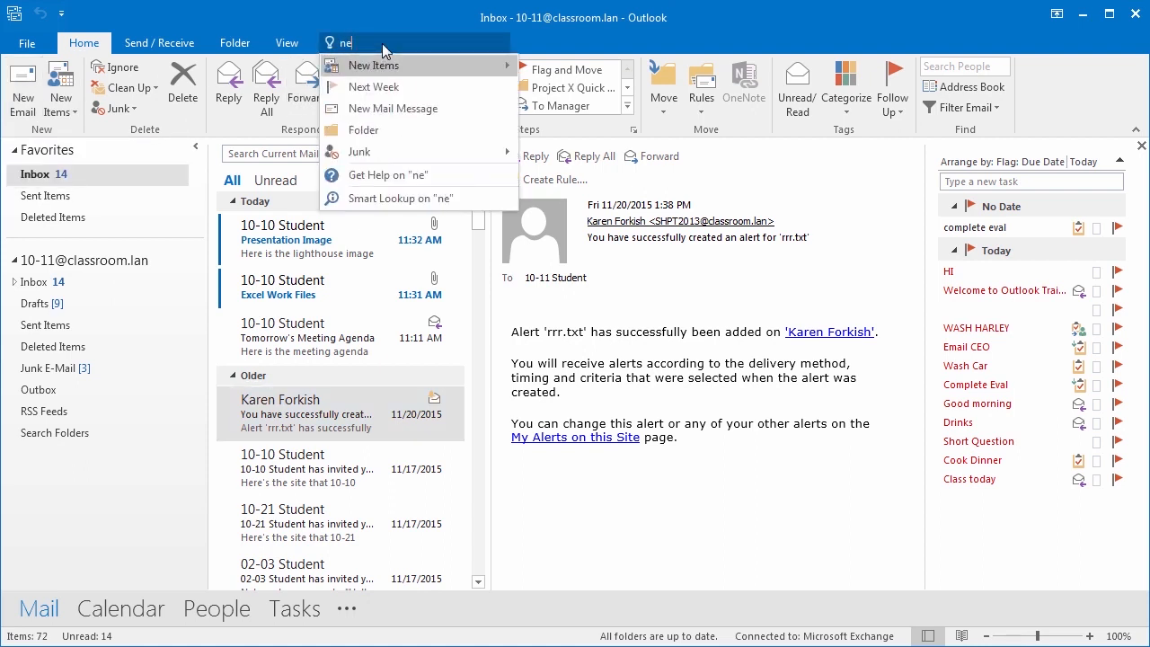
text(w email)
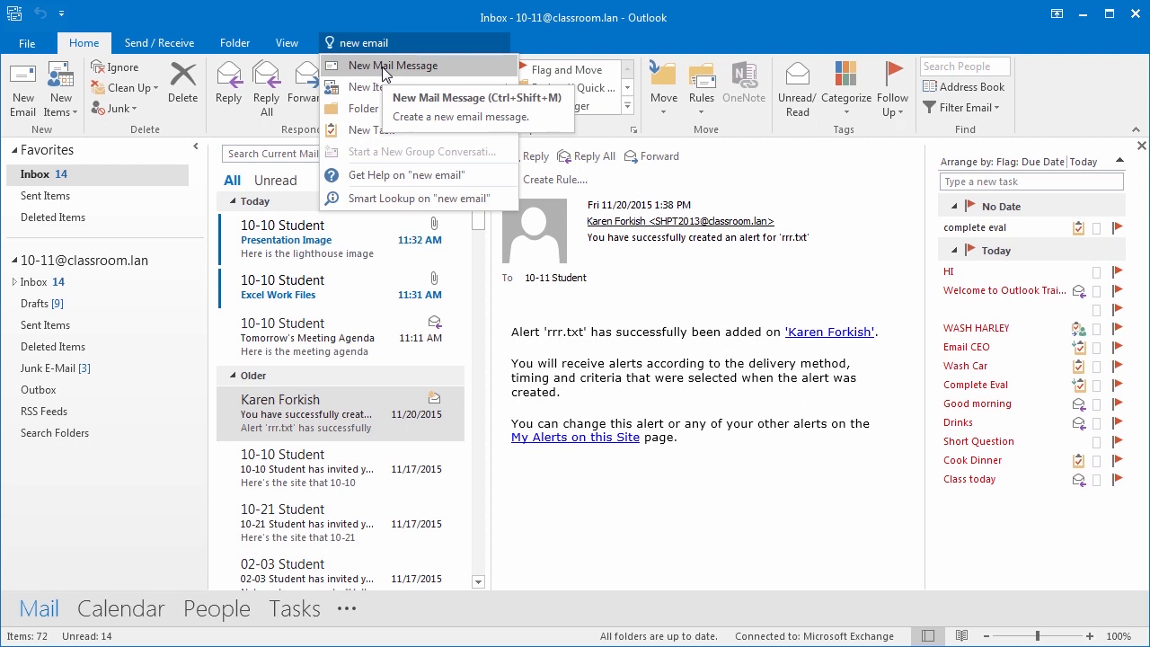
click(384, 72)
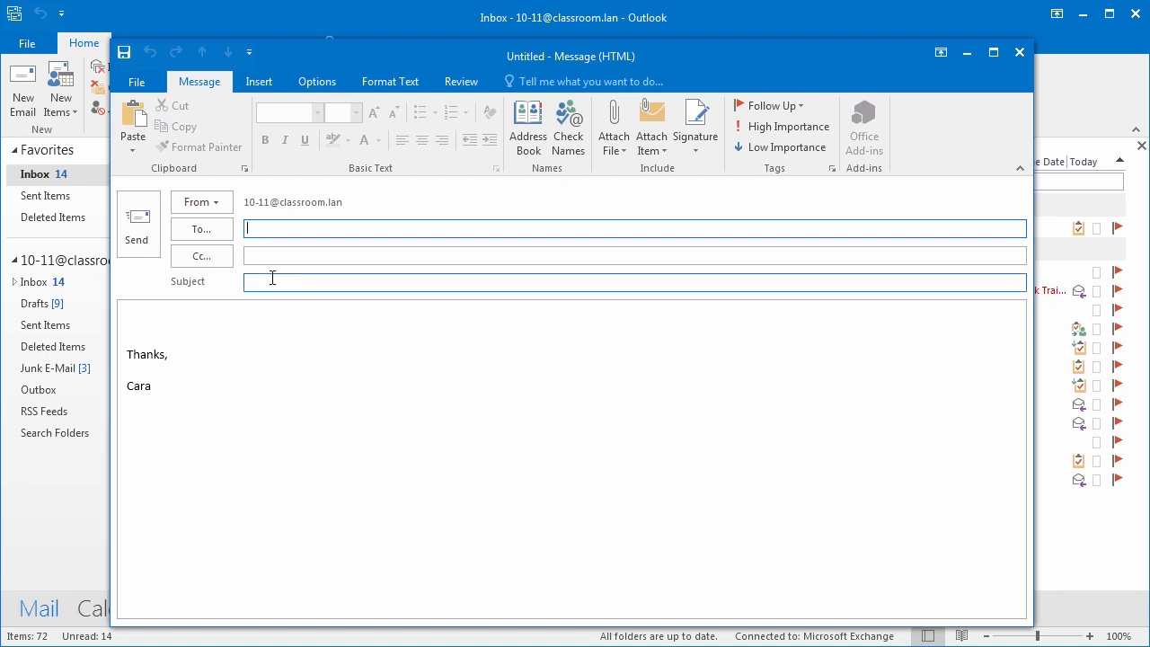
- Address the email to the Instructor suggestion for '10-' and set the subject 'Outlook 2016 Recording'
text(10-)
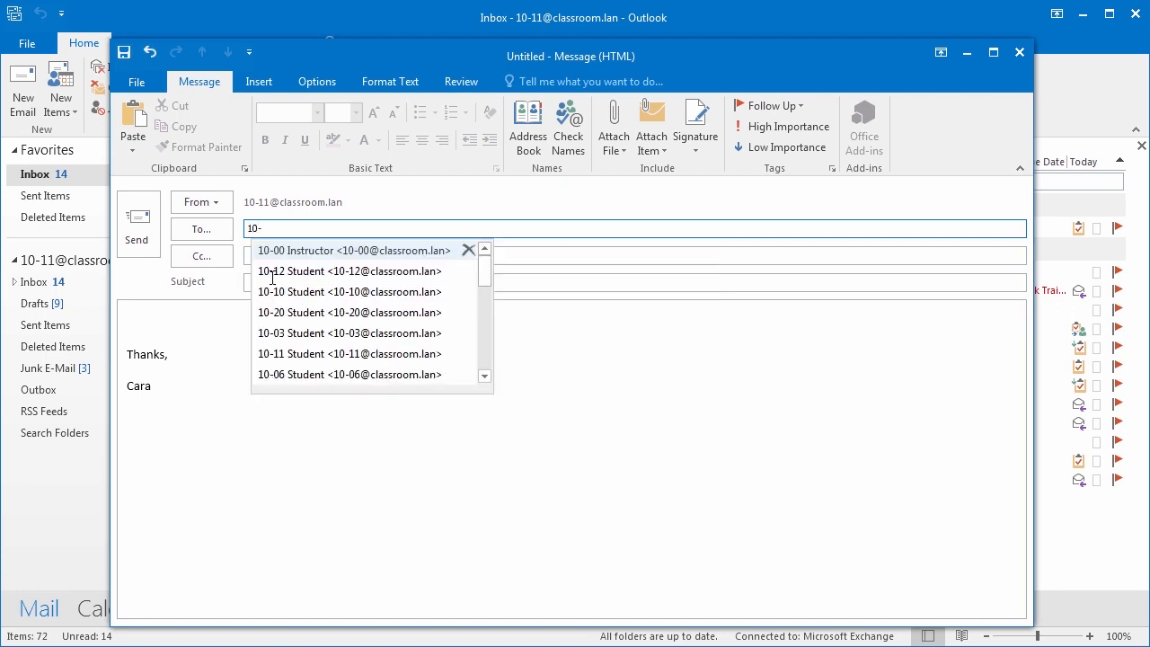
click(358, 255)
click(266, 284)
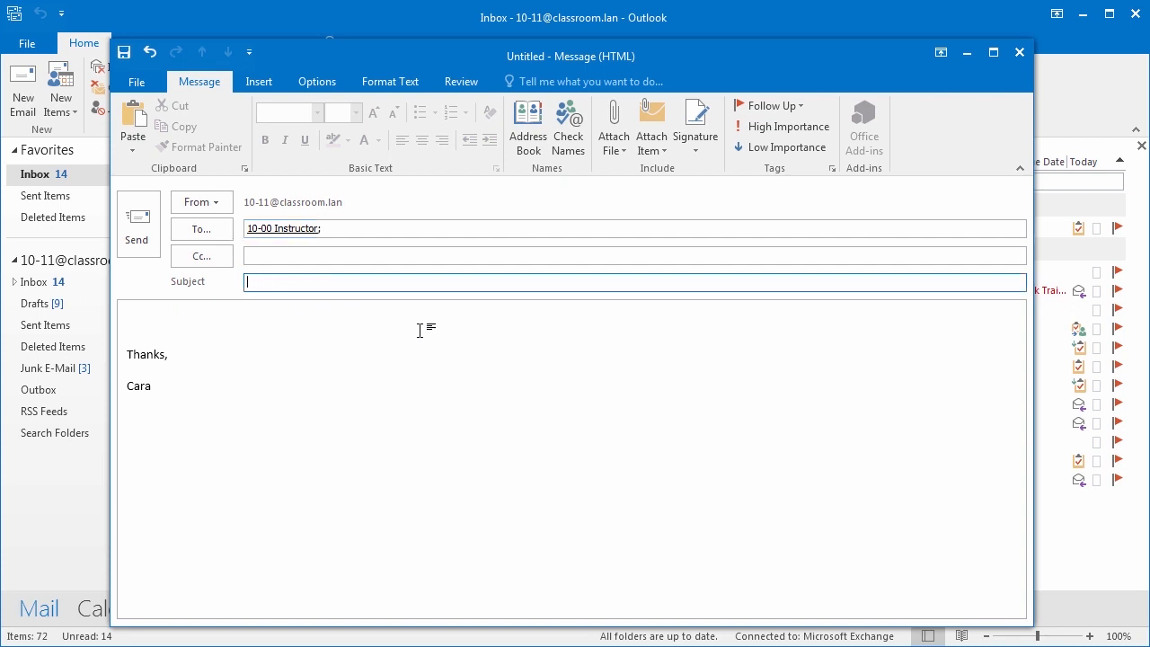
text(Outlook 2016 Recording)
key(Tab)
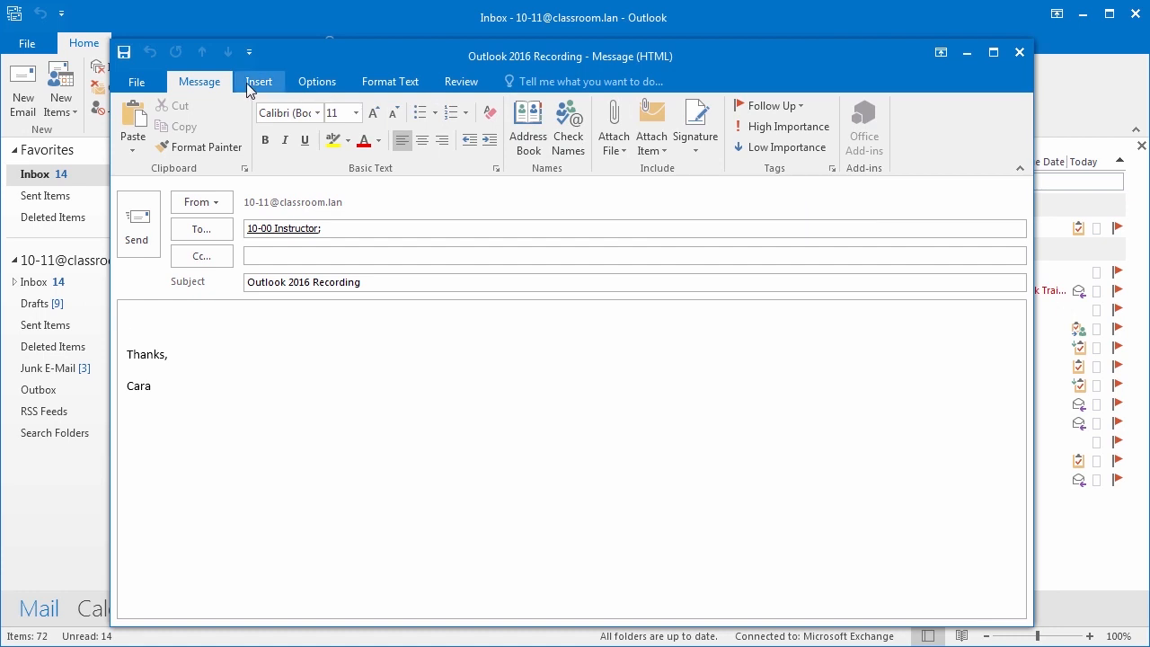
- Place the cursor in the message body, then send the 'Outlook 2016 Recording' email
click(620, 313)
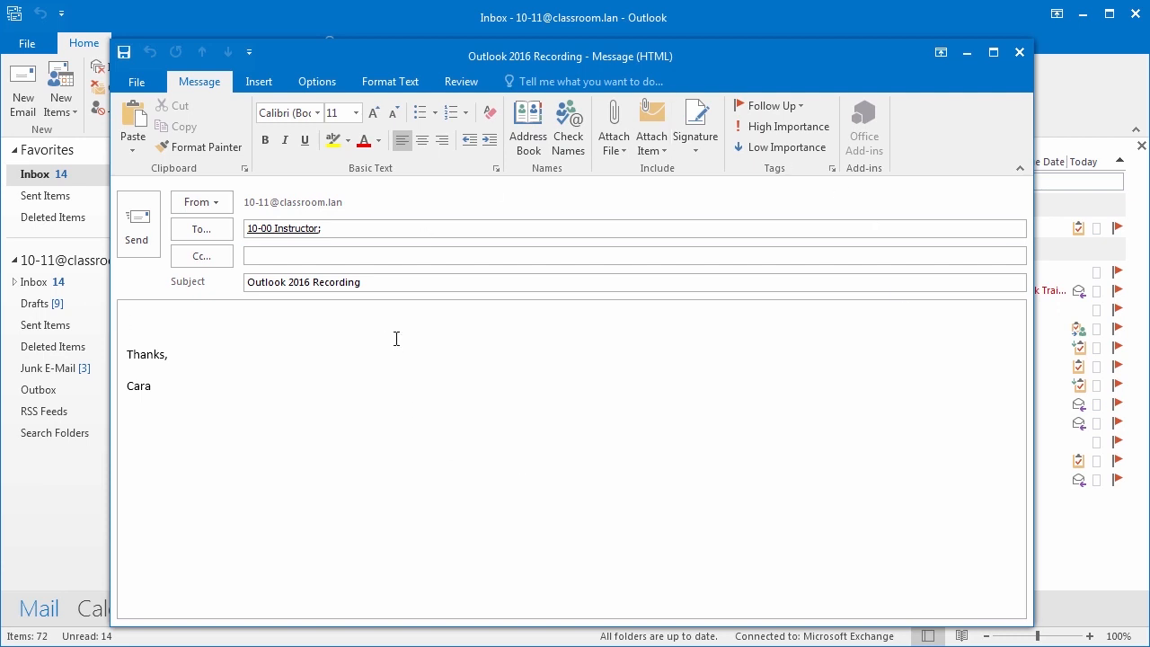
click(137, 236)
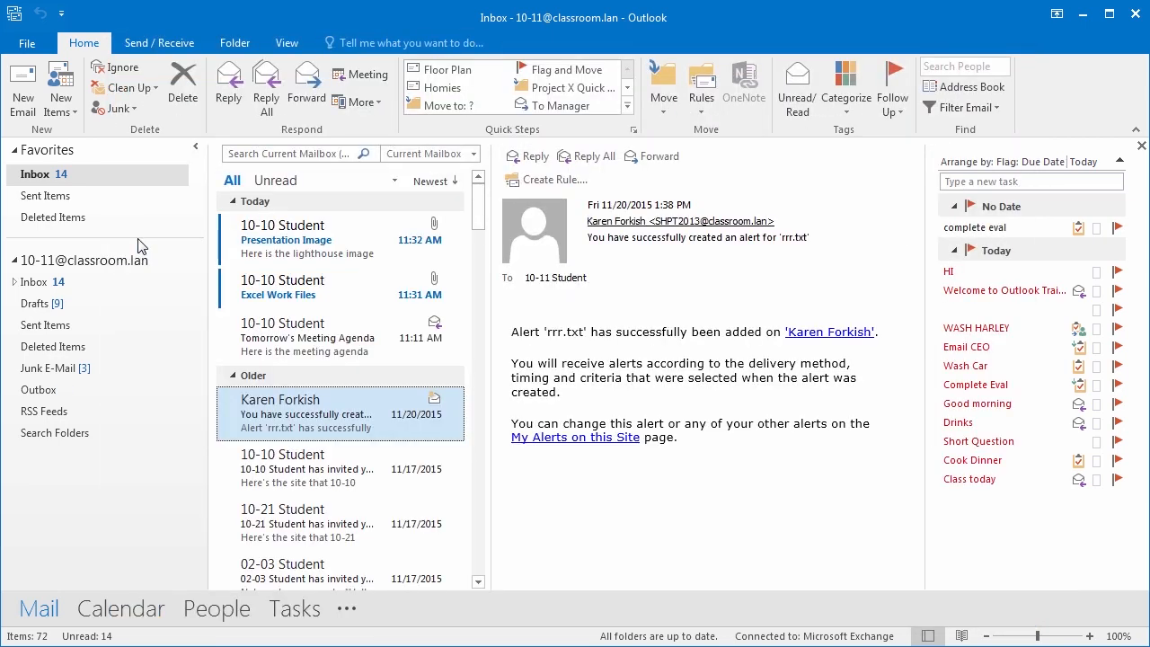
- Open the Sent Items folder under Favorites to see the sent 'Outlook 2016 Recording' message
click(52, 204)
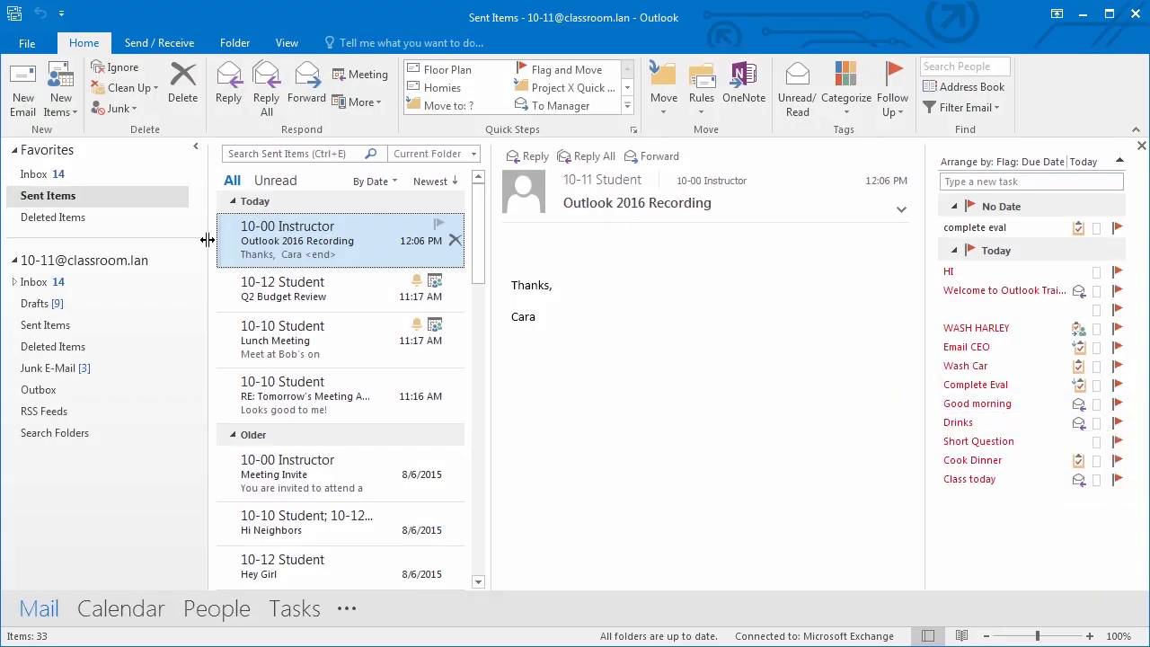
- Start another new email, nudge its window into place, and show the Options tab
click(23, 97)
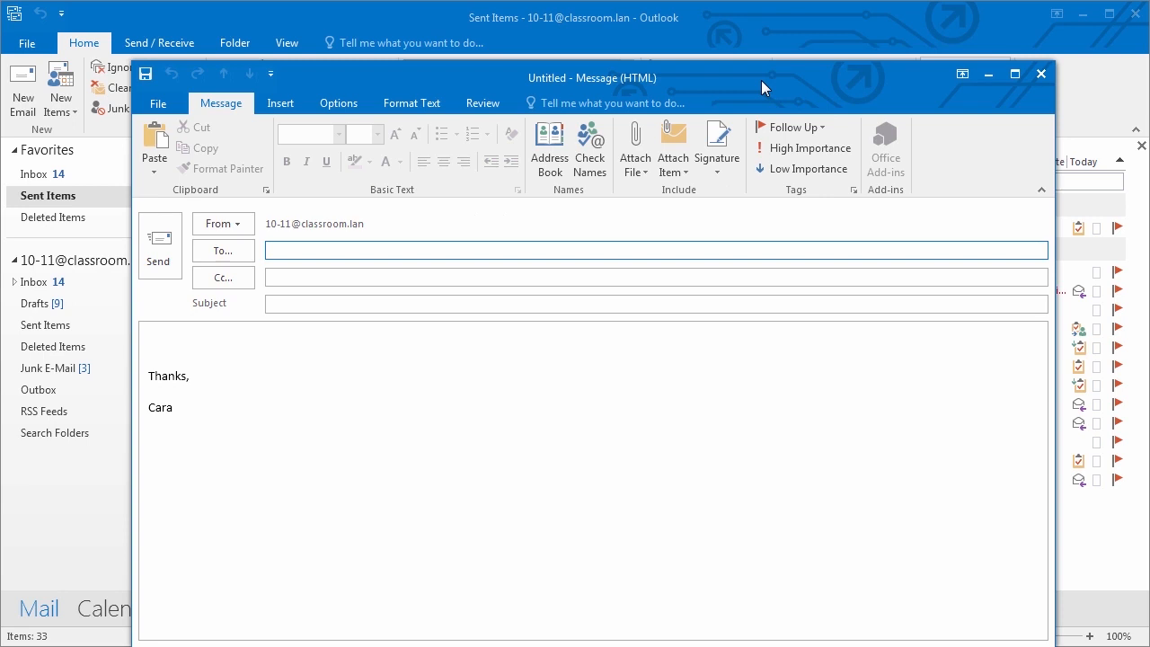
drag(760, 80, 754, 60)
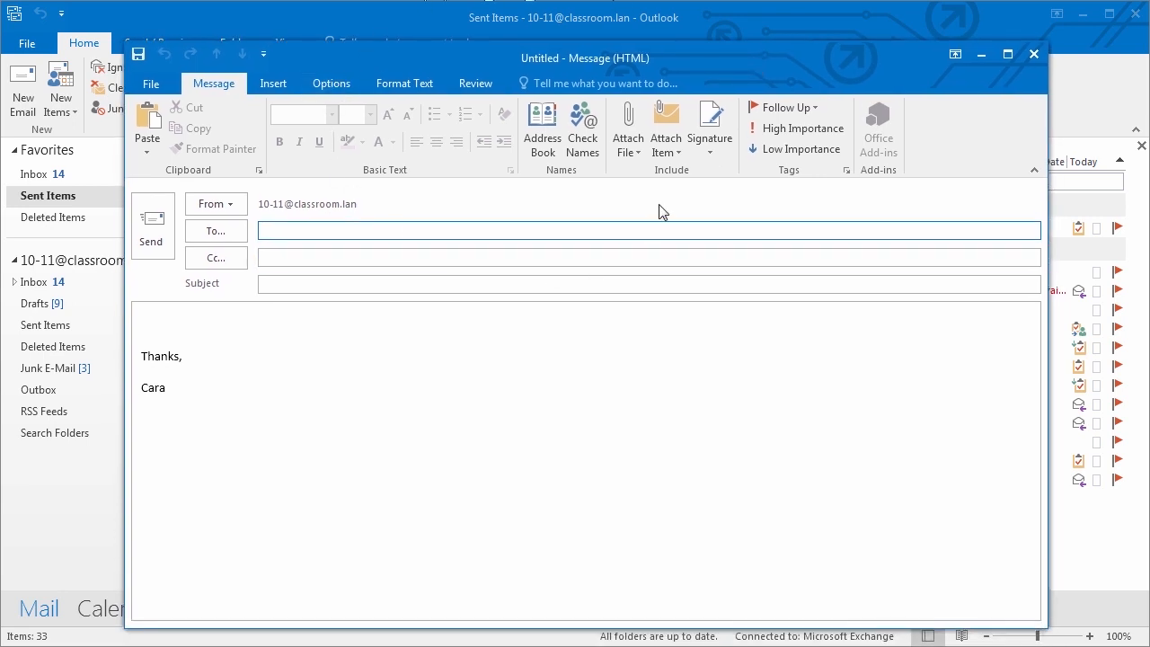
click(332, 84)
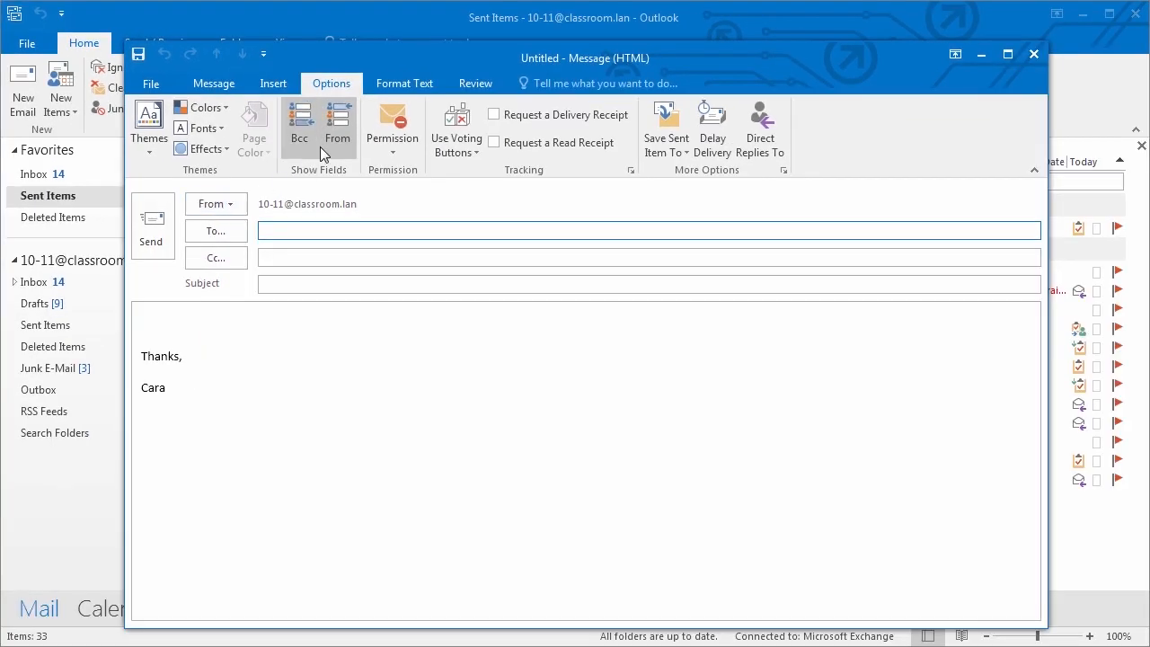
- Toggle the From field off and on, and inspect the sender list without changing it
click(341, 142)
click(341, 142)
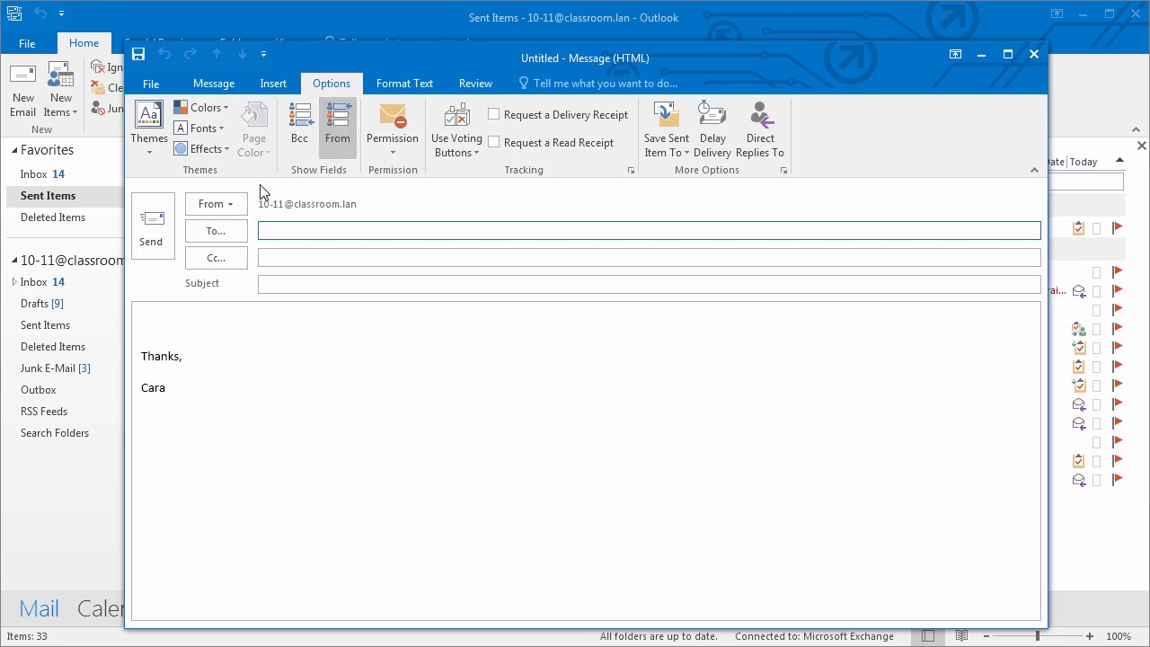
click(239, 206)
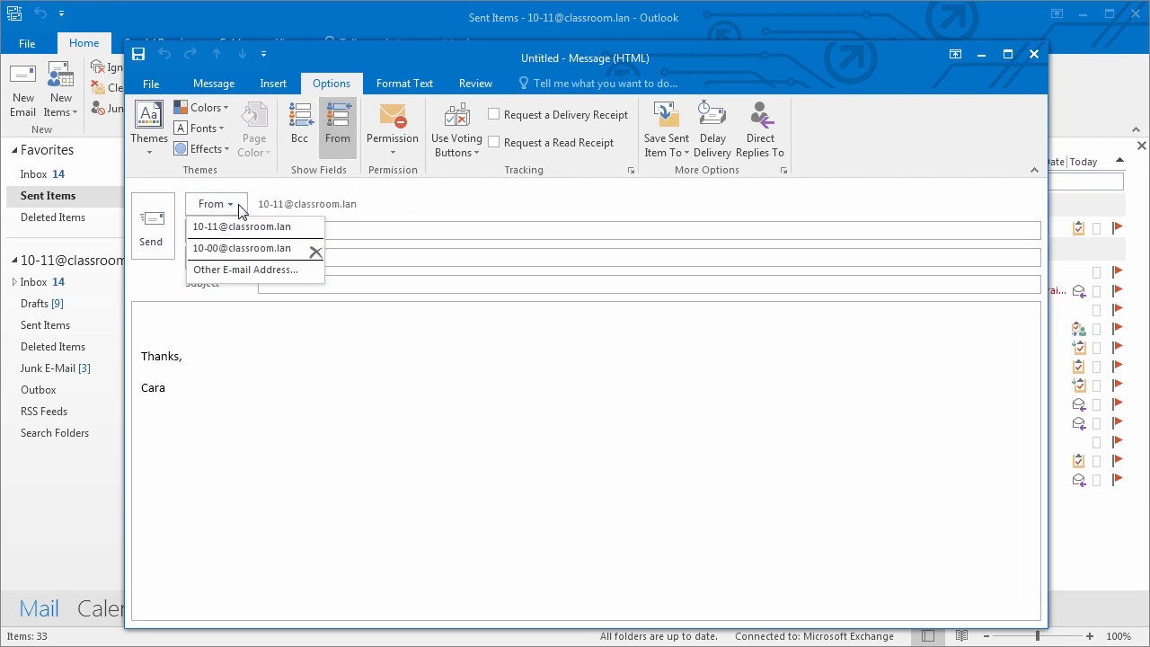
click(405, 201)
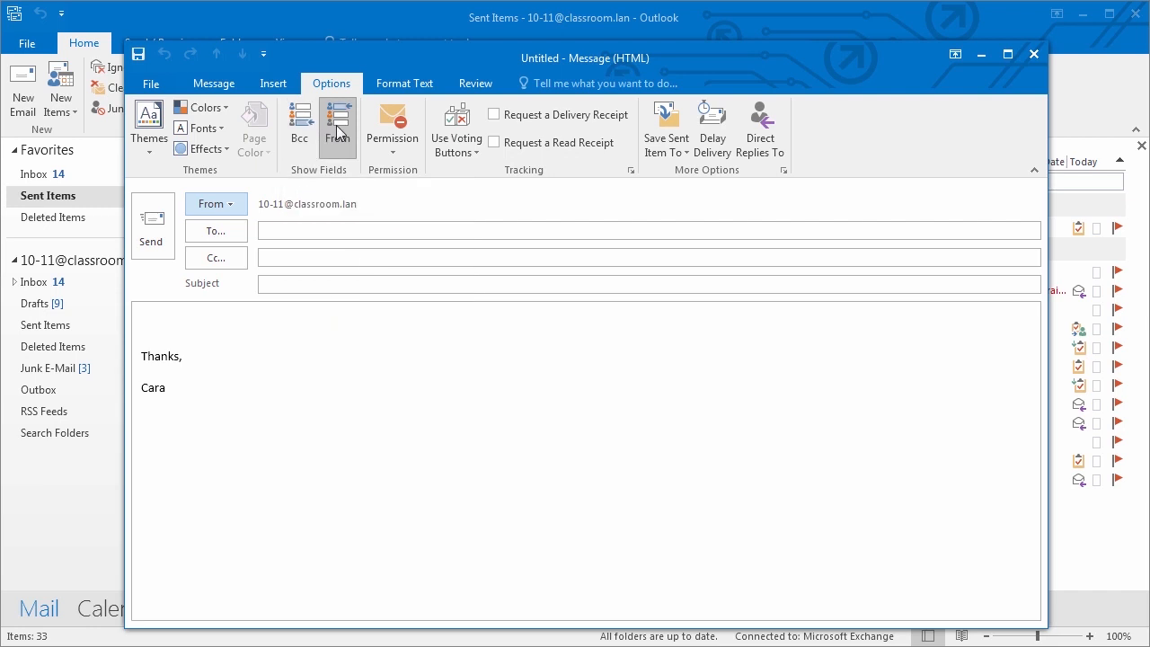
- Check Permission and Save Sent Item To, then delay delivery until 5:00 PM on 2/15/2016
click(396, 155)
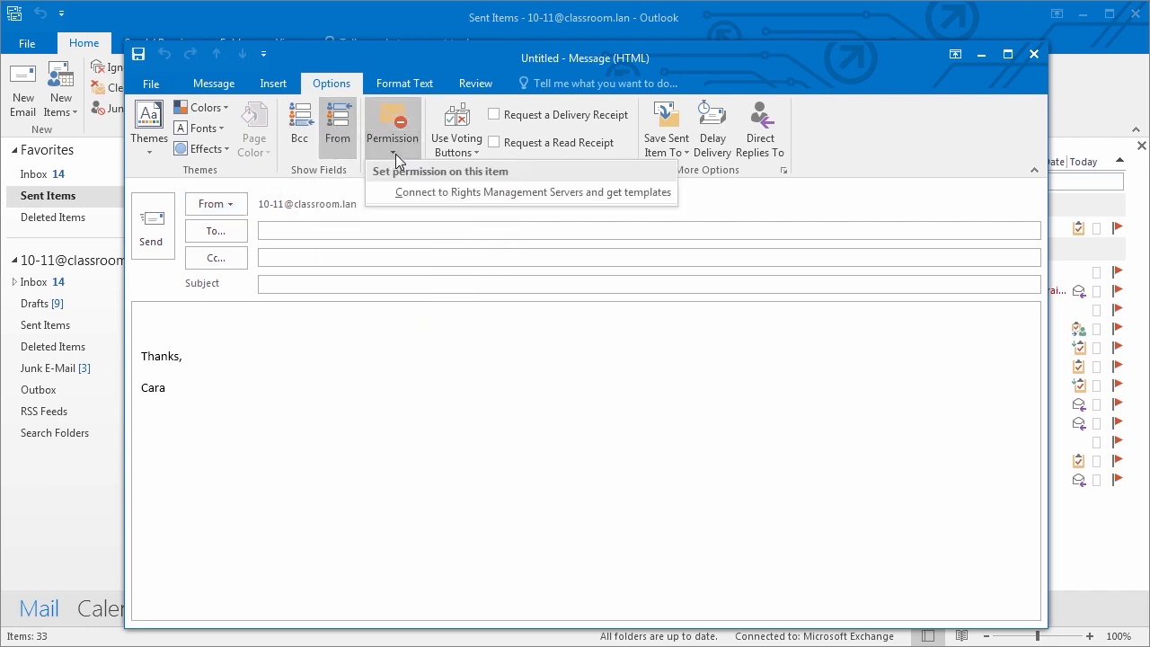
click(741, 190)
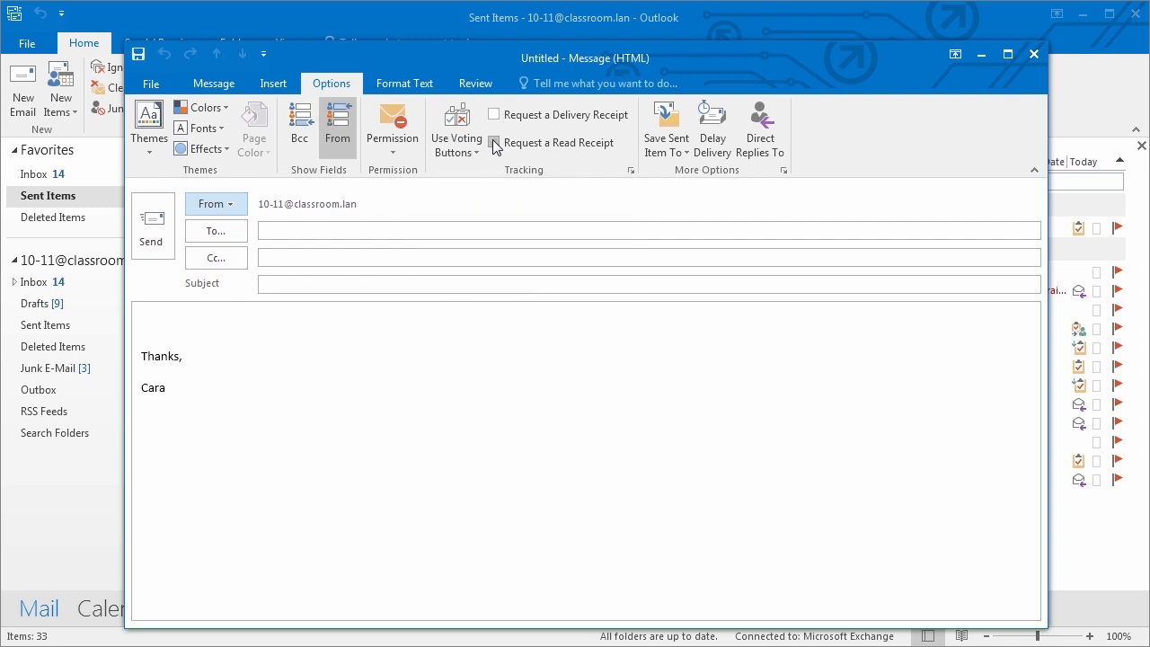
click(669, 149)
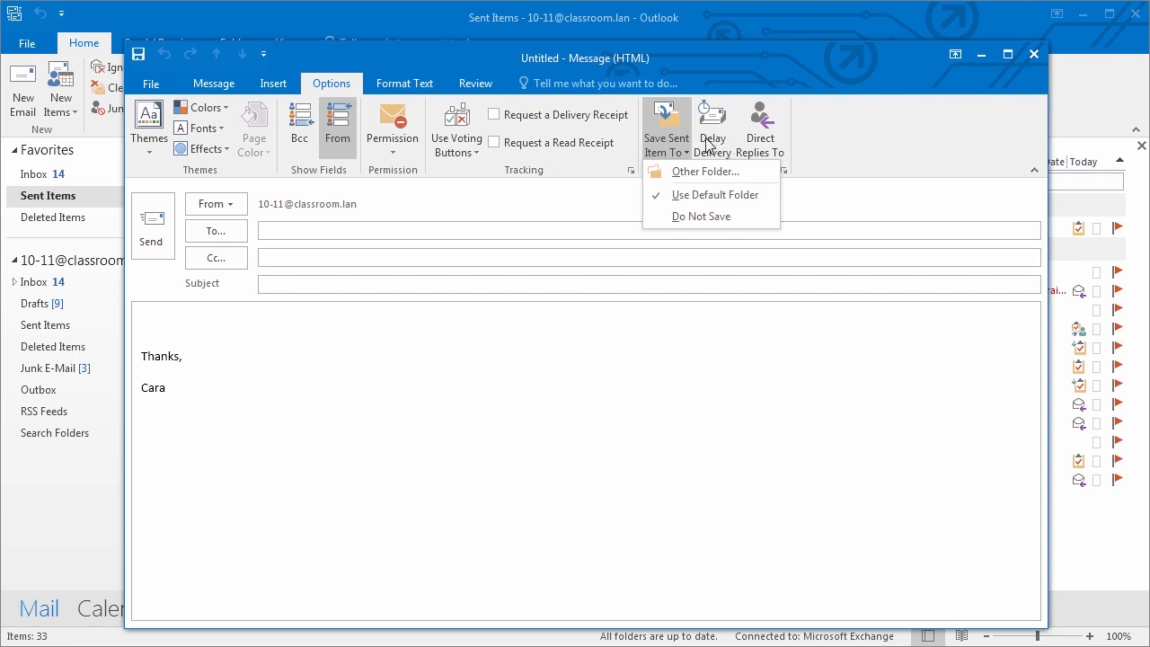
click(708, 142)
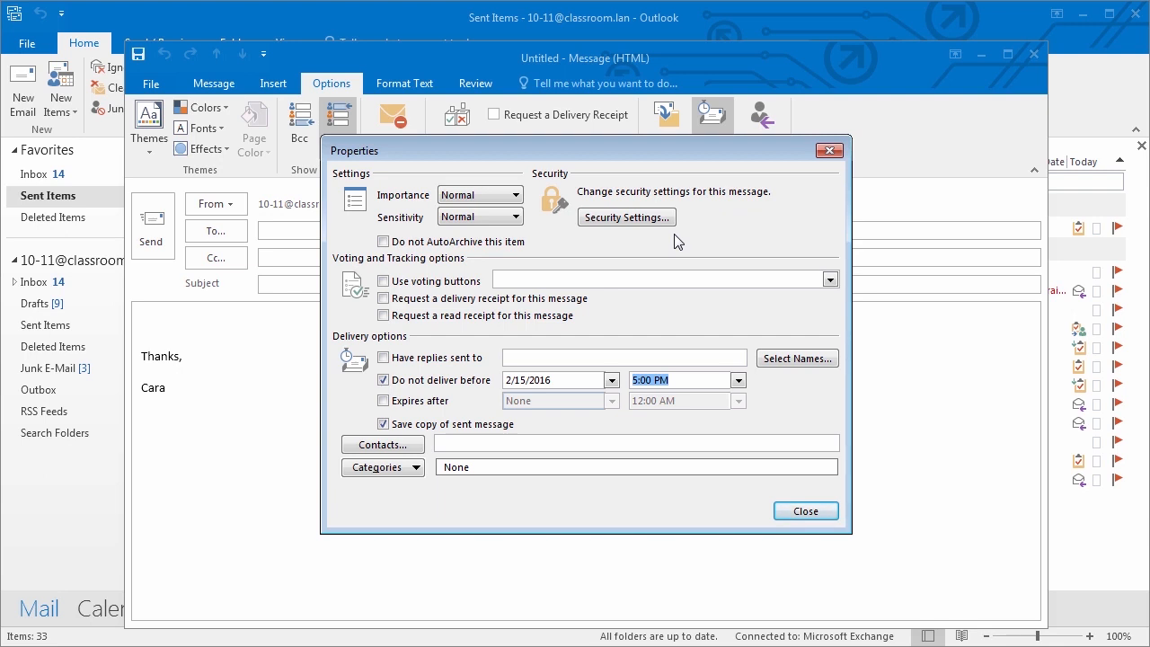
click(830, 151)
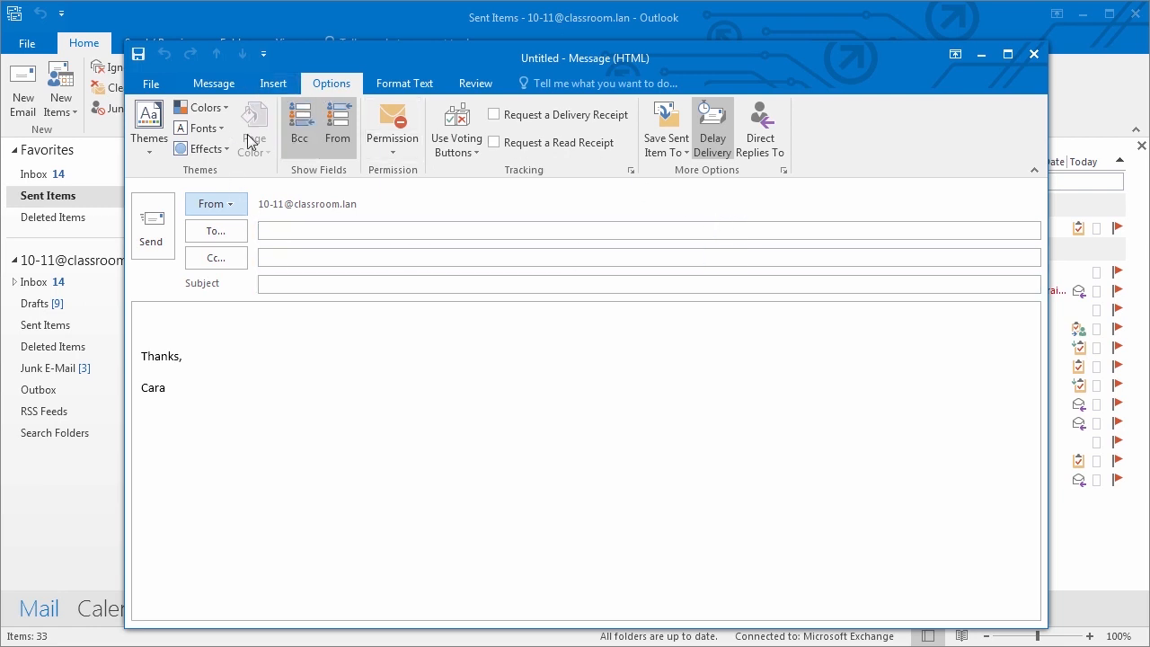
- Preview the Facet and Integral themes on the draft message
click(145, 145)
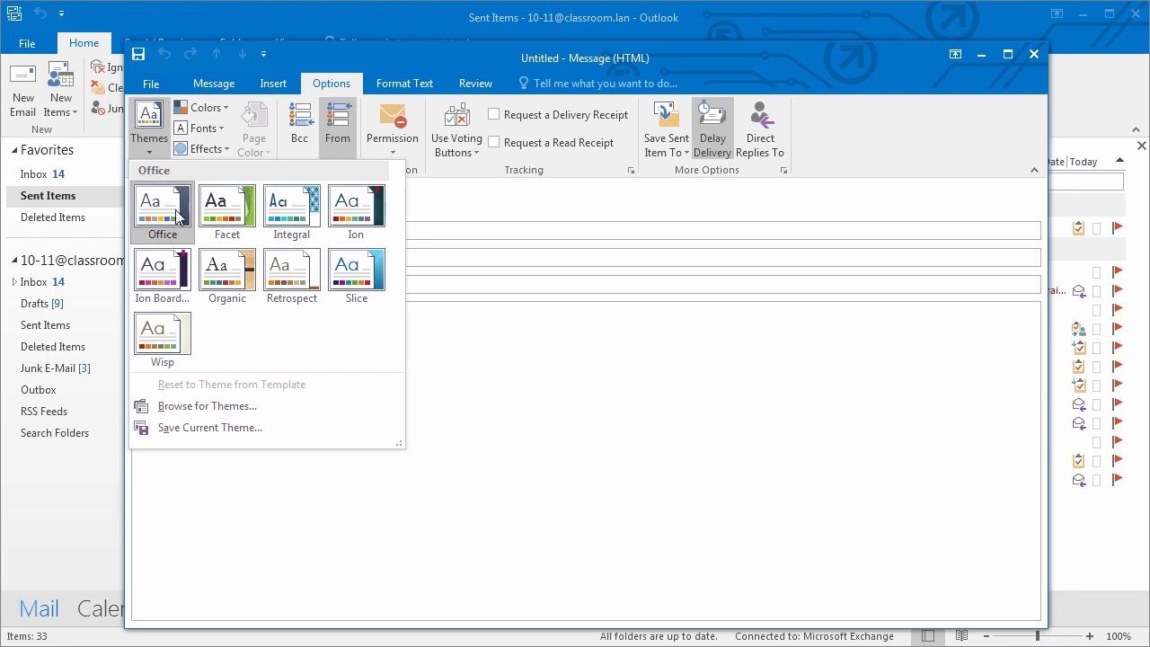
click(458, 359)
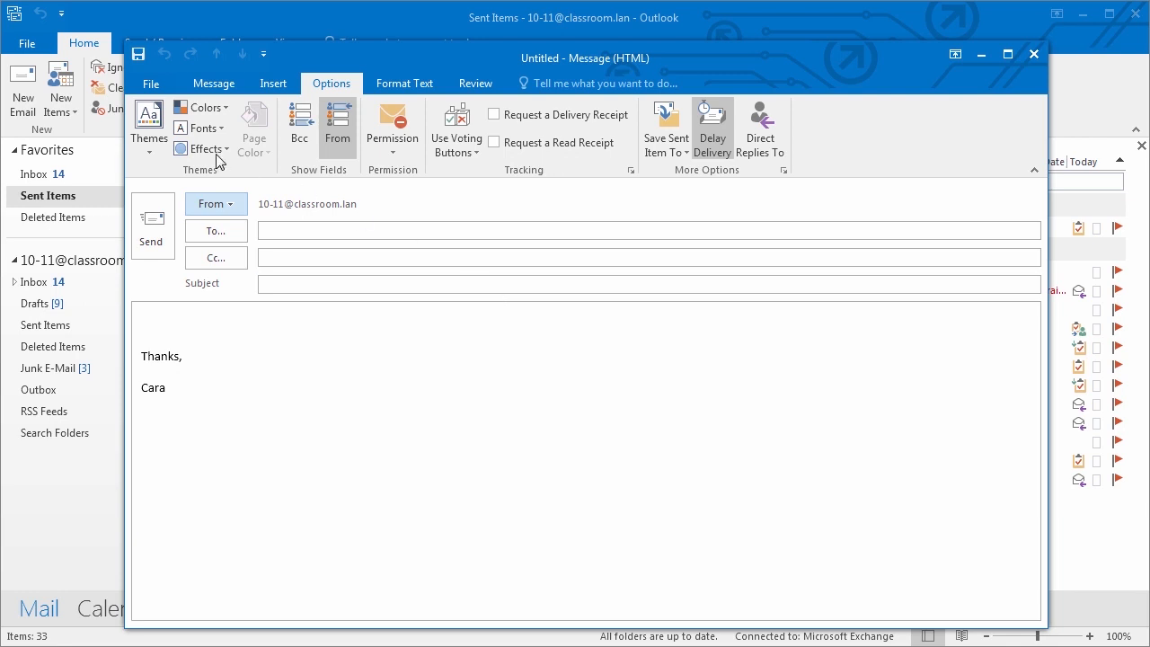
click(151, 143)
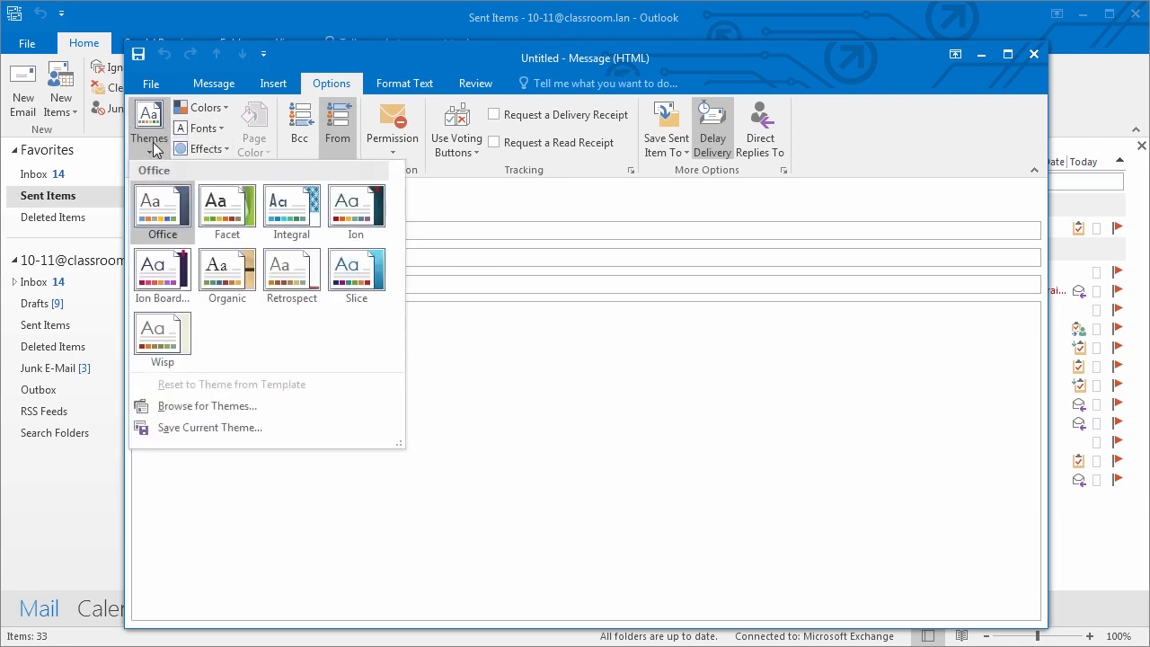
click(224, 206)
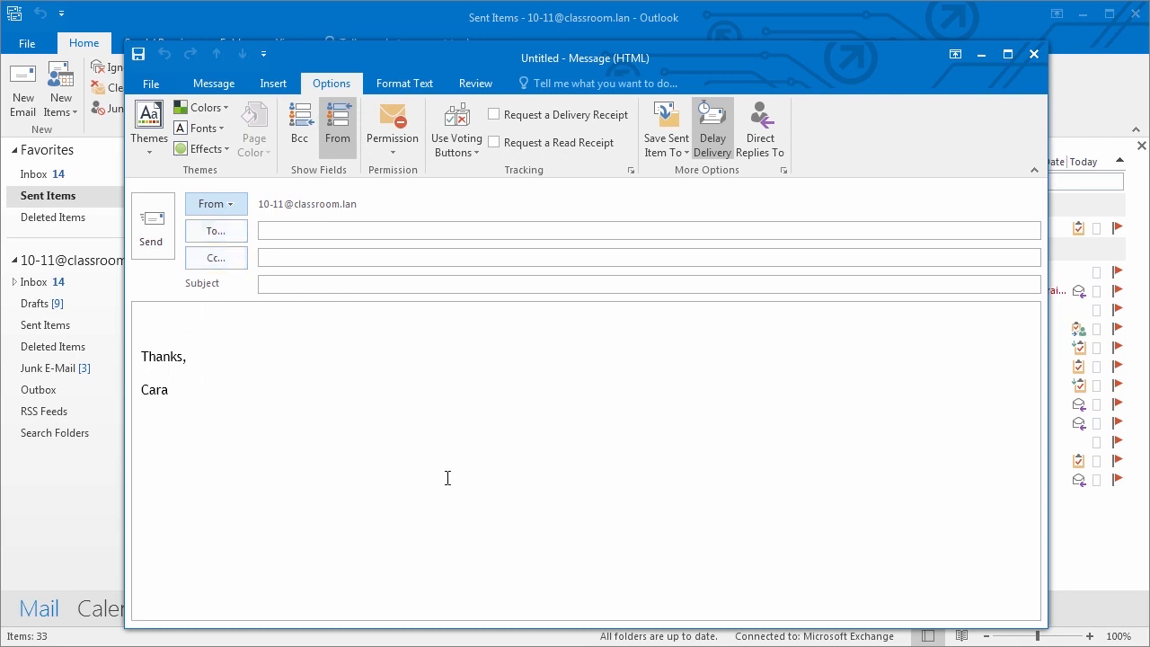
click(153, 162)
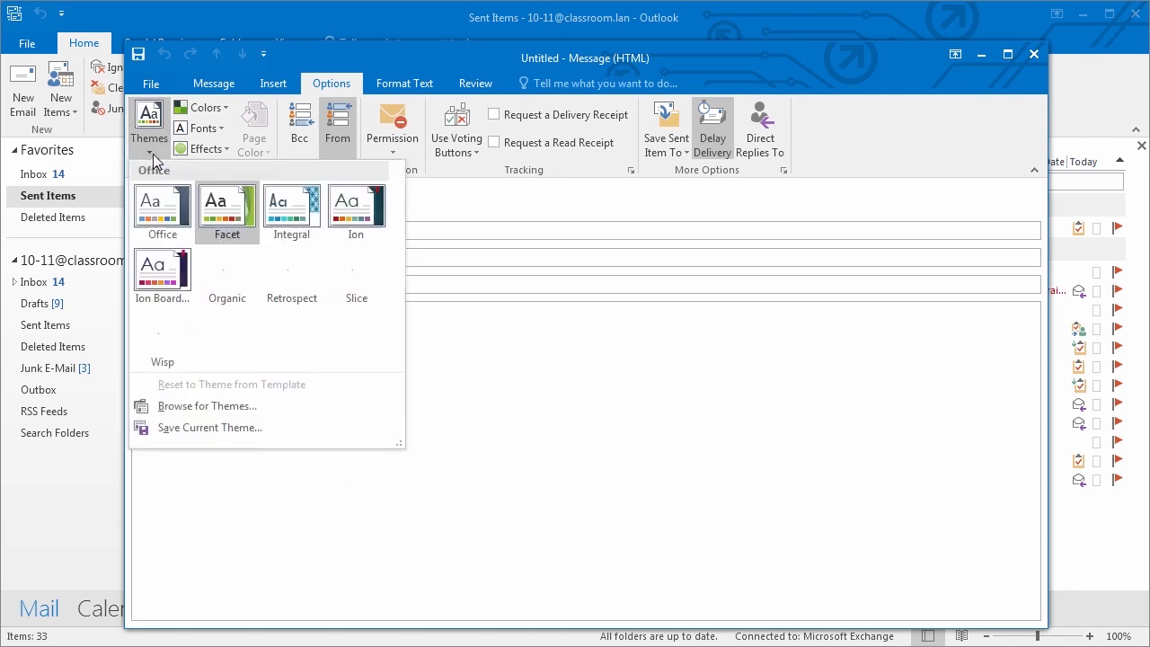
click(299, 224)
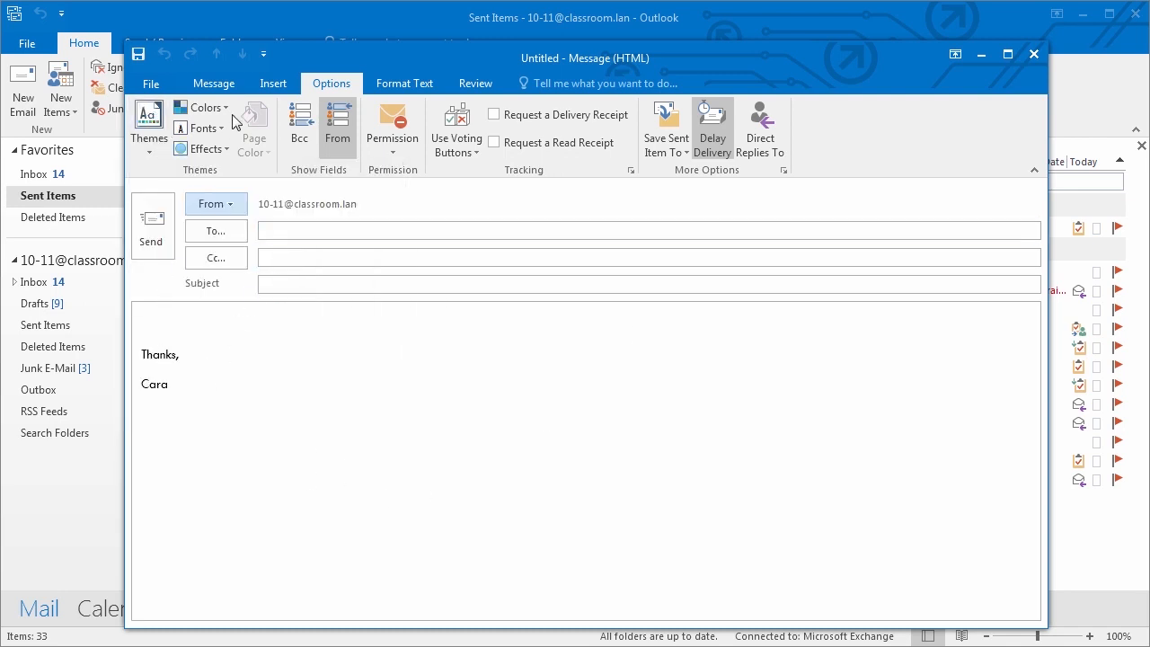
- Try the Ion theme, then restore the Office theme and return to the Message commands
click(149, 131)
click(364, 211)
click(149, 130)
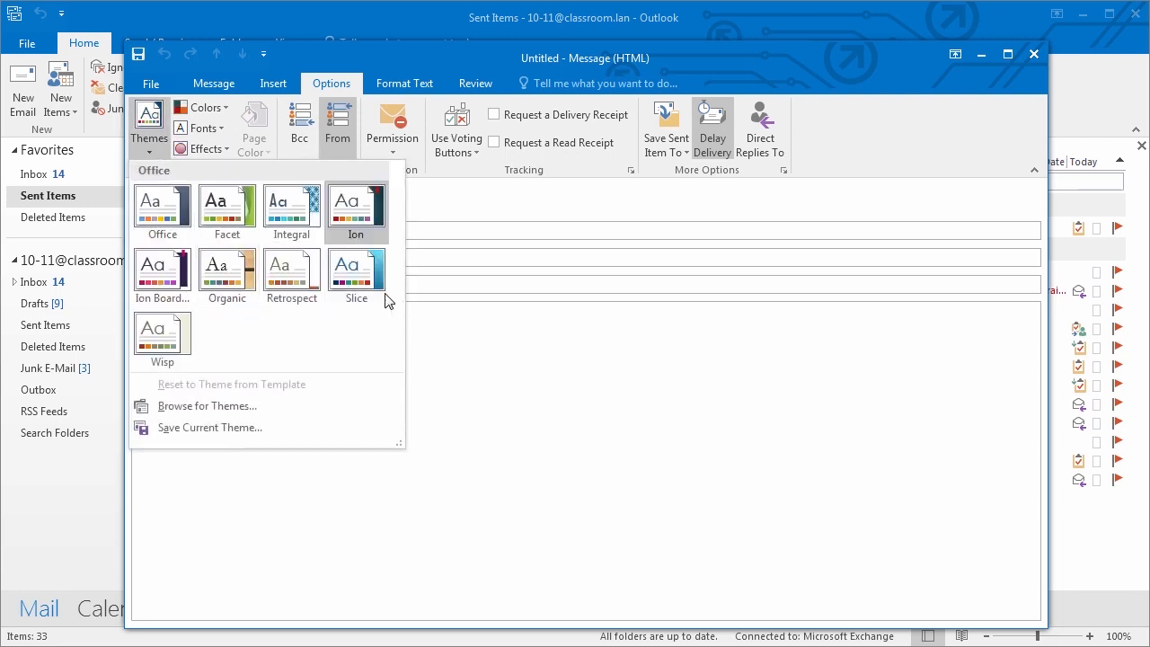
click(163, 209)
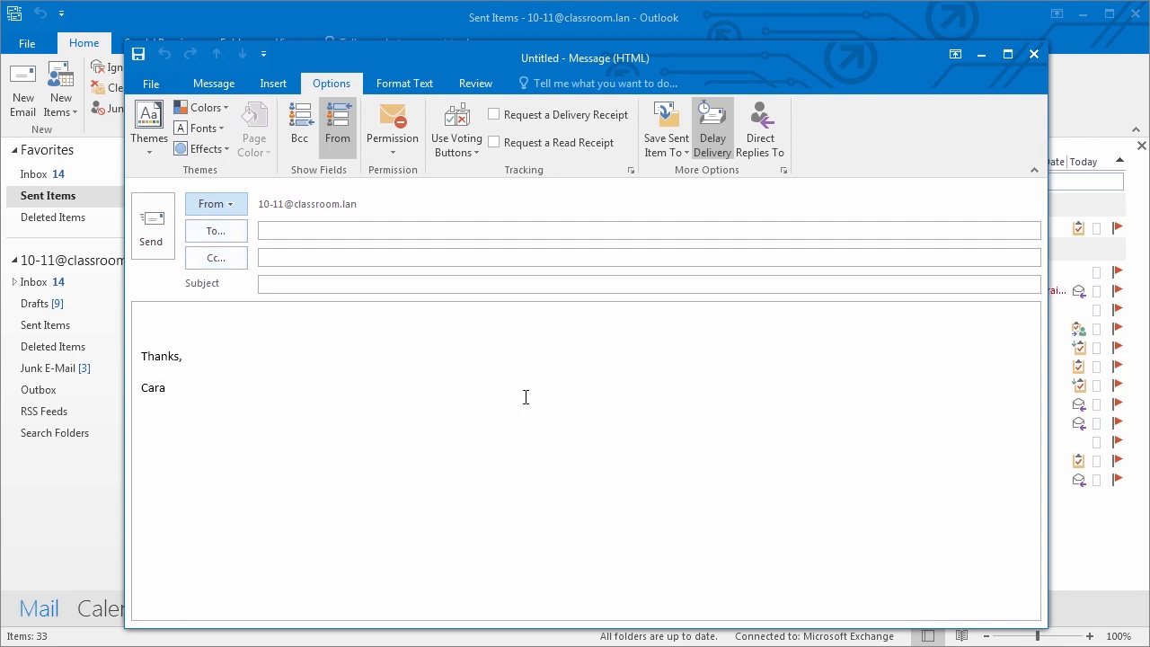
click(211, 88)
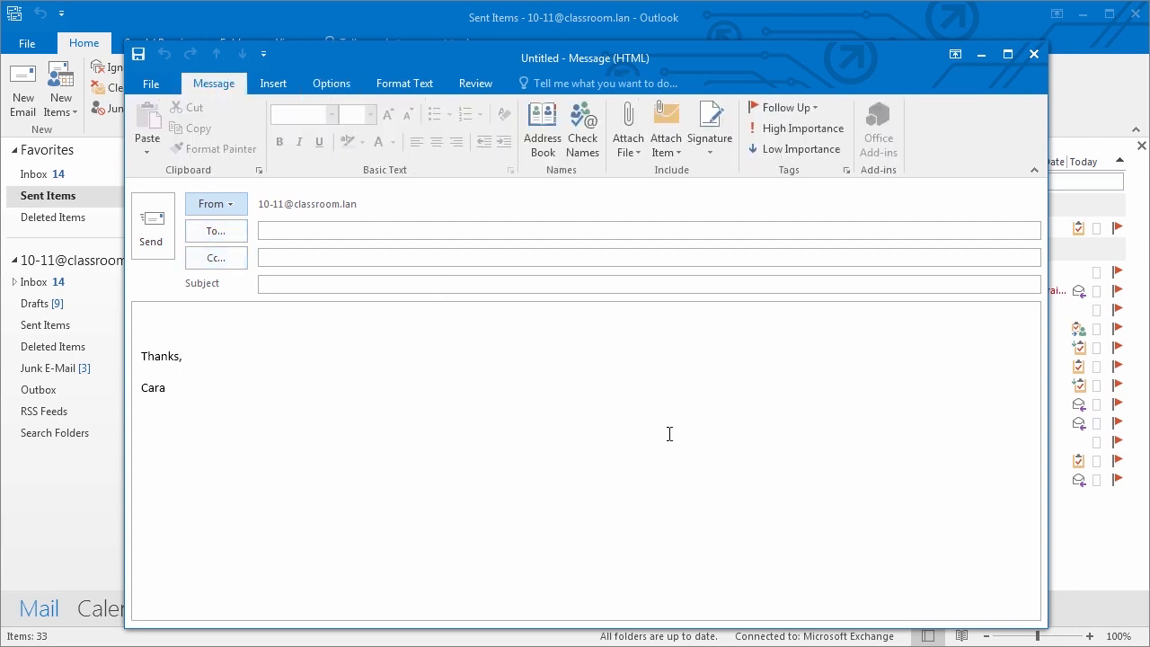
- Close the delayed draft and start a new email containing the 'Thanks,' signature
click(328, 85)
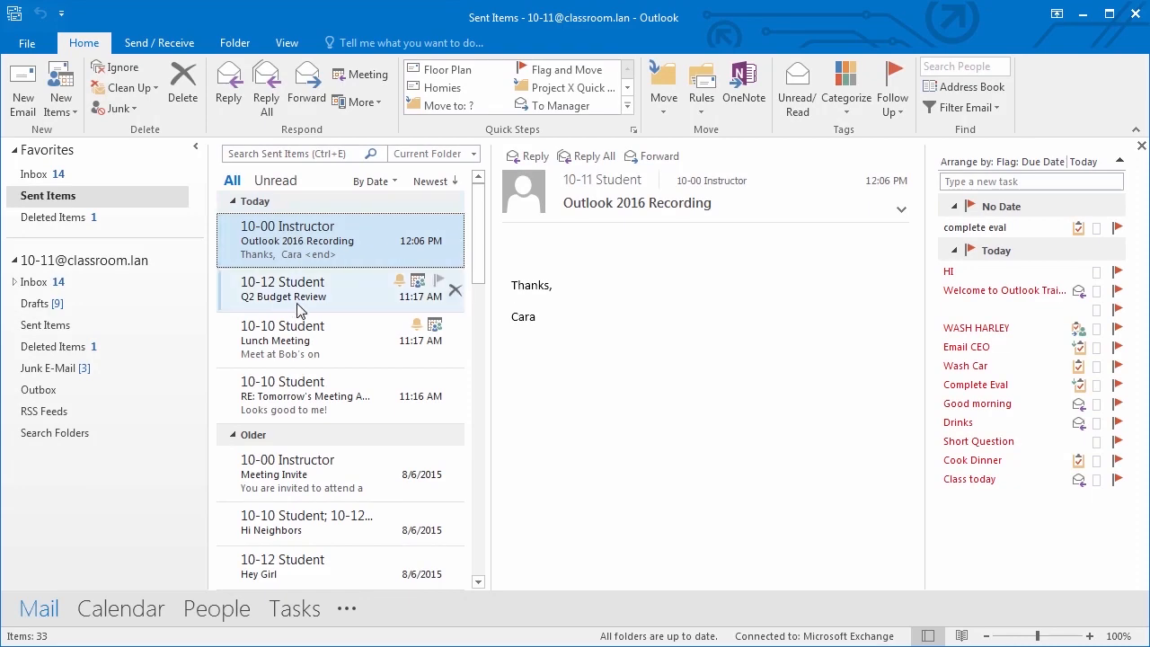
click(26, 100)
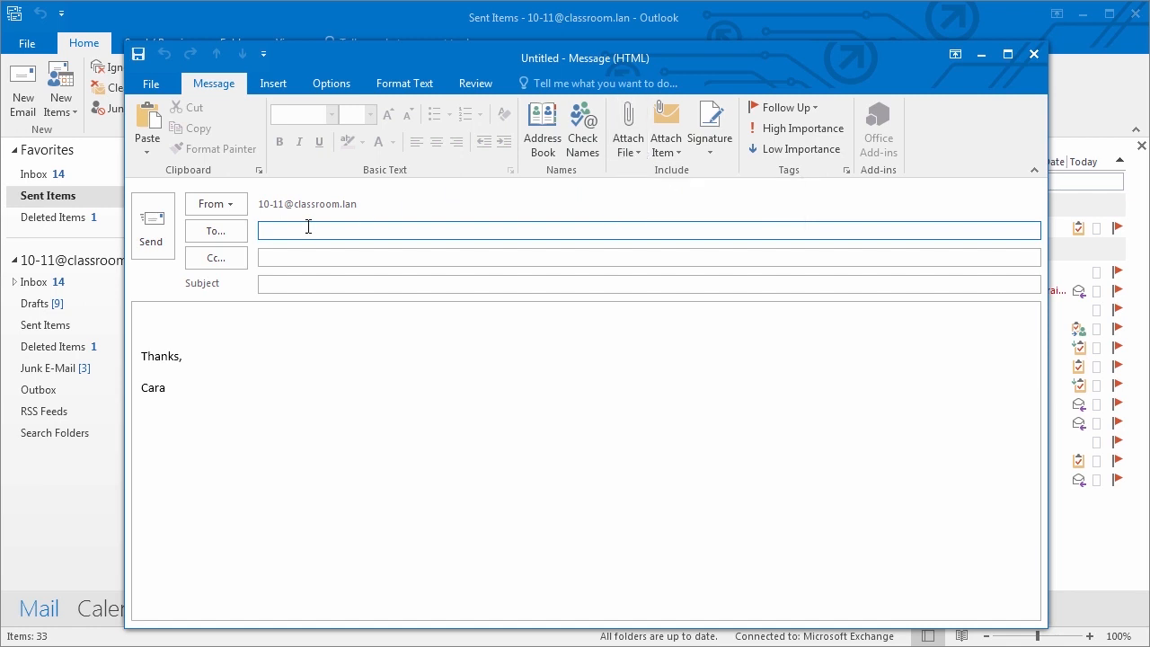
- Address the email to the instructor from the '10' suggestions and give it the subject 'Contact Info'
text(10)
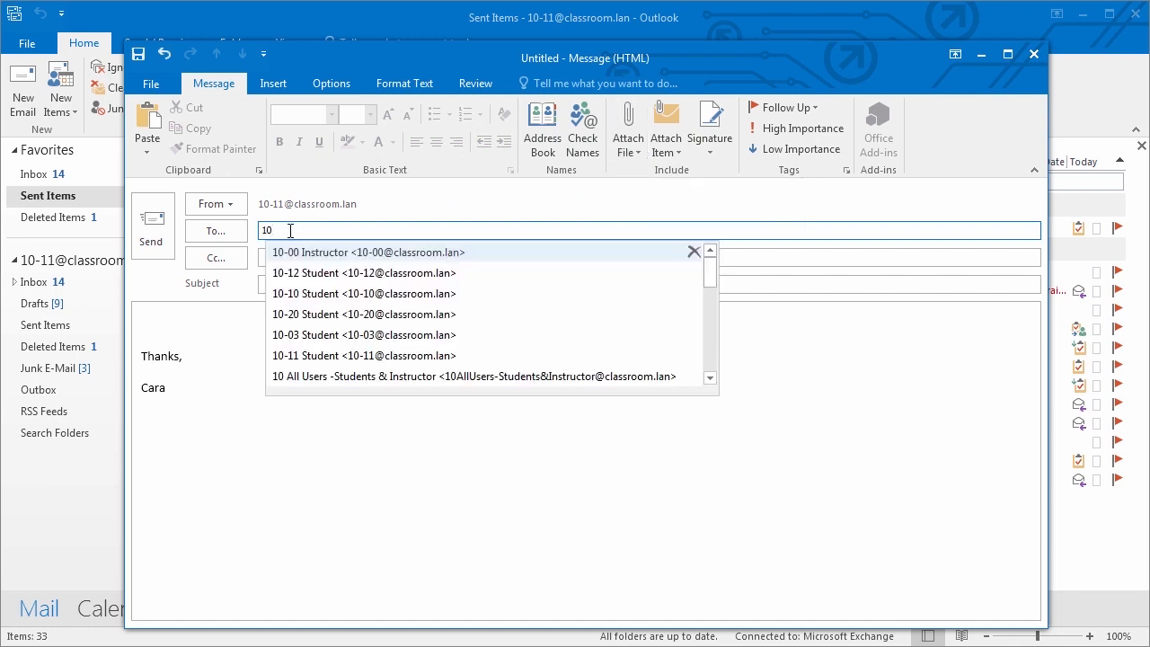
click(336, 251)
click(292, 285)
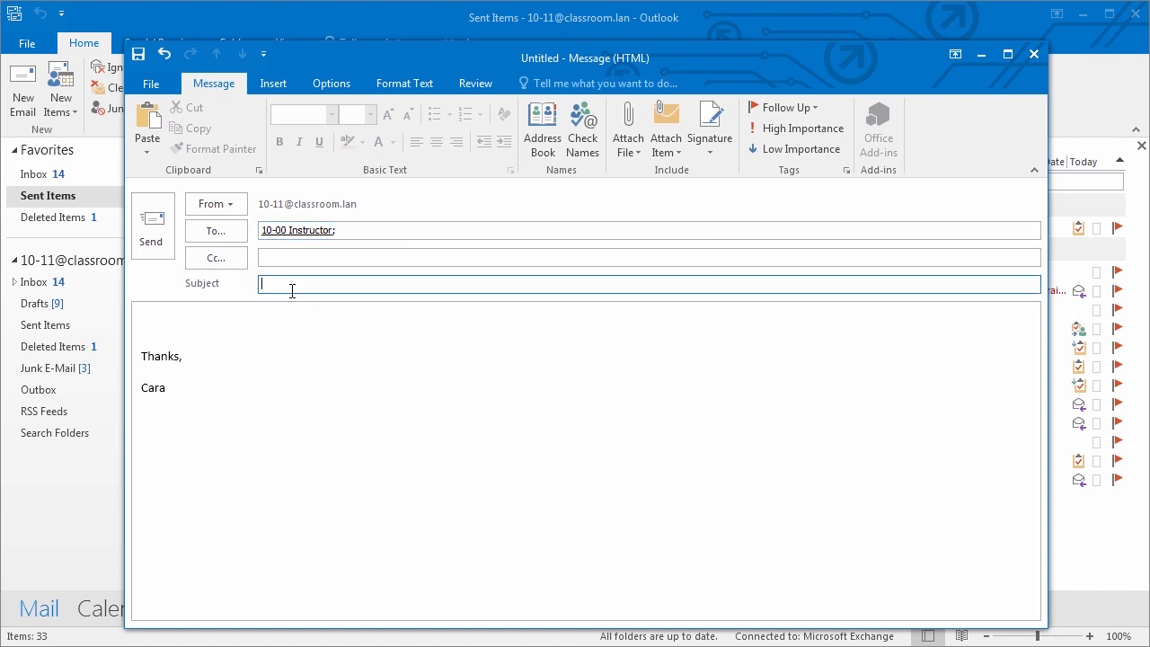
text(Contact Info)
click(194, 322)
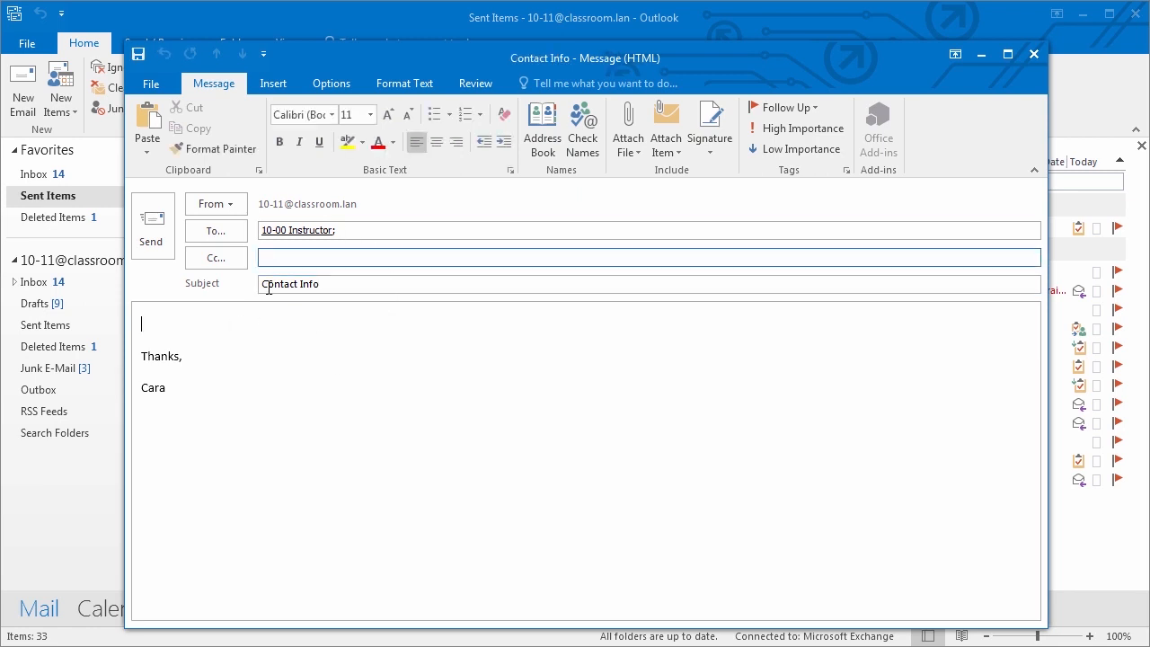
mouse_move(277, 225)
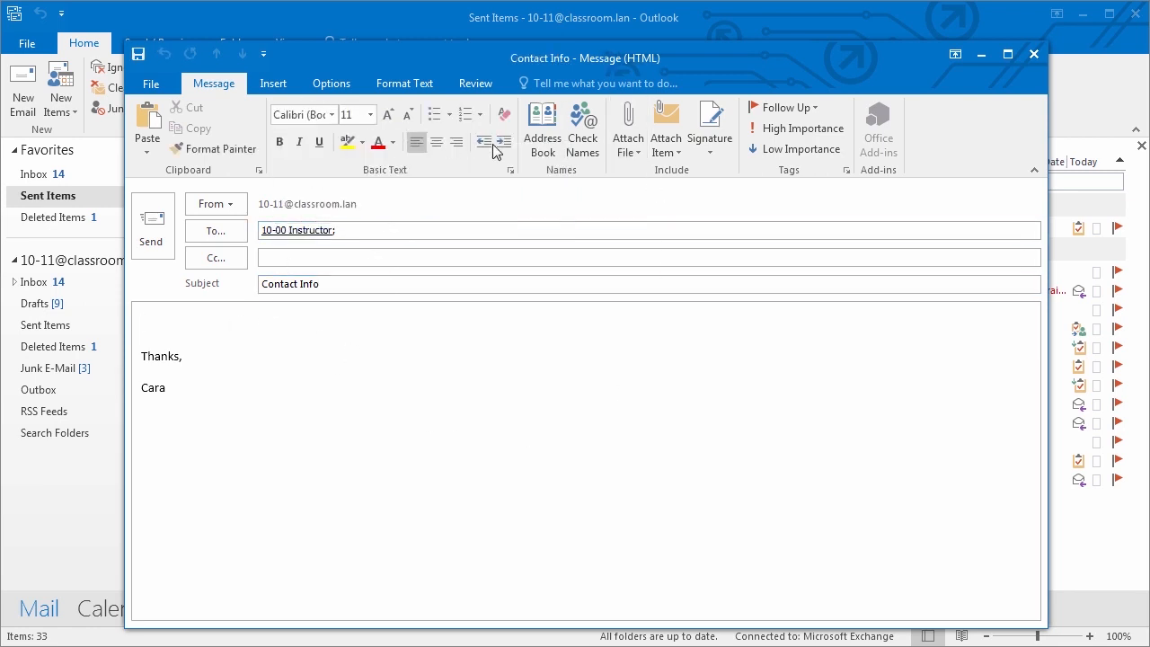
click(618, 147)
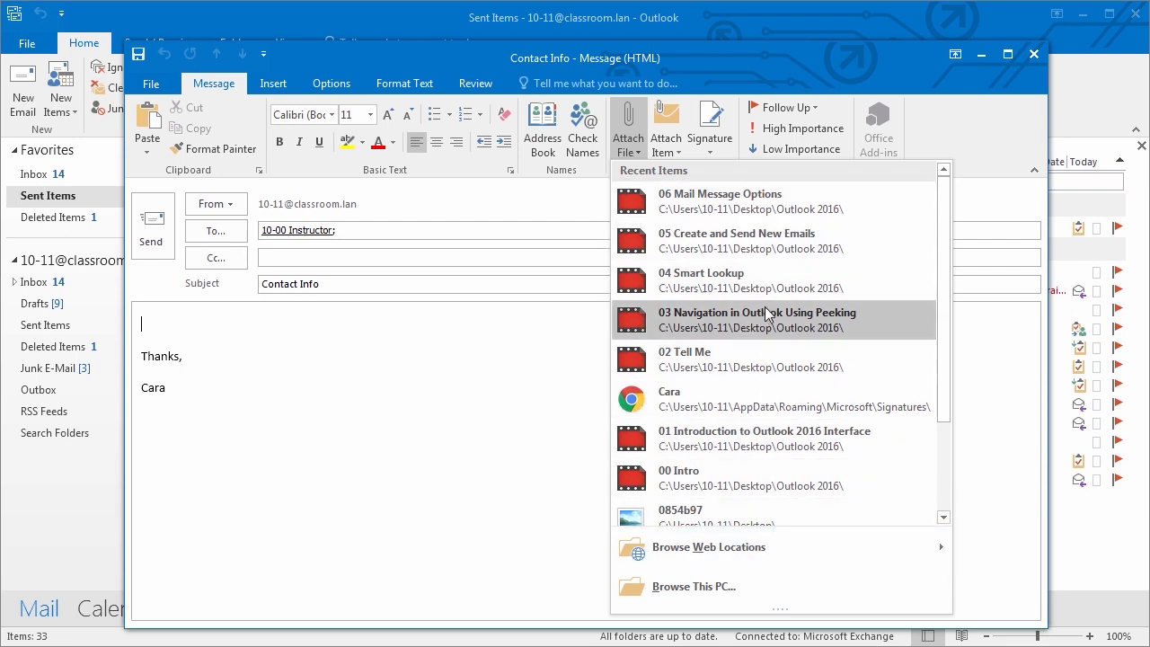
- Attach the Contact Info spreadsheet from the Desktop to the email
mouse_move(744, 550)
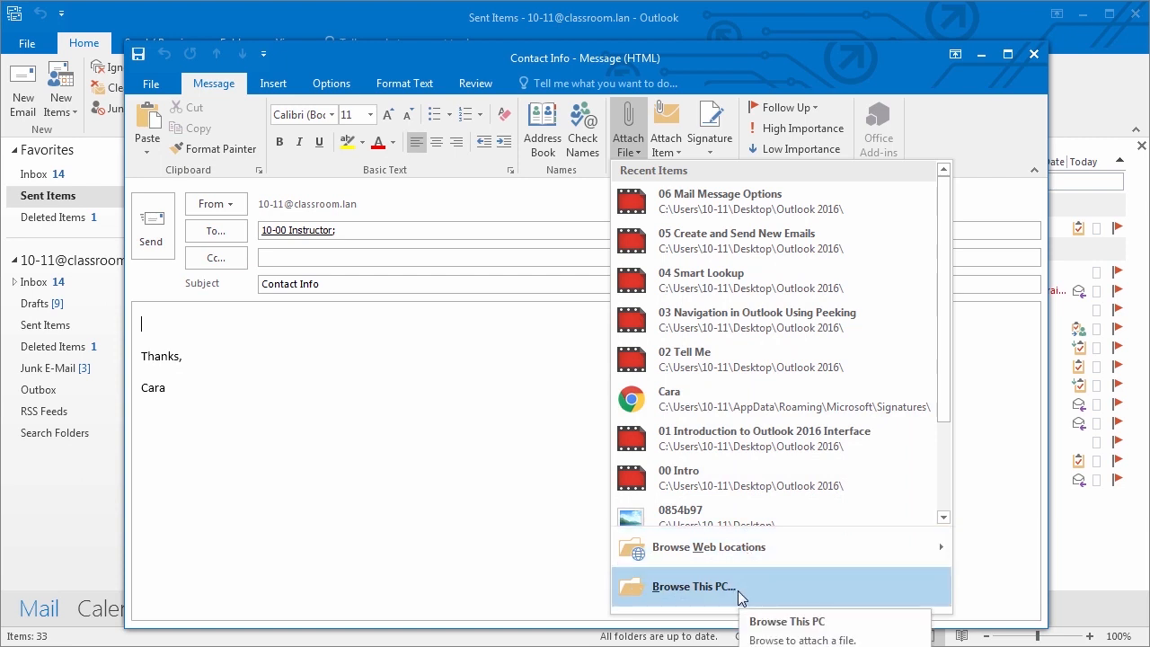
click(693, 587)
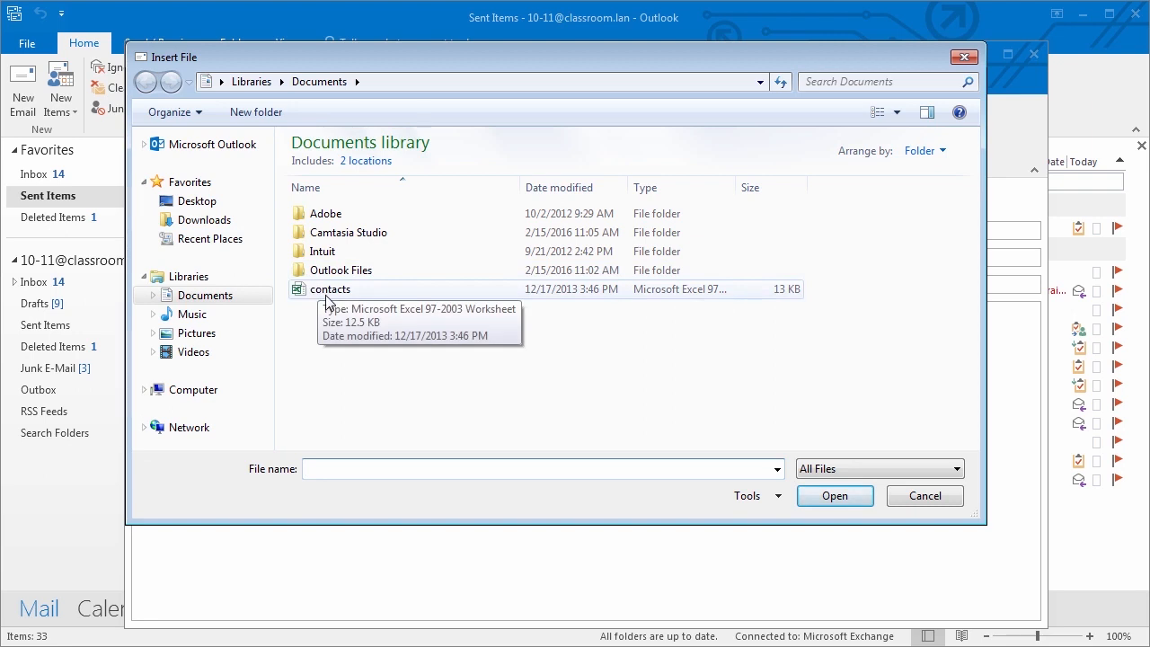
click(198, 201)
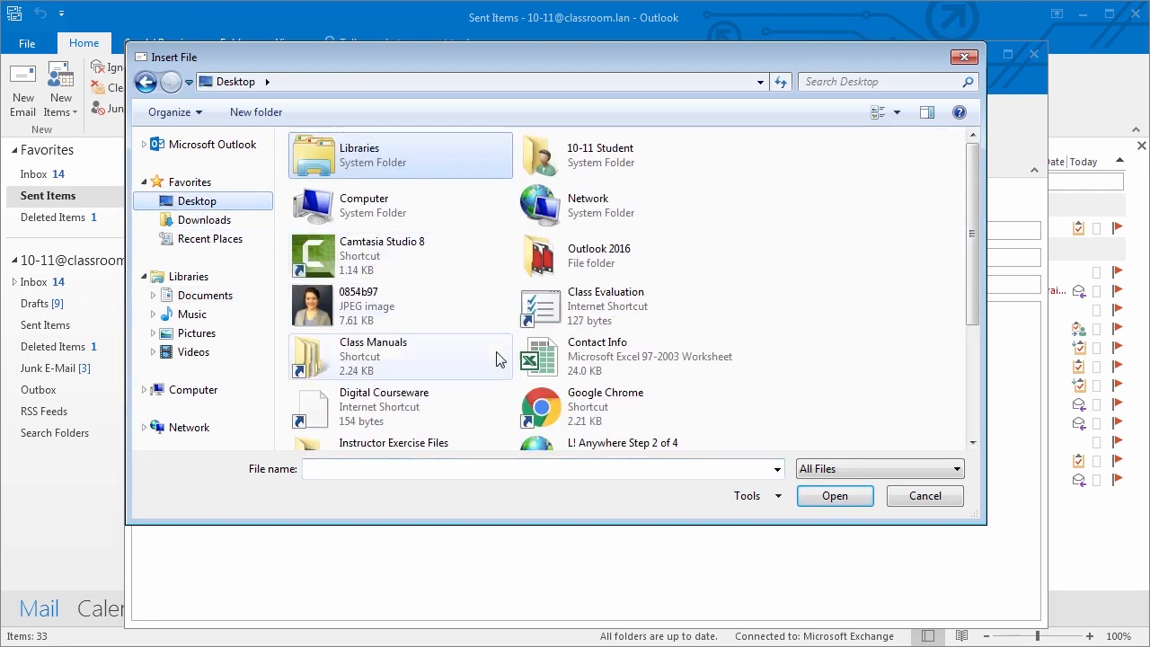
click(584, 354)
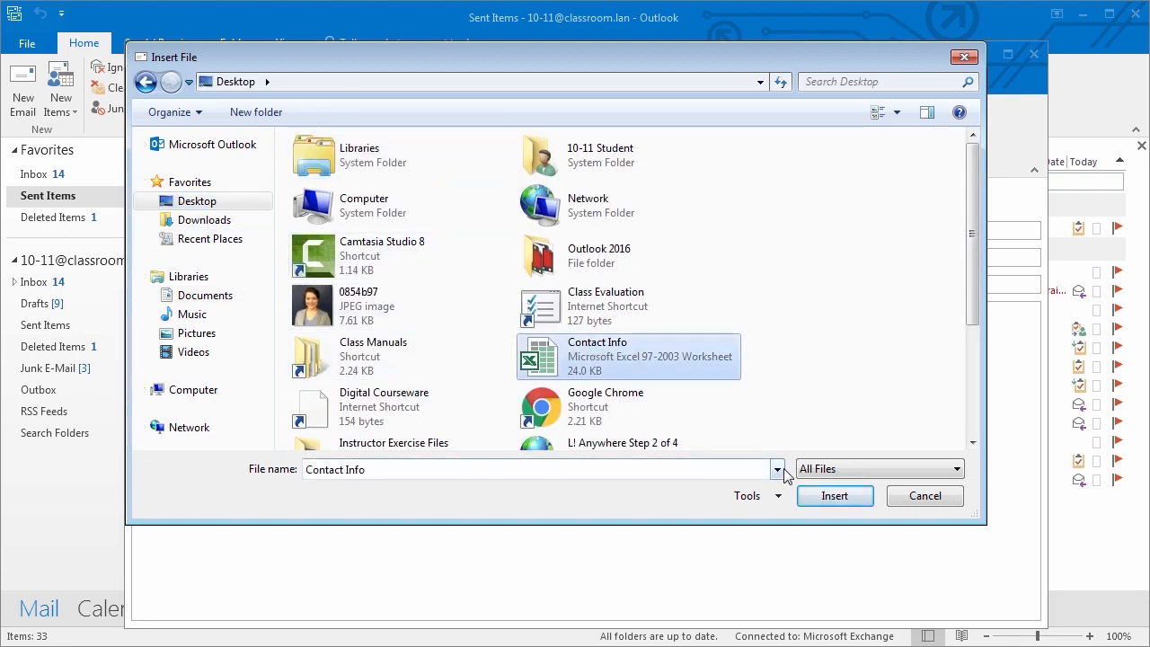
click(835, 496)
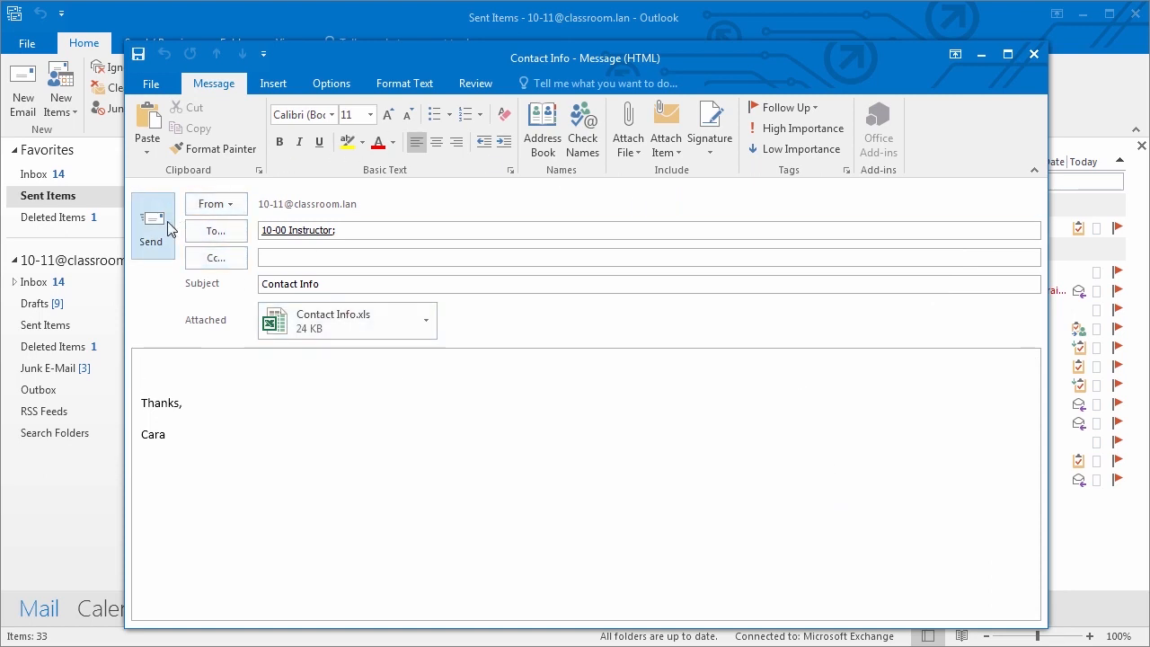
- Put the cursor at the start of the body and reopen the Attach File list
click(627, 142)
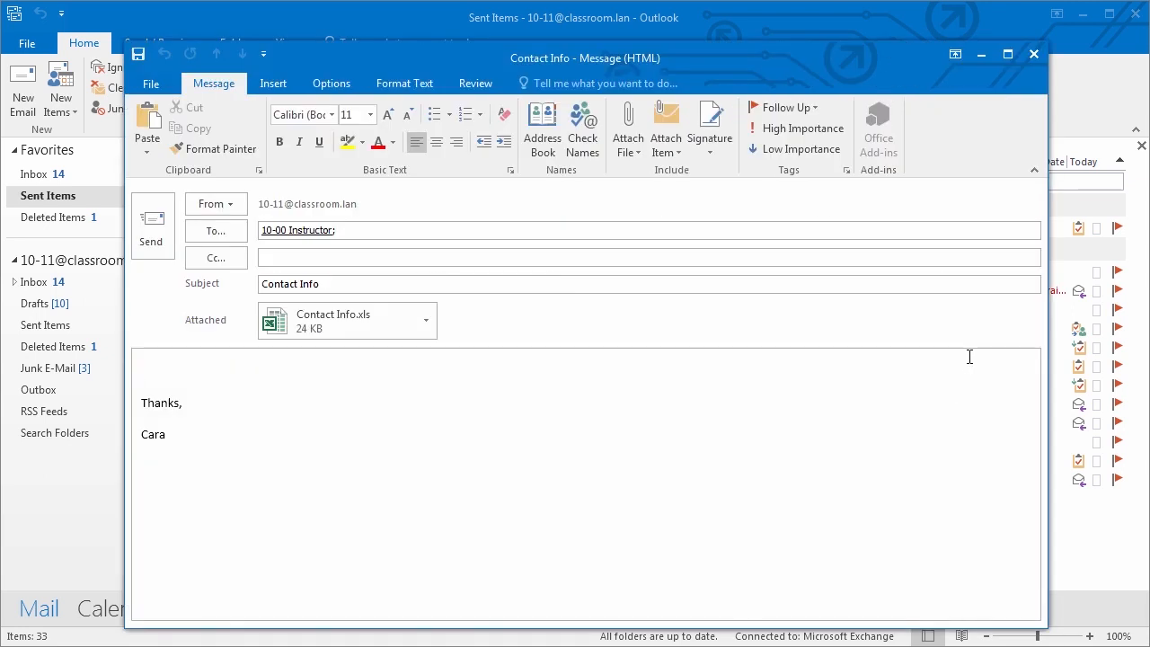
click(969, 357)
click(629, 153)
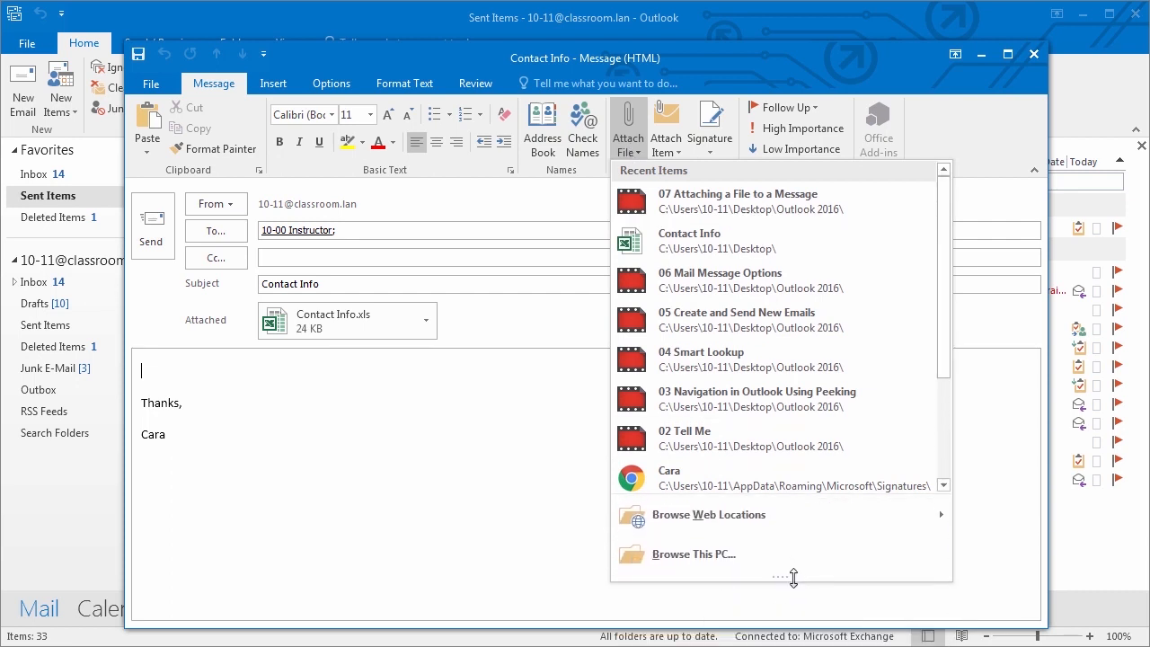
- Insert Document.docx from OneDrive into the message body as a cloud link
mouse_move(735, 530)
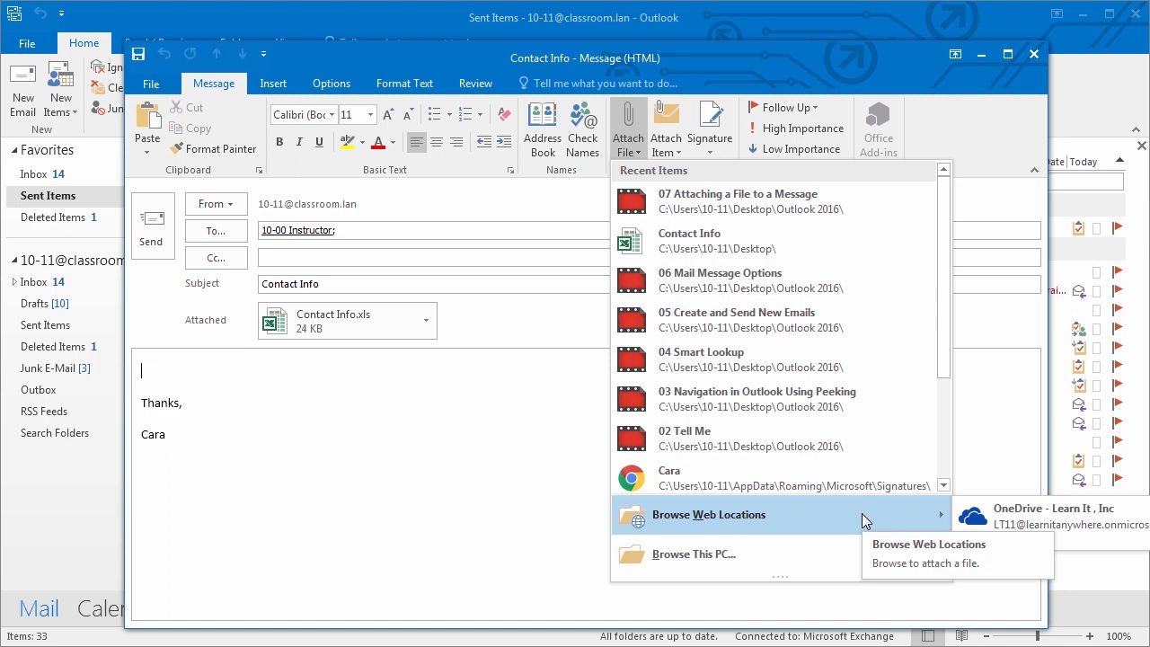
click(1024, 528)
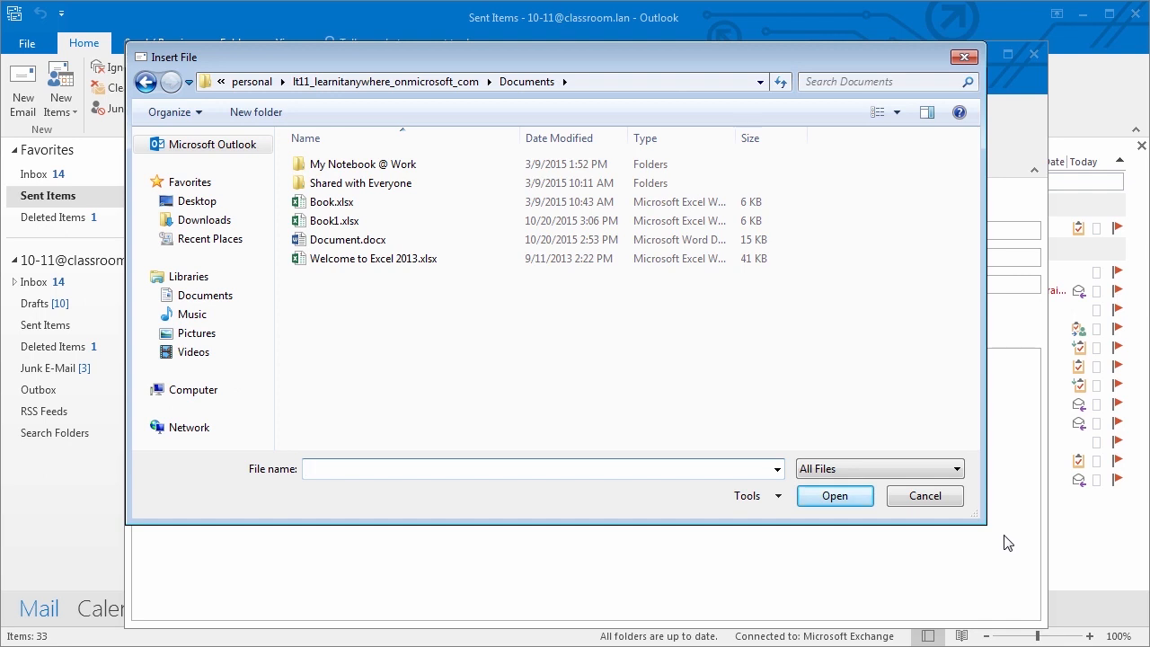
click(366, 246)
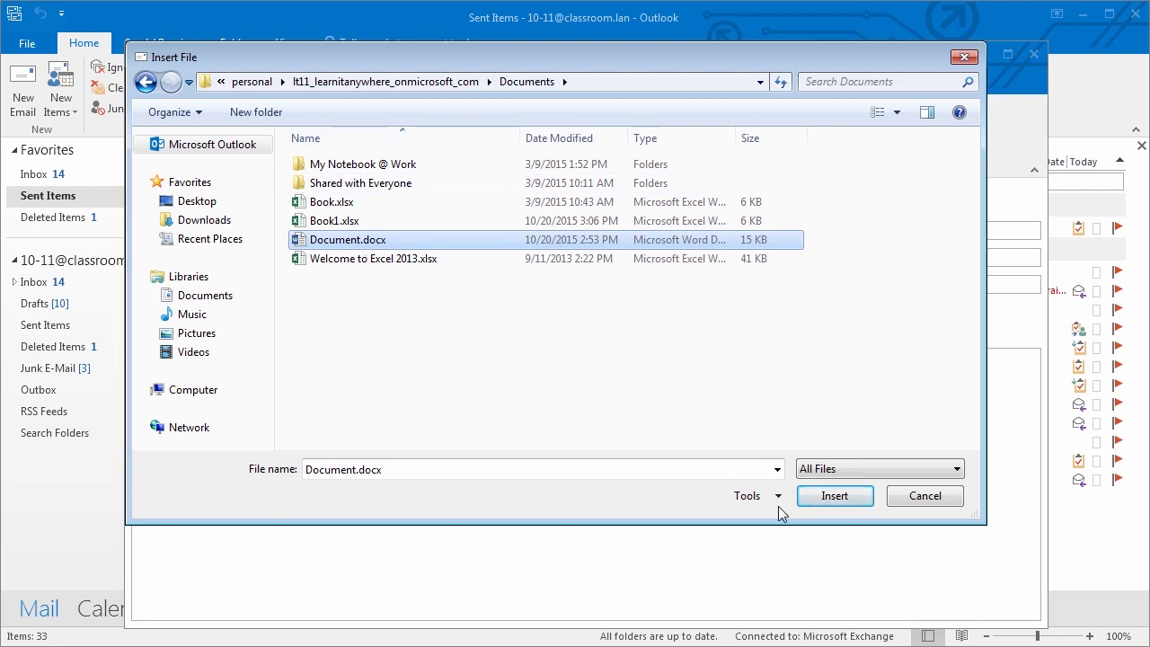
click(835, 495)
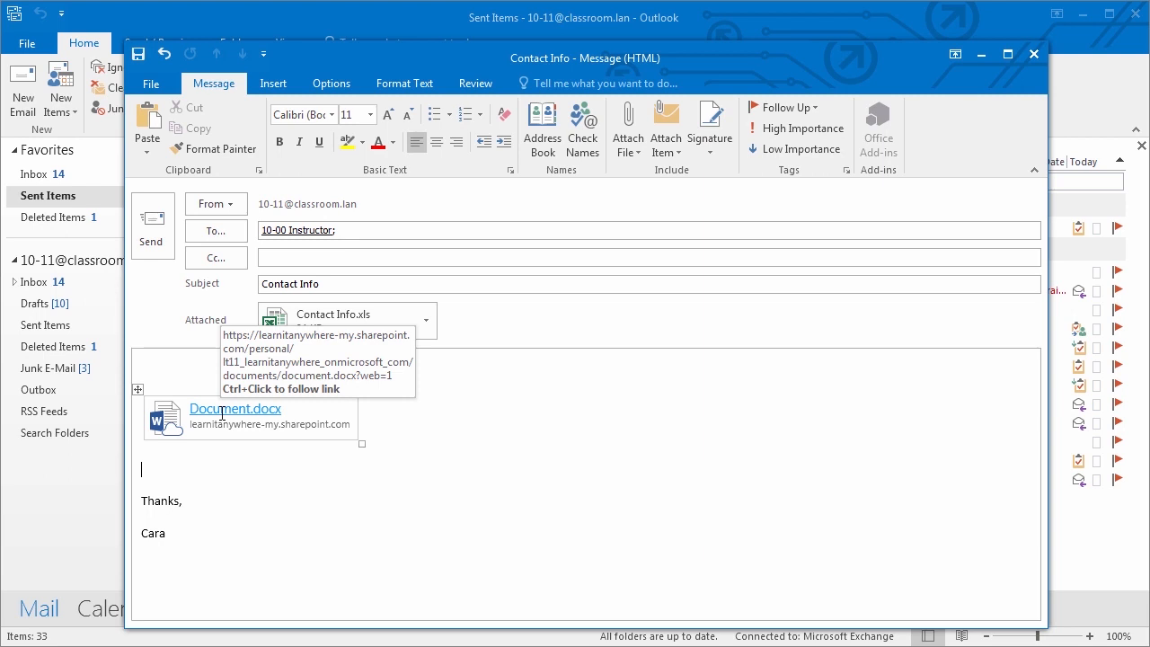
click(34, 47)
click(34, 47)
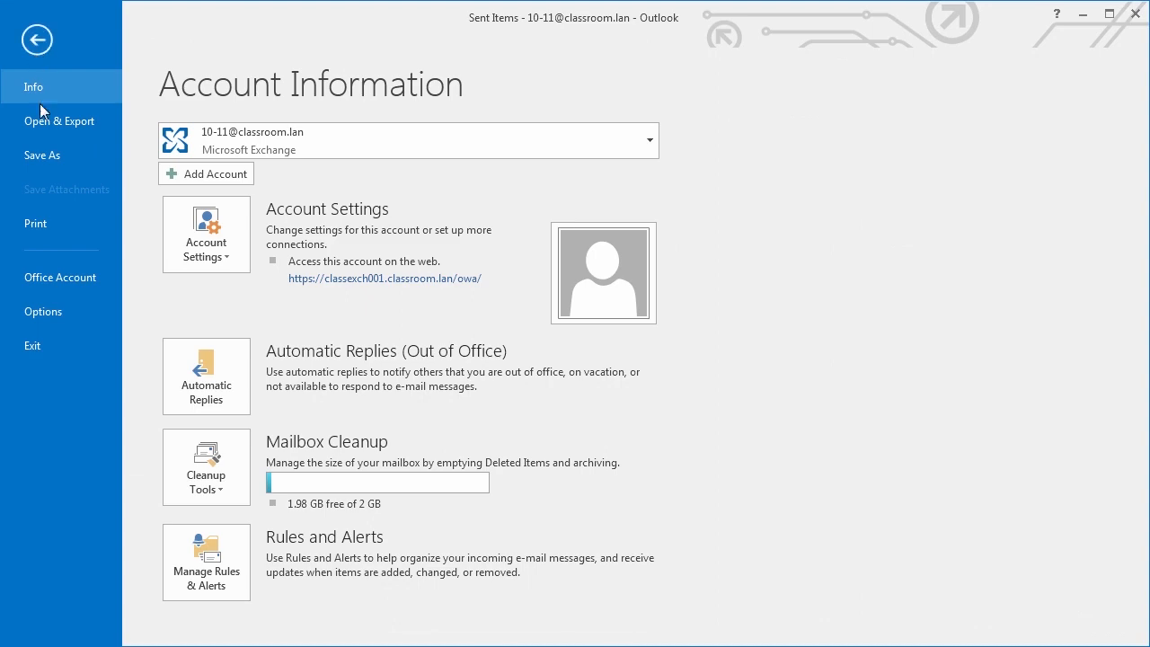
click(46, 280)
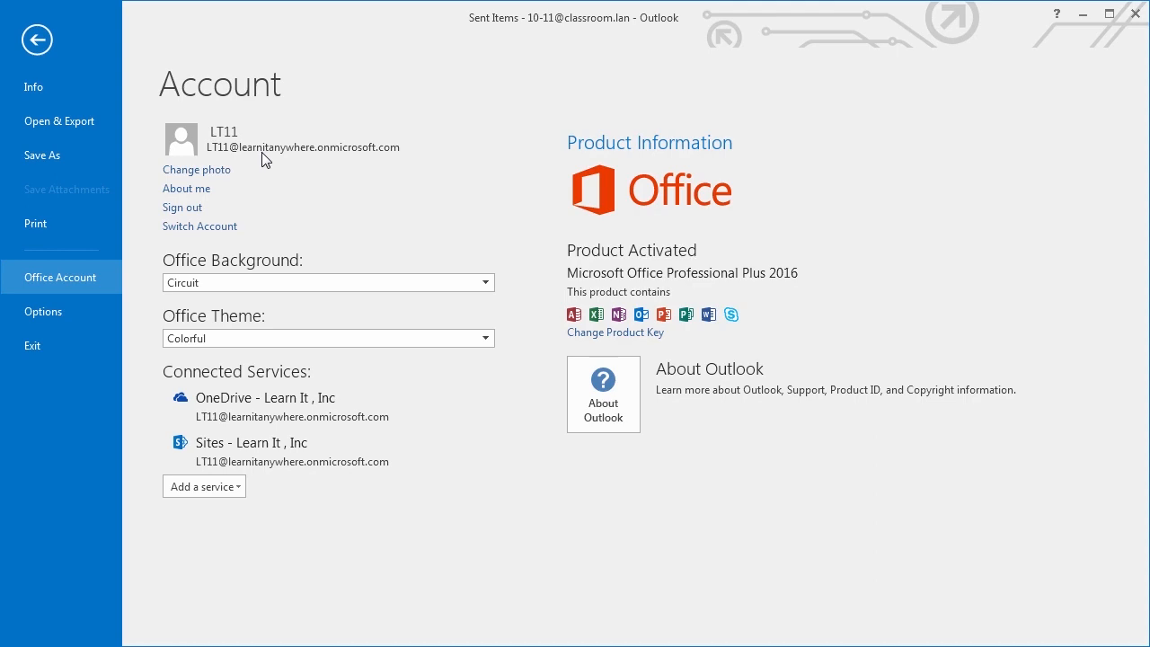
click(40, 40)
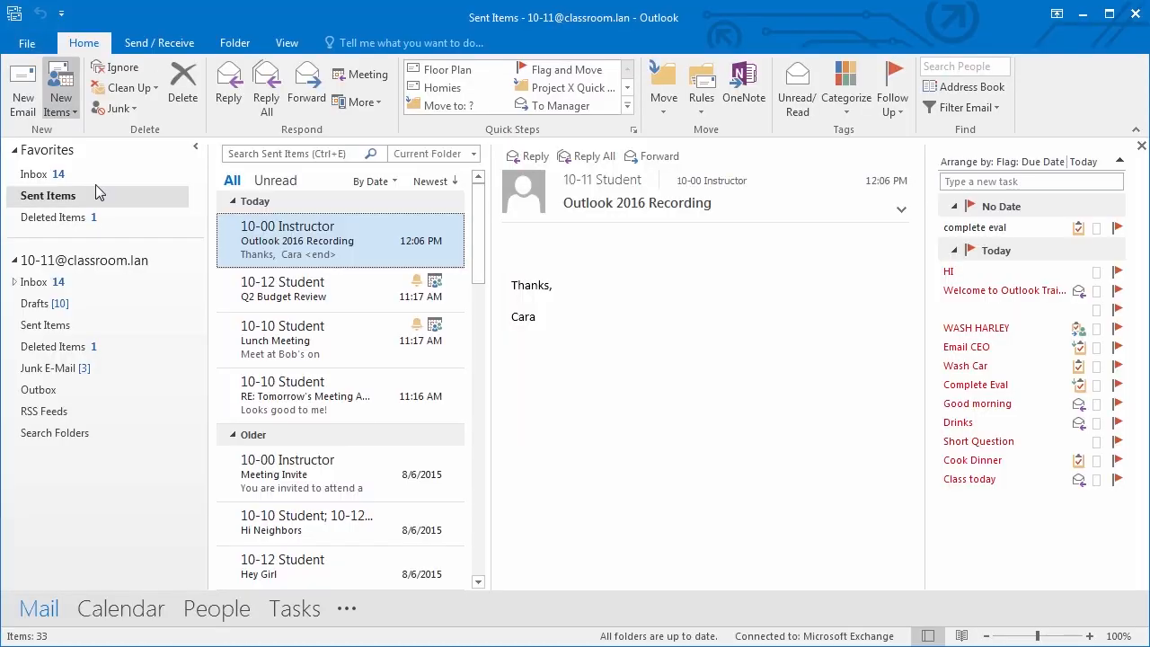
click(438, 645)
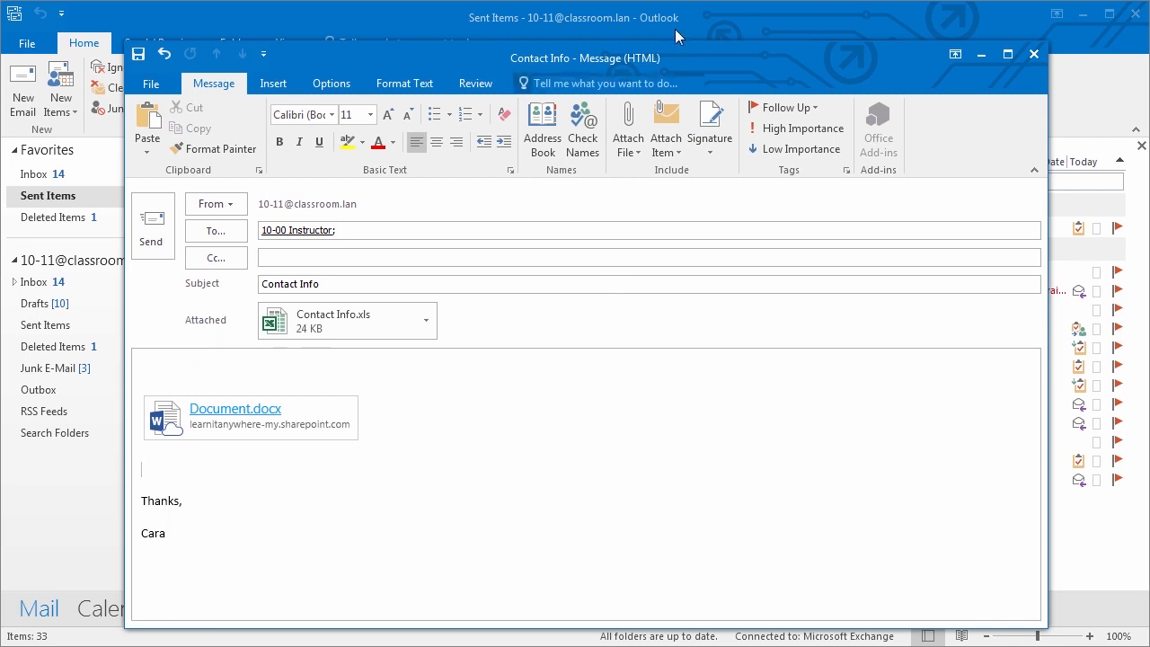
click(628, 133)
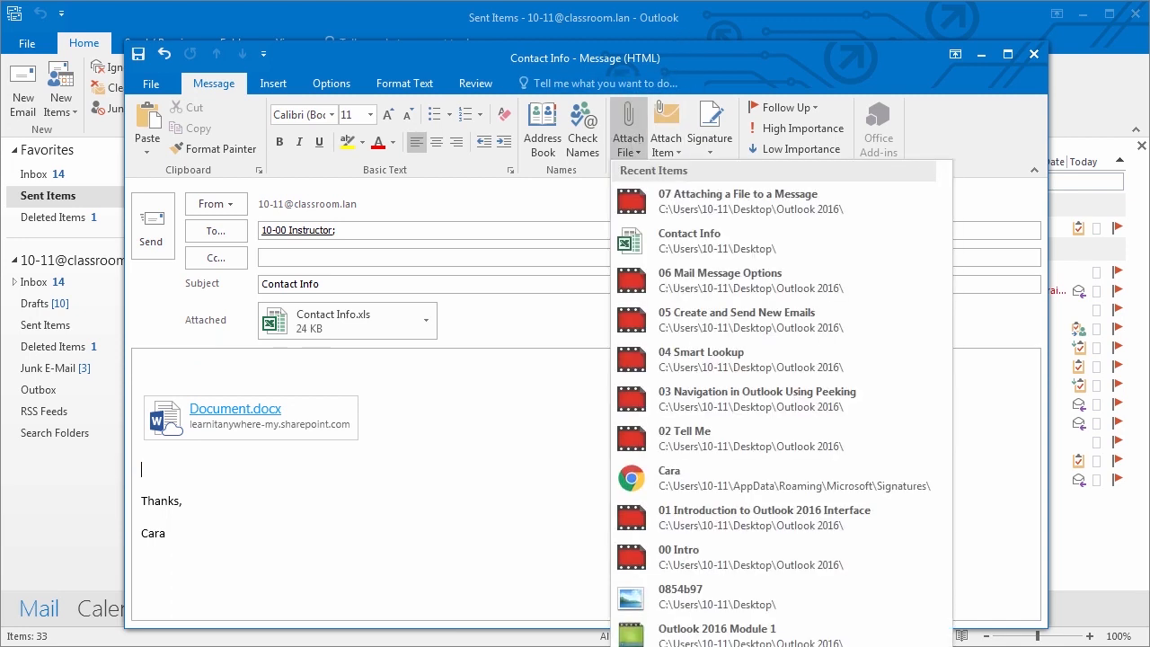
- Dismiss the Attach File choices without attaching anything else
mouse_move(710, 486)
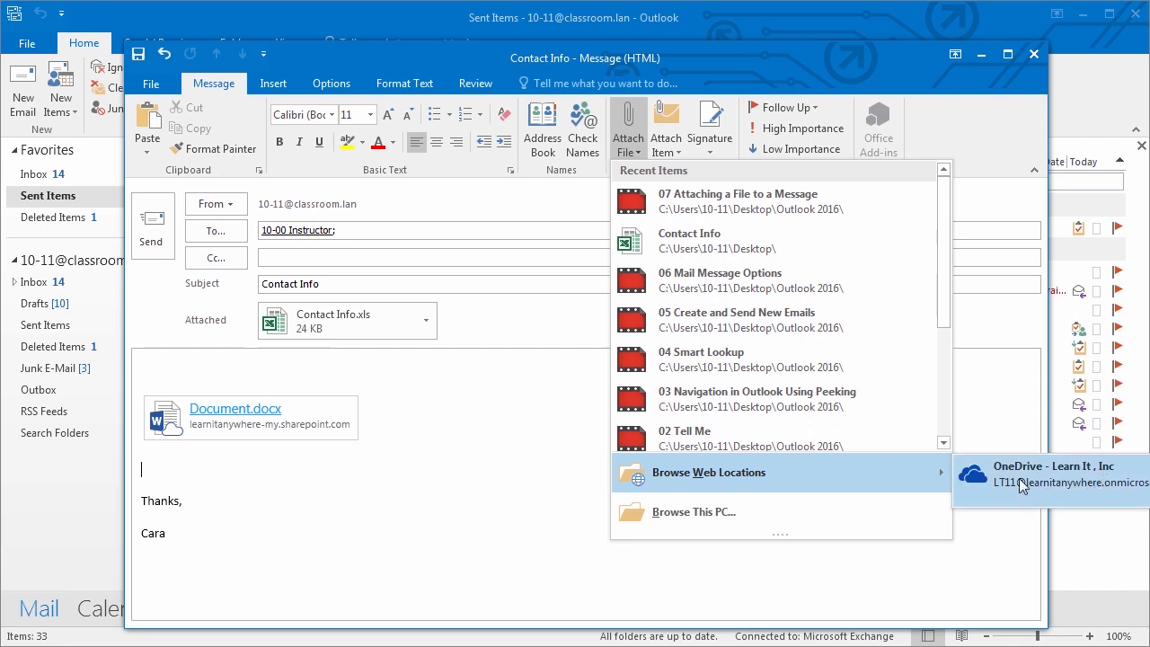
click(569, 527)
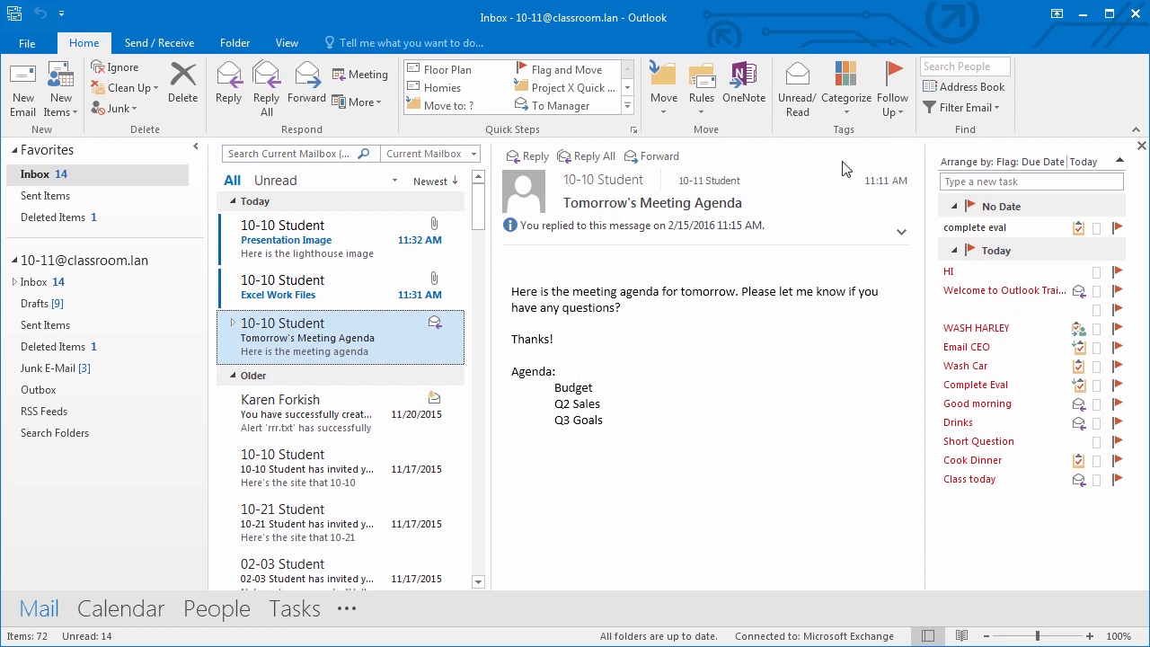
double_click(311, 333)
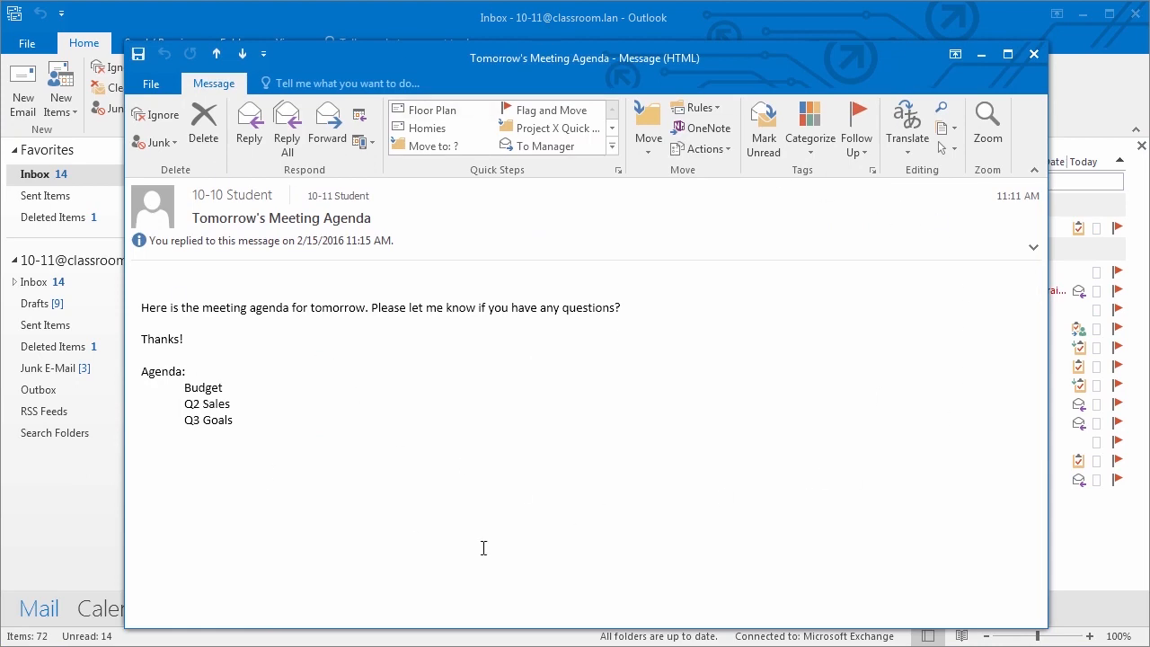
click(1034, 54)
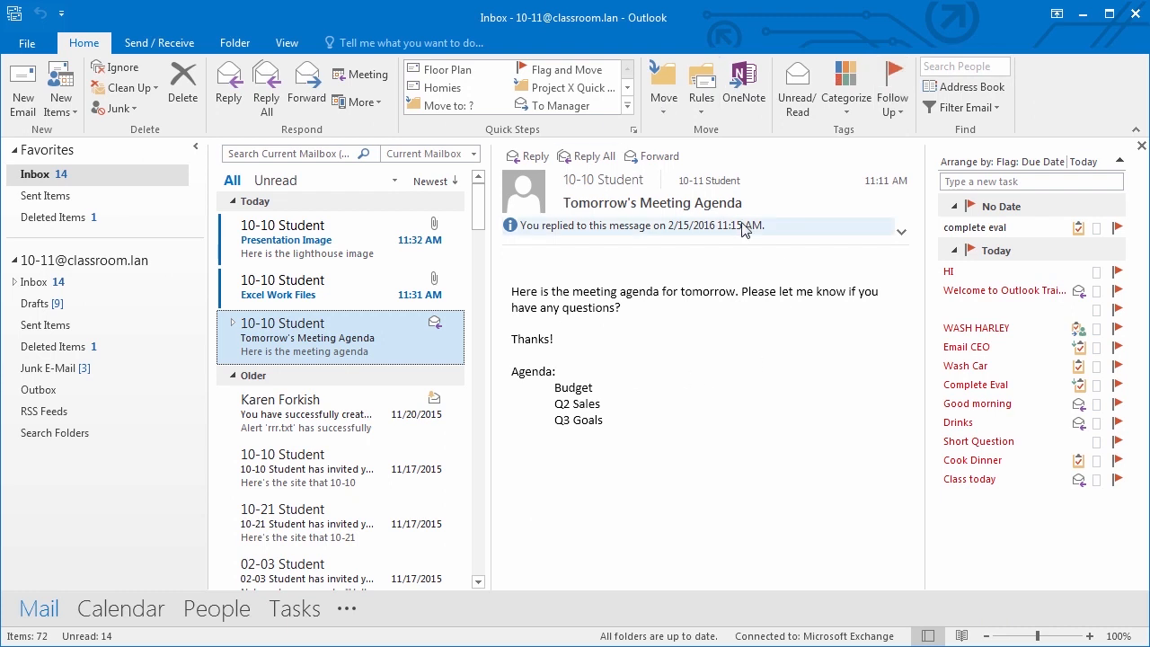
click(287, 43)
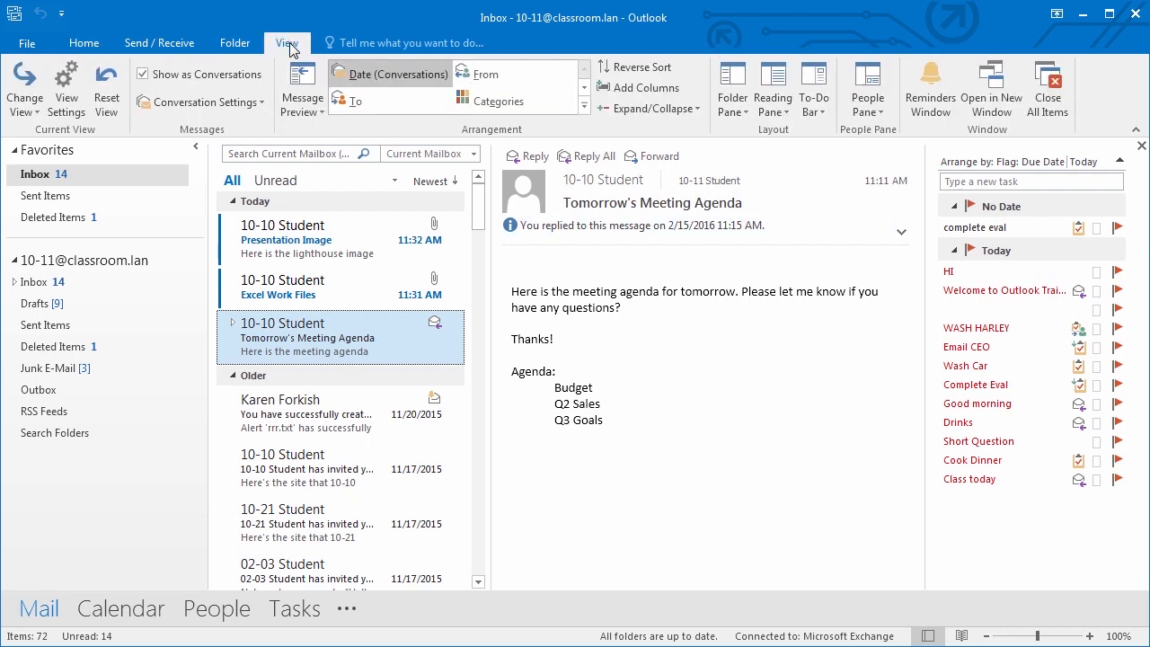
click(780, 111)
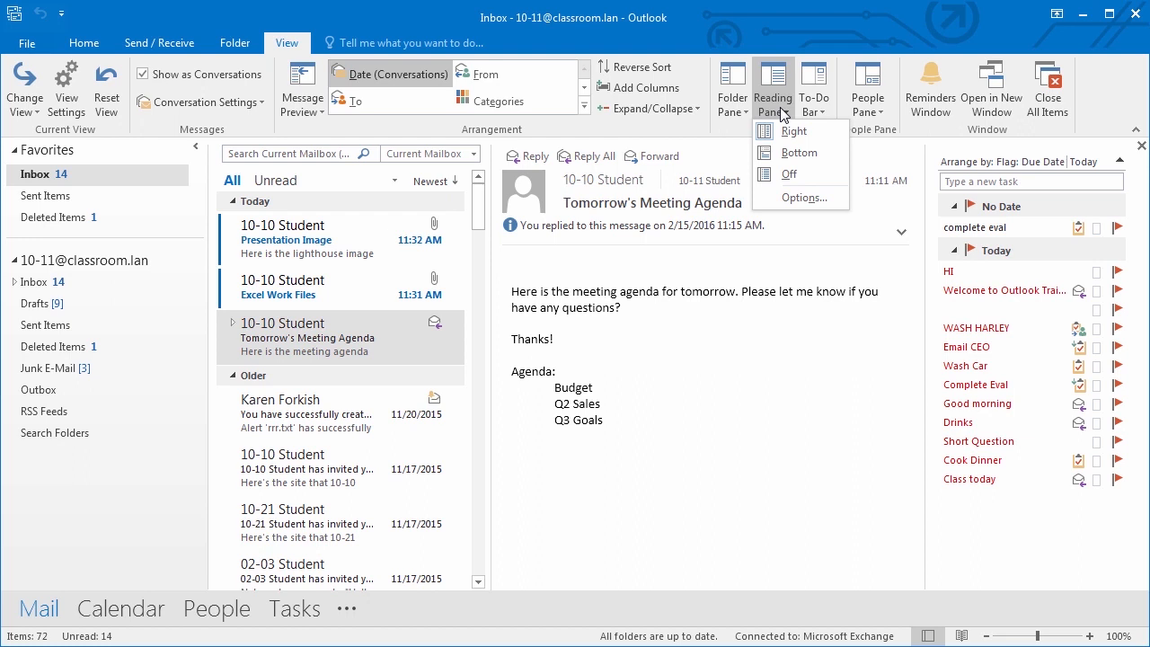
click(727, 394)
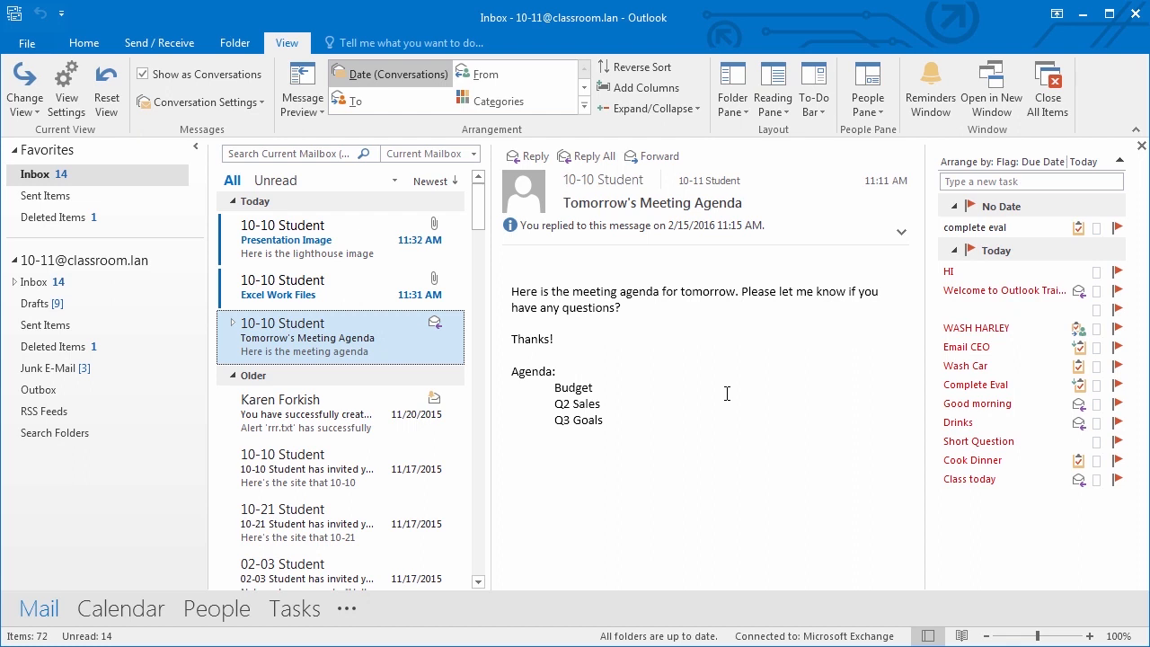
click(83, 44)
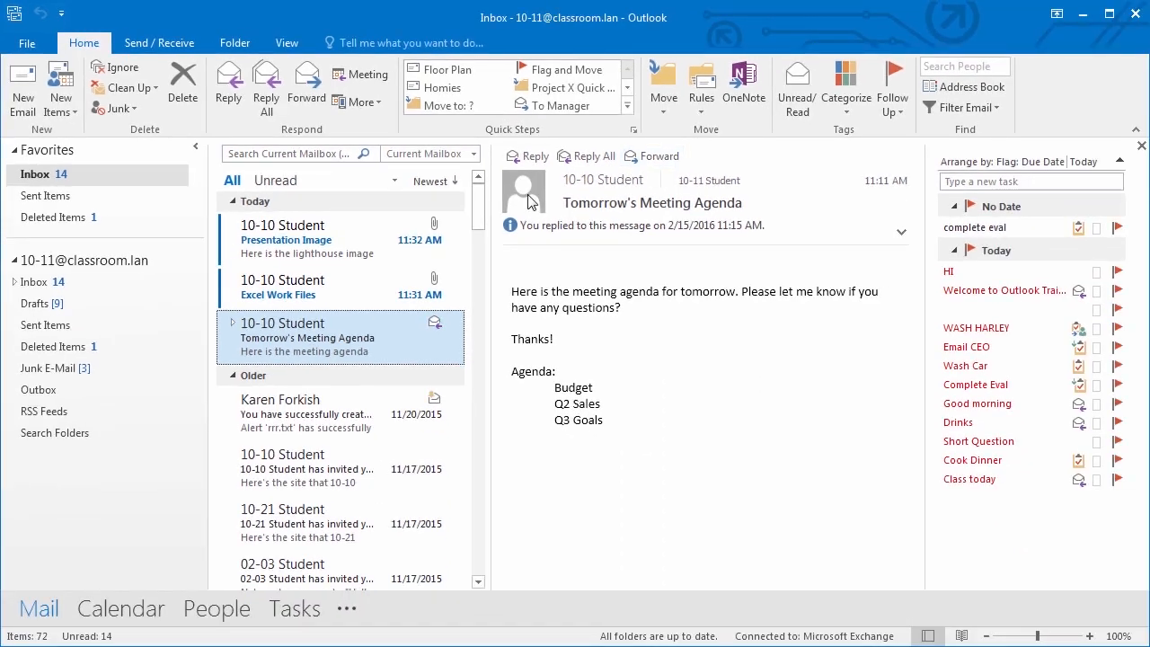
- Open Excel Work Files, reply 'Thanks for sending this over!', and send the reply
click(346, 294)
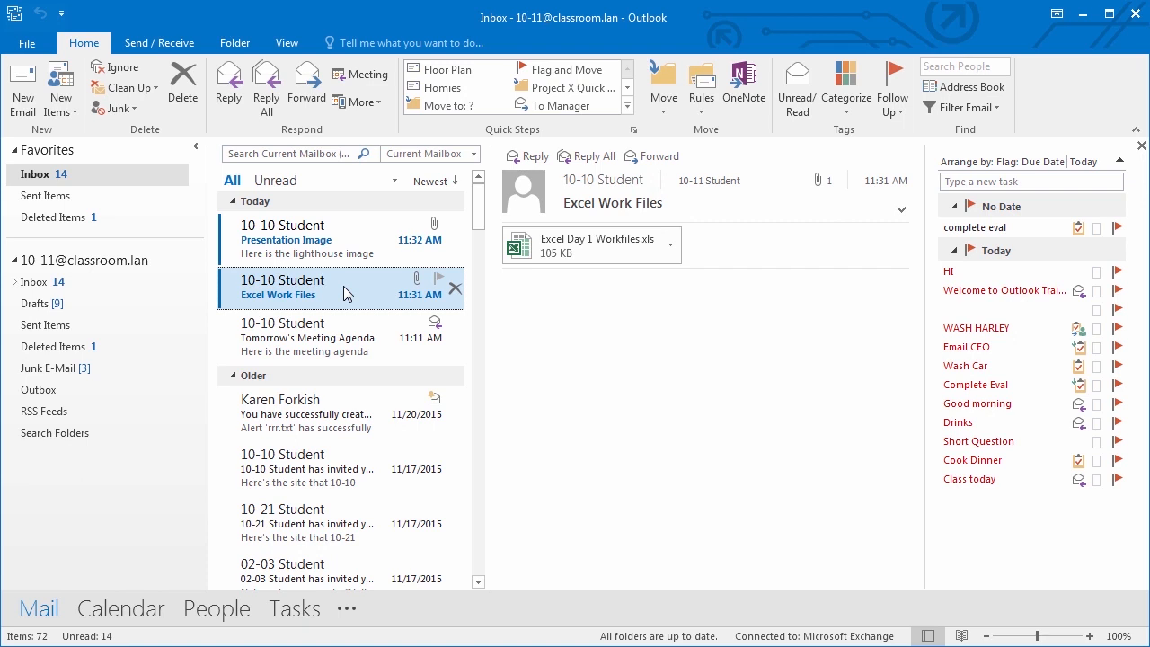
click(530, 157)
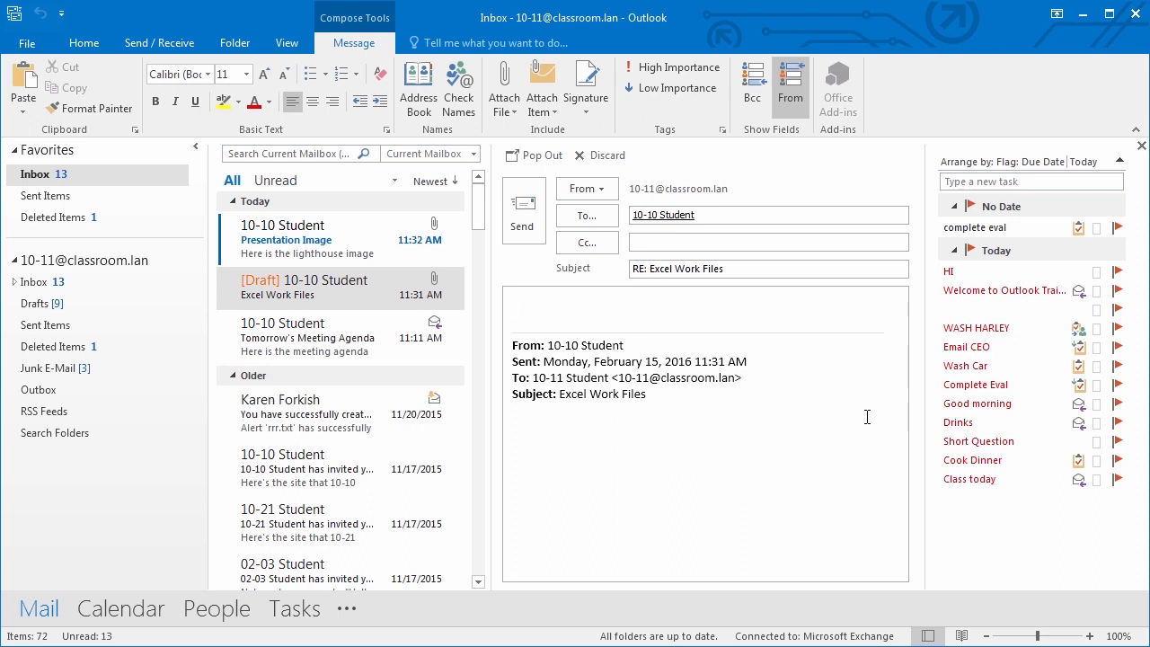
text(Thanks for sending this over!)
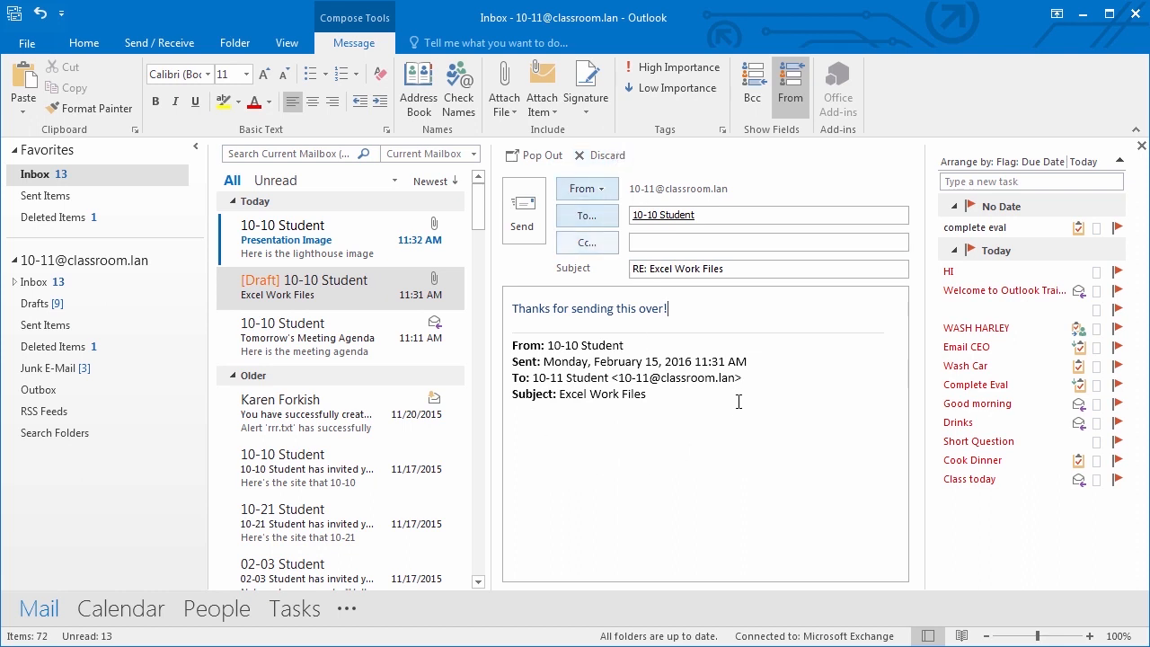
drag(688, 308, 506, 311)
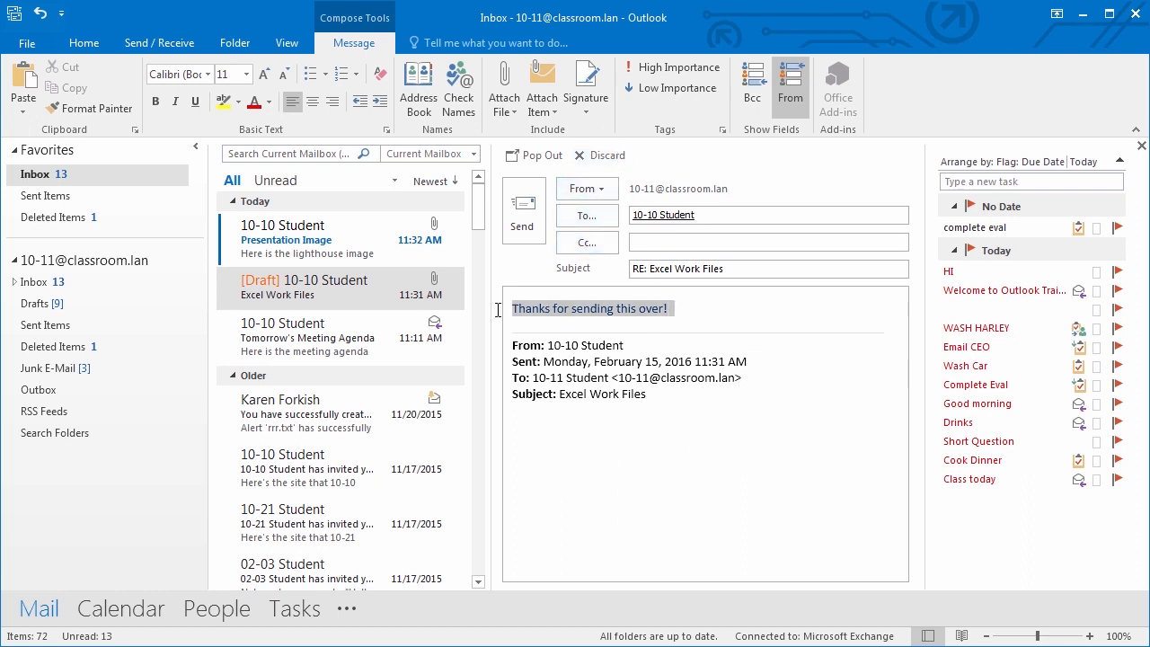
click(746, 432)
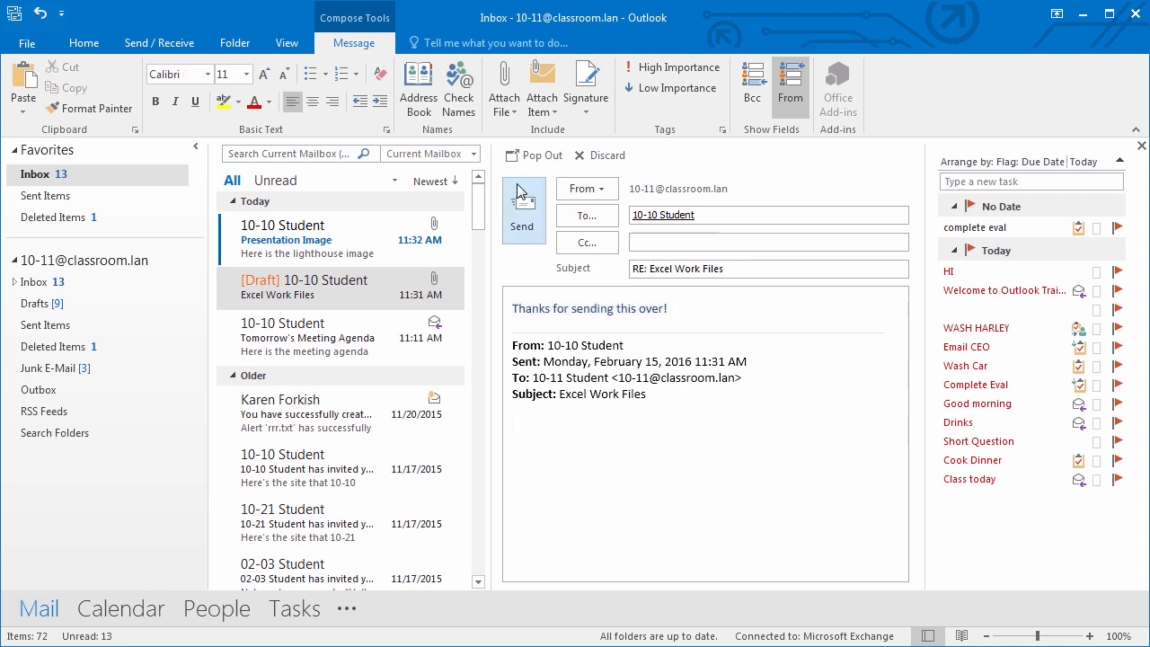
click(521, 212)
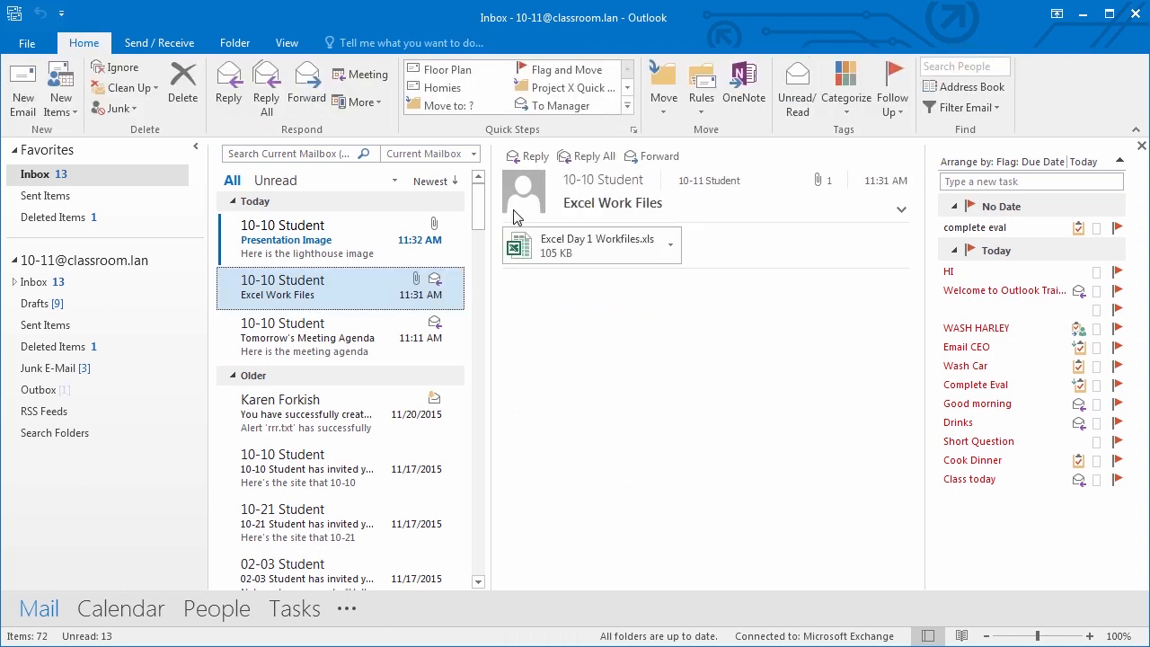
- View the sent 'RE: Excel Work Files' reply in Sent Items, then show the pane layout choices
click(61, 200)
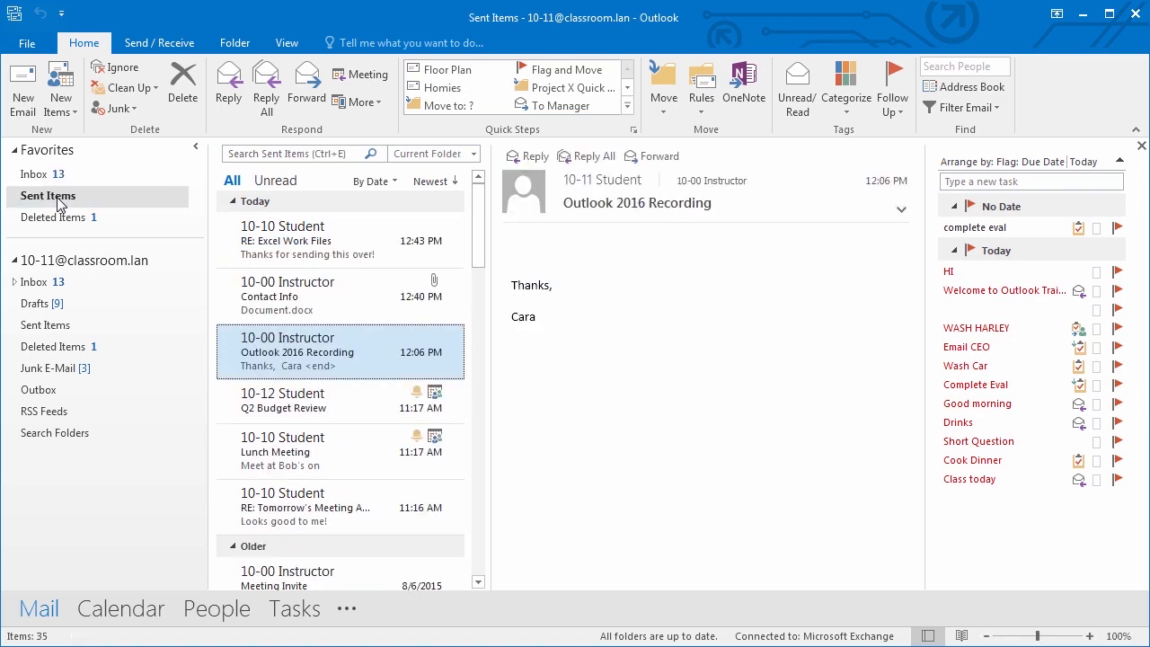
click(334, 241)
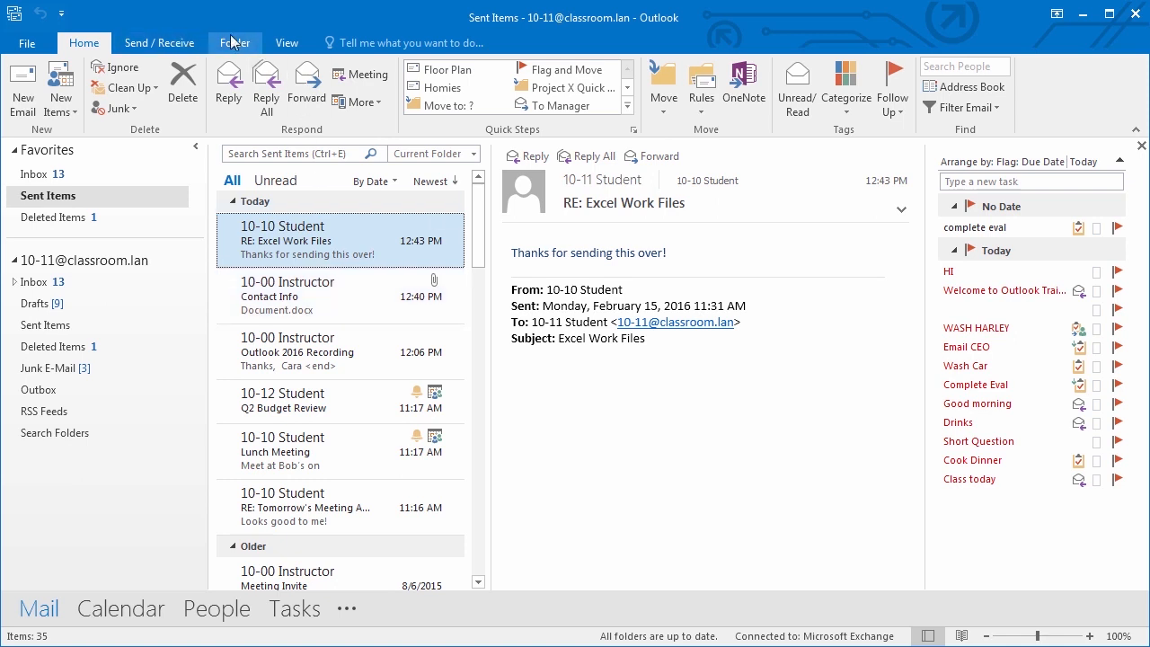
click(283, 42)
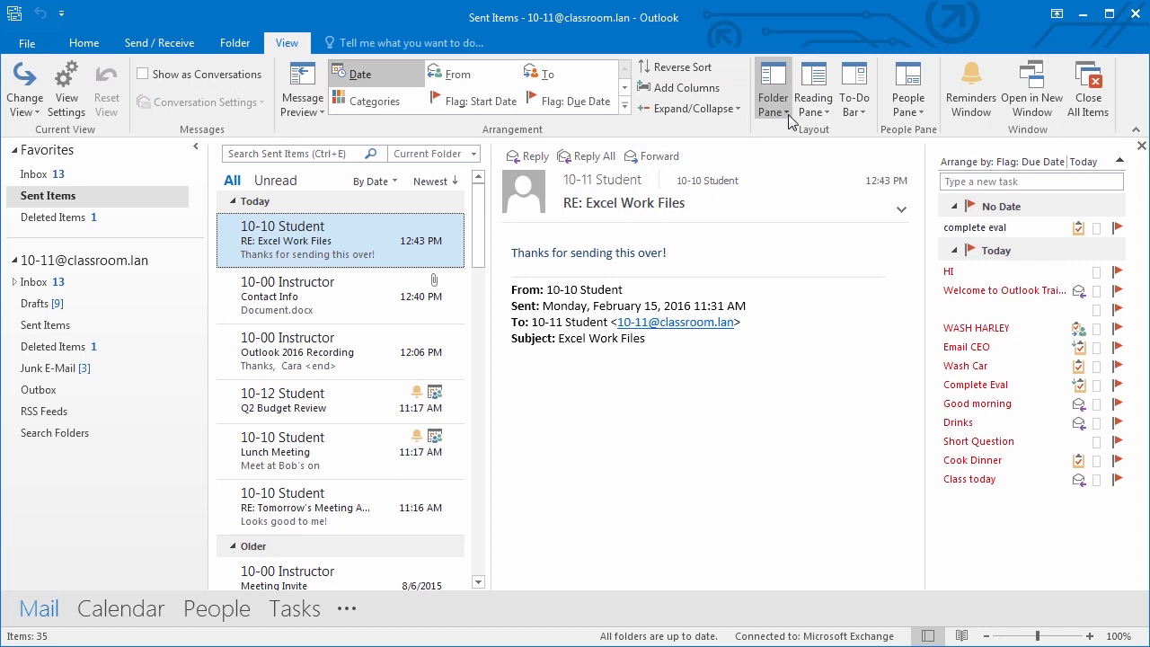
click(816, 115)
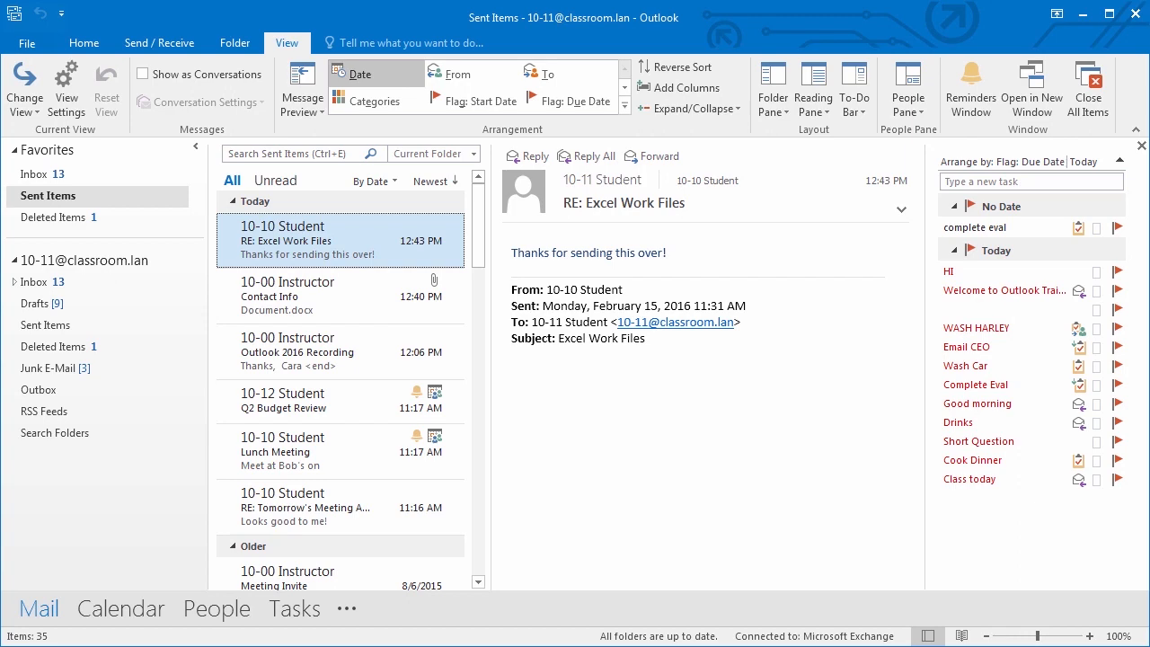
- Return to the Inbox and reset its view to the original settings, confirming with Yes
click(36, 175)
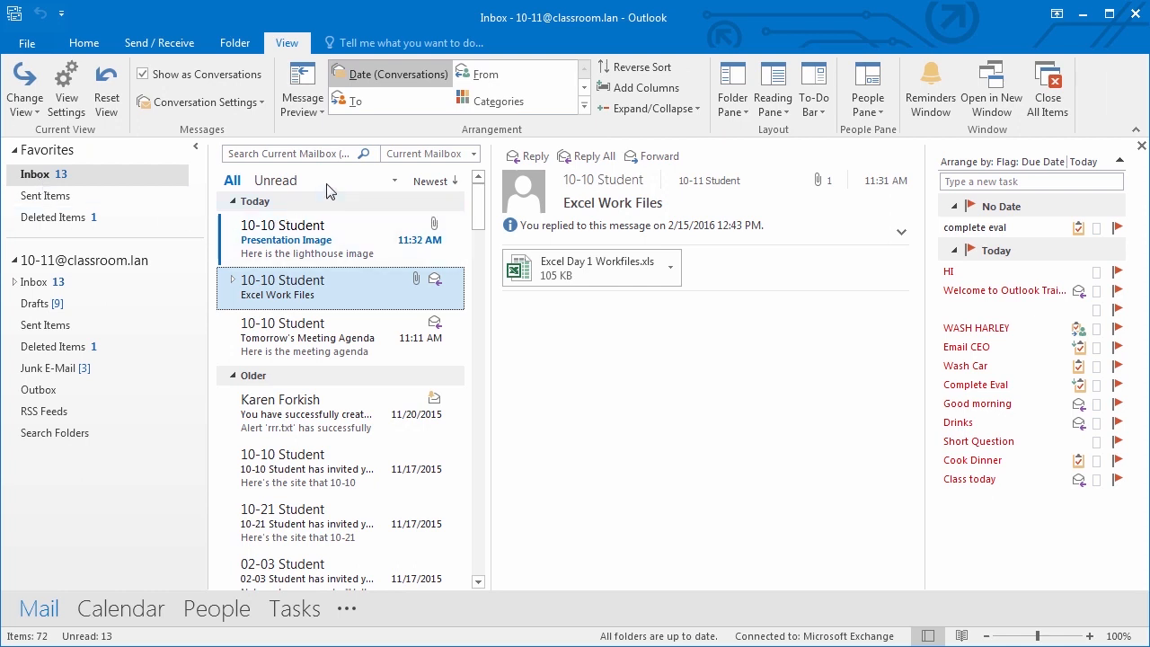
click(106, 97)
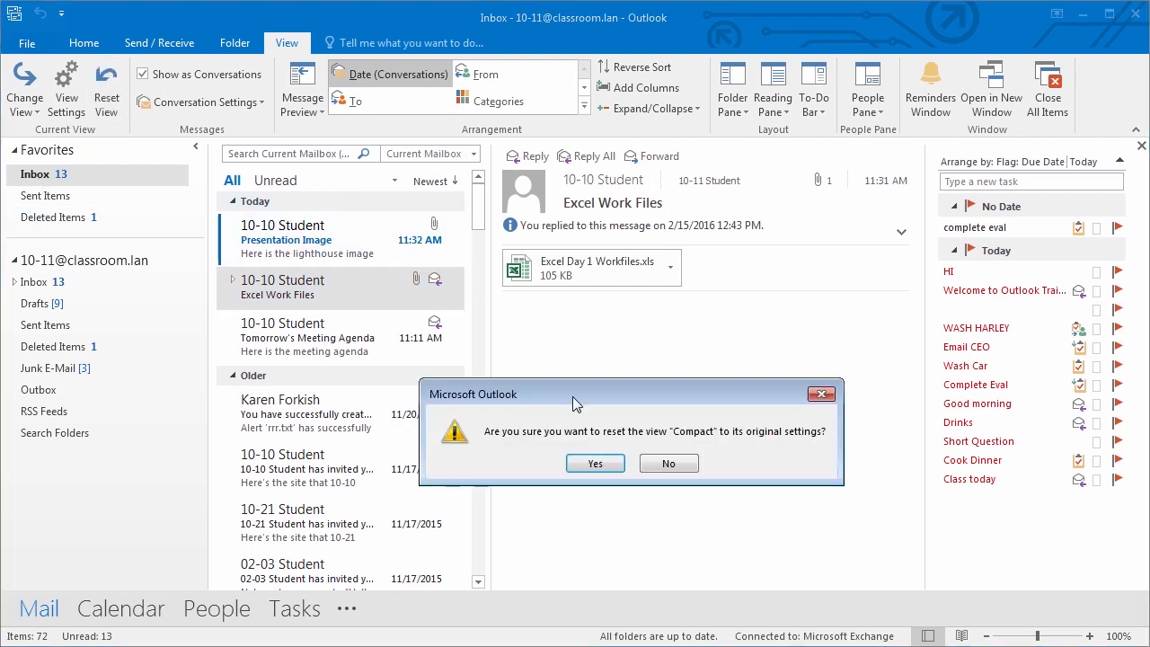
click(600, 465)
right_click(360, 185)
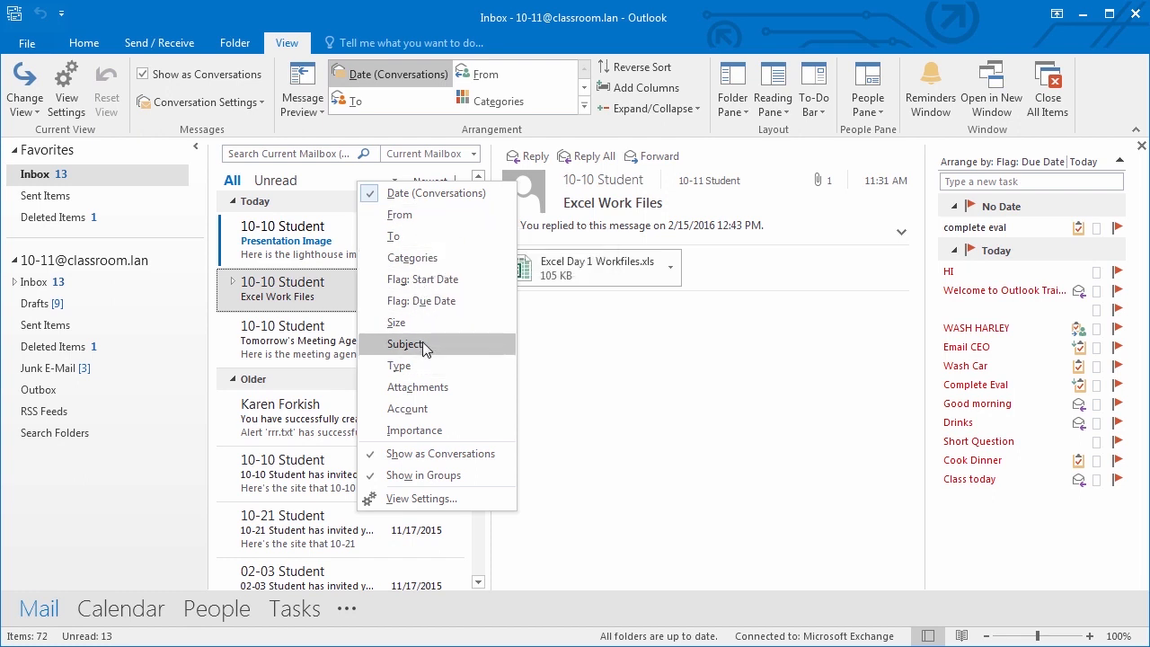
- Try arranging the inbox by attachments, by categories, and by recipient
click(350, 181)
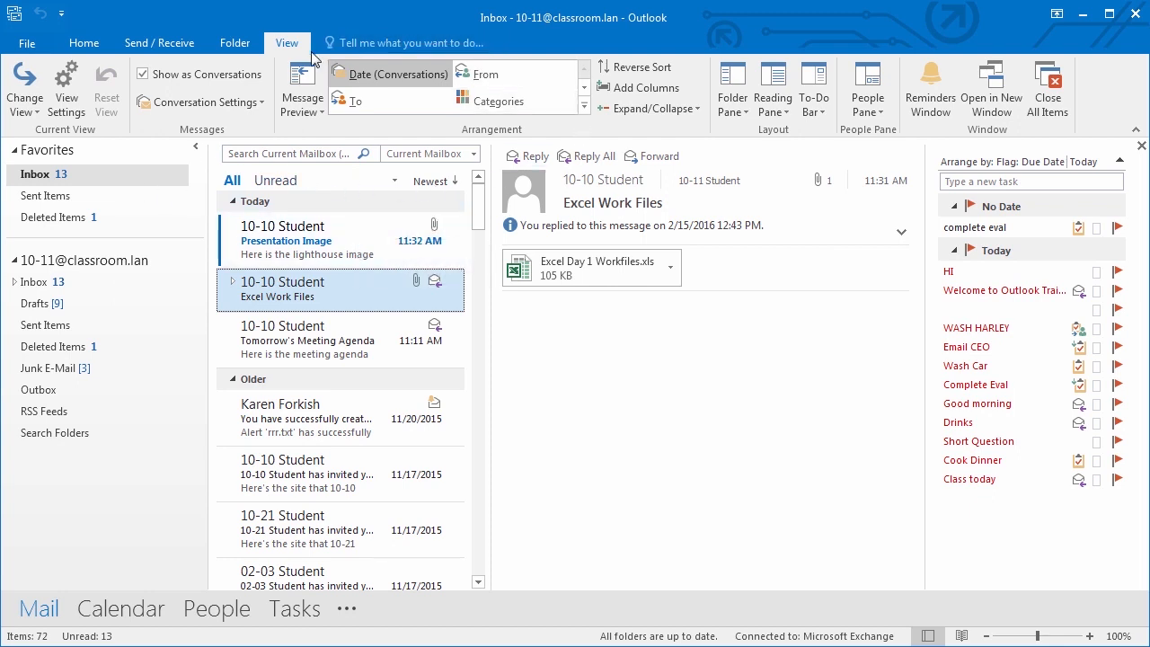
click(585, 108)
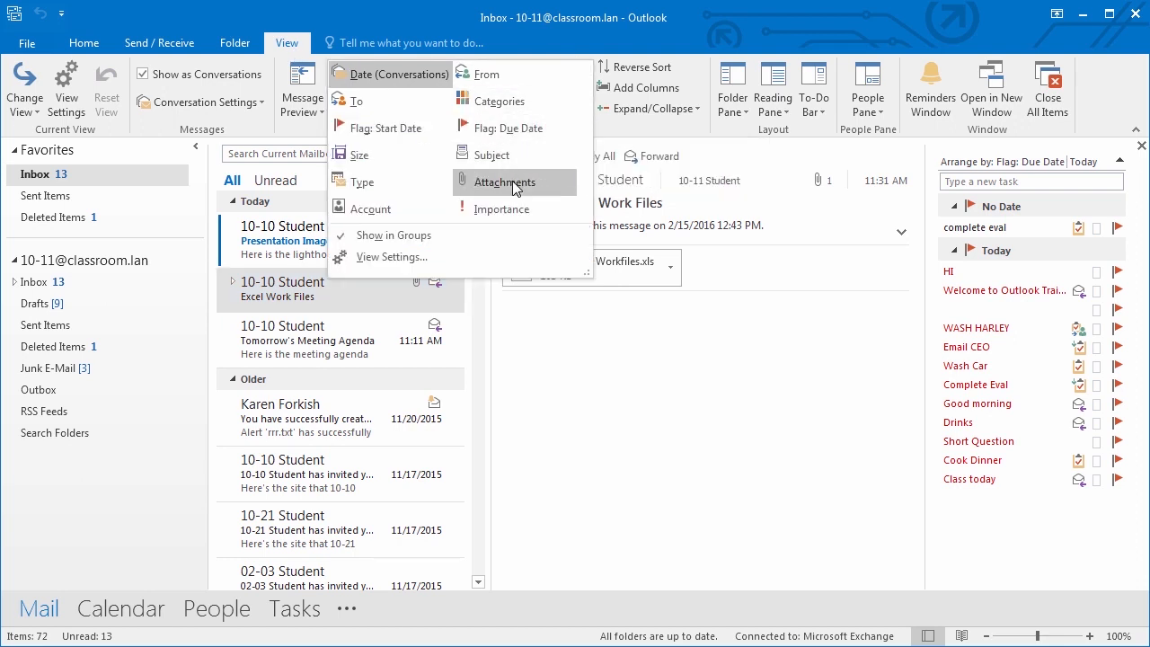
click(512, 180)
click(579, 112)
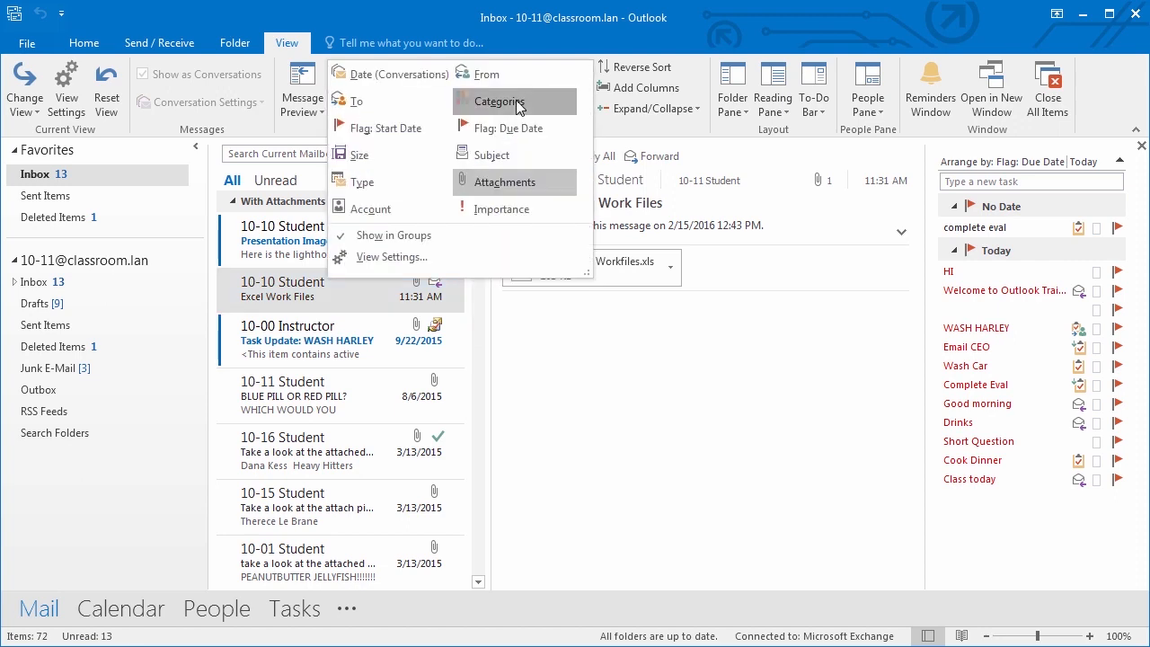
click(565, 104)
click(589, 114)
click(426, 106)
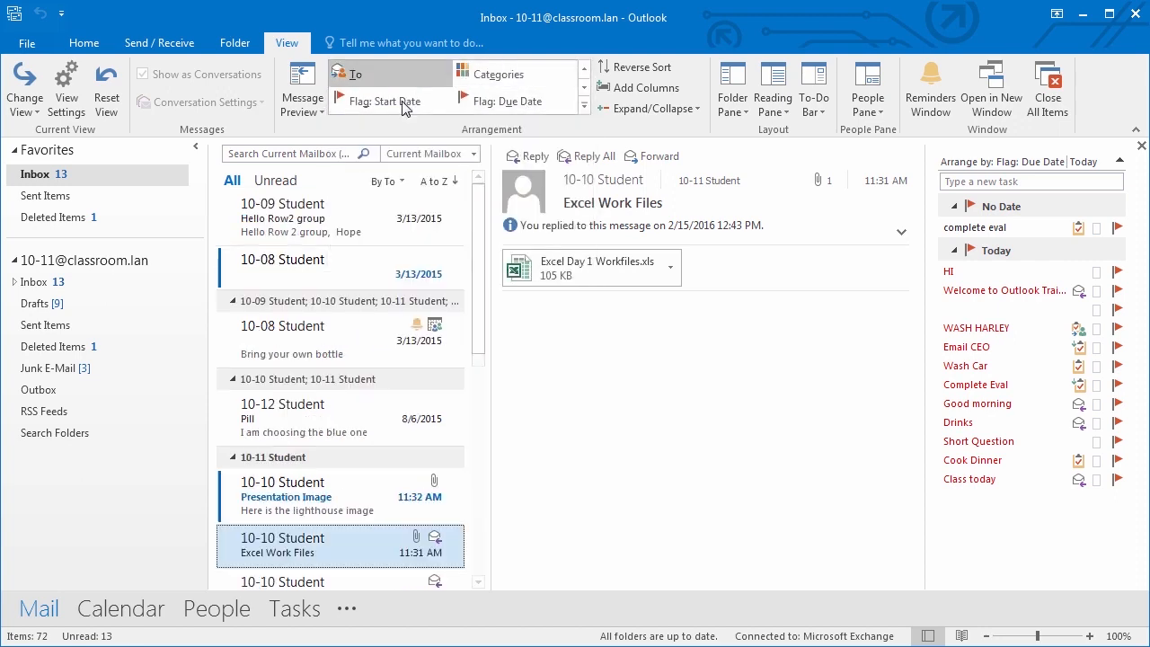
- Arrange the inbox by Date (Conversations) and expand the Excel Work Files thread
click(582, 116)
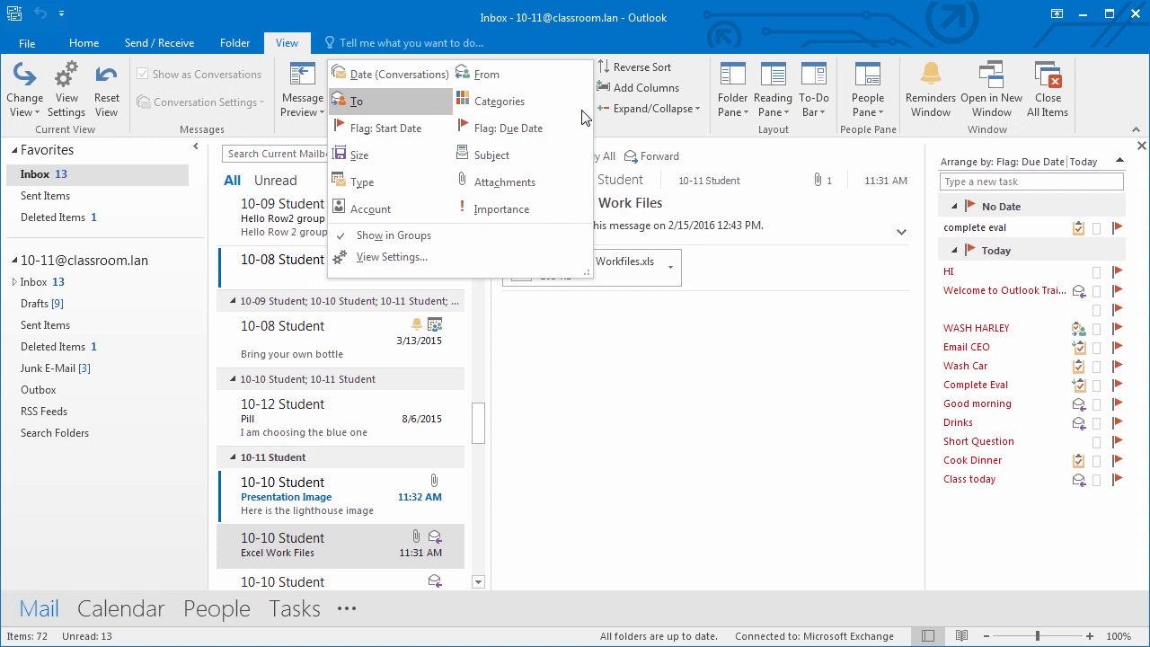
click(392, 75)
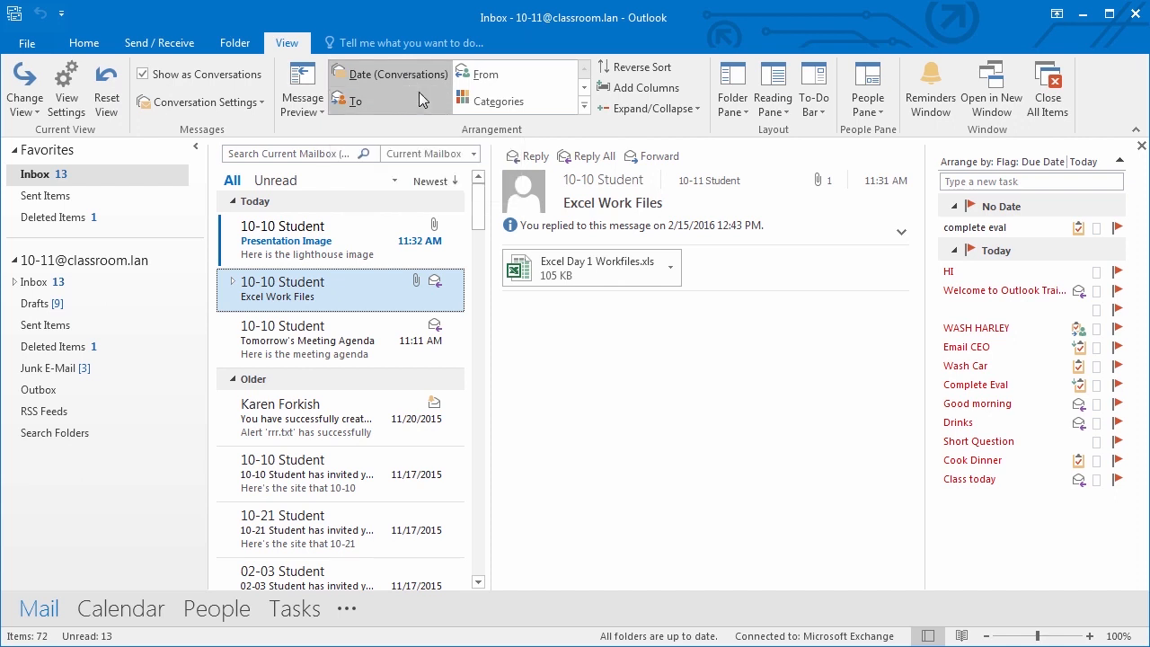
click(232, 282)
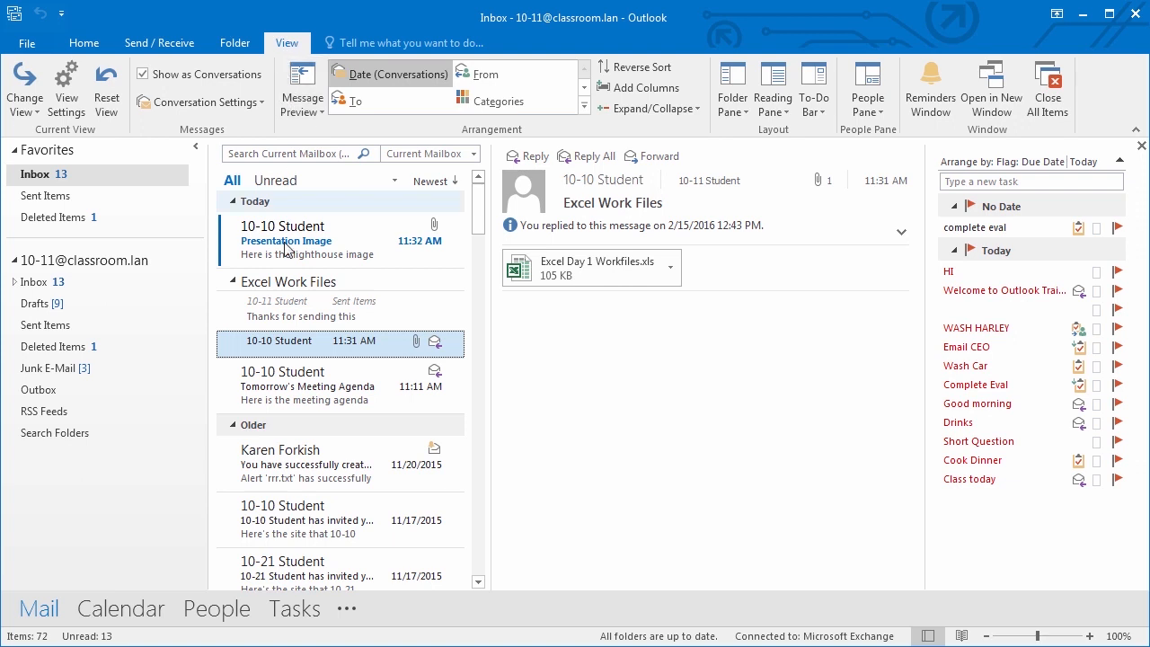
- Browse the Excel Work Files conversation's reply and original message, collapsing and re-expanding the thread
click(296, 325)
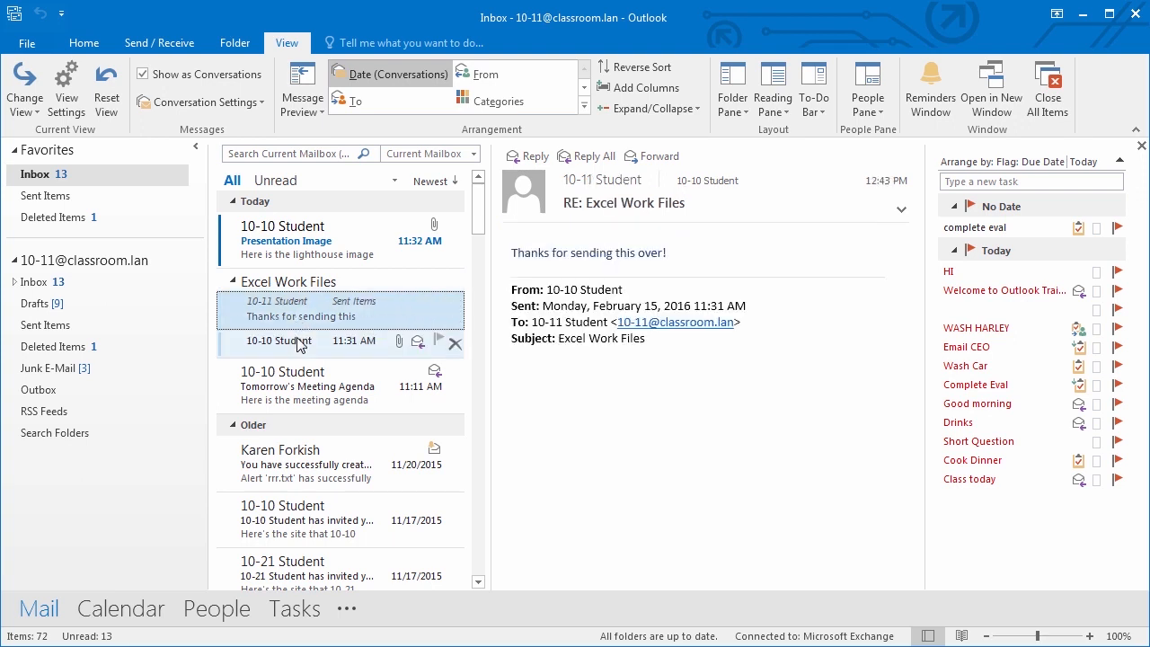
click(297, 338)
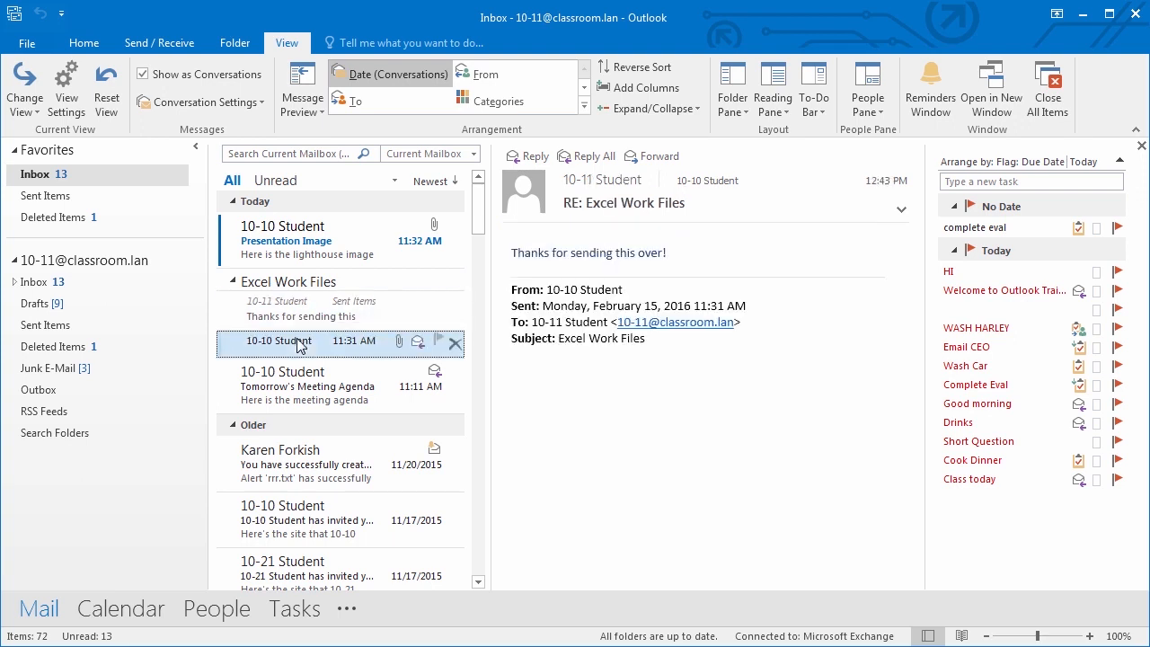
click(233, 282)
click(233, 284)
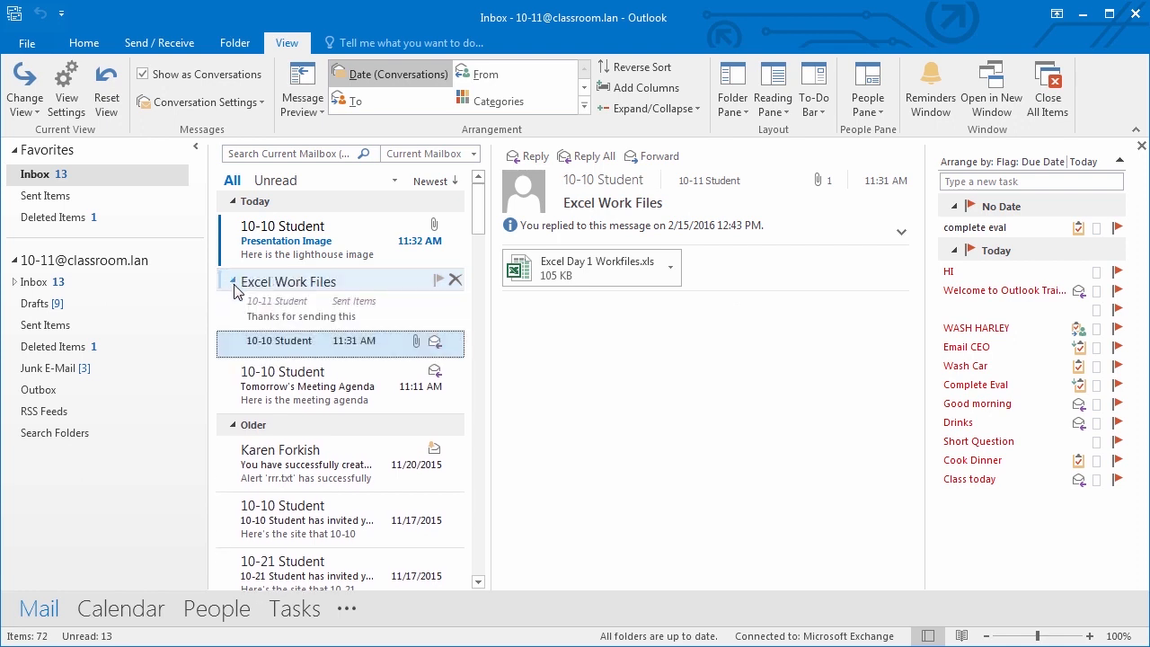
click(233, 283)
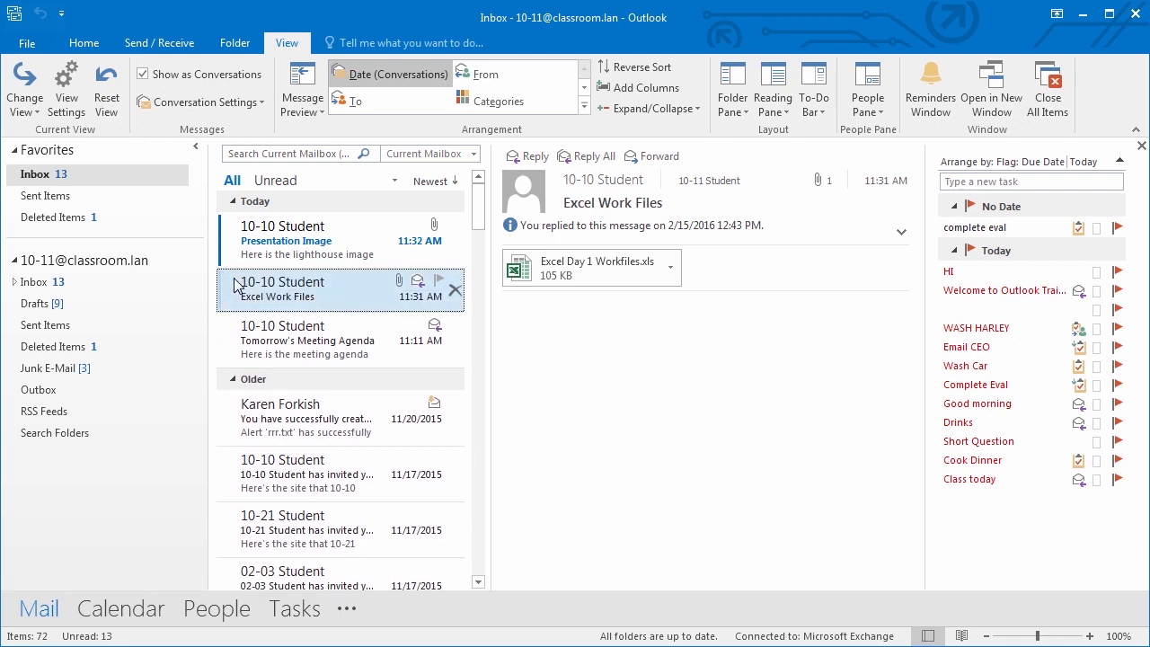
click(233, 282)
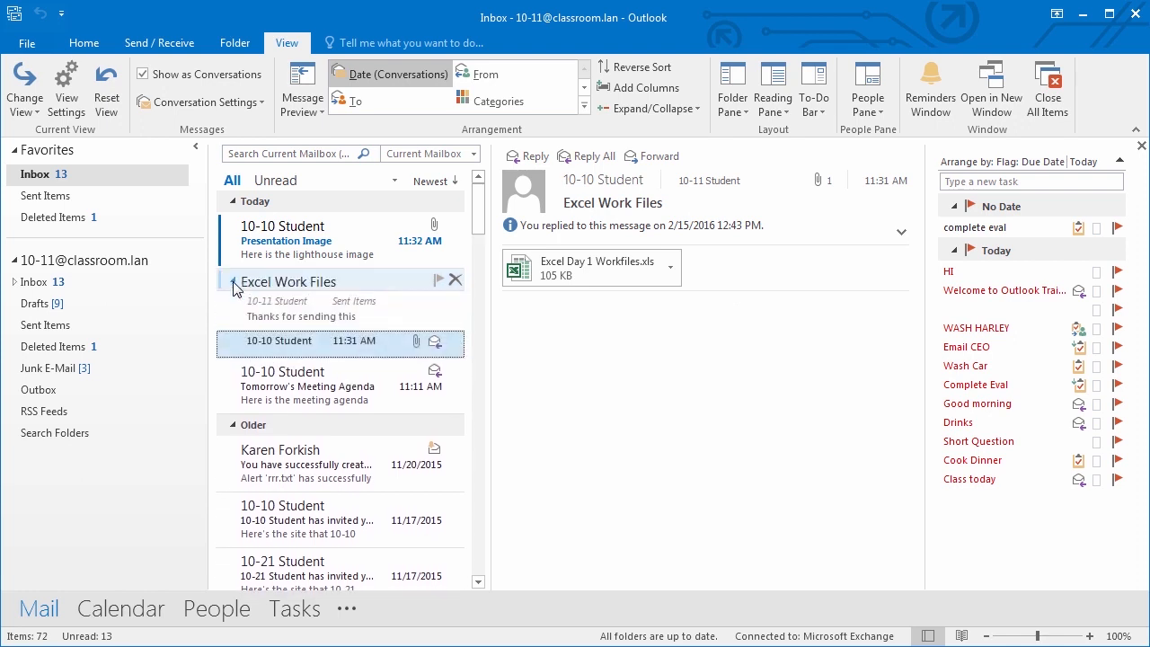
- Turn off Show as Conversations for this folder only and display Tomorrow's Meeting Agenda
click(142, 74)
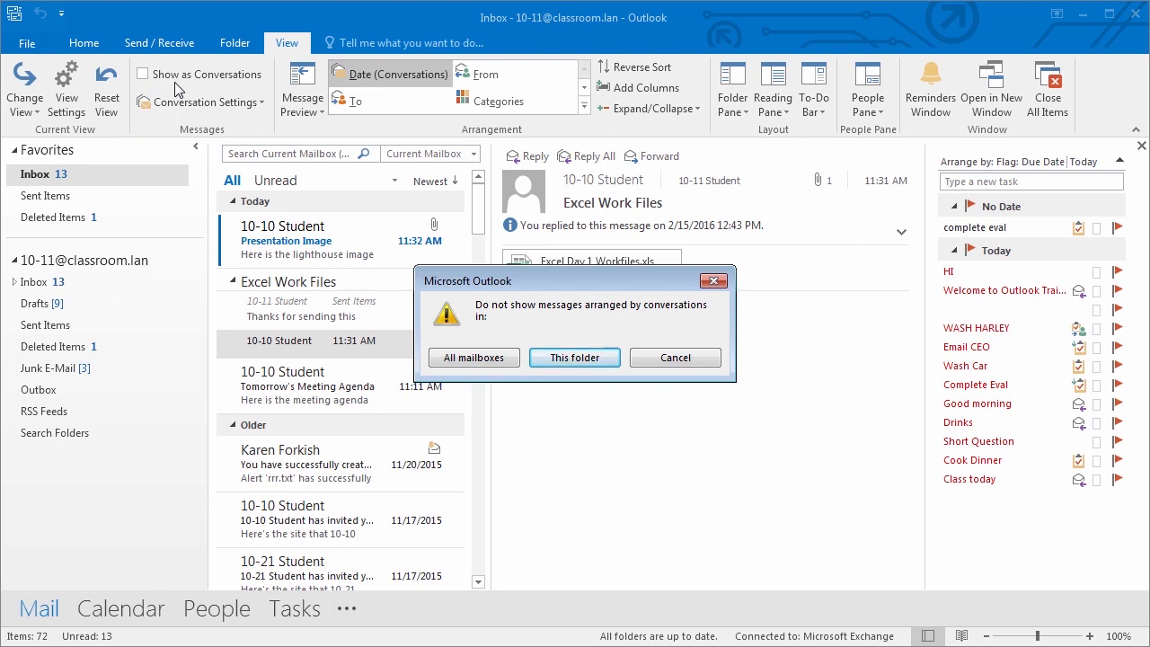
click(591, 359)
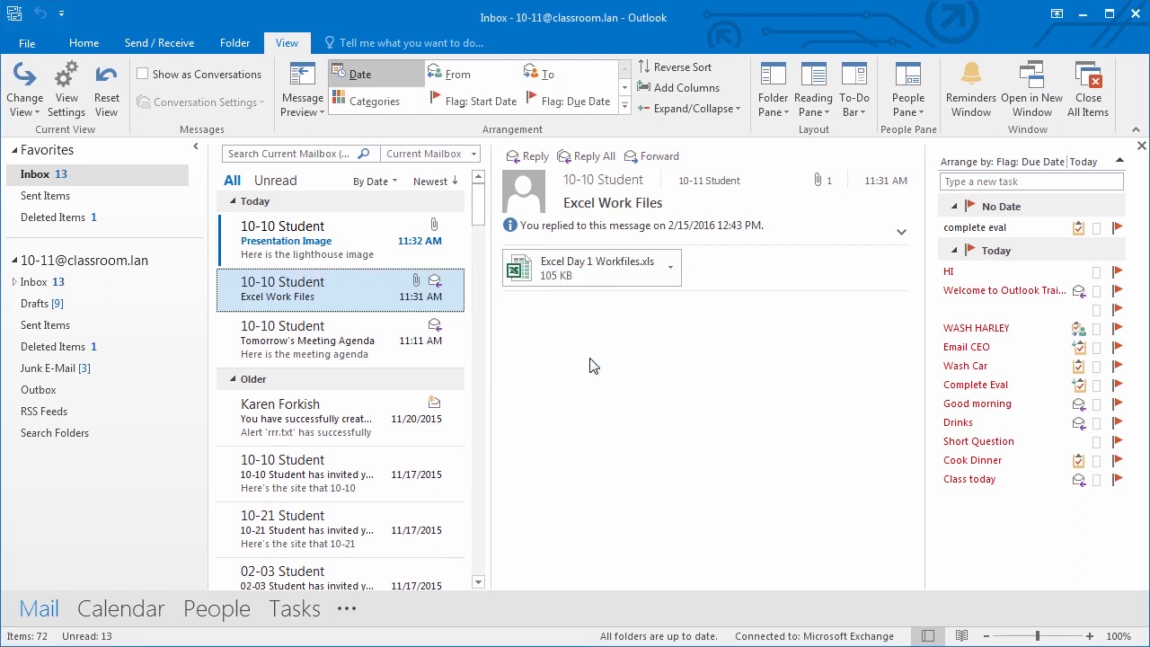
click(288, 334)
click(288, 295)
click(291, 345)
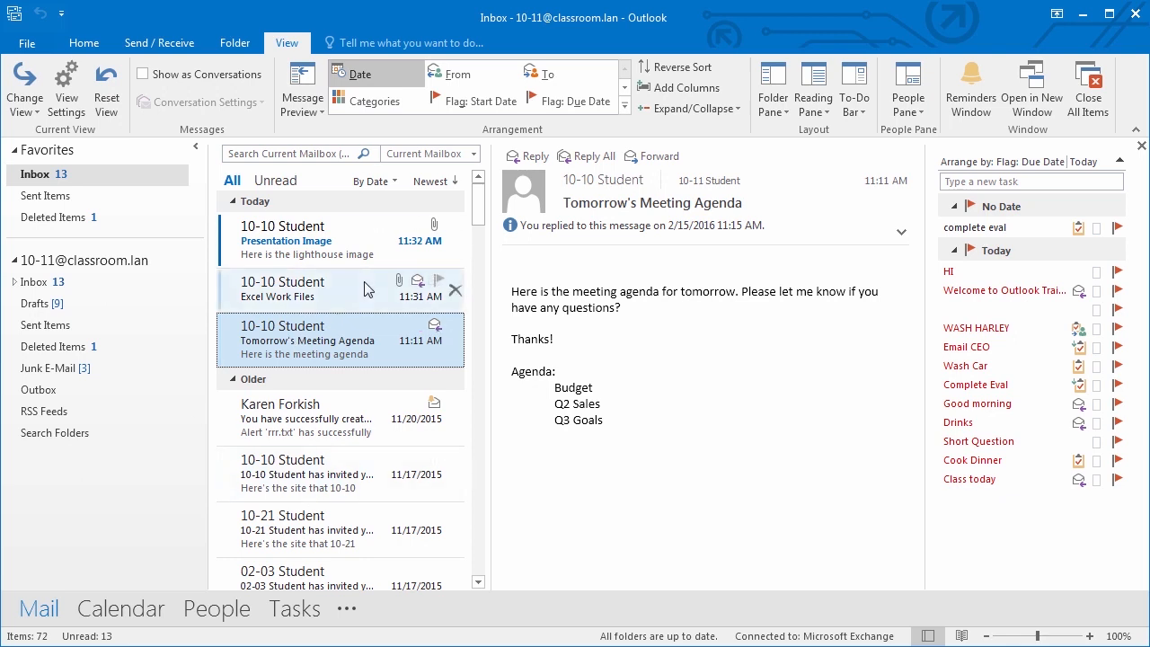
- Re-enable Show as Conversations for this folder, try the Categories arrangement, then return to Date (Conversations)
click(142, 73)
click(566, 353)
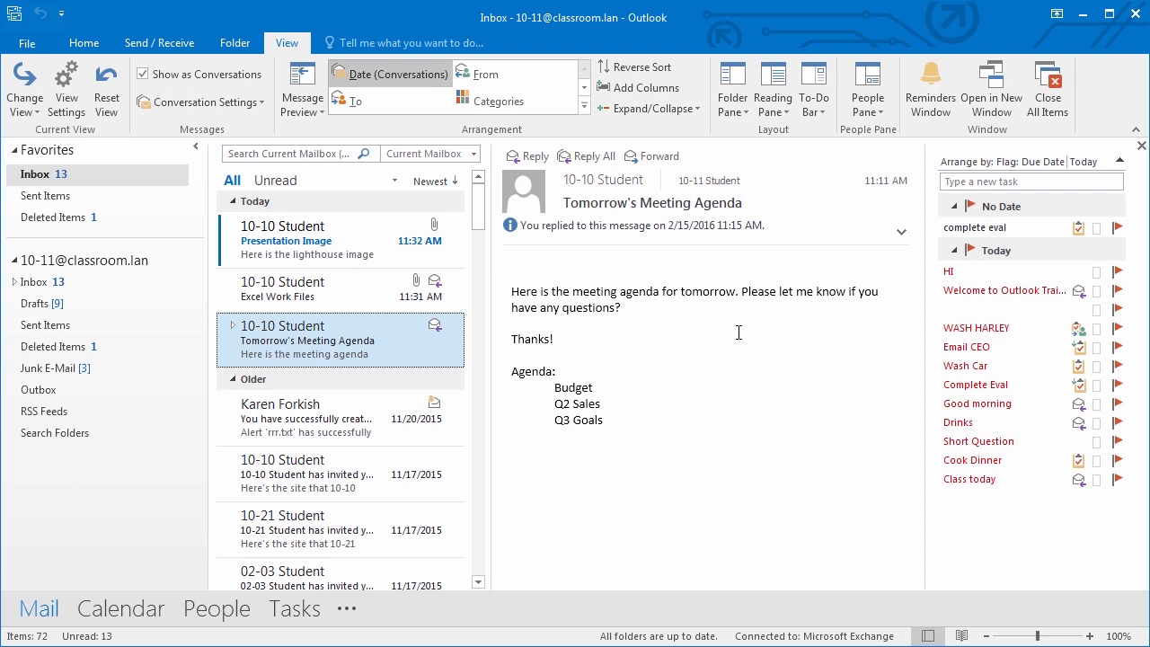
click(525, 102)
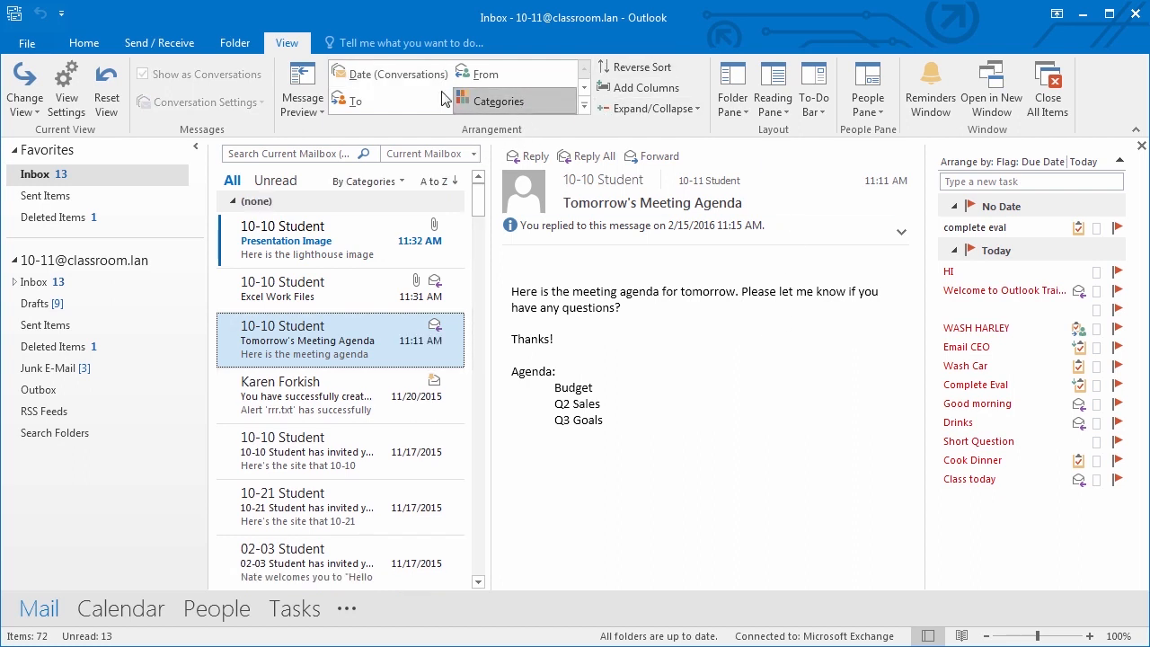
click(371, 79)
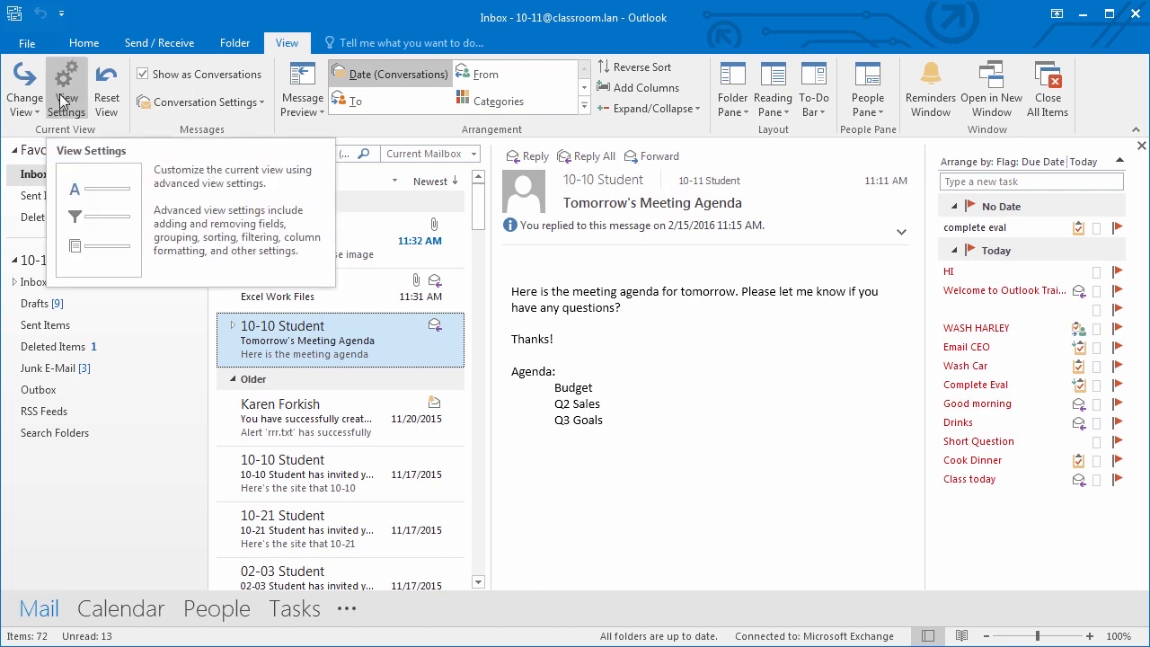
- Open the arrangement choices list in the message list header
click(354, 182)
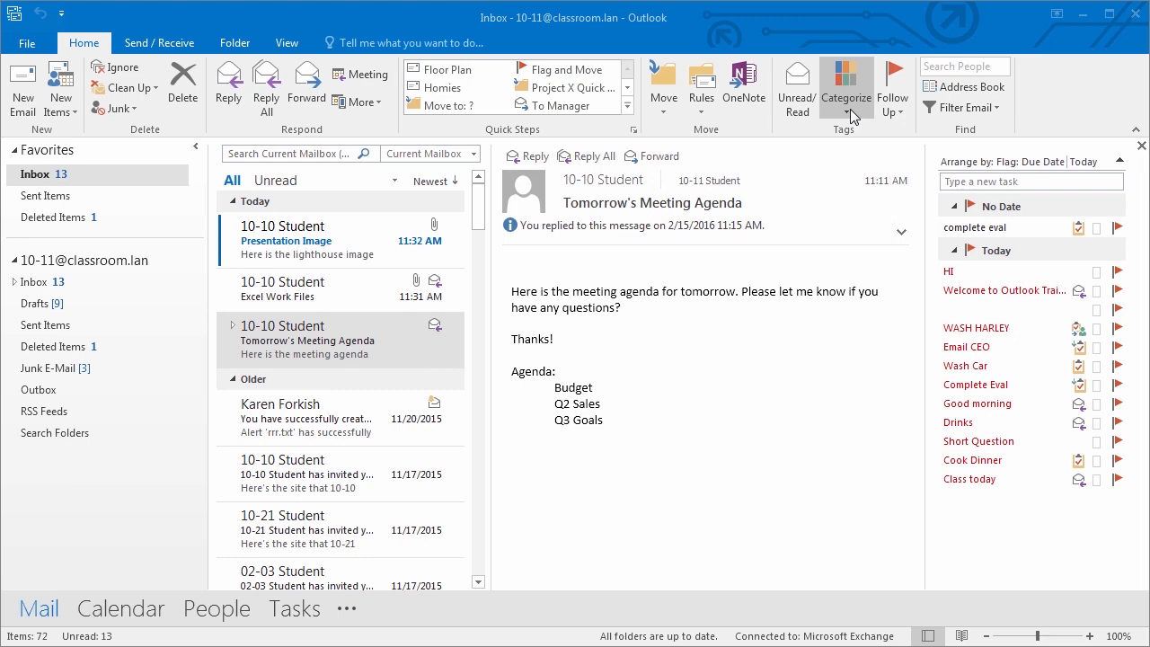
- Flag the Presentation Image message for follow-up Today, then close the Follow Up list unchanged
click(304, 254)
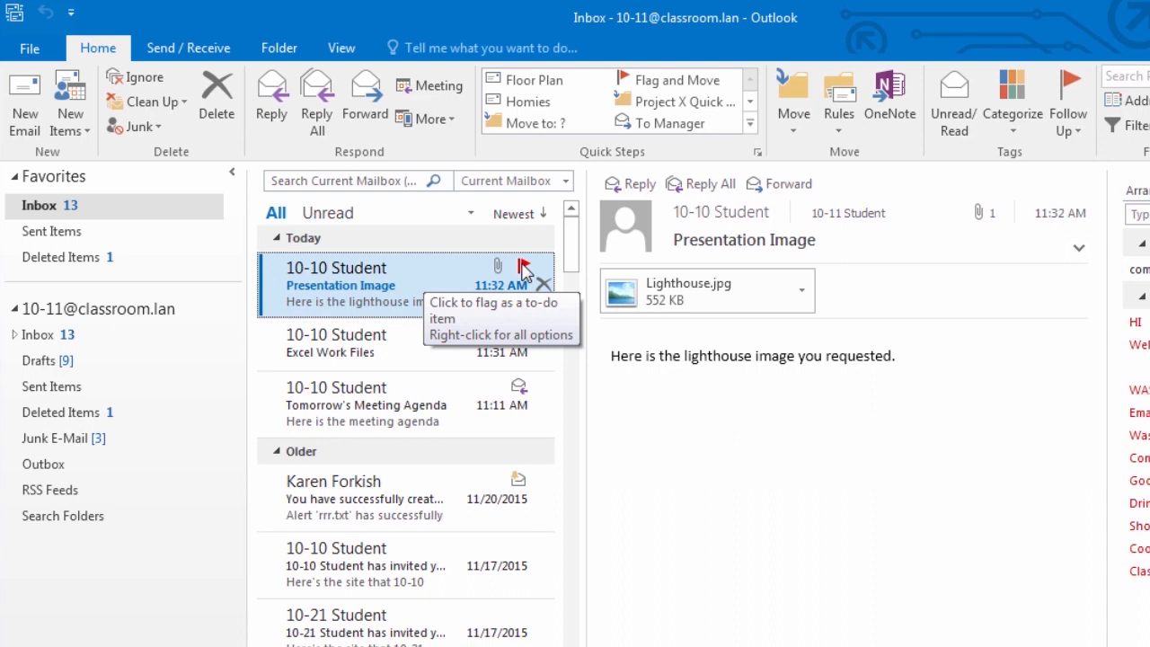
right_click(523, 272)
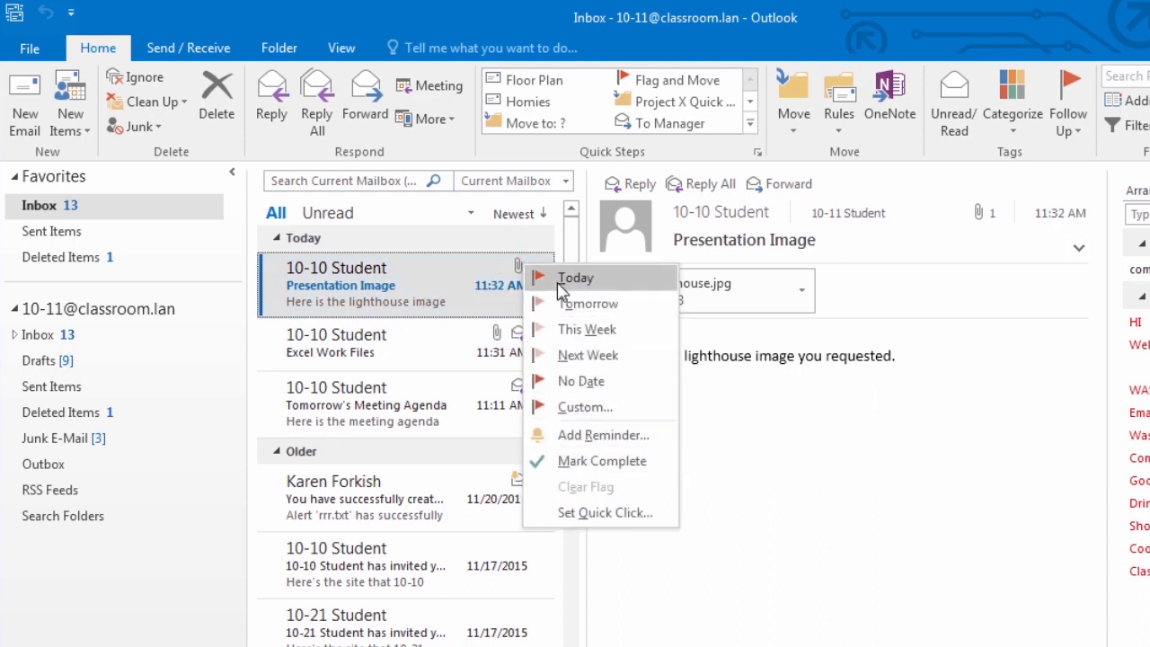
click(448, 272)
click(521, 271)
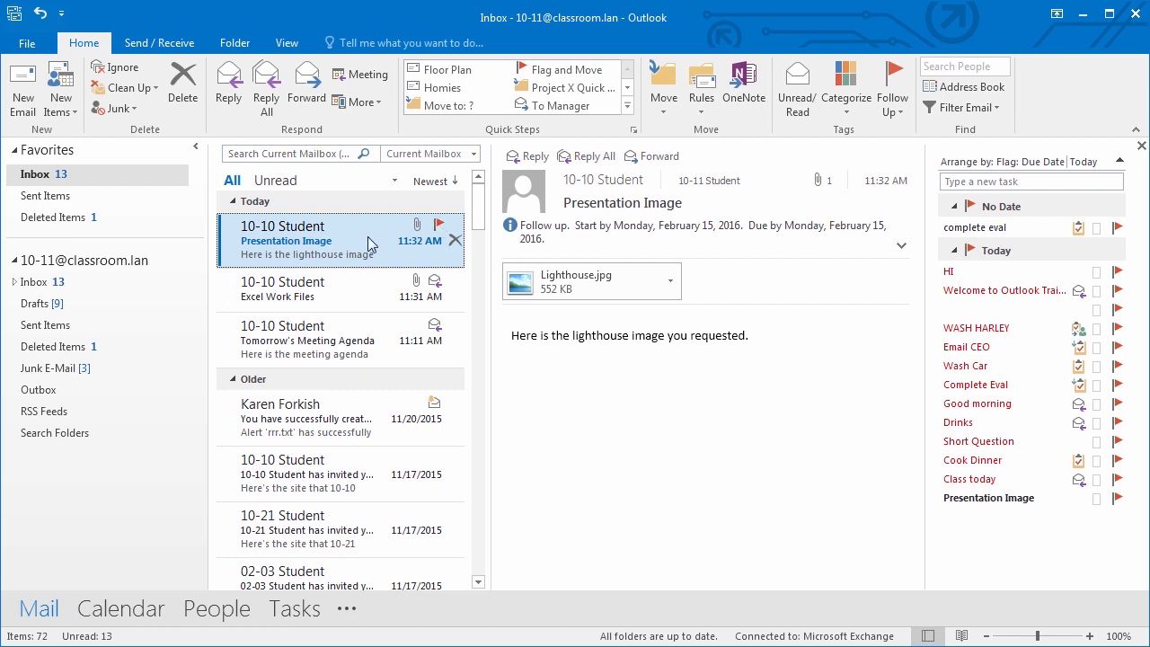
click(889, 103)
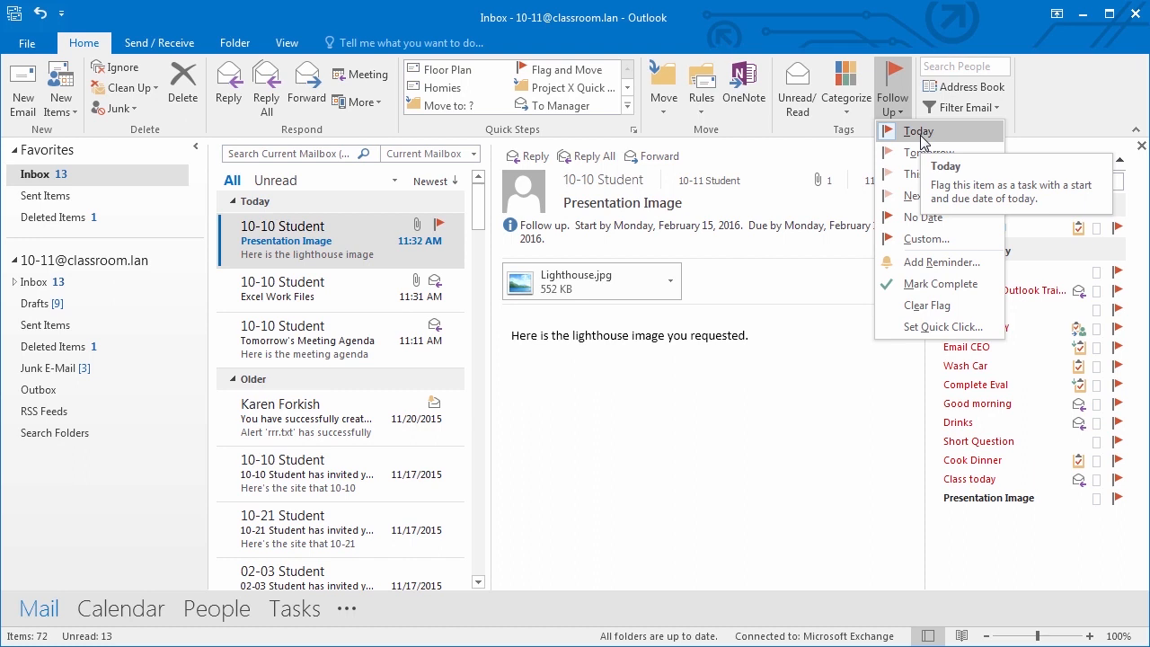
click(662, 421)
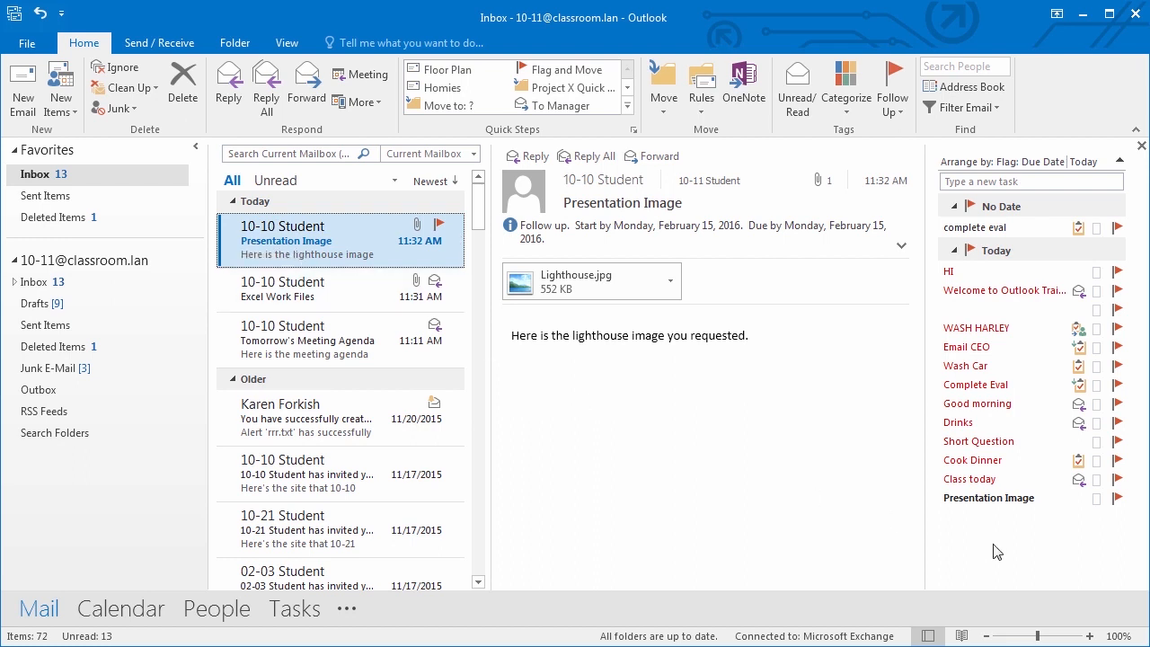
mouse_move(987, 510)
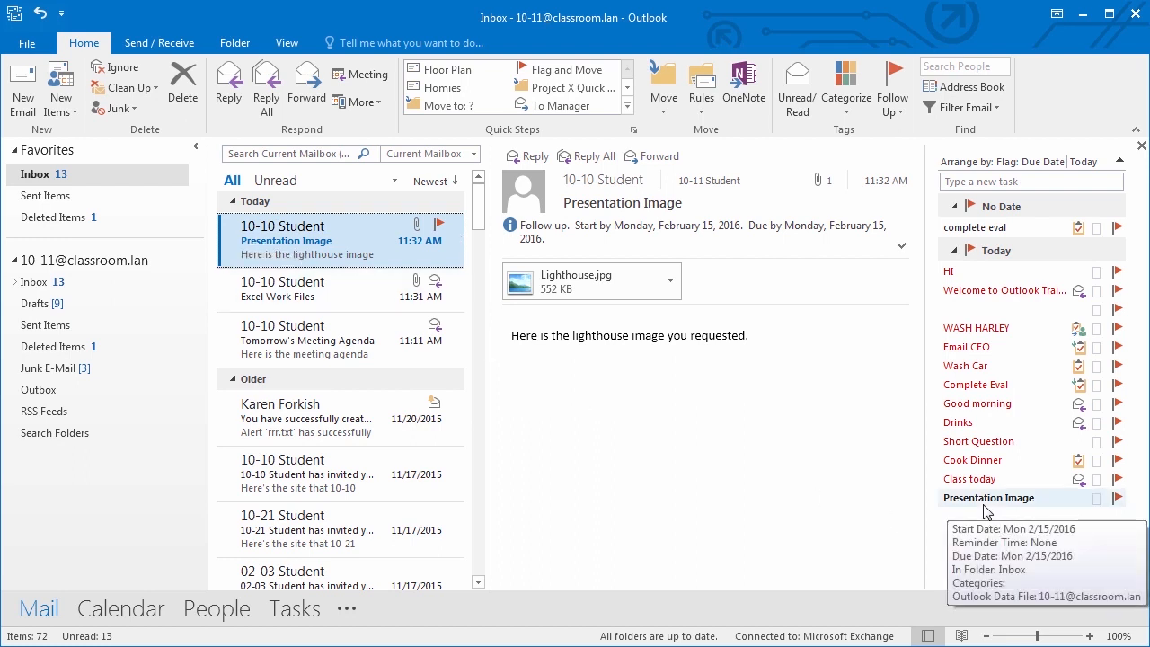
- Open the Presentation Image task from the To-Do Bar, close it, and mark it complete
double_click(986, 508)
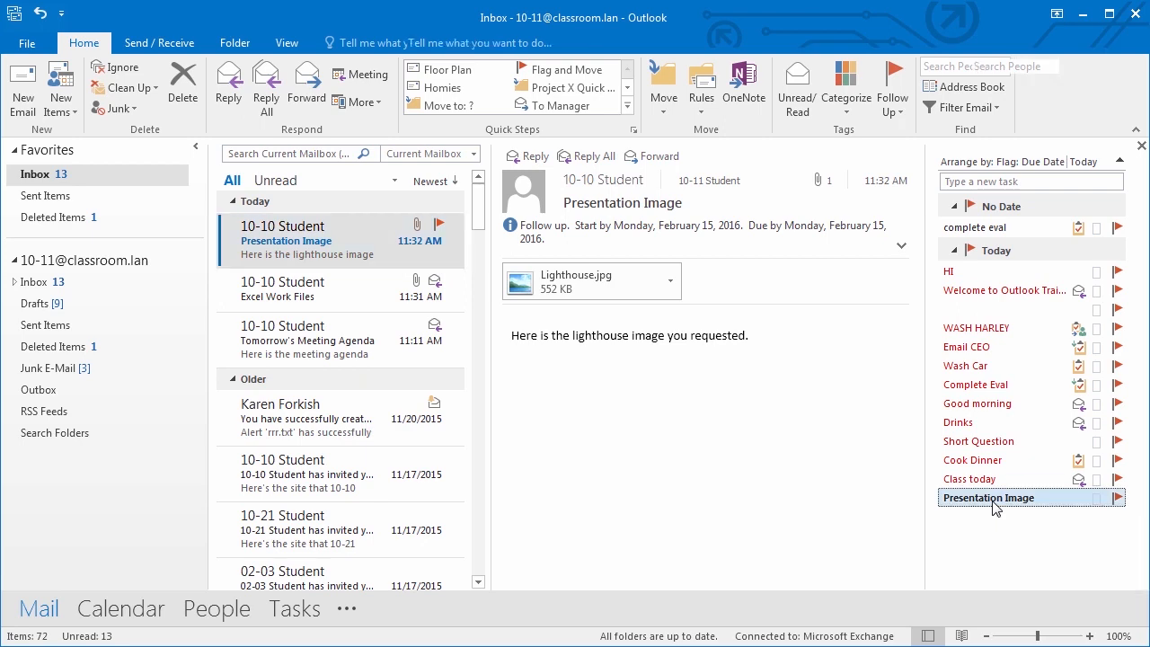
drag(694, 77, 693, 54)
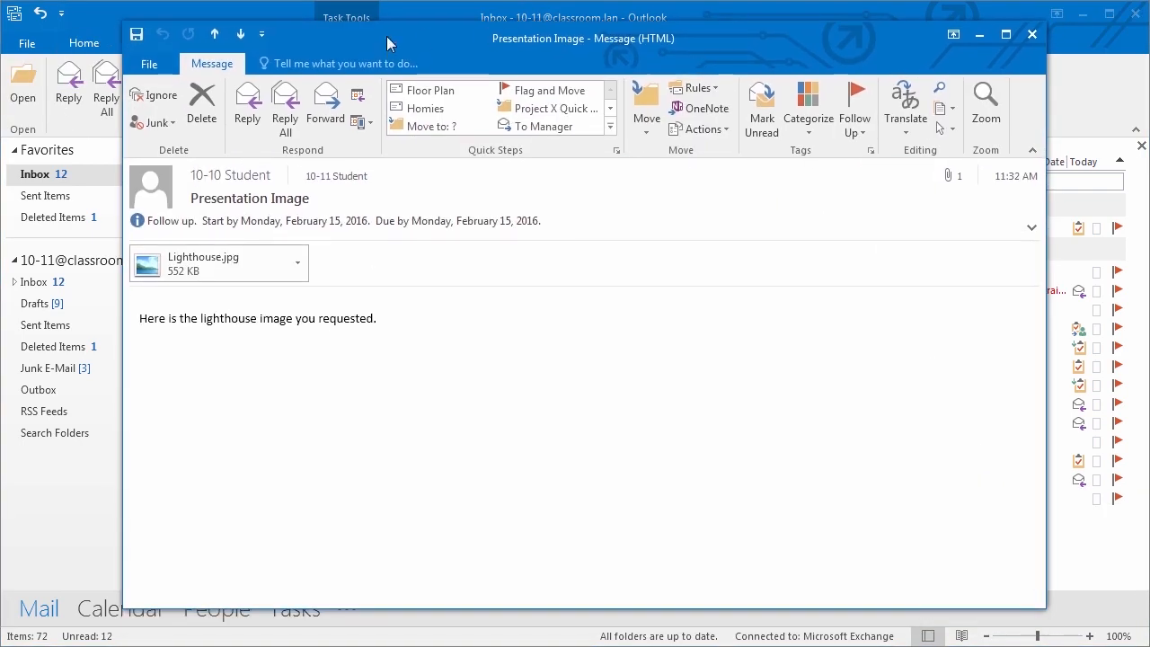
click(1028, 37)
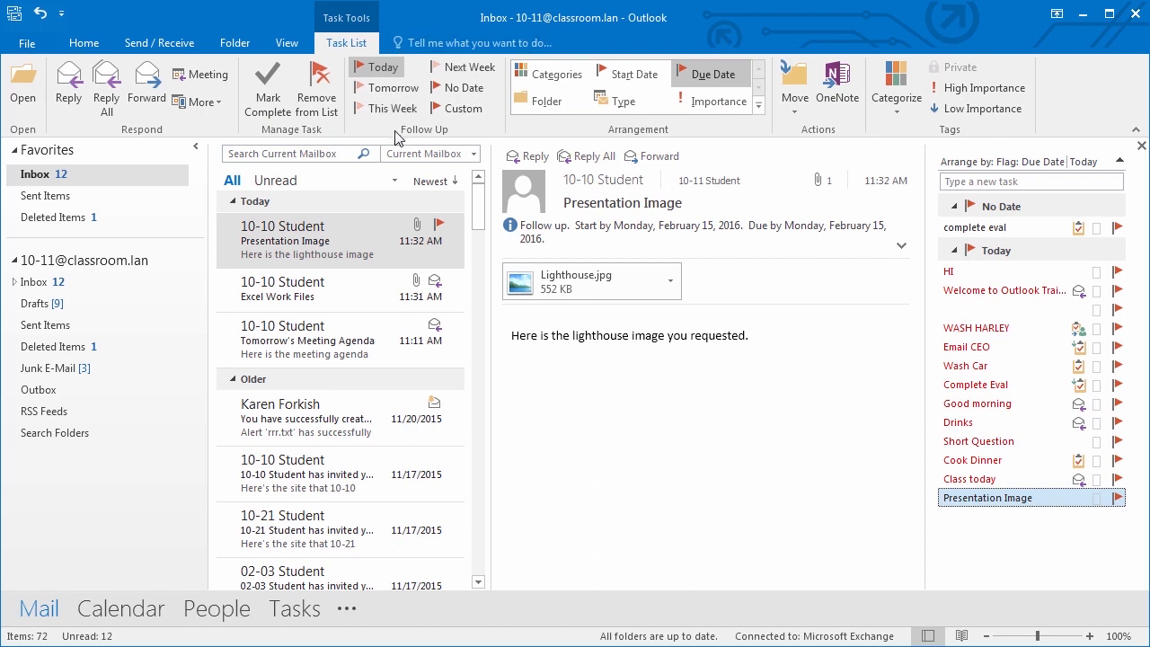
click(270, 97)
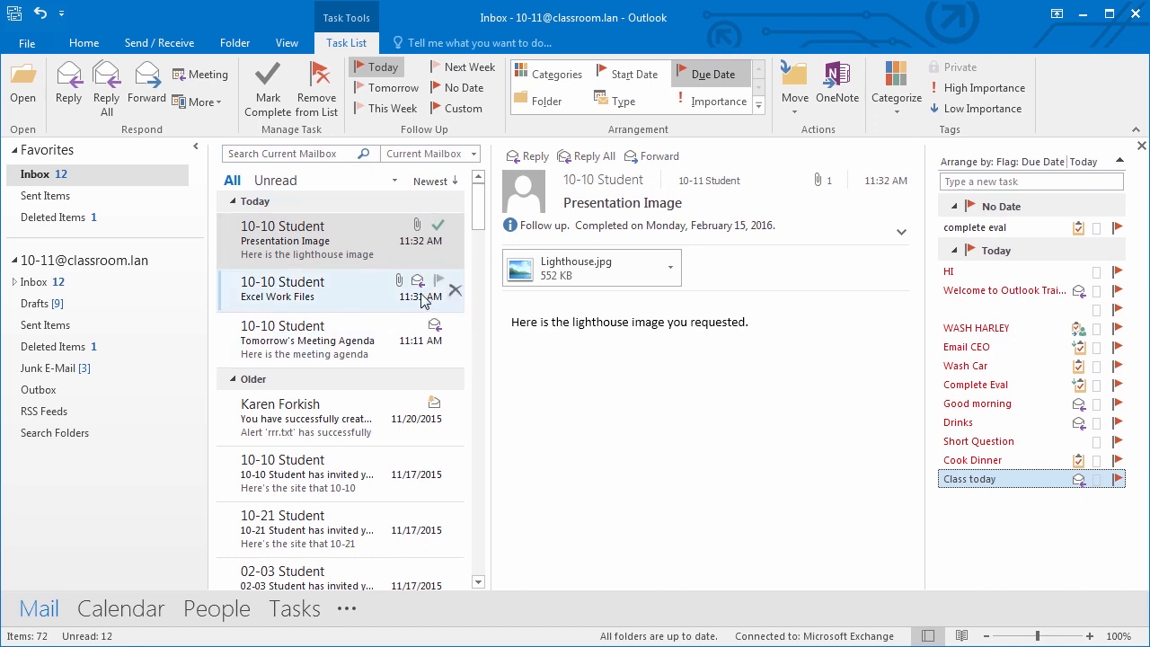
- Re-flag Presentation Image for Today, filter the search to flagged messages, and bring up Categorize
right_click(437, 226)
click(480, 234)
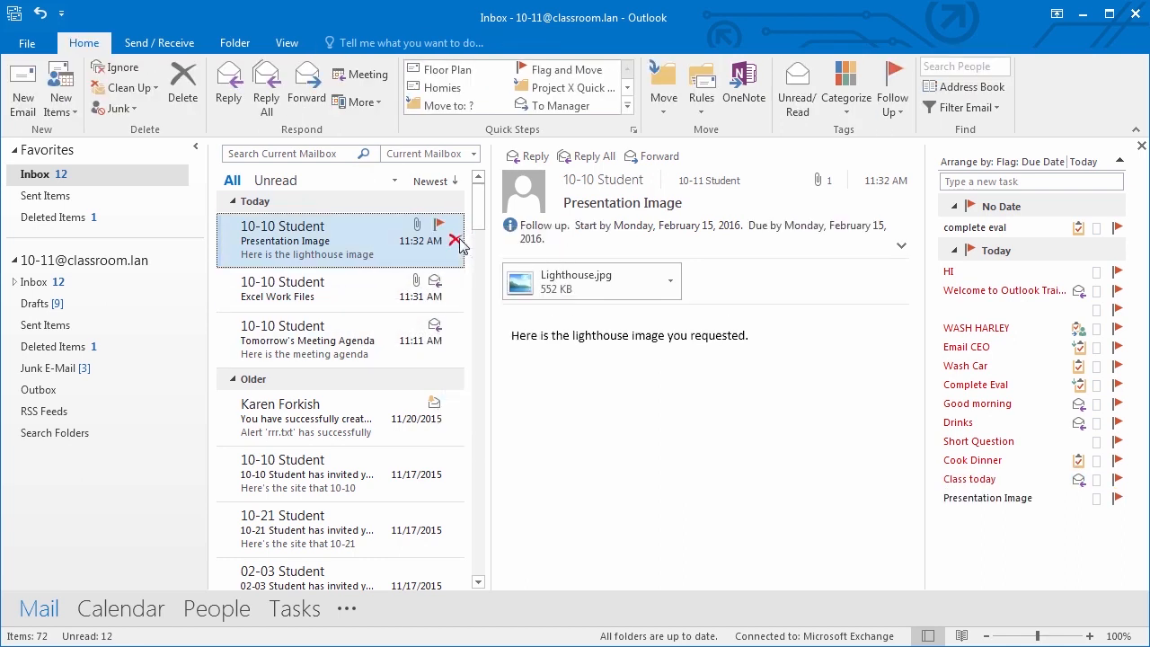
click(335, 157)
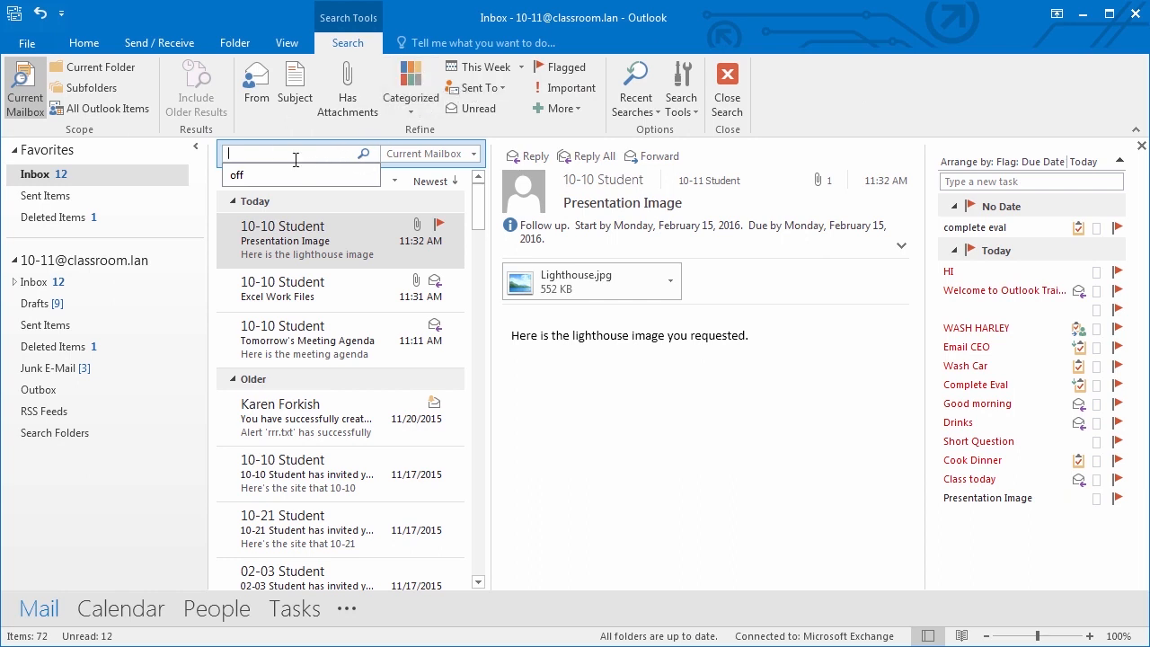
click(559, 68)
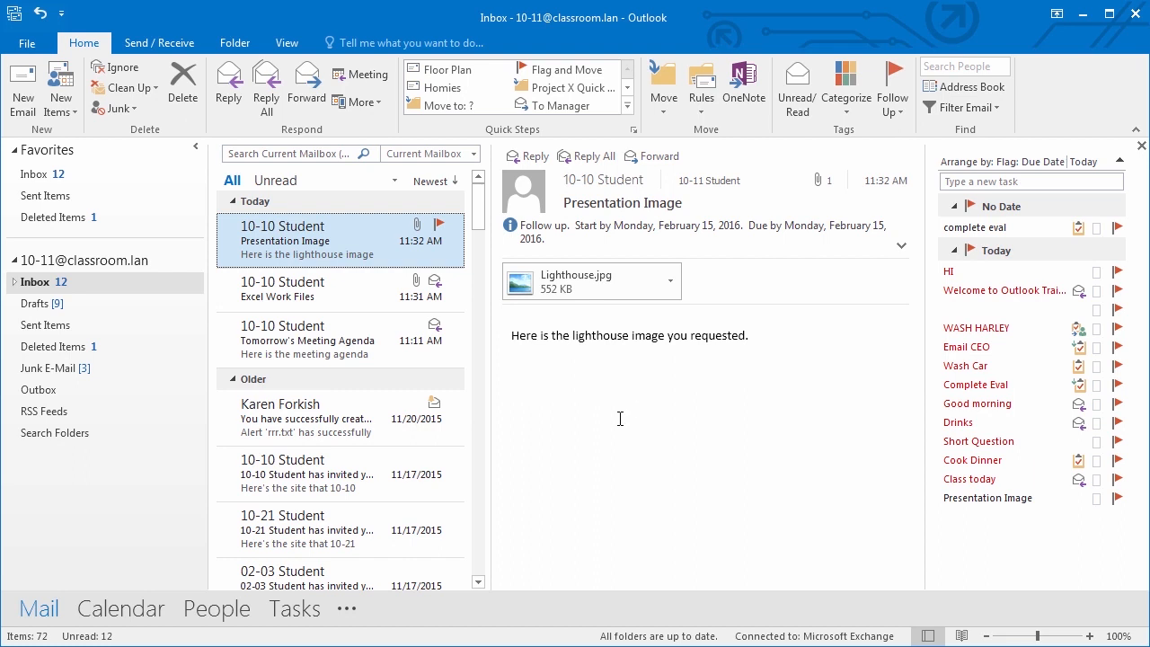
click(849, 115)
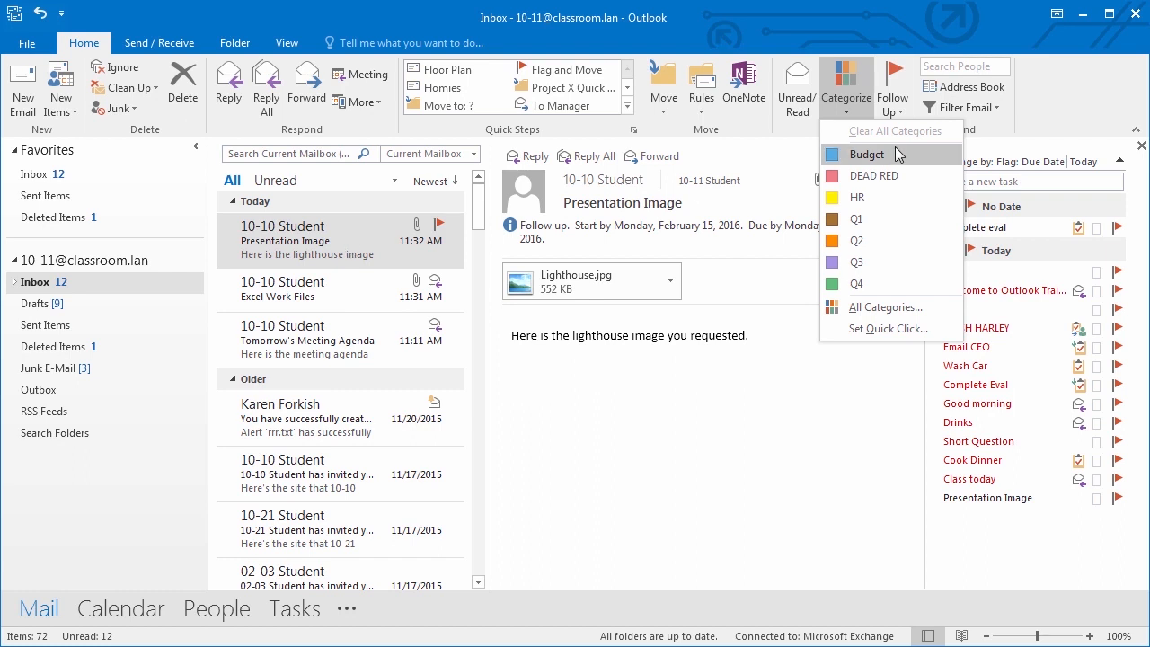
- Tag Presentation Image with the Q3 category and Excel Work Files with HR
click(876, 265)
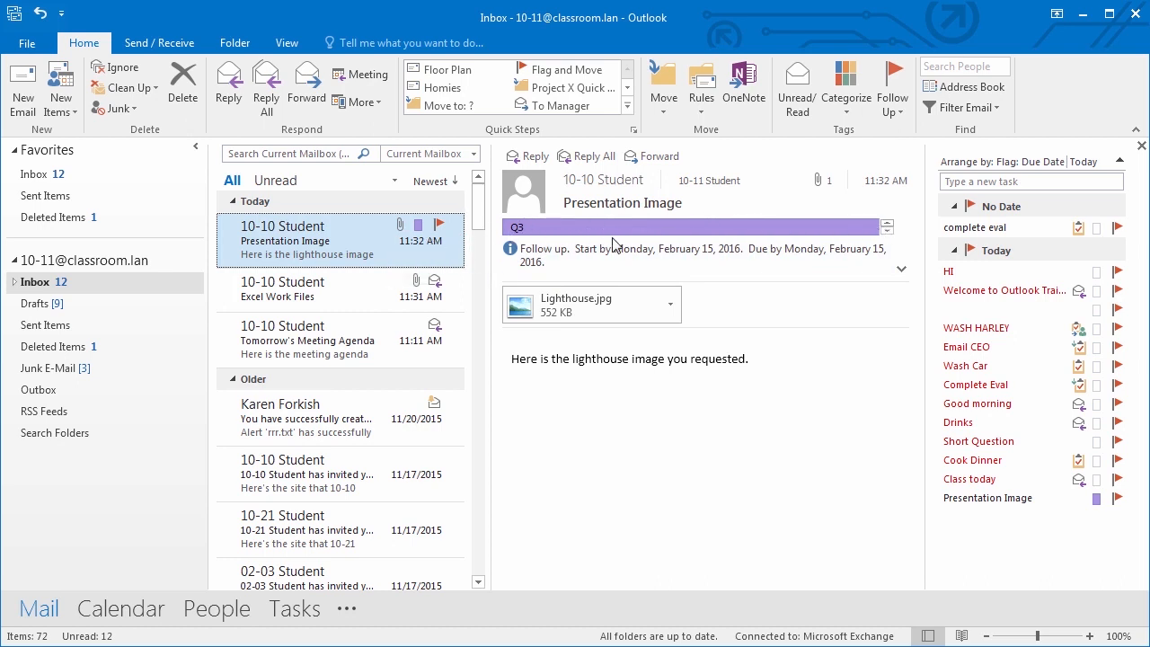
click(359, 291)
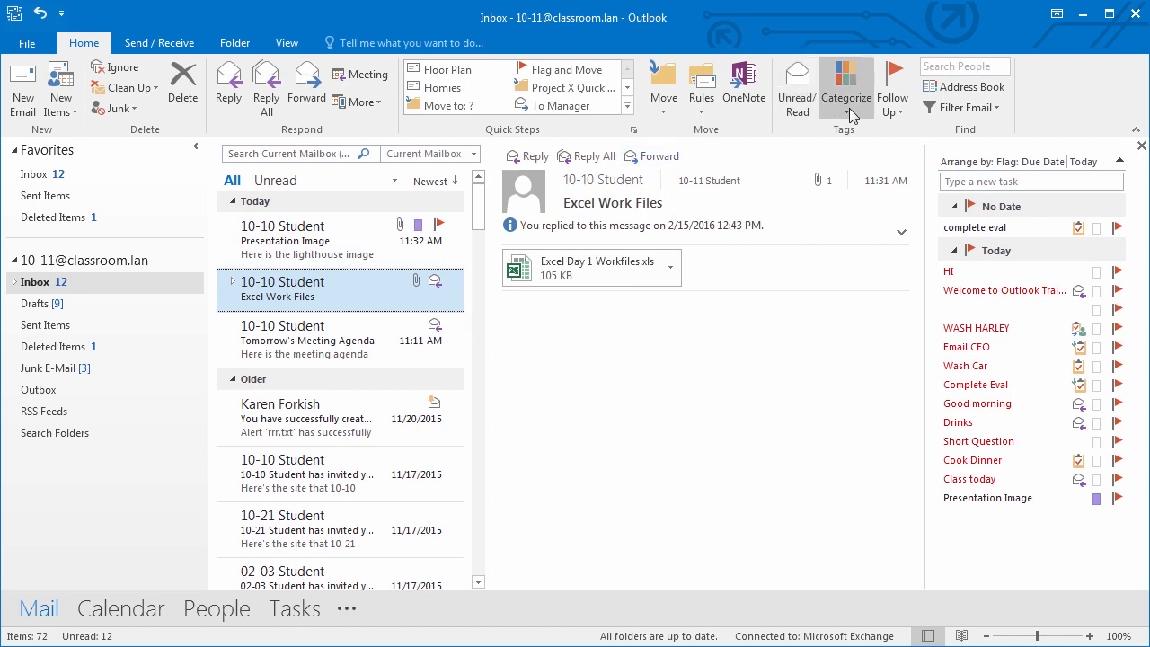
click(861, 115)
click(862, 197)
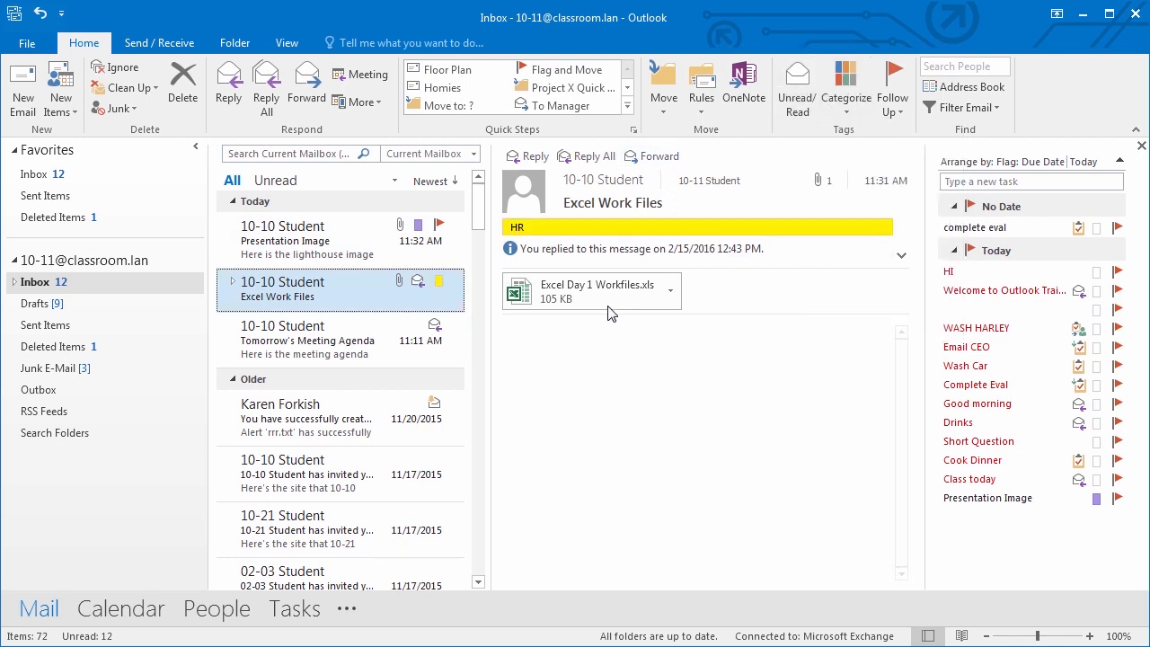
- Give the Tomorrow's Meeting Agenda email the Q4 category, then add Budget
click(360, 340)
click(847, 108)
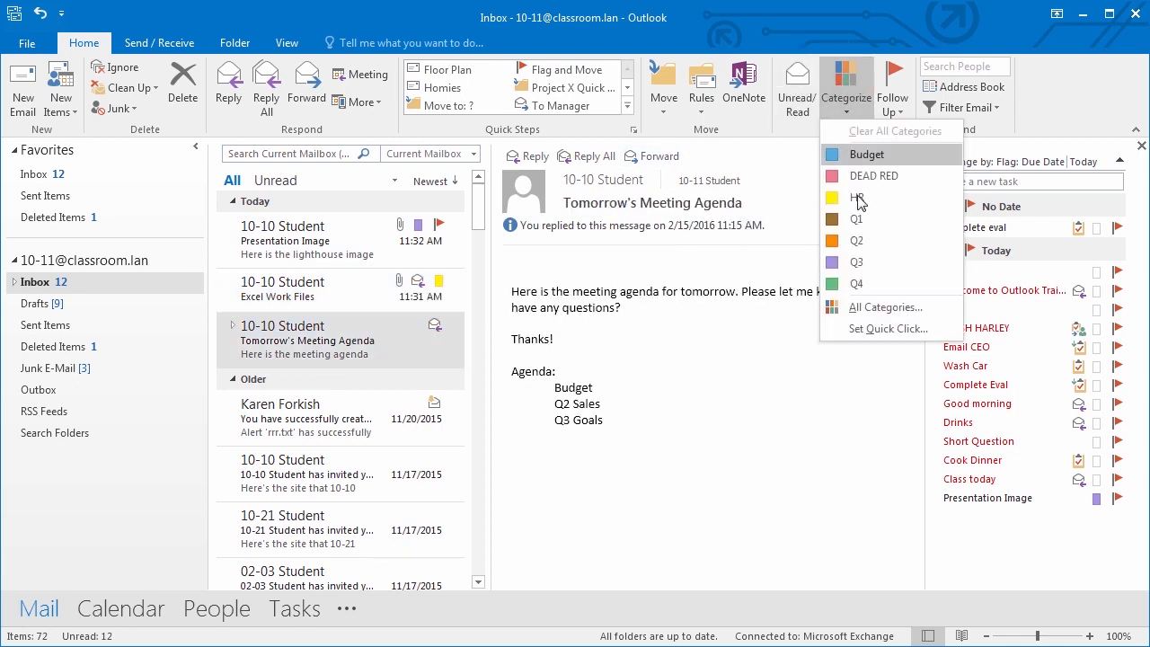
click(860, 262)
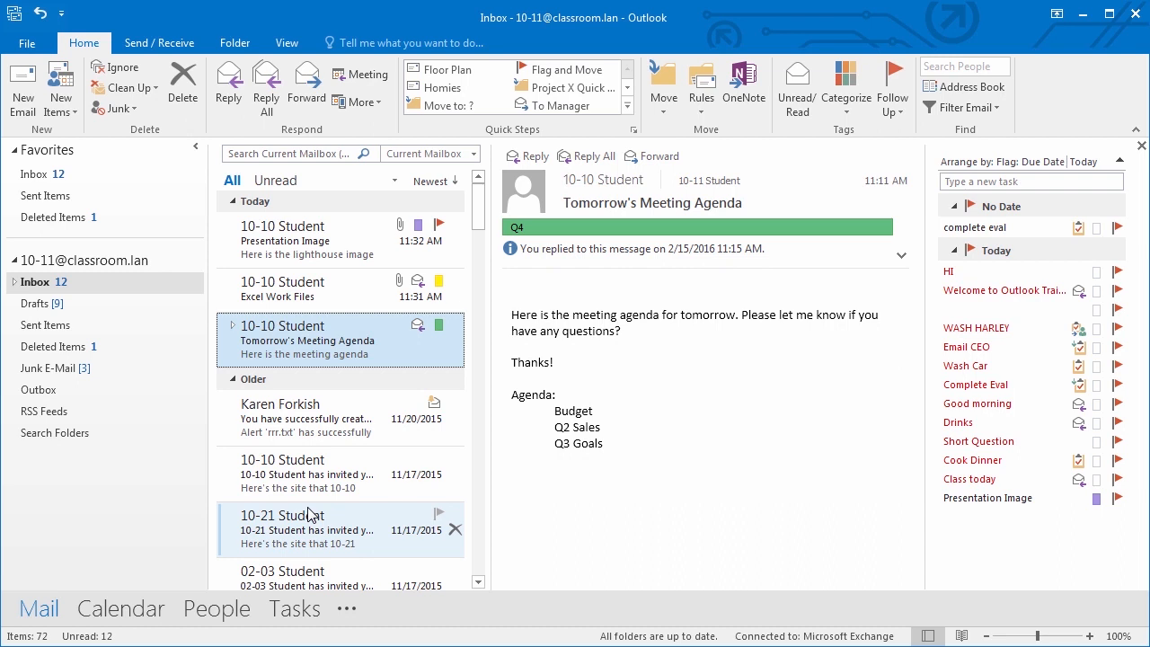
right_click(332, 342)
click(315, 336)
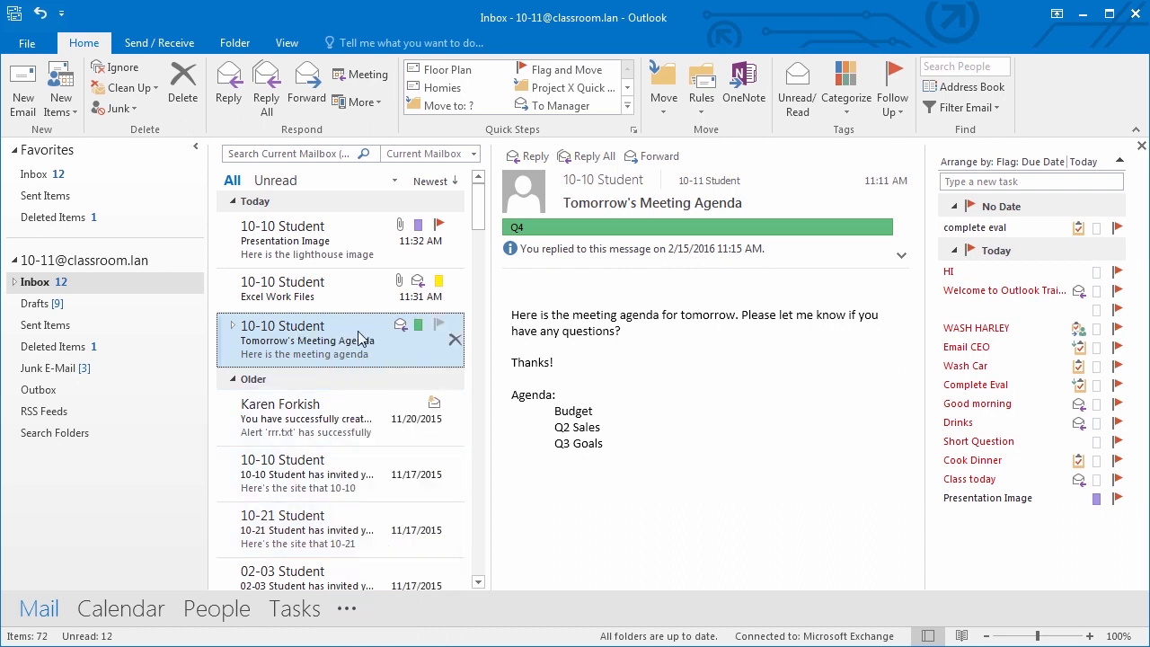
click(851, 105)
click(855, 162)
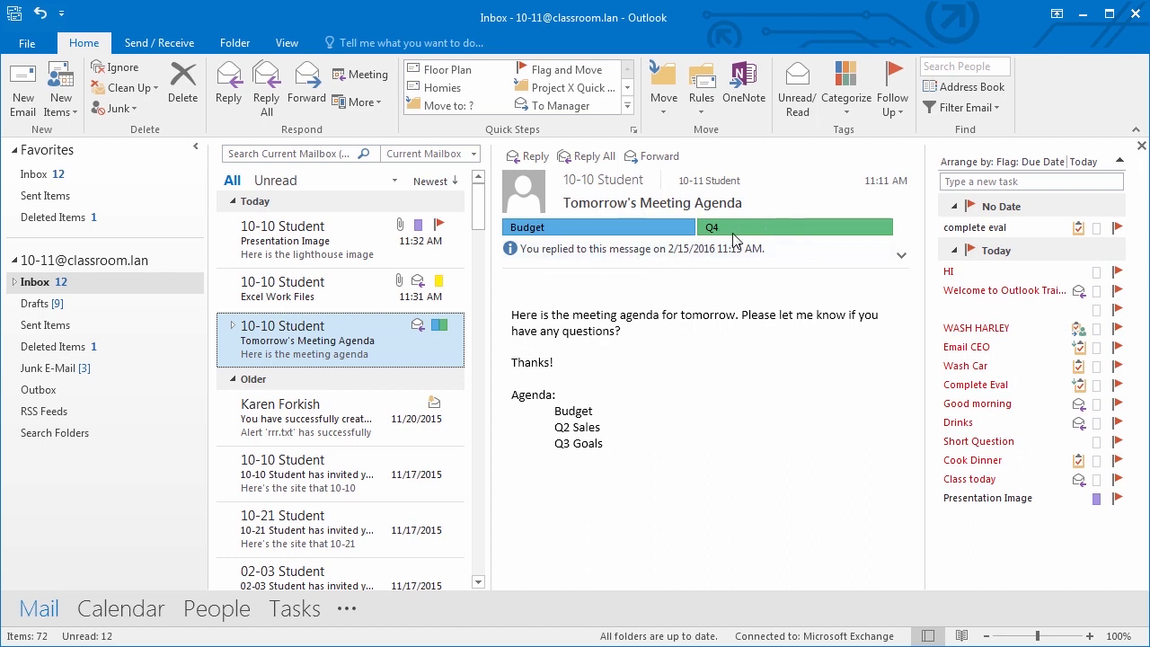
click(313, 153)
click(409, 103)
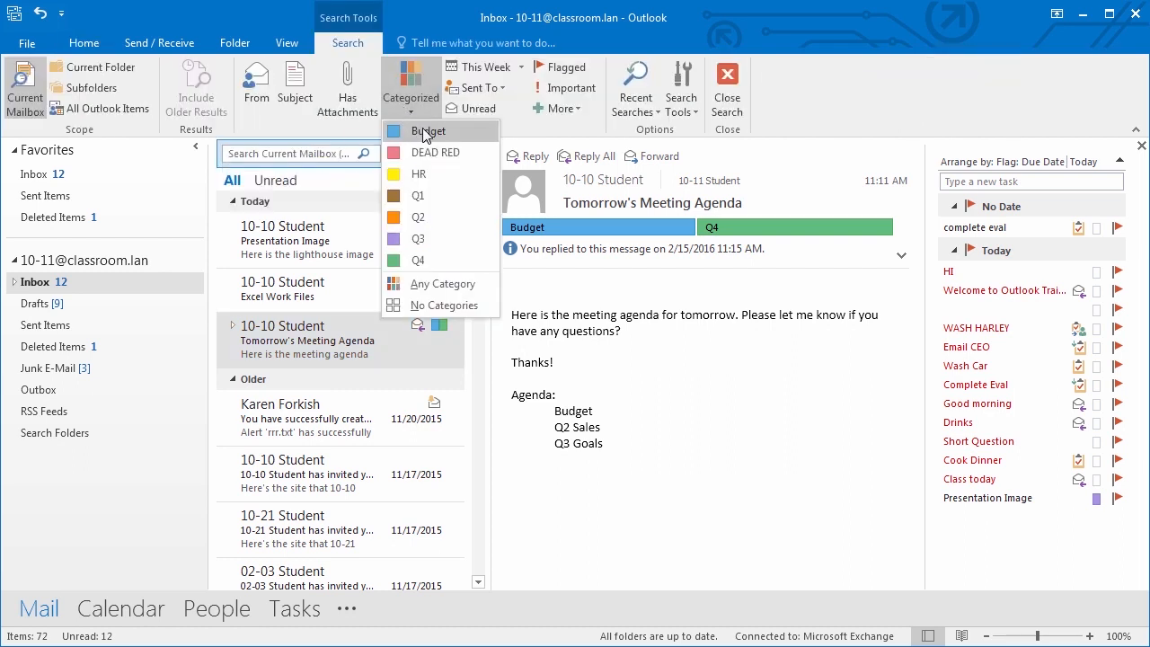
click(426, 132)
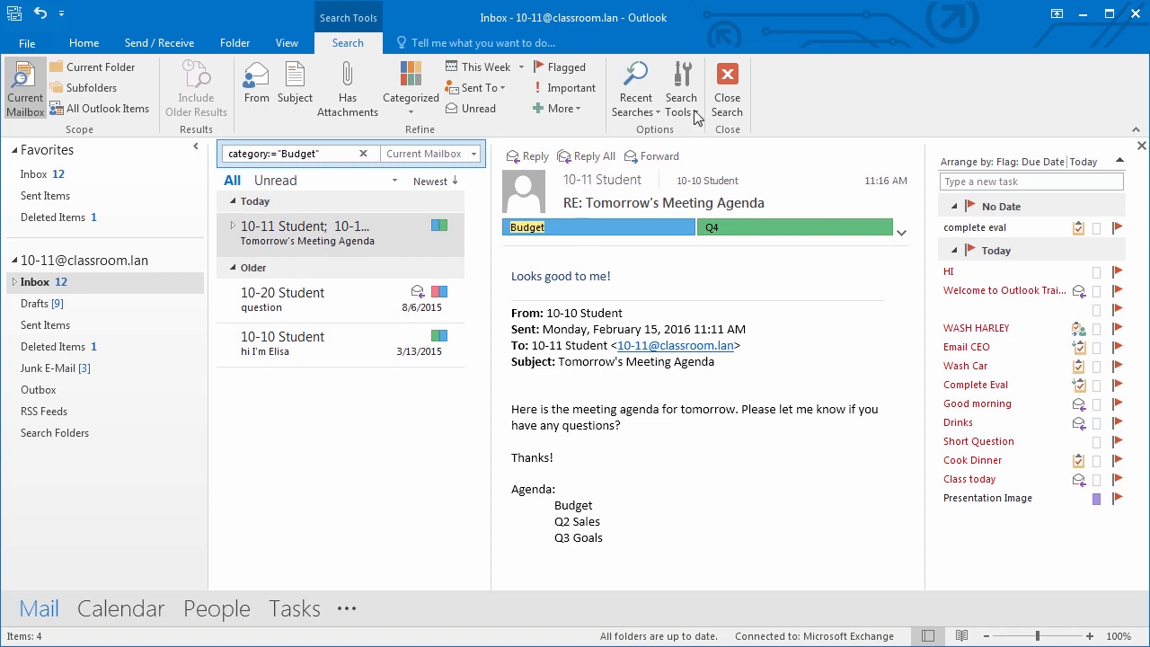
click(729, 88)
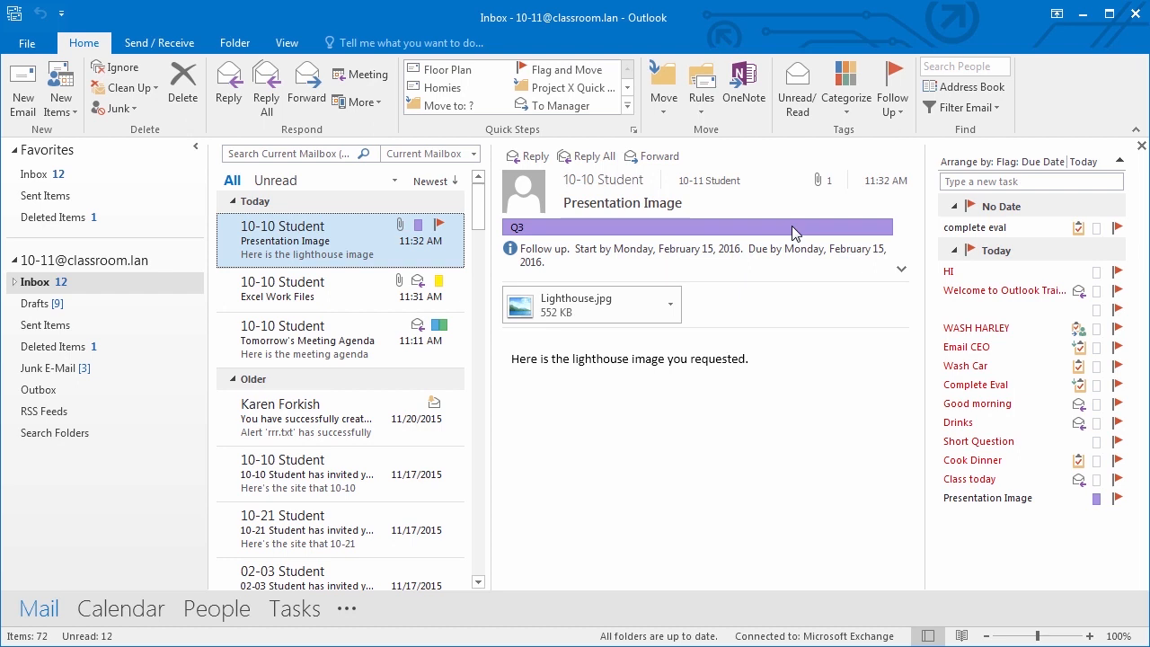
- Select Tomorrow's Meeting Agenda and set its follow-up flag to Today
click(377, 339)
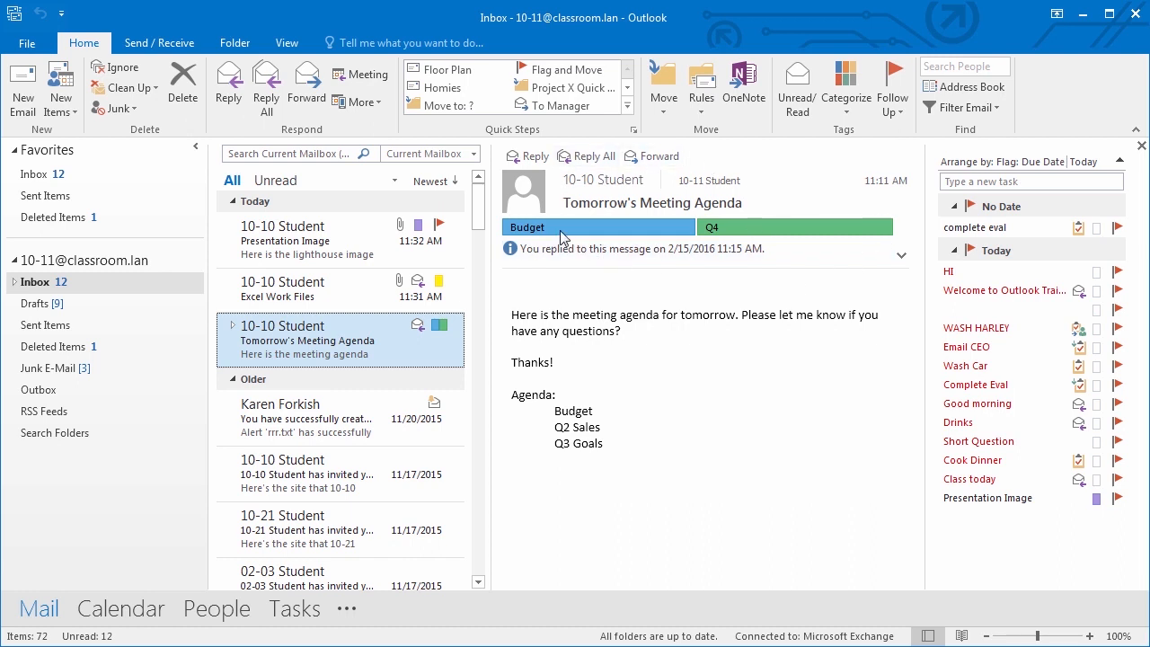
click(896, 103)
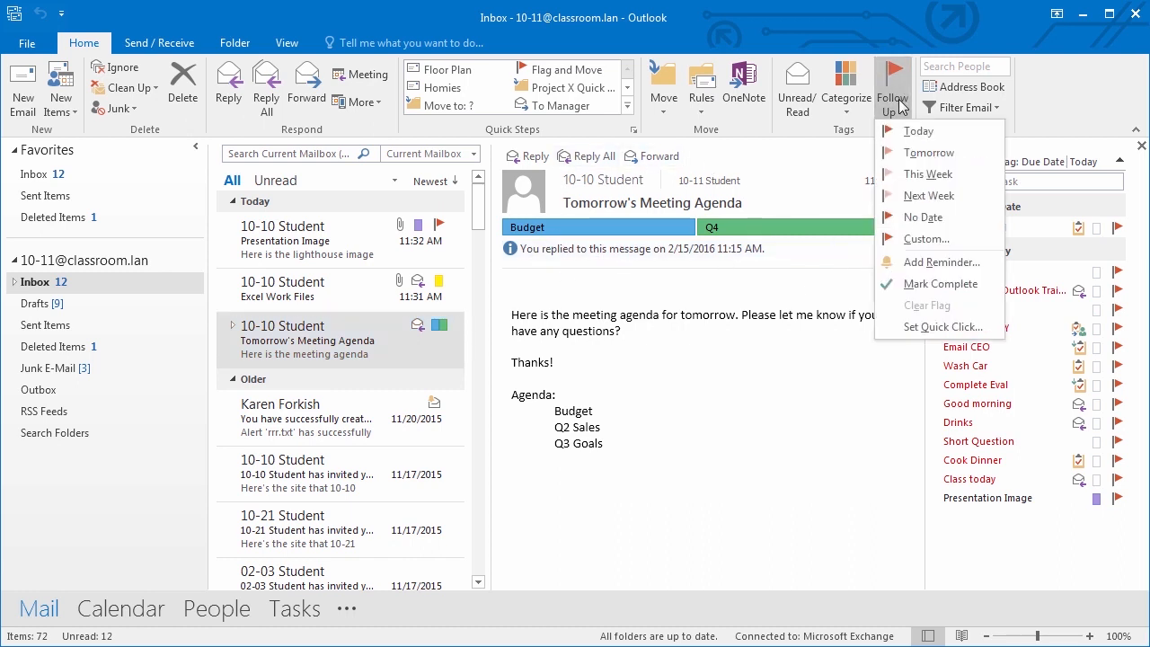
click(917, 131)
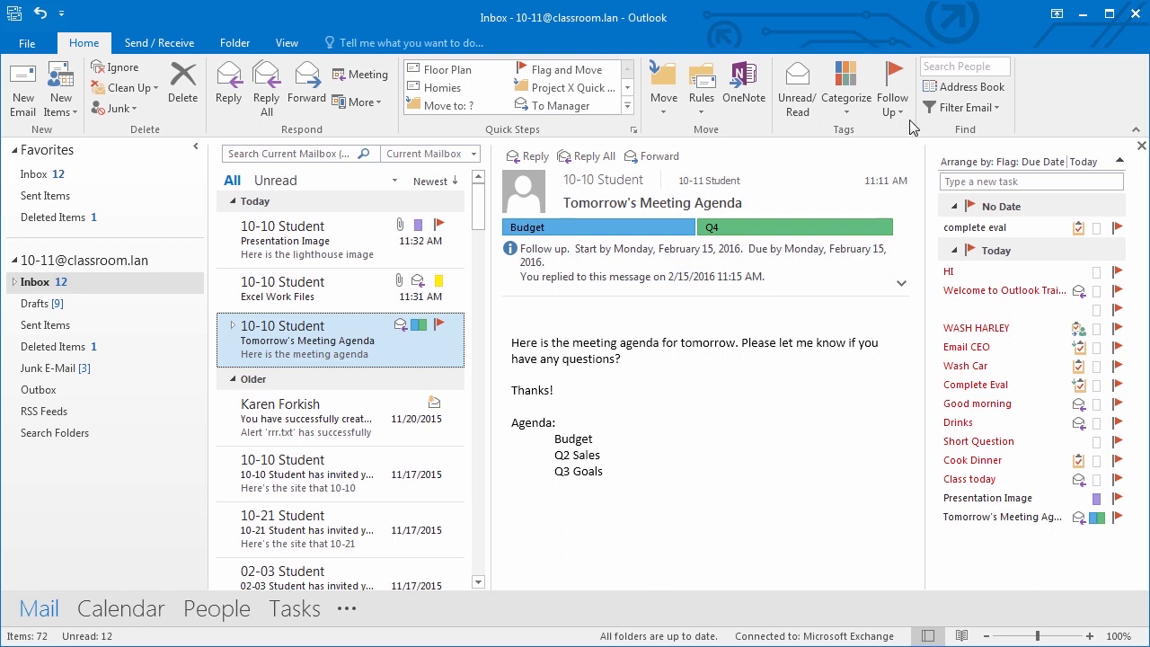
click(849, 109)
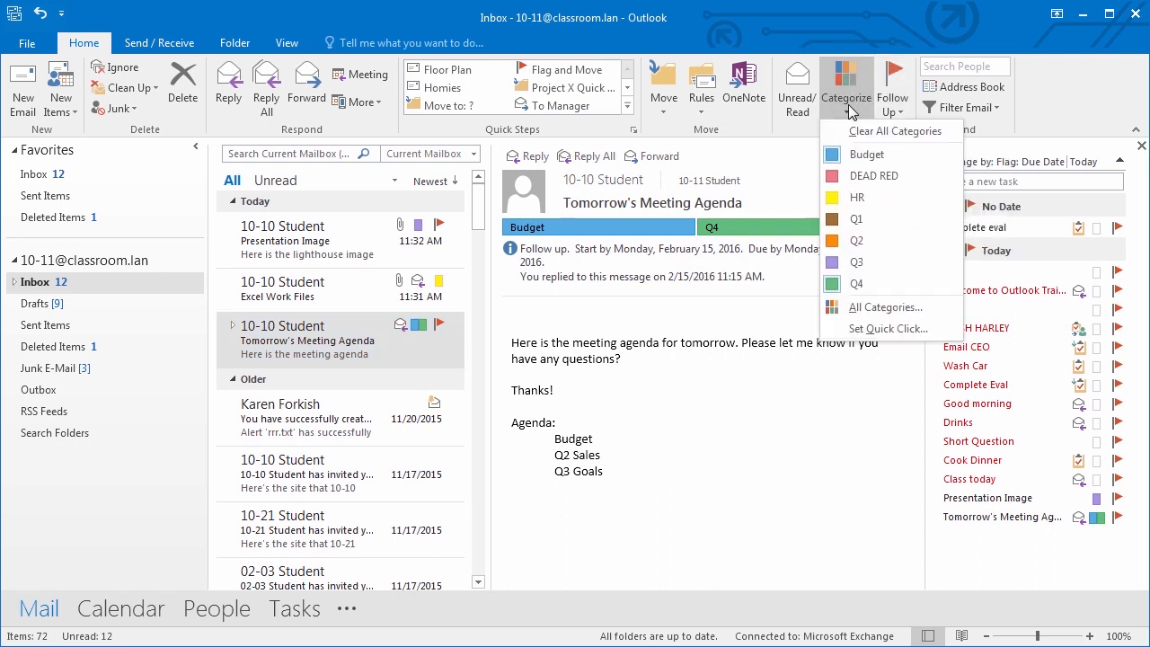
- In All Categories, rename the DEAD RED category to 'Important'
click(884, 309)
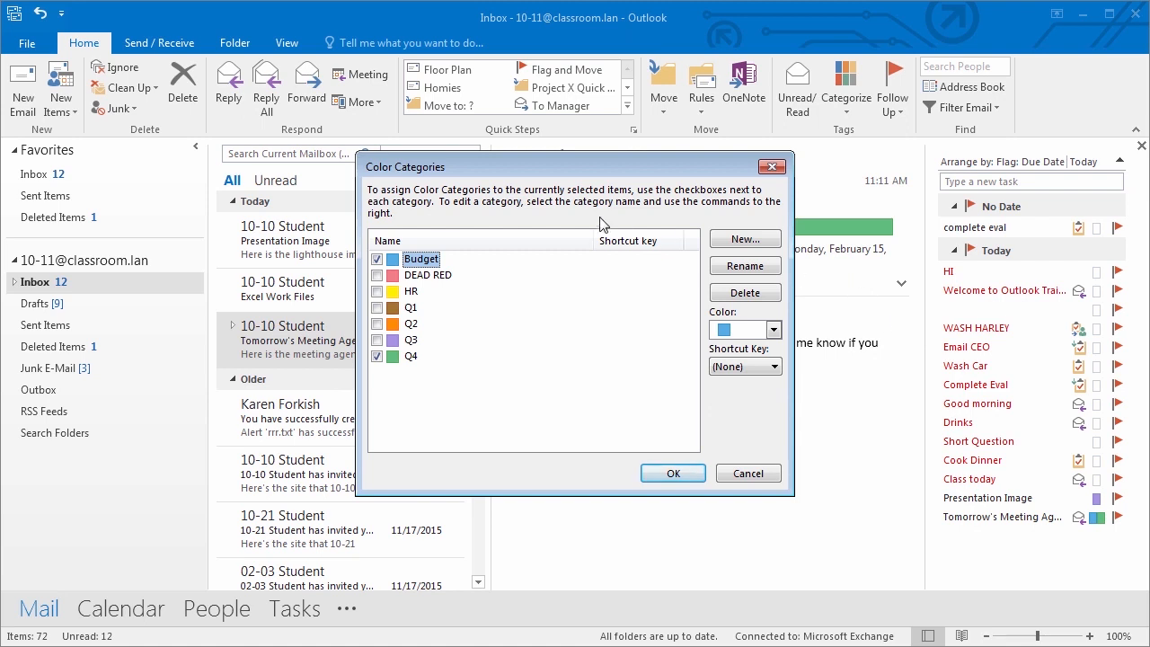
click(439, 276)
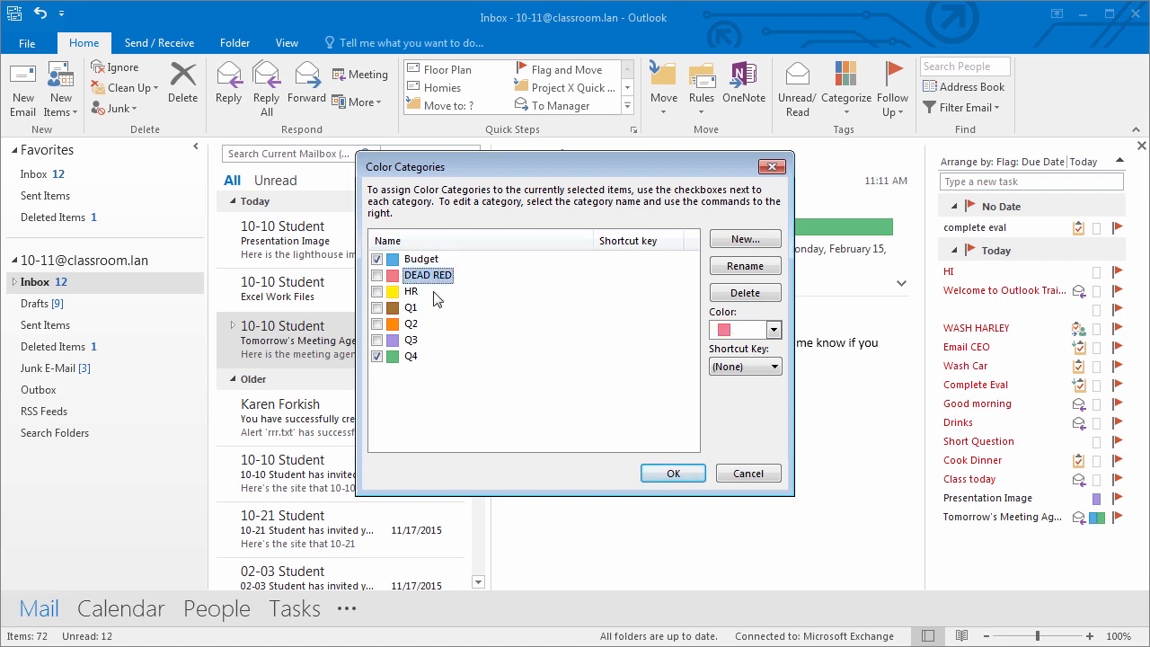
click(435, 292)
click(427, 307)
click(425, 323)
click(424, 339)
click(424, 355)
click(436, 276)
click(745, 266)
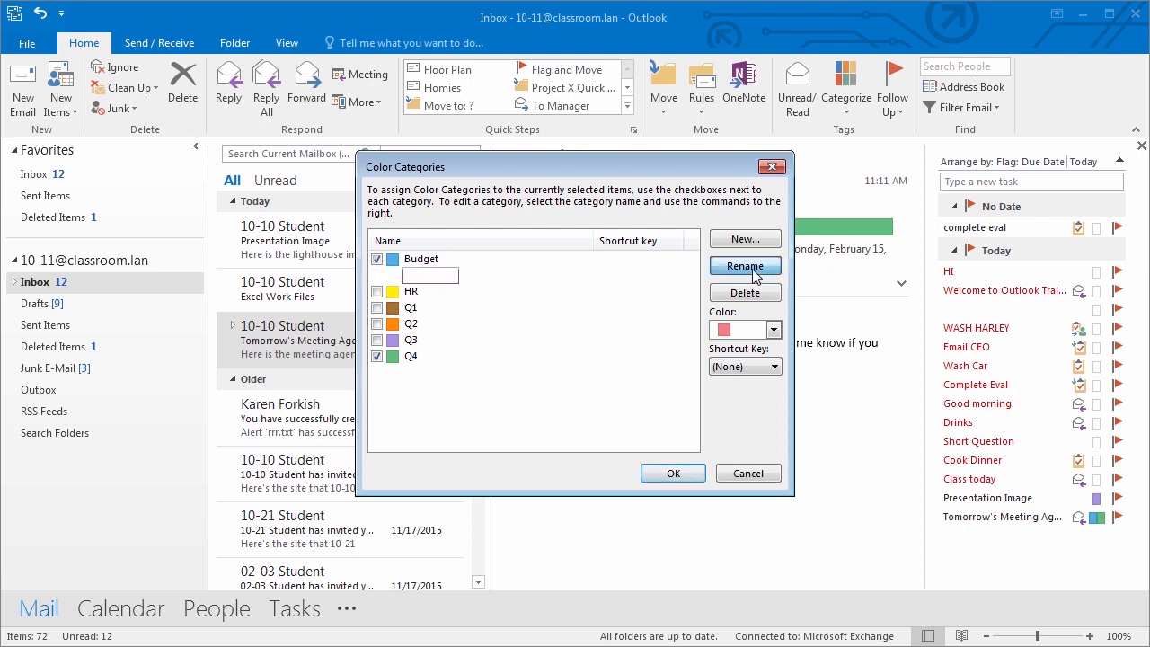
text(Important)
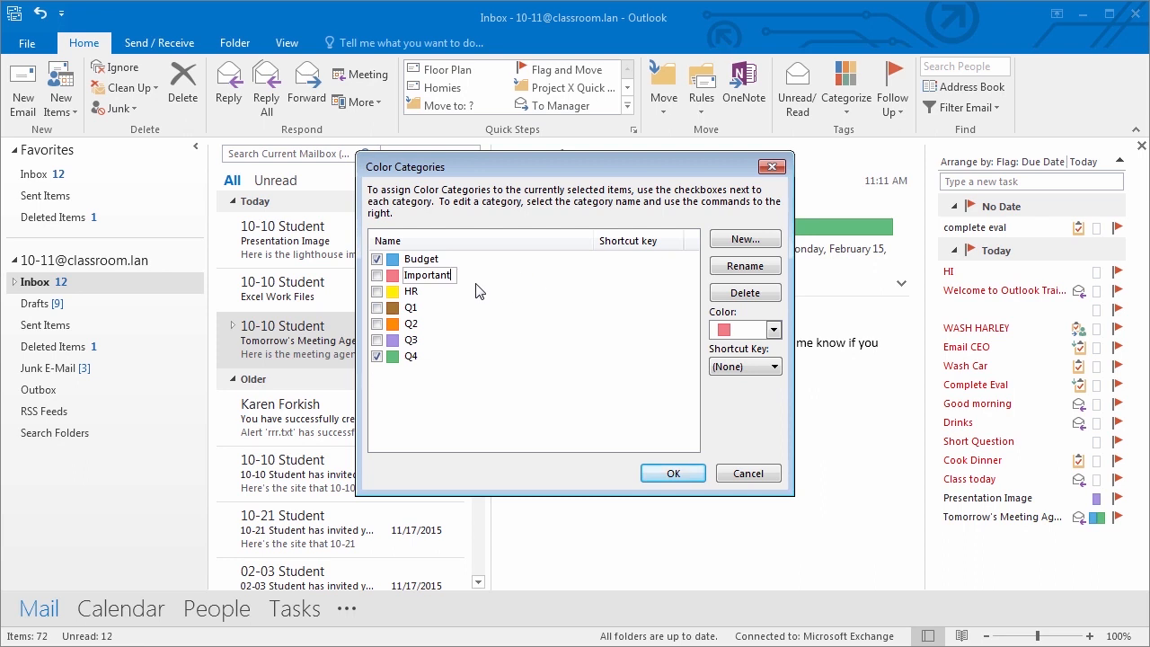
click(766, 368)
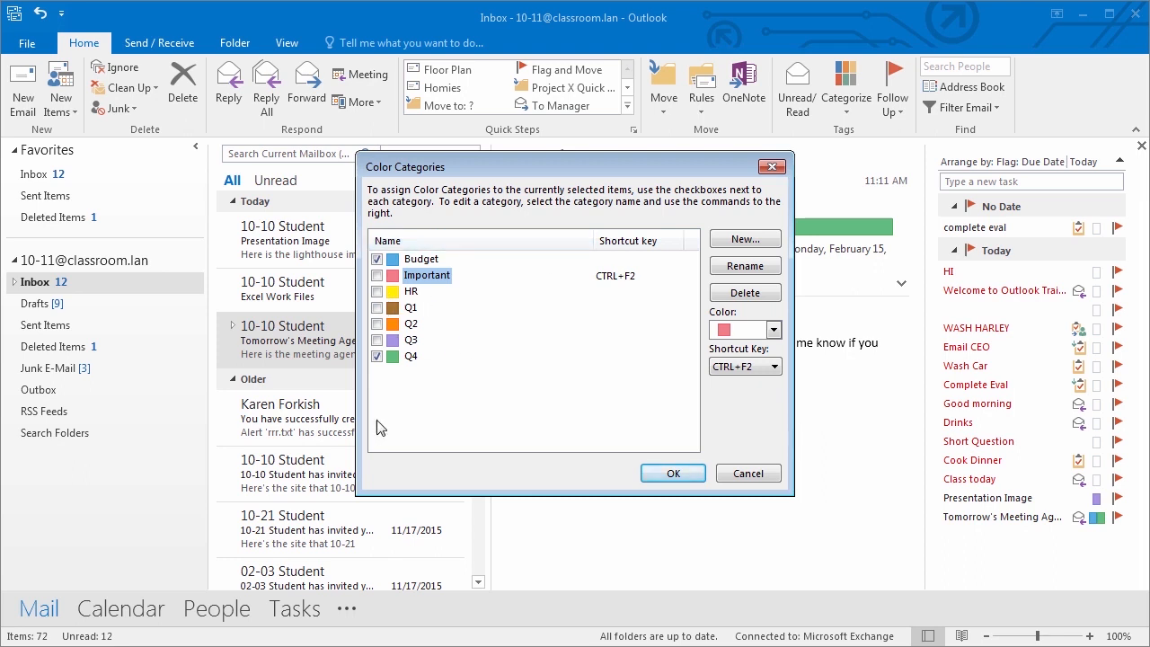
- Cancel a new category without creating it and save the category changes with OK
click(760, 244)
click(537, 329)
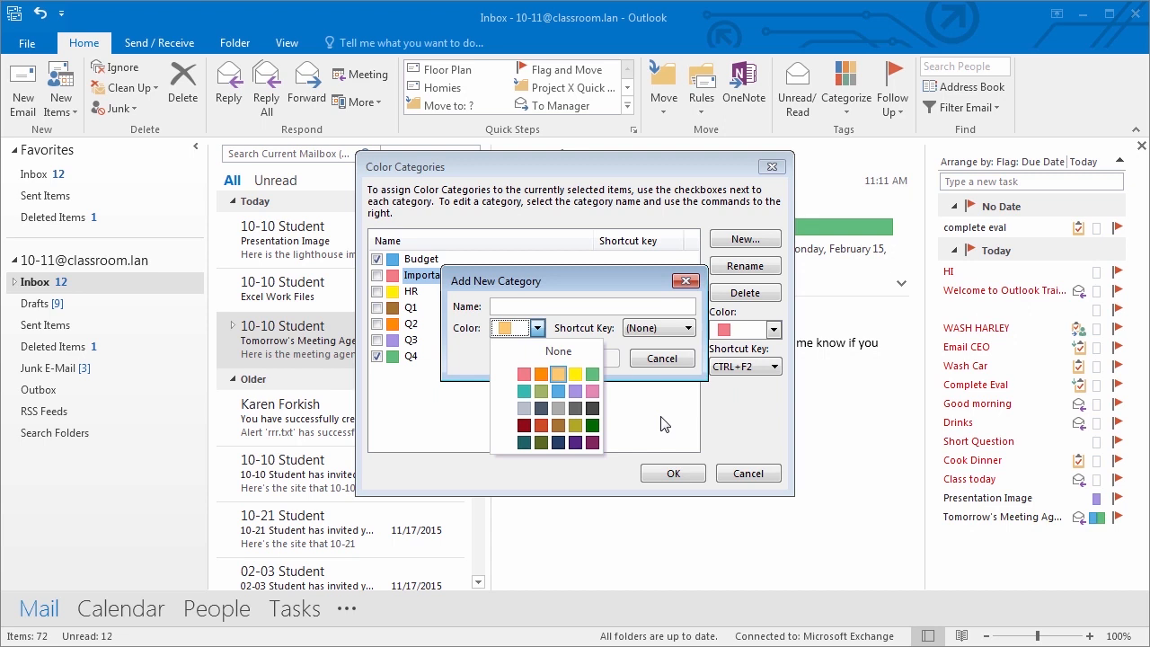
click(465, 346)
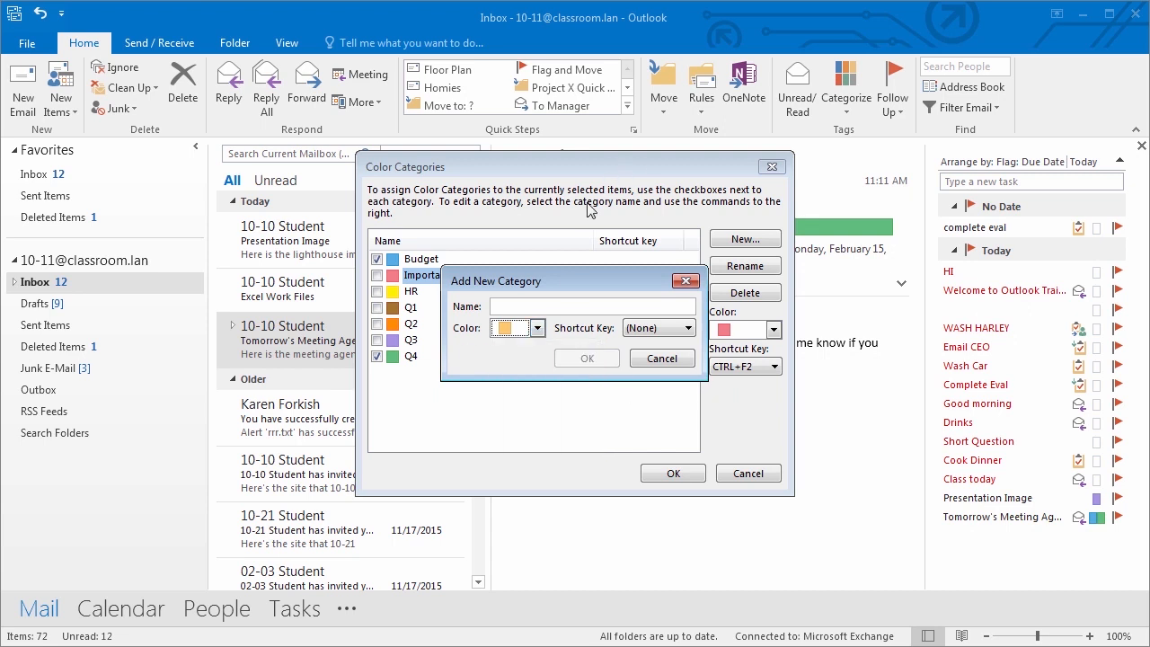
click(684, 281)
click(672, 473)
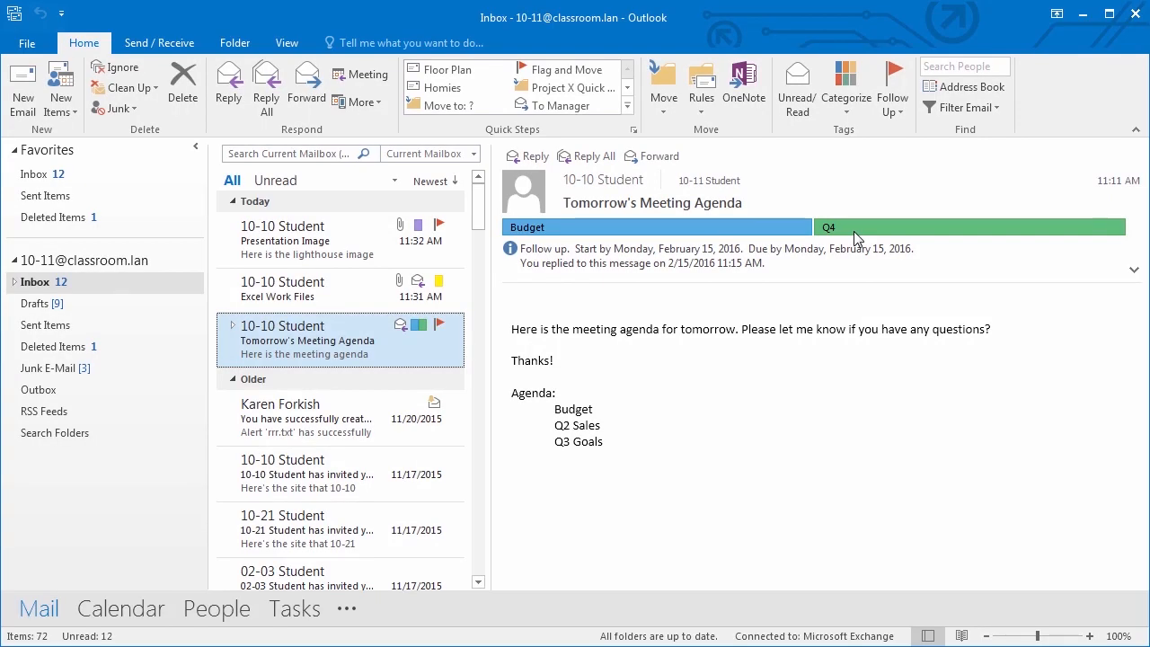
- In All Categories, add a Teal category named 'Emails from Boss' and view its shortcut key choices
click(845, 94)
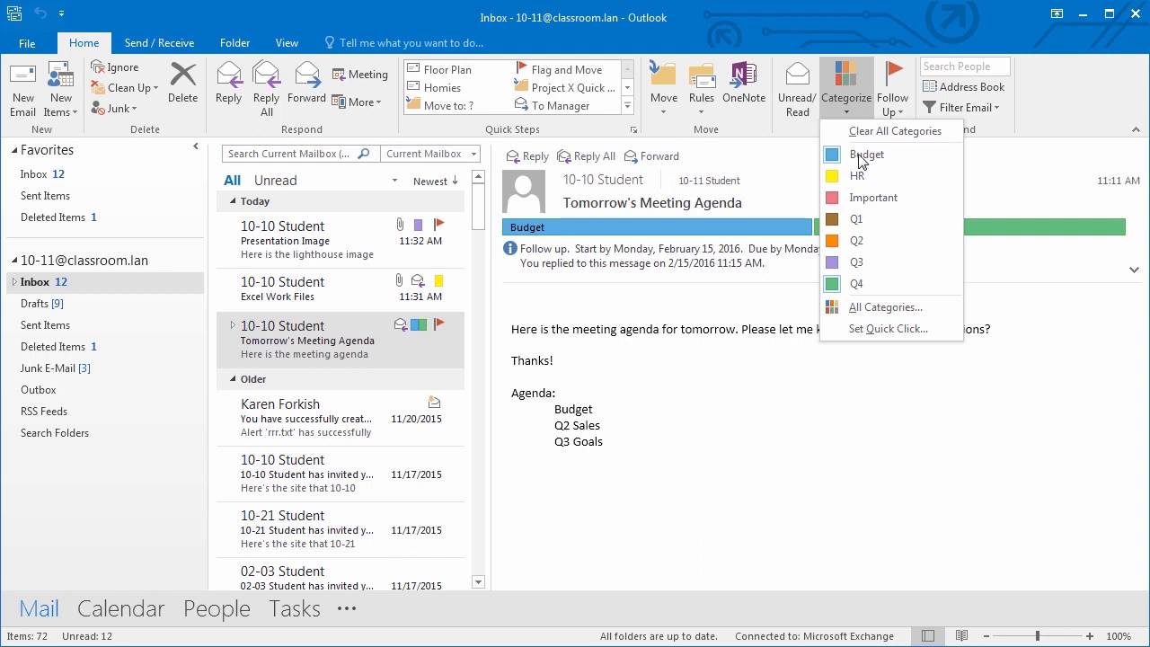
click(884, 307)
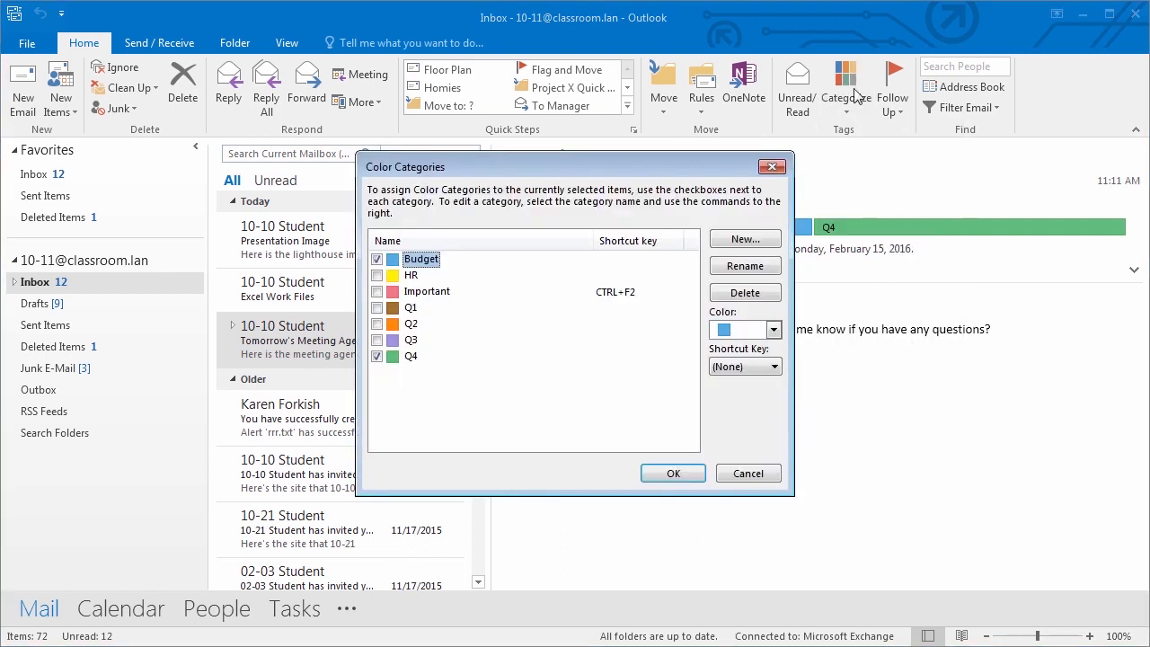
click(760, 244)
click(538, 329)
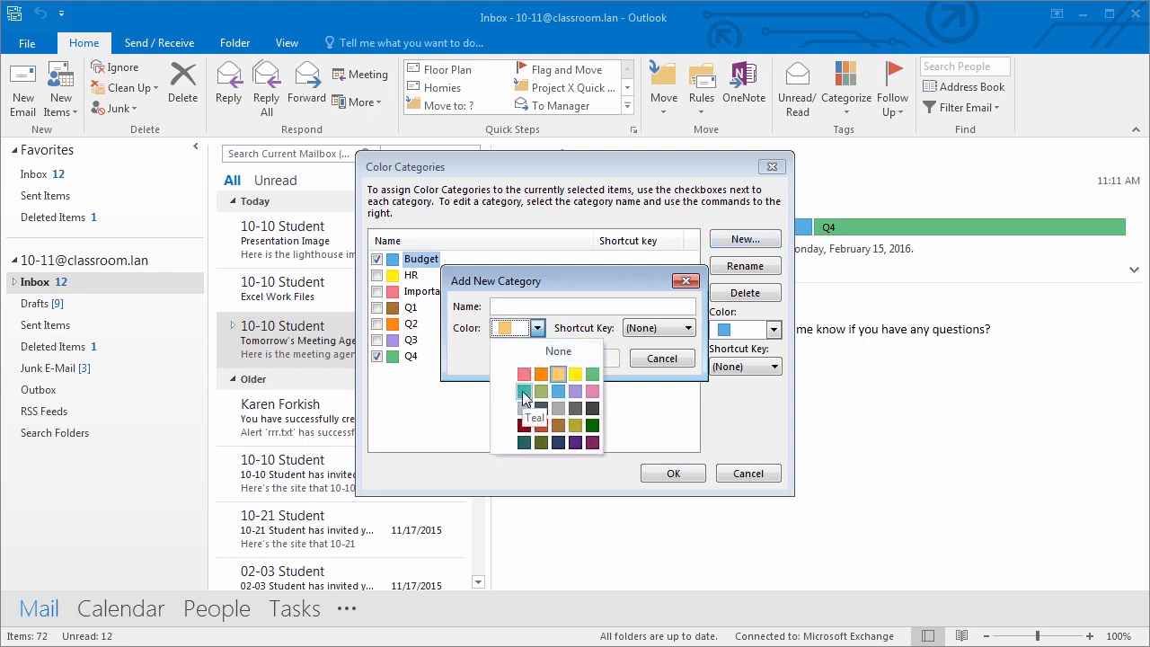
click(524, 391)
click(509, 306)
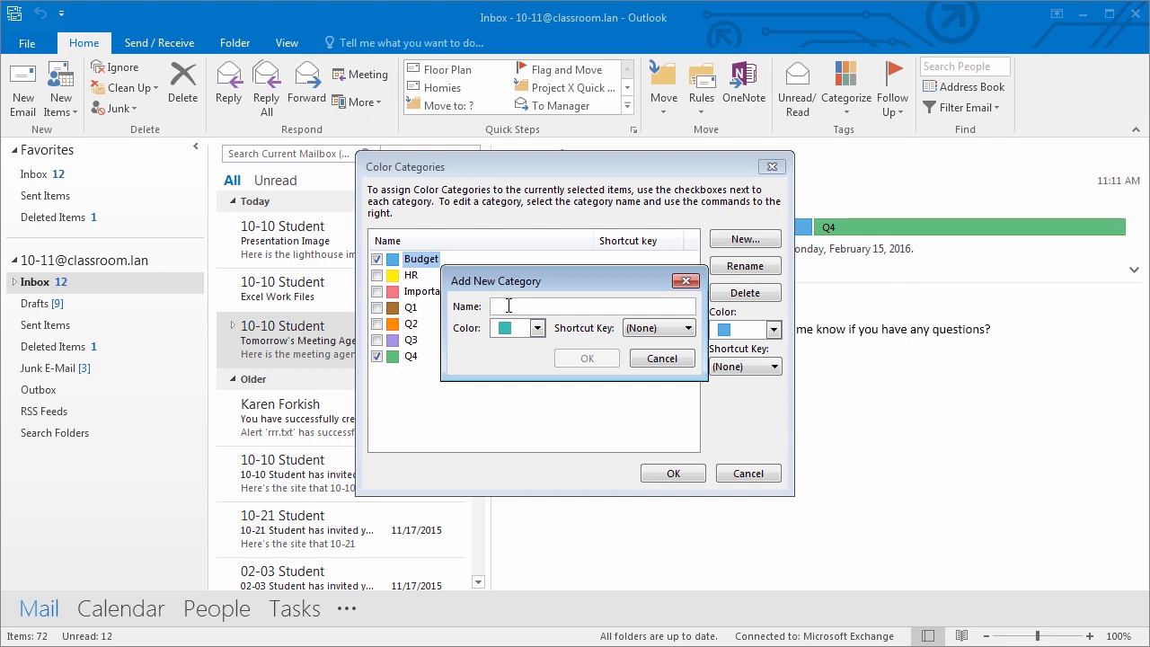
text(Emails from Boss)
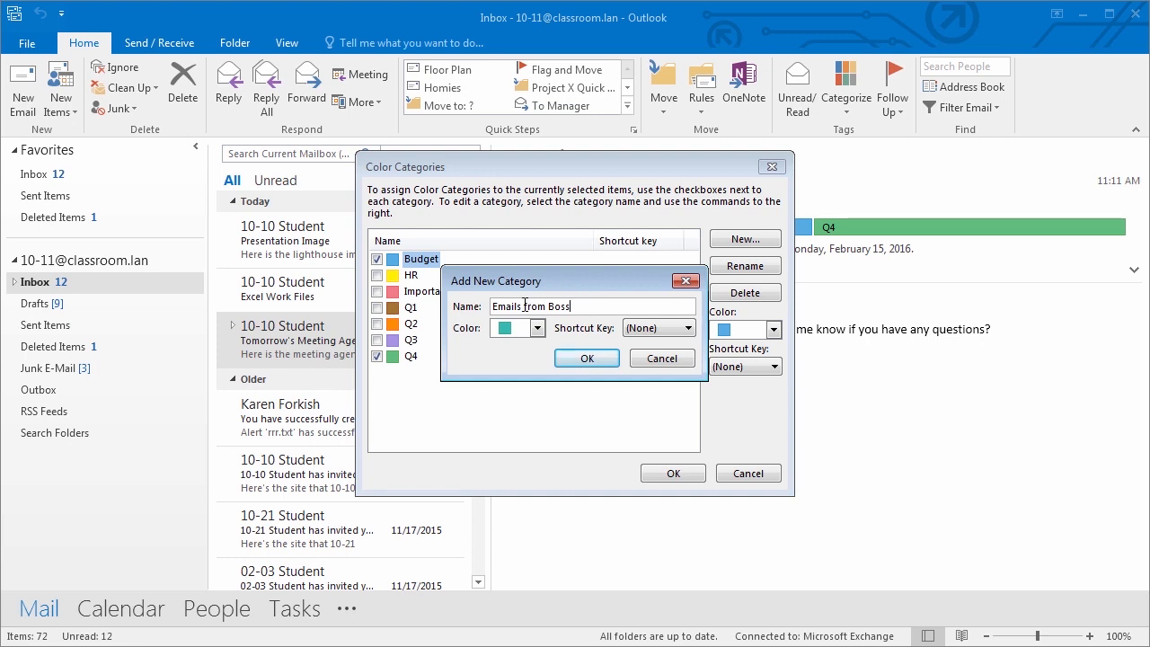
click(584, 358)
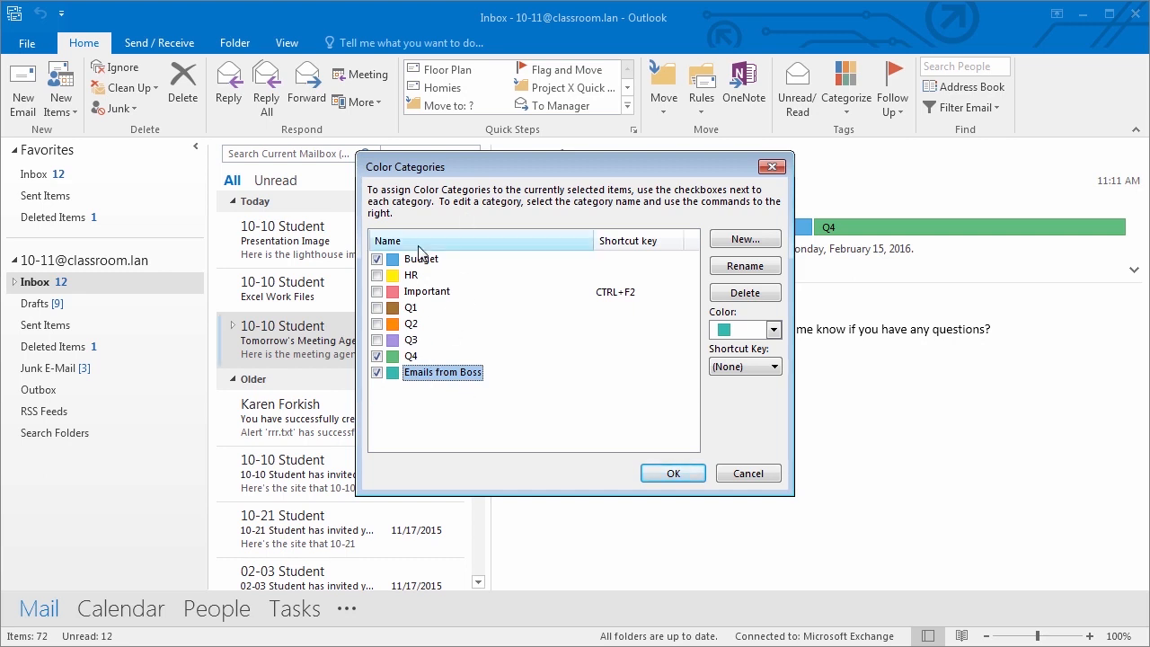
click(774, 367)
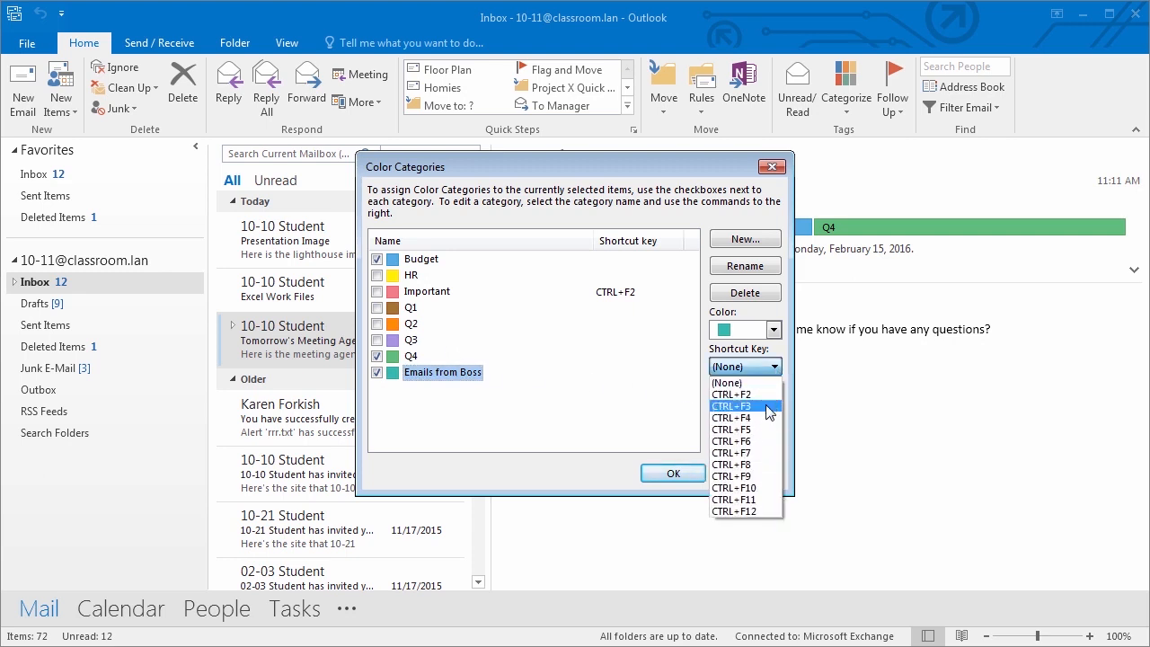
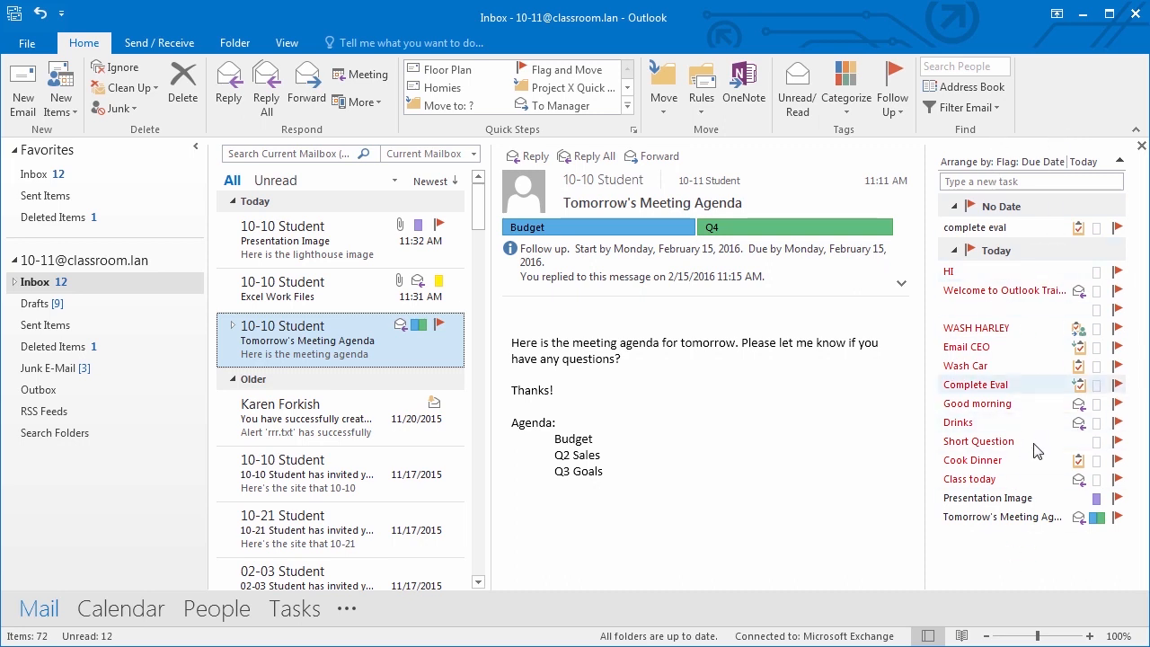
- Show the Calendar and People panes on the To-Do Bar
mouse_move(308, 618)
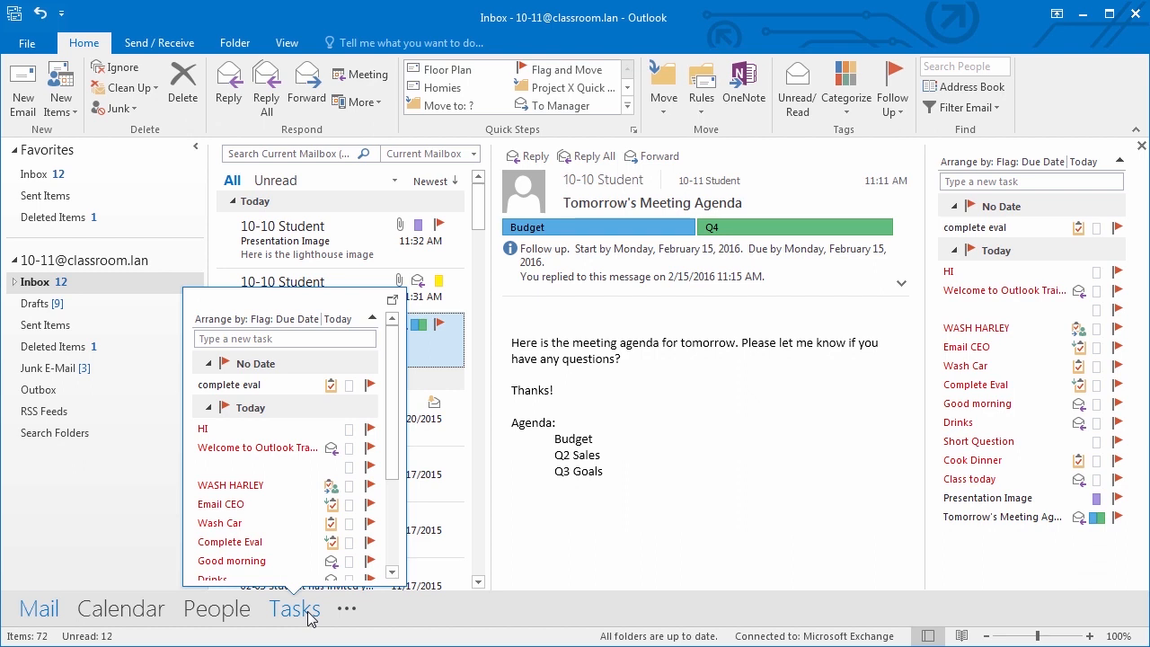
click(288, 45)
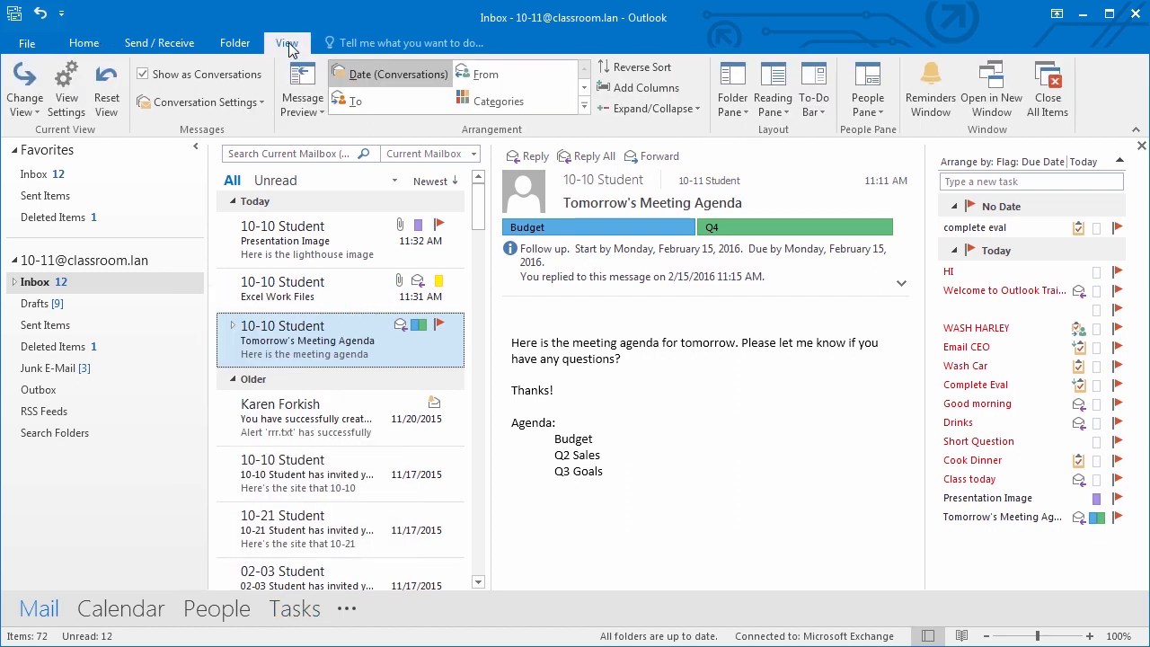
click(826, 115)
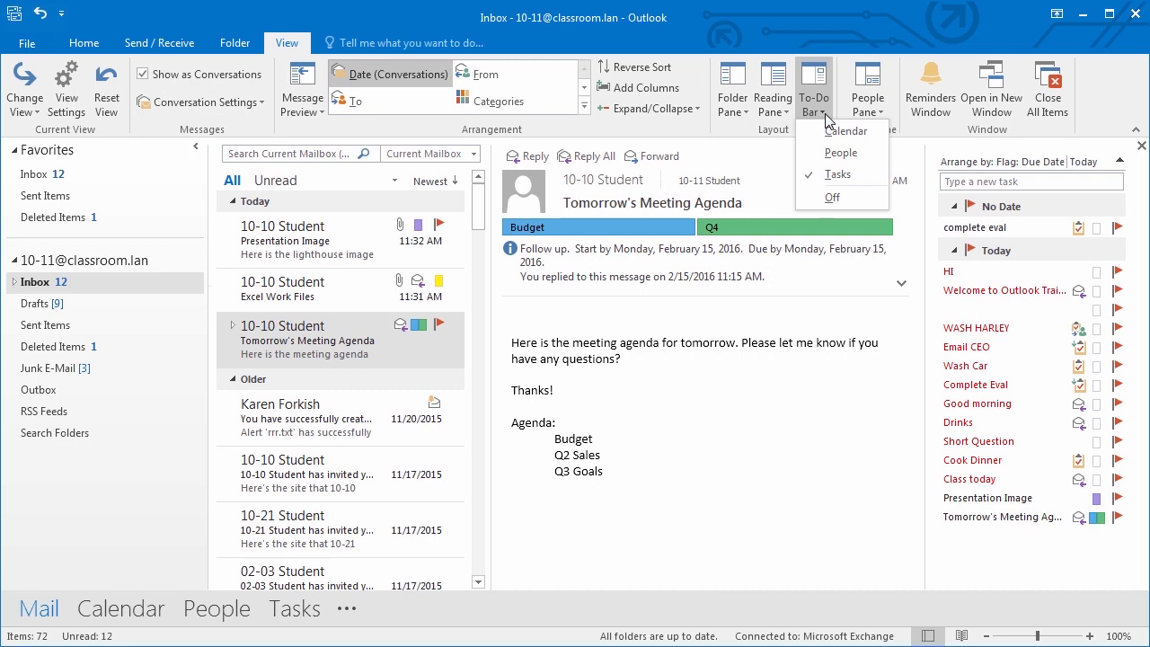
click(842, 131)
click(814, 103)
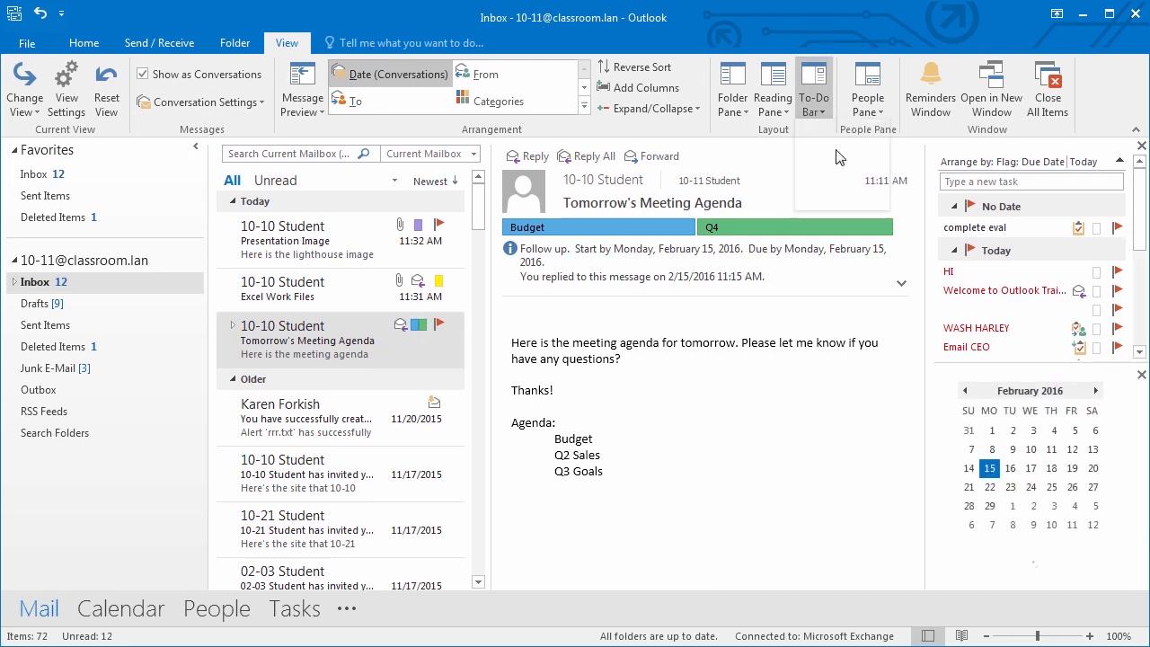
click(837, 152)
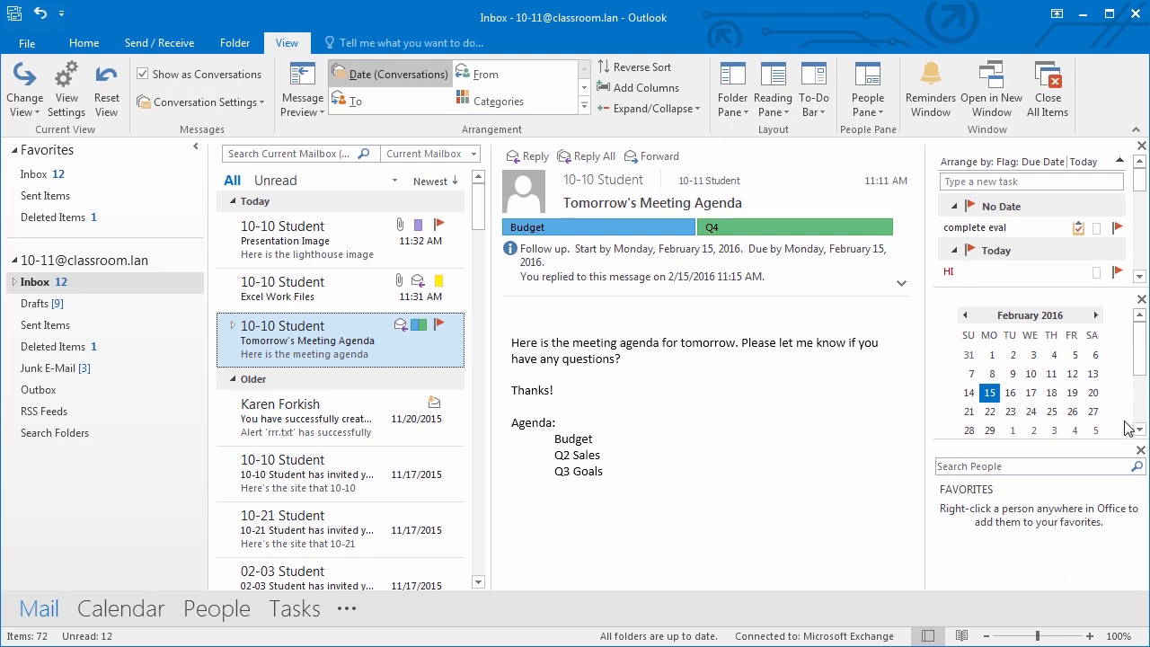
- Close the Tasks, Calendar and People panes so the reading area widens
click(818, 111)
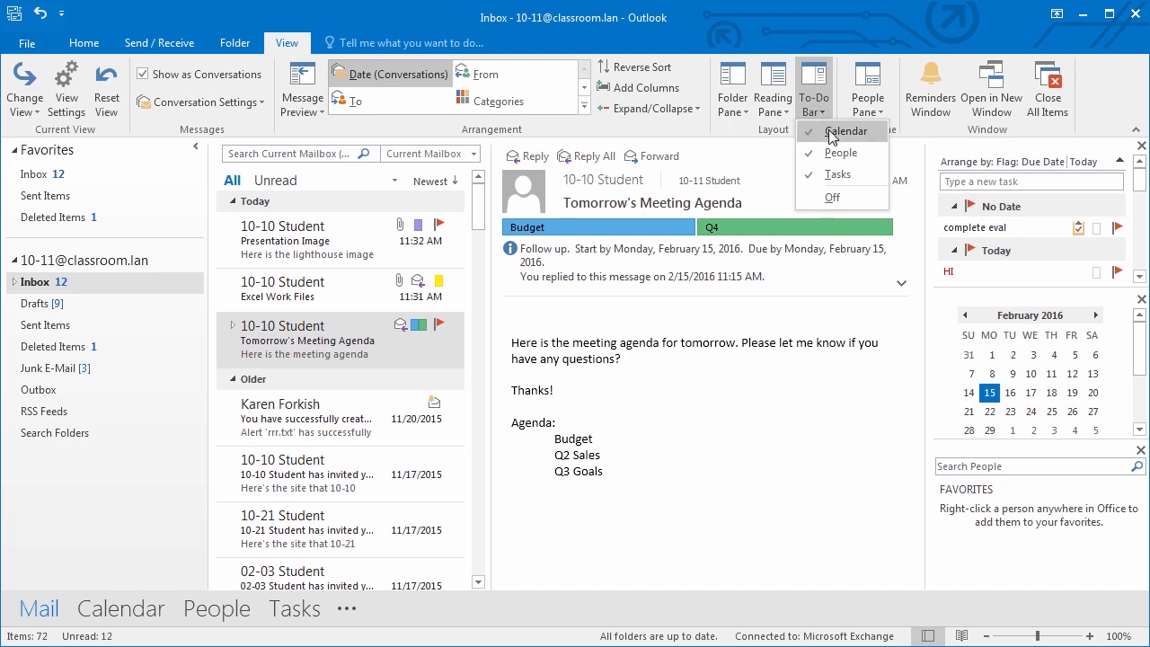
click(1141, 146)
click(1140, 146)
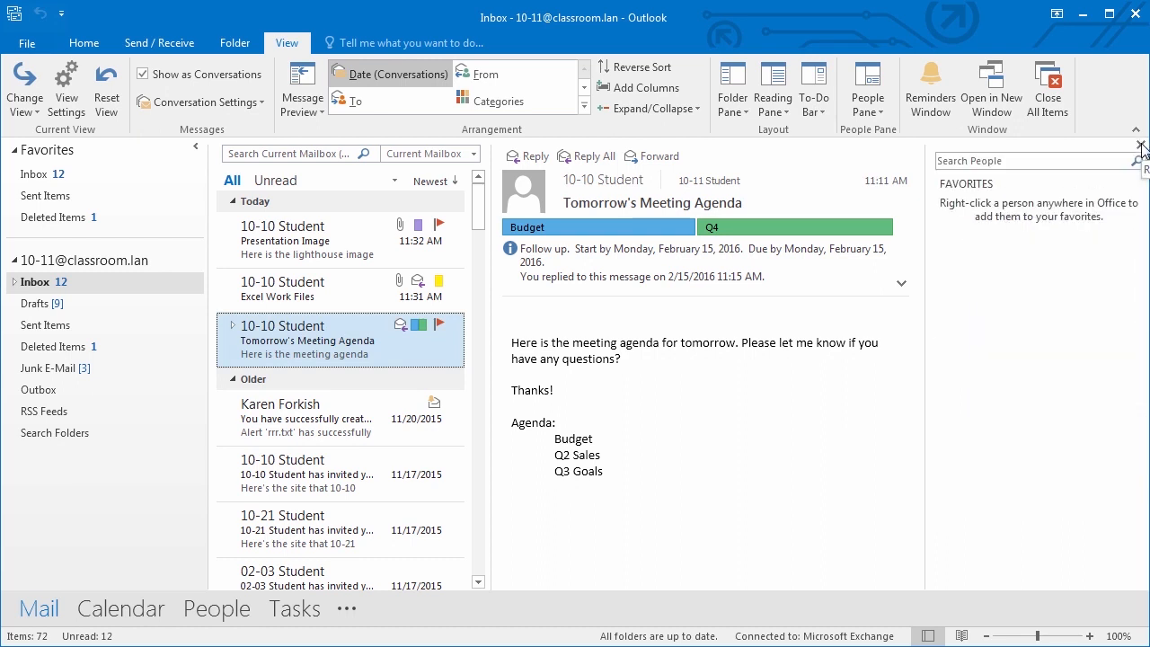
click(1141, 147)
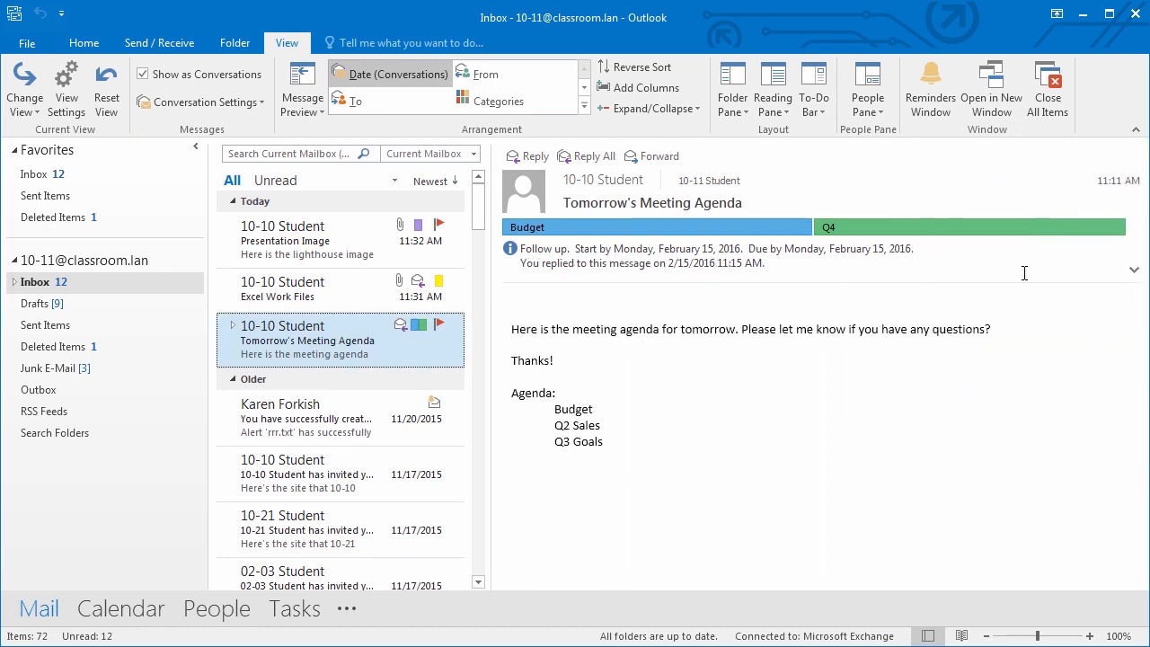
click(808, 111)
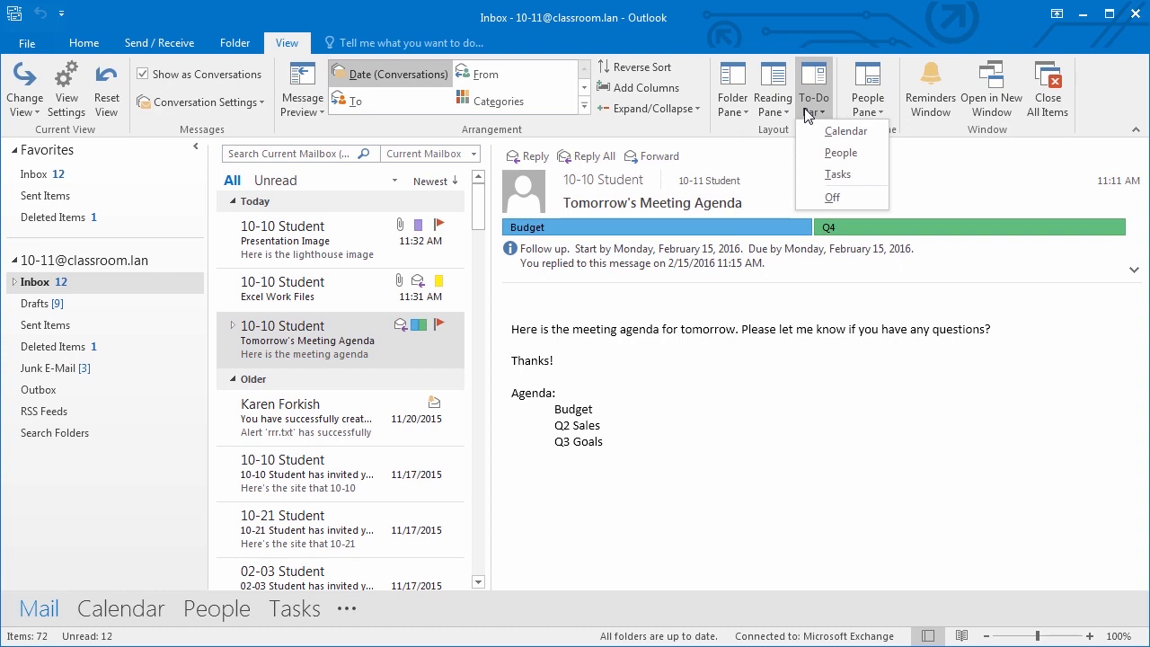
- Show the month calendar on the To-Do Bar and view February 17 in Day view
click(845, 134)
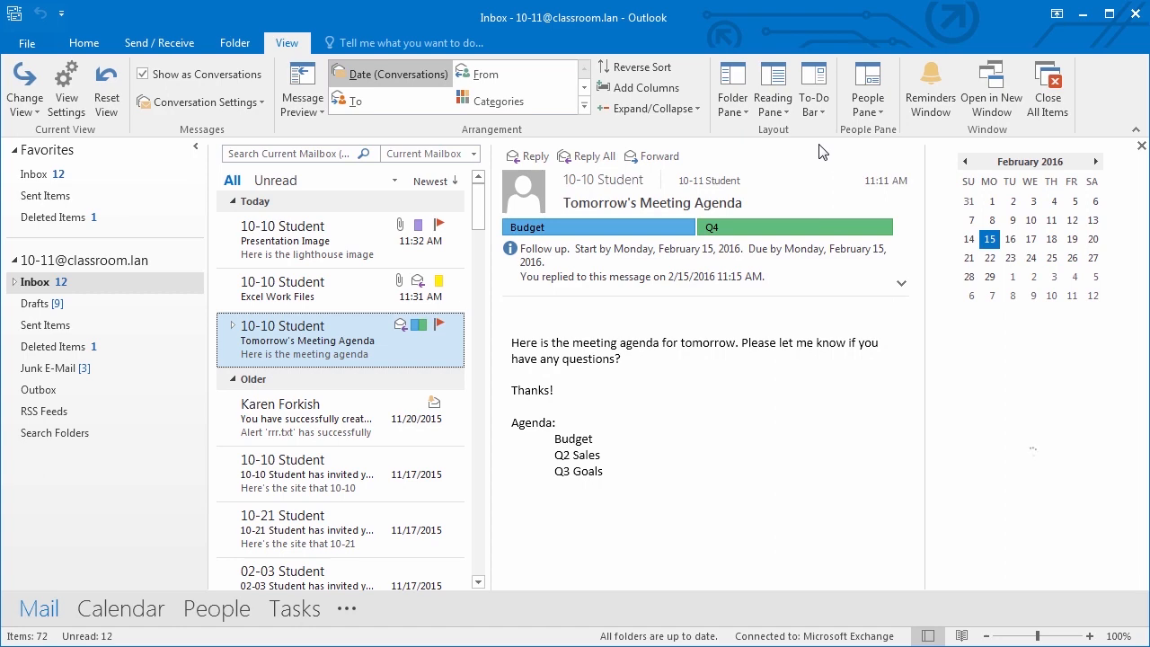
click(1031, 241)
double_click(1030, 240)
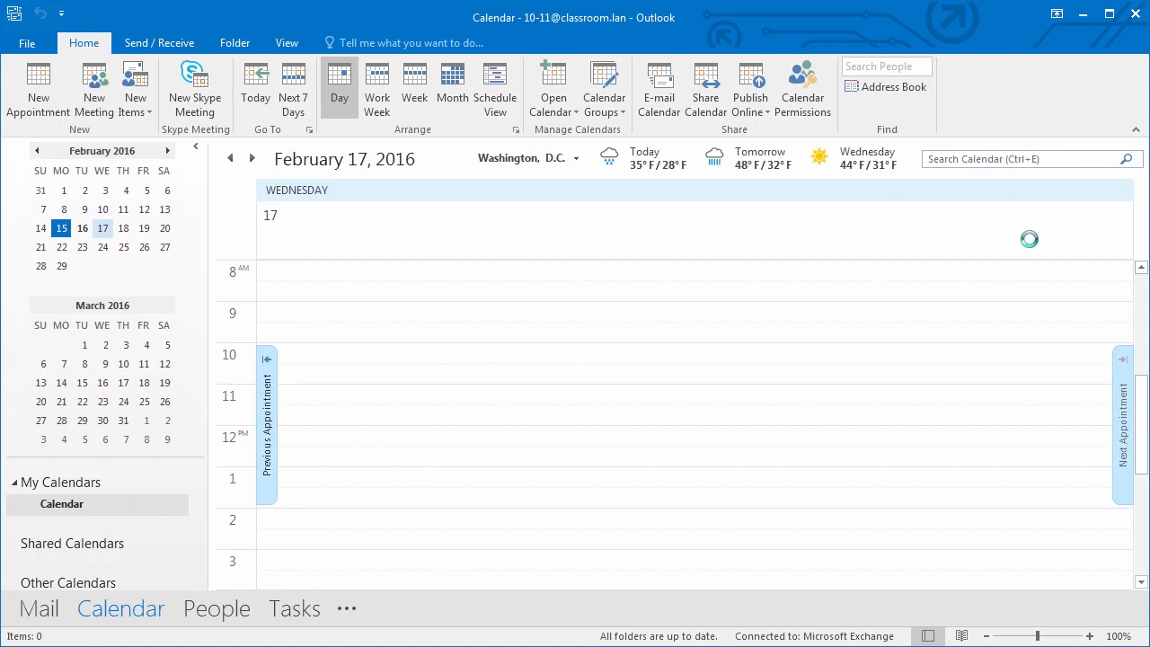
click(42, 609)
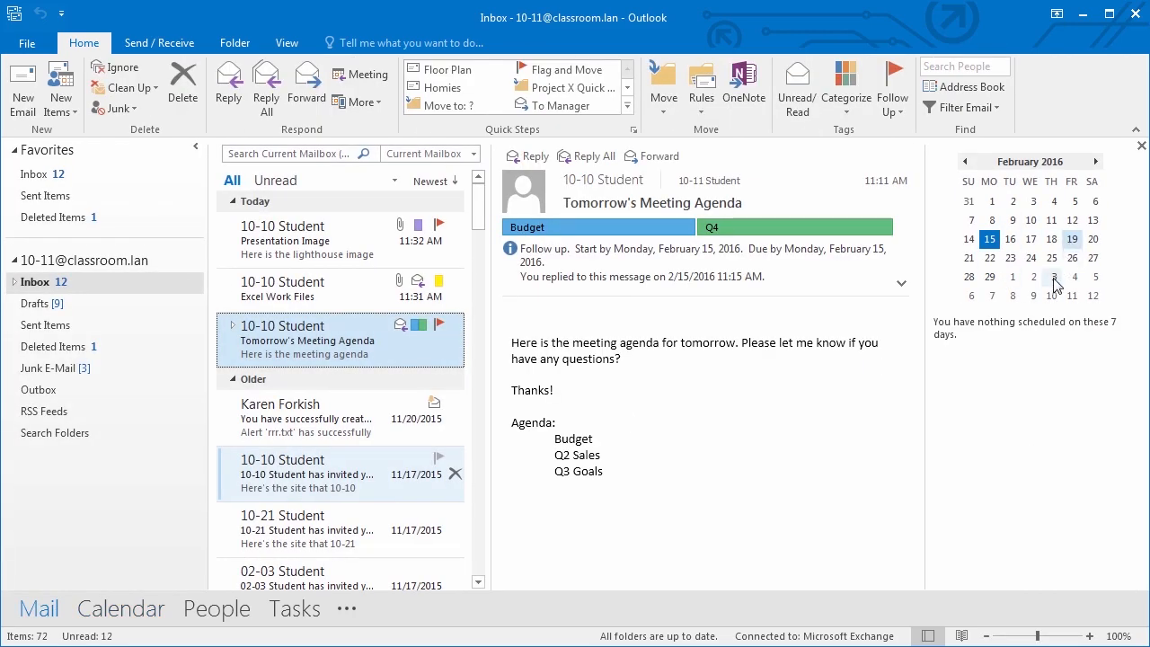
- Check March 29 in Day view at the 12 PM slot, then return to Mail
click(1013, 277)
click(1012, 277)
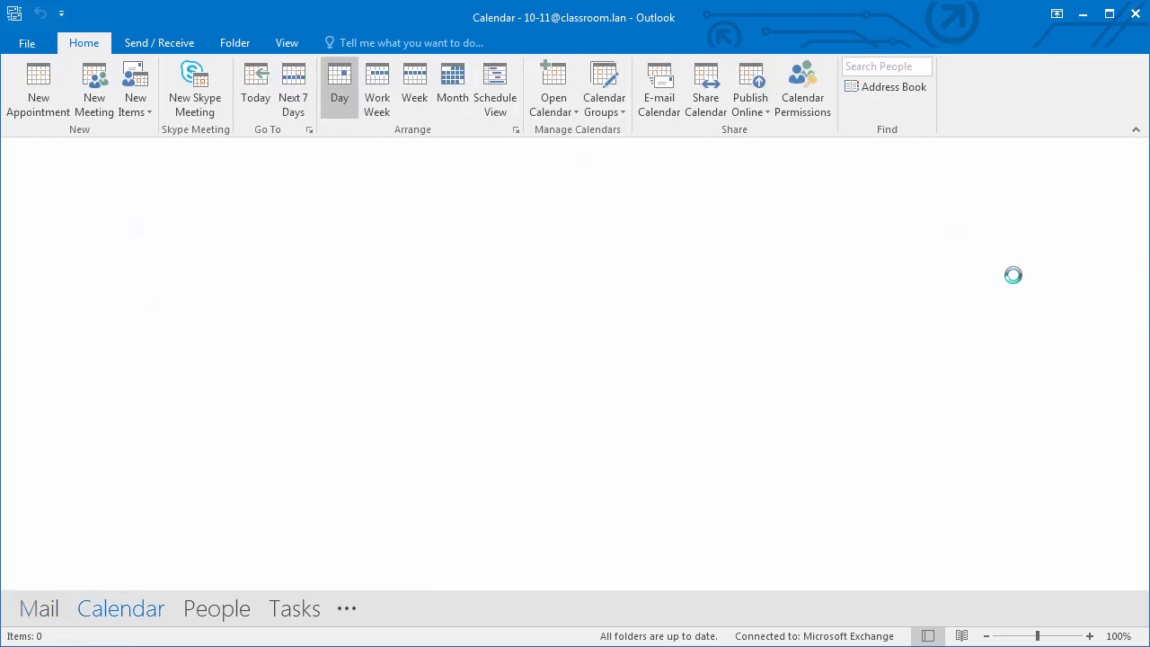
click(333, 440)
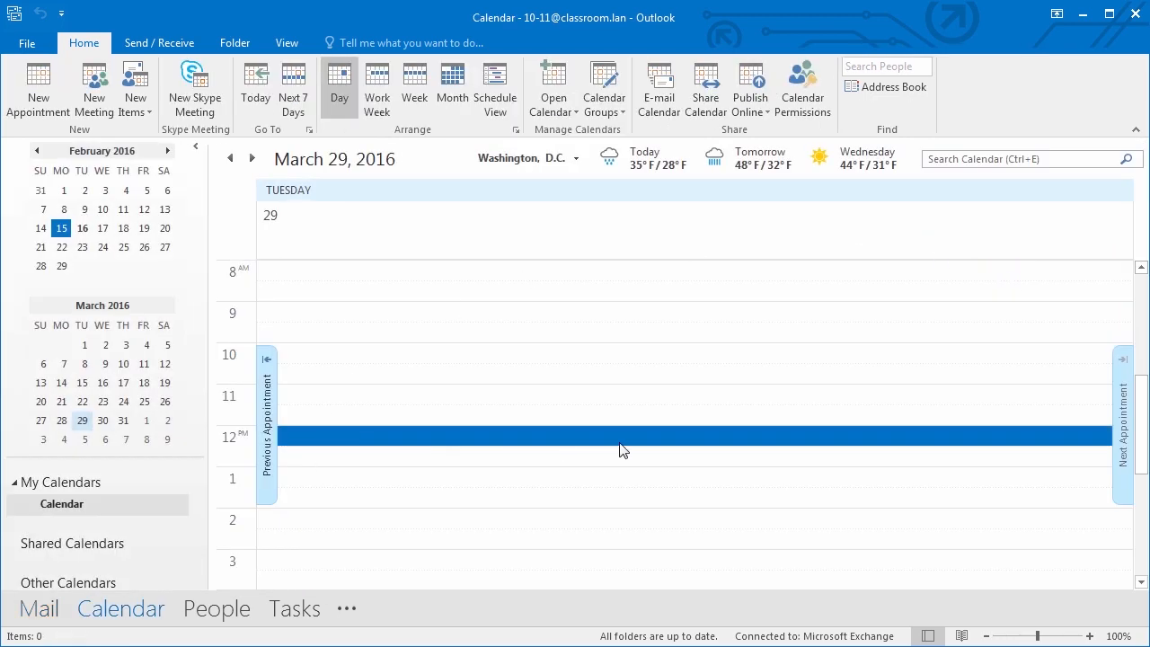
click(35, 611)
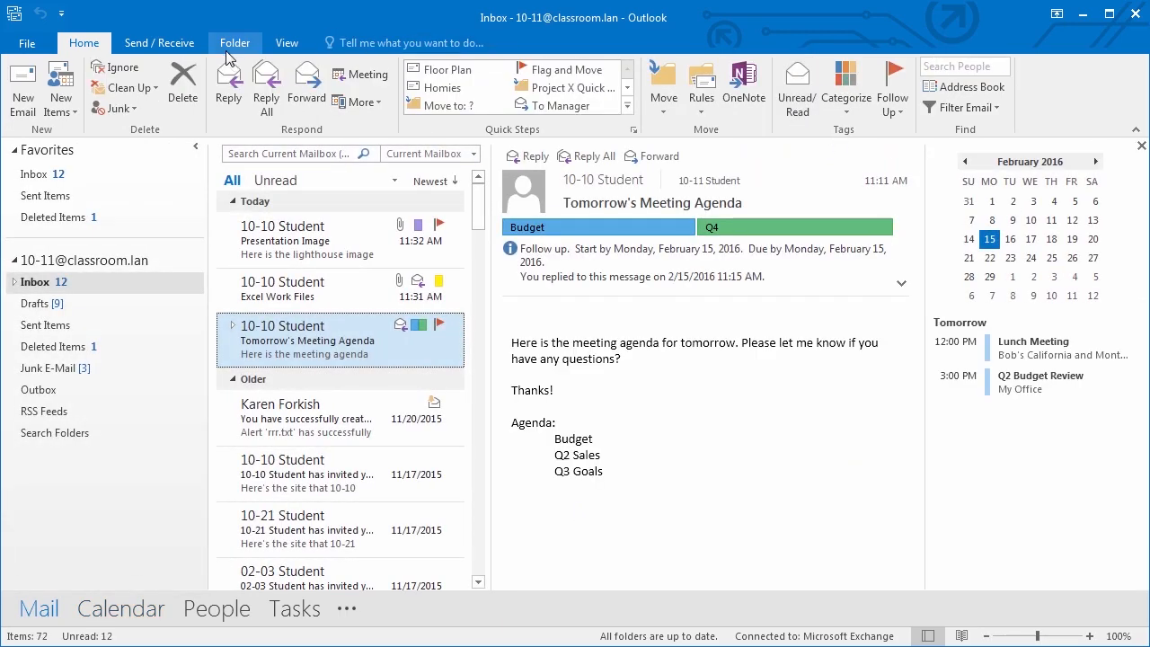
click(281, 34)
- Add the People and Tasks panes to the To-Do Bar
click(813, 100)
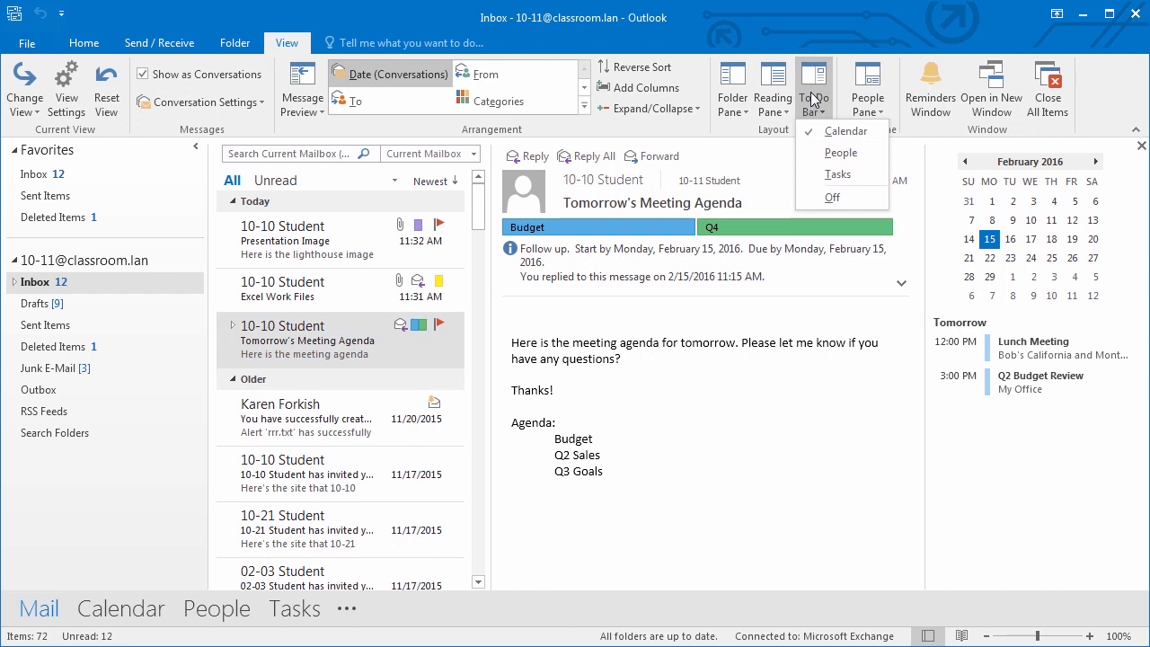
click(840, 152)
click(824, 115)
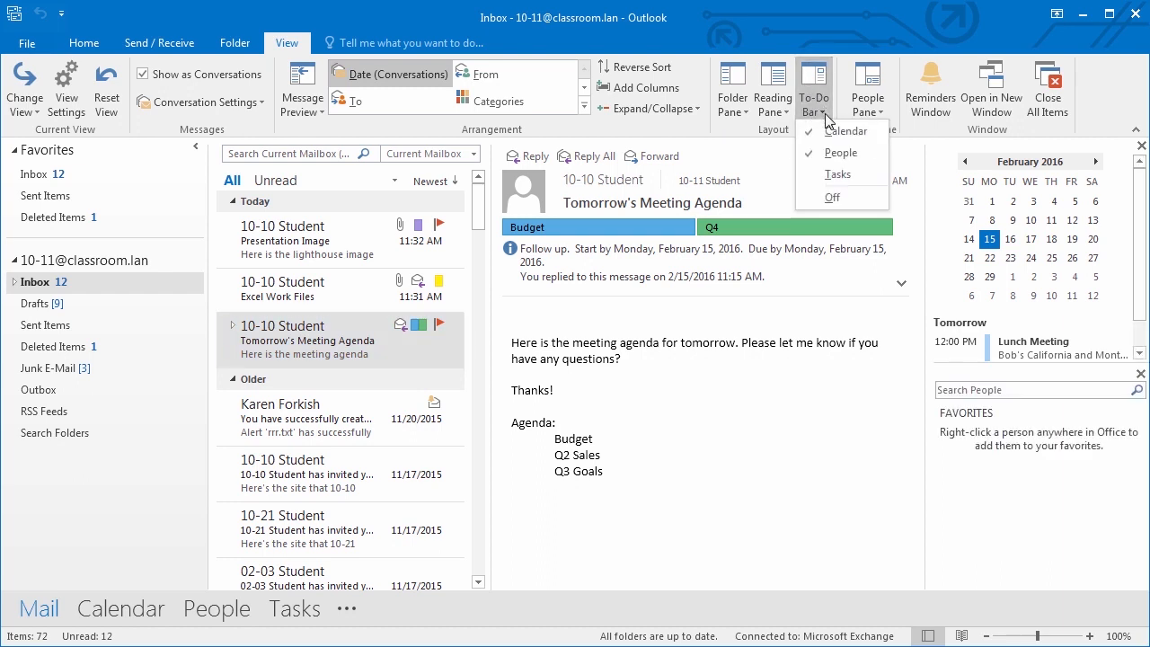
click(833, 176)
- Search People for '10-' and open 10-10 Student's contact card
click(975, 313)
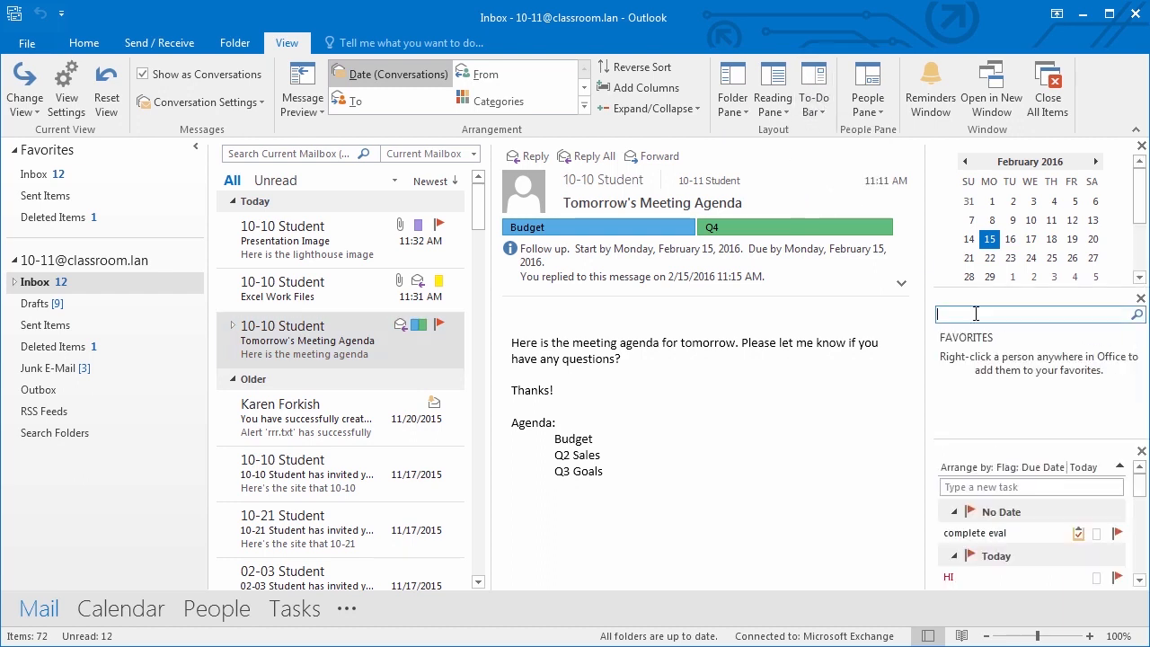
text(10-)
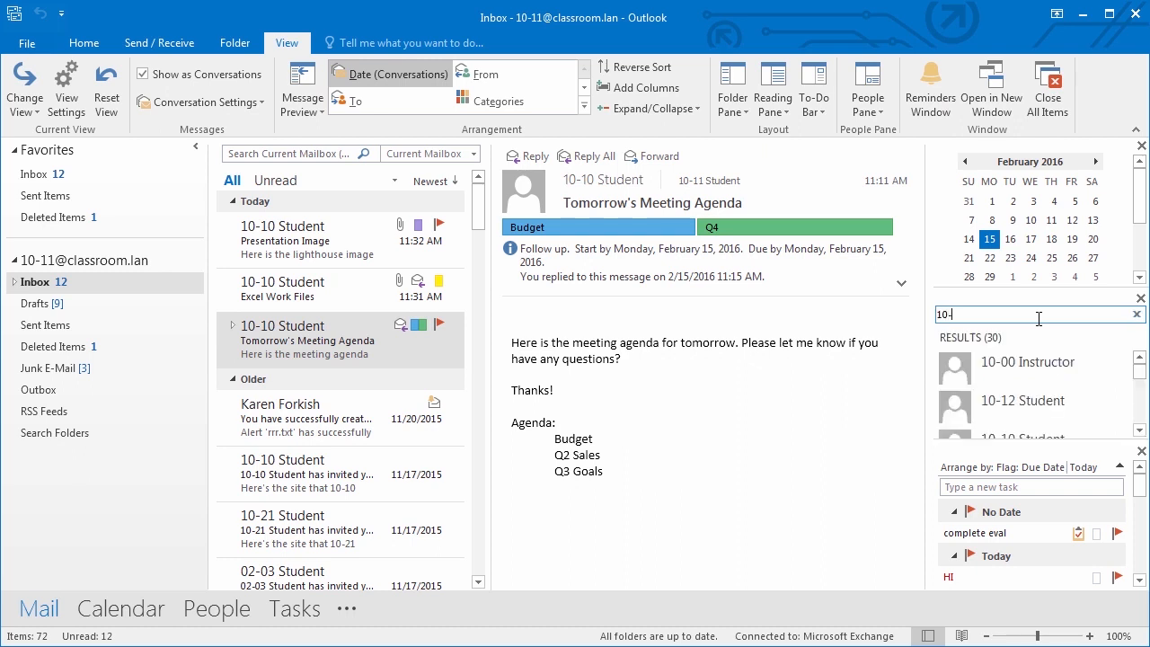
click(1139, 430)
click(1036, 420)
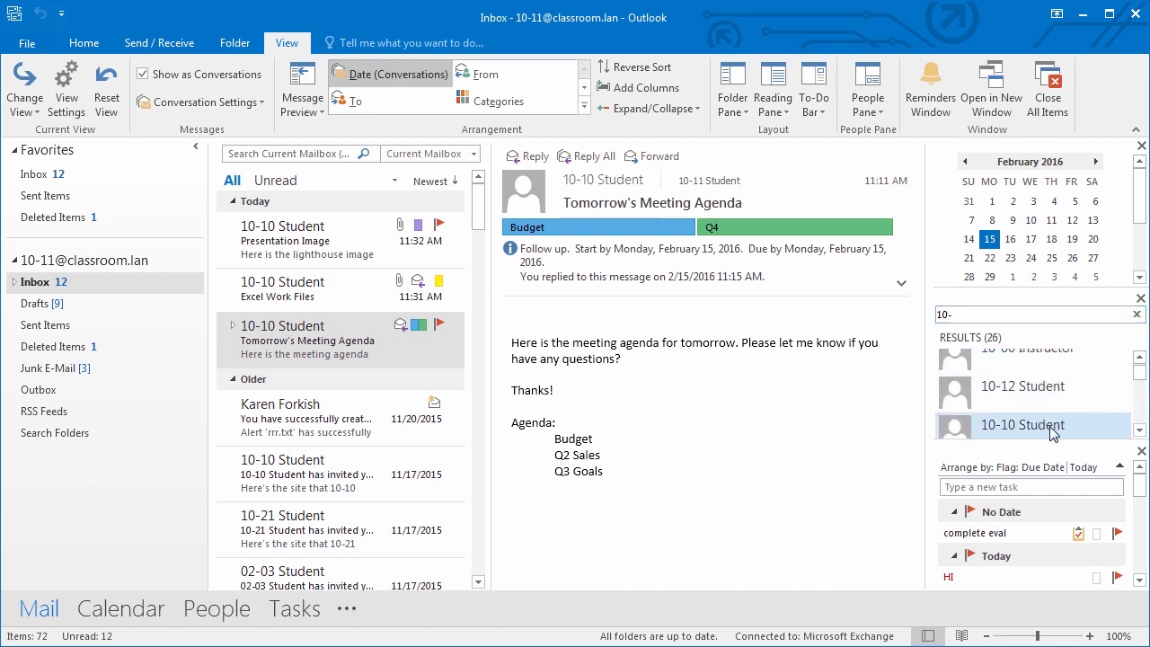
mouse_move(1053, 431)
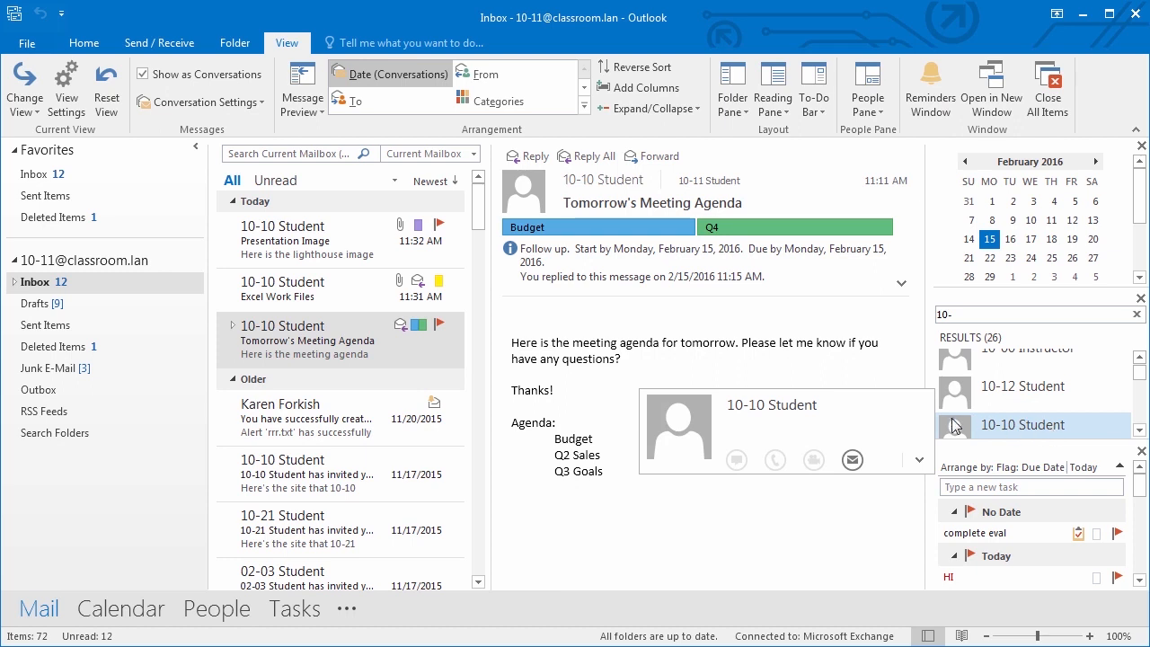
- Start an email to 10-10 Student, then close it without saving
click(851, 461)
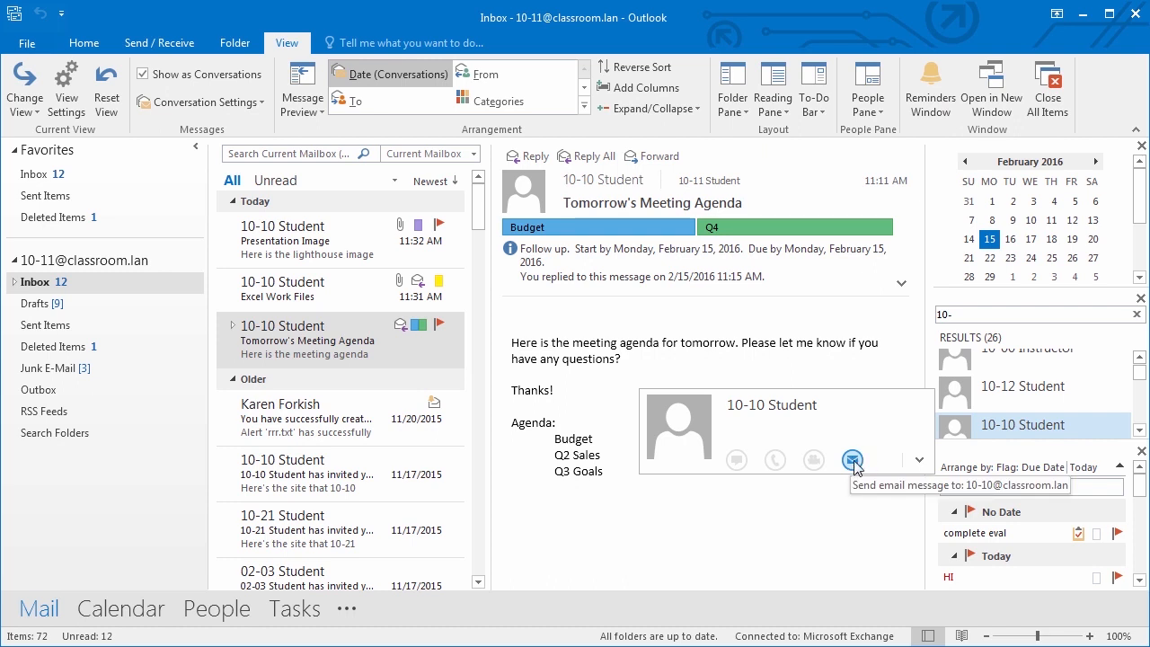
click(851, 461)
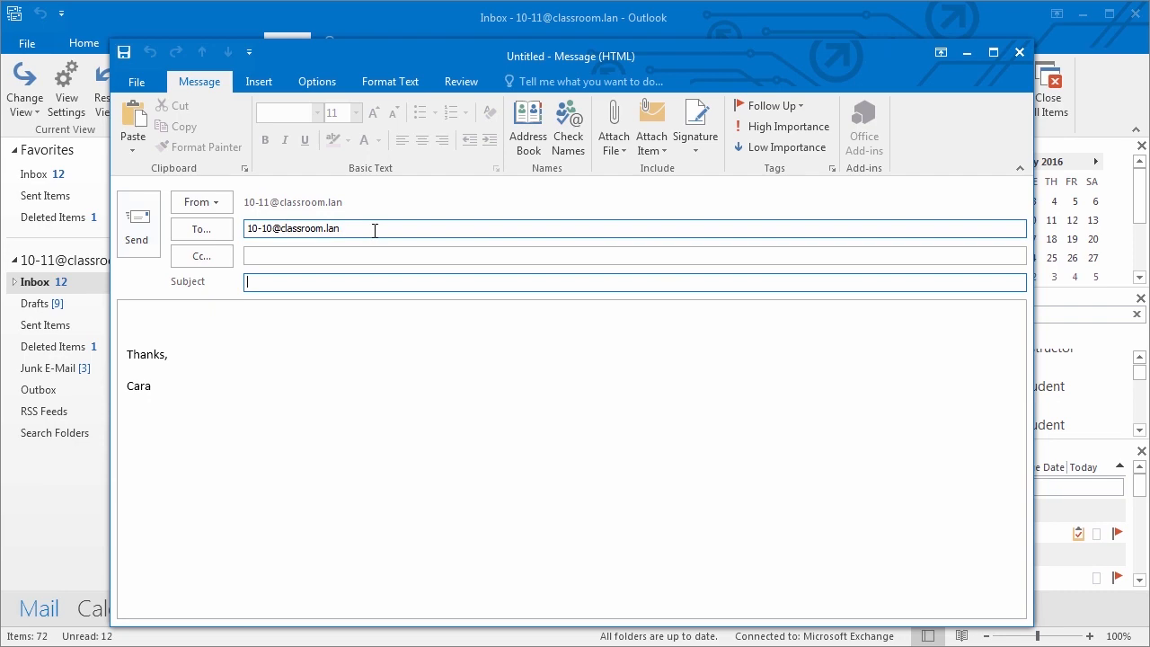
click(1019, 54)
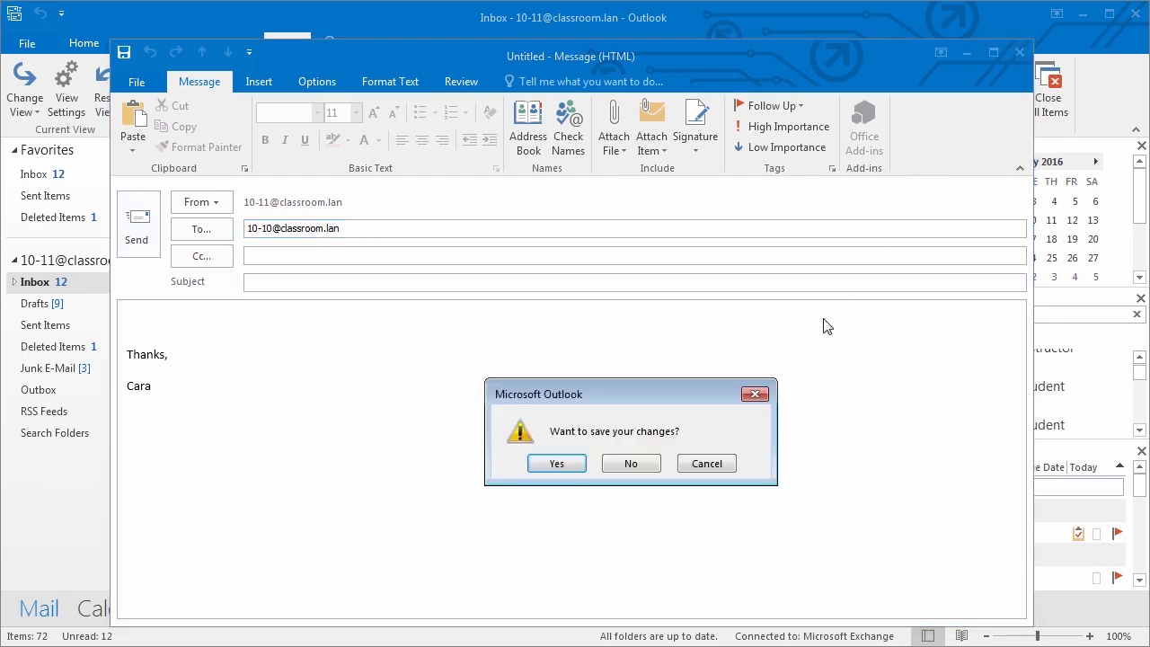
click(632, 465)
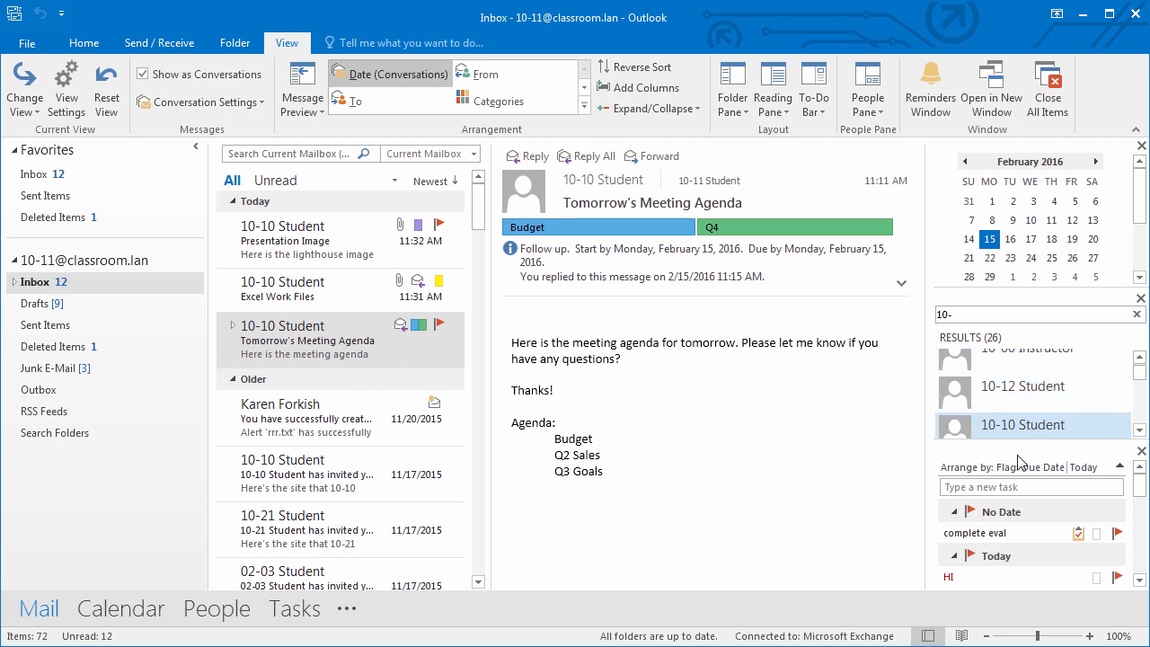
- Add the task 'schedule meeting for 2nd Quarter review' to the To-Do Bar task list
click(1048, 487)
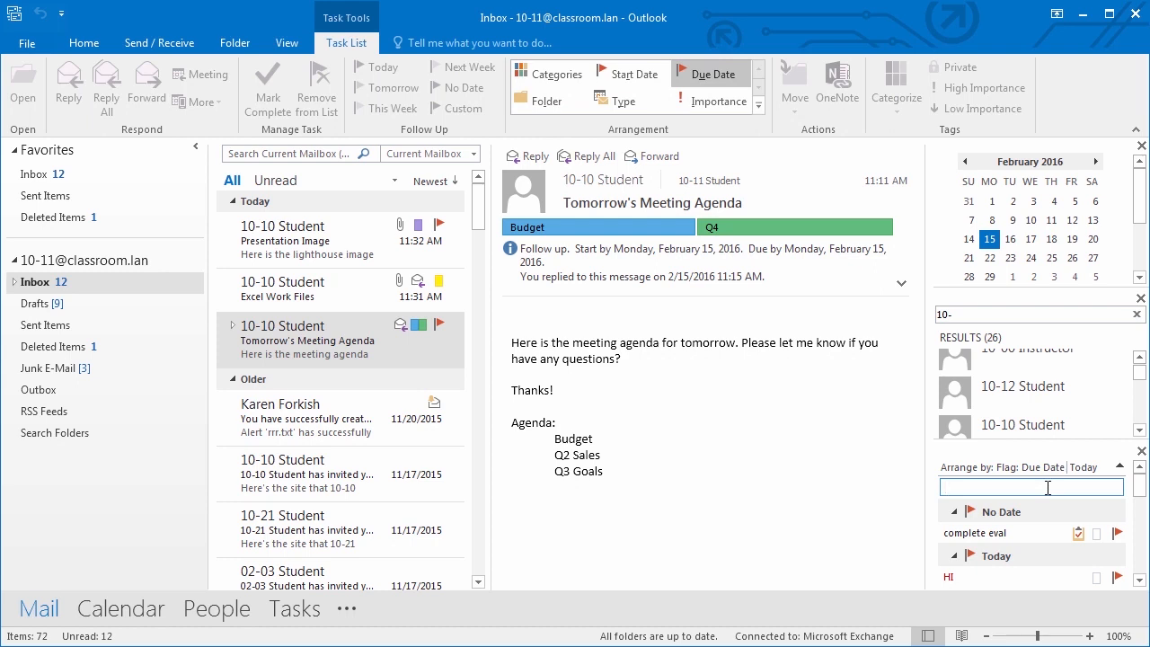
text(schedule meeting for)
text(End Quarter review)
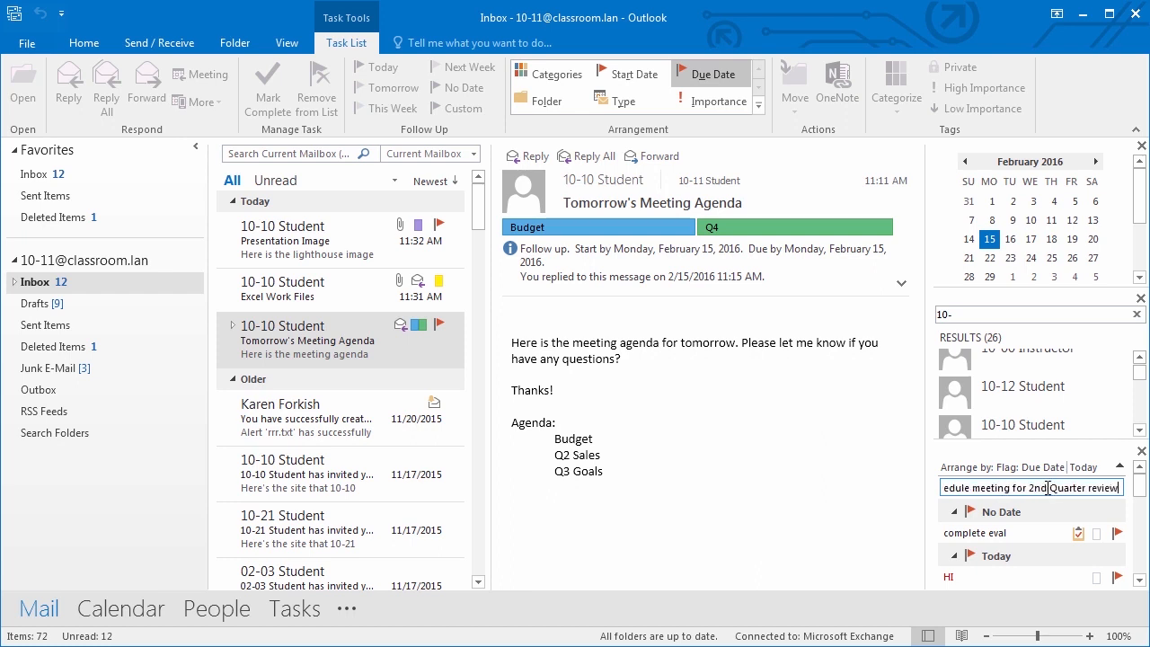
key(Return)
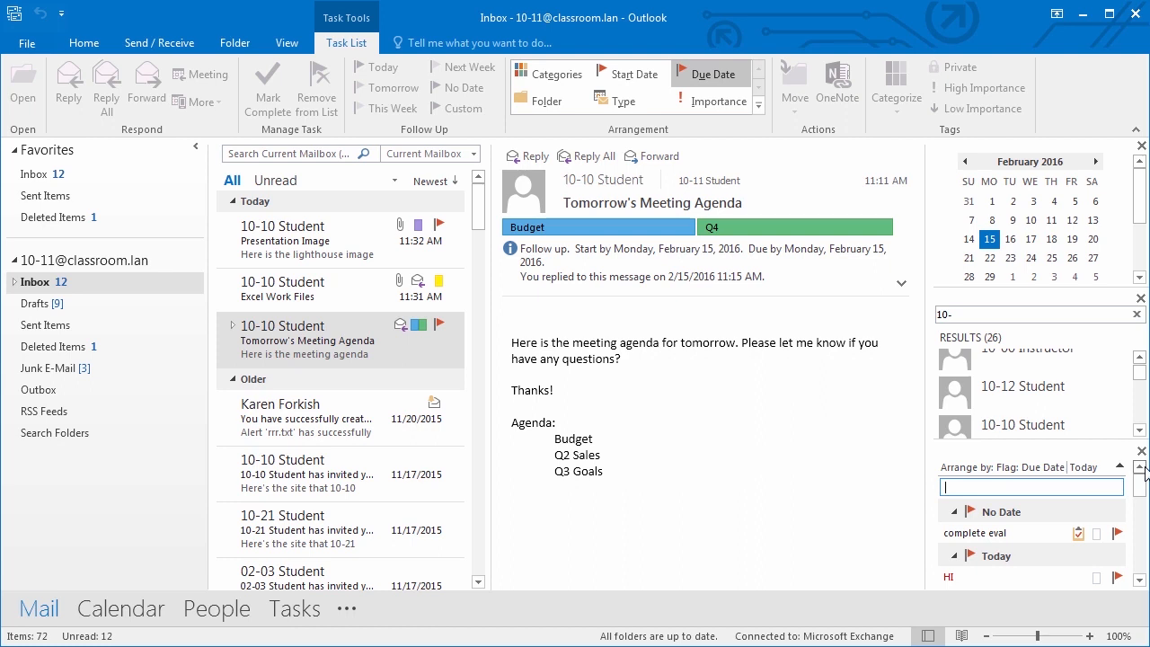
drag(1138, 485, 1139, 561)
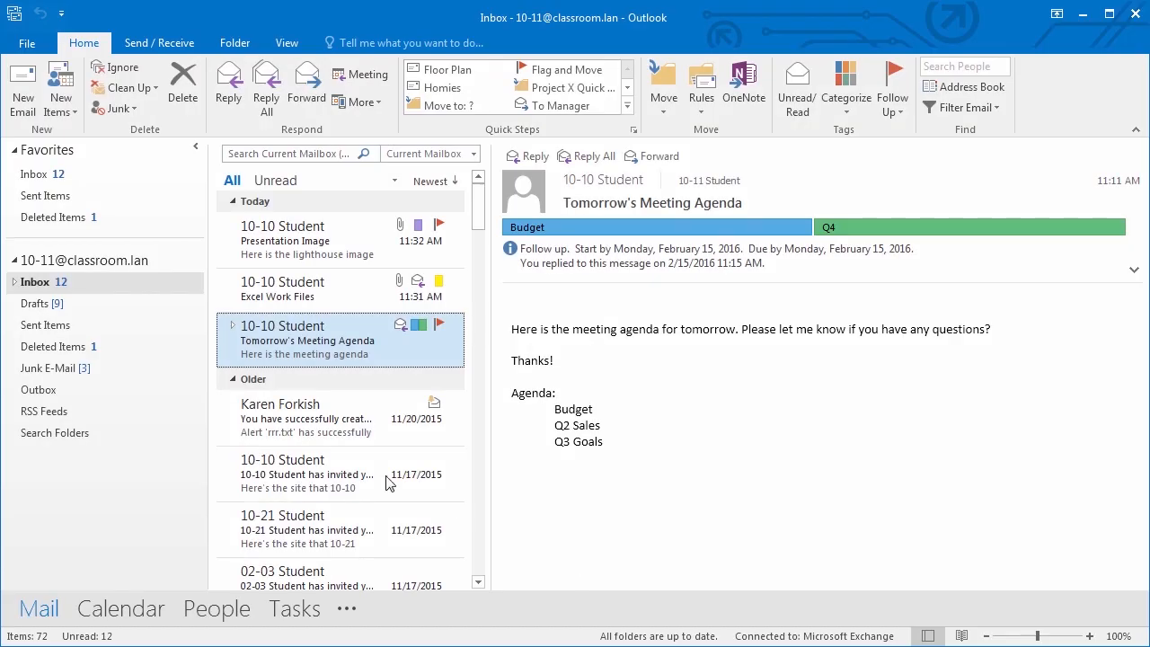
- Delete the rrr.txt alert message, open Tomorrow's Meeting Agenda, and go to File backstage
click(293, 435)
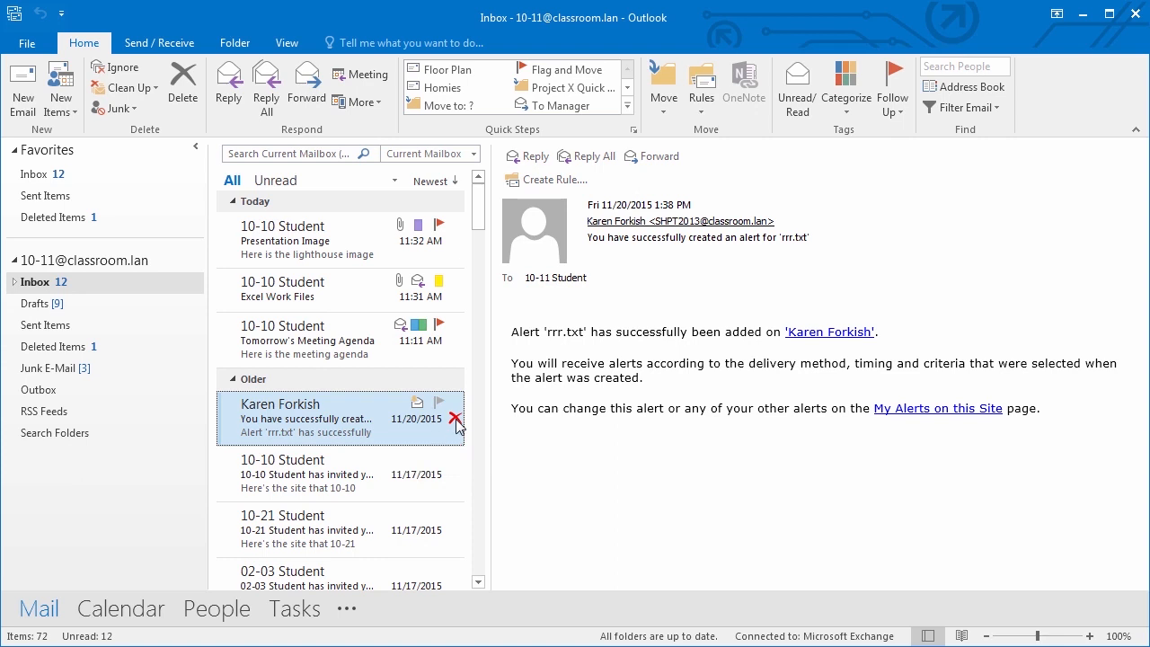
click(456, 419)
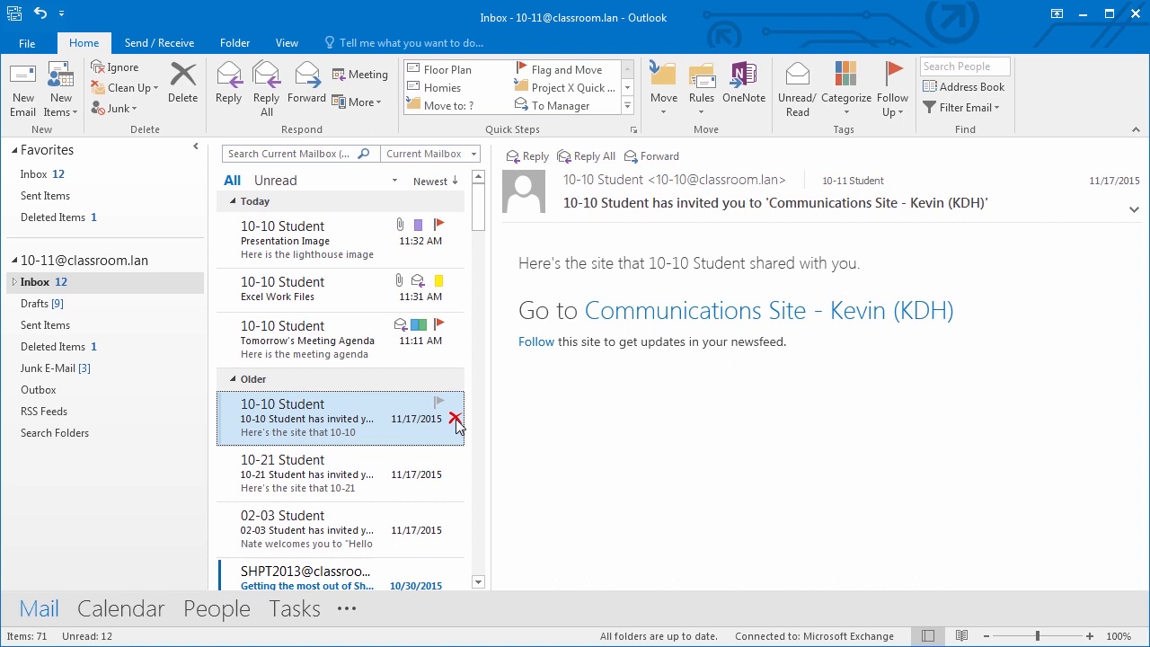
click(326, 357)
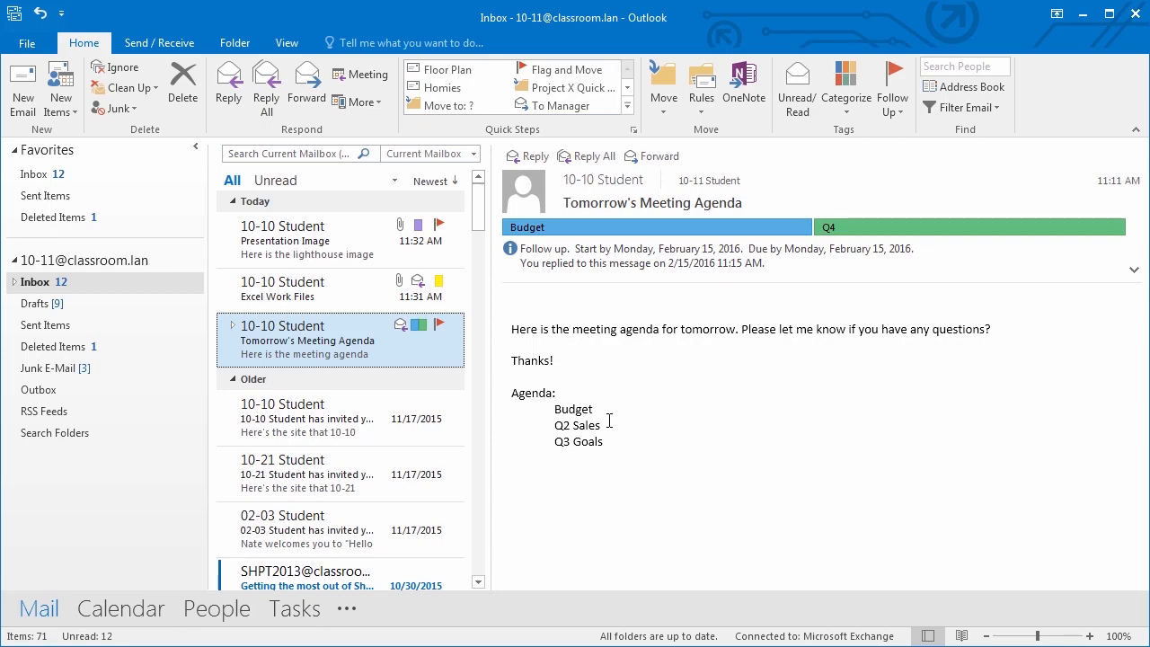
click(30, 49)
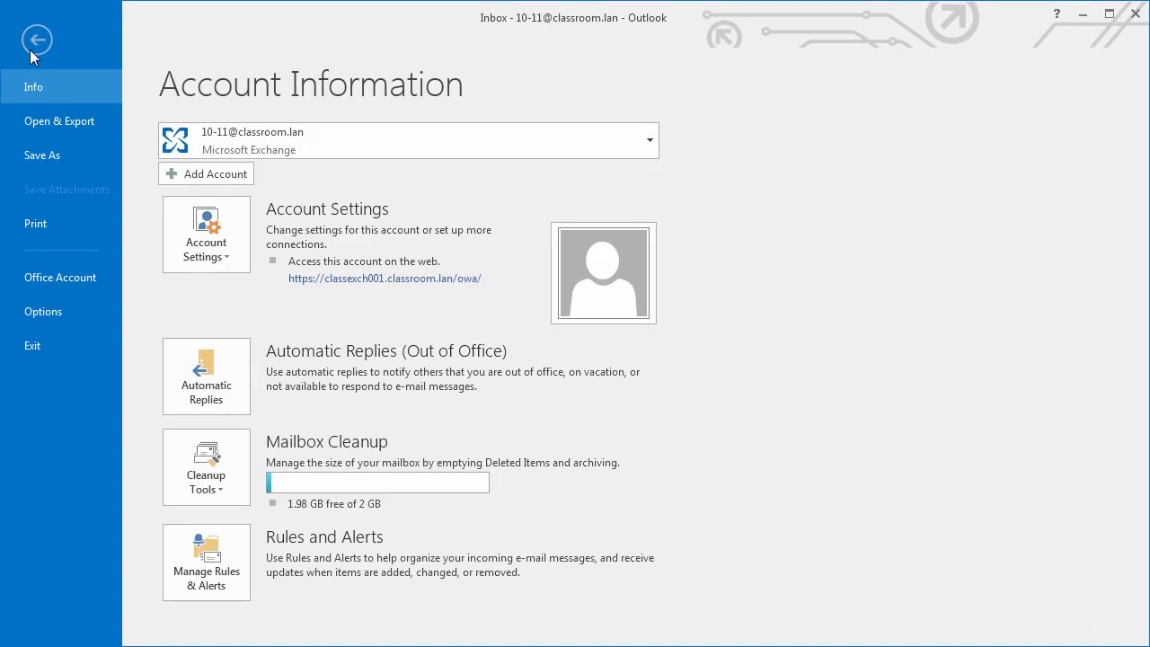
- Preview printing the agenda email at actual size in Table Style, then Memo Style
click(57, 227)
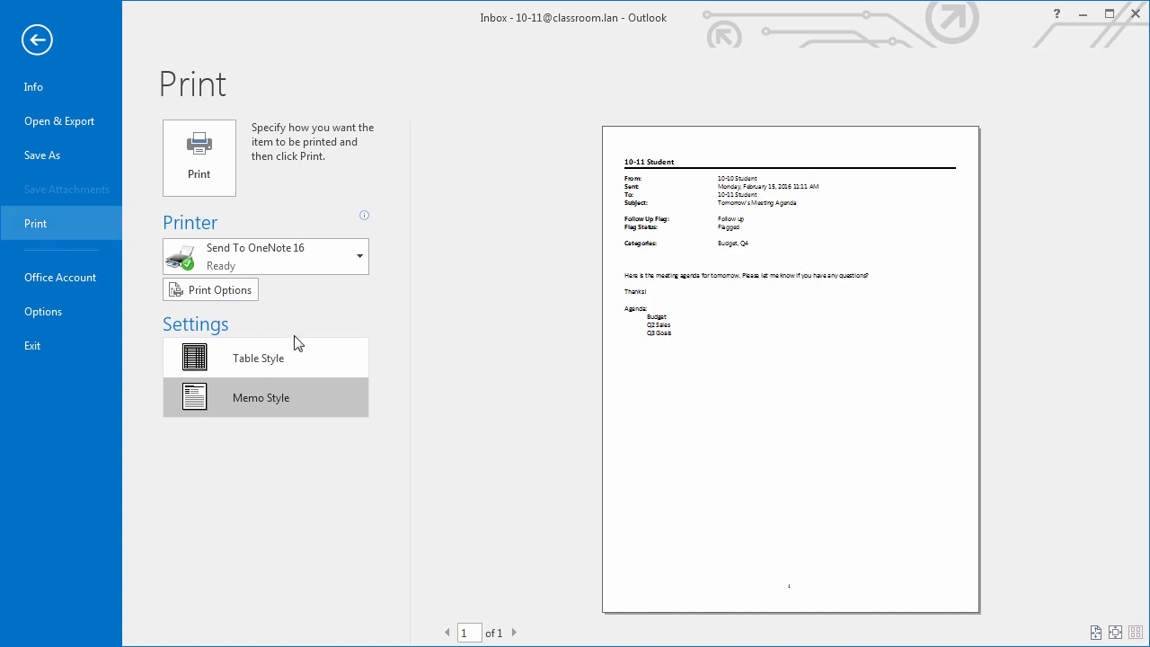
click(732, 284)
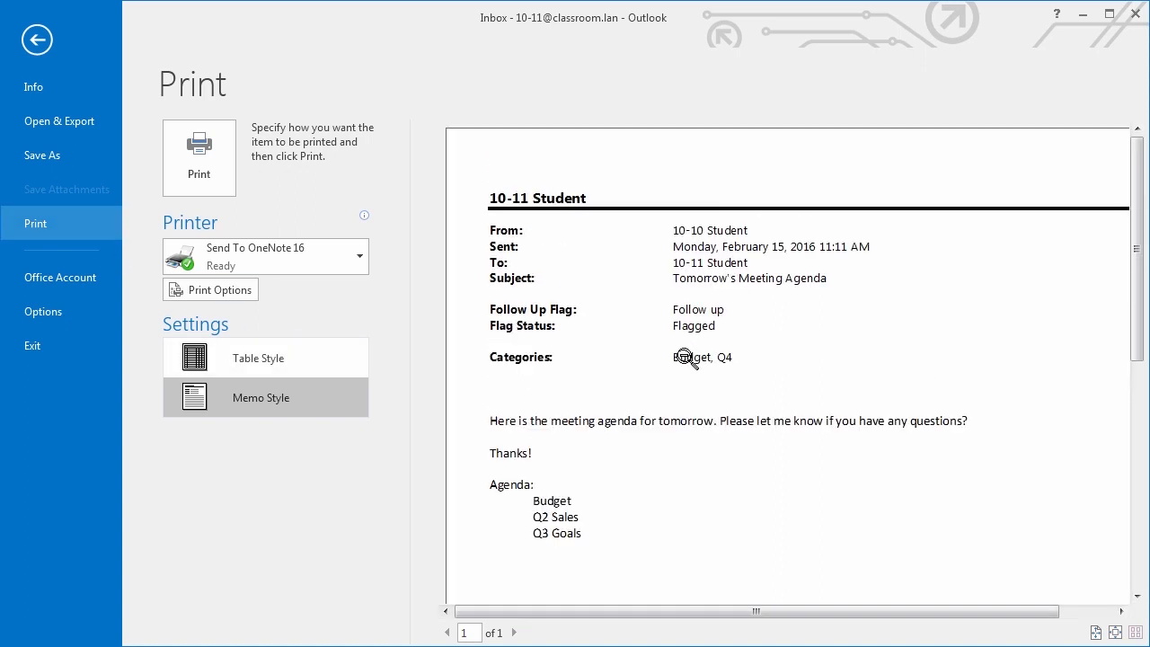
click(303, 360)
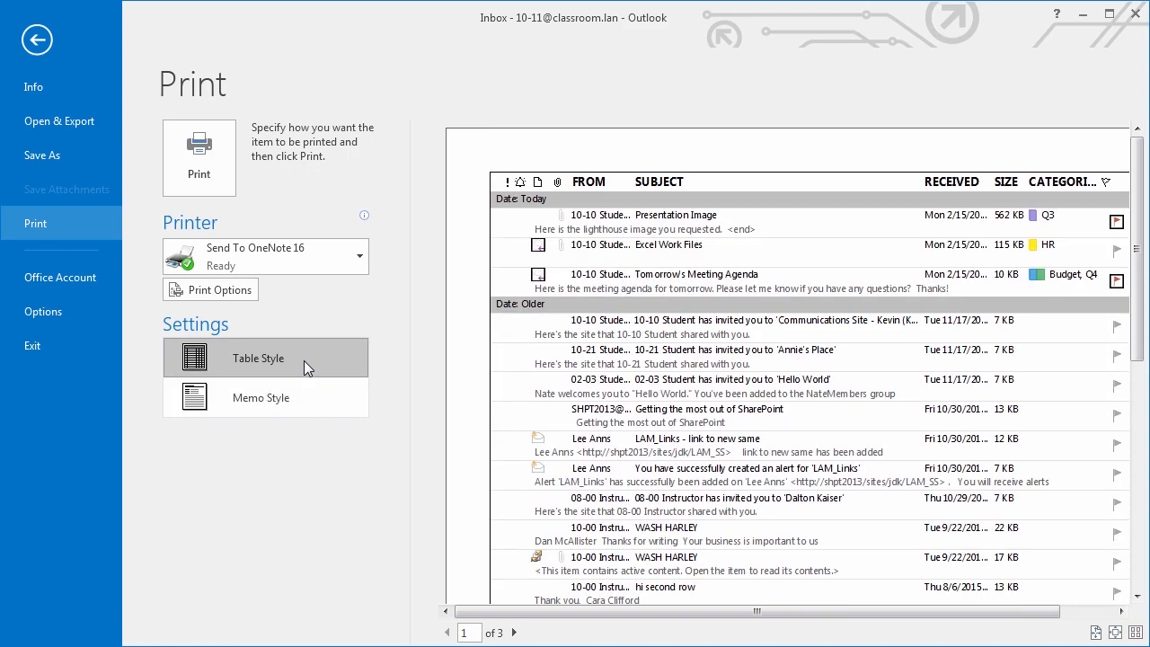
scroll(624, 465, down, 3)
scroll(624, 466, up, 3)
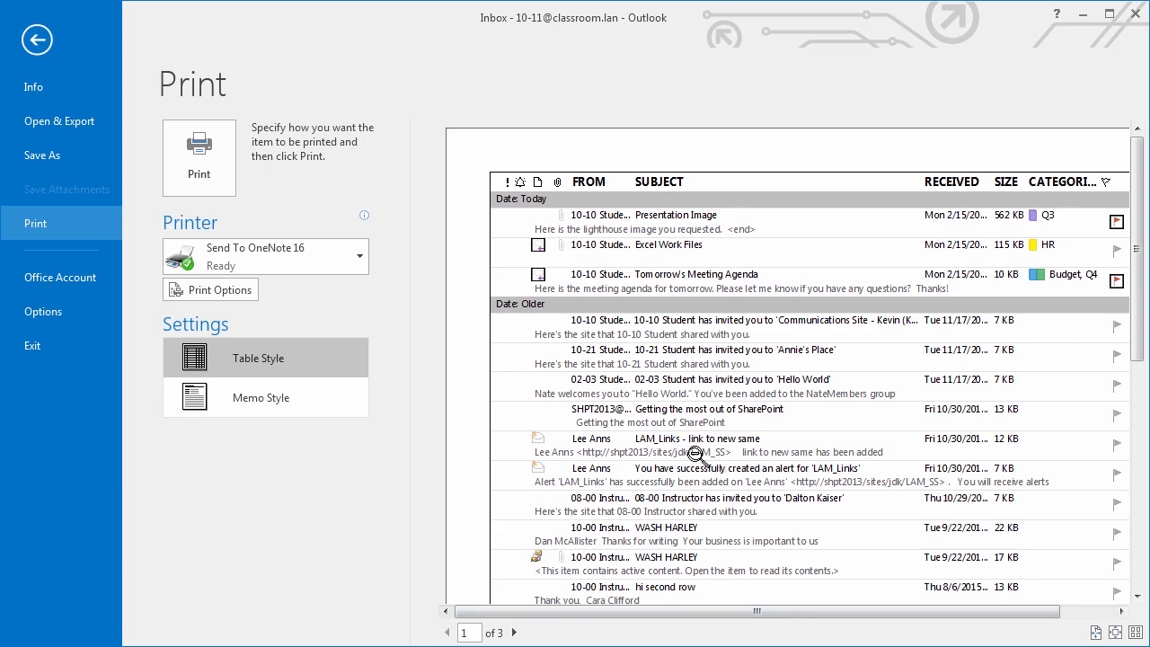
click(310, 401)
- Return to the inbox, then reopen File > Print and choose Table Style
click(38, 40)
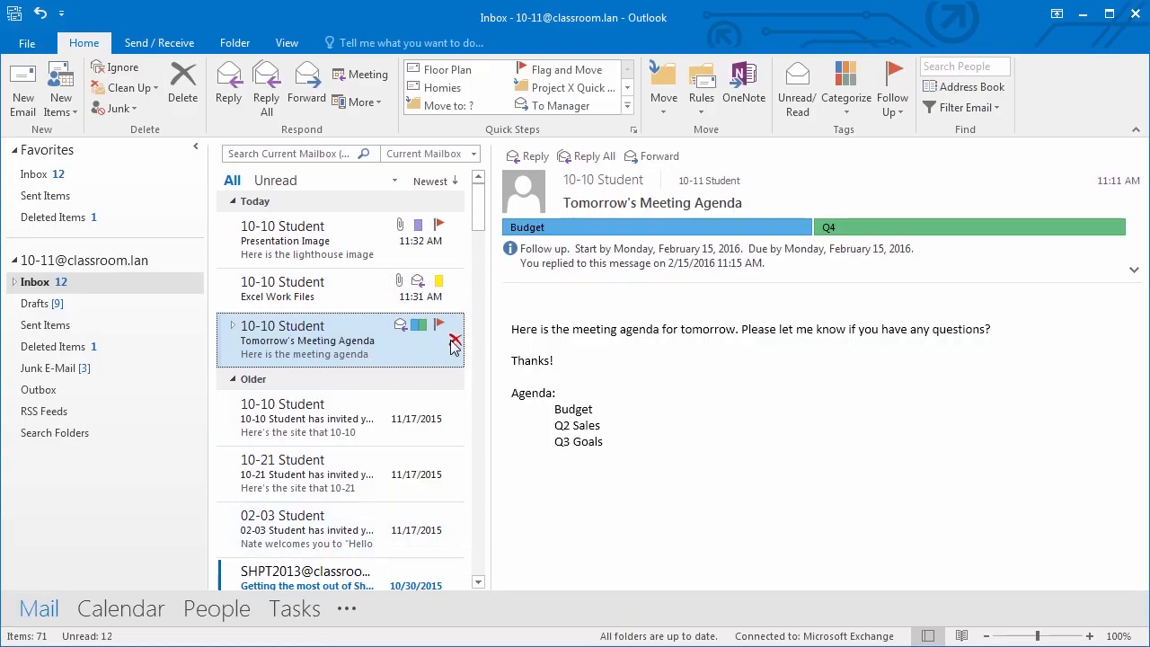
click(32, 46)
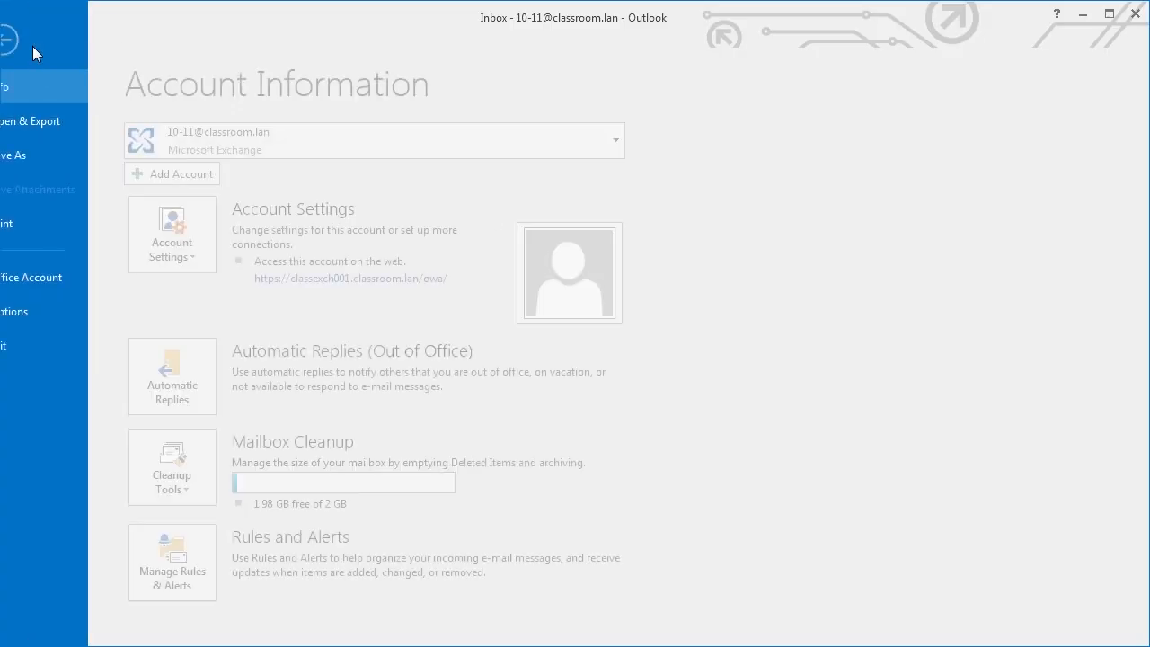
click(40, 223)
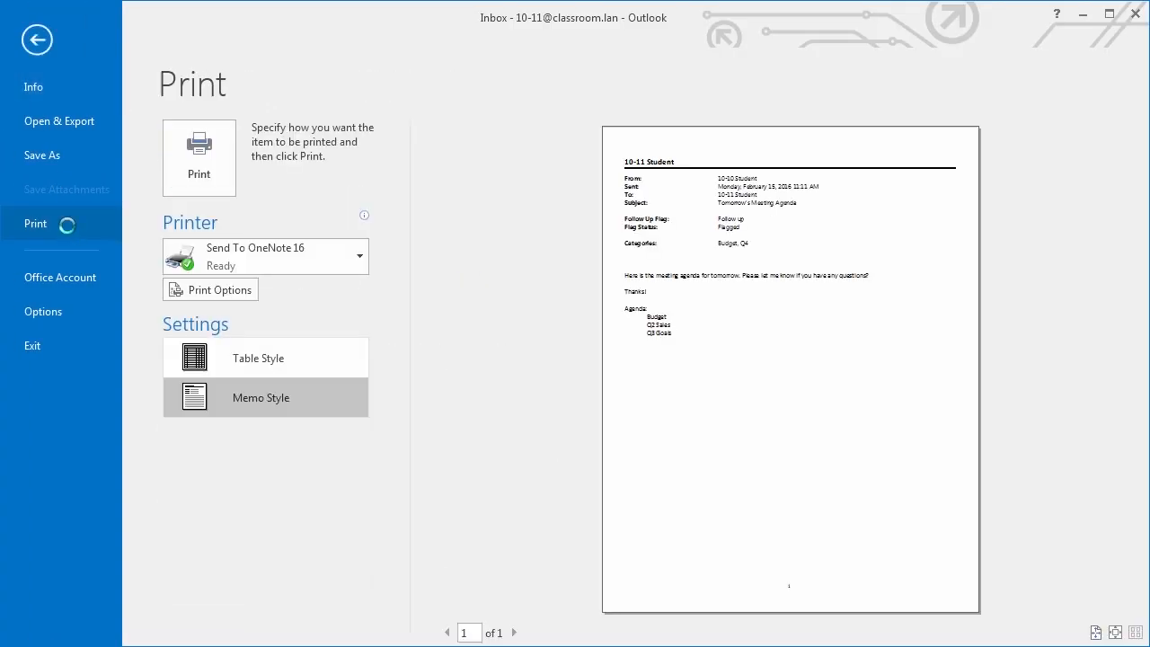
click(313, 363)
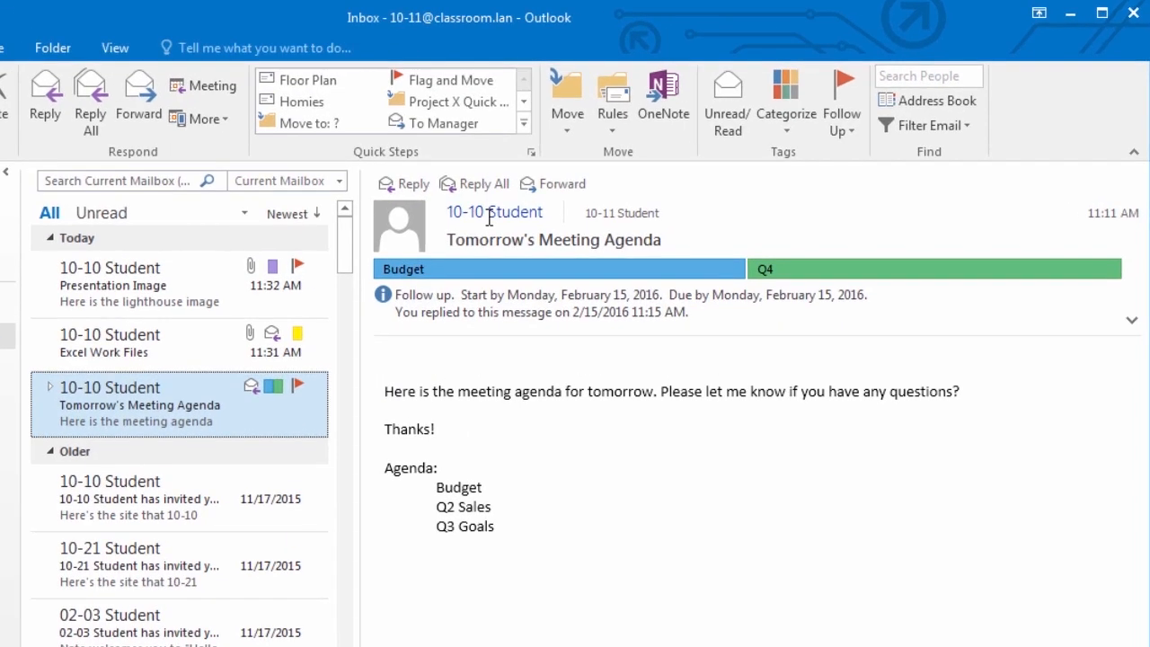
- From the sender's contact card, save 10-10 Student to Contacts with a work phone number
mouse_move(598, 185)
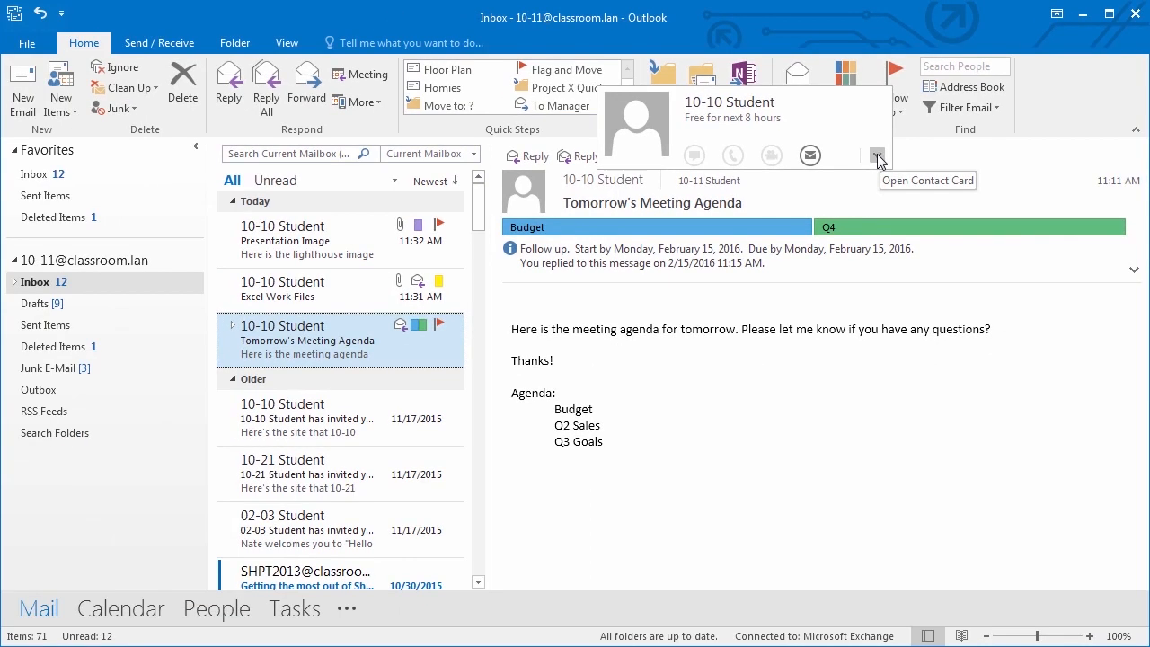
click(827, 186)
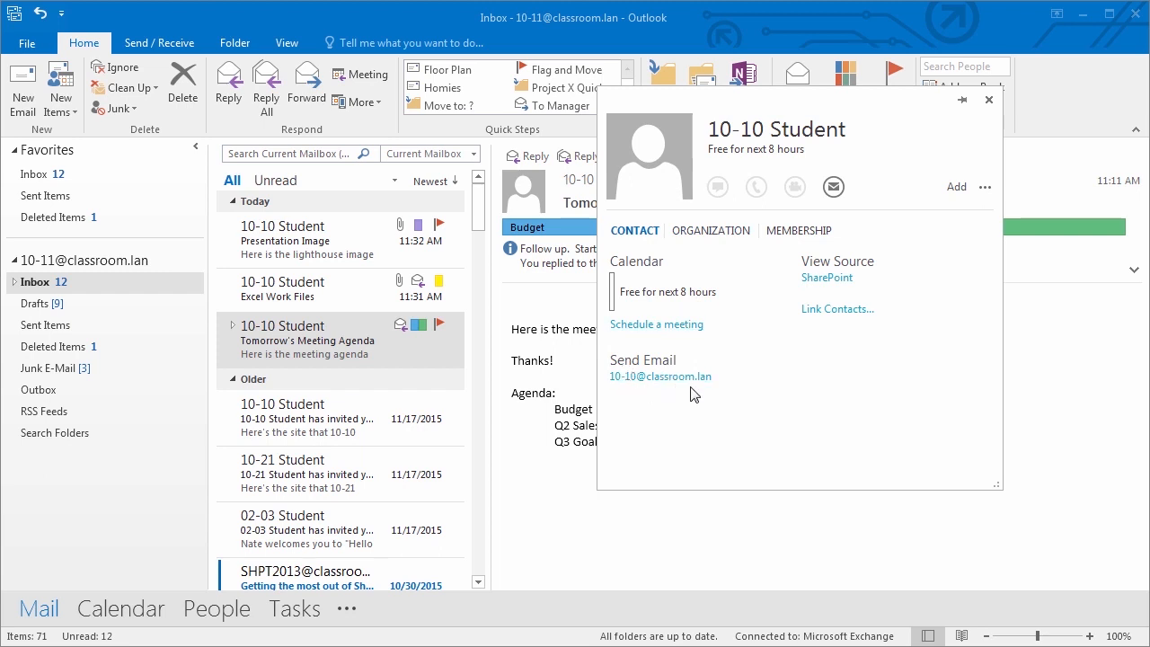
click(957, 190)
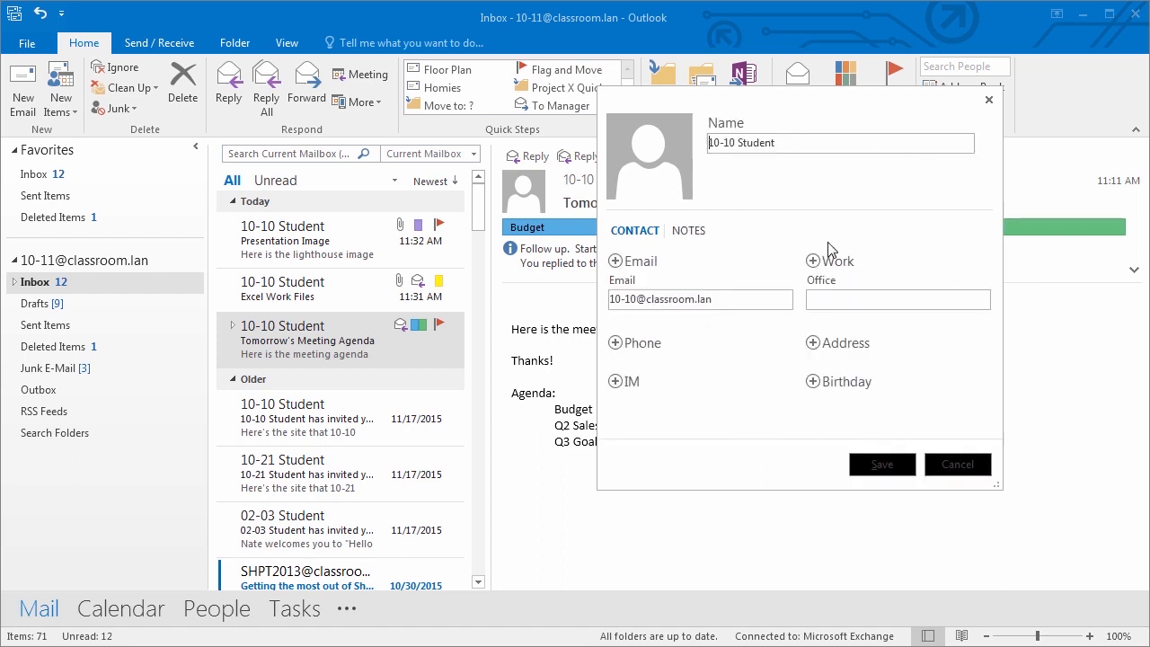
click(616, 344)
click(651, 361)
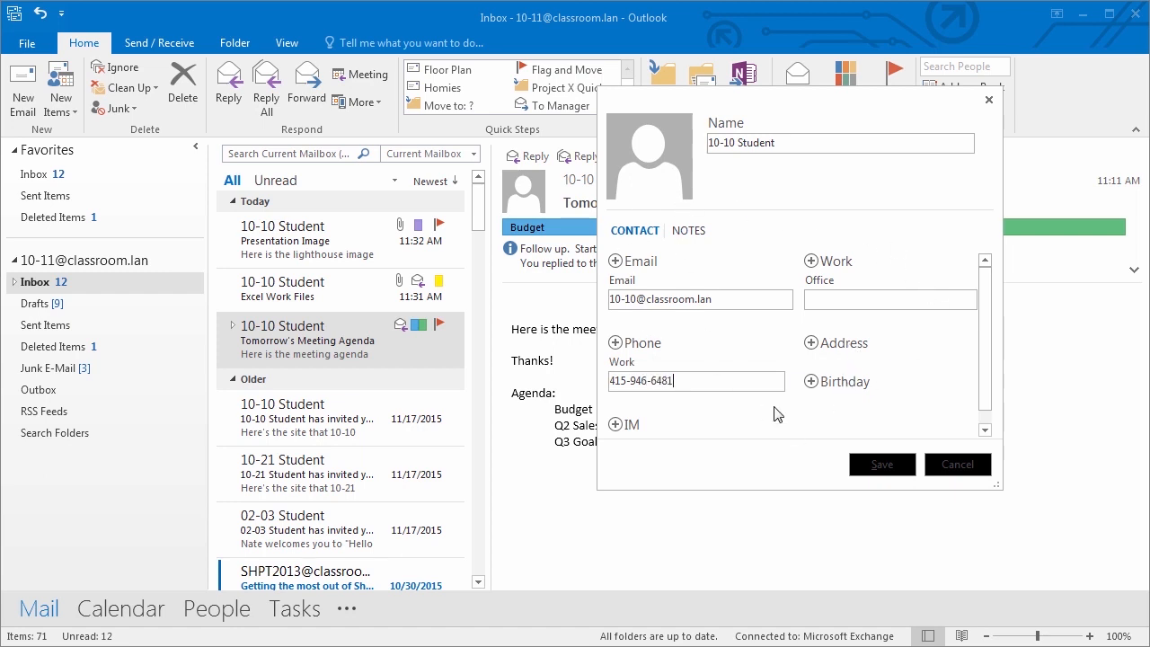
click(881, 465)
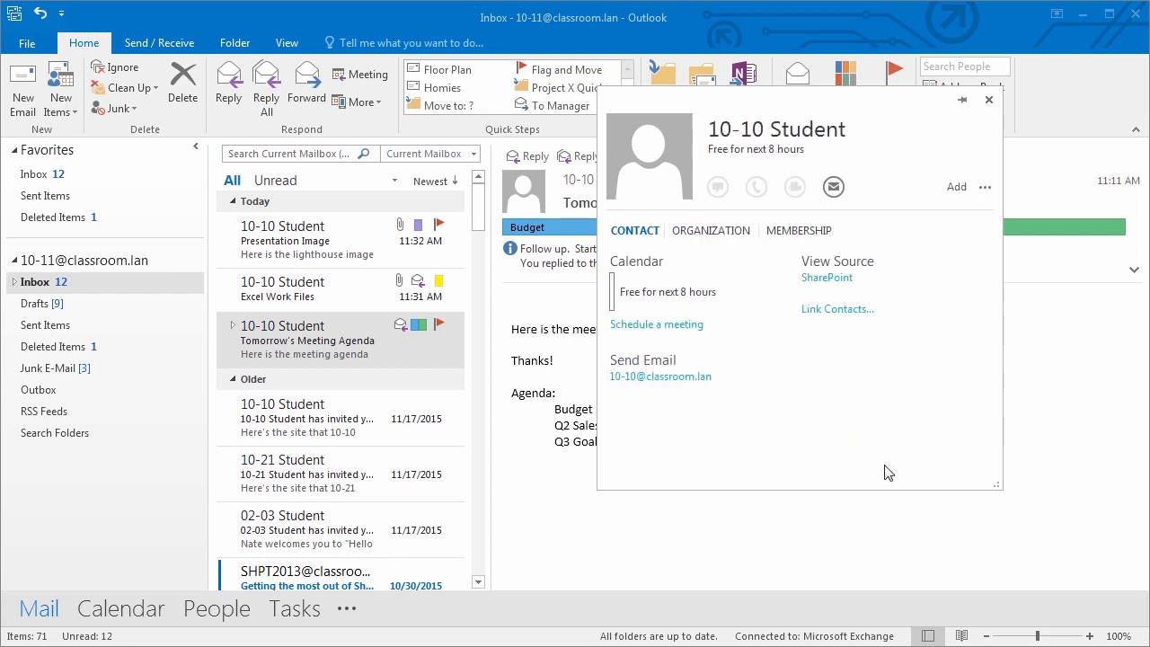
- Open the 10-10 Student record in the People list to confirm its work phone
click(227, 614)
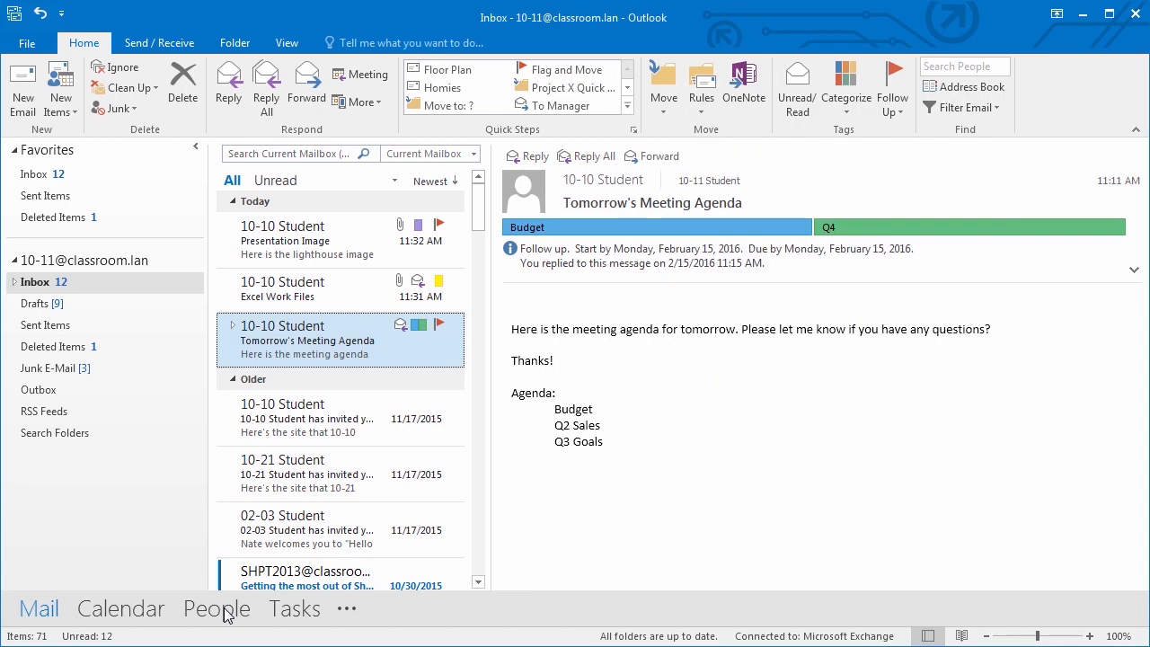
click(225, 613)
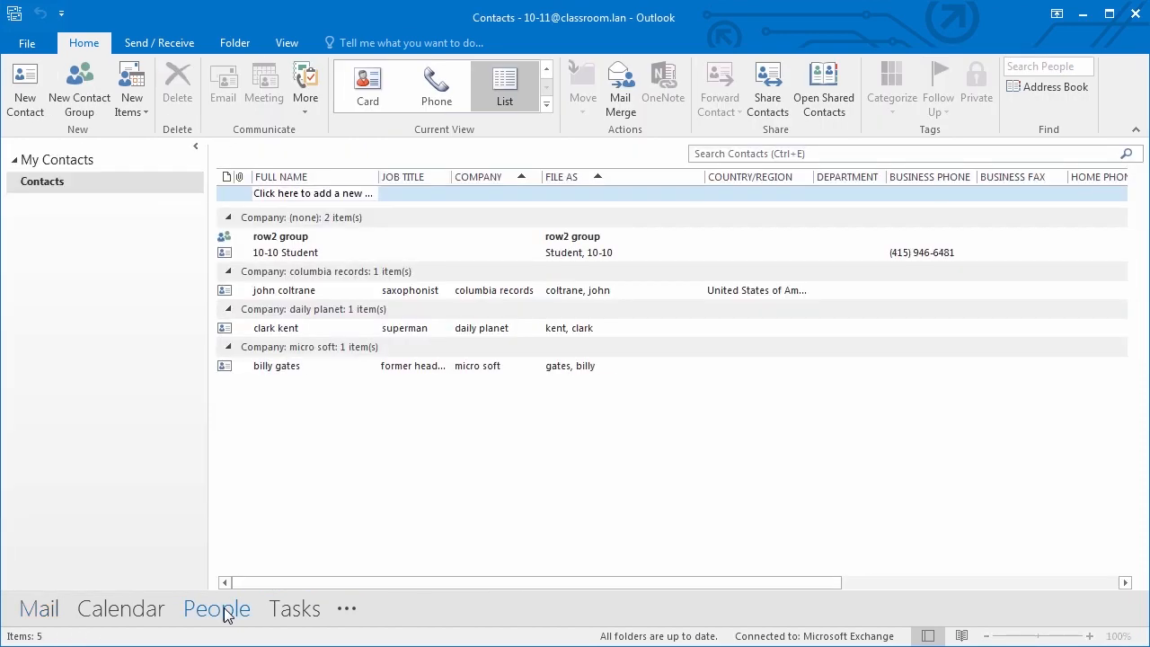
mouse_move(211, 618)
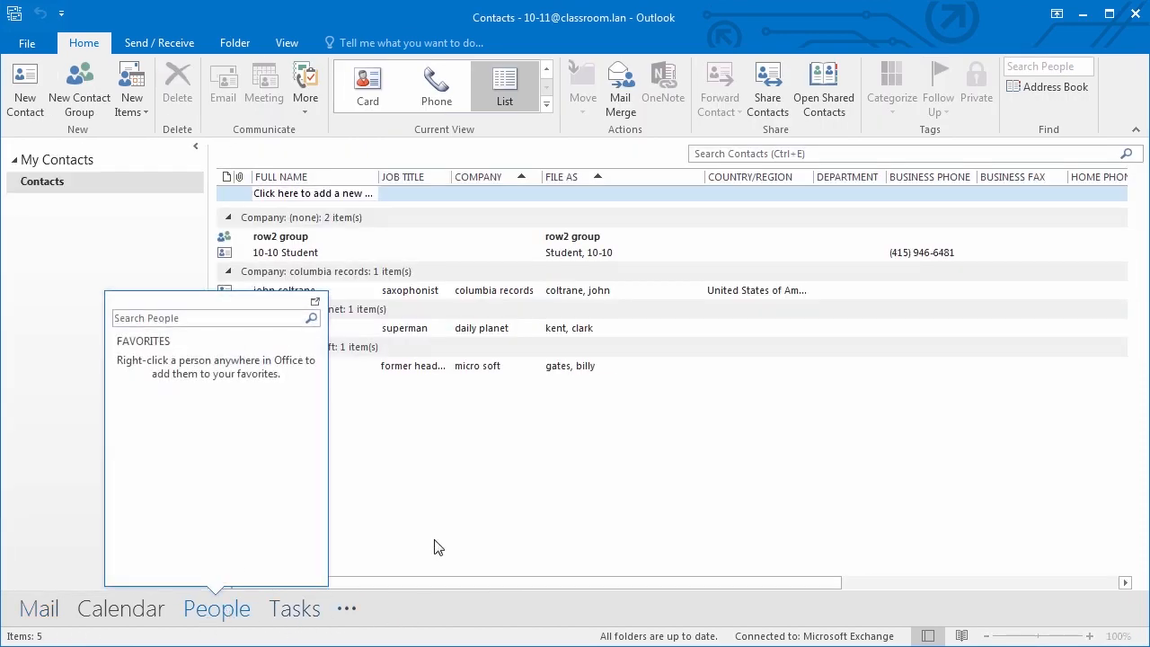
click(301, 253)
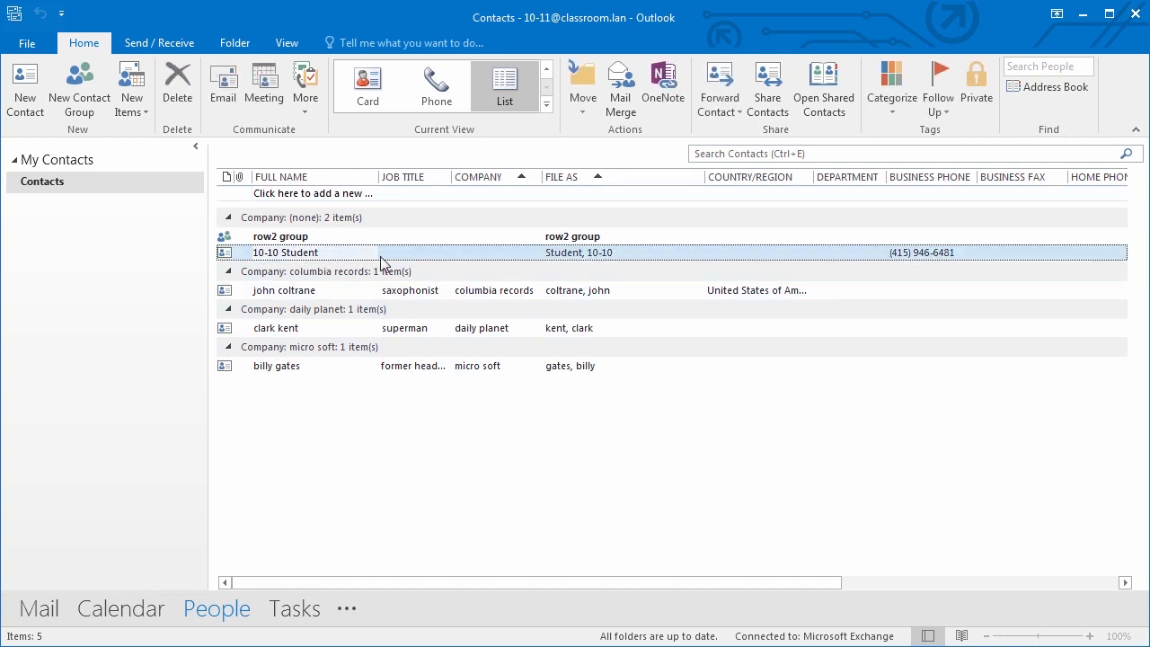
double_click(227, 256)
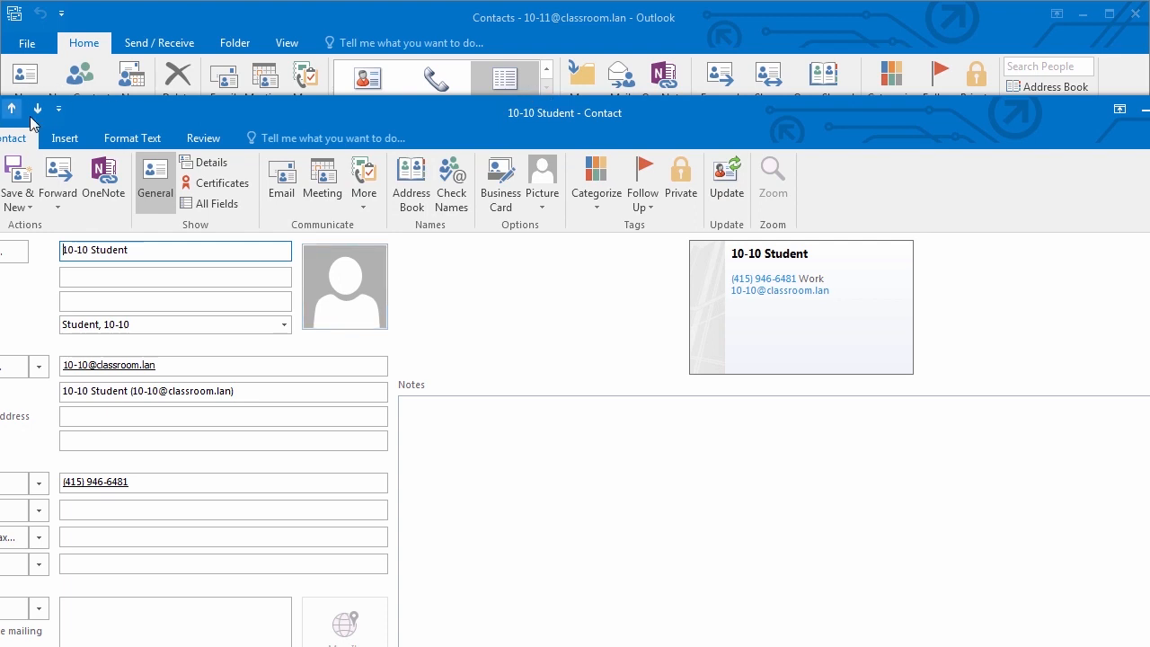
drag(119, 113, 233, 55)
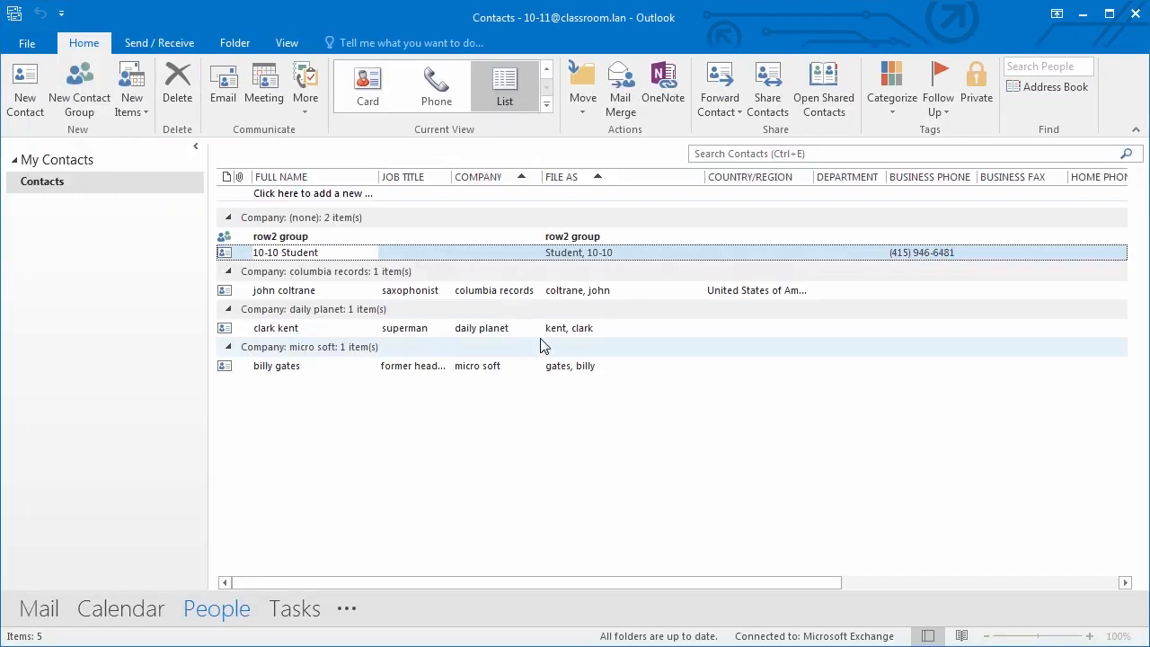
- Open a blank new contact, close it unsaved, and return to Mail
mouse_move(225, 618)
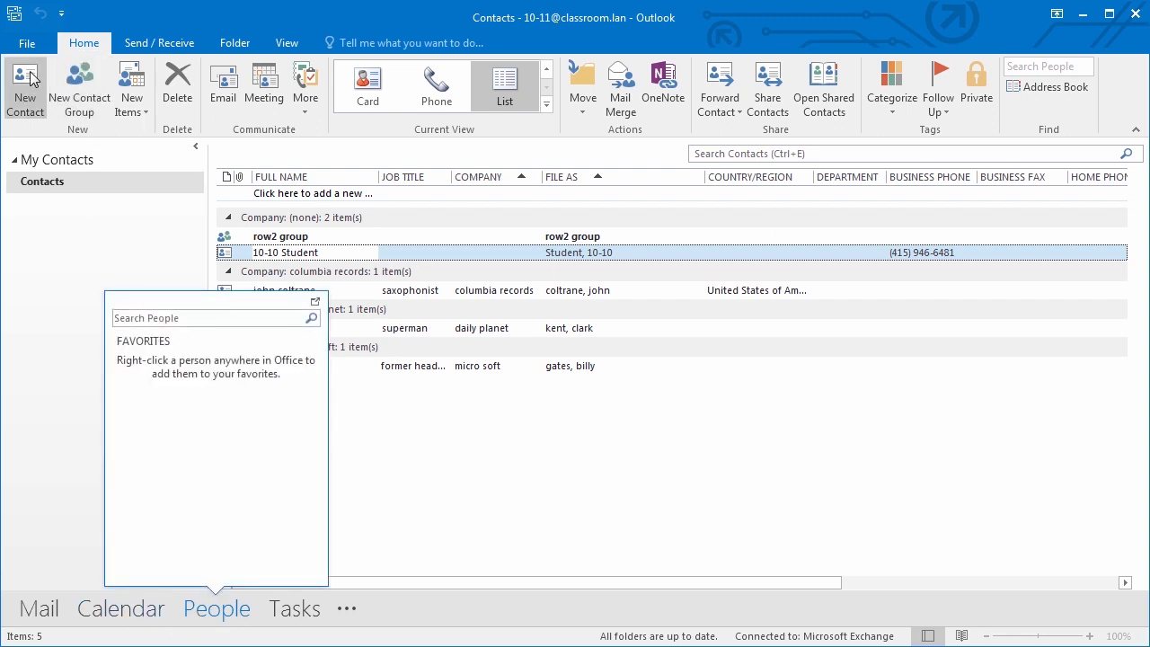
click(23, 104)
drag(515, 56, 503, 27)
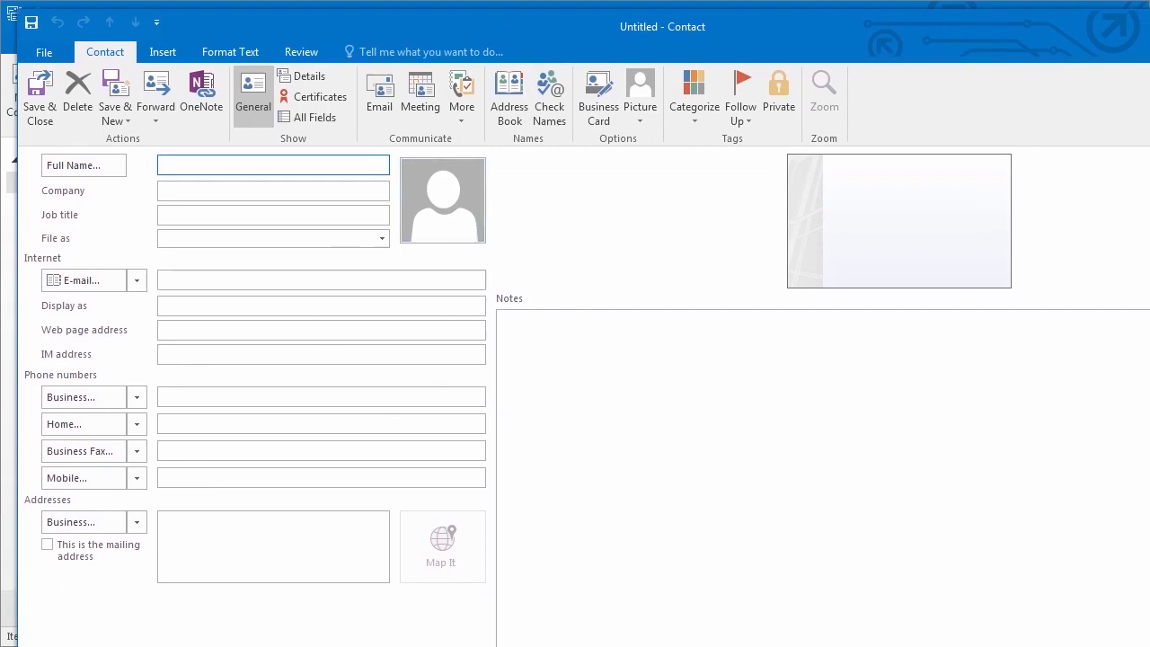
key(Escape)
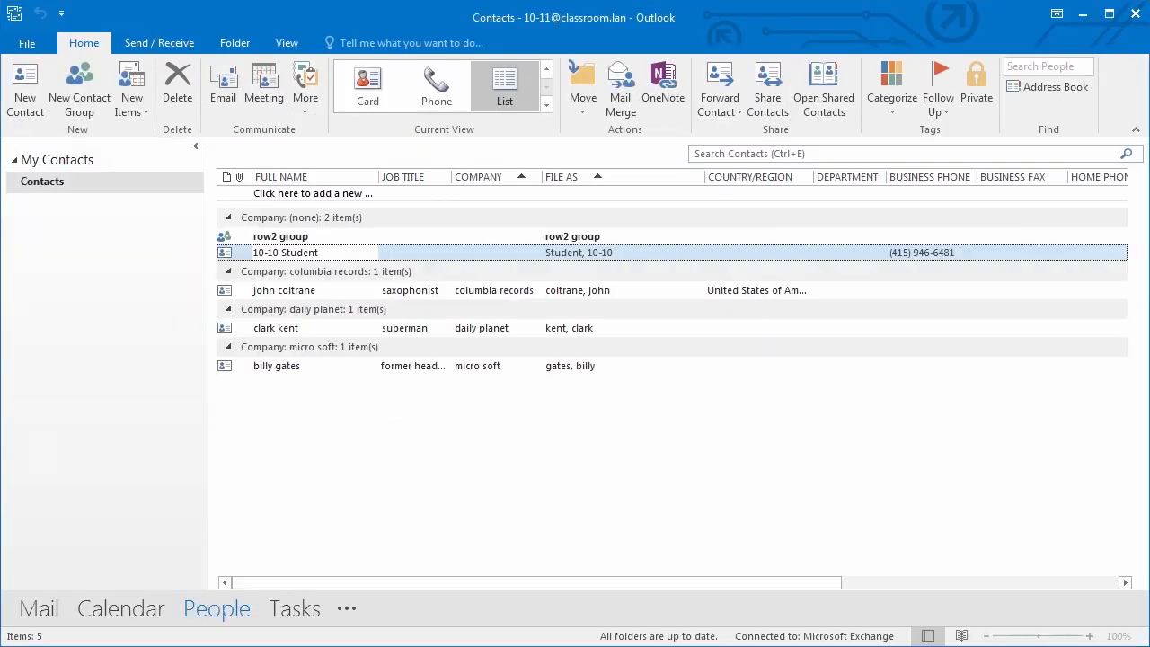
click(41, 604)
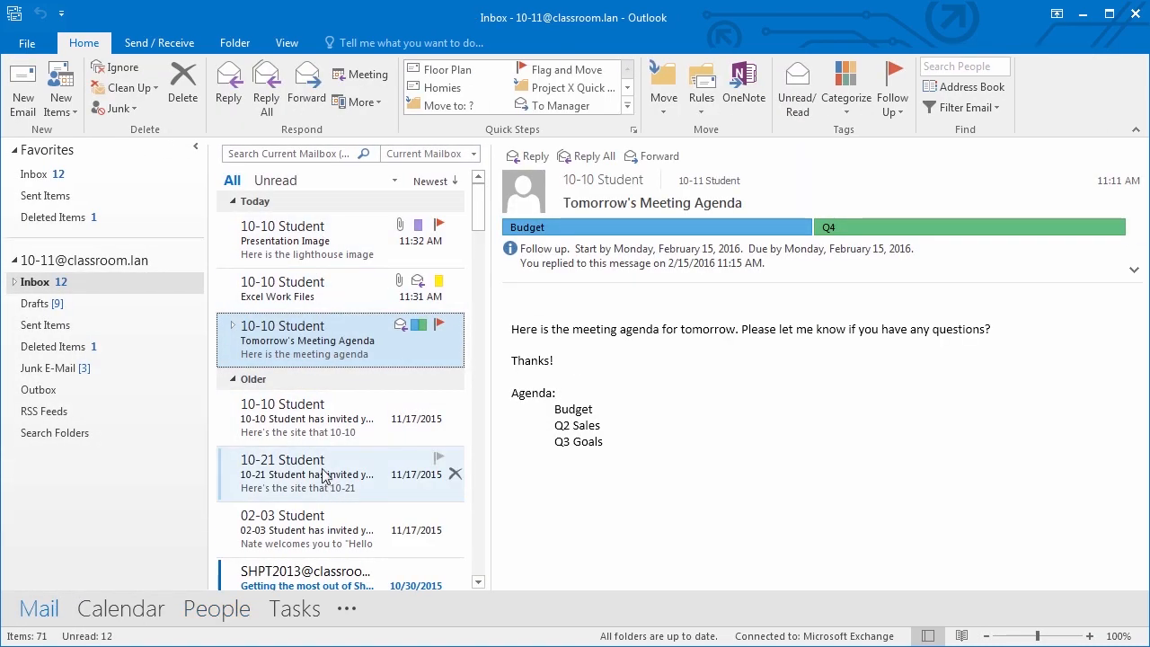
- Open 10-21 Student's 'Annie's Place' invitation and start adding the sender from their contact card
click(325, 473)
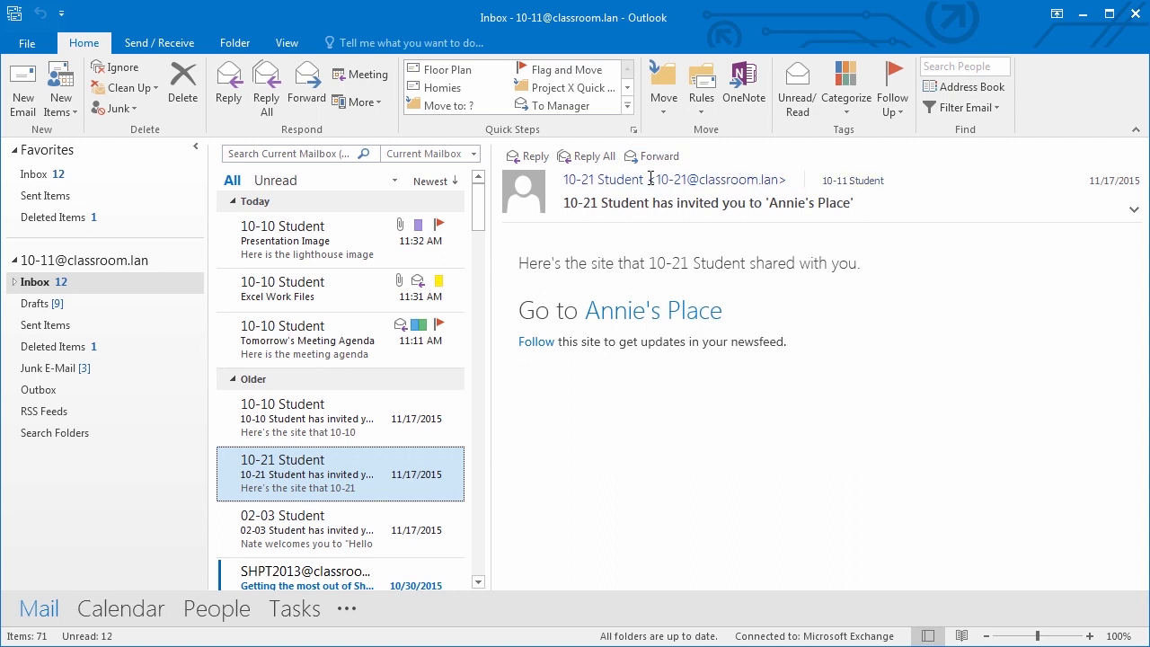
mouse_move(627, 180)
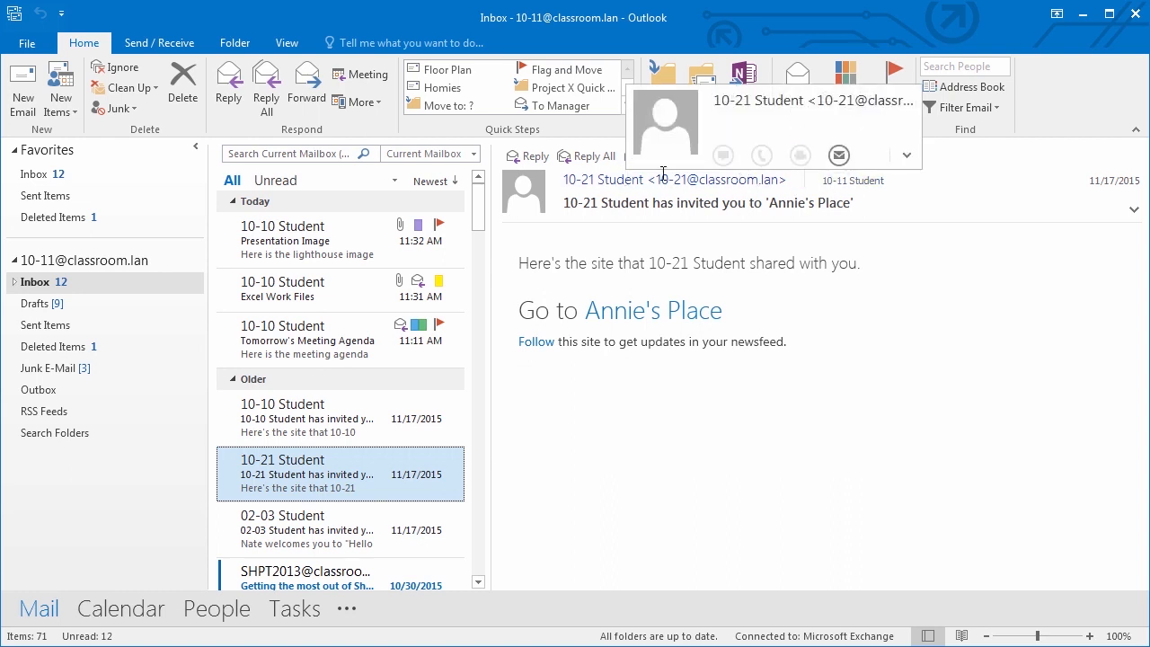
click(906, 157)
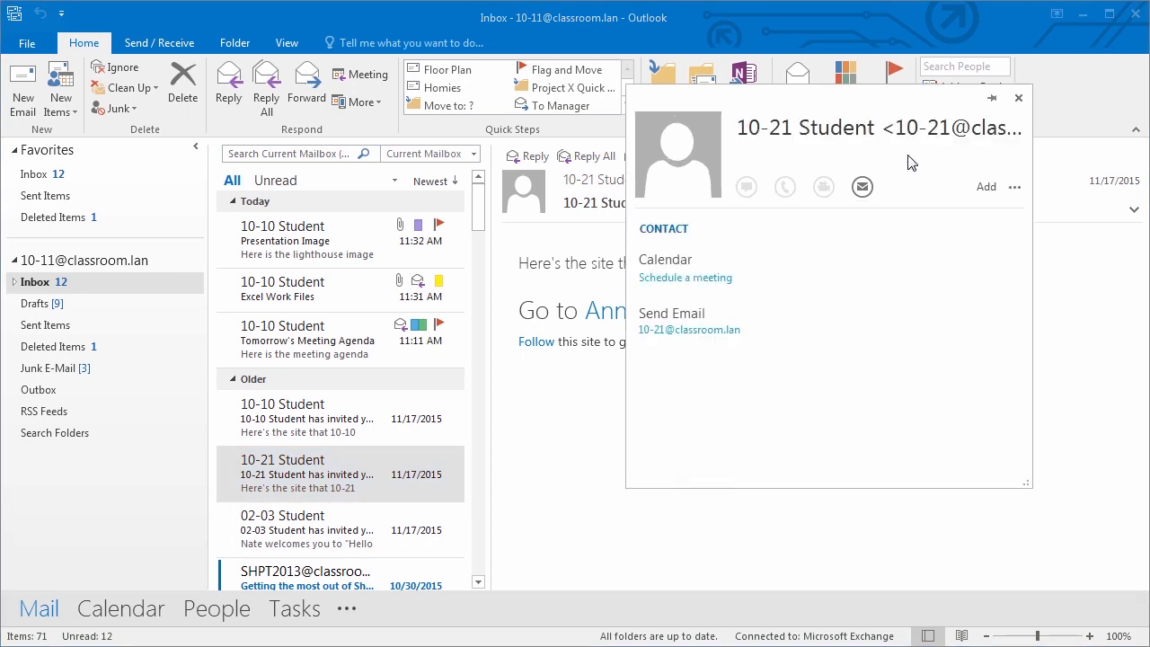
click(988, 190)
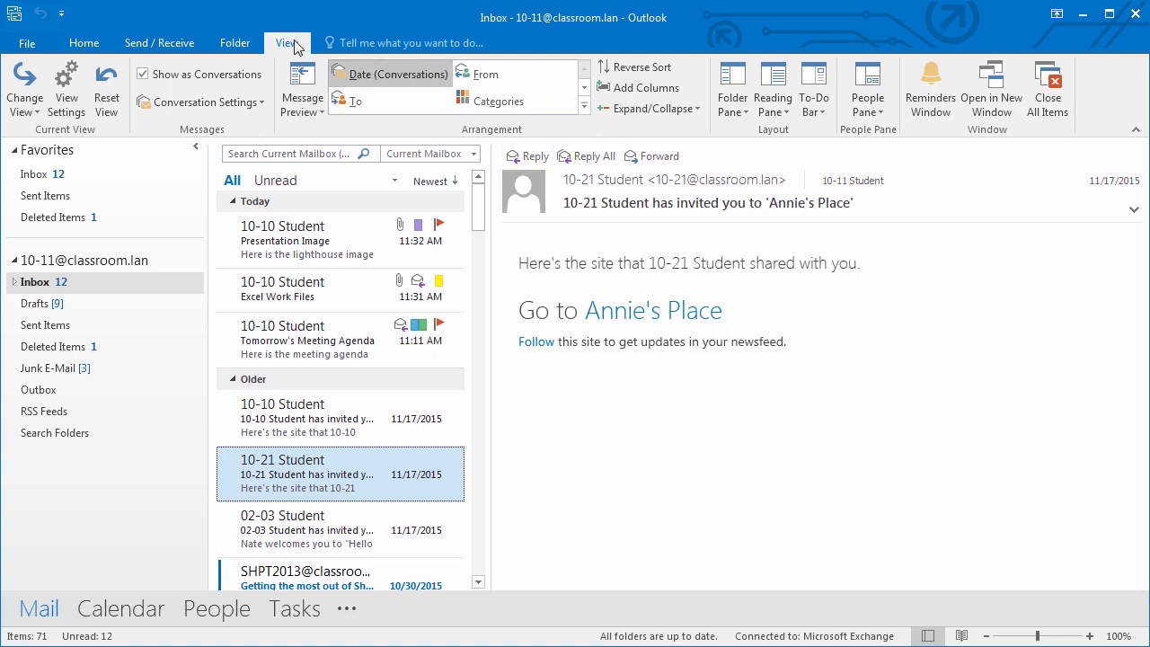
- Show the People pane on the To-Do Bar and add 10-10 Student to Favorites
click(812, 105)
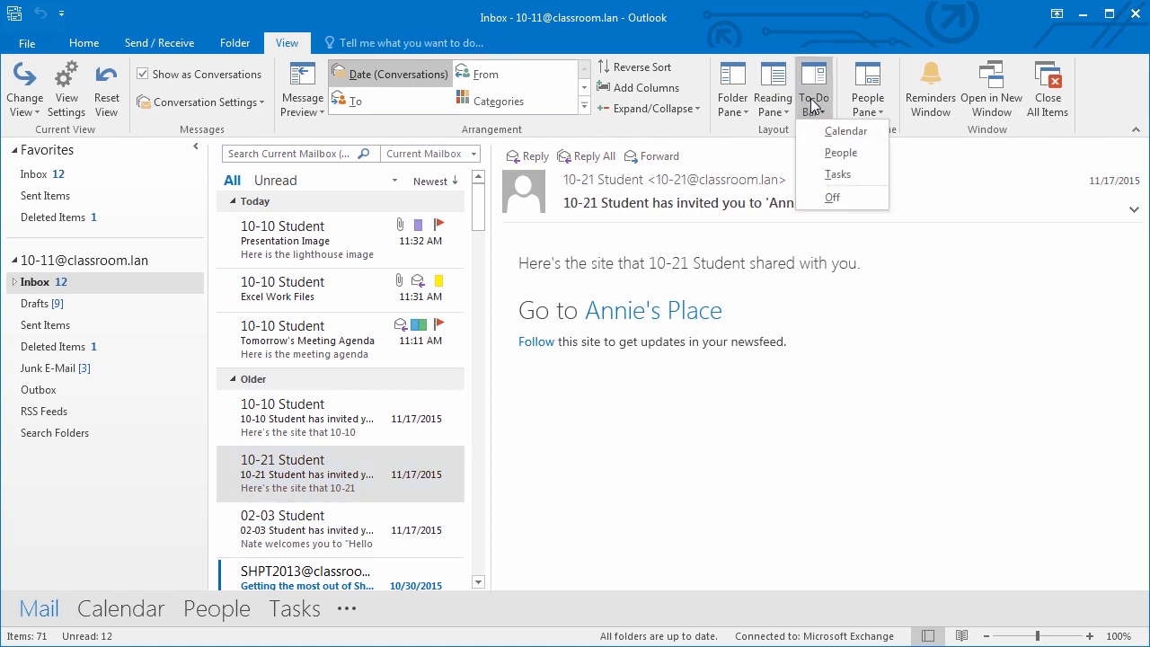
click(839, 154)
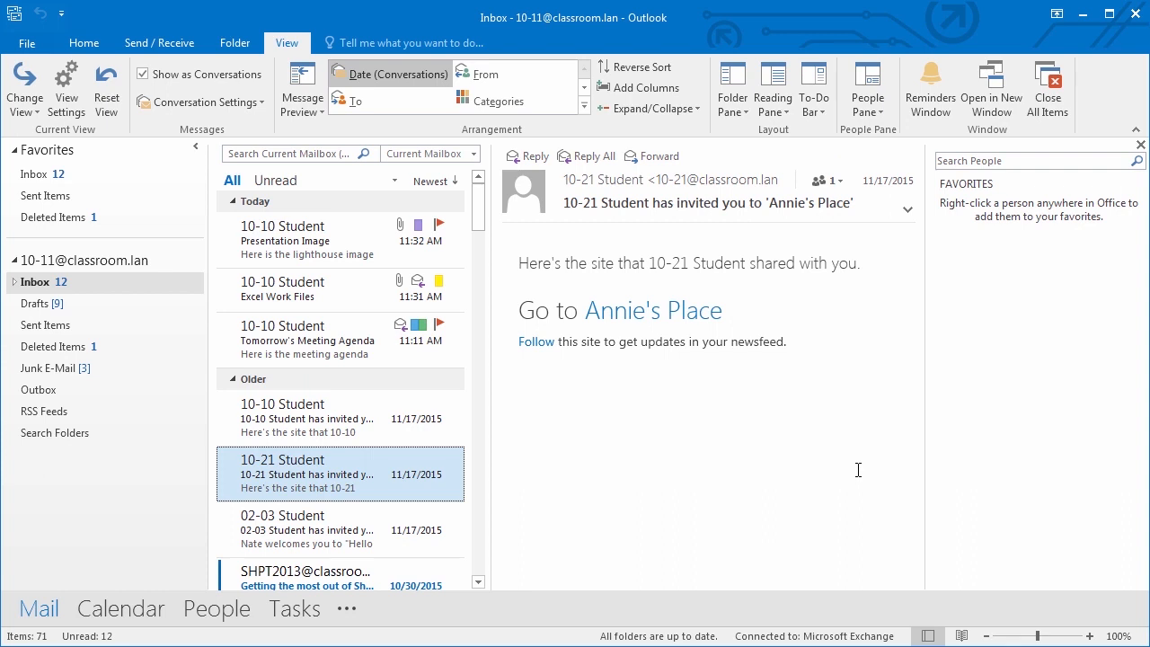
click(955, 158)
text(10-10)
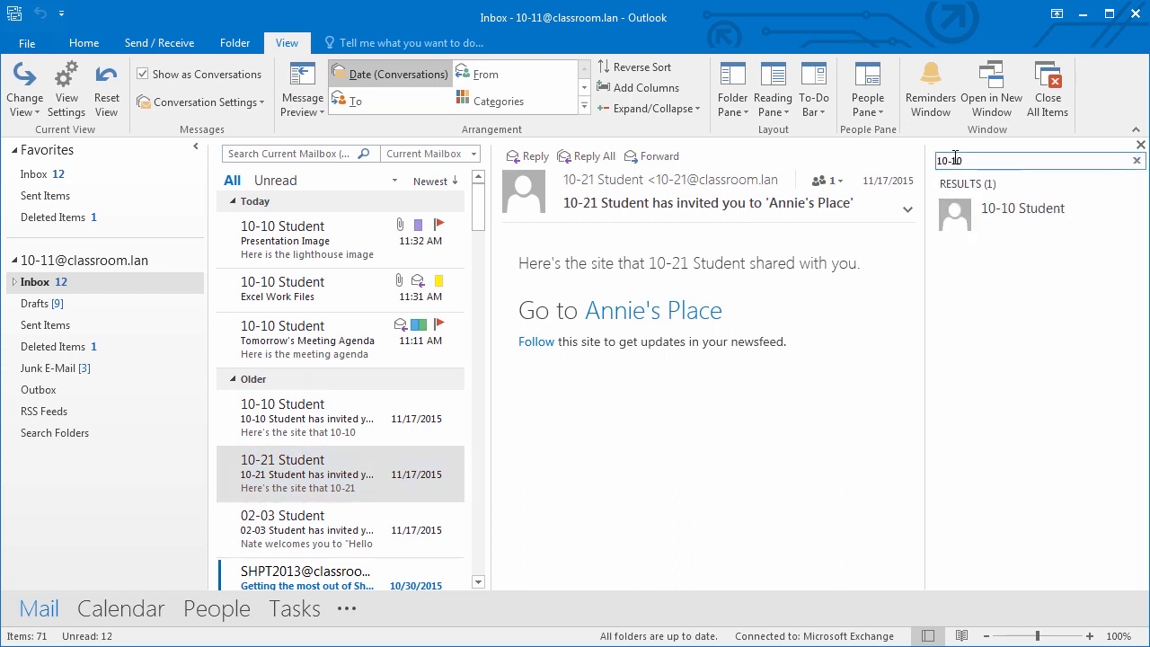
mouse_move(971, 214)
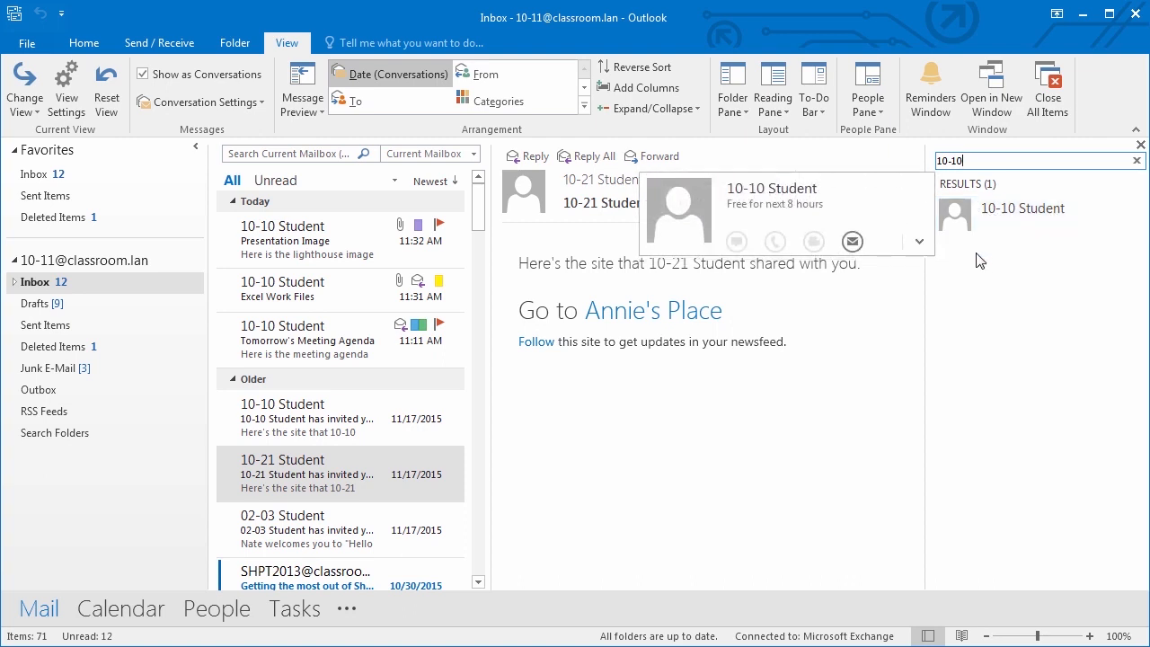
right_click(968, 219)
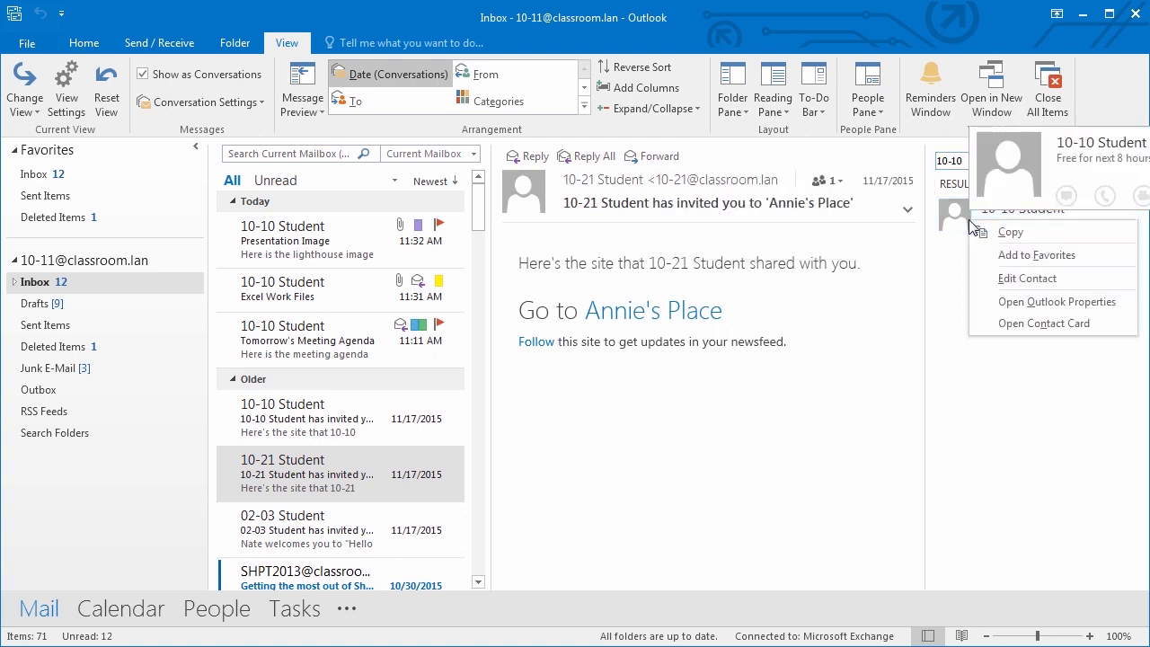
click(1036, 255)
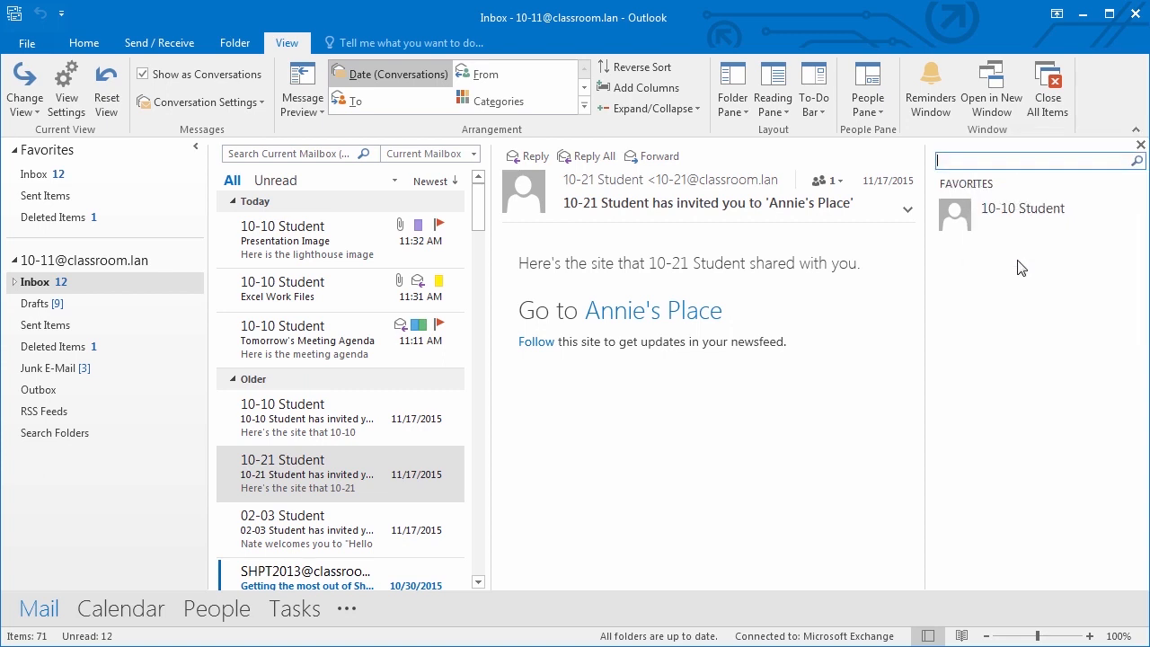
- Add 10-21 Student and 10-09 Student to Favorites via People searches
click(305, 333)
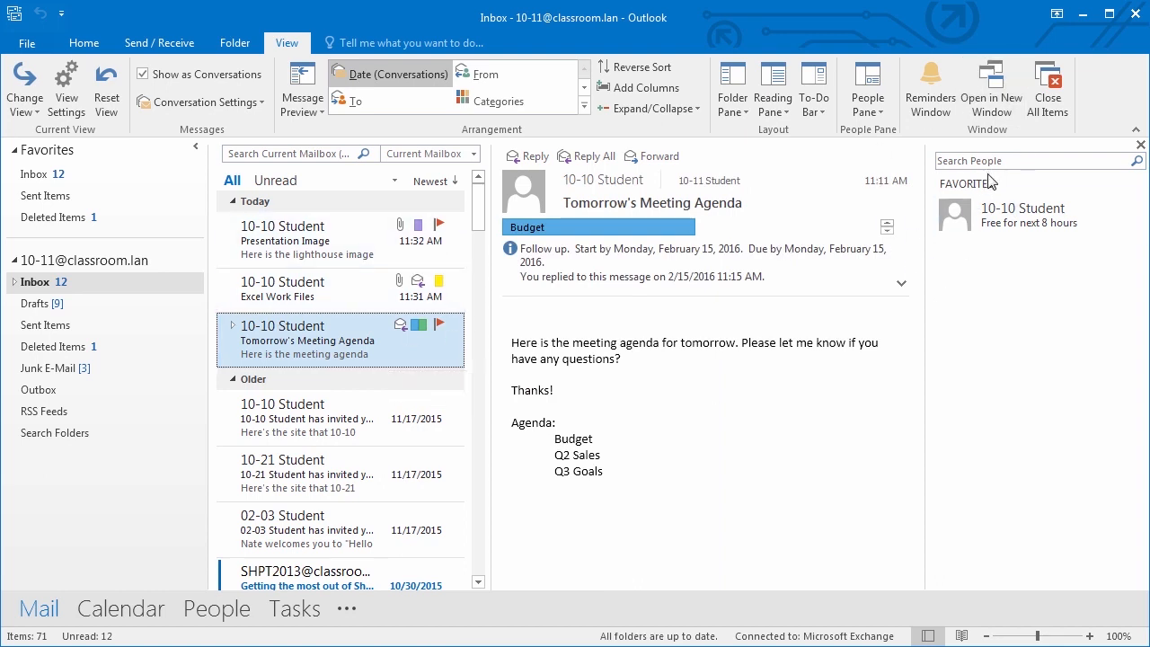
mouse_move(1055, 227)
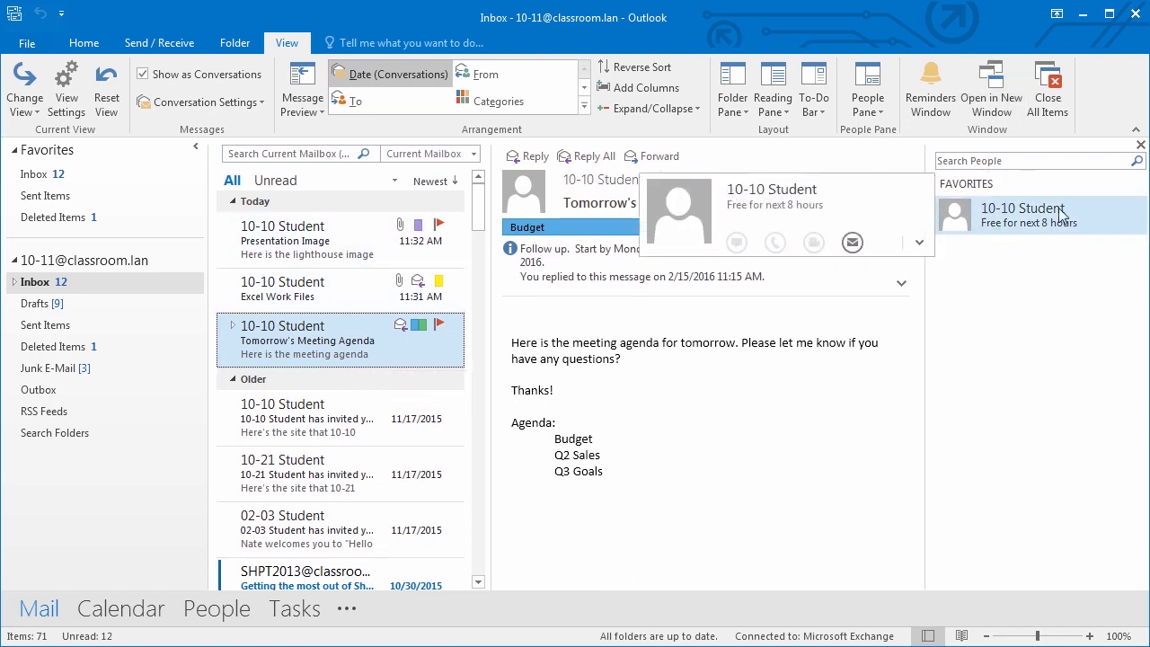
click(975, 159)
text(10-21)
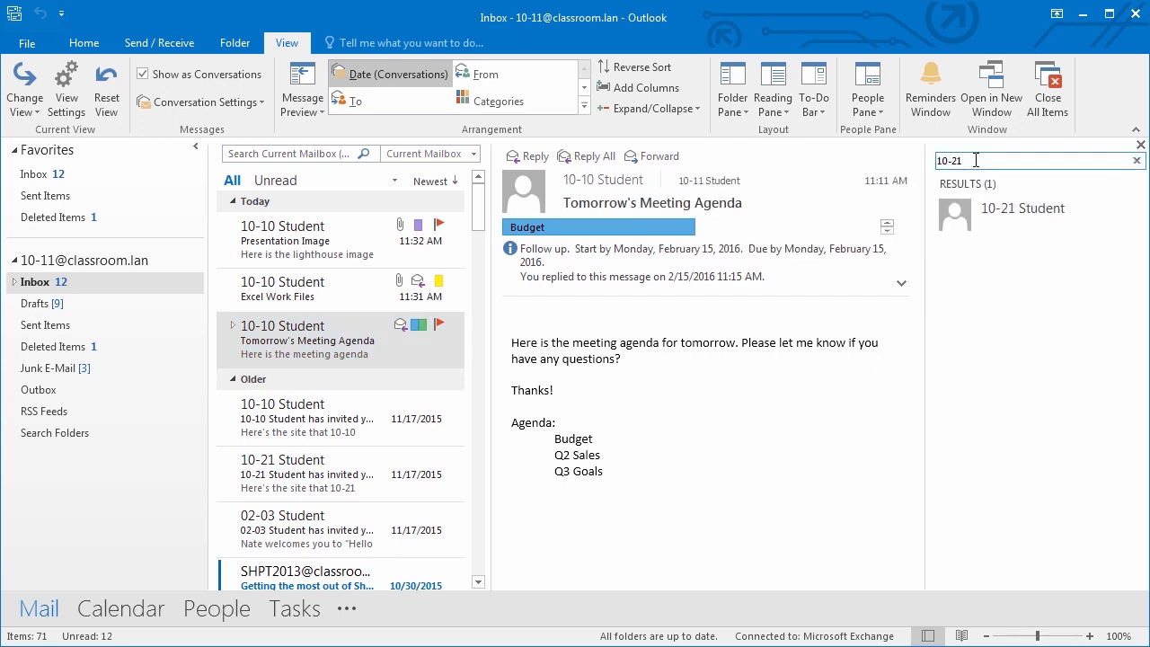
right_click(1023, 216)
click(1057, 251)
click(986, 158)
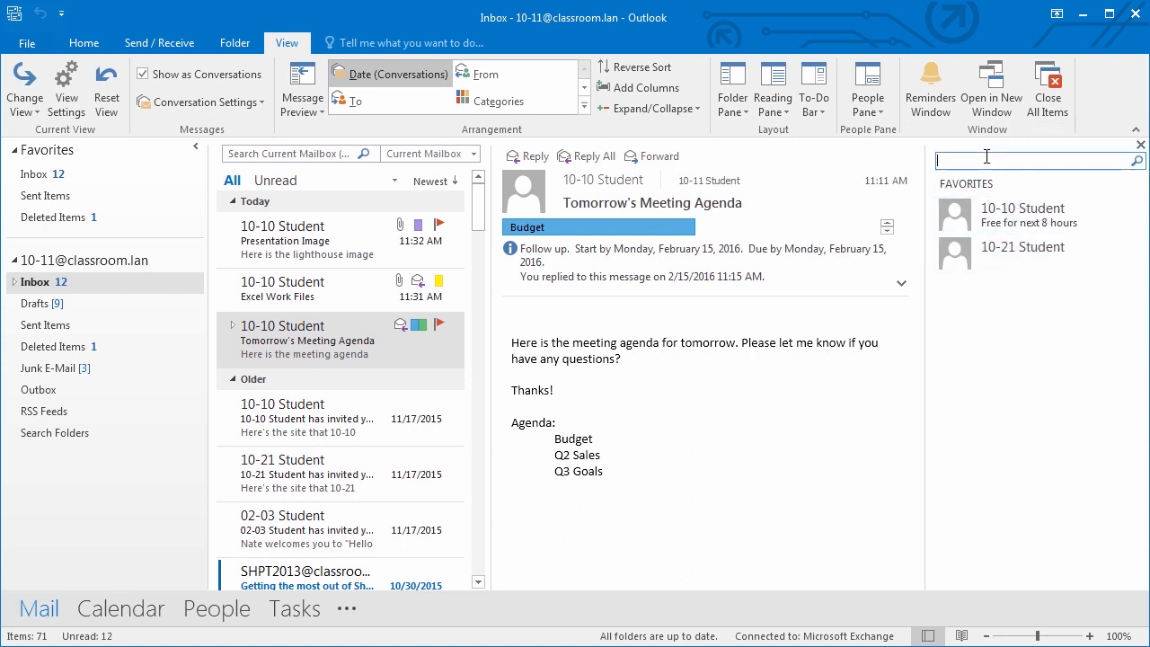
text(10-0)
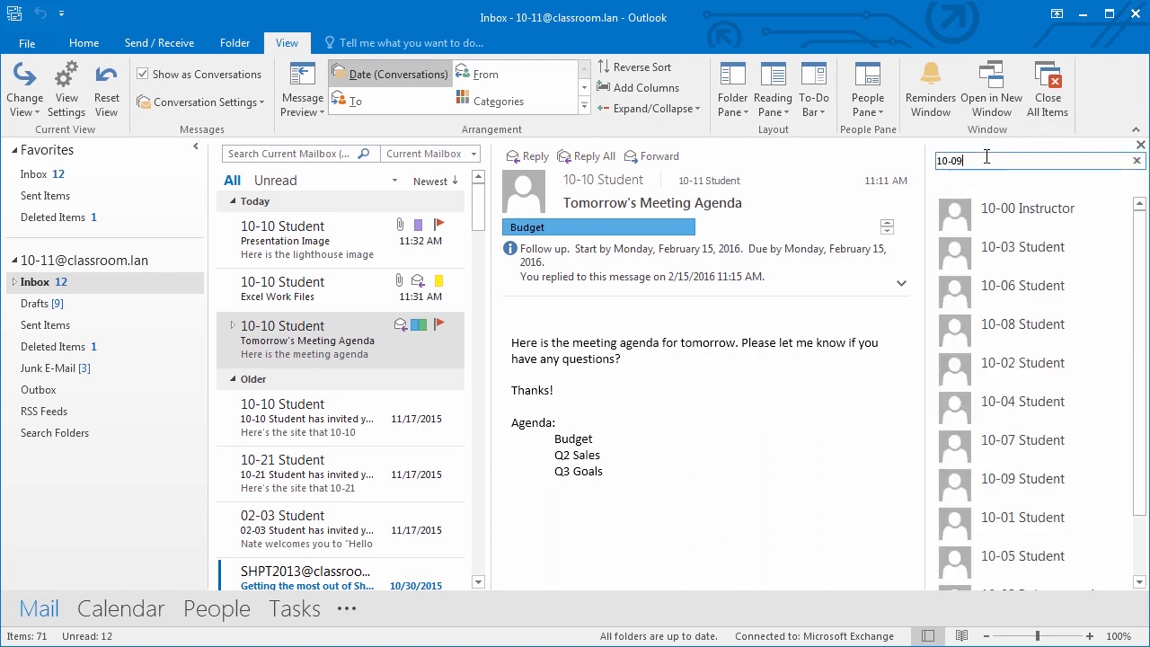
text(9)
right_click(996, 219)
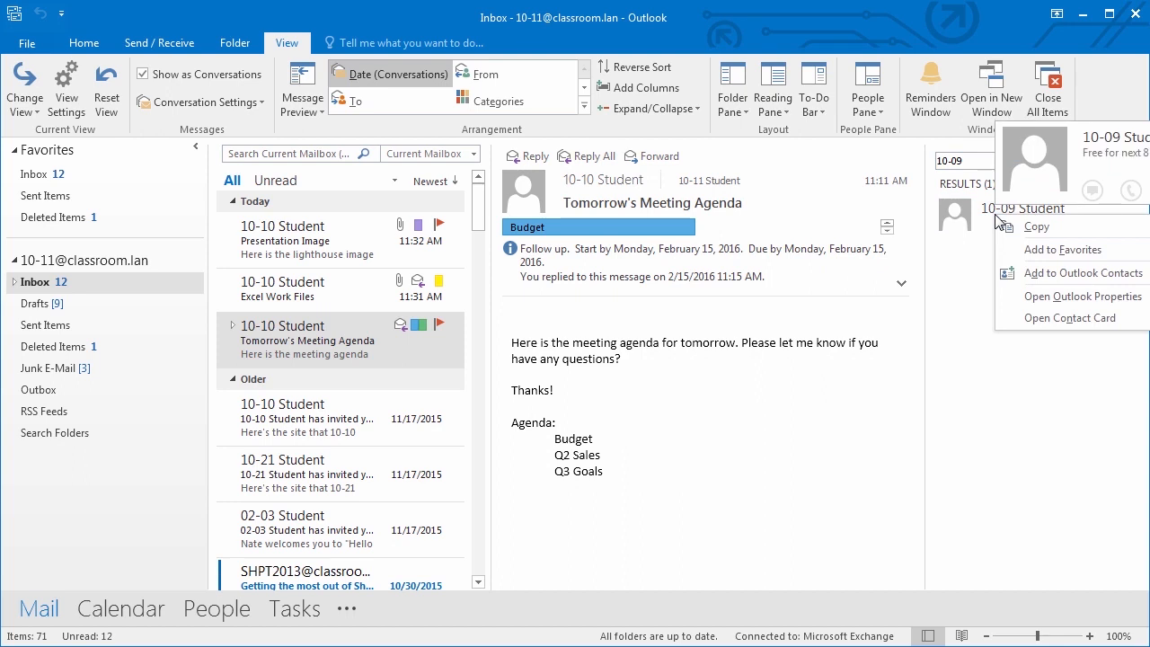
click(1053, 259)
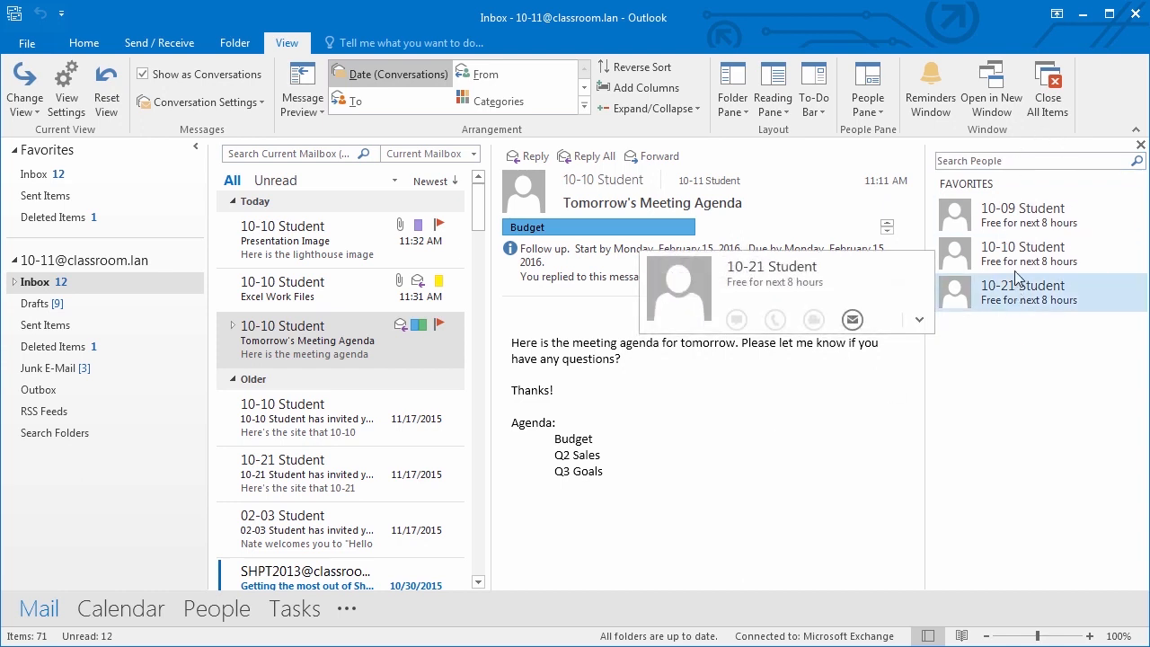
mouse_move(1013, 224)
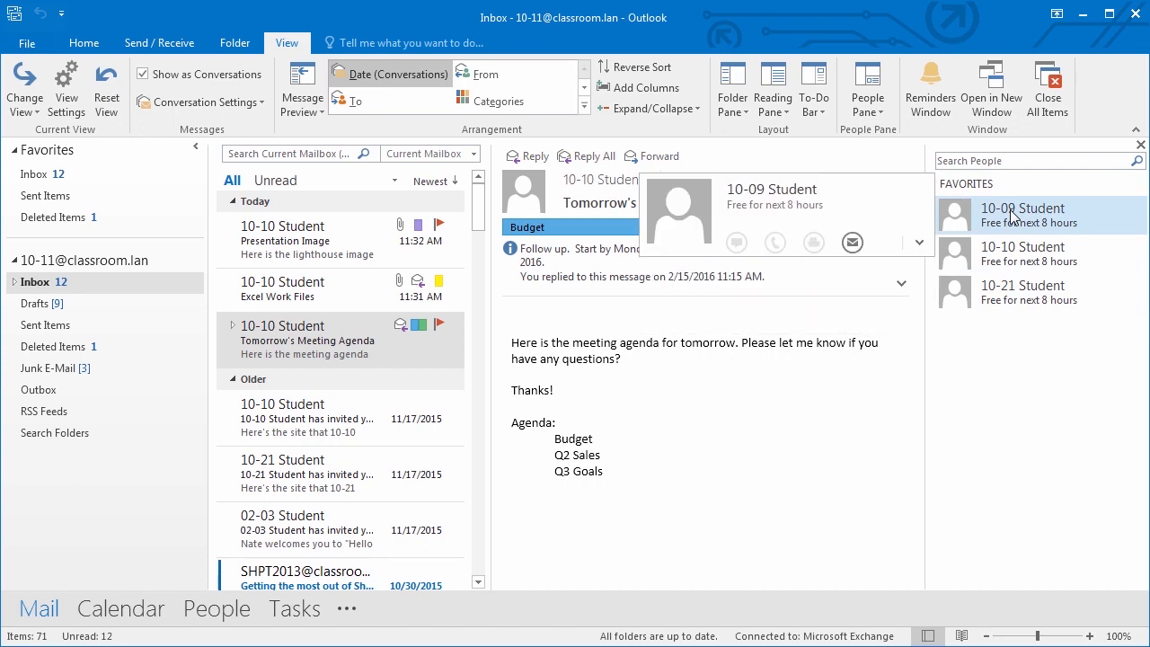
click(853, 242)
click(1018, 52)
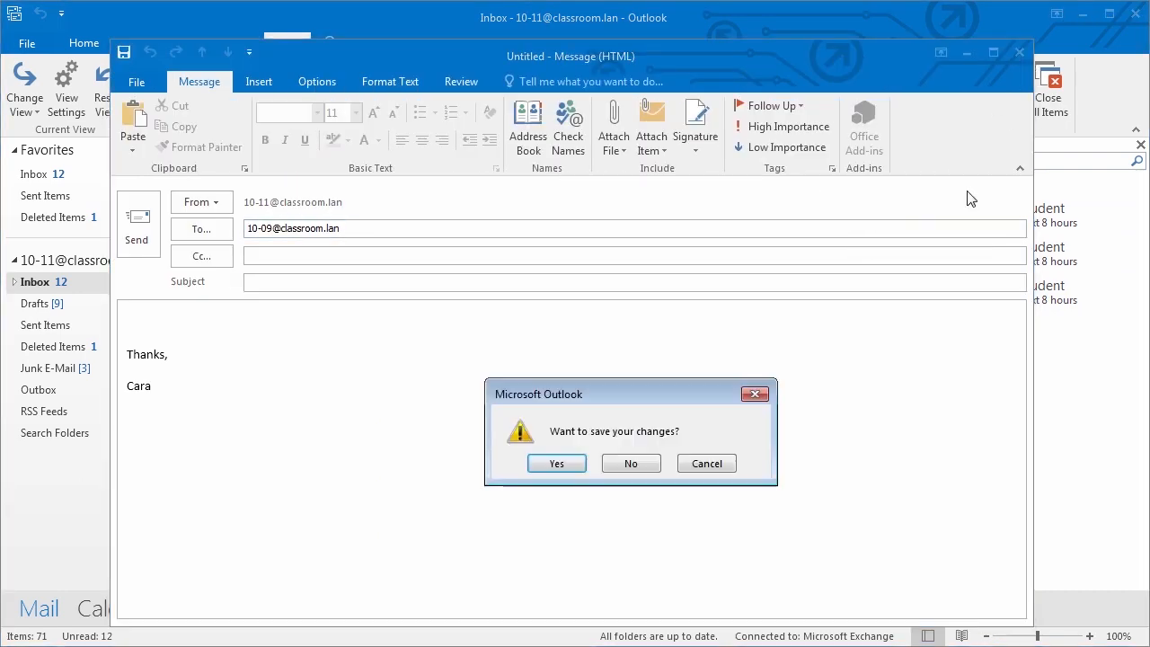
click(620, 464)
right_click(991, 213)
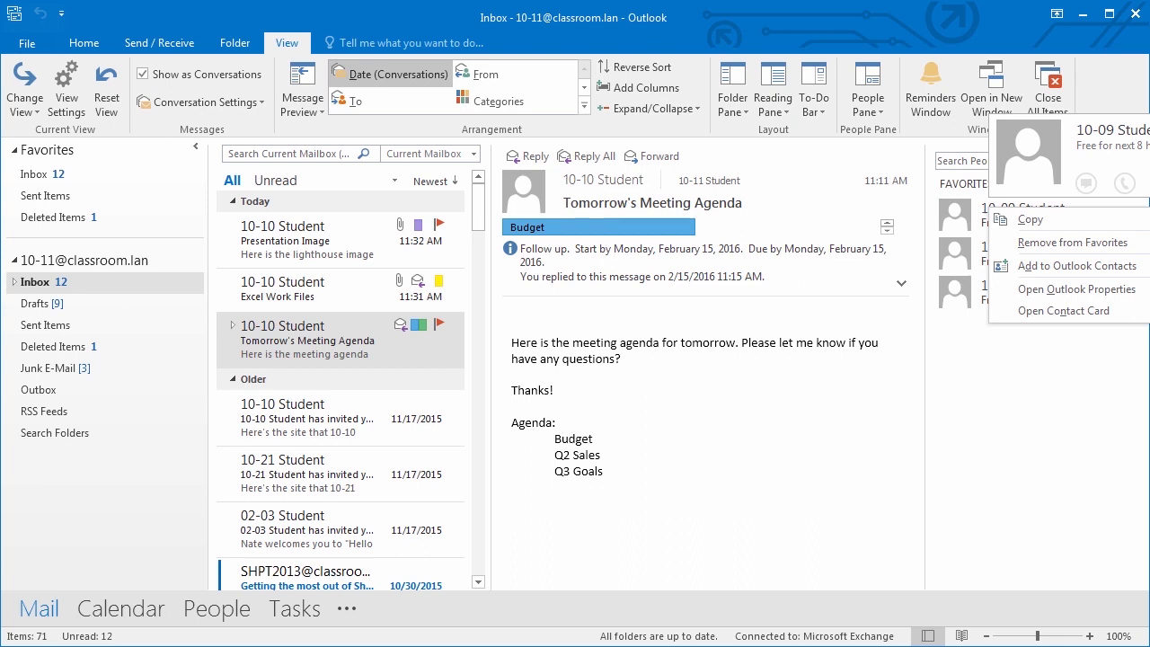
key(Escape)
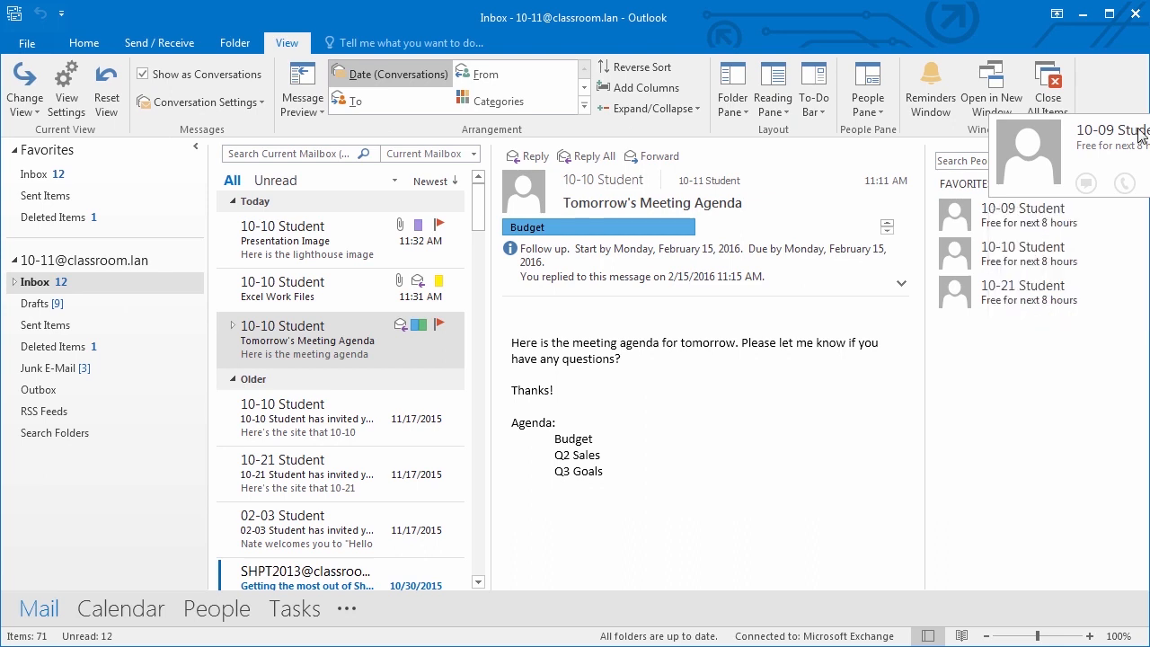
right_click(1005, 257)
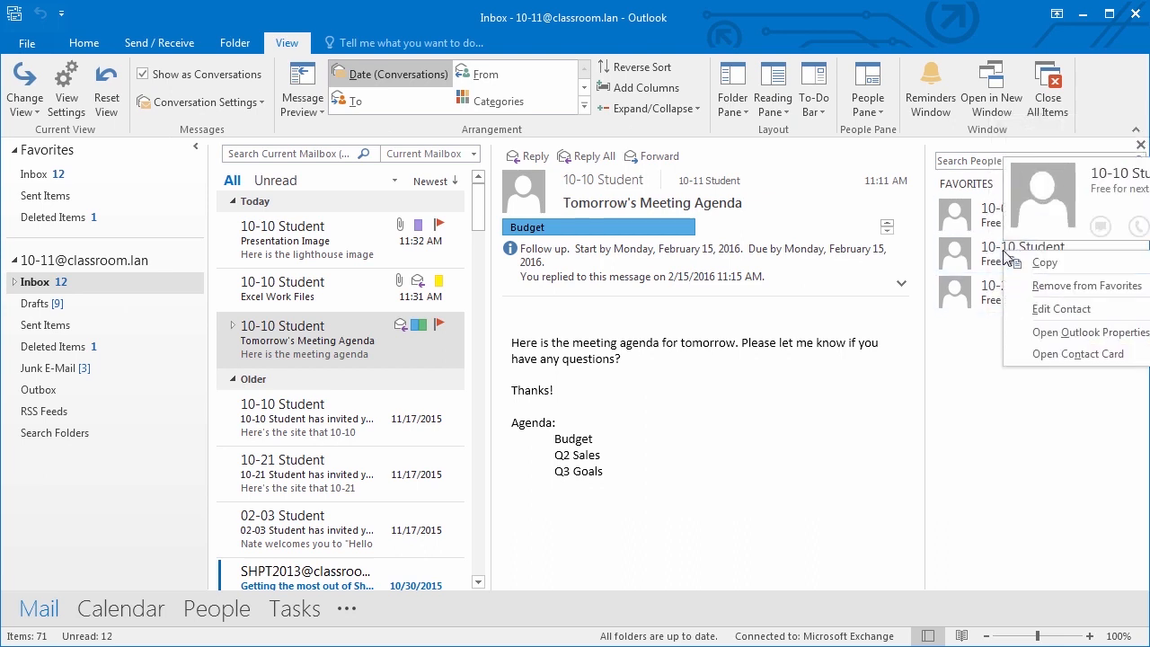
click(1069, 354)
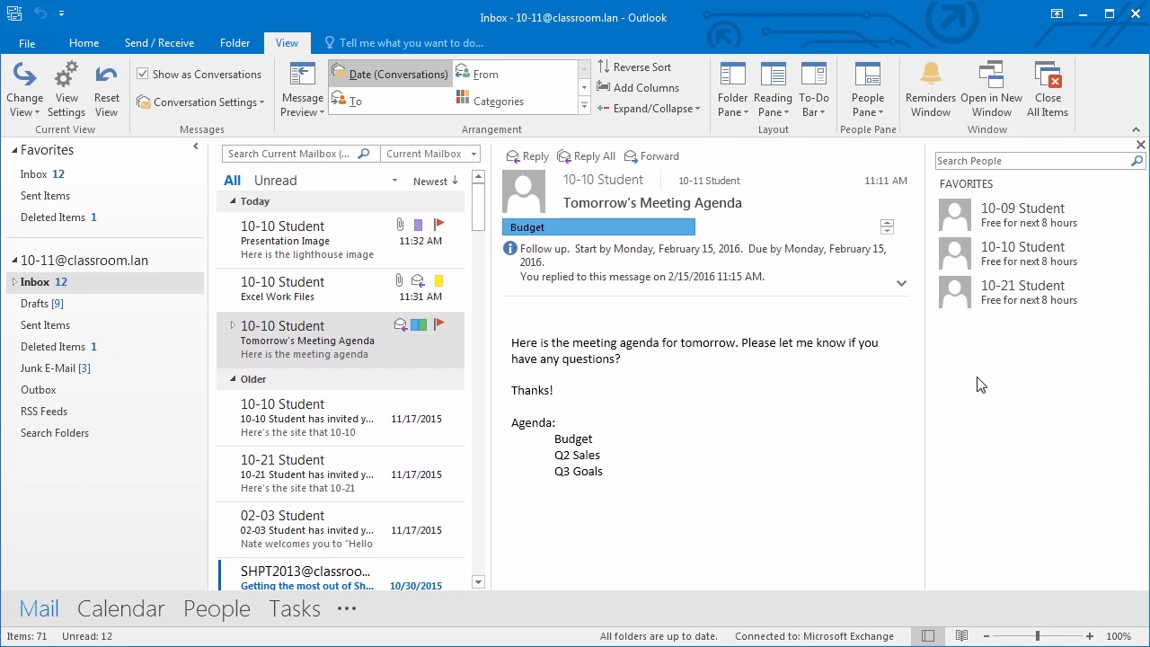
right_click(974, 309)
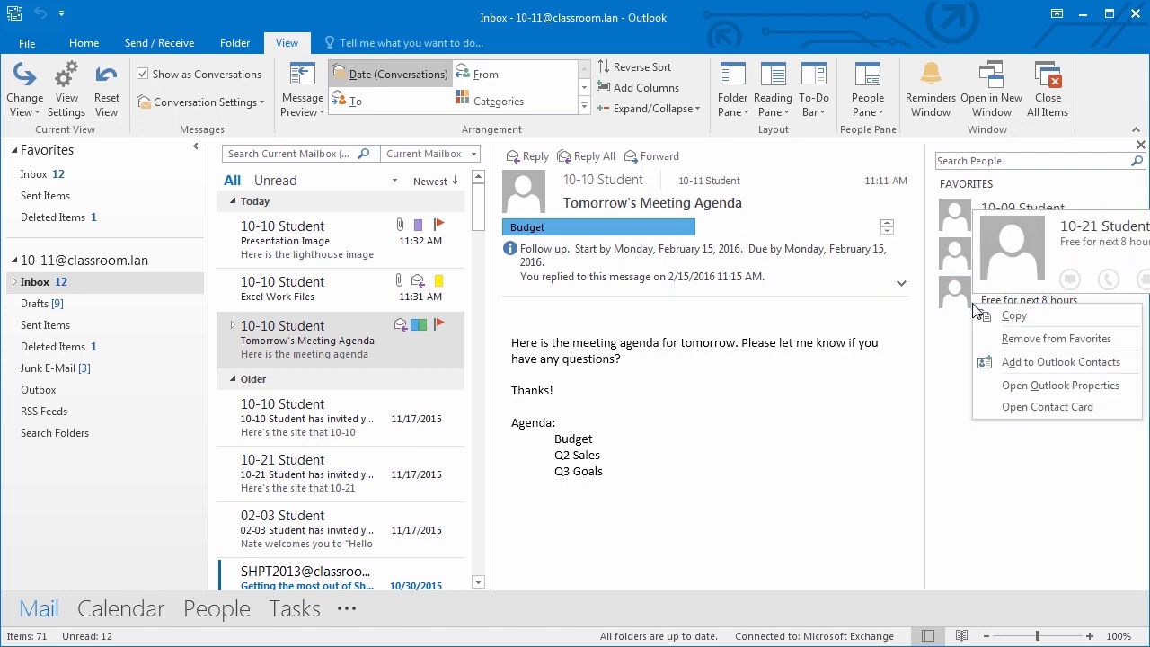
click(954, 379)
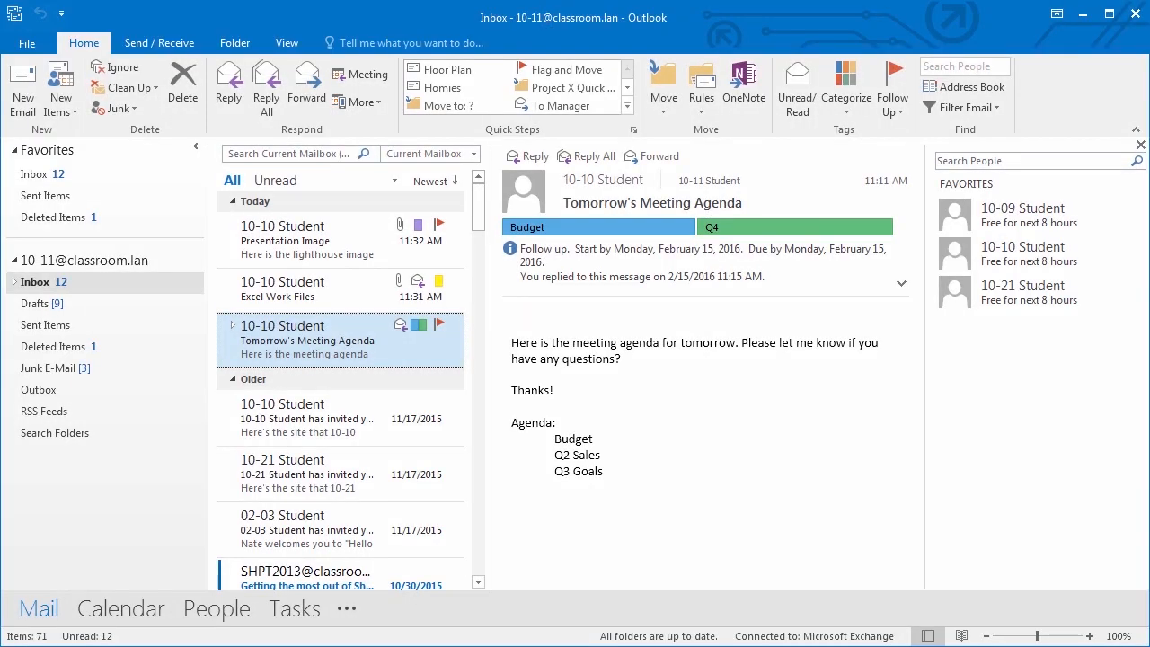
- Open the contacts, search them for 'billy', then clear the search to show all five
click(230, 609)
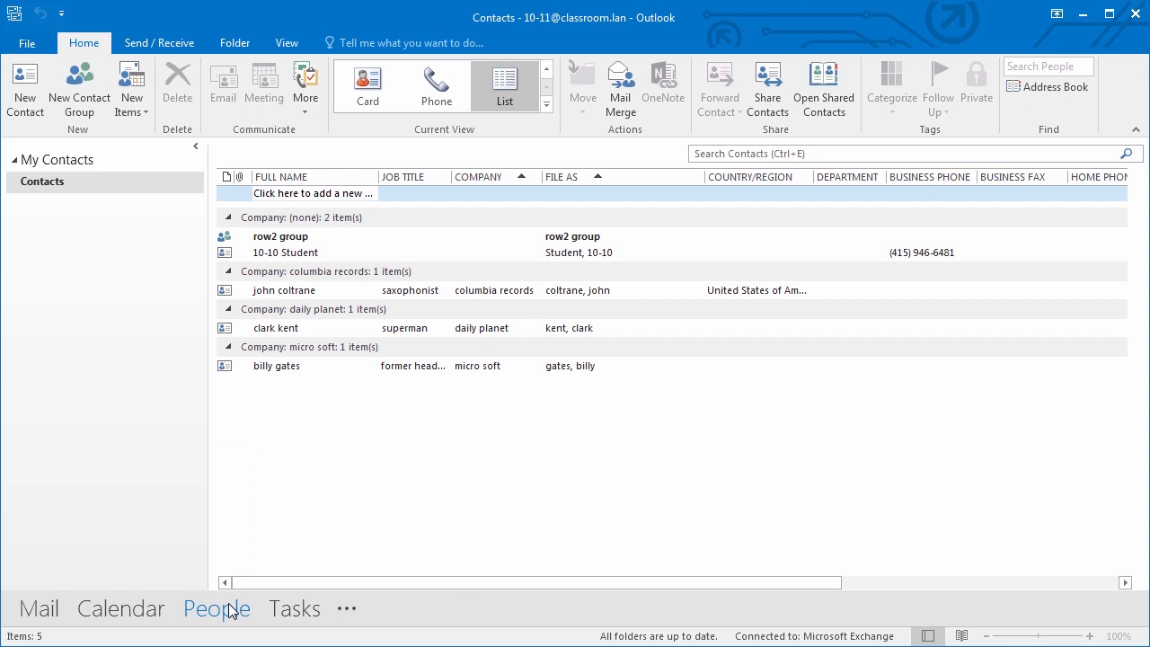
click(708, 155)
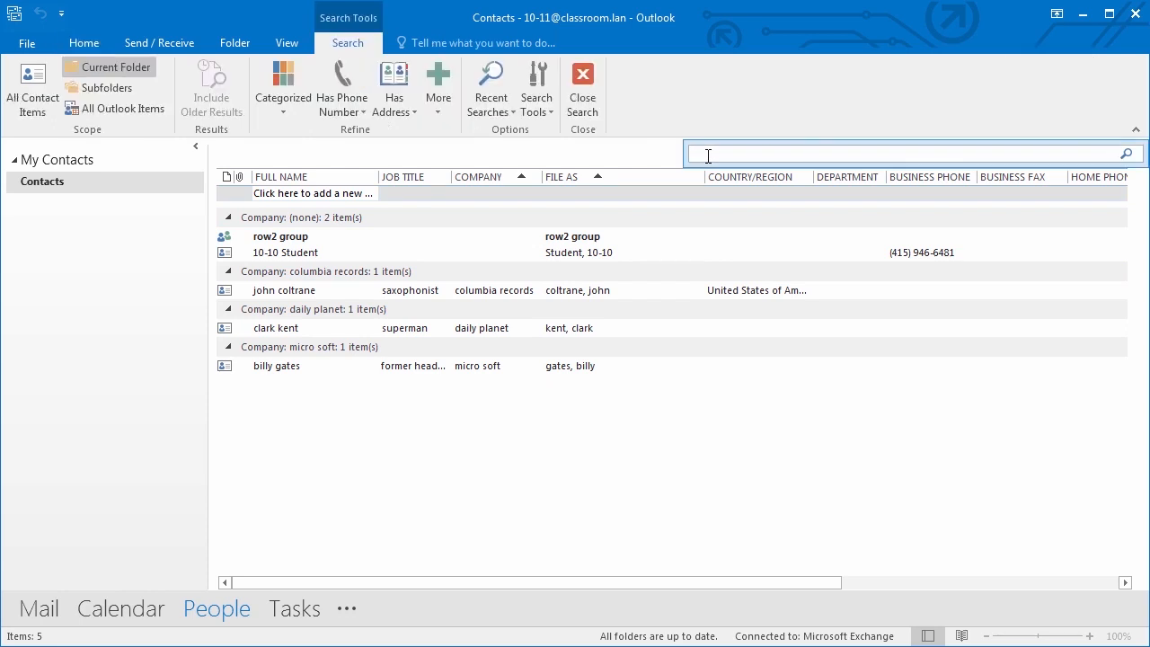
text(billy)
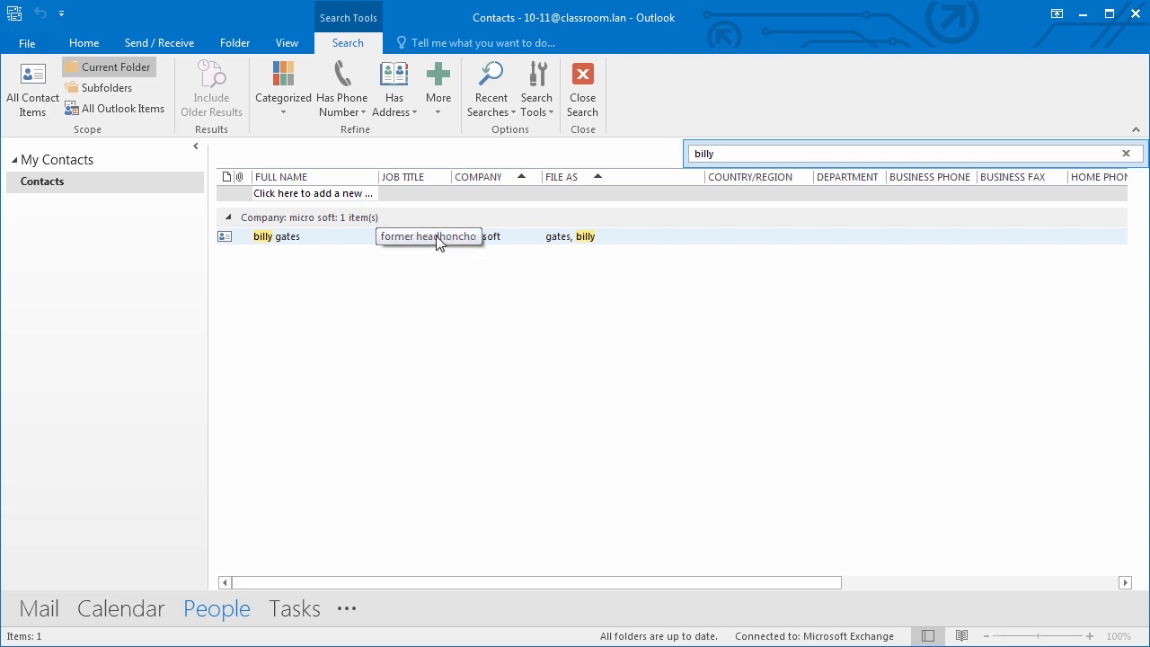
click(1125, 155)
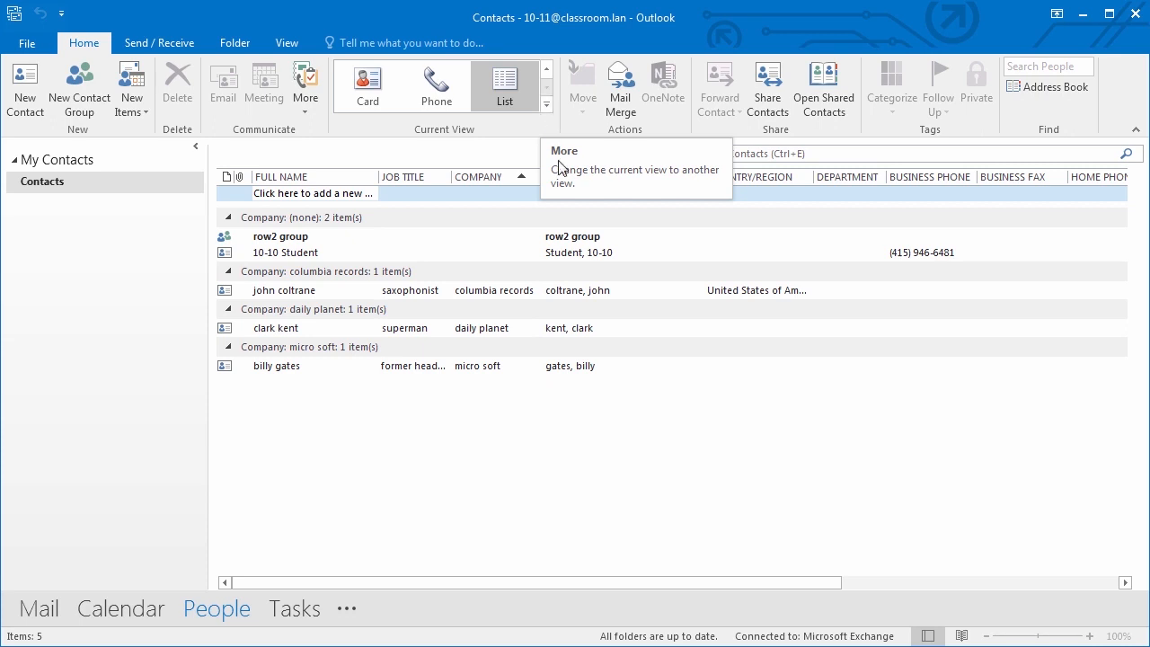
- Sort the contacts by company and by full name, in both ascending and descending order
click(503, 176)
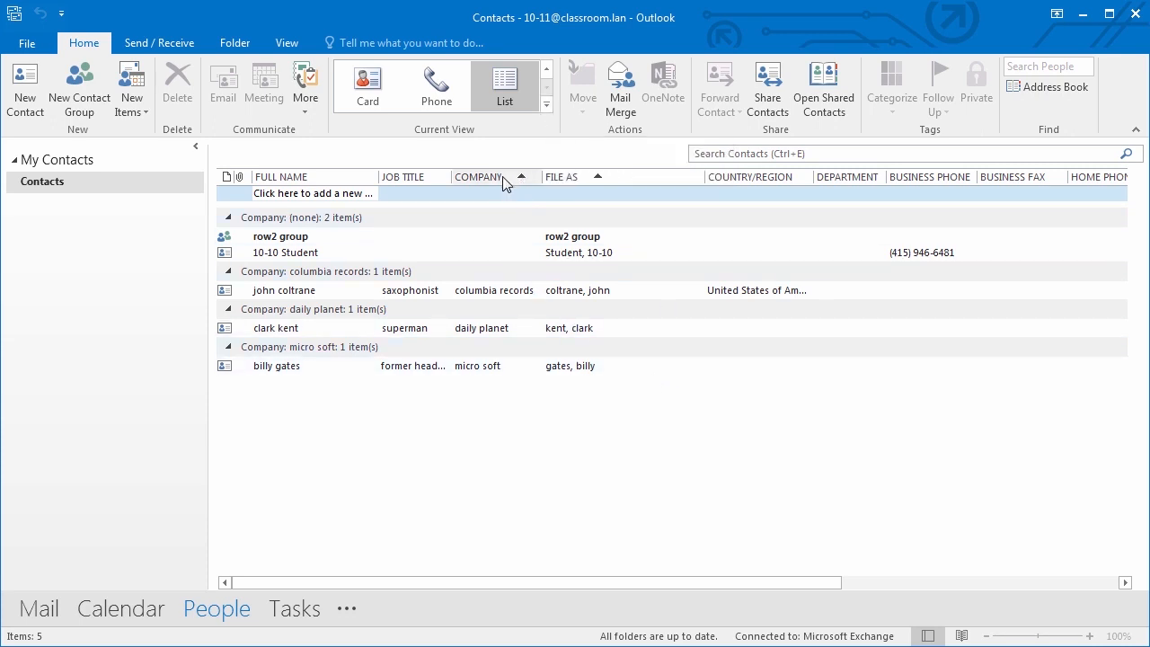
click(502, 180)
click(525, 182)
click(525, 183)
click(306, 177)
click(333, 176)
- Try the copied card, People and Business Card contact views
click(546, 104)
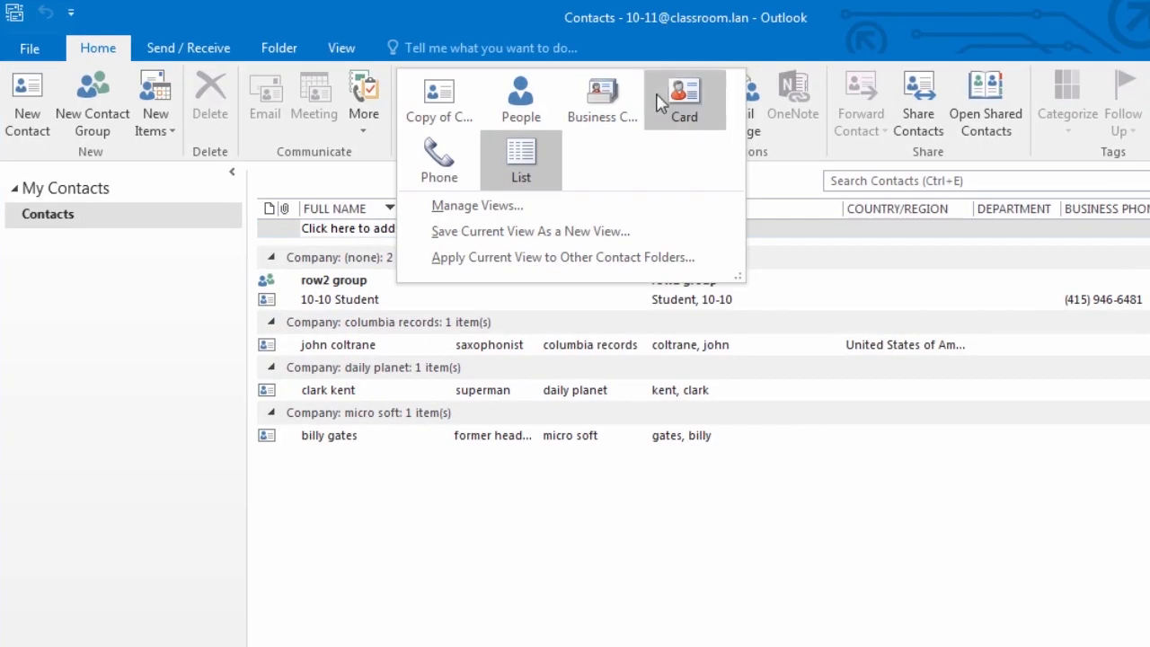
click(436, 106)
click(520, 95)
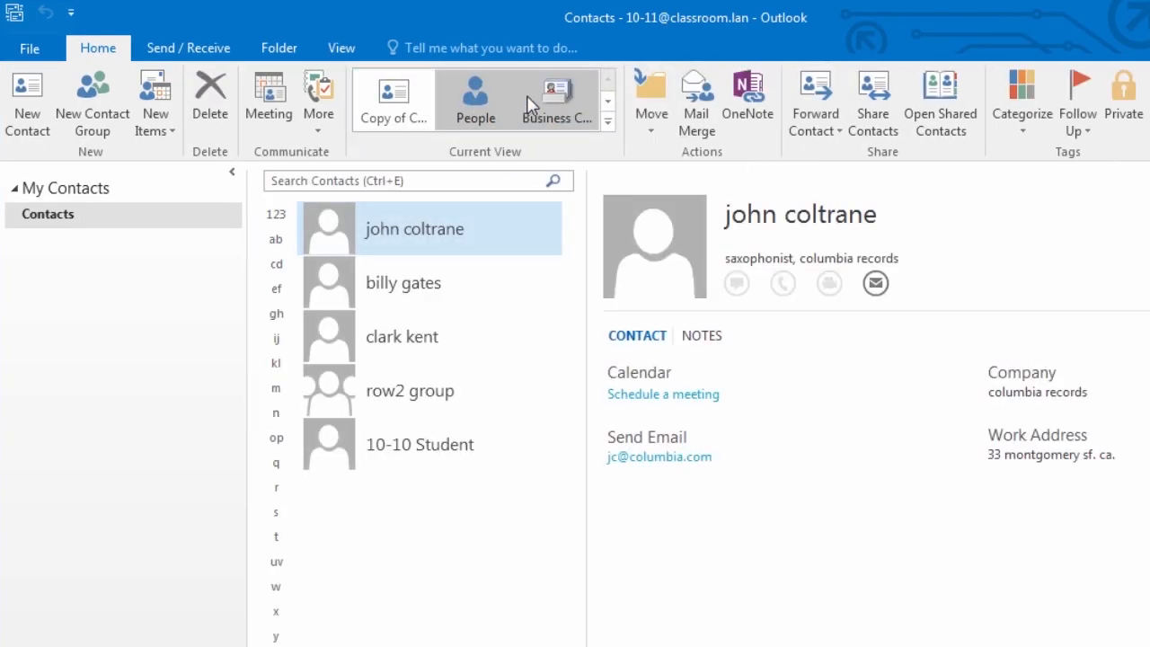
click(577, 102)
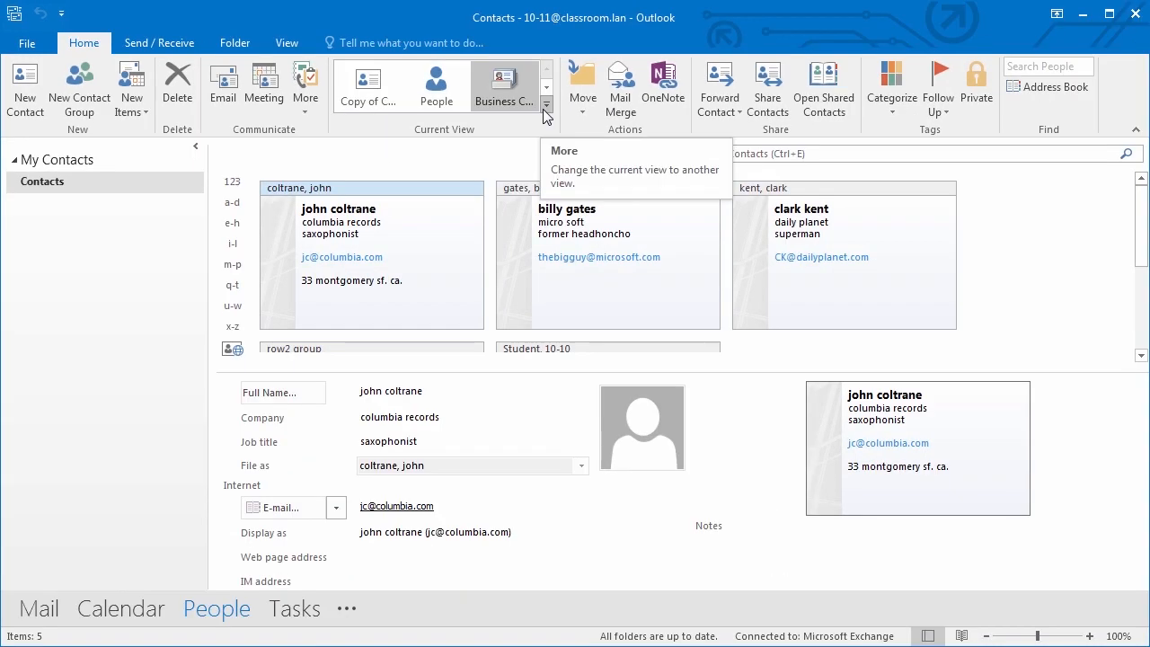
click(653, 119)
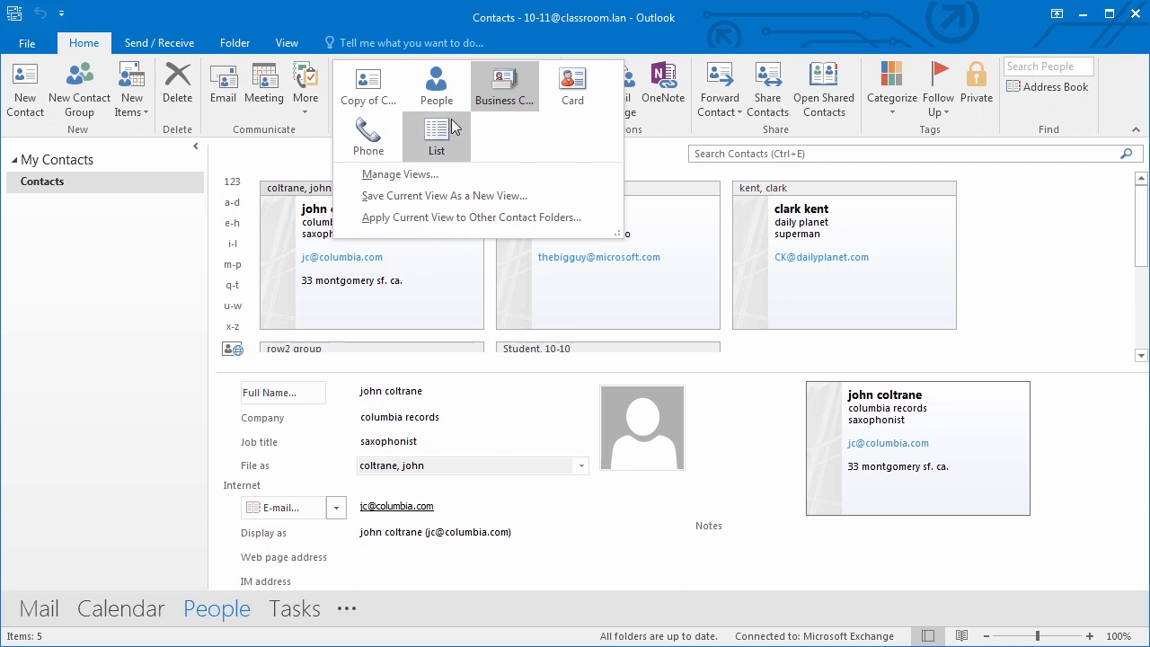
- Switch the contacts to List view grouped by company and close the search
click(732, 156)
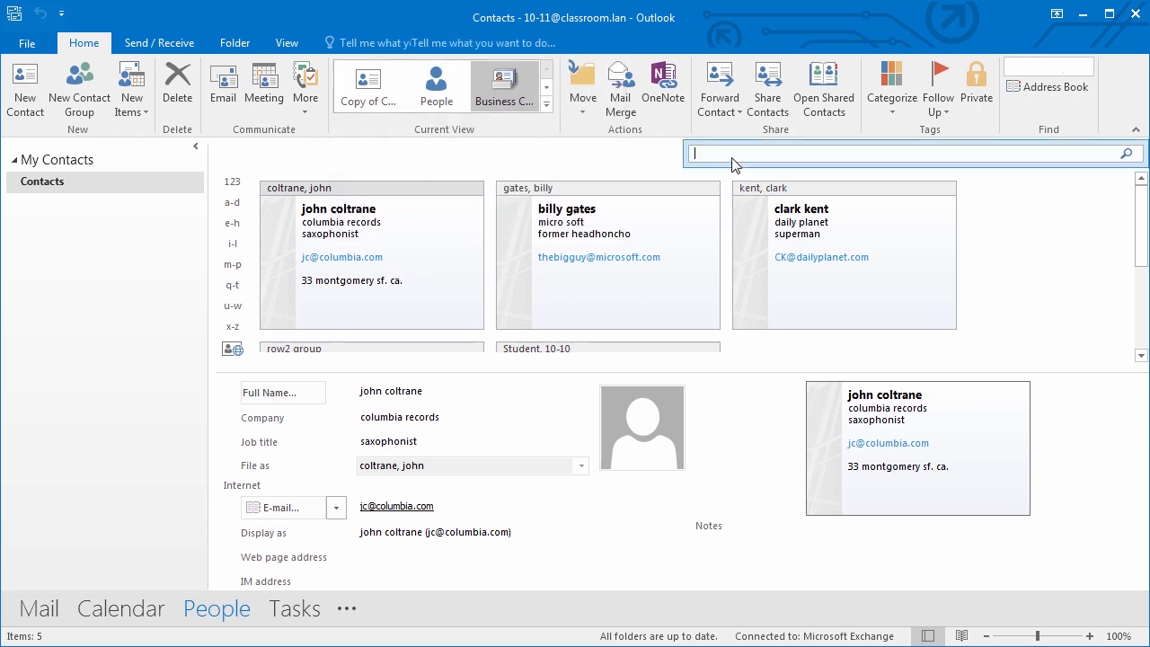
click(582, 89)
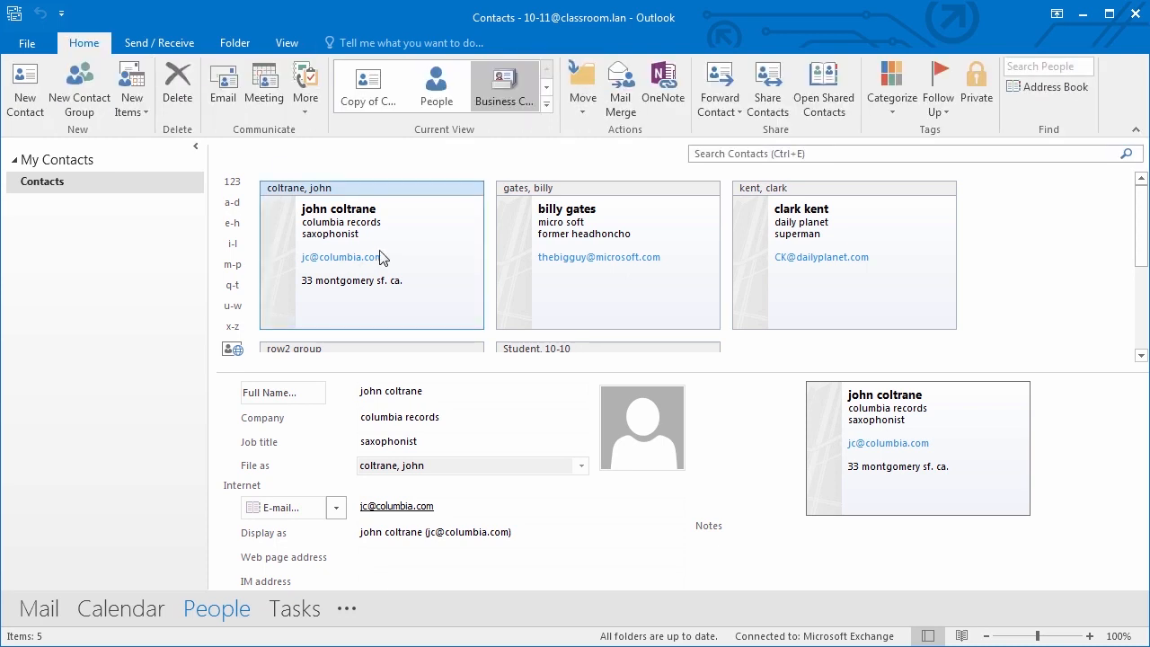
click(547, 106)
click(436, 135)
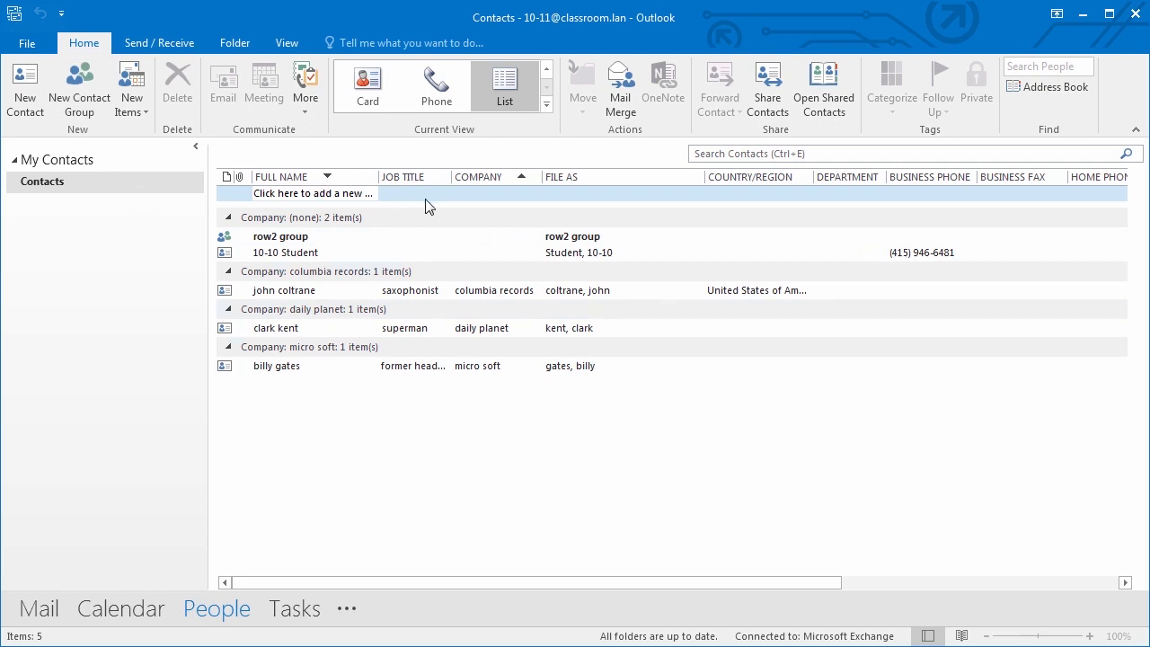
click(772, 153)
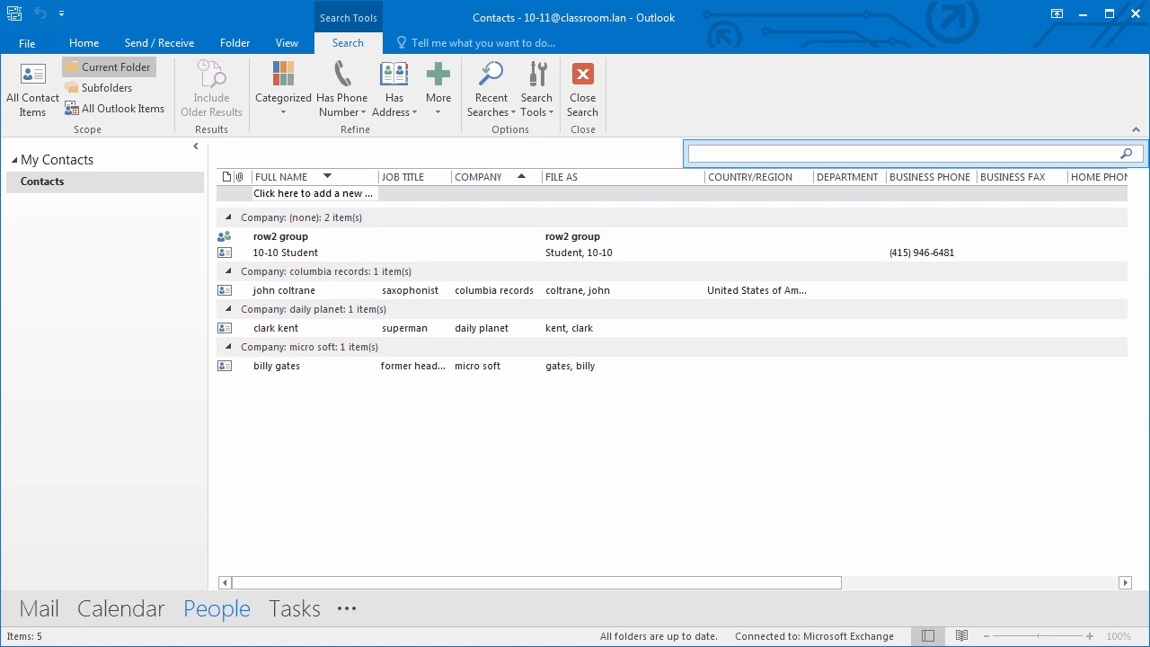
click(91, 45)
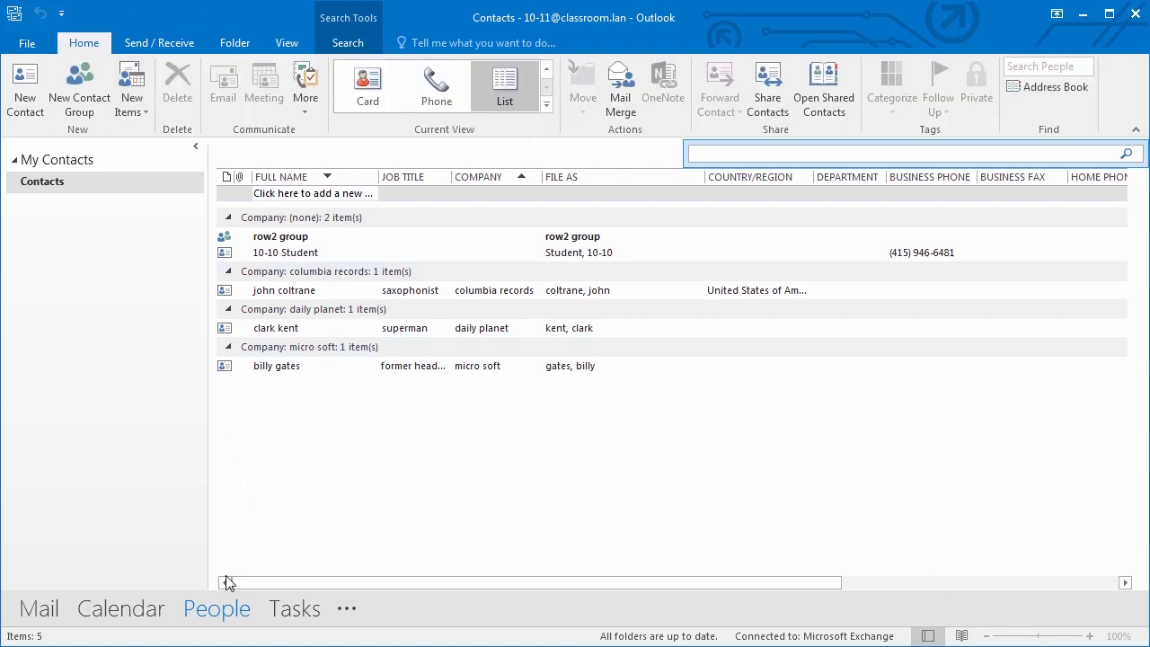
mouse_move(224, 618)
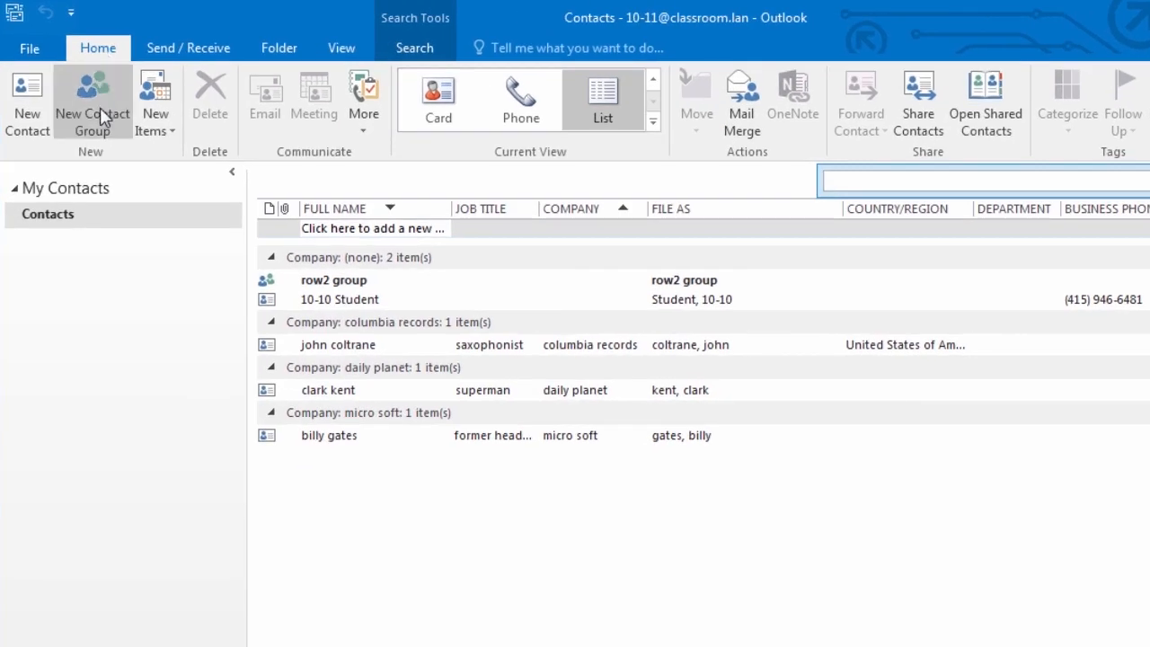
- Create a contact group named 'My Team' and open the address book to pick its members
click(98, 117)
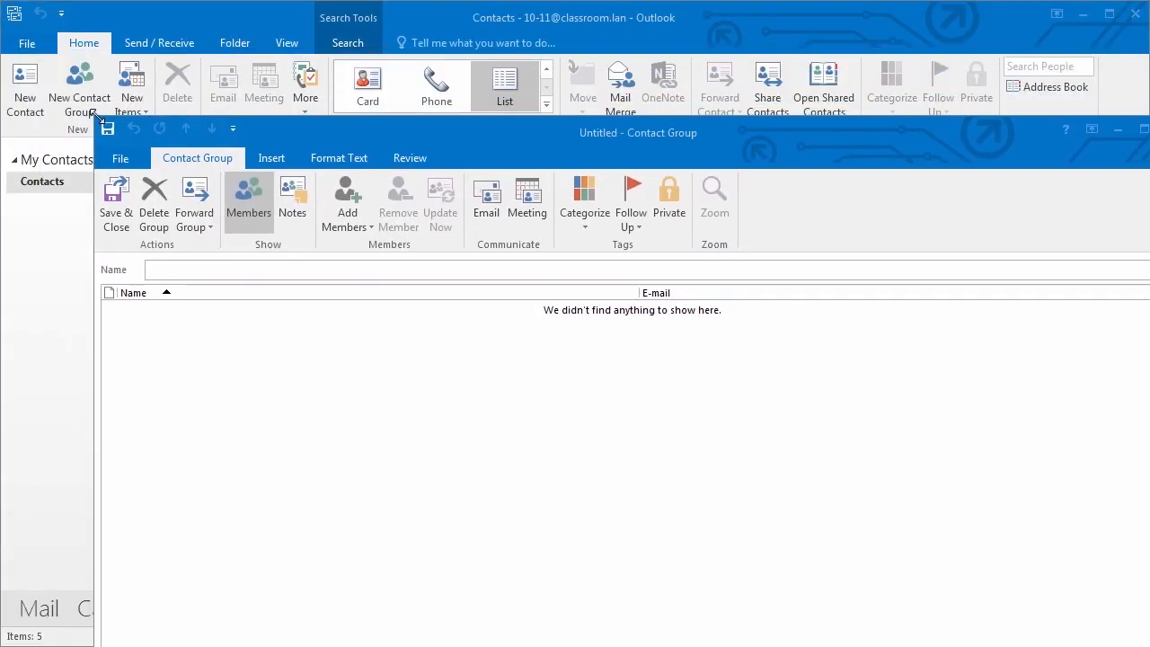
drag(95, 118, 197, 169)
drag(541, 174, 443, 48)
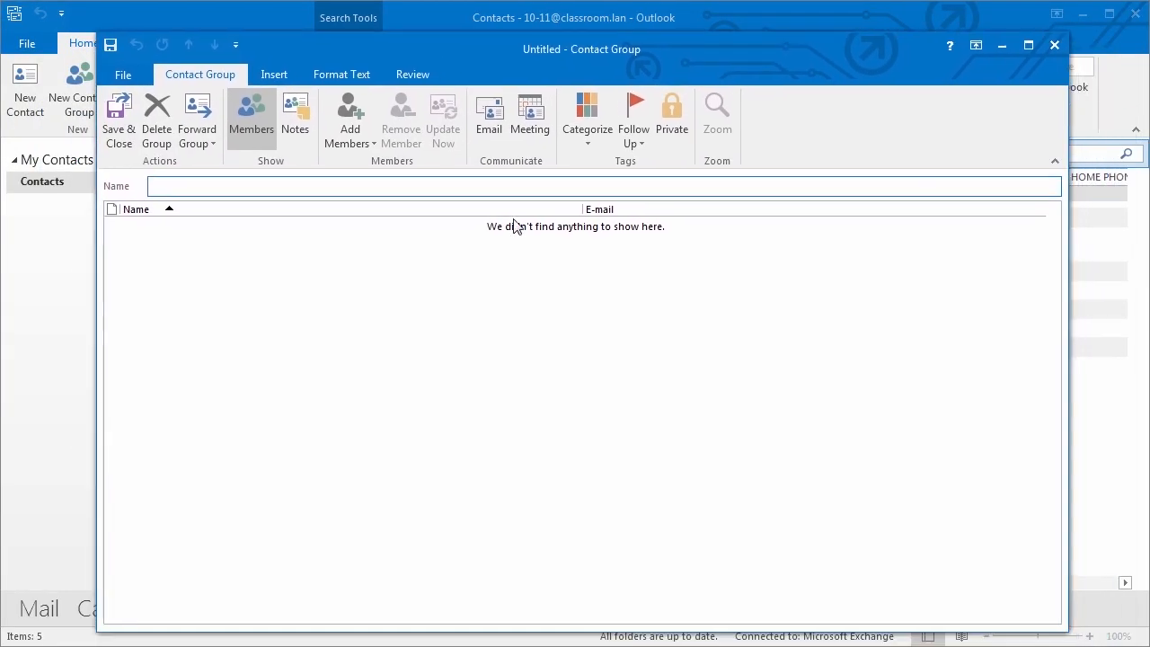
click(265, 188)
text(My Team)
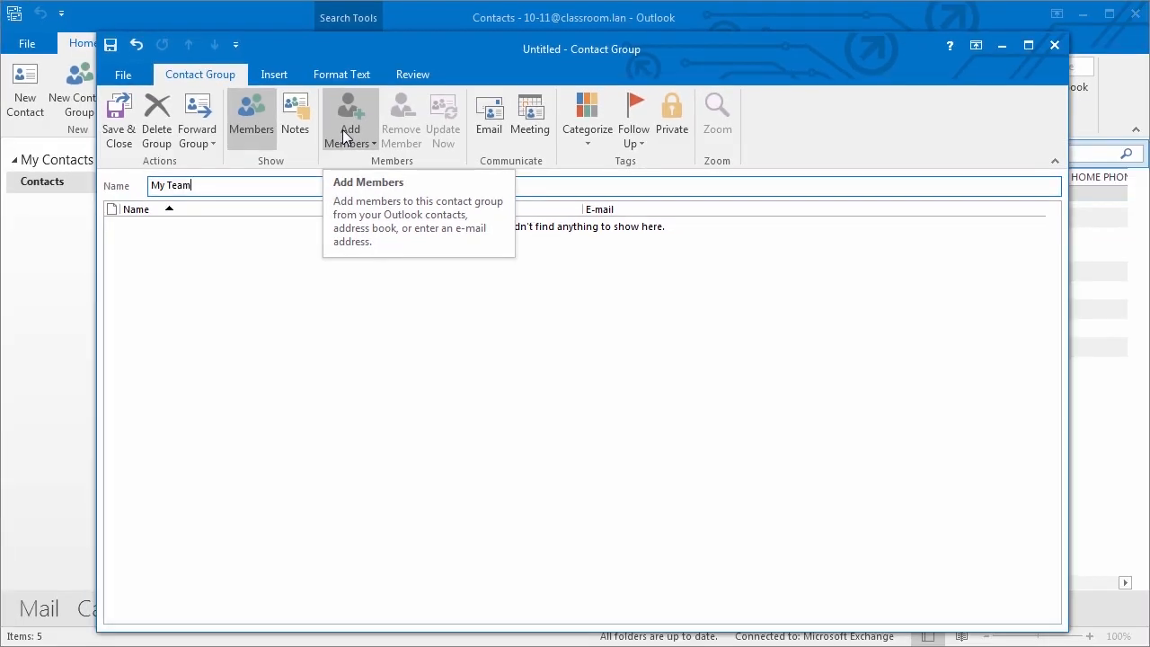
click(342, 130)
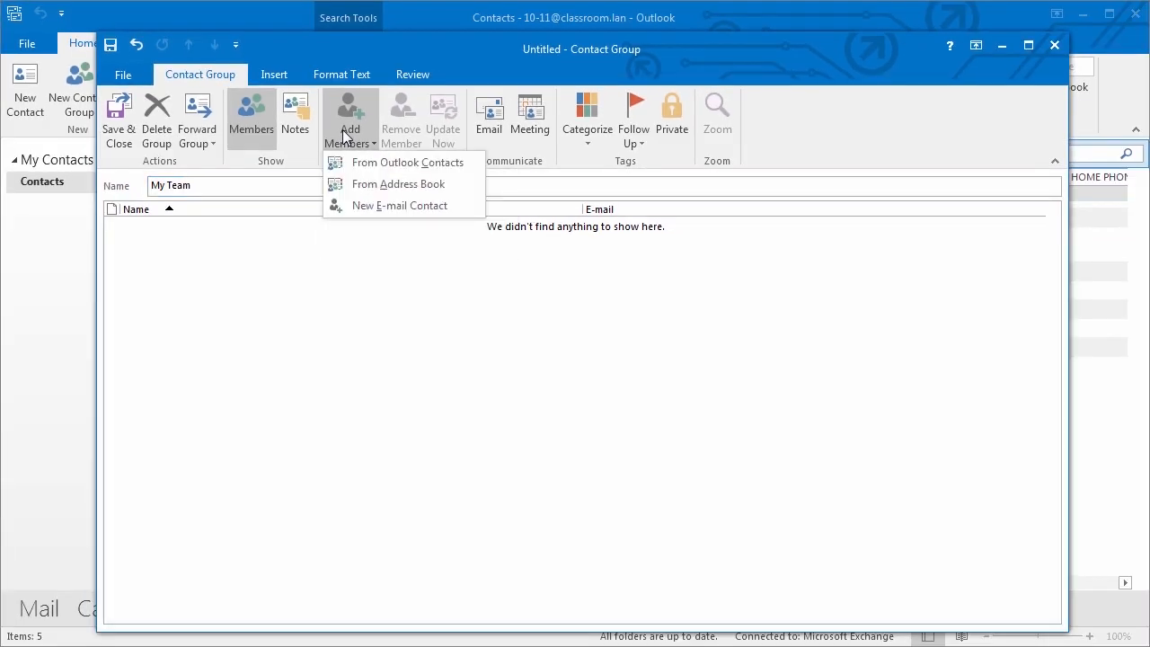
click(388, 186)
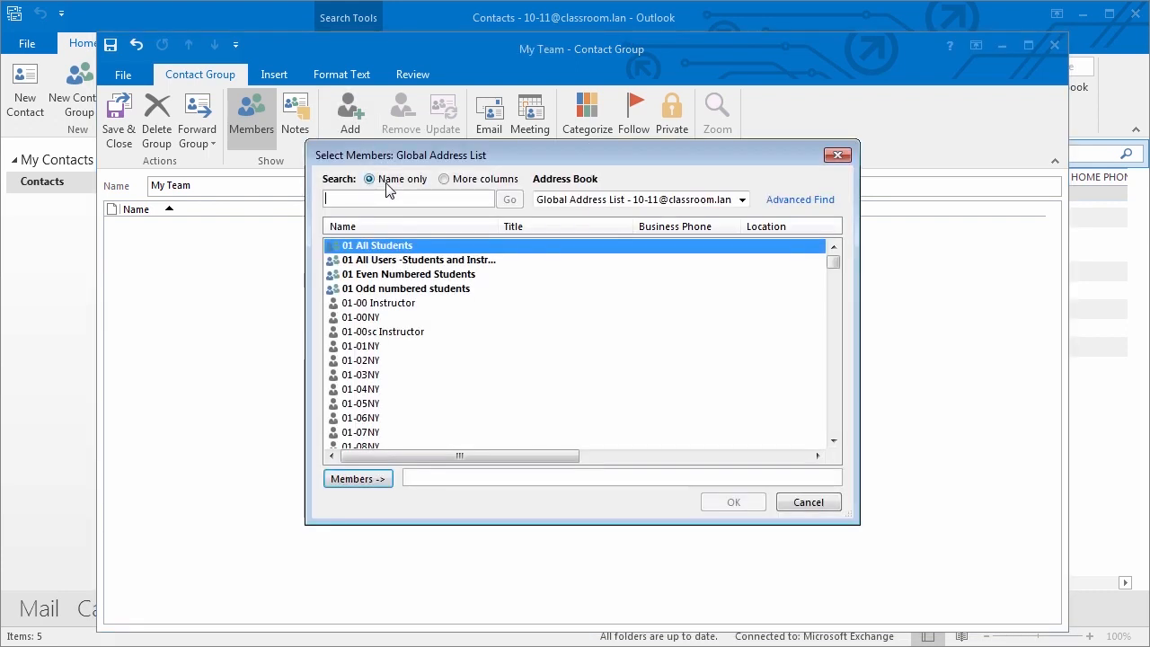
- Add 10-00 Instructor and 10-06, 10-17 and 10-21 Student to the group from the address book
text(10)
click(388, 306)
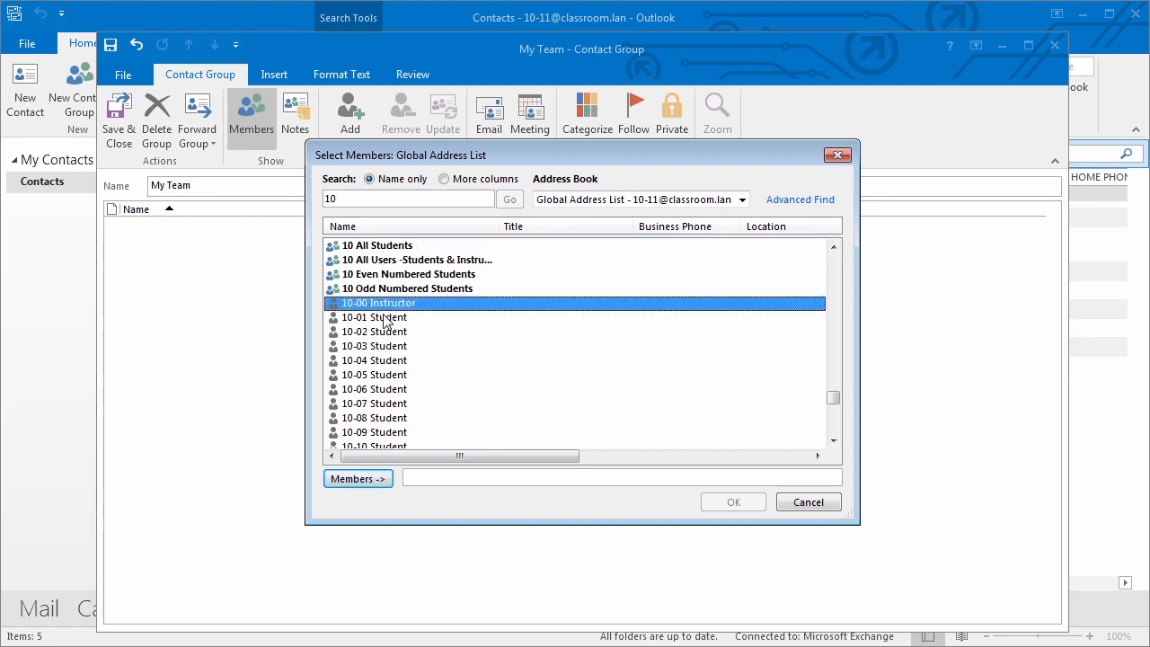
click(380, 479)
click(398, 392)
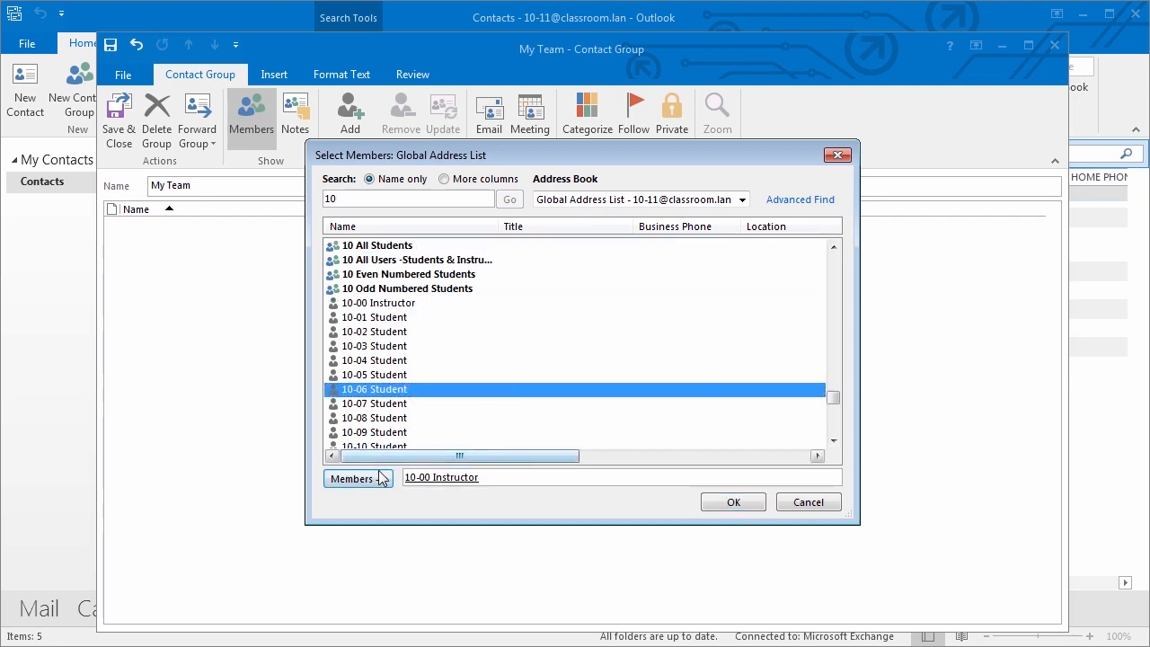
click(384, 478)
scroll(391, 408, down, 1)
scroll(392, 408, down, 1)
click(375, 419)
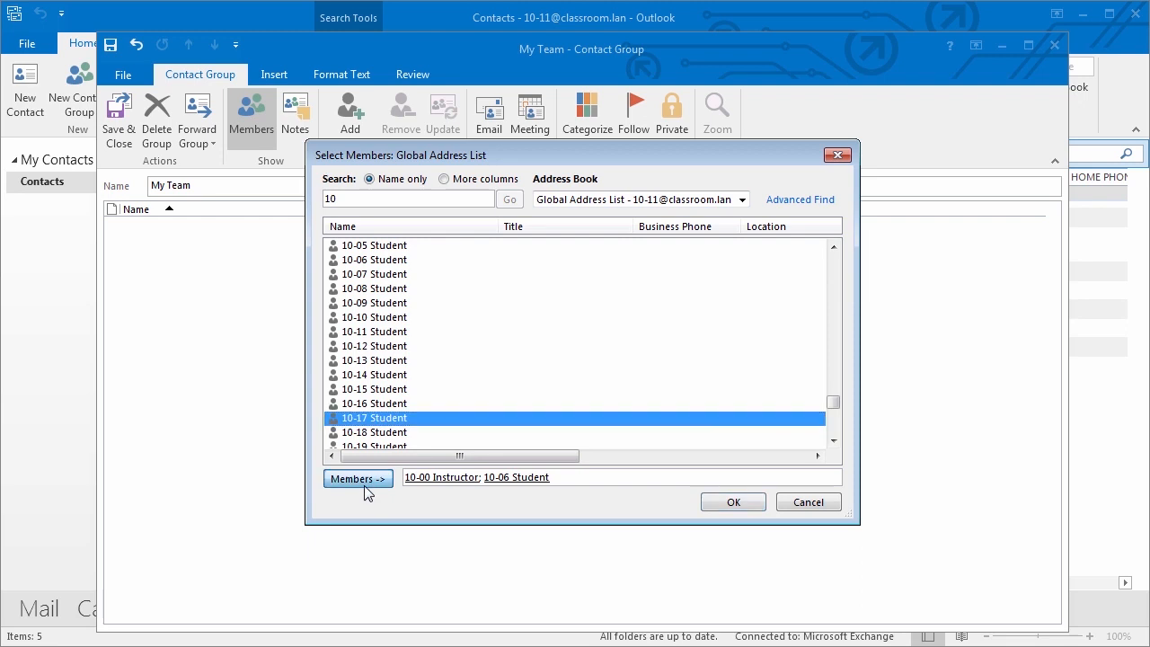
click(370, 480)
scroll(374, 418, down, 1)
click(374, 417)
click(376, 481)
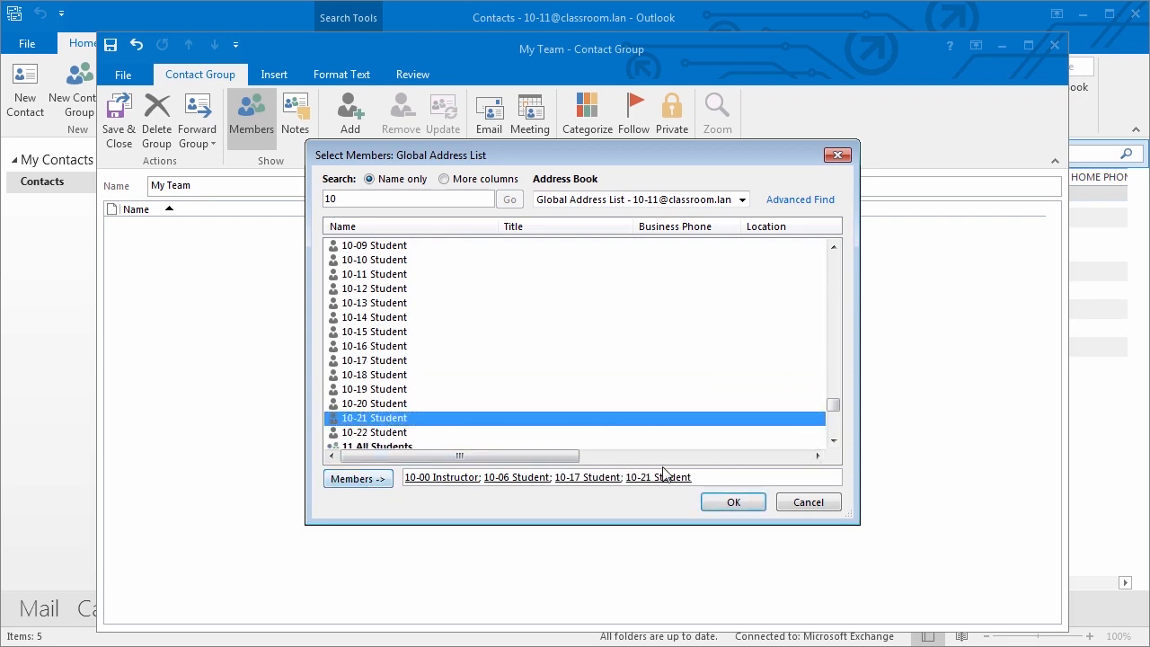
click(733, 502)
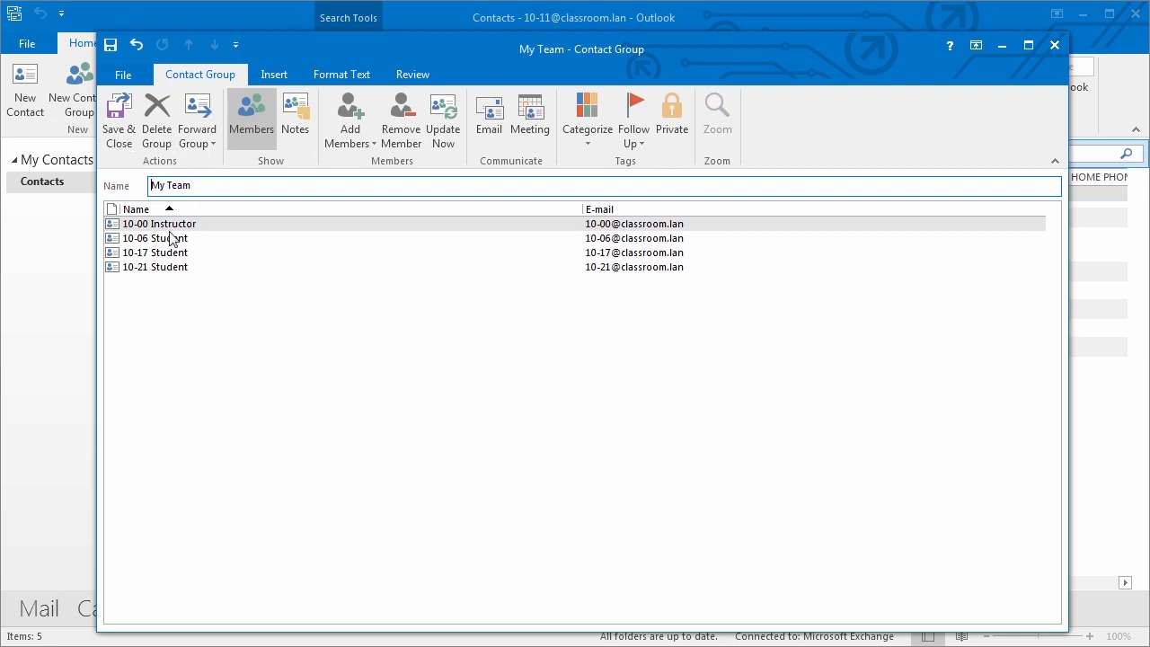
- Remove 10-17 Student from My Team and save the group on closing
click(155, 256)
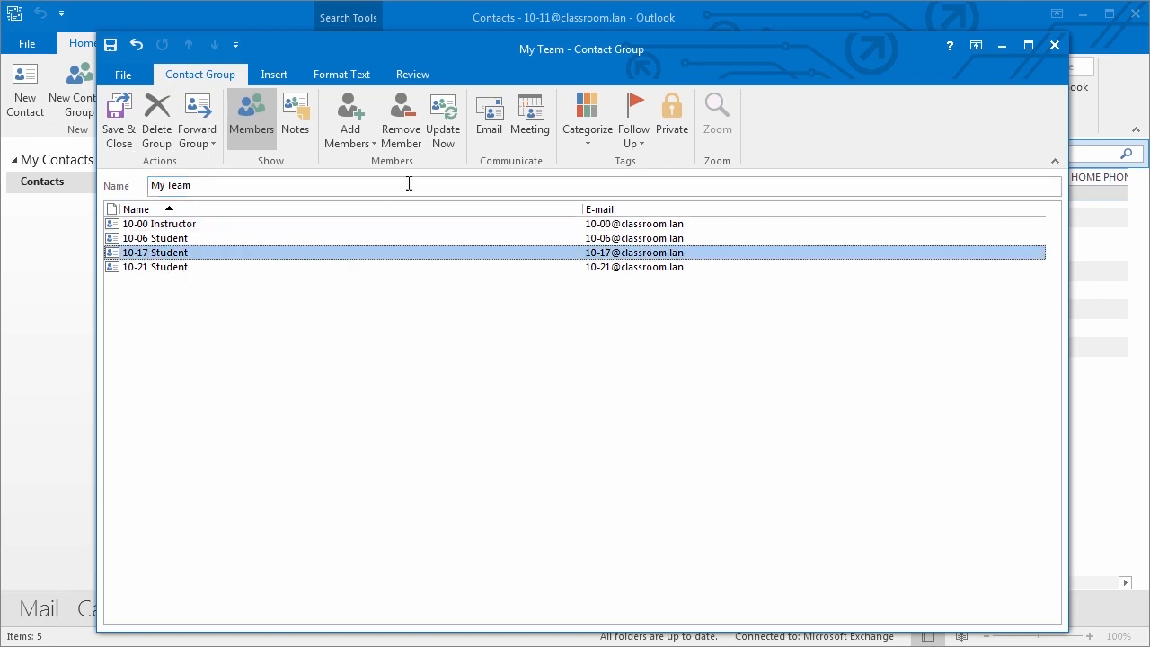
click(404, 132)
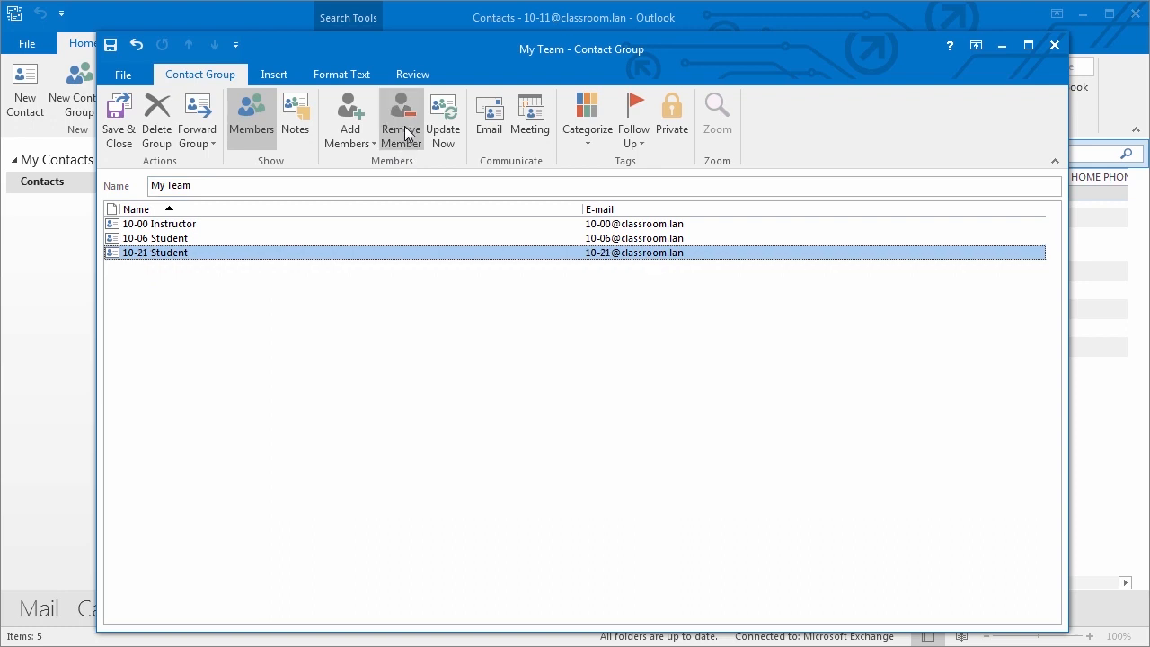
click(1053, 45)
click(546, 465)
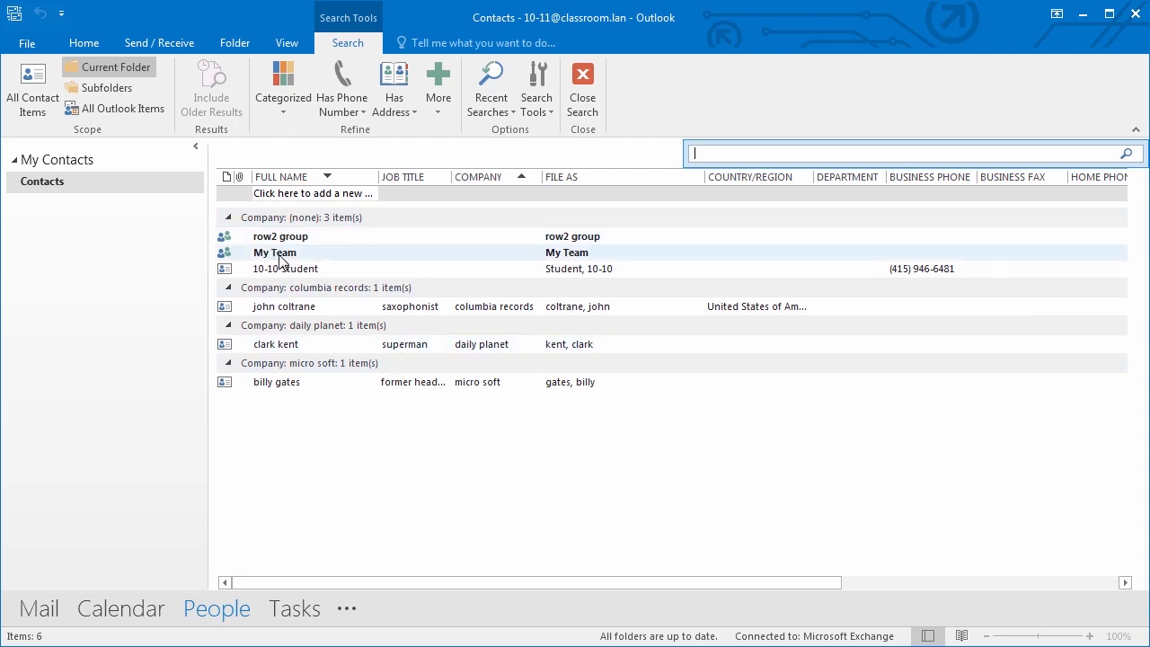
- Open My Team, add 10-08 Student from the address book, and save and close the group
click(279, 256)
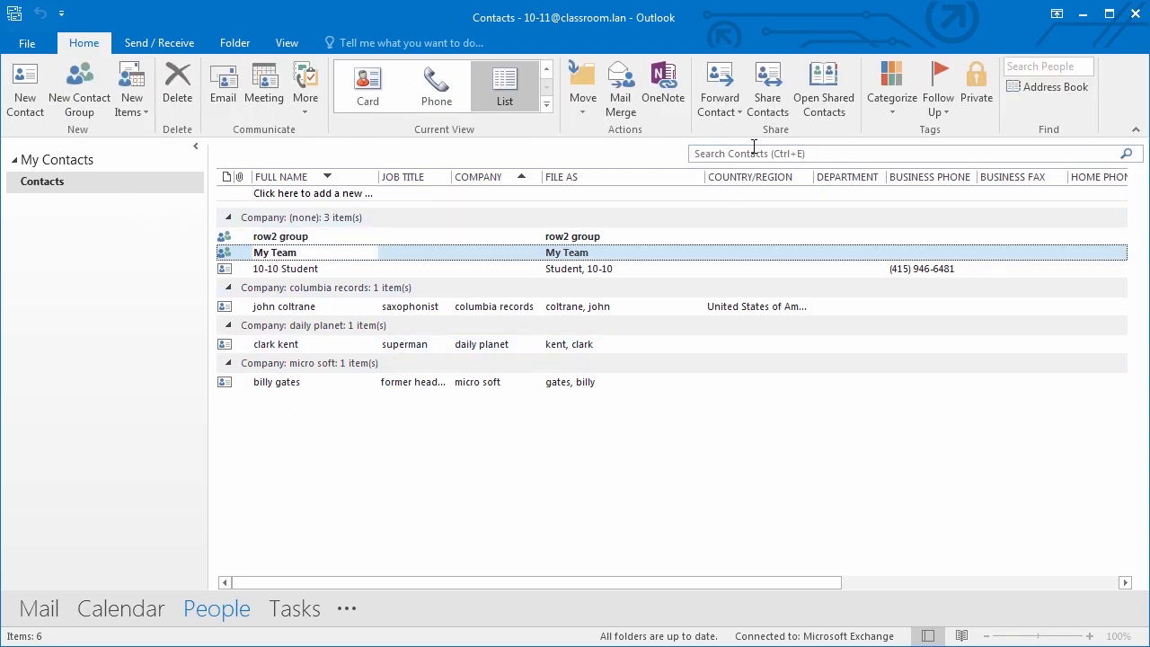
double_click(244, 254)
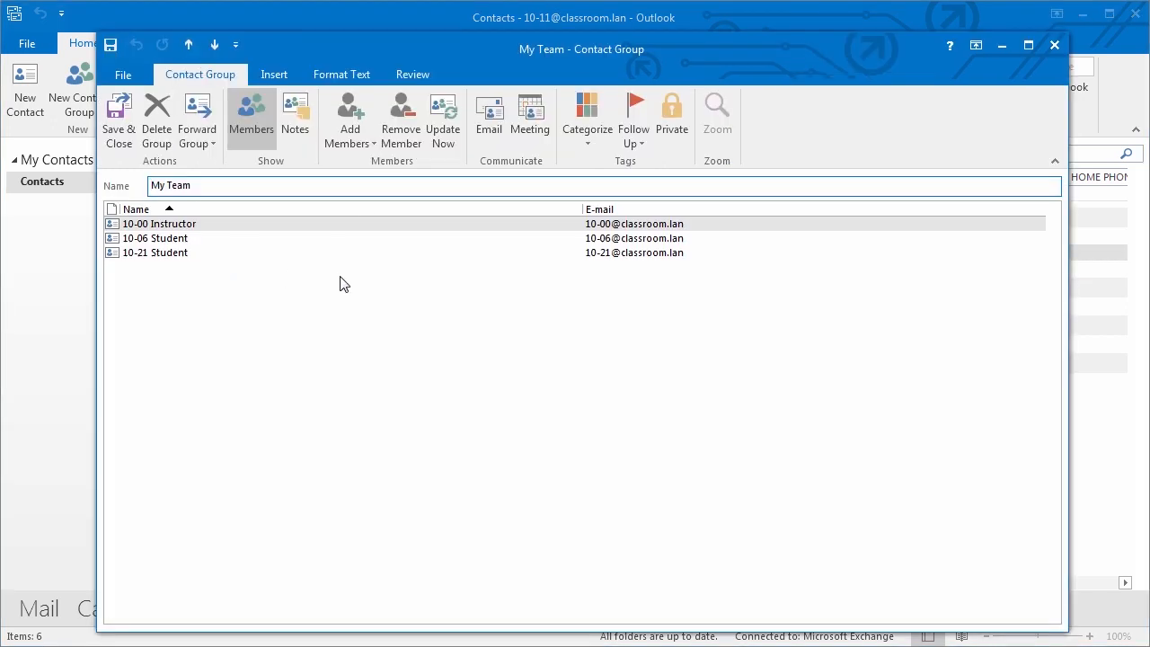
click(343, 139)
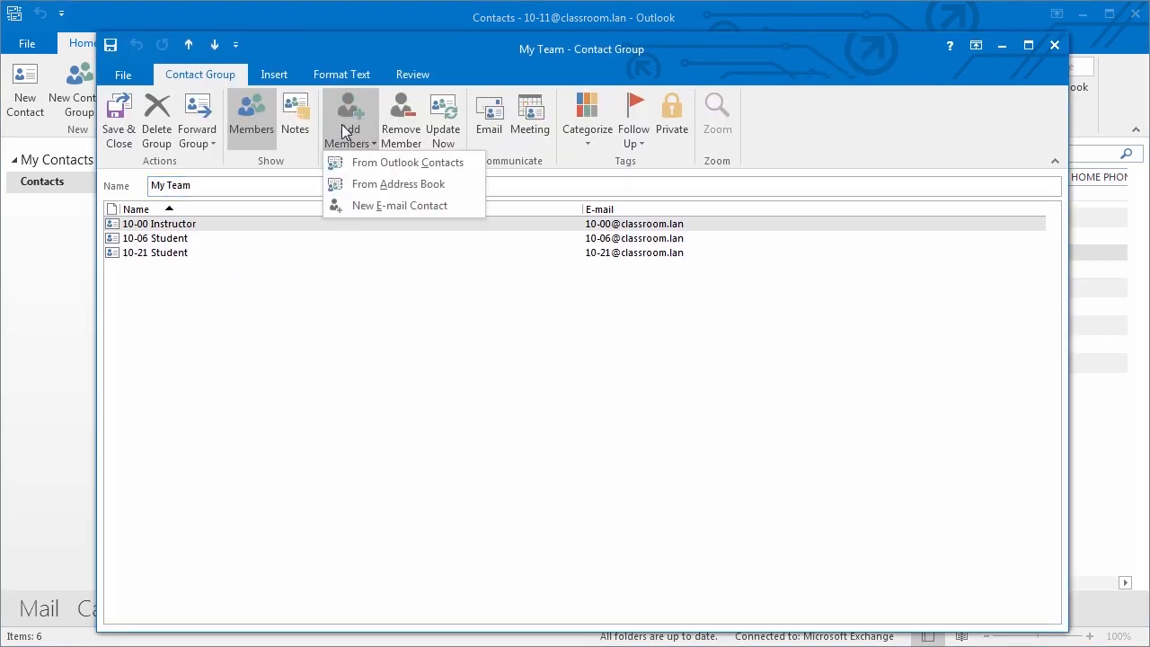
click(371, 187)
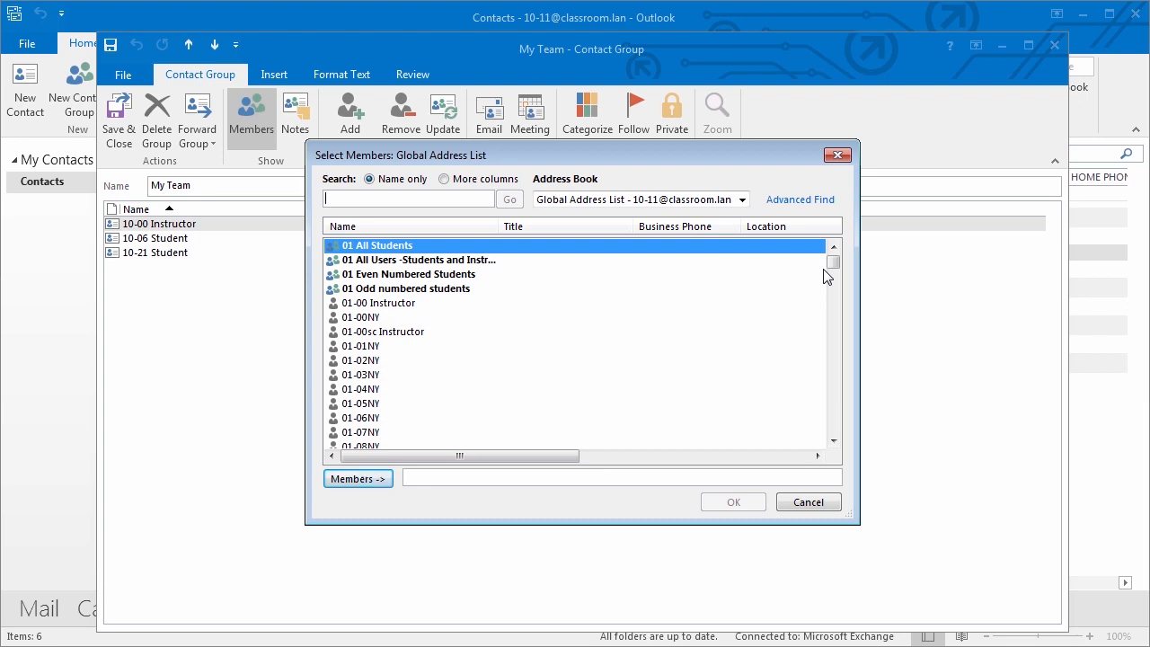
text(10)
click(386, 418)
click(357, 479)
click(733, 502)
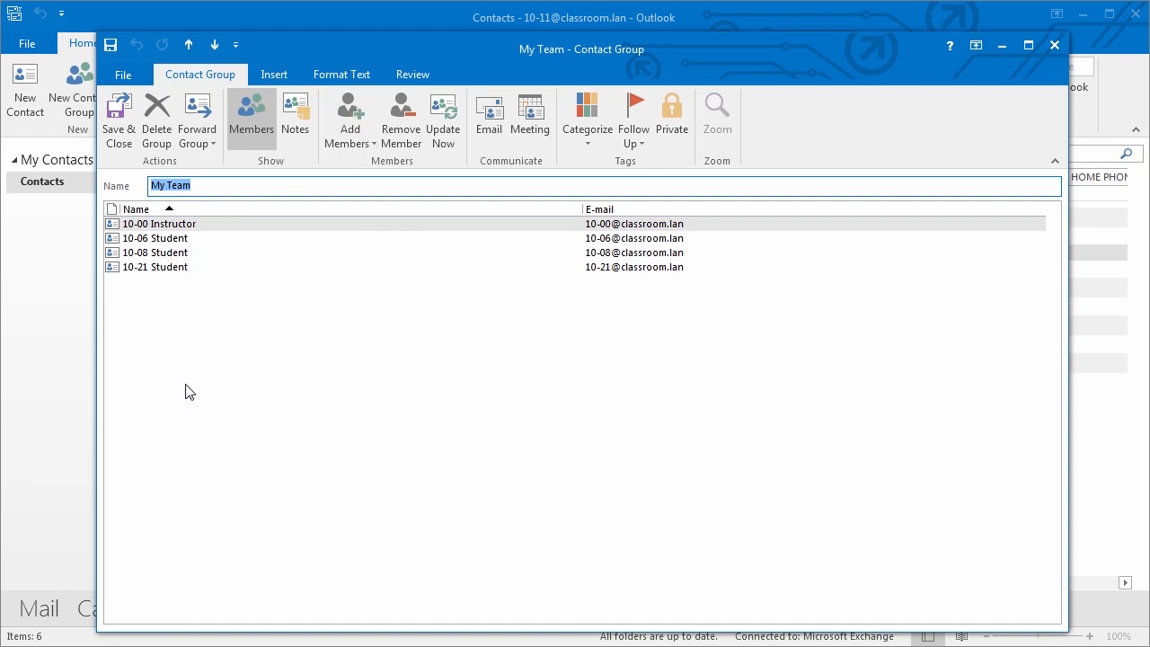
click(118, 135)
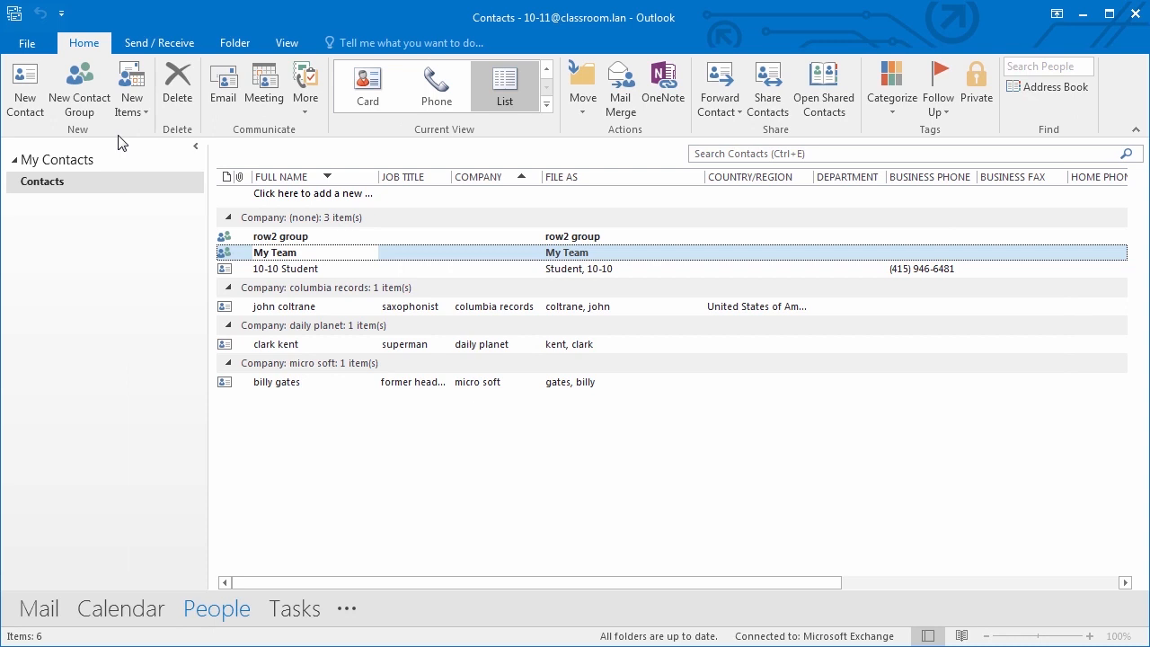
- Open My Team to review its Forward Group options, close it, and return to the Mail inbox
click(236, 253)
double_click(232, 254)
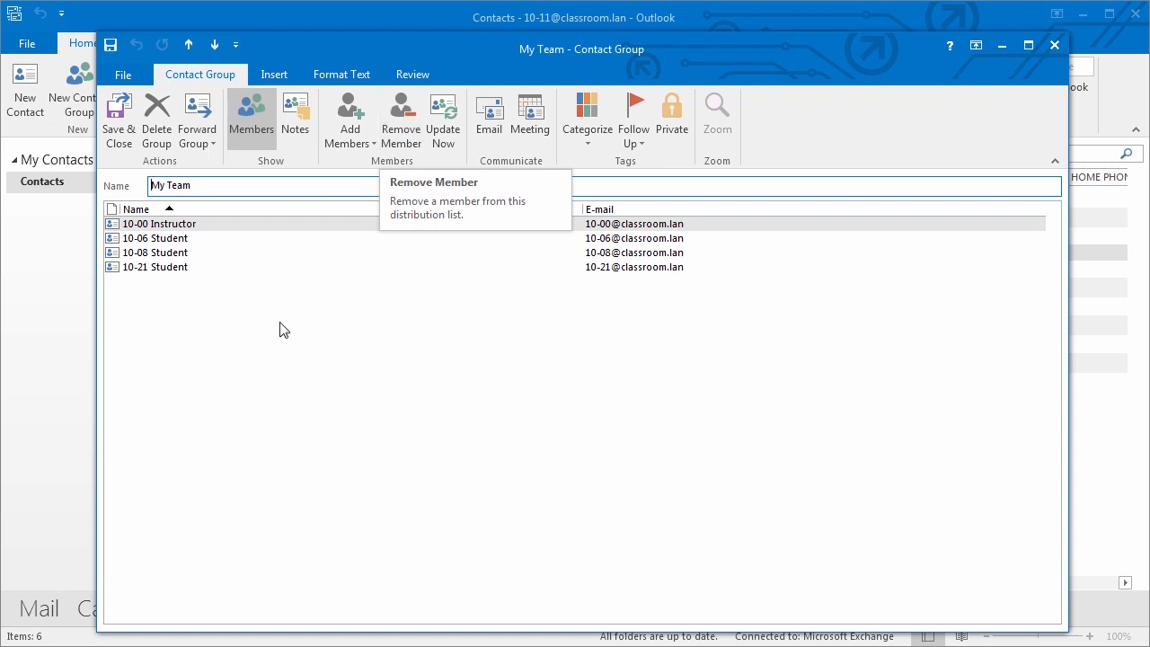
click(195, 126)
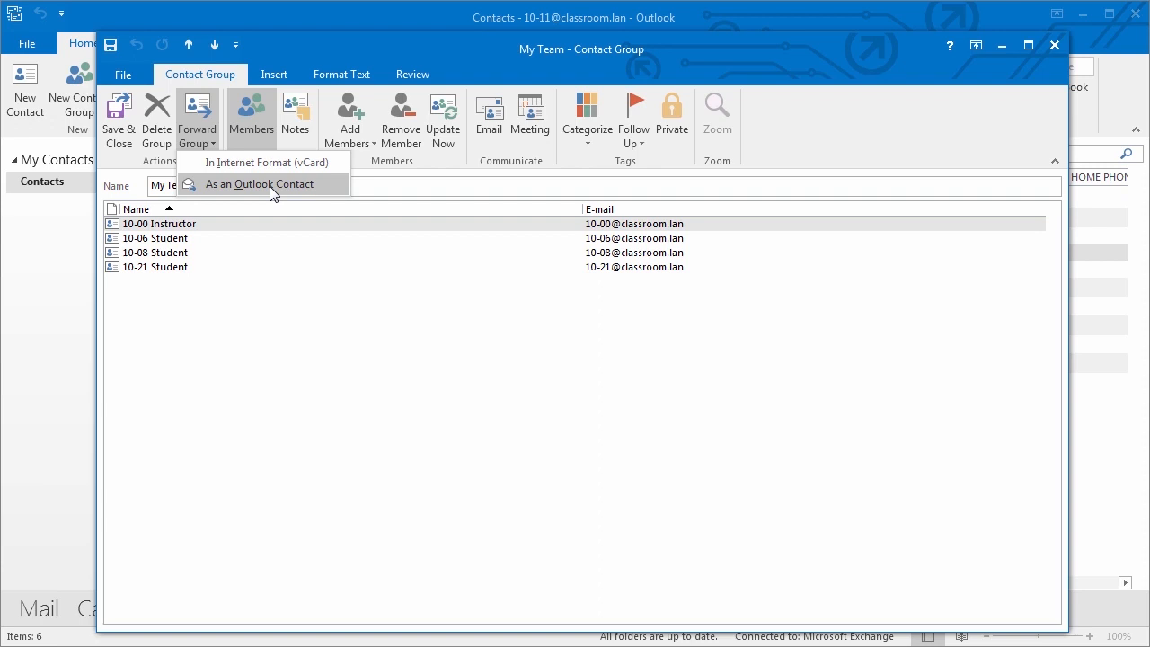
click(131, 120)
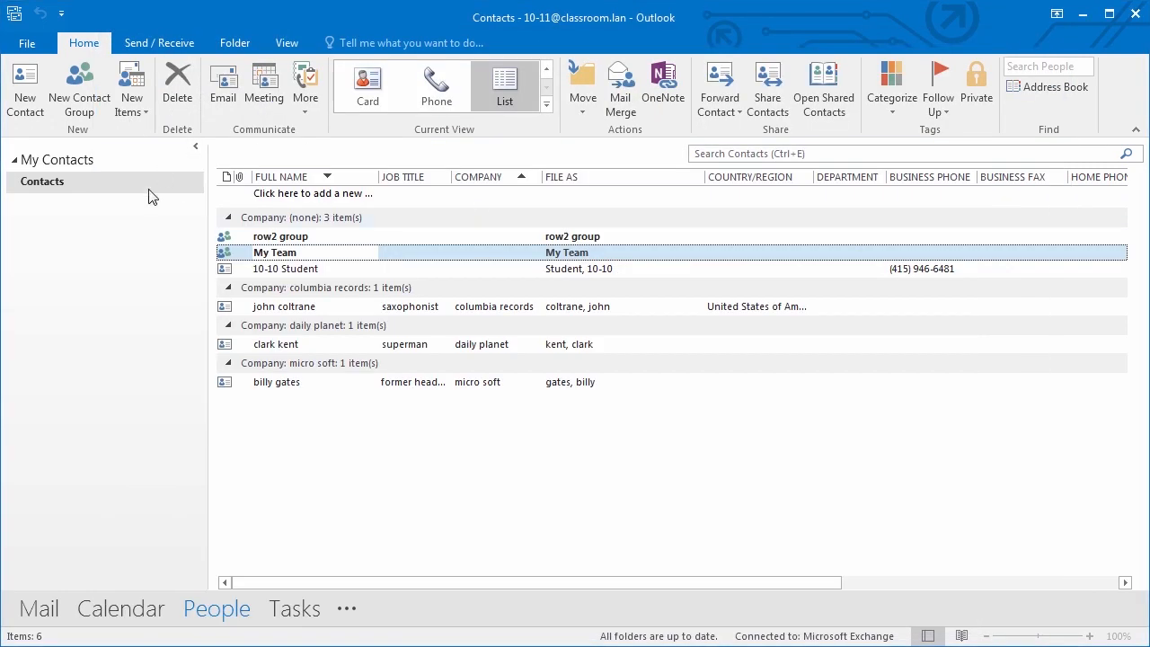
click(39, 609)
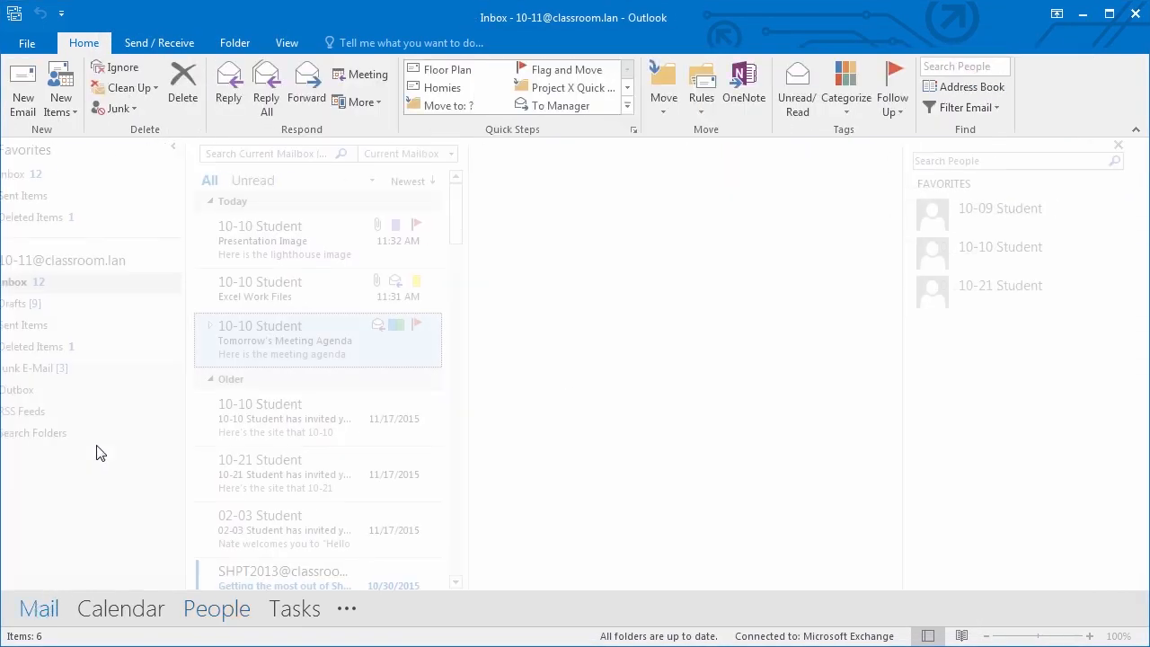
- Address a new email to My Team and expand the group into its individual members
click(24, 103)
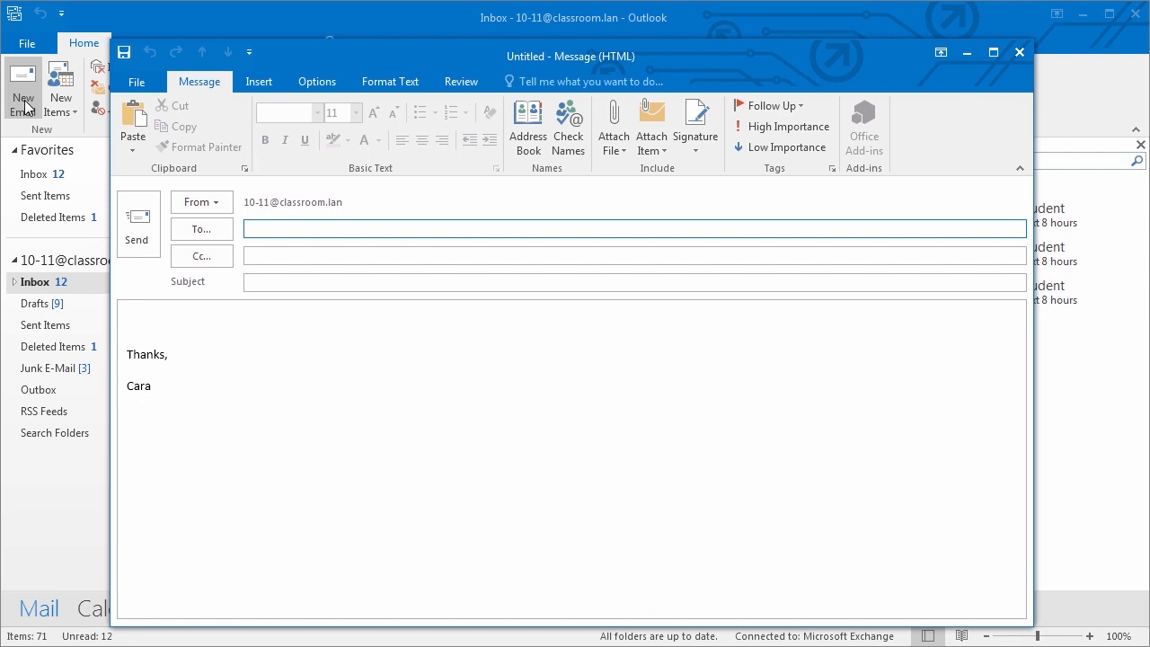
text(My)
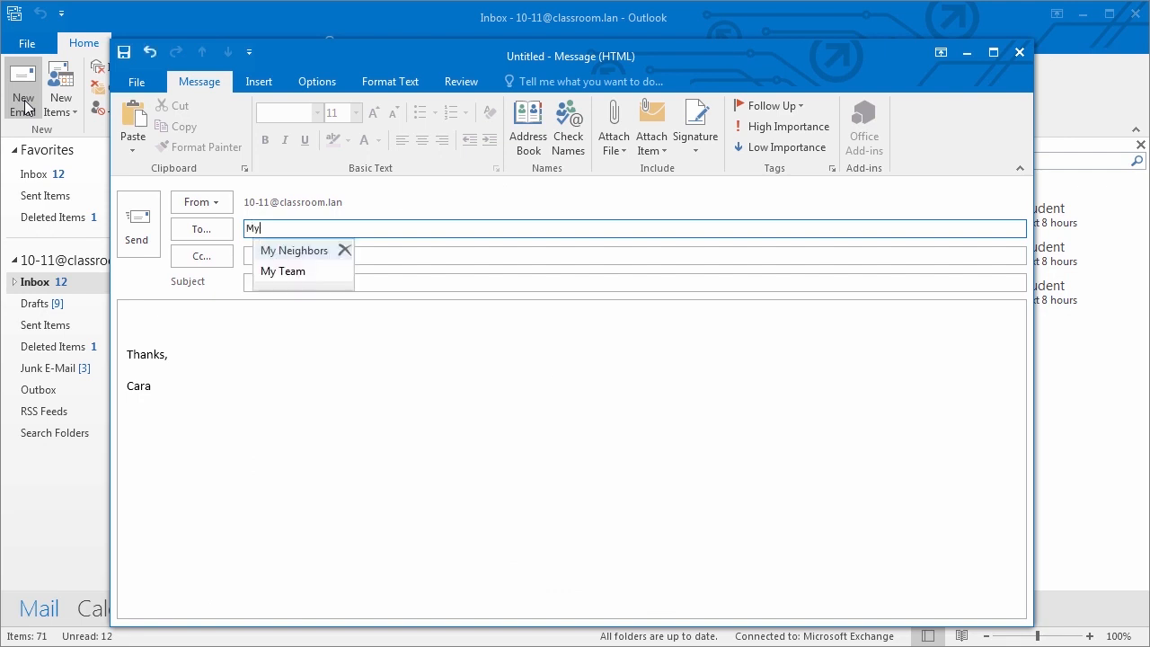
click(281, 271)
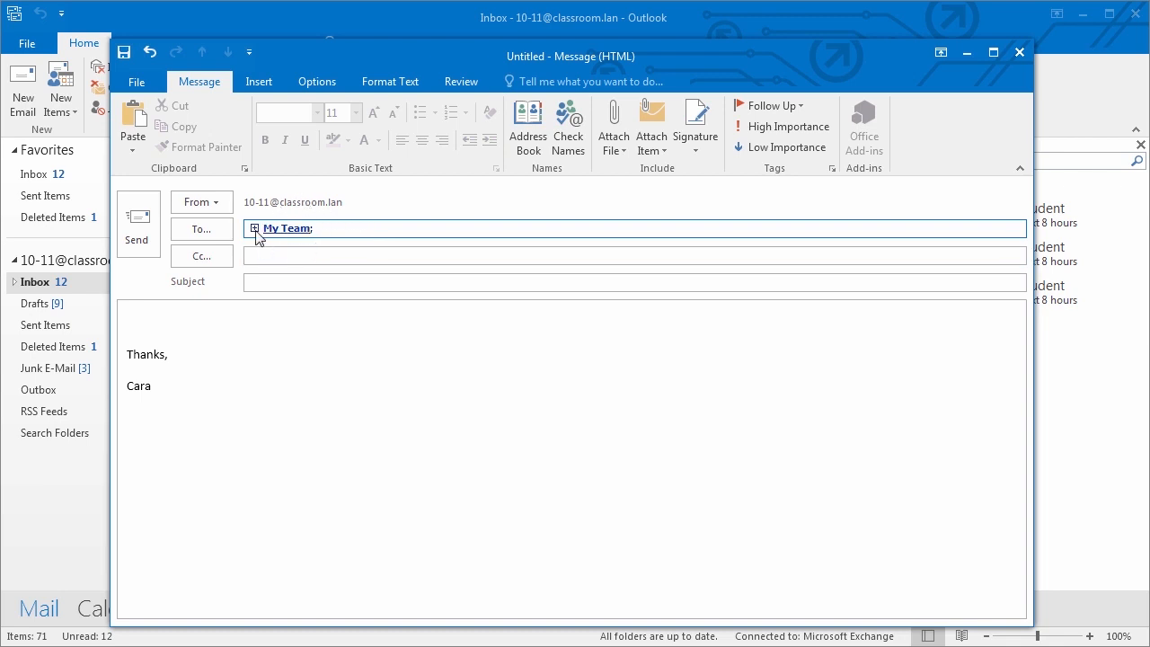
mouse_move(255, 232)
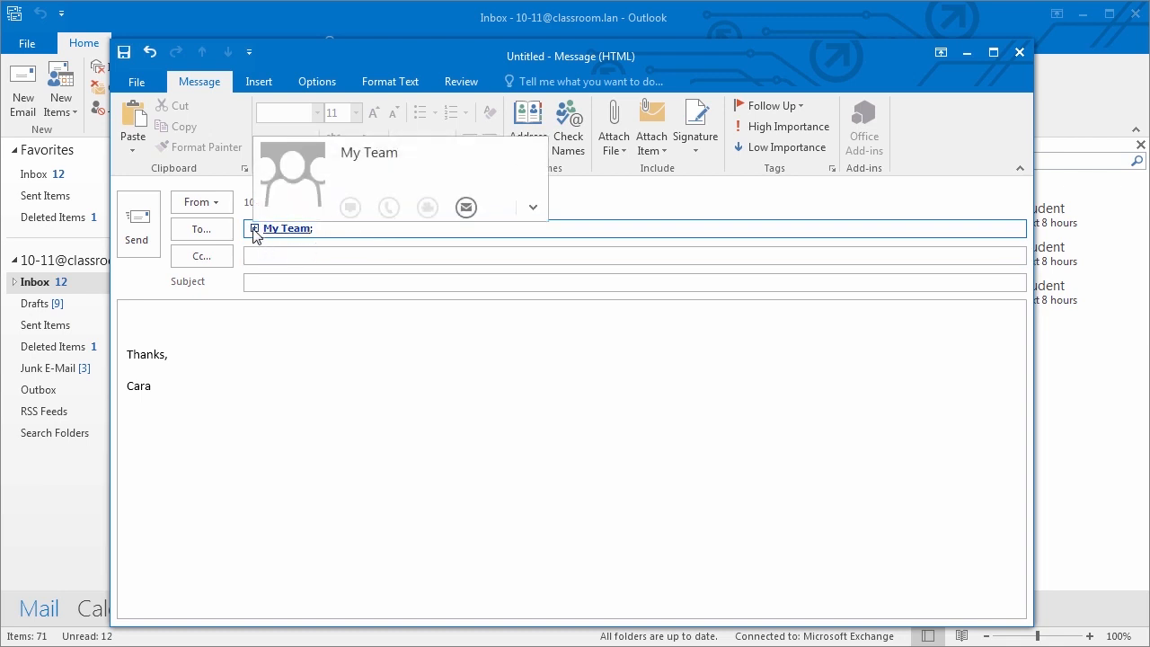
click(254, 228)
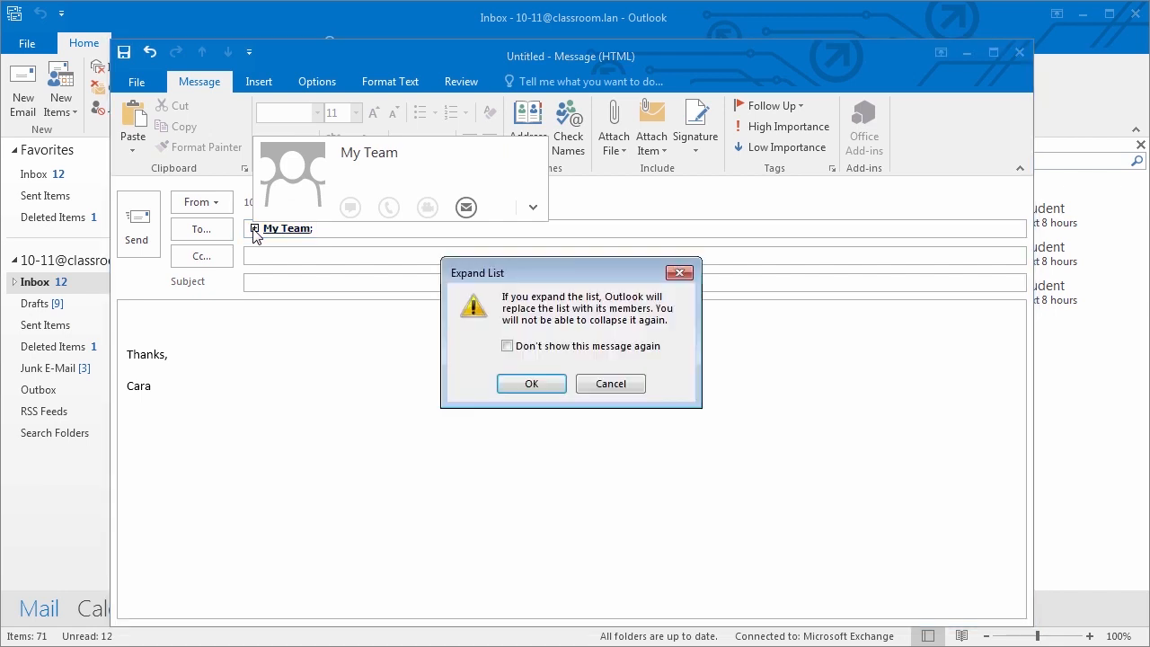
click(521, 386)
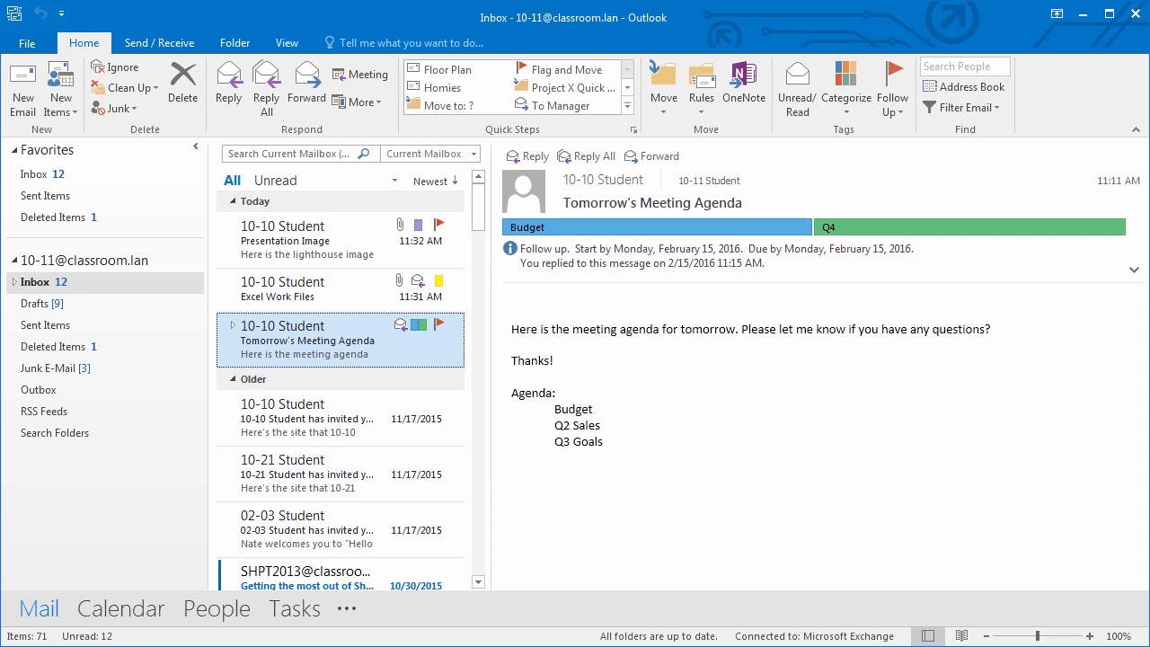
- Look over the Follow Up flag options, then switch to the Tasks To-Do List
click(894, 112)
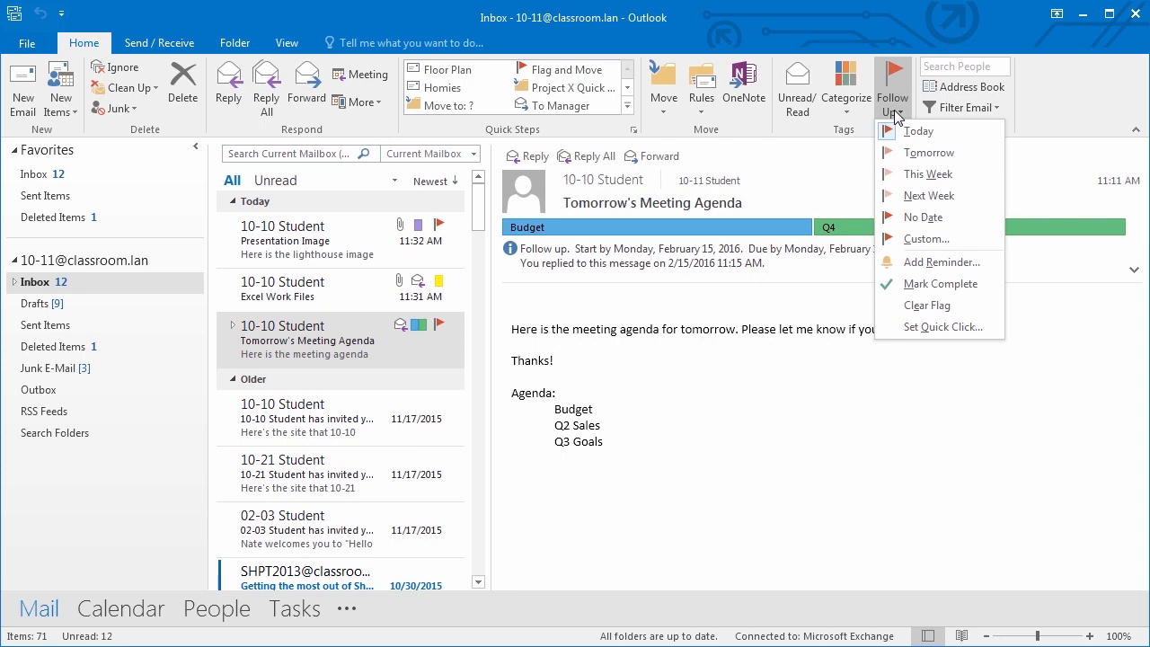
click(303, 616)
click(306, 617)
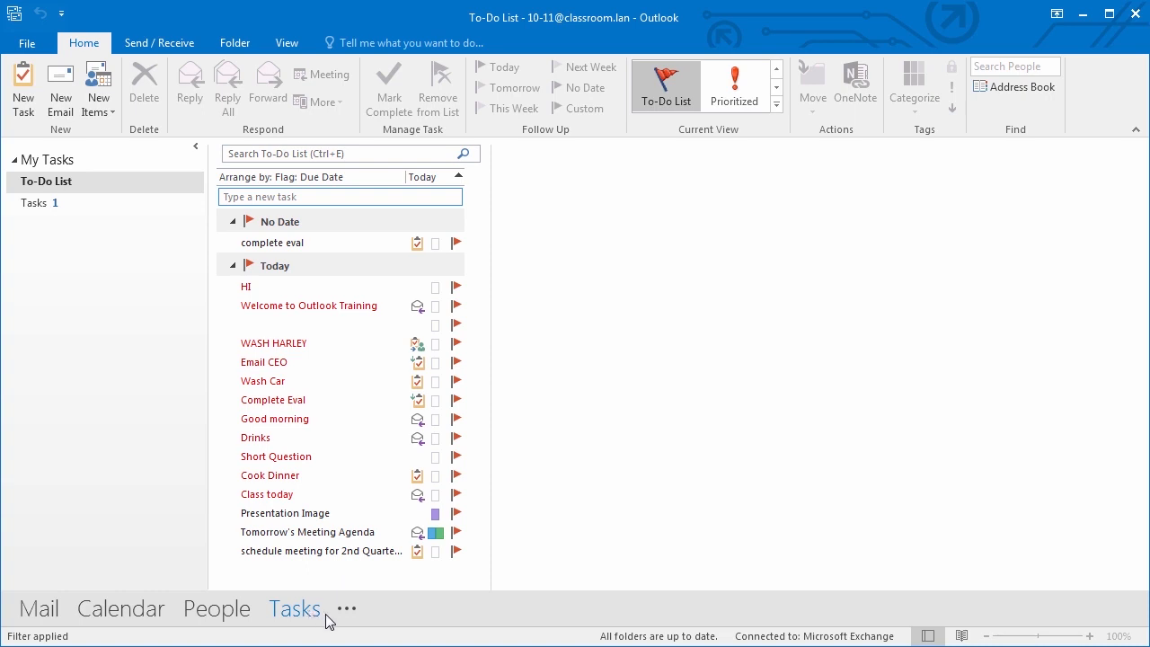
- Create a task 'Review Q3 Budget' starting 2/15/2016 and due 2/19/2016
click(24, 101)
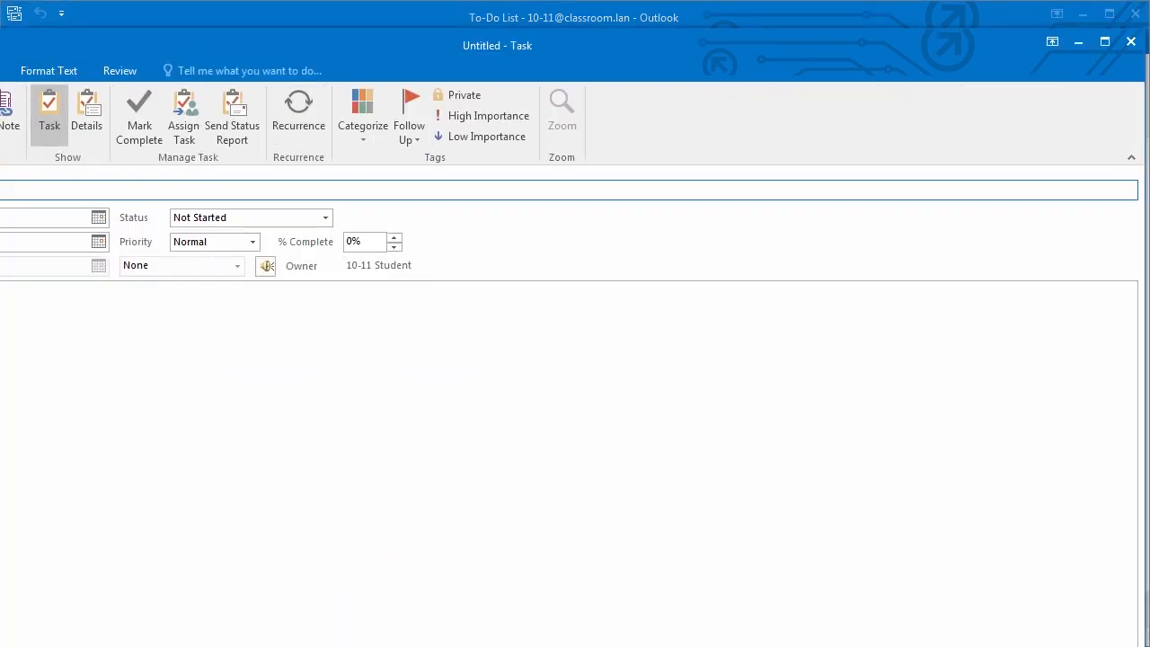
drag(2, 45, 334, 25)
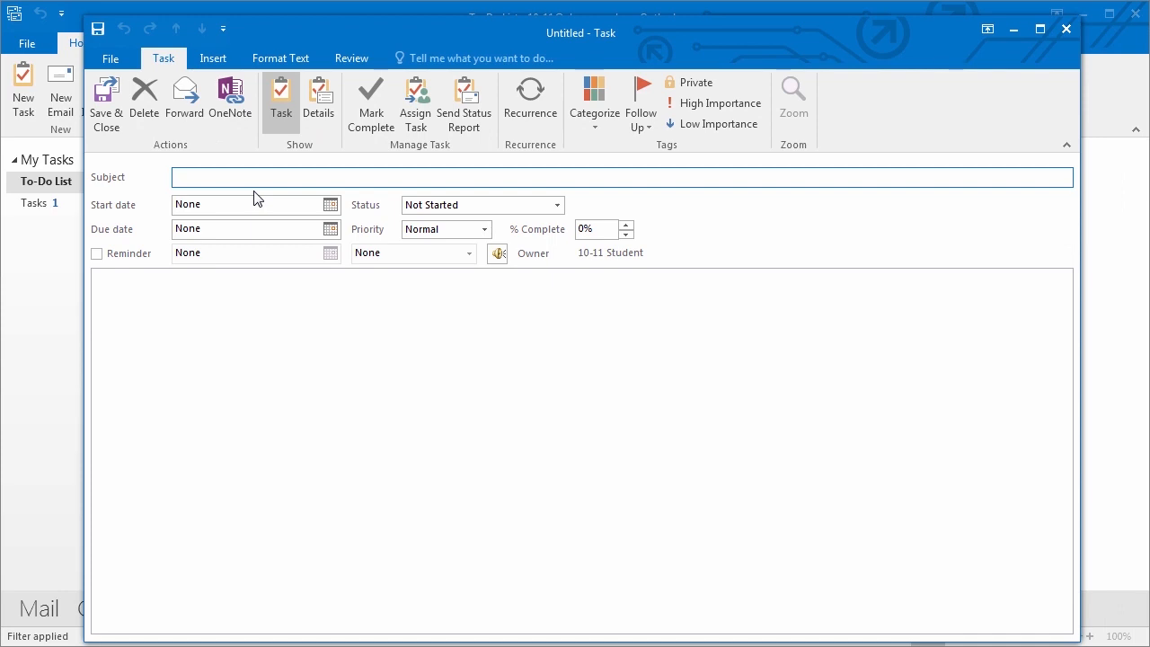
text(Review Q3 Budget)
click(330, 206)
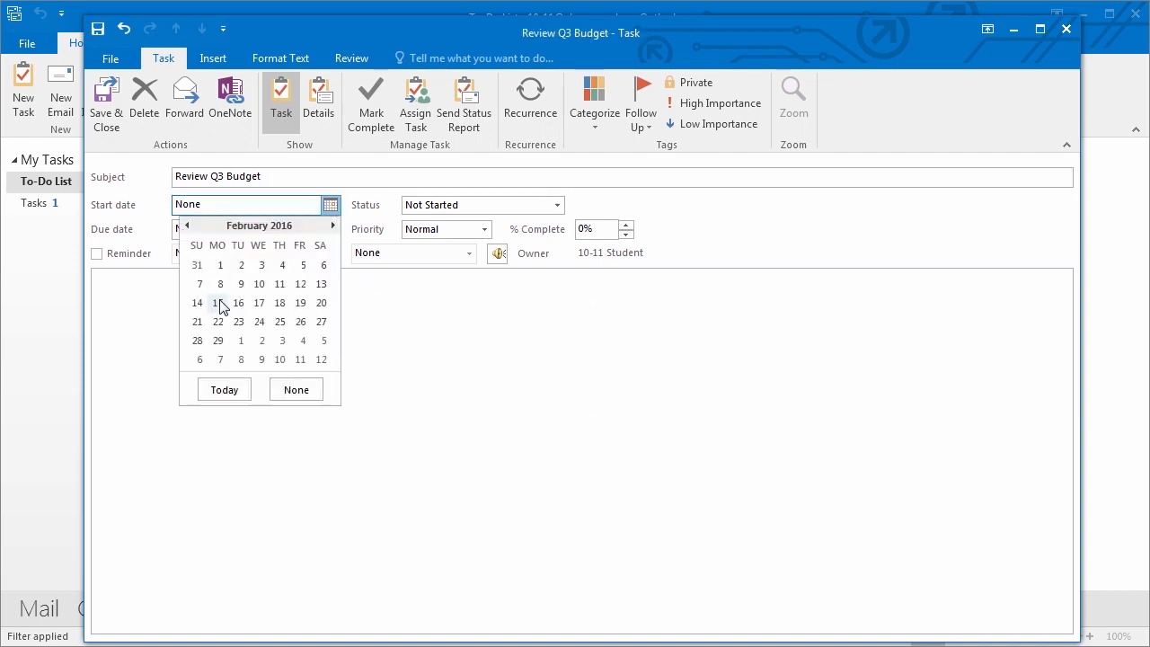
click(218, 299)
click(329, 247)
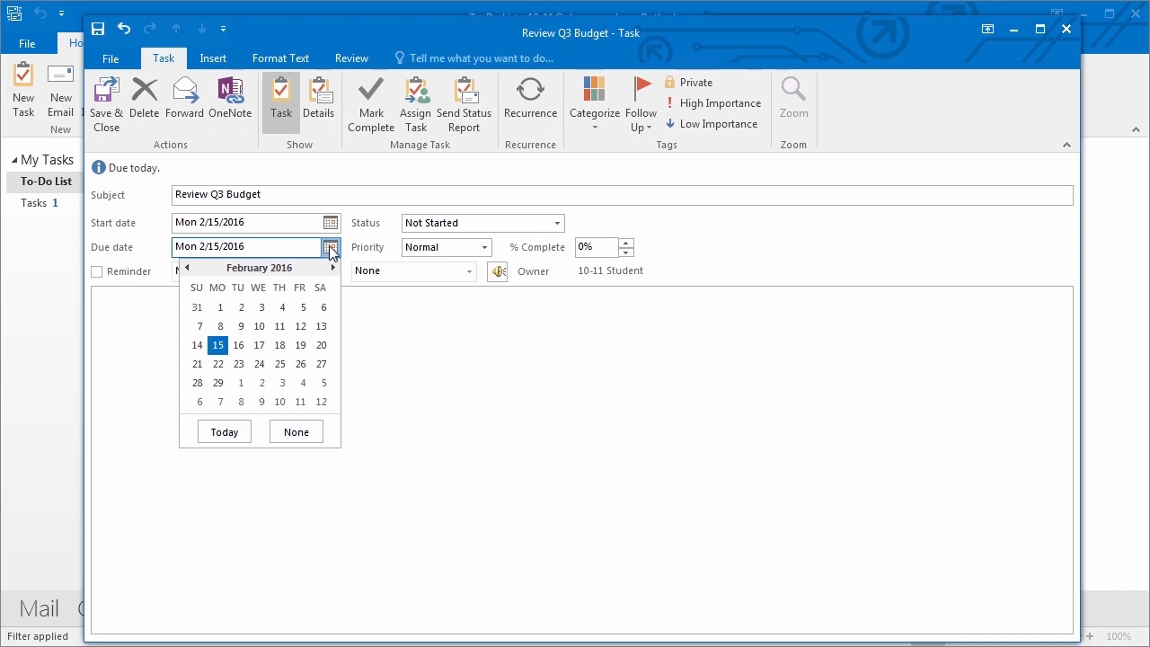
click(301, 348)
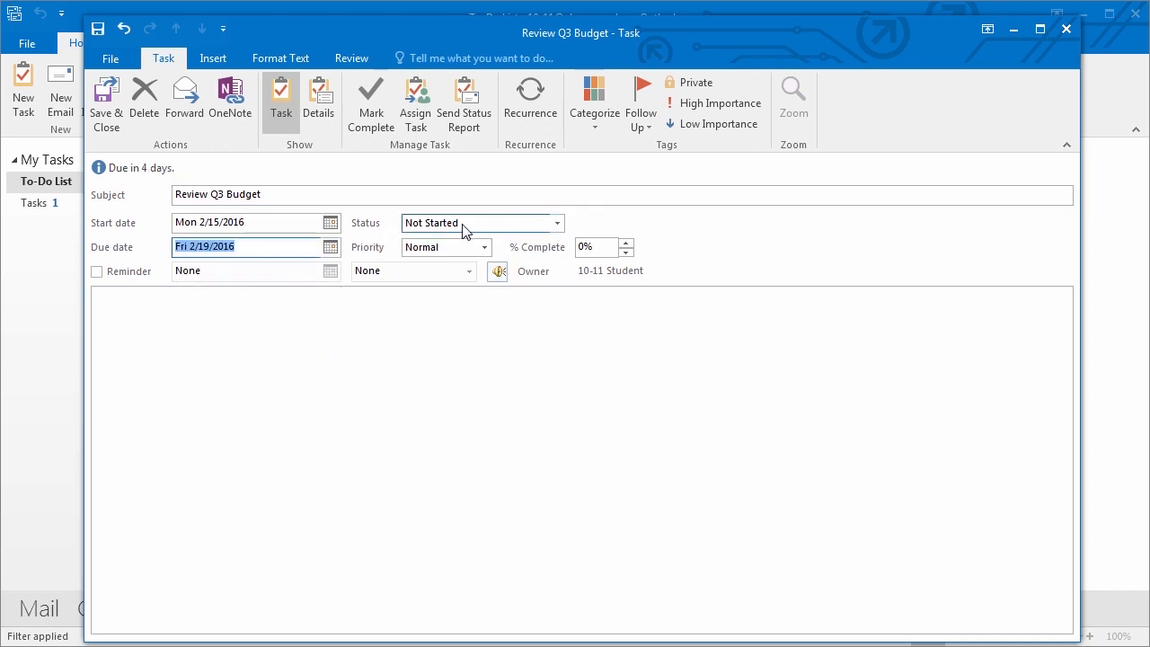
- Keep status Not Started, priority Normal and no reminder, then save the task
click(557, 227)
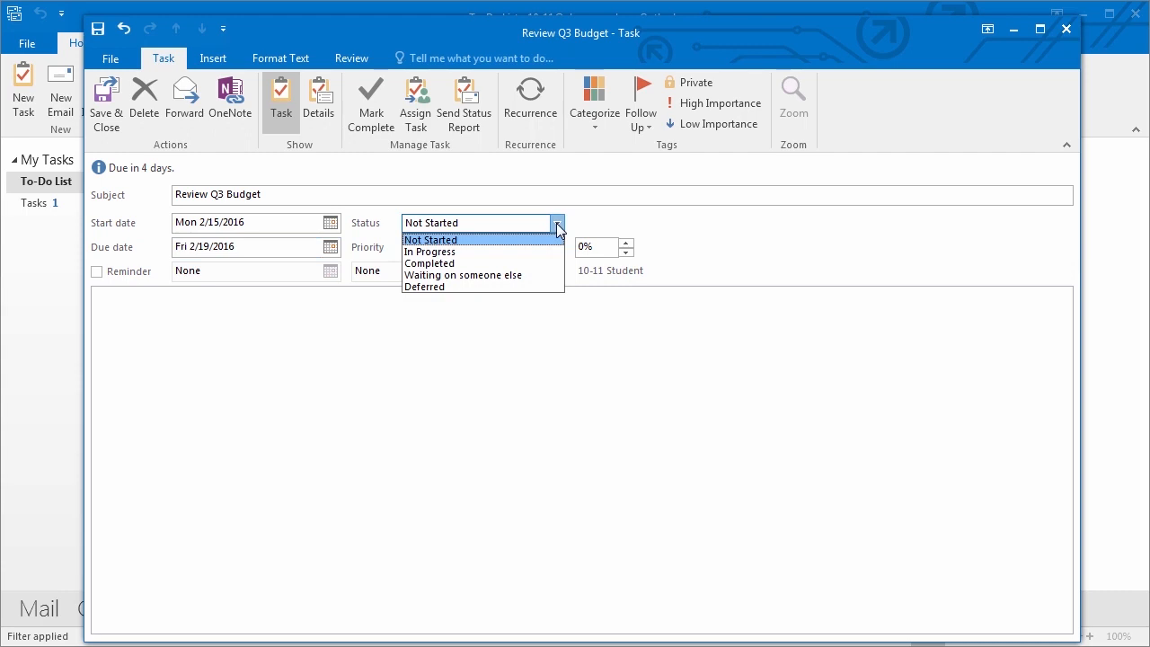
click(582, 219)
click(485, 248)
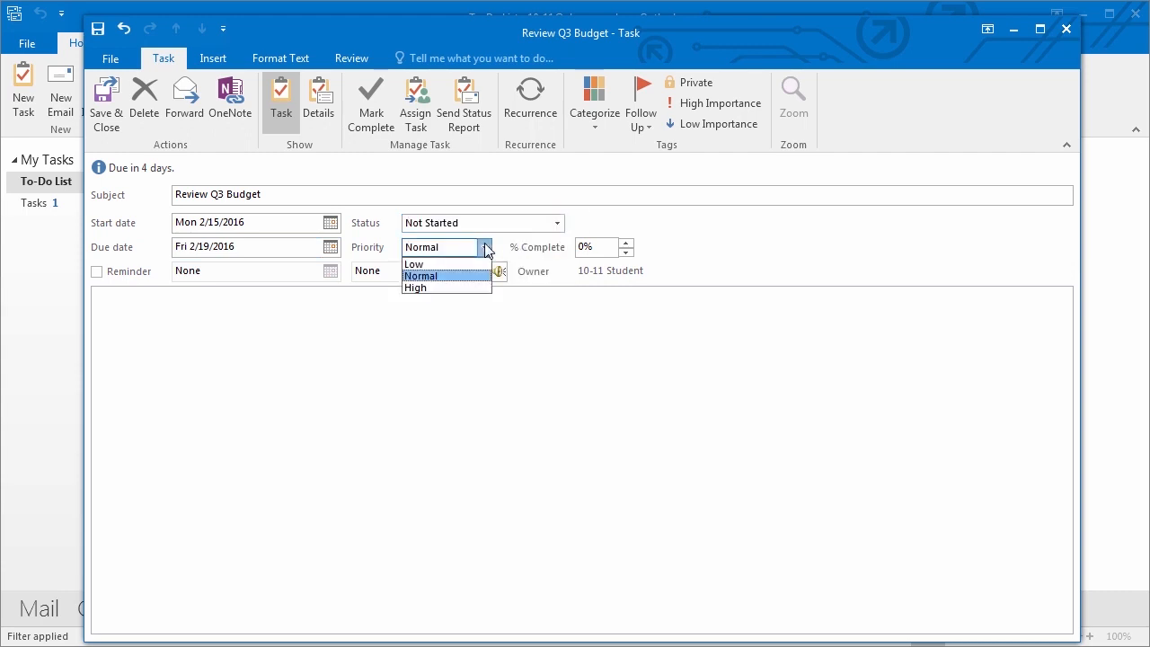
click(616, 201)
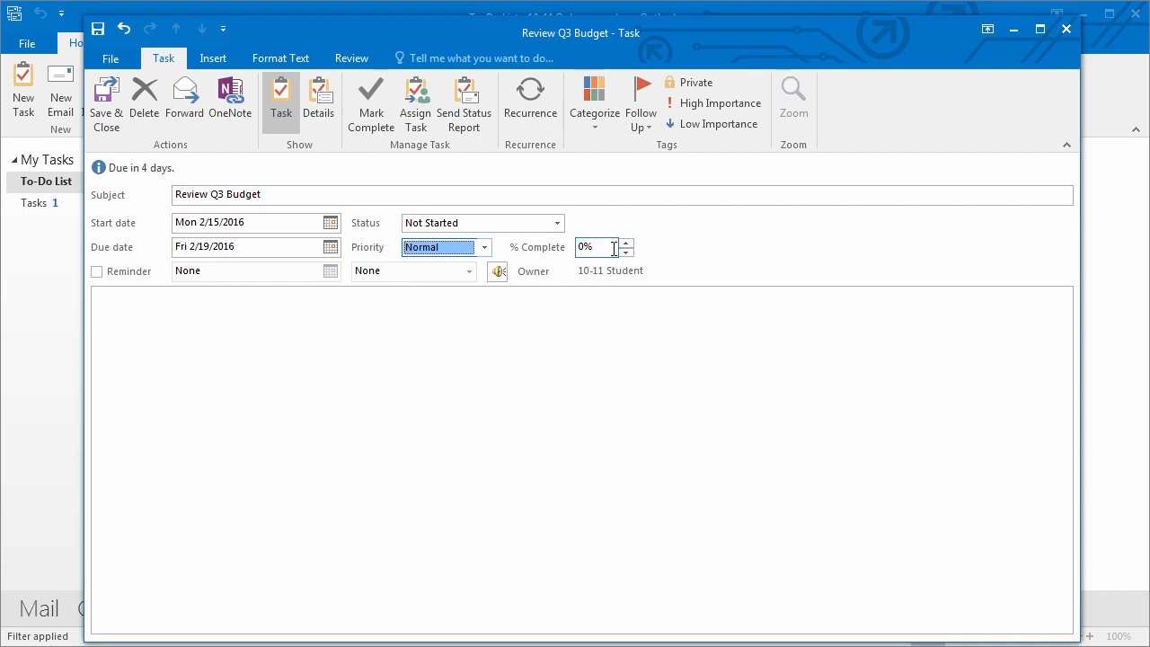
click(97, 271)
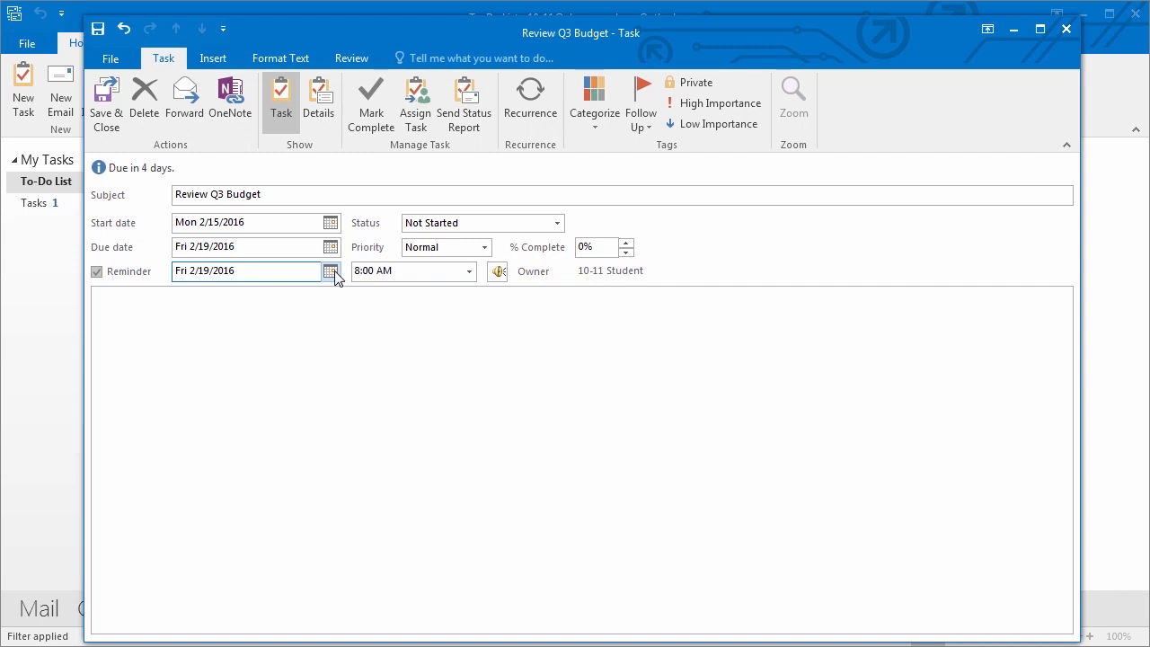
click(98, 272)
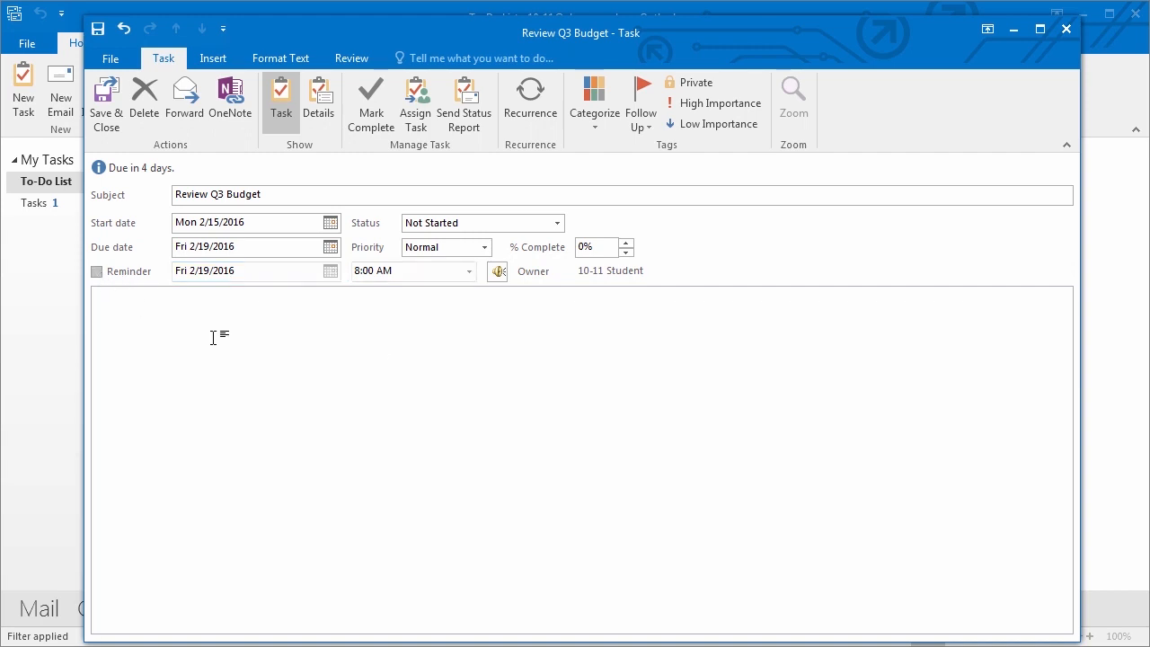
click(180, 336)
click(108, 103)
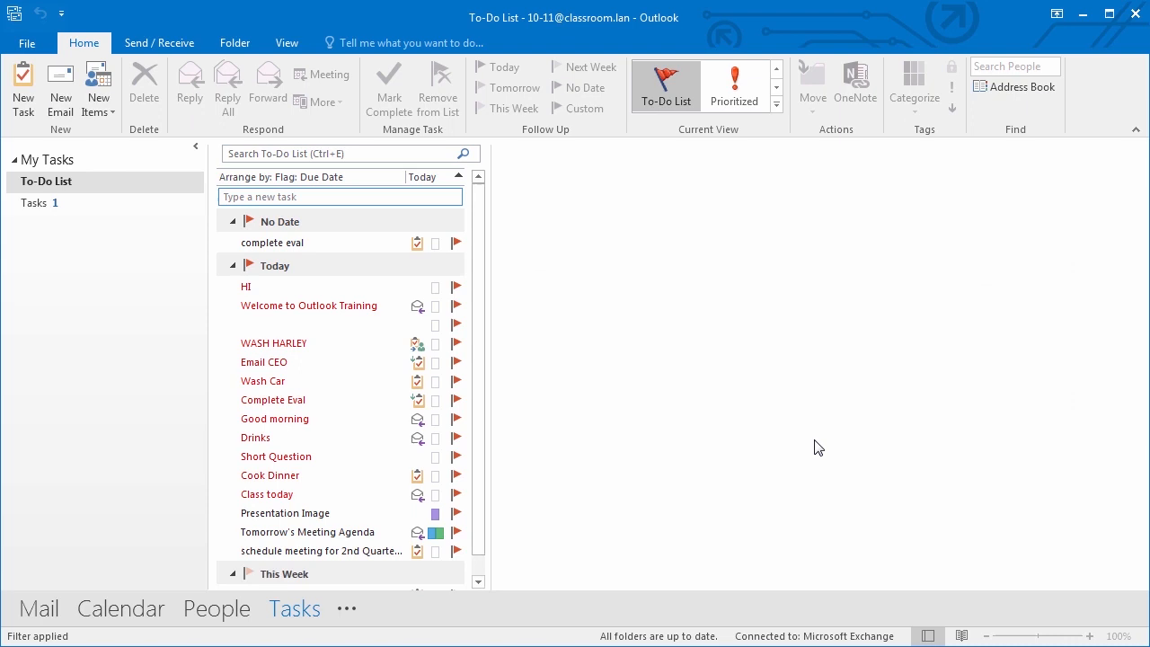
- Mark Review Q3 Budget as In Progress at 50% complete and save it
scroll(481, 417, down, 1)
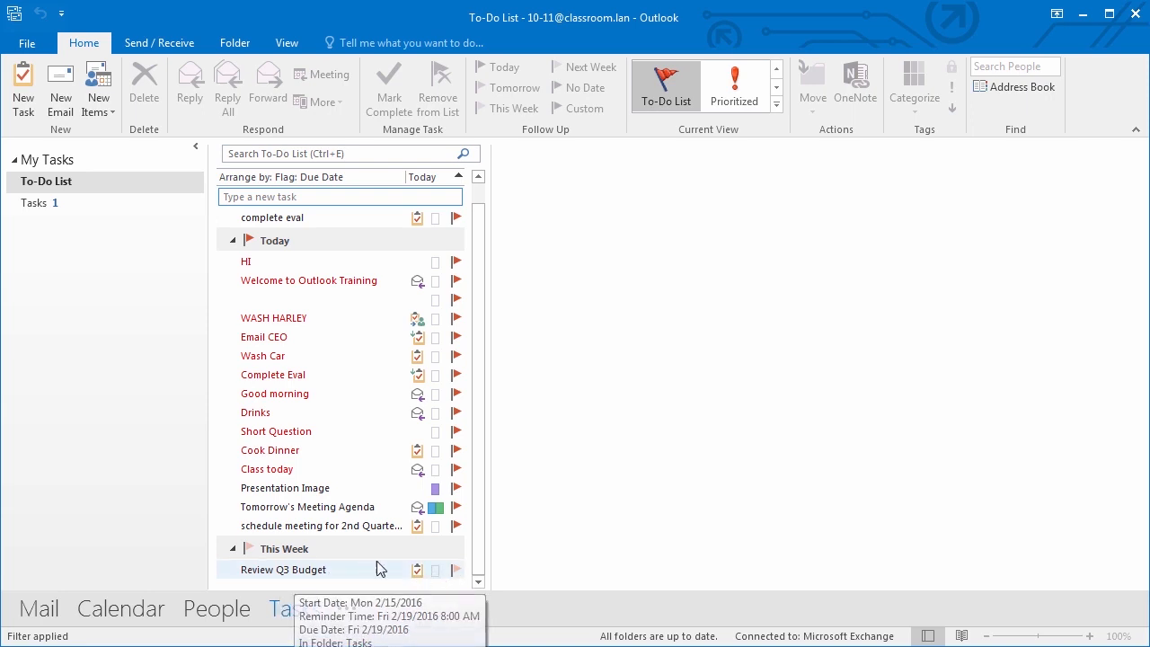
double_click(332, 569)
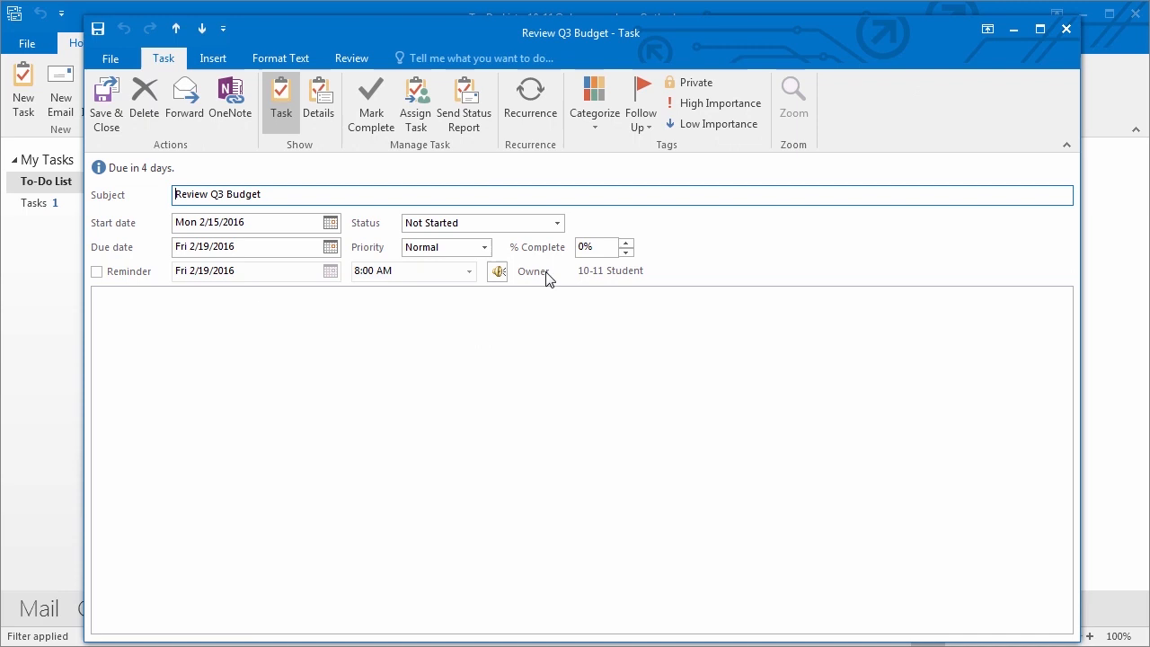
click(556, 223)
click(535, 253)
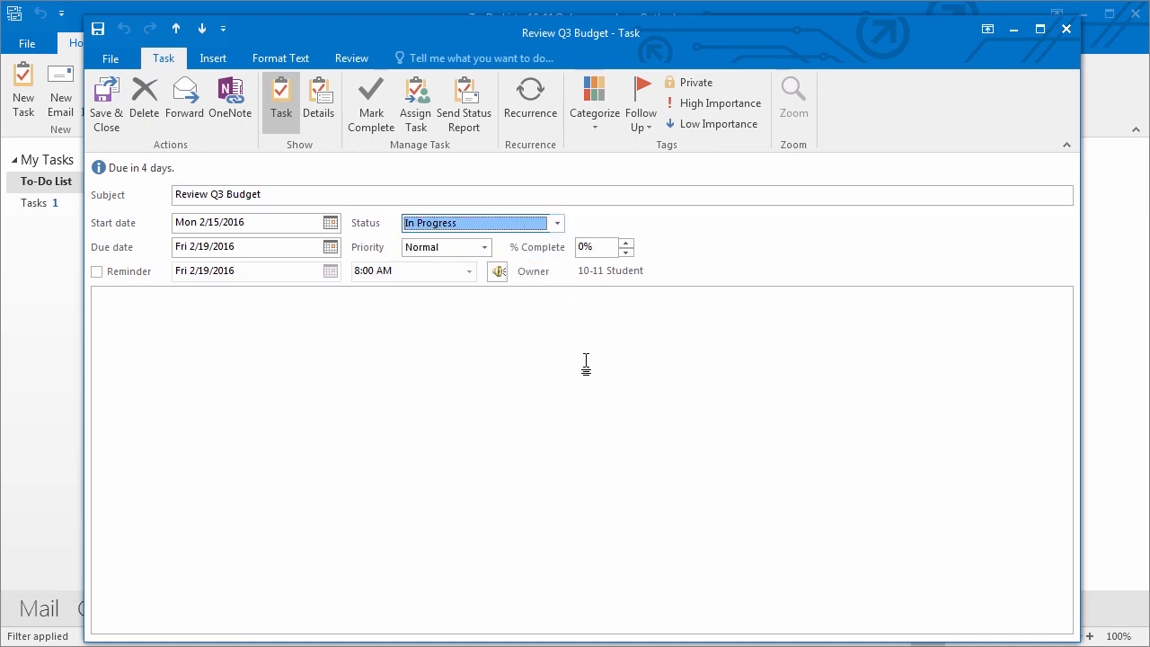
click(626, 243)
click(626, 242)
click(104, 118)
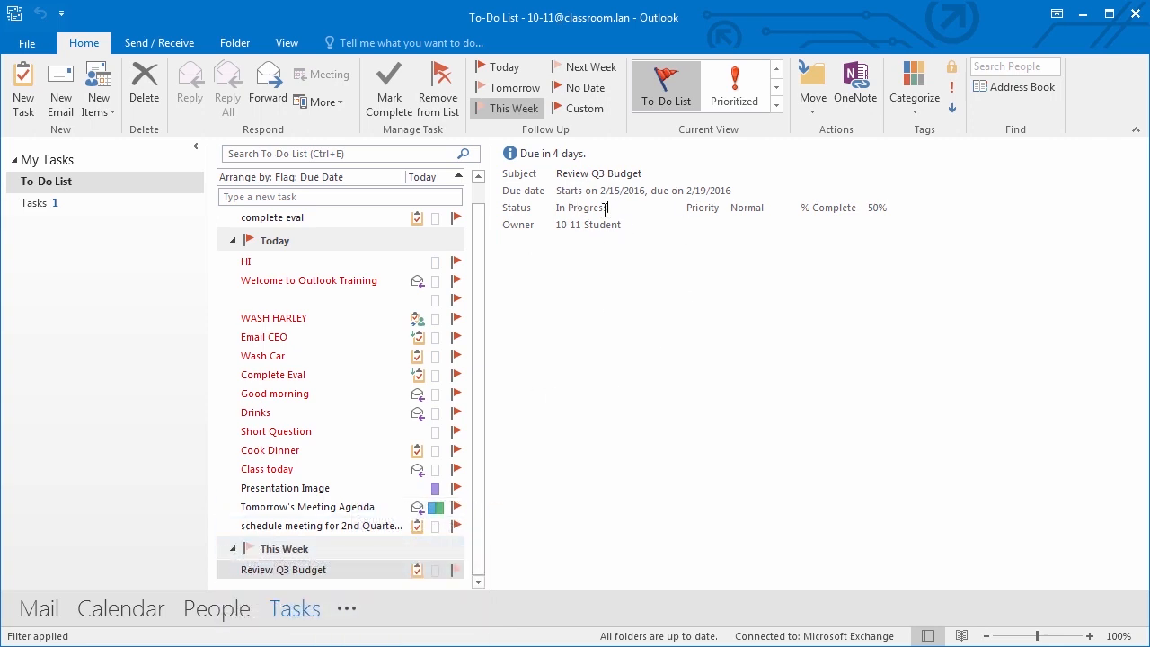
- Mark the Review Q3 Budget task, In Progress at 50%, as complete
drag(607, 209, 554, 208)
drag(890, 209, 866, 208)
mouse_move(355, 570)
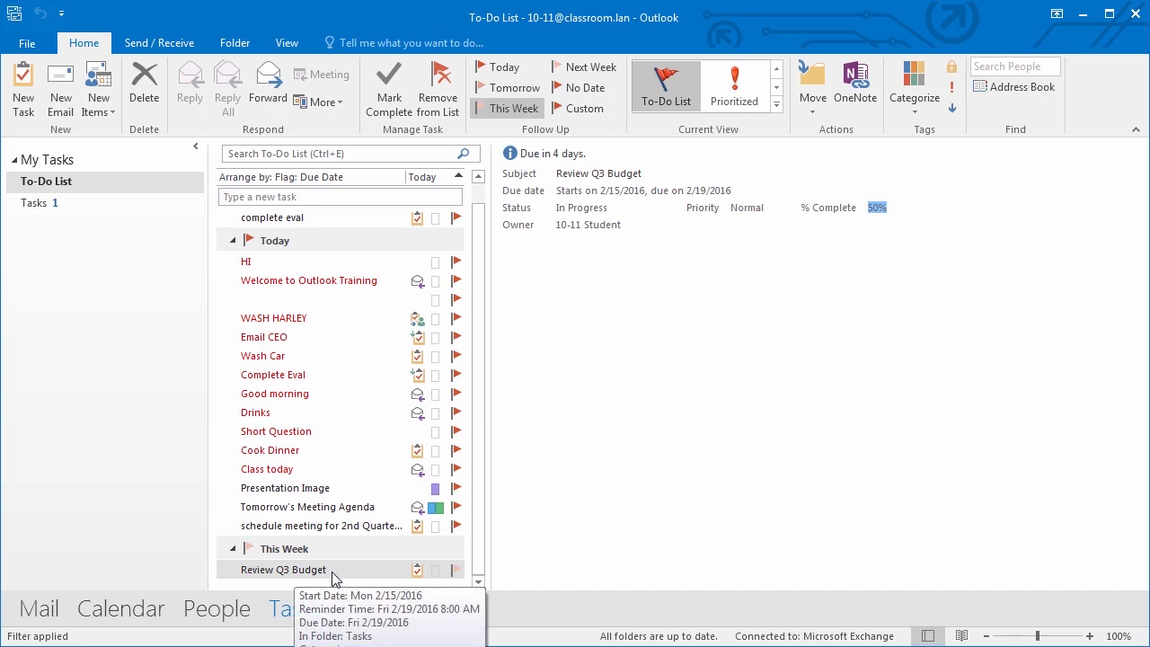
click(353, 571)
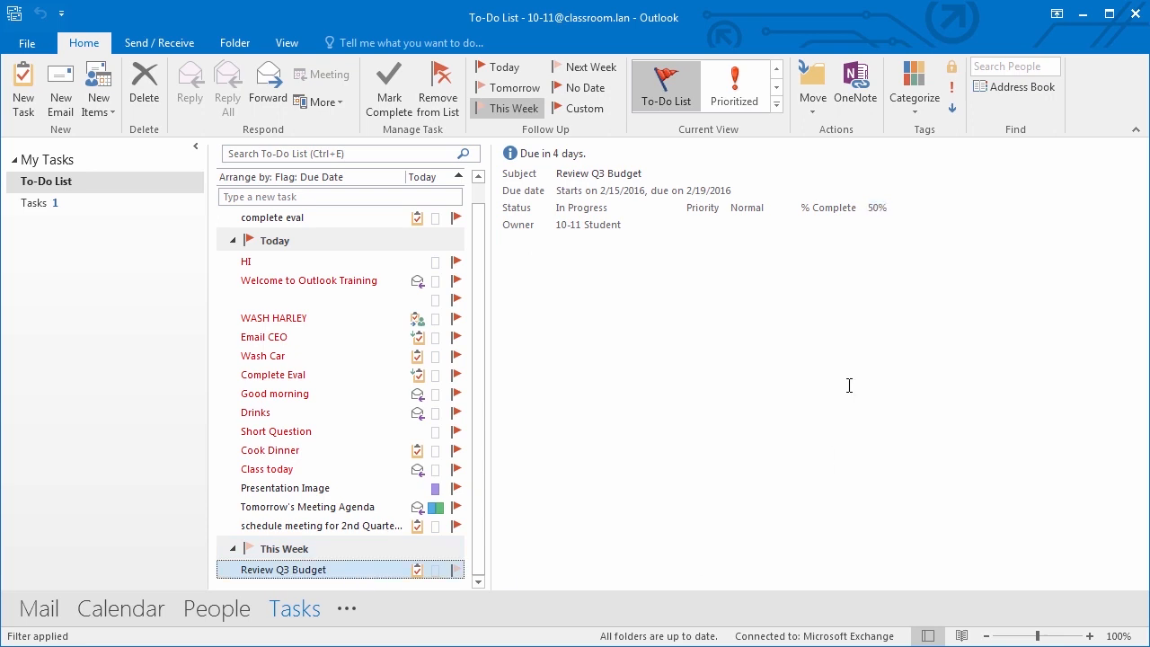
click(388, 94)
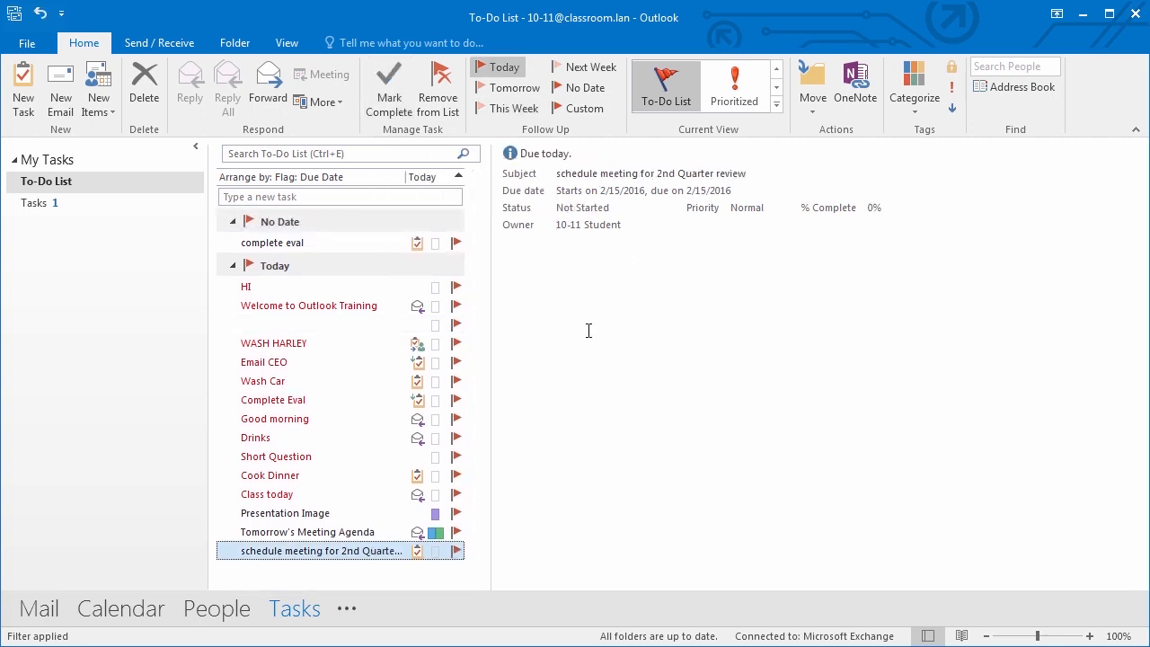
- Switch the task view to Completed to find Review Q3 Budget, then back to Active
click(777, 103)
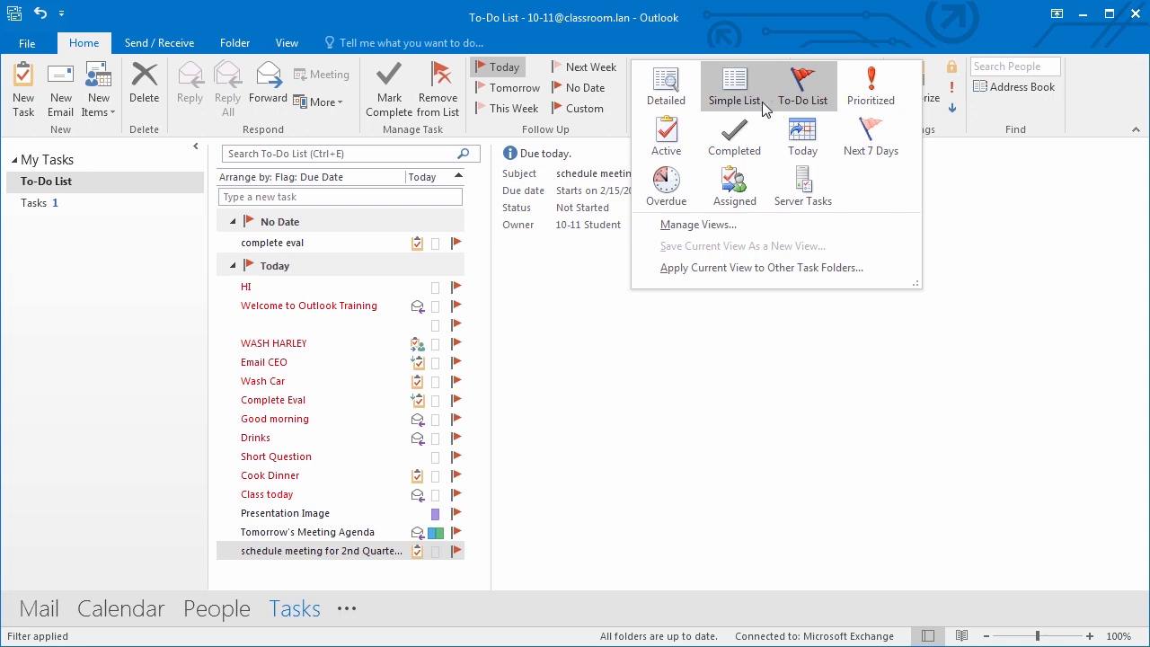
click(734, 135)
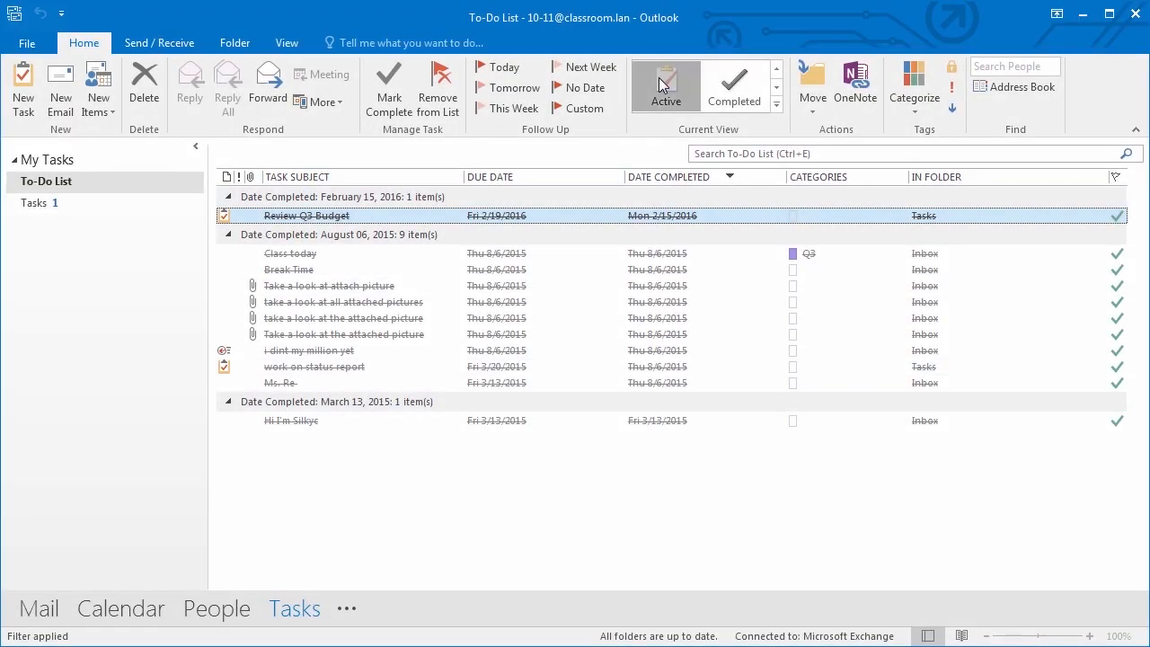
click(662, 85)
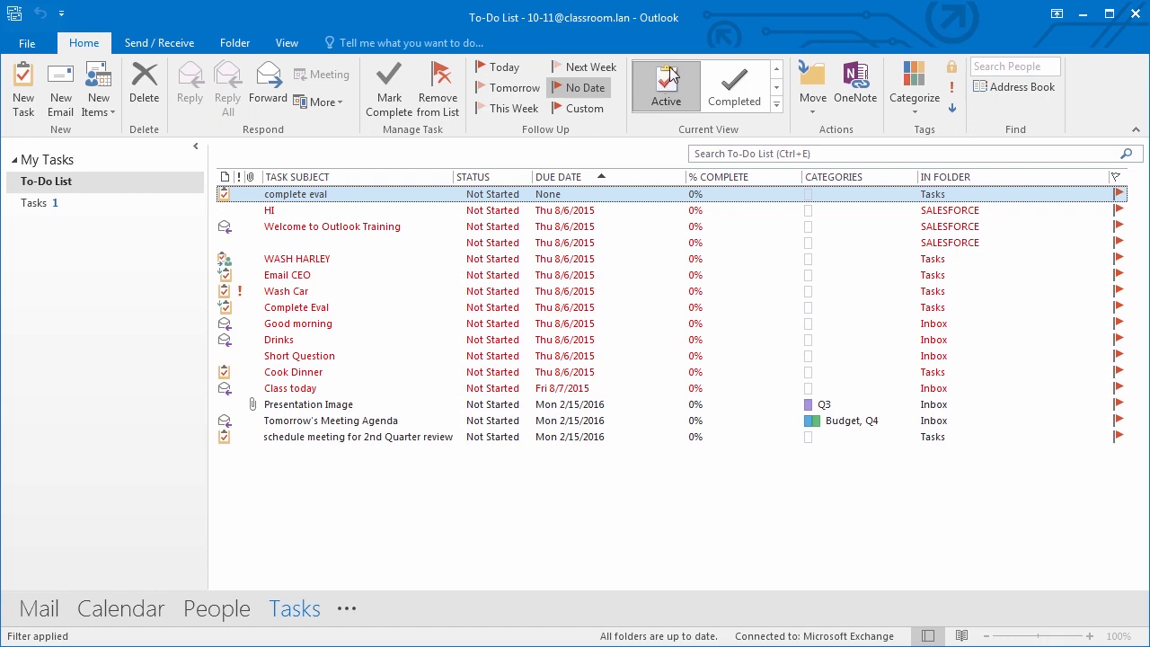
- Visit Mail and select the 10-10 Student message, then return to the To-Do List
click(39, 609)
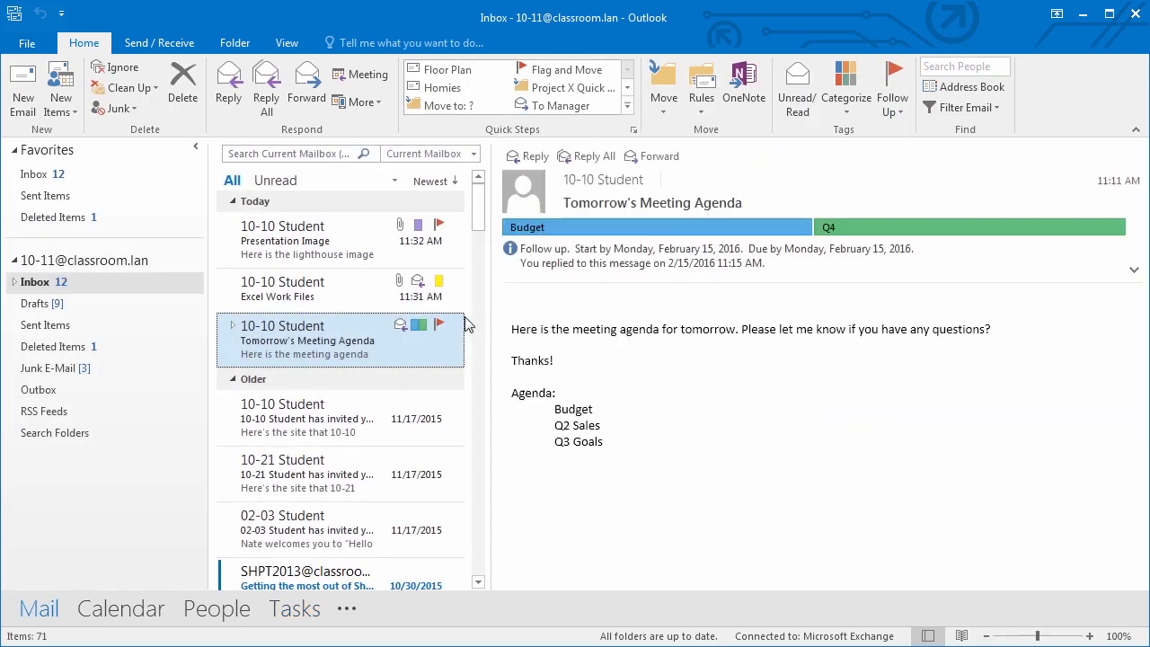
click(437, 401)
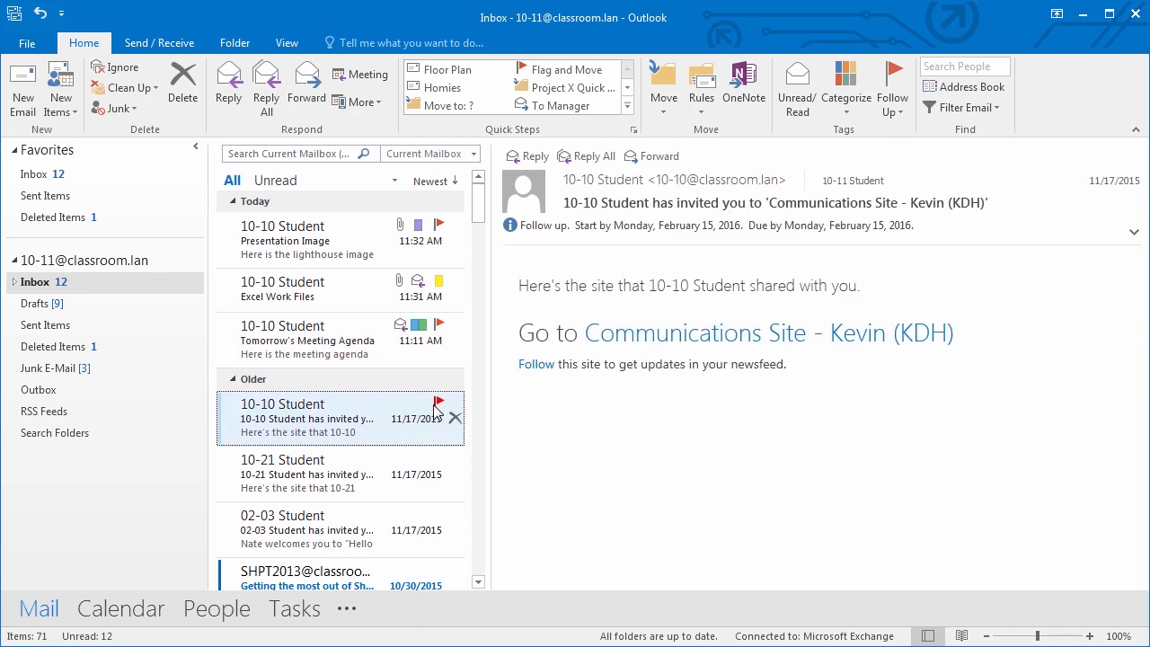
click(304, 615)
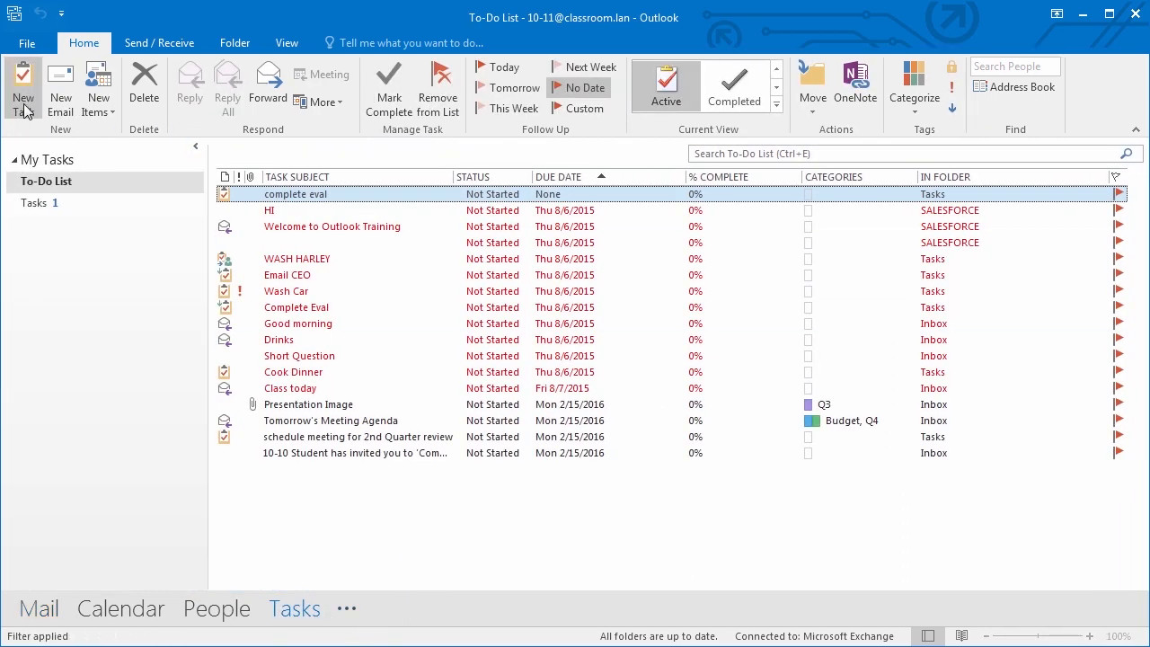
- Open and close a blank new task, then show the Tasks folder as a Simple List
click(22, 101)
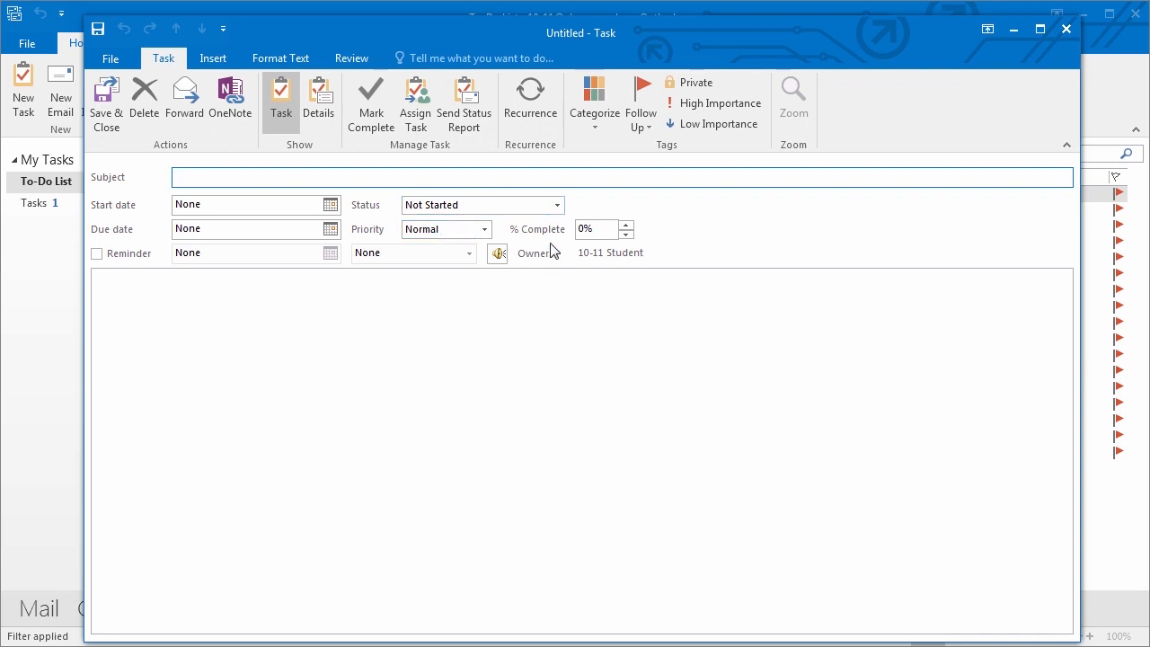
click(1066, 29)
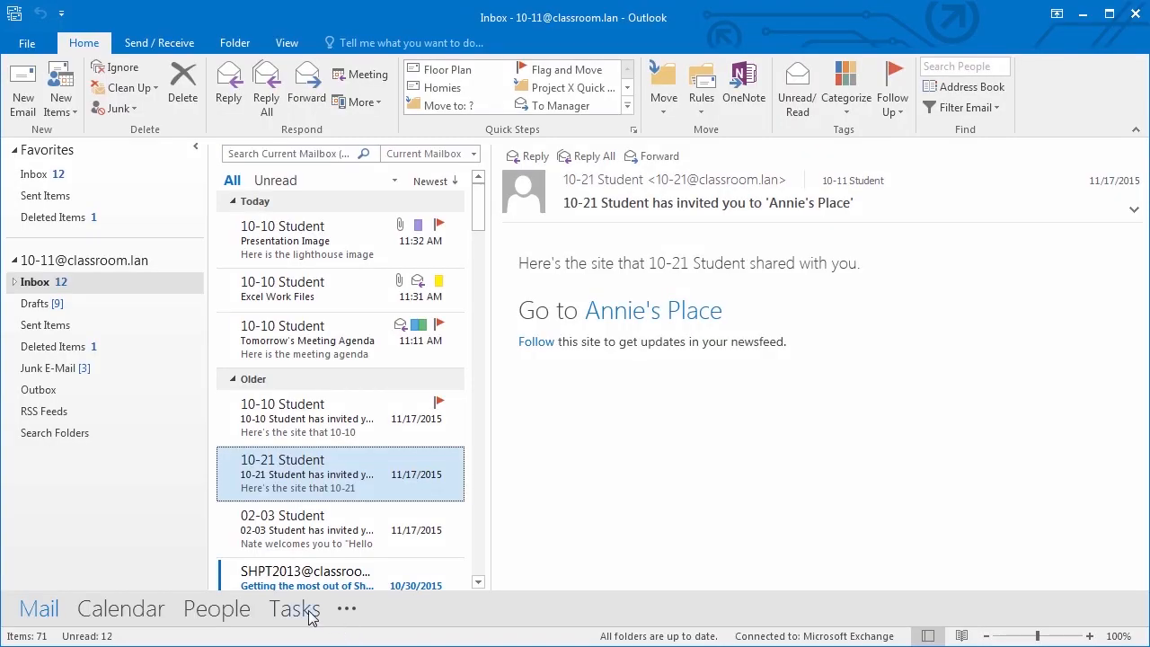
click(308, 610)
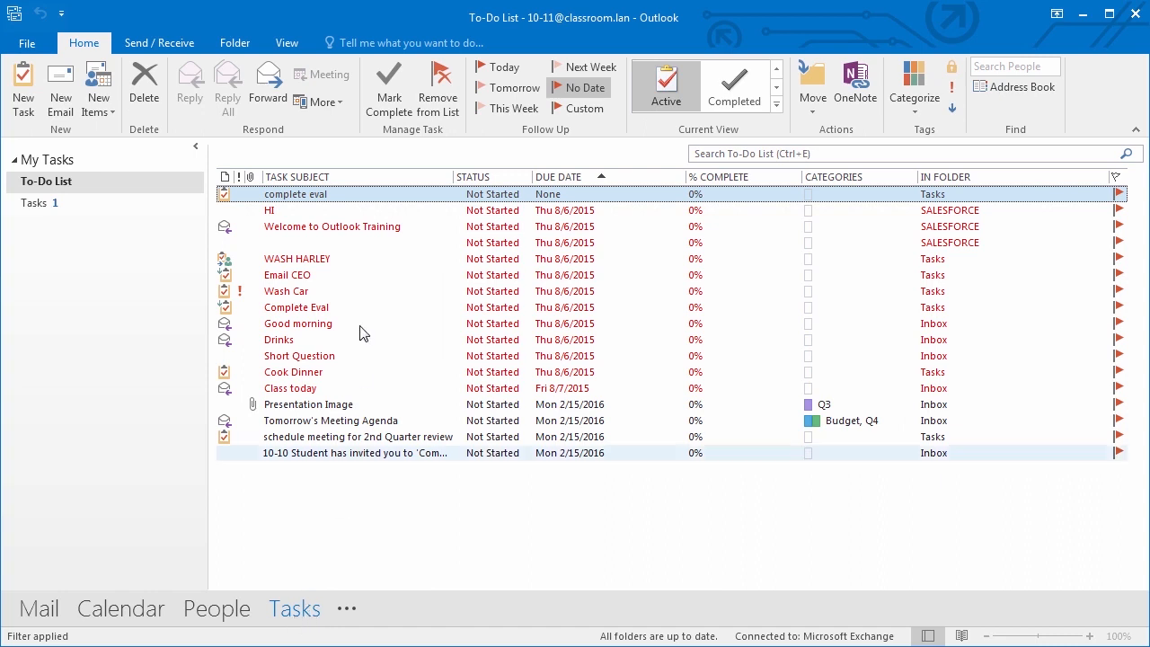
click(40, 203)
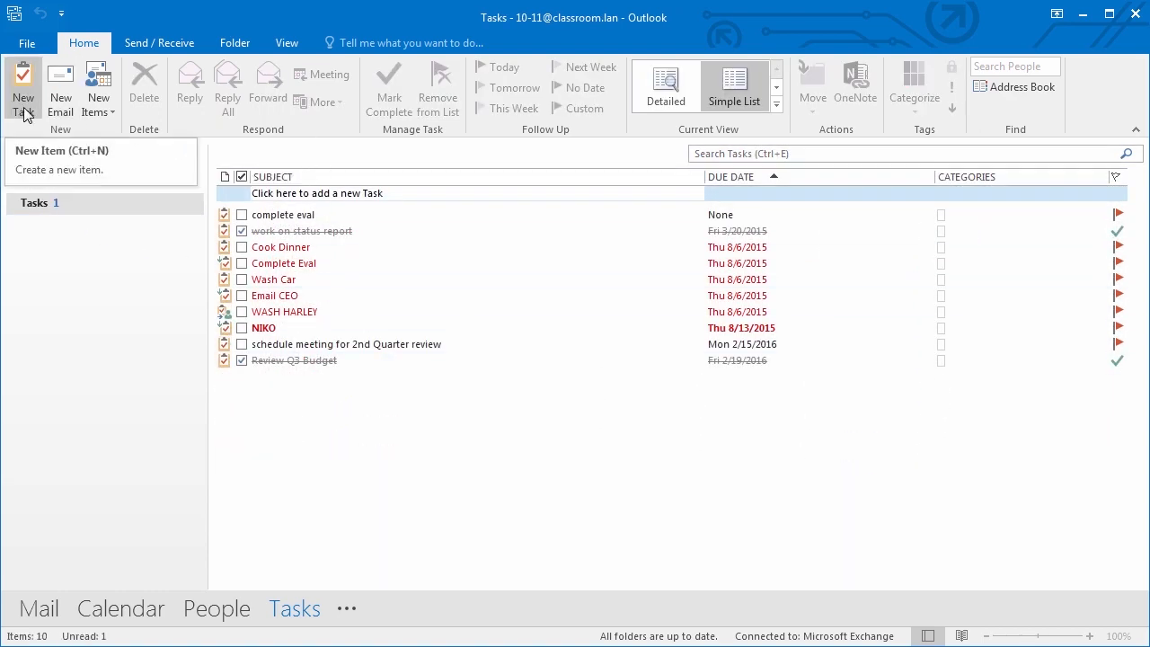
- Make a first task from the Annie's Place message, then discard it without saving
click(42, 608)
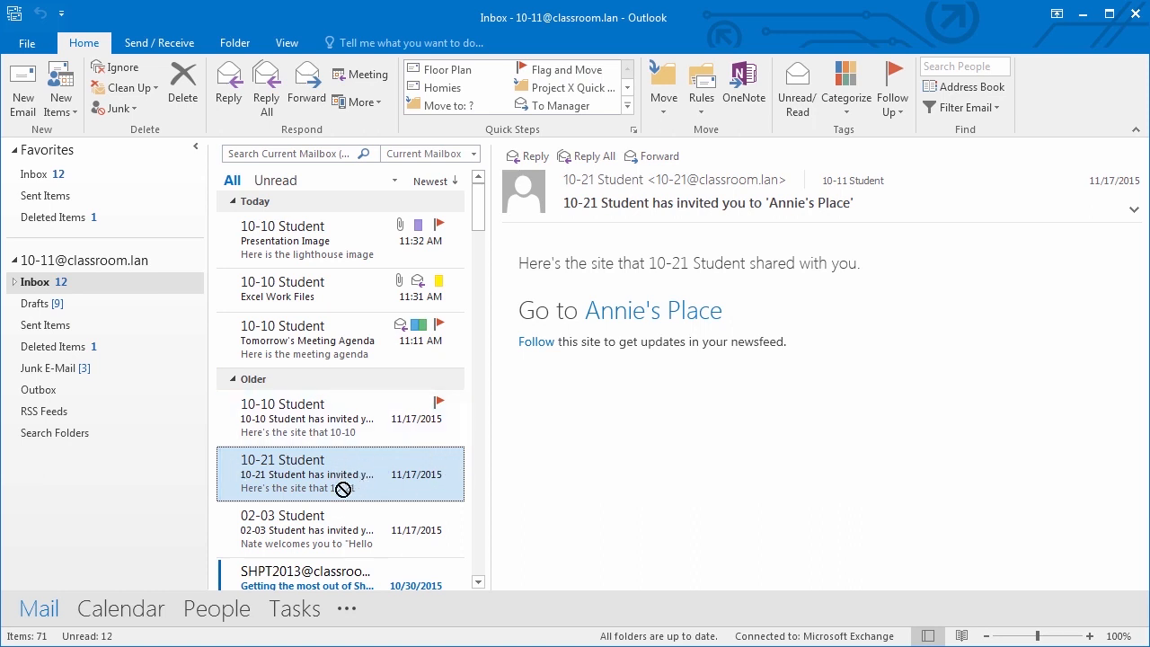
scroll(310, 575, down, 1)
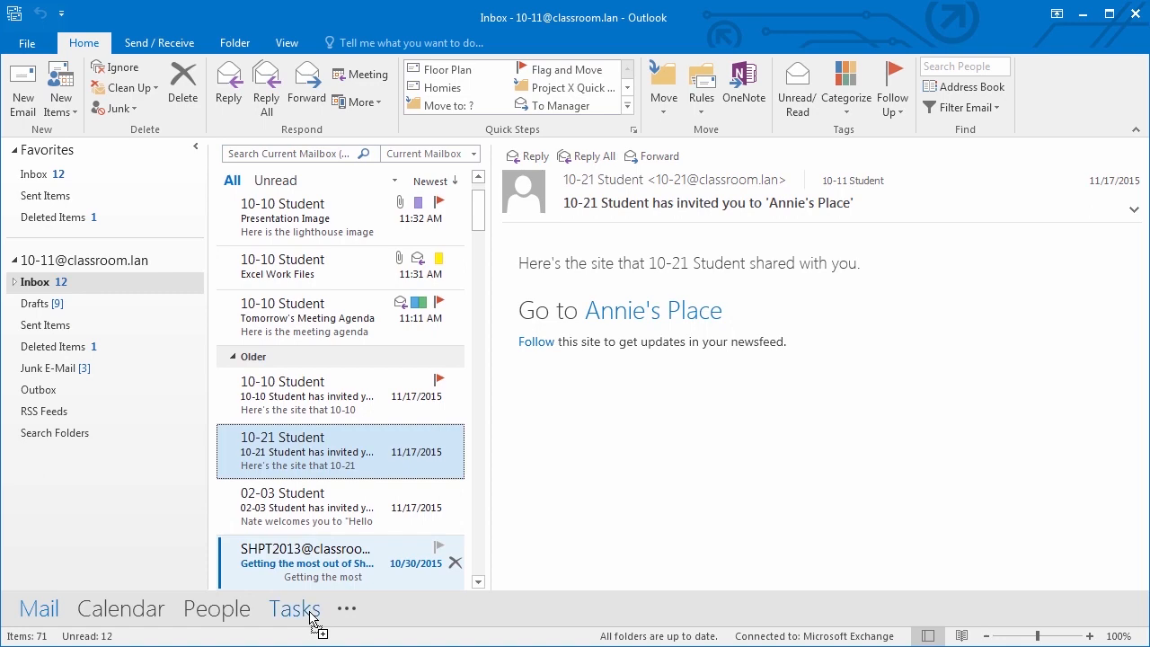
drag(310, 615, 310, 615)
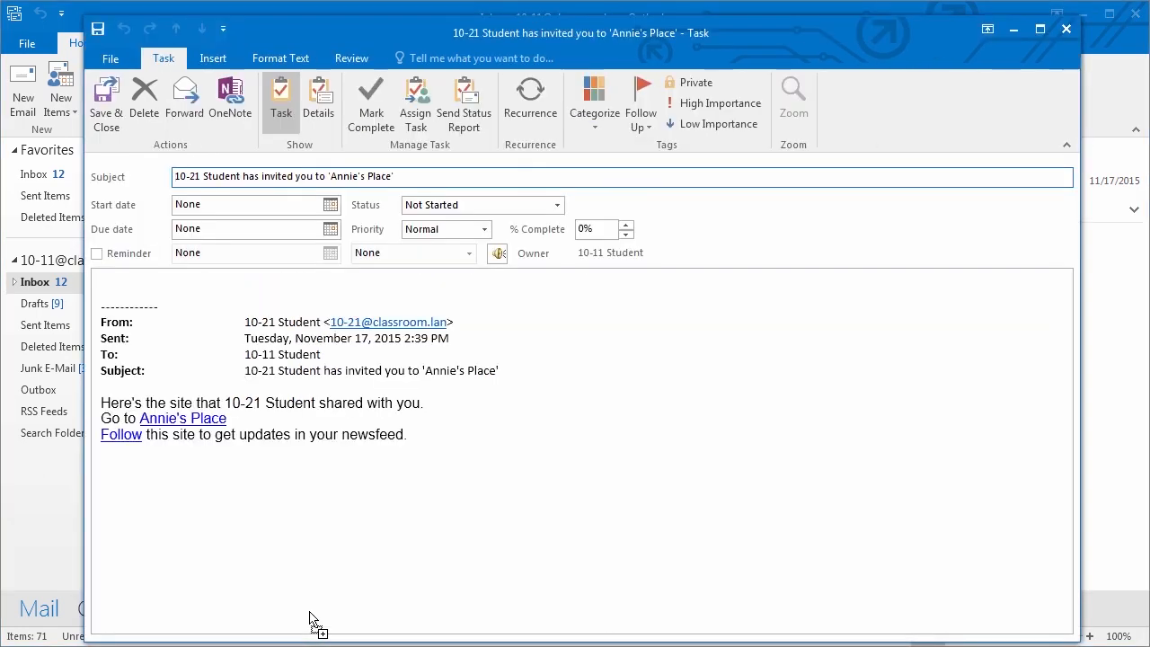
drag(441, 446, 101, 289)
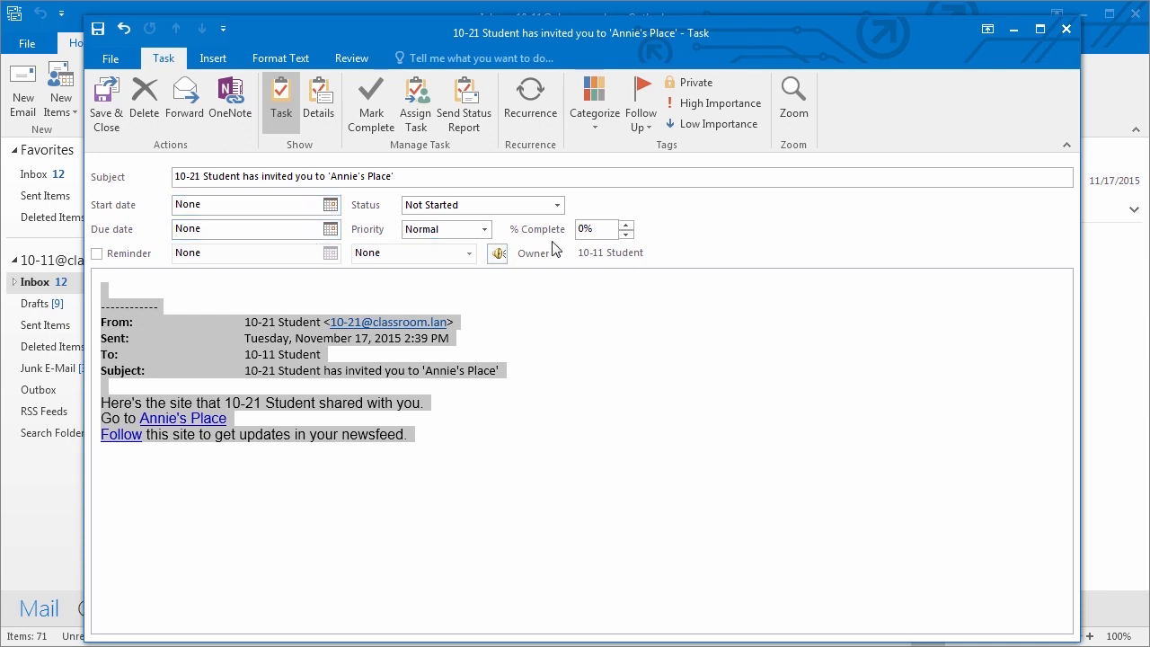
click(1065, 29)
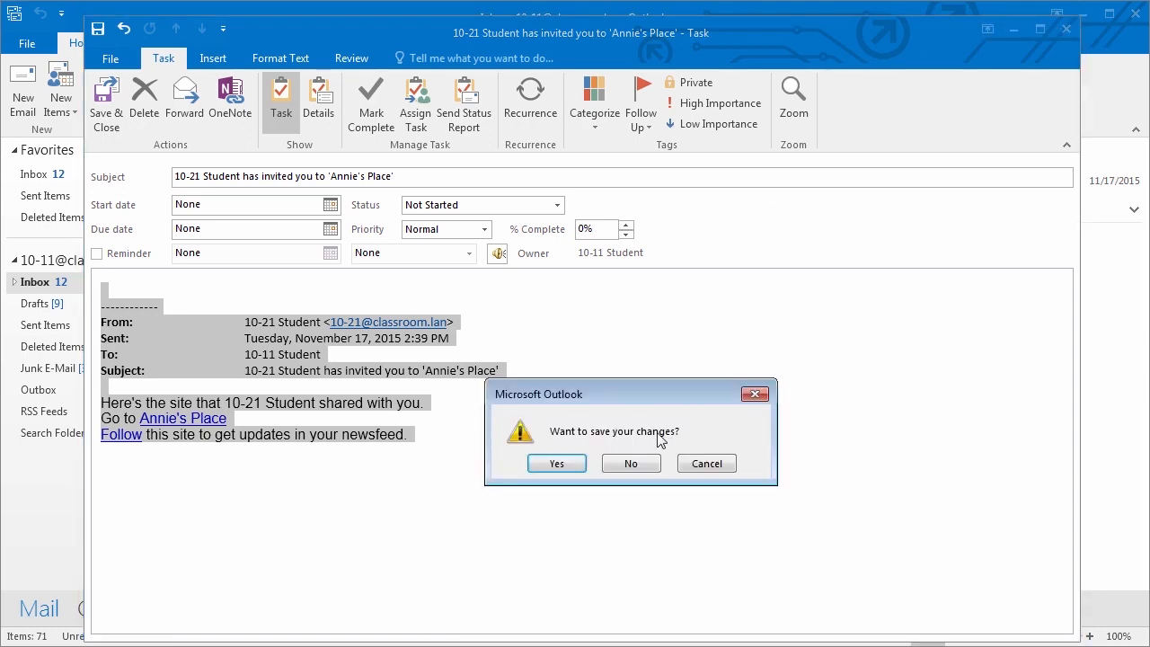
click(645, 467)
click(439, 493)
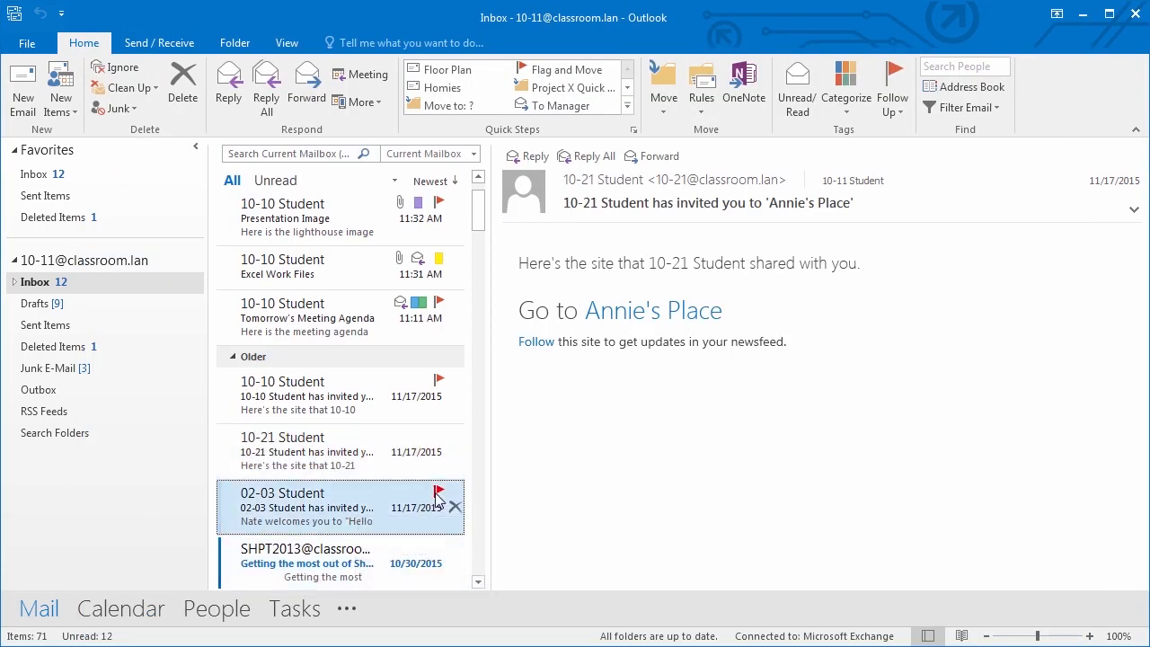
- Turn the Annie's Place invitation into a task Waiting on someone else, starting and due 2/15/2016
mouse_move(295, 611)
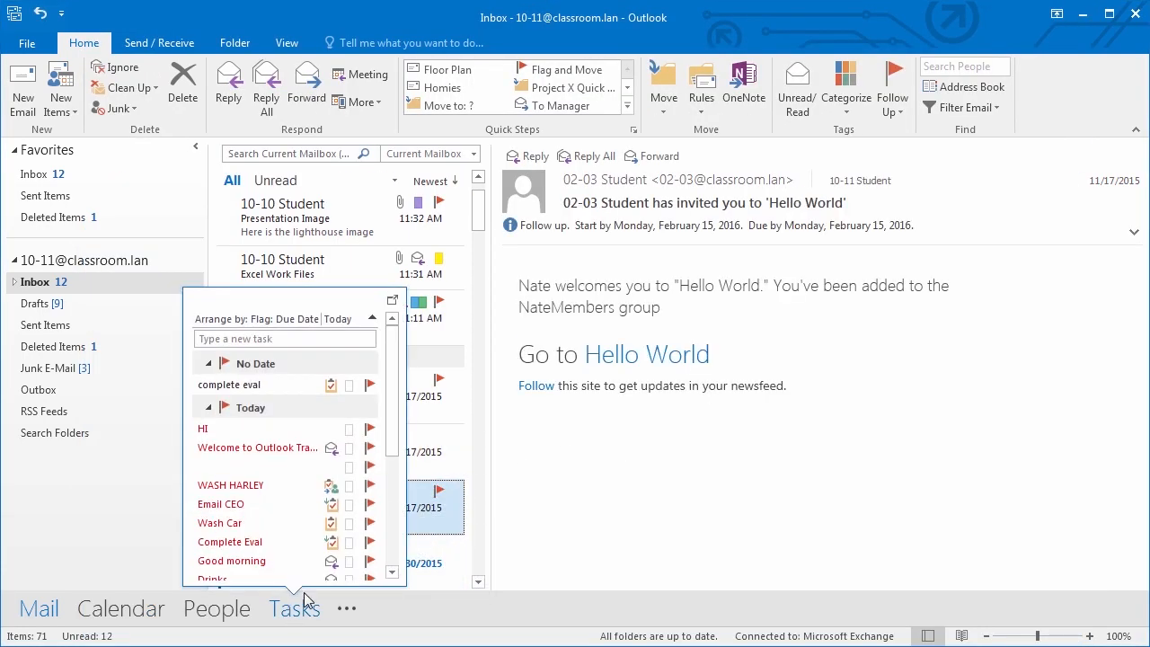
scroll(375, 548, down, 3)
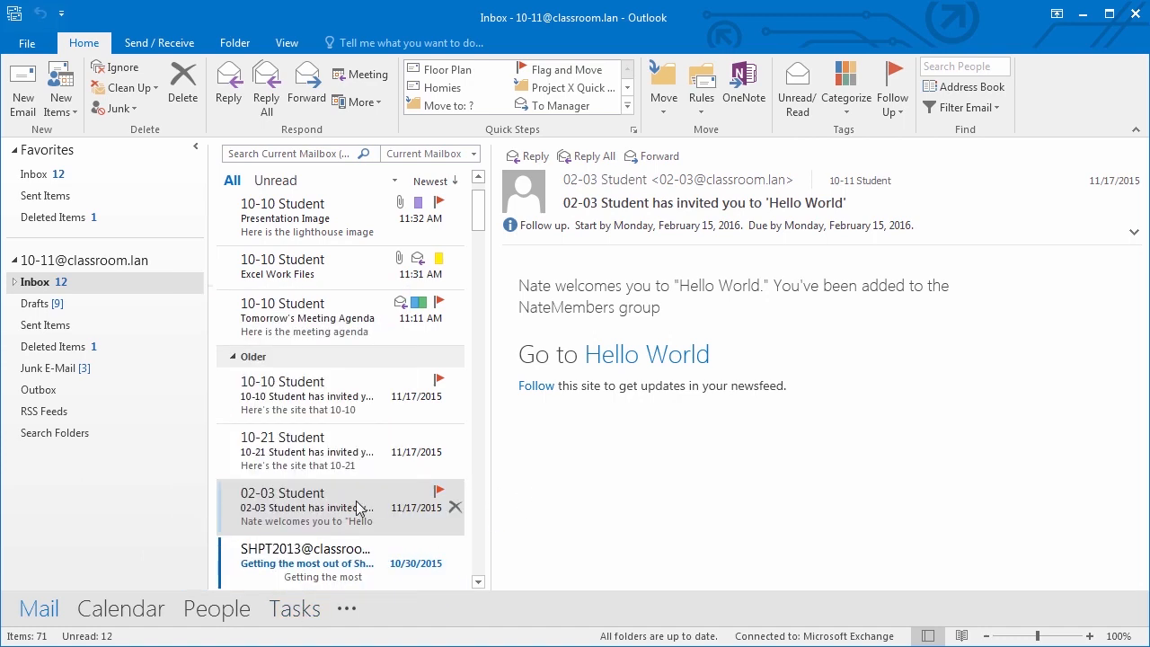
click(317, 448)
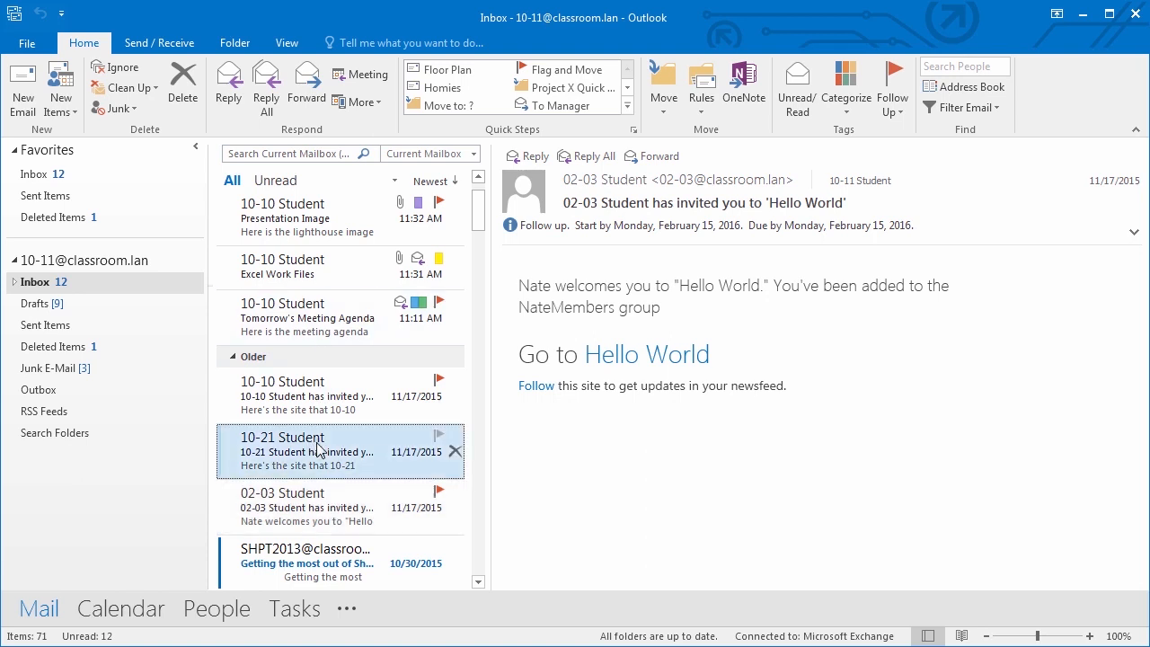
drag(317, 448, 311, 618)
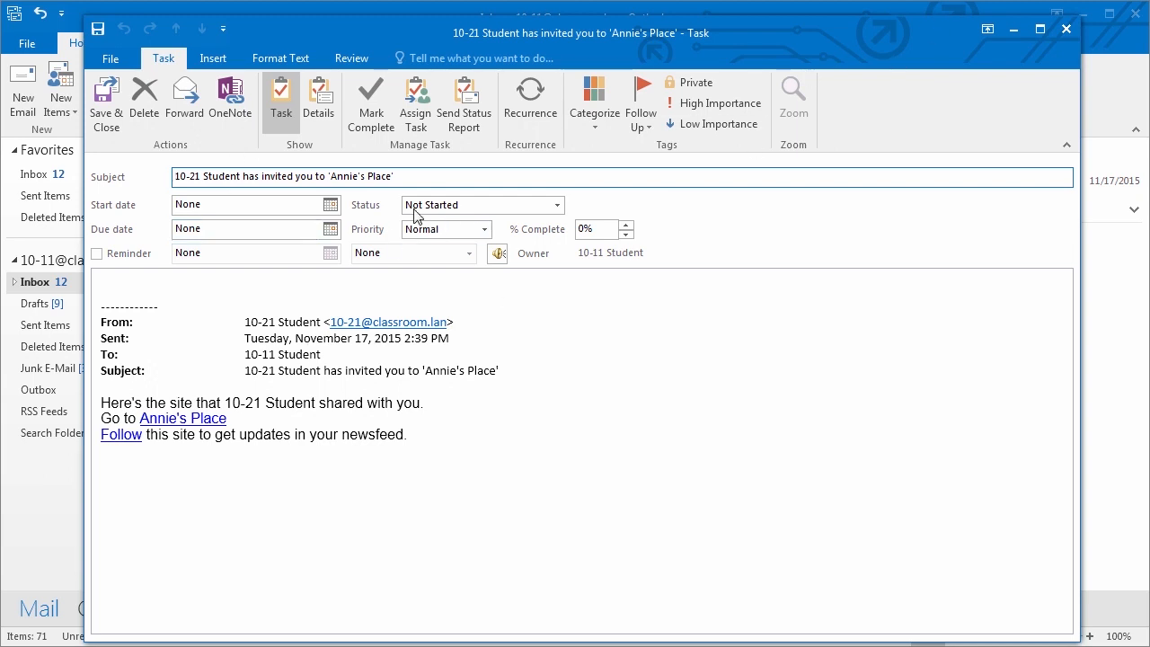
click(556, 205)
click(463, 257)
click(331, 205)
click(220, 300)
click(331, 248)
click(222, 346)
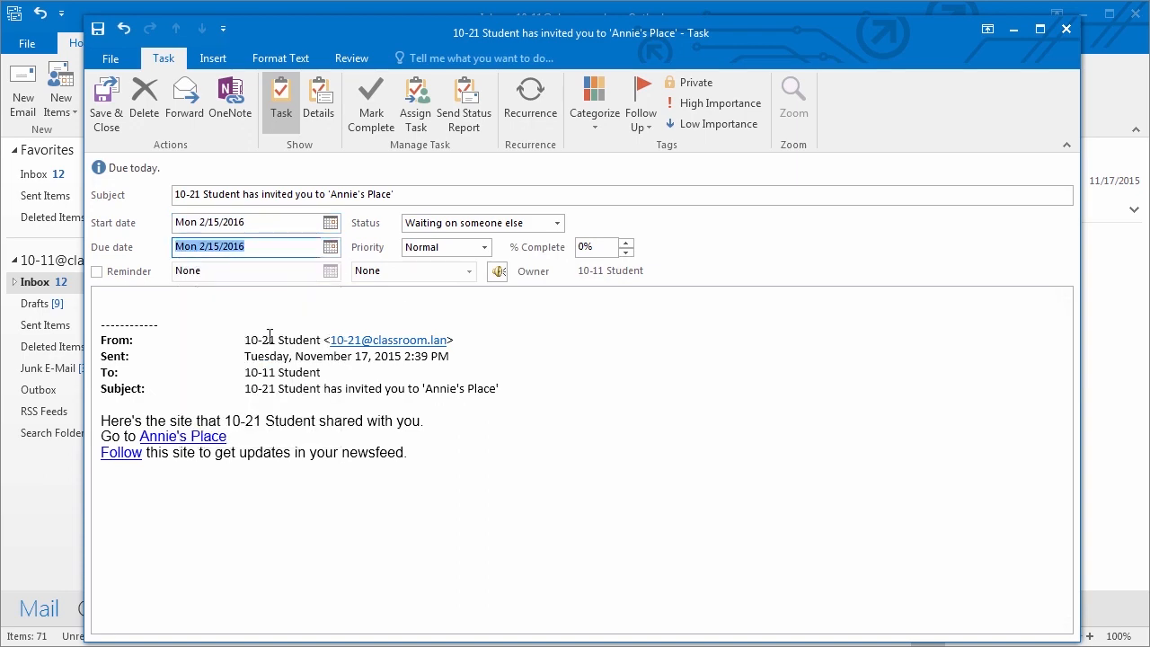
click(105, 100)
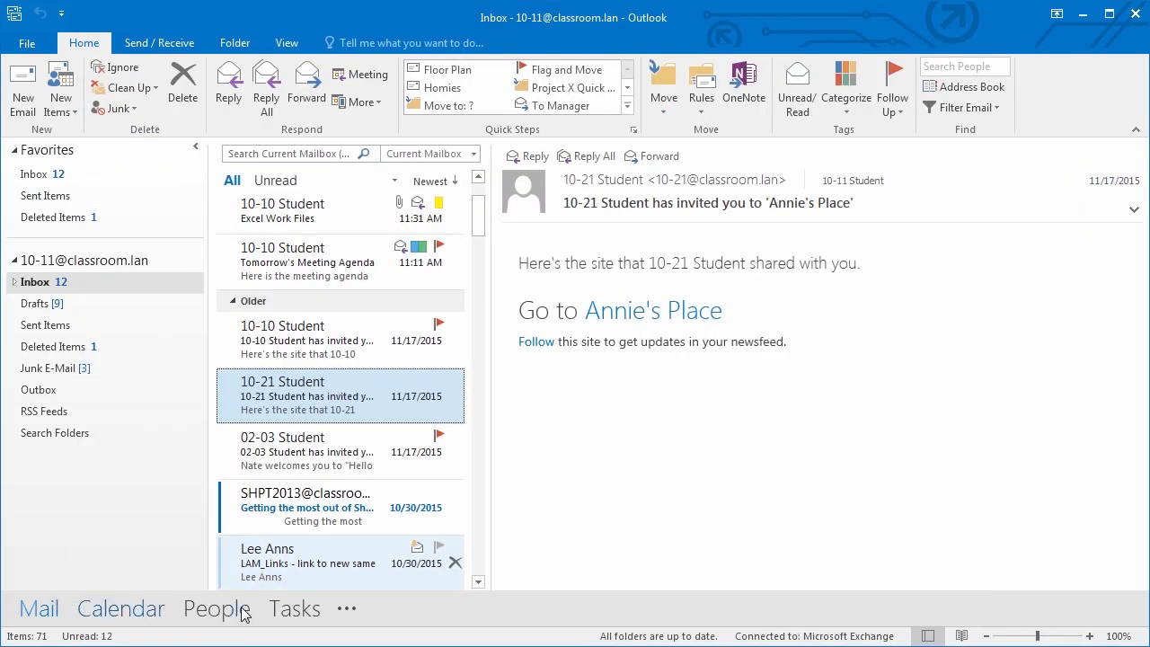
- Show the Calendar for Monday, February 15, 2016 and expand its weather location options
click(304, 610)
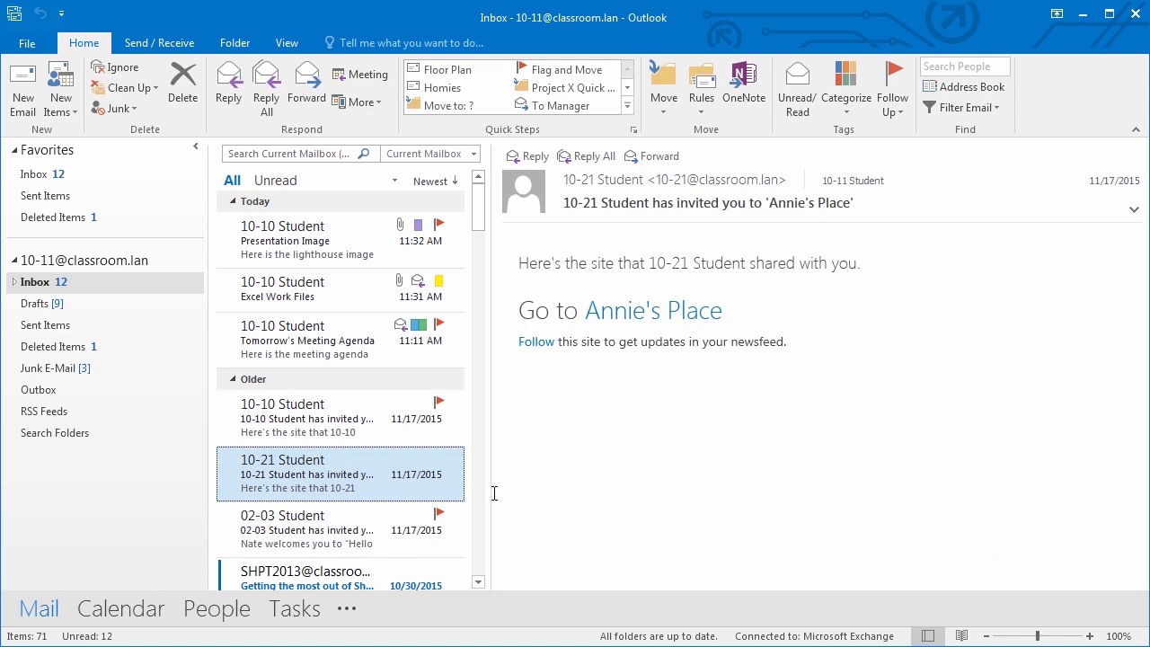
mouse_move(113, 614)
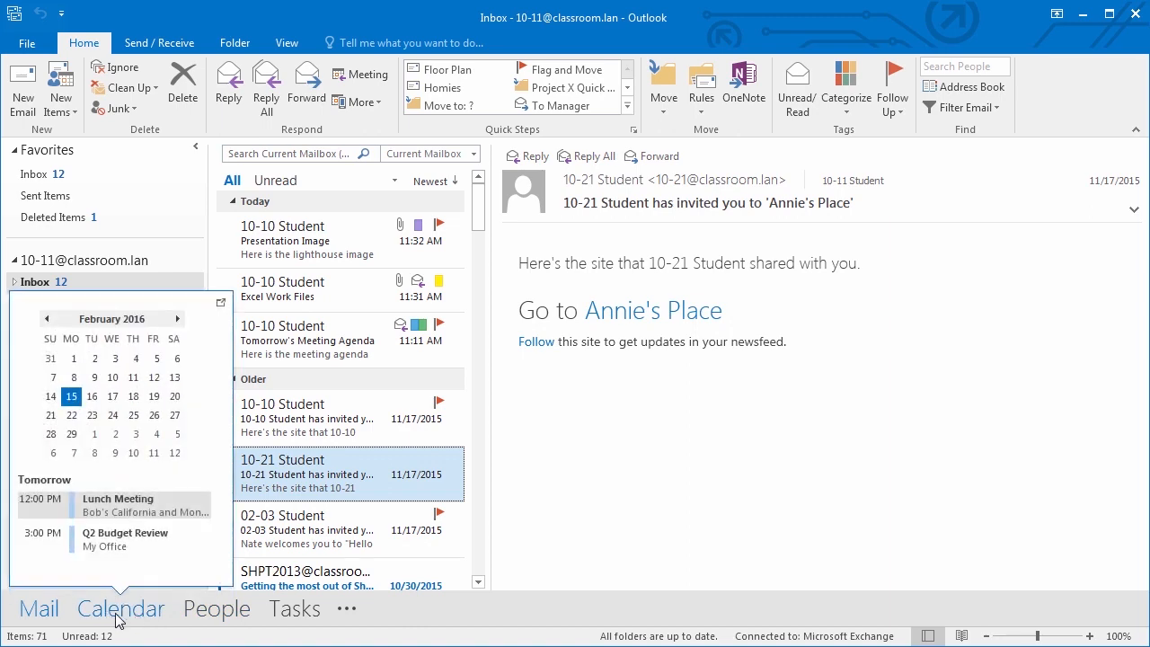
click(117, 618)
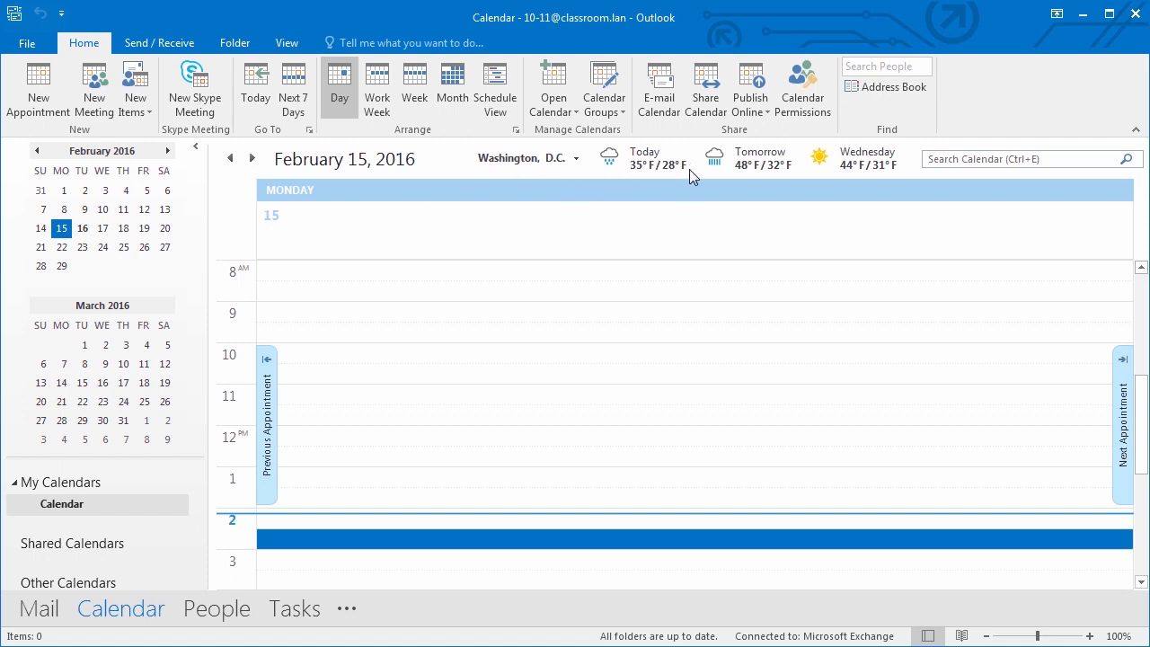
click(575, 160)
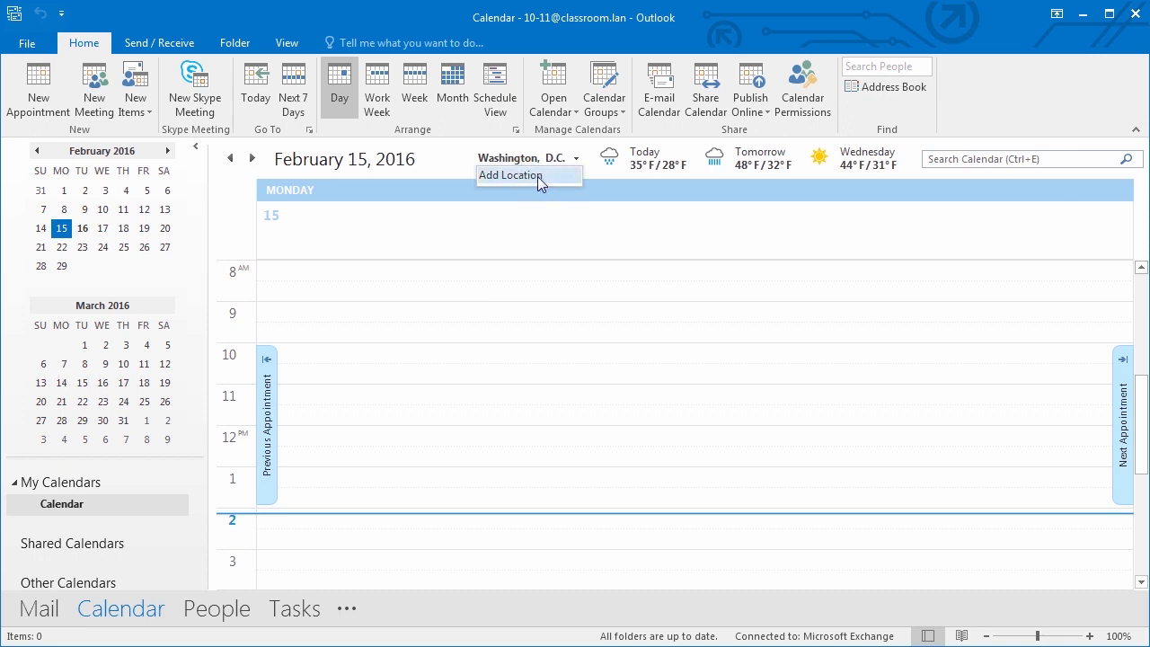
- Set the weather location to San Francisco, CA and show the February 15–19 work week
click(537, 176)
text(San francisco, CA)
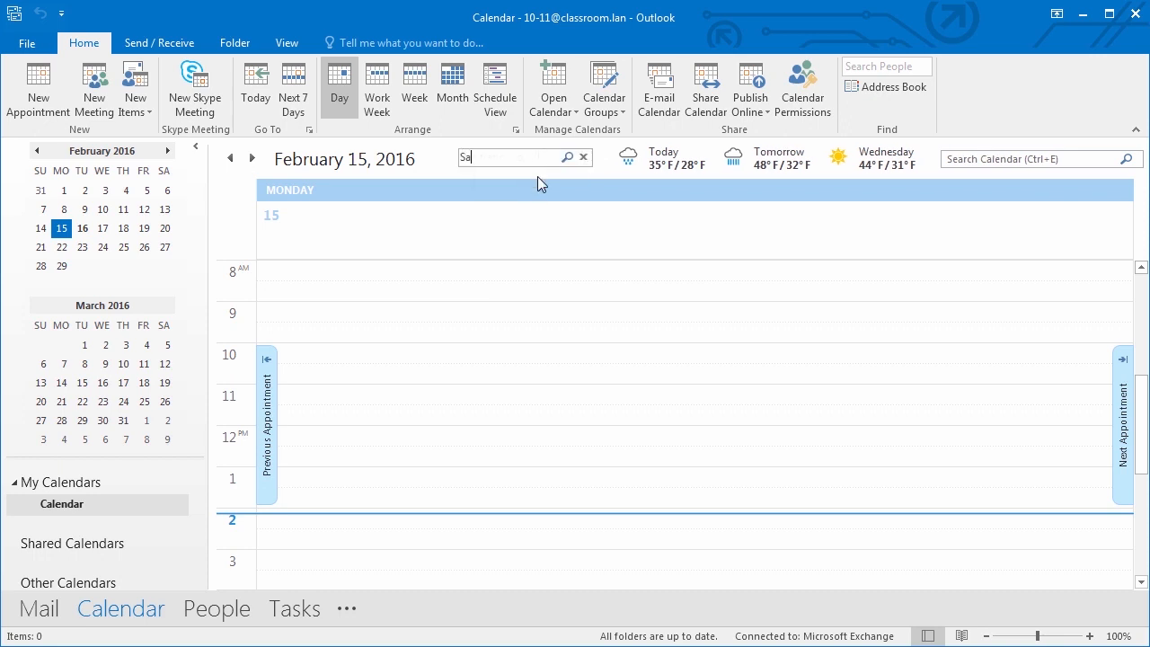
key(Return)
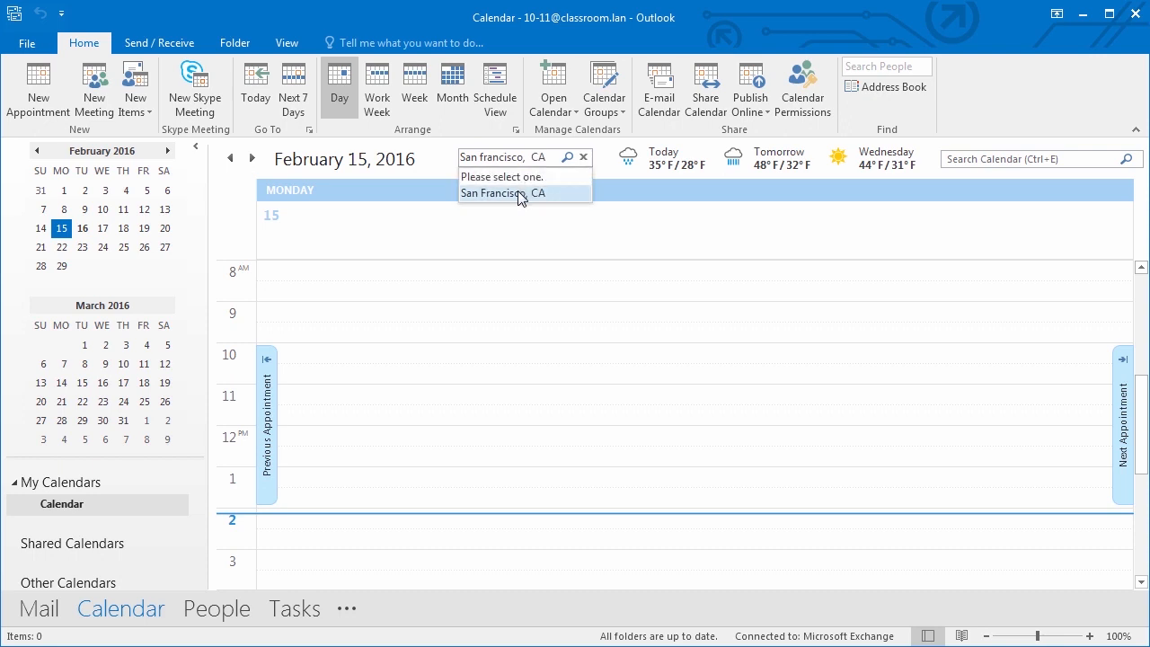
click(519, 194)
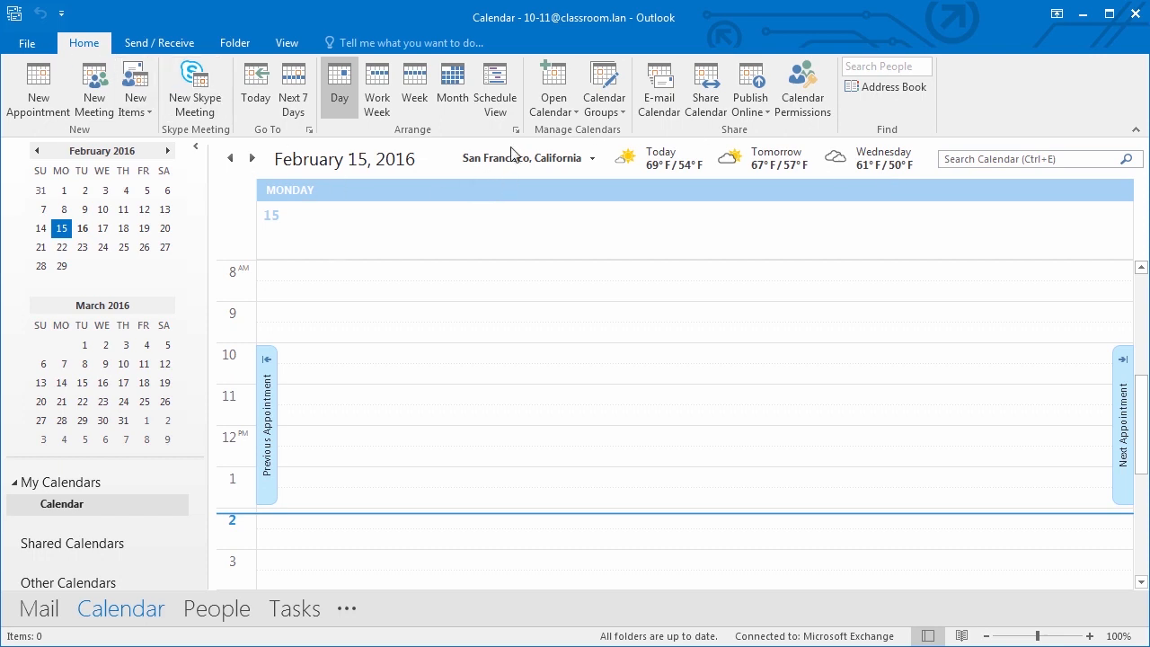
click(385, 99)
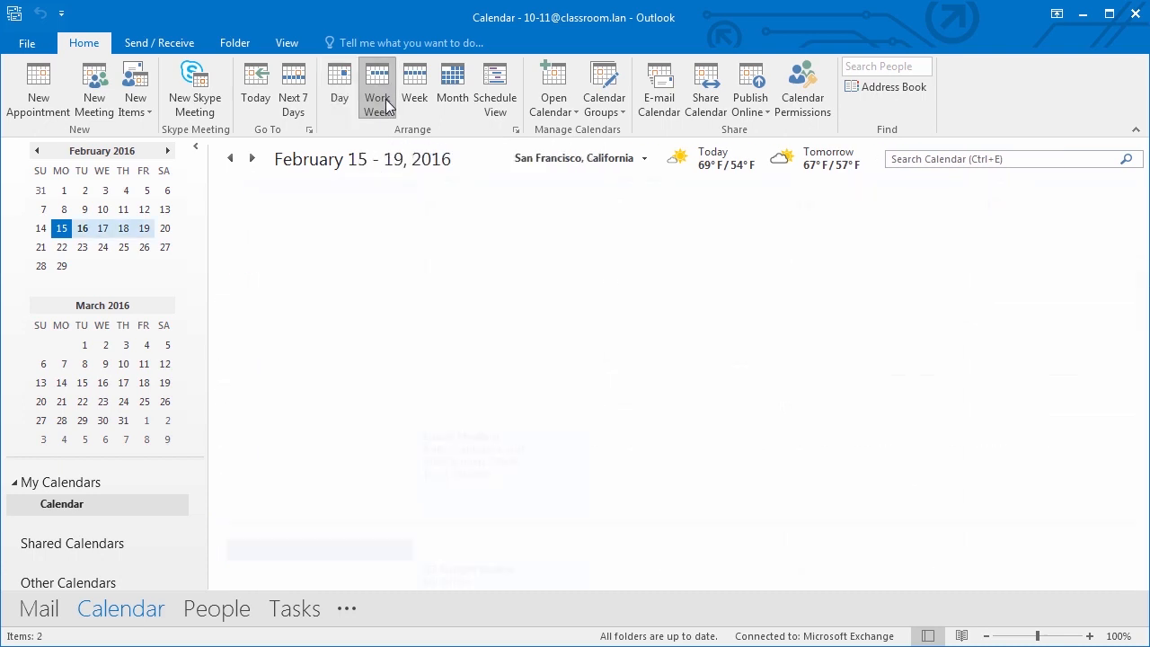
- Show February 2016 as a month and browse the Send/Receive, Folder and View commands
click(449, 97)
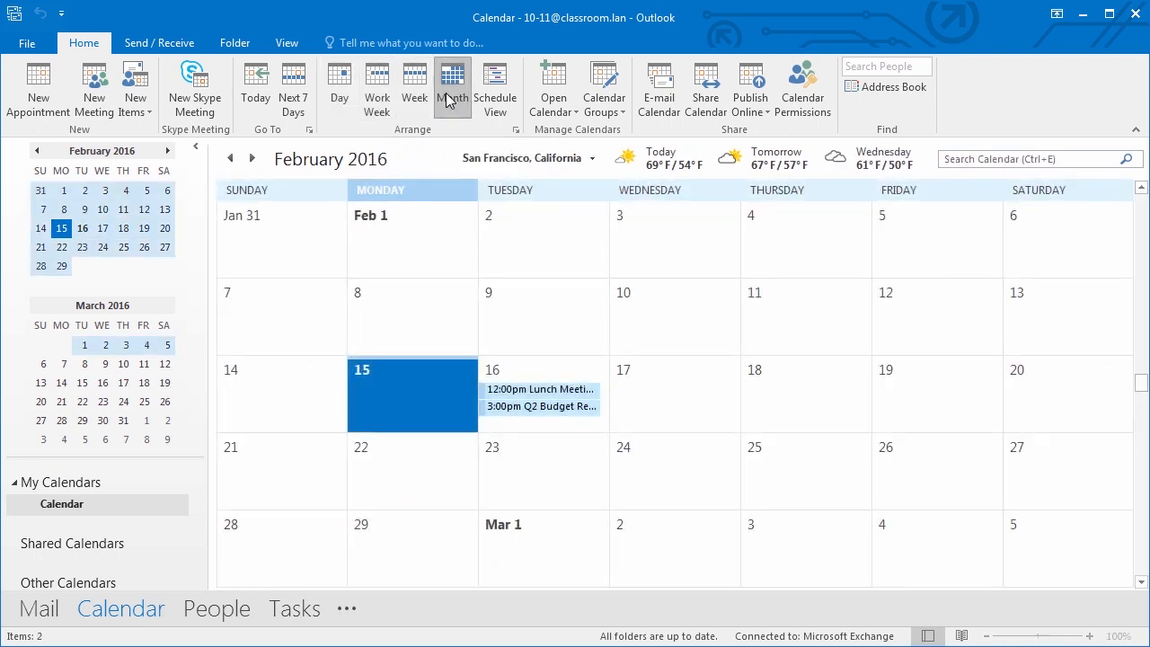
click(545, 101)
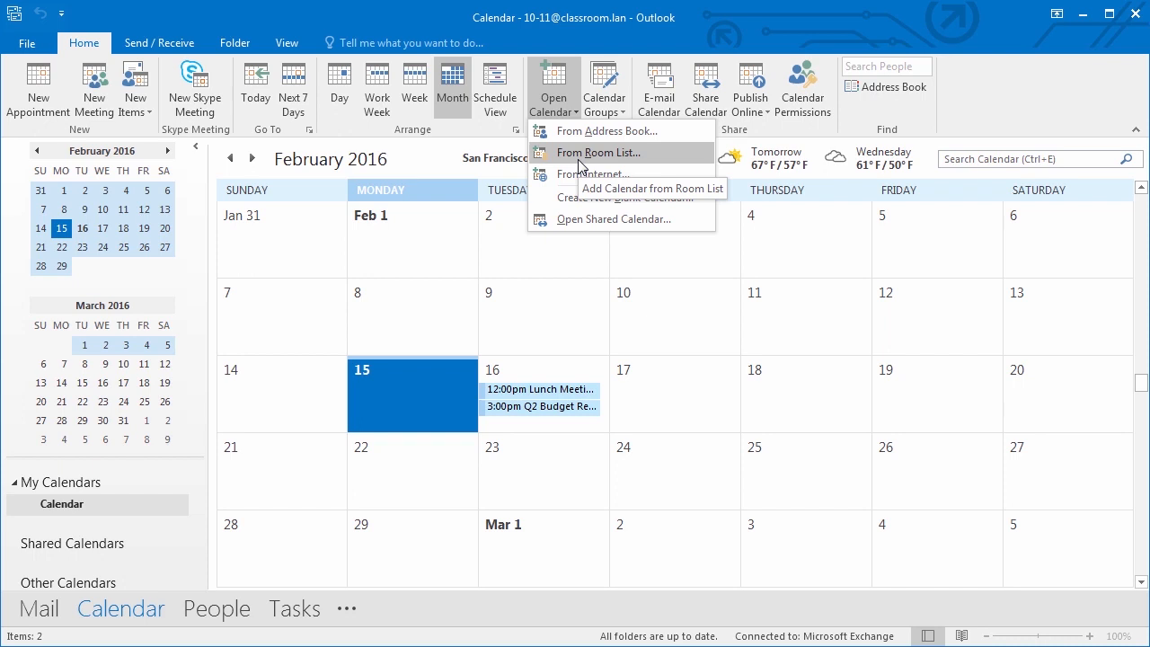
click(184, 43)
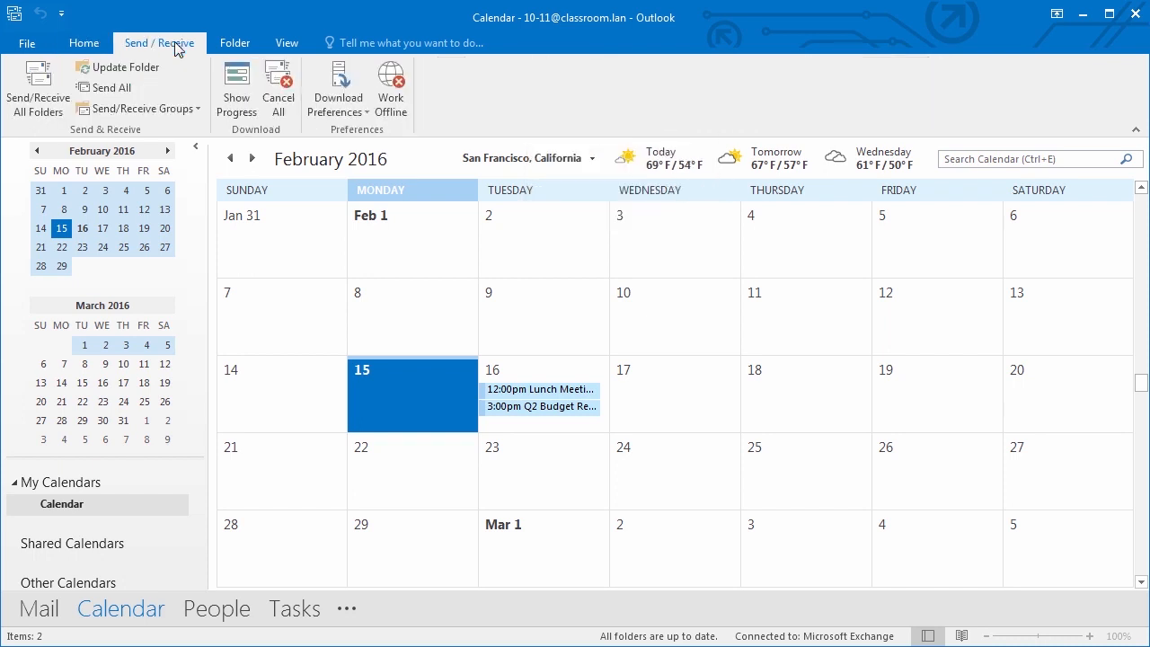
click(232, 45)
click(284, 45)
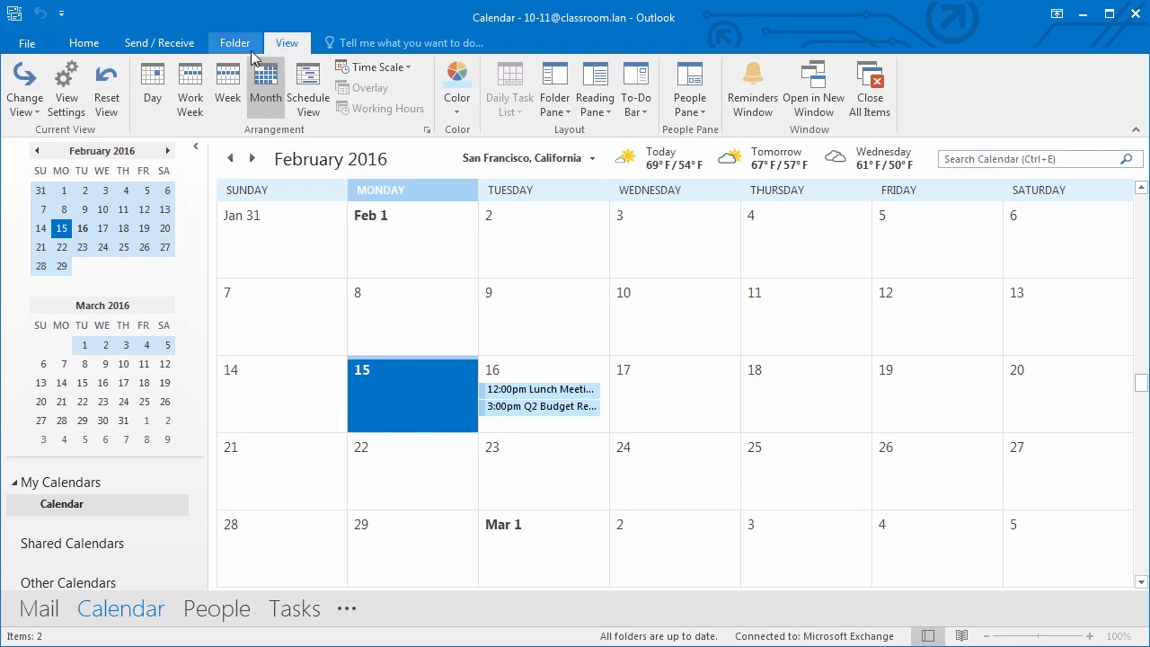
click(85, 45)
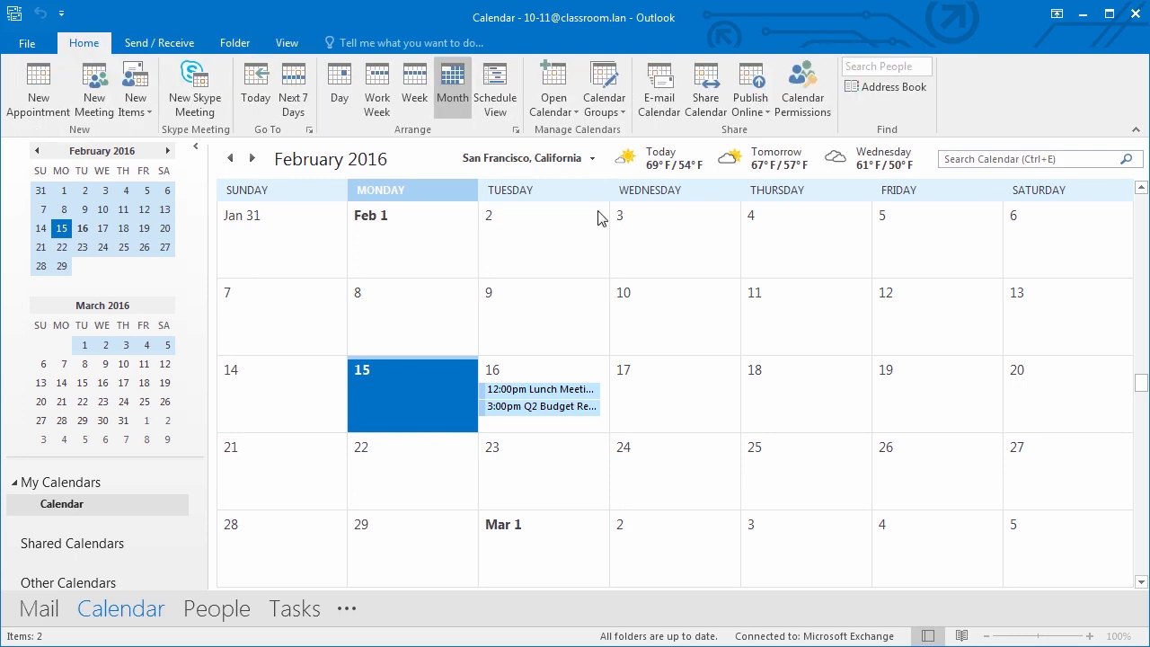
- Show Wednesday, March 16, 2016 as a single day from the mini calendar
click(84, 347)
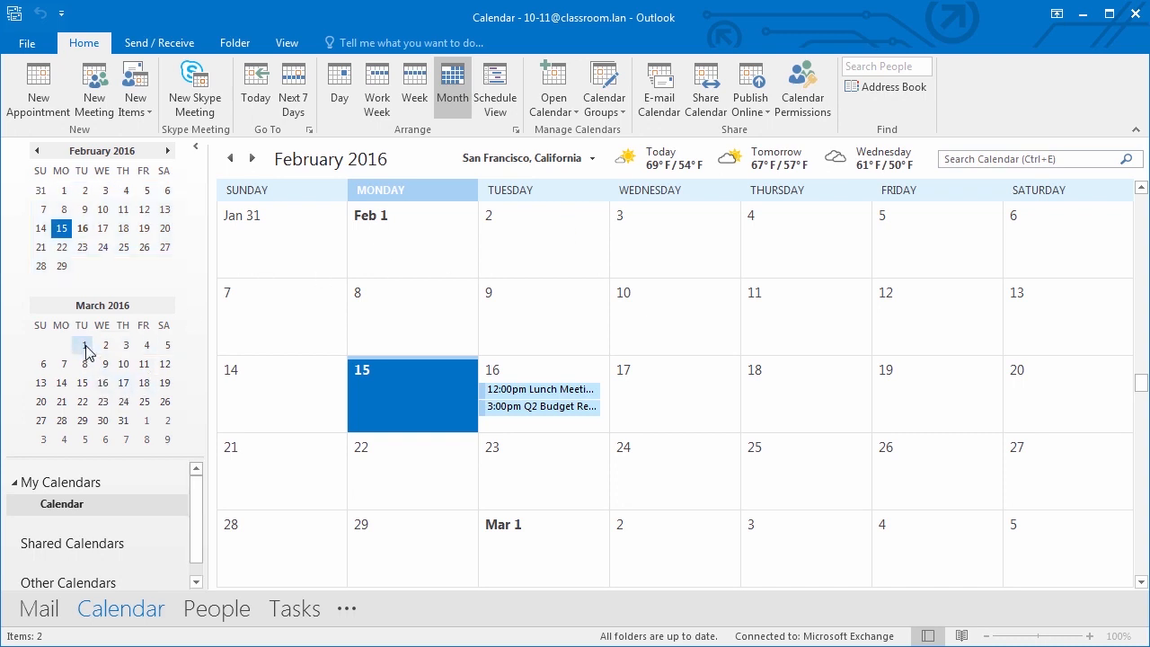
click(102, 383)
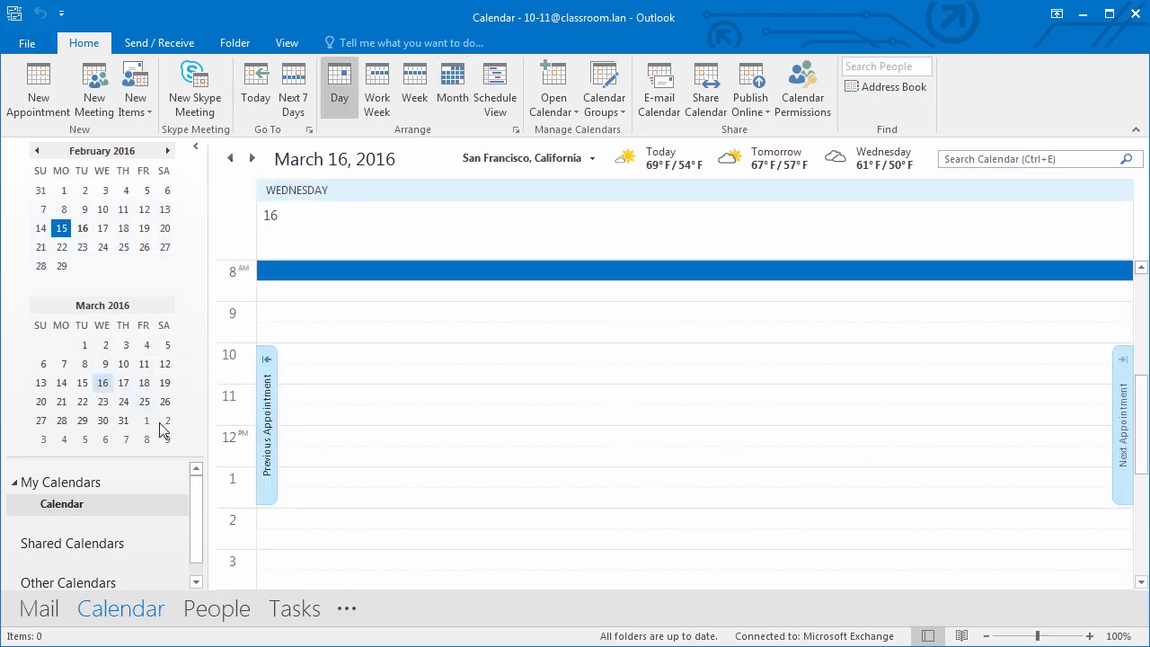
drag(196, 491, 203, 539)
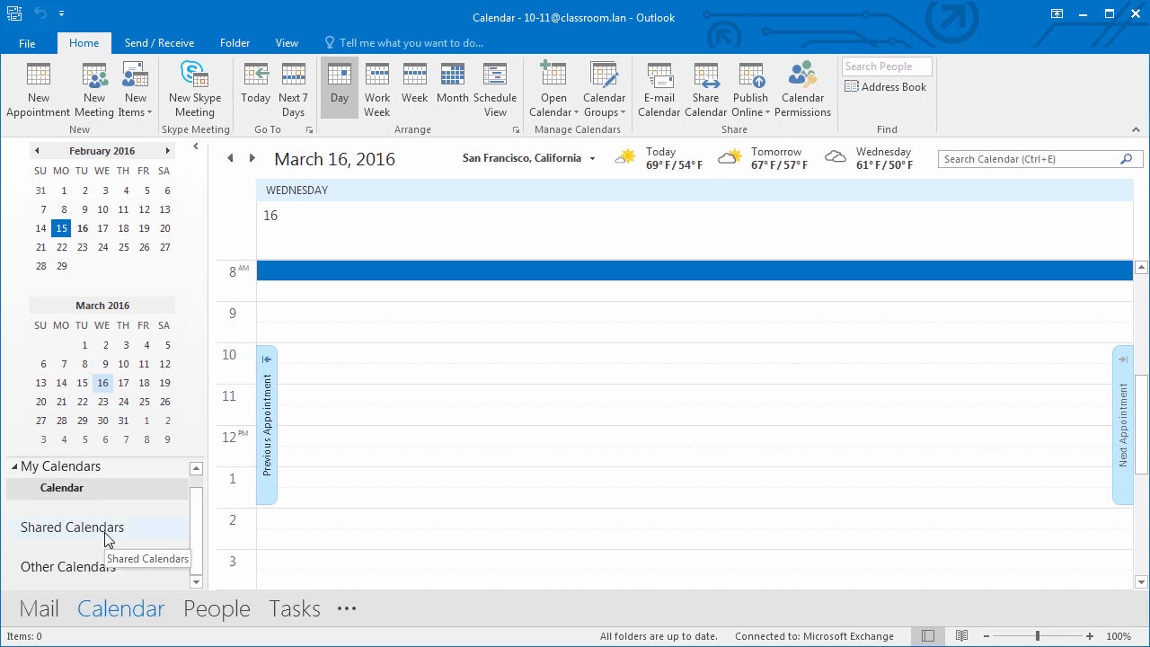
mouse_move(151, 609)
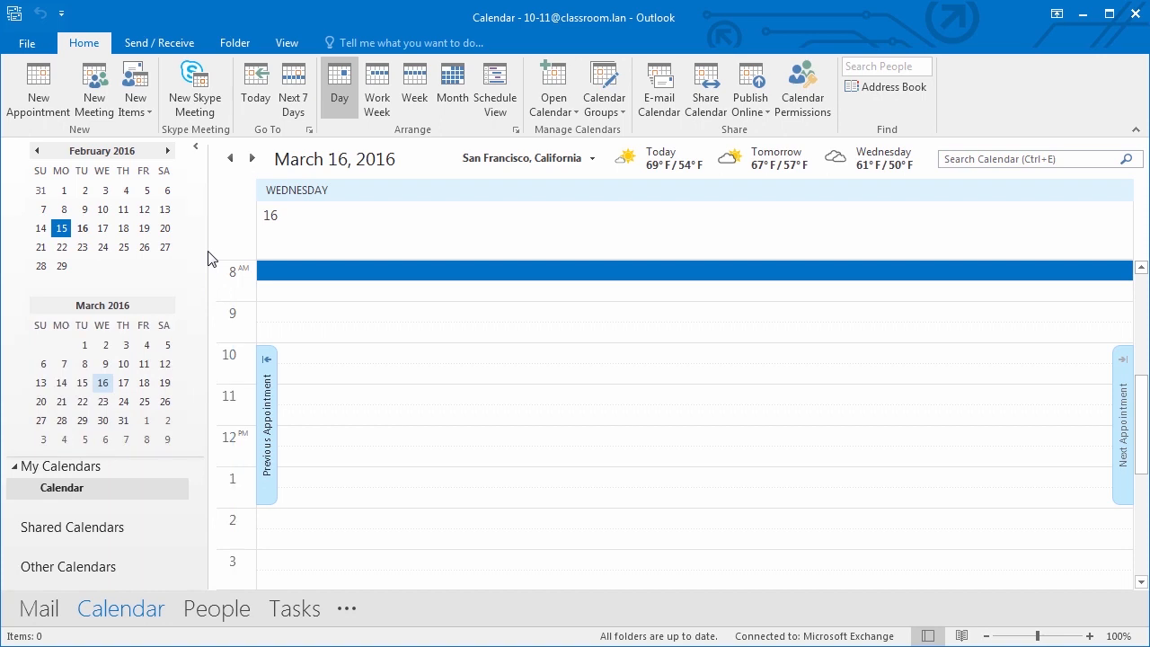
scroll(207, 252, down, 2)
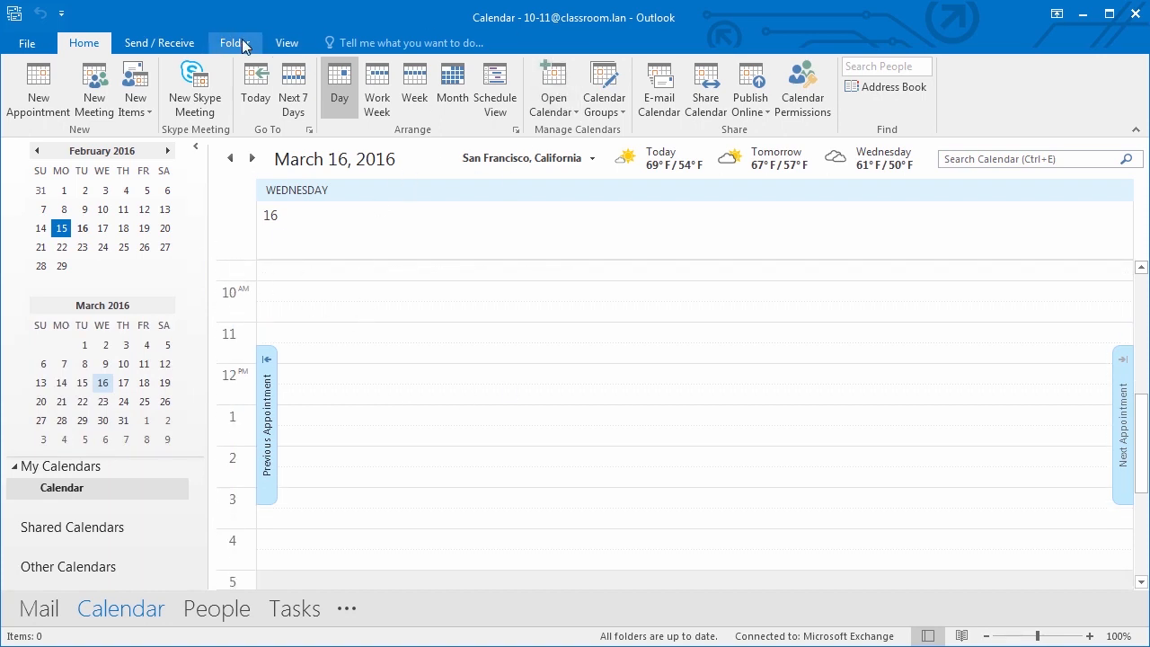
- Add People and Tasks to the To-Do Bar, and glance at the calendar colour choices
click(288, 43)
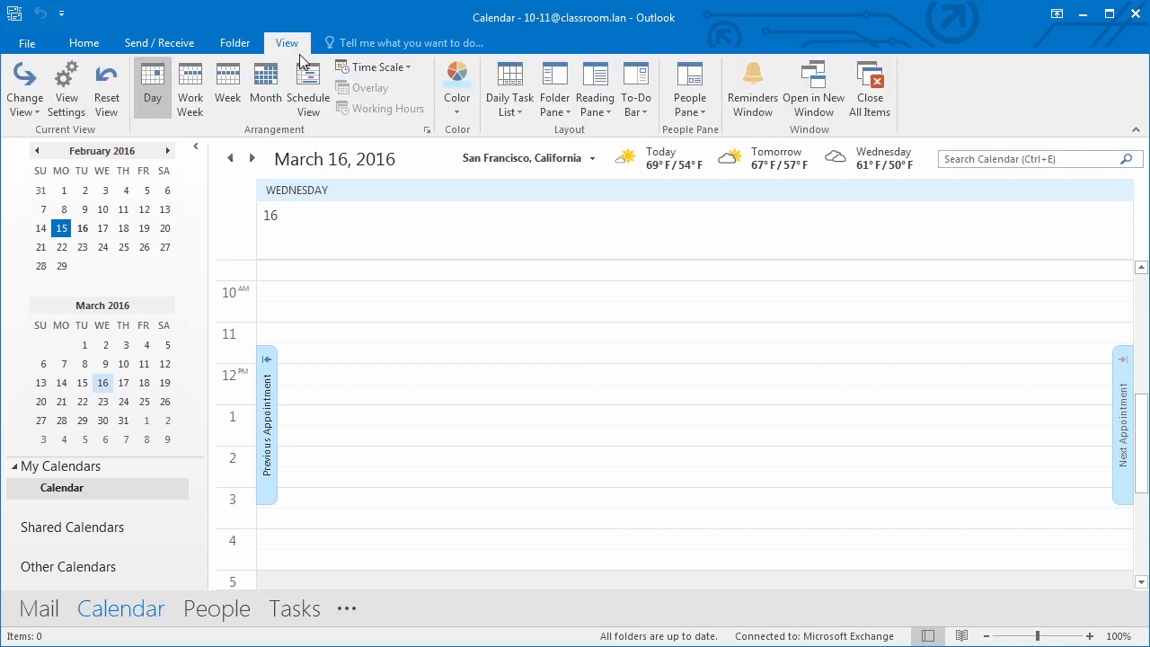
click(647, 106)
click(663, 153)
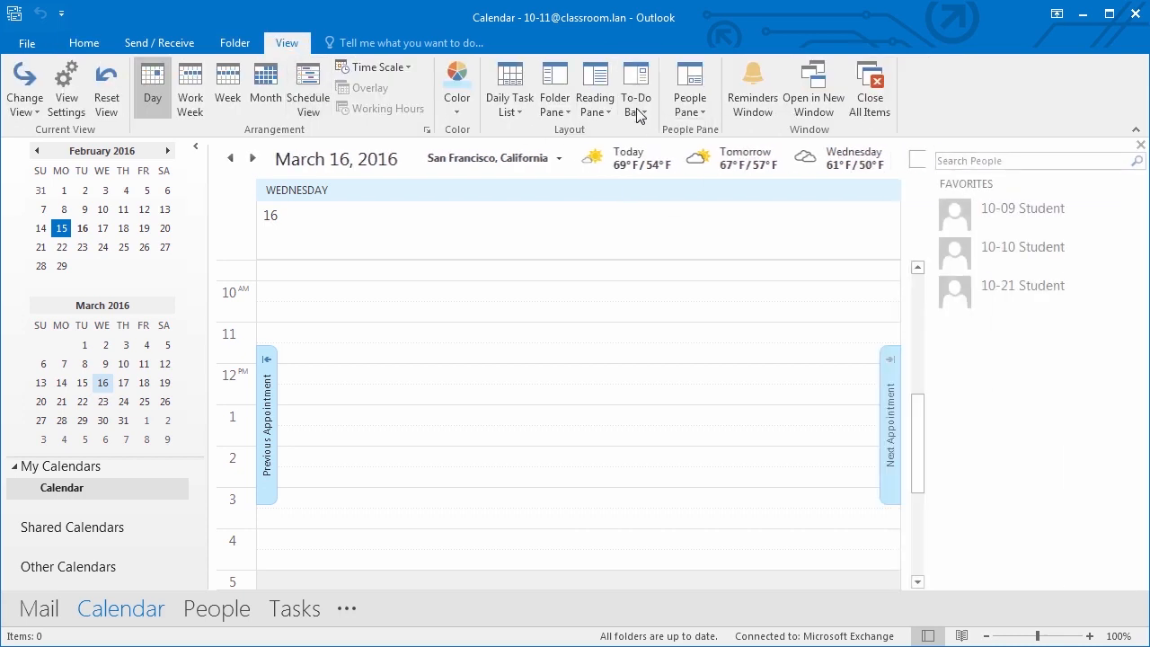
click(637, 113)
click(655, 172)
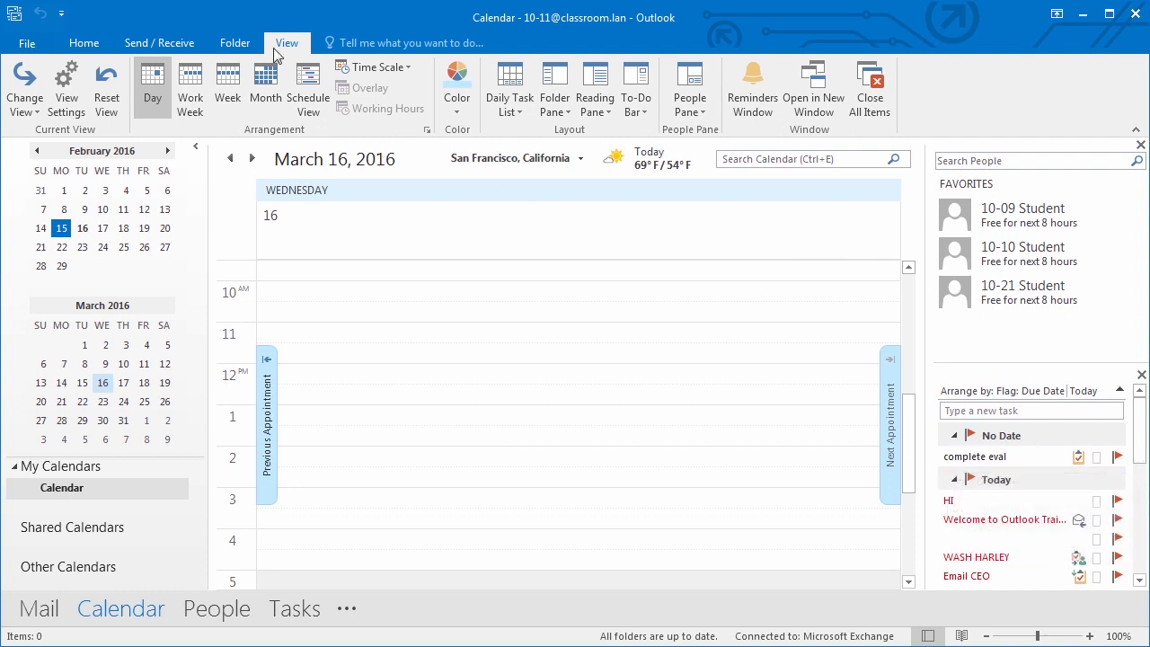
click(453, 115)
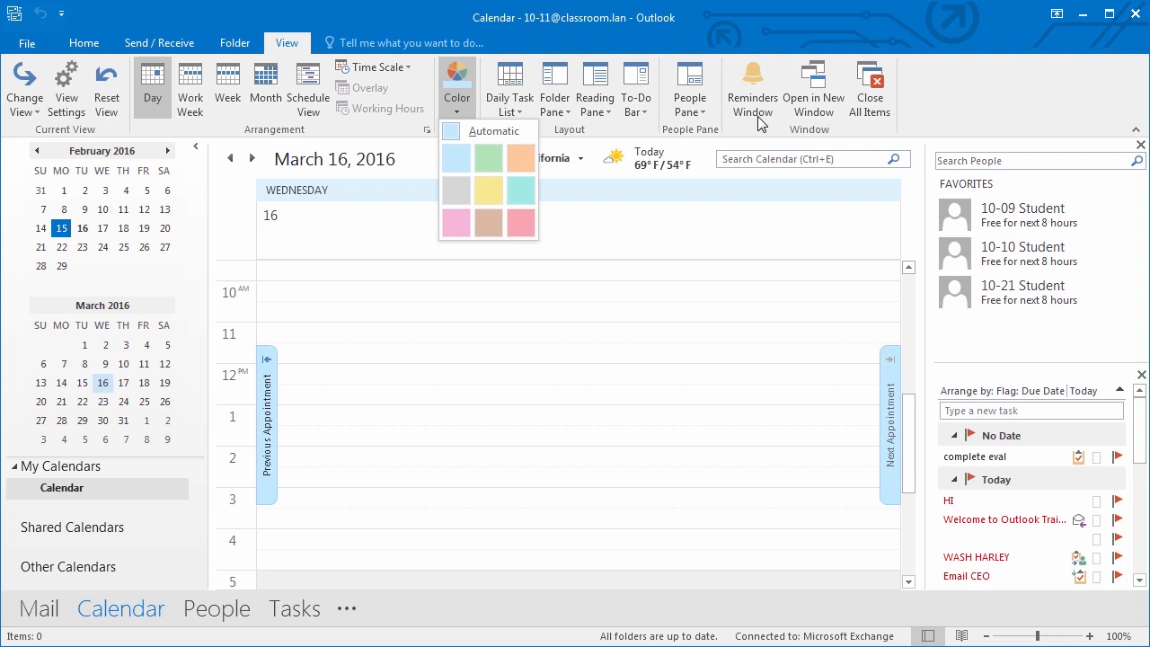
click(86, 46)
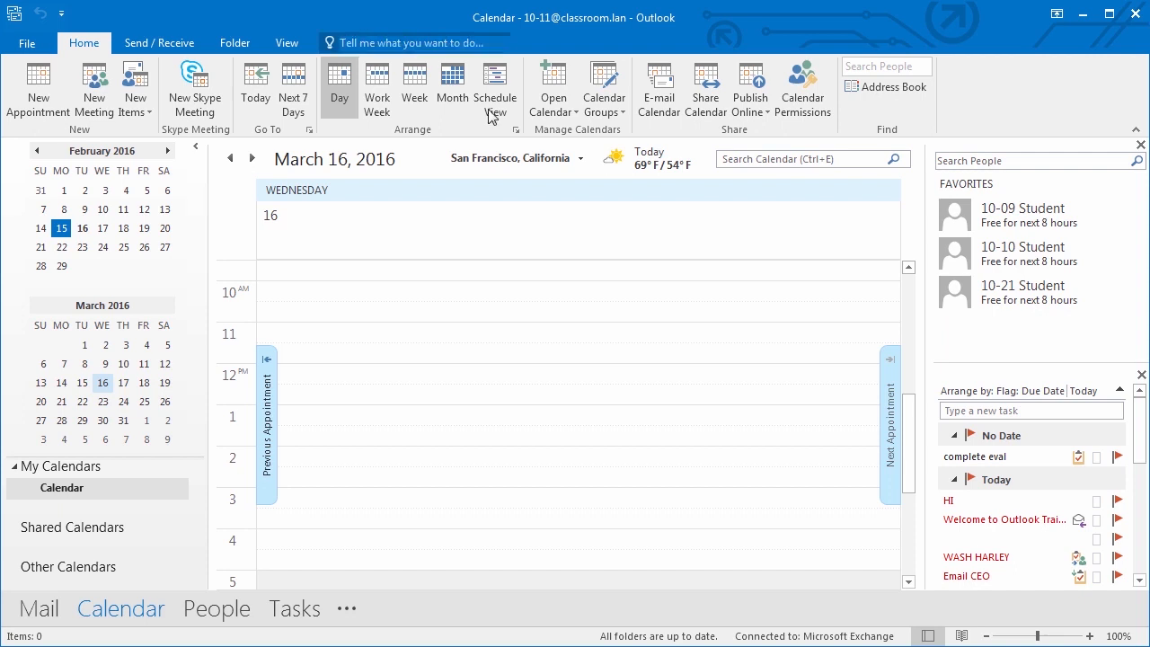
- Toggle Reading view and back to Normal, then lay out February 15 in Schedule View
click(961, 638)
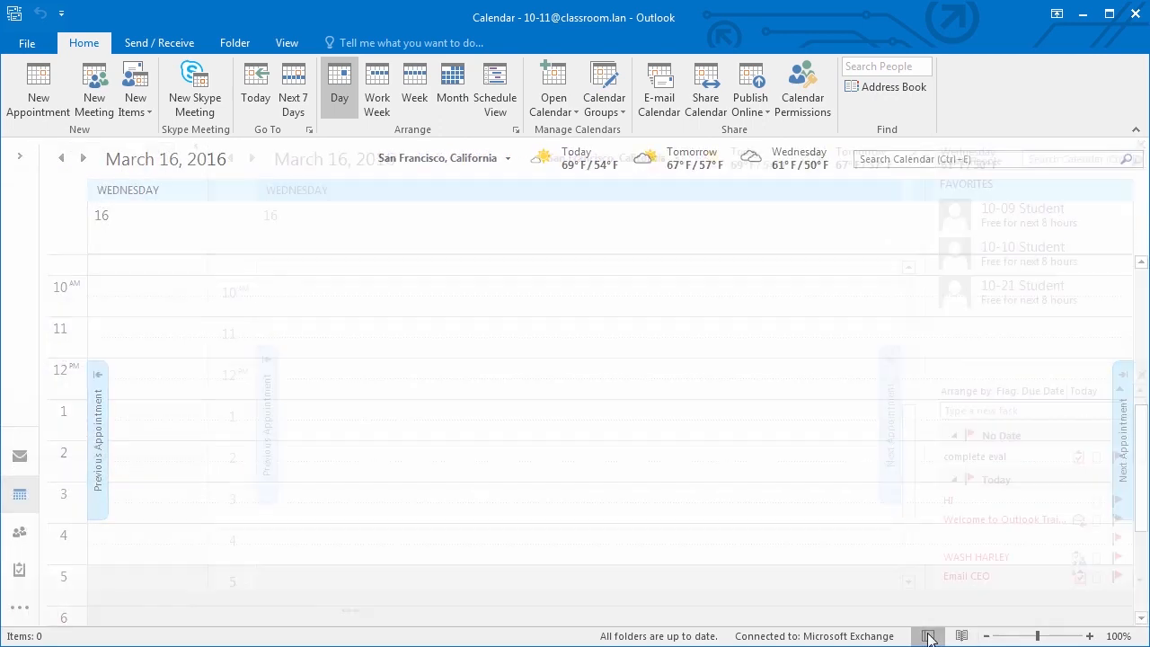
click(928, 636)
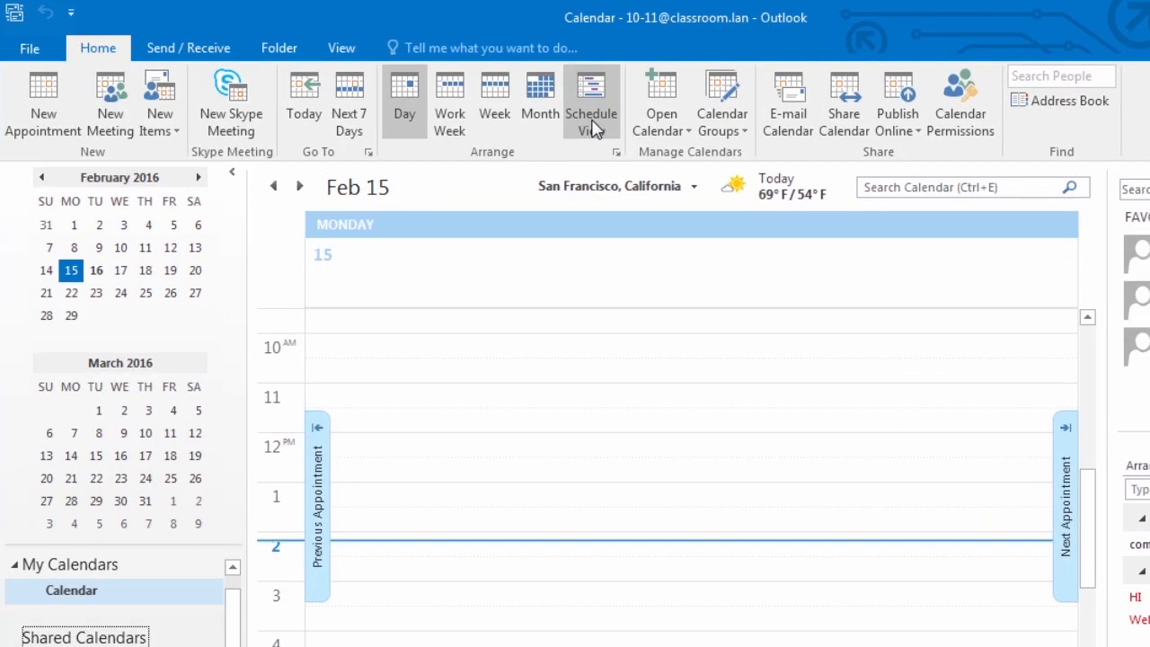
click(593, 128)
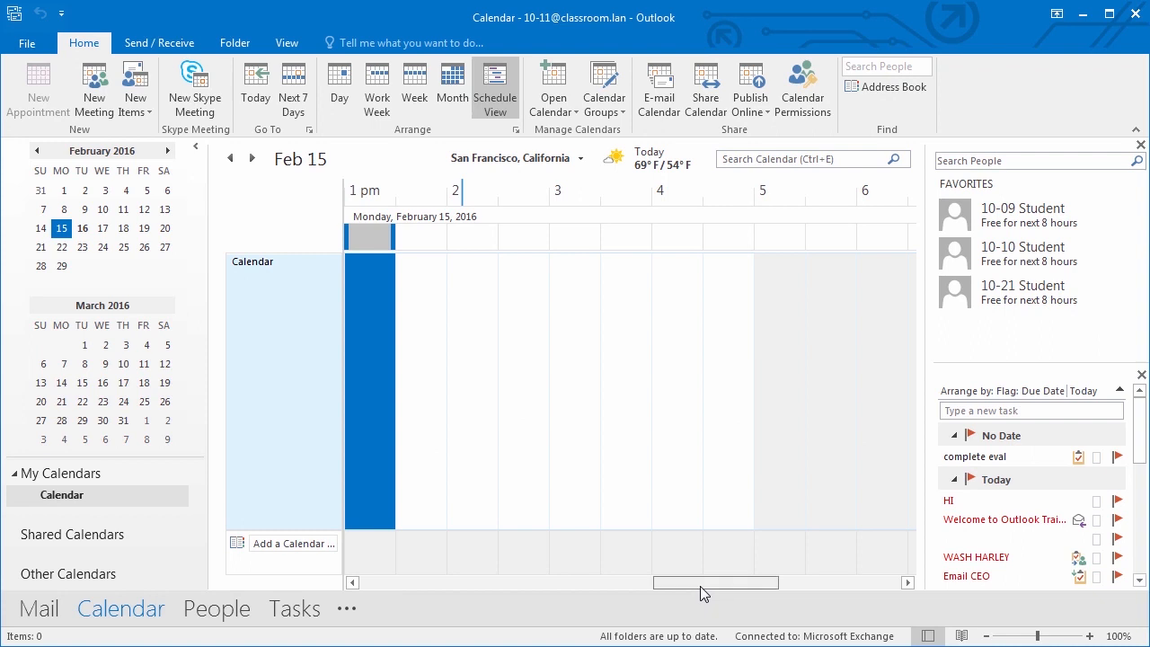
mouse_move(700, 586)
mouse_down()
mouse_move(812, 581)
mouse_move(690, 594)
mouse_move(706, 591)
mouse_up()
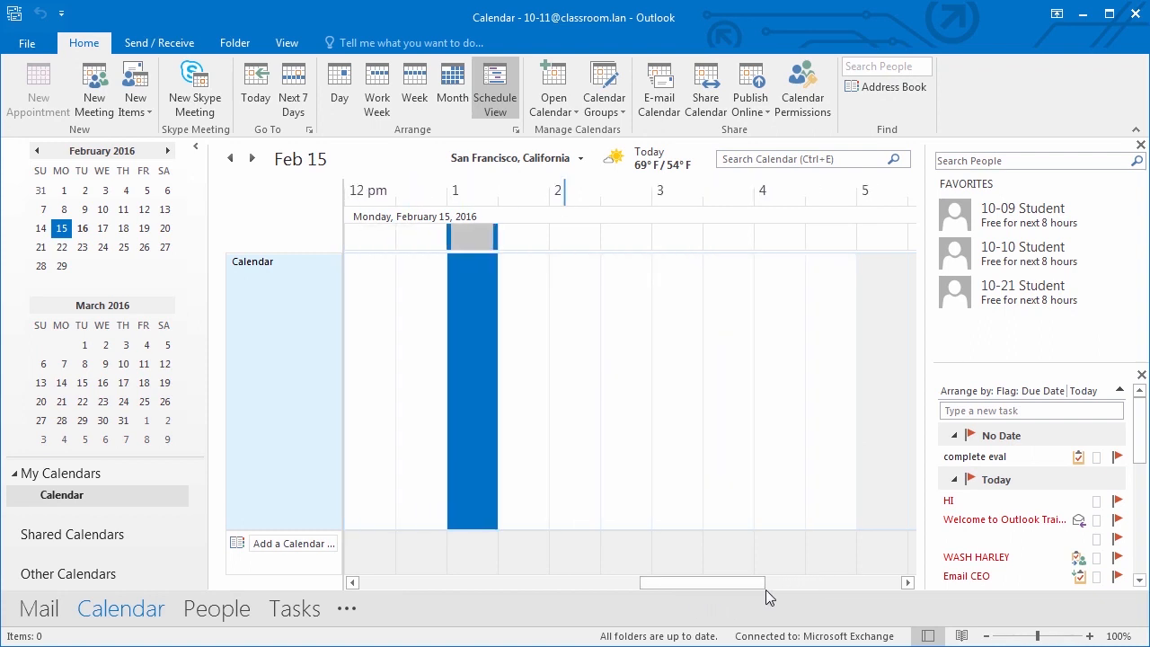
- Add the 10-10 Student calendar under Shared Calendars via an address-list search for 10-10
click(297, 542)
text(10-10)
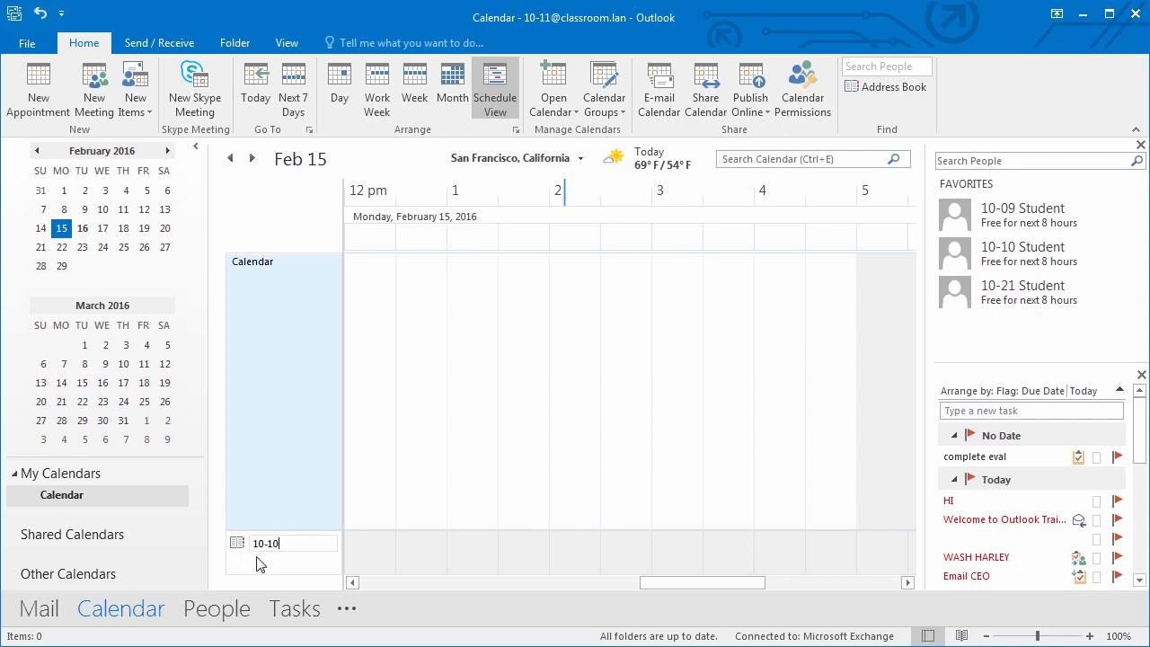
key(Return)
click(365, 188)
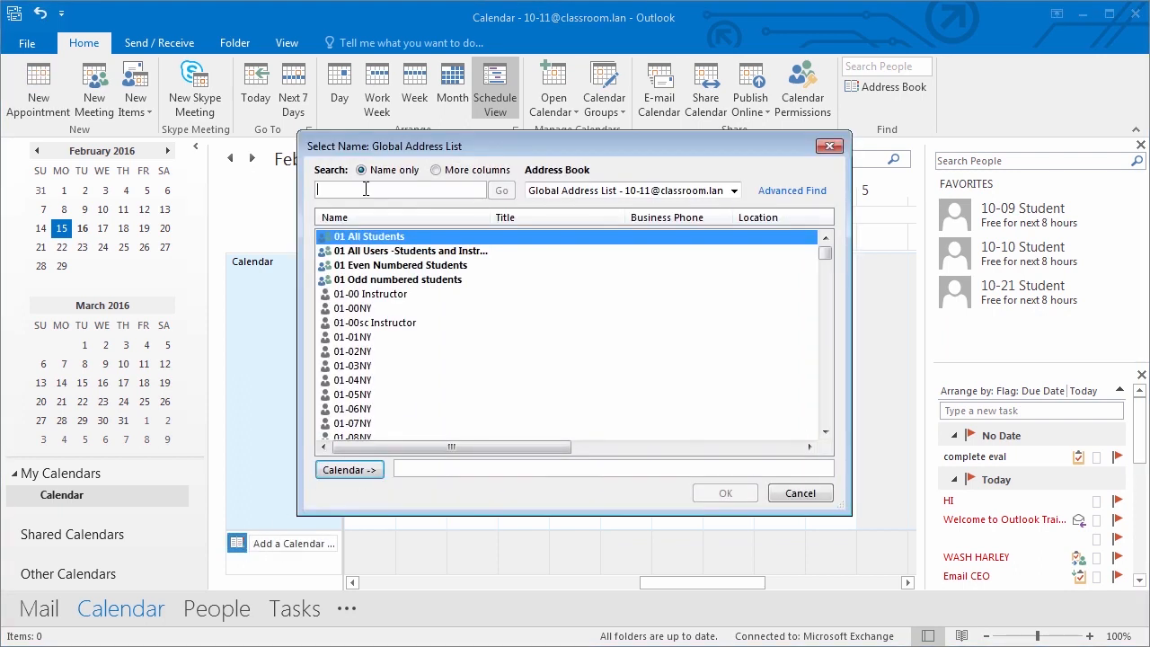
text(10-10)
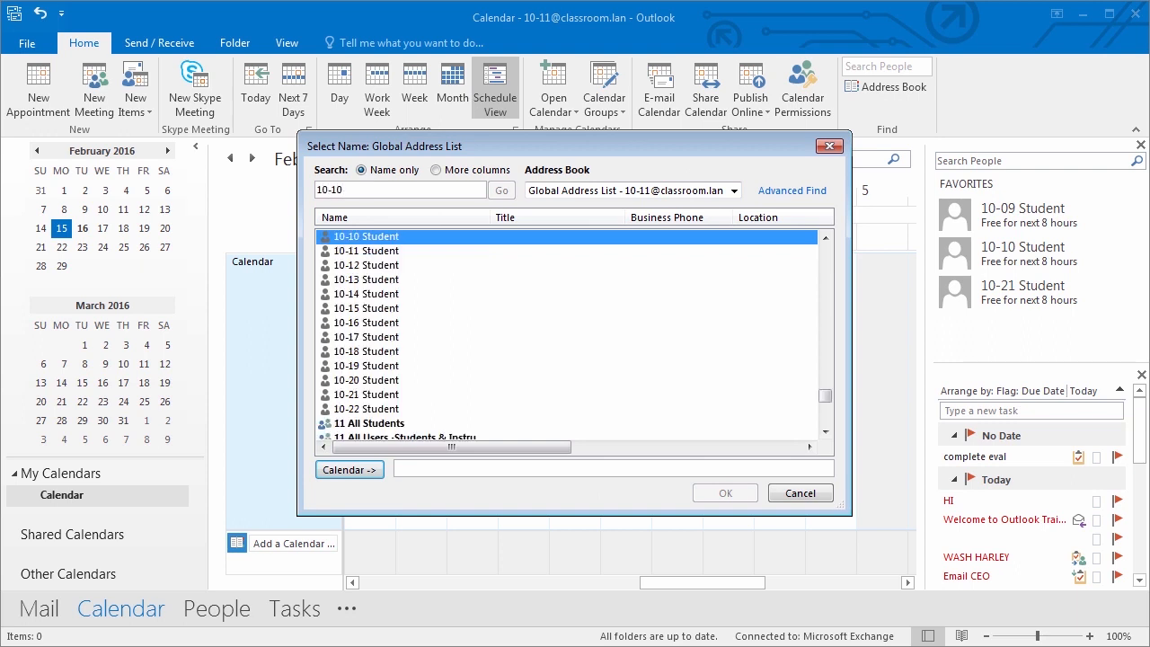
click(350, 470)
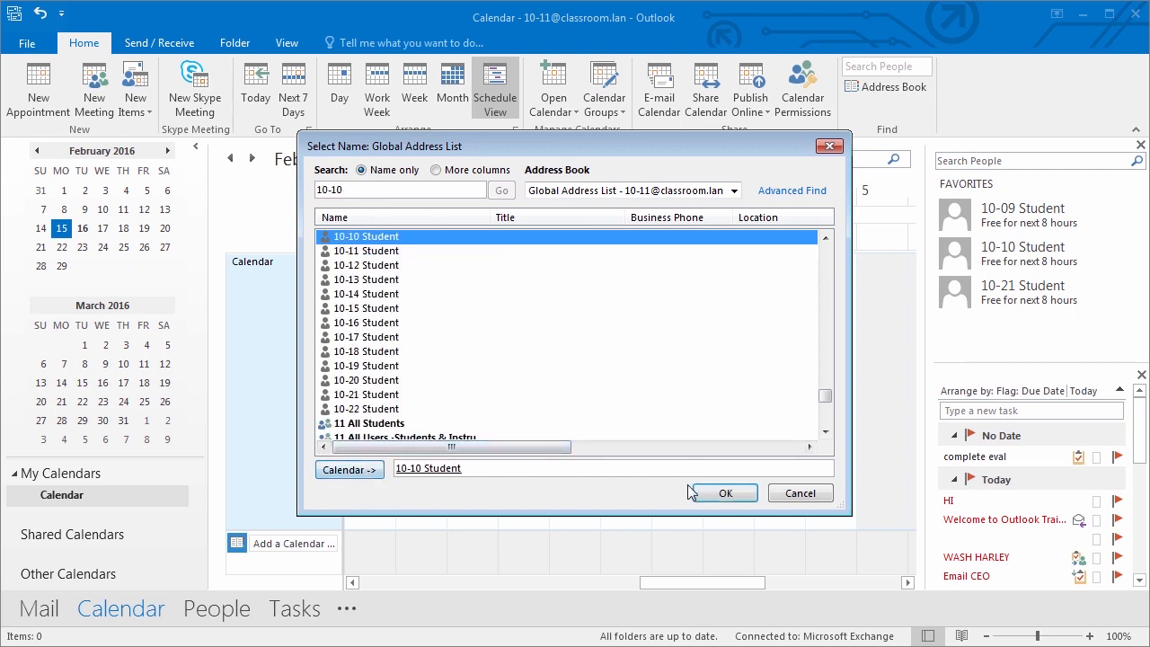
click(705, 494)
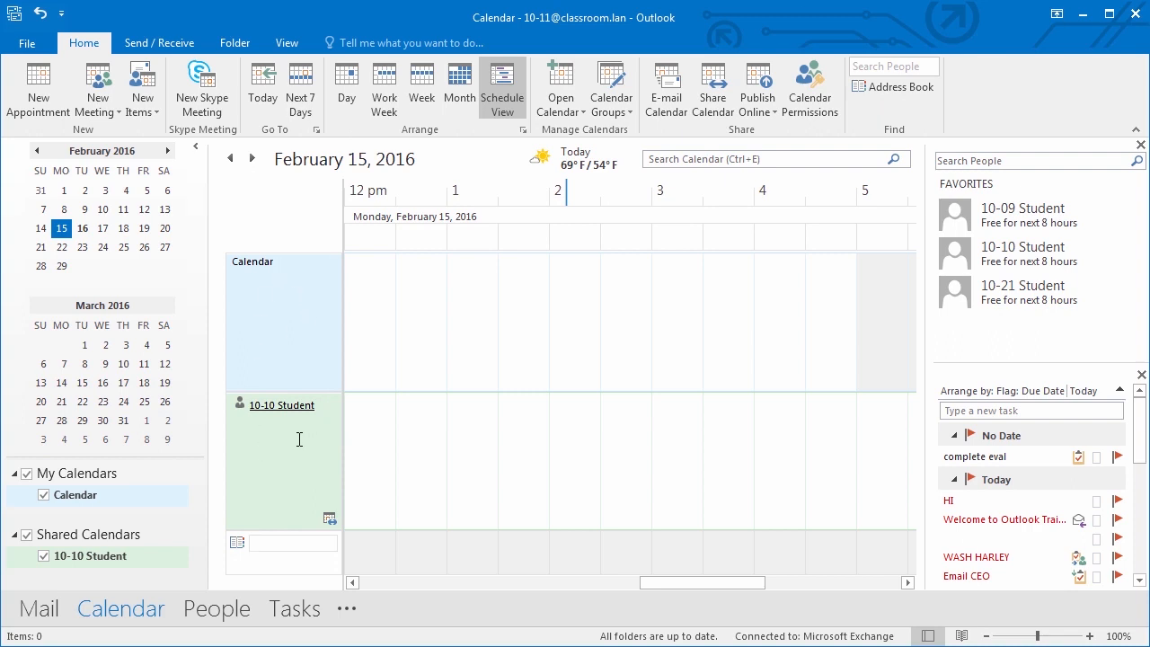
- Show February 16 to compare the 10-10 Student schedule with your own
click(82, 228)
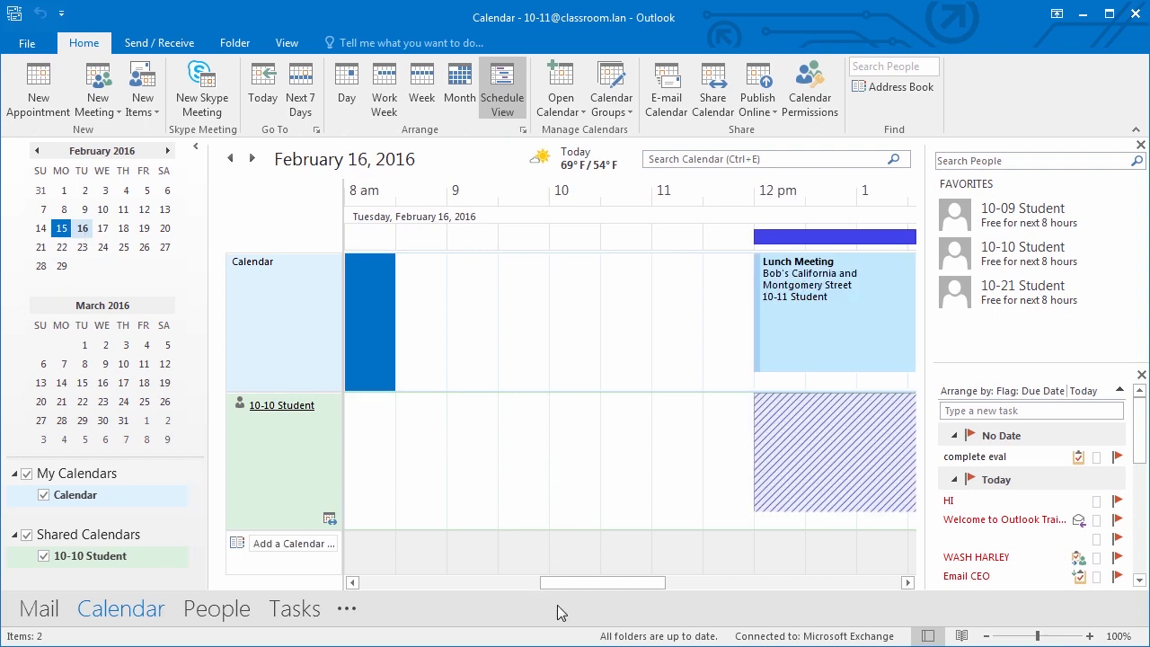
drag(570, 585, 650, 585)
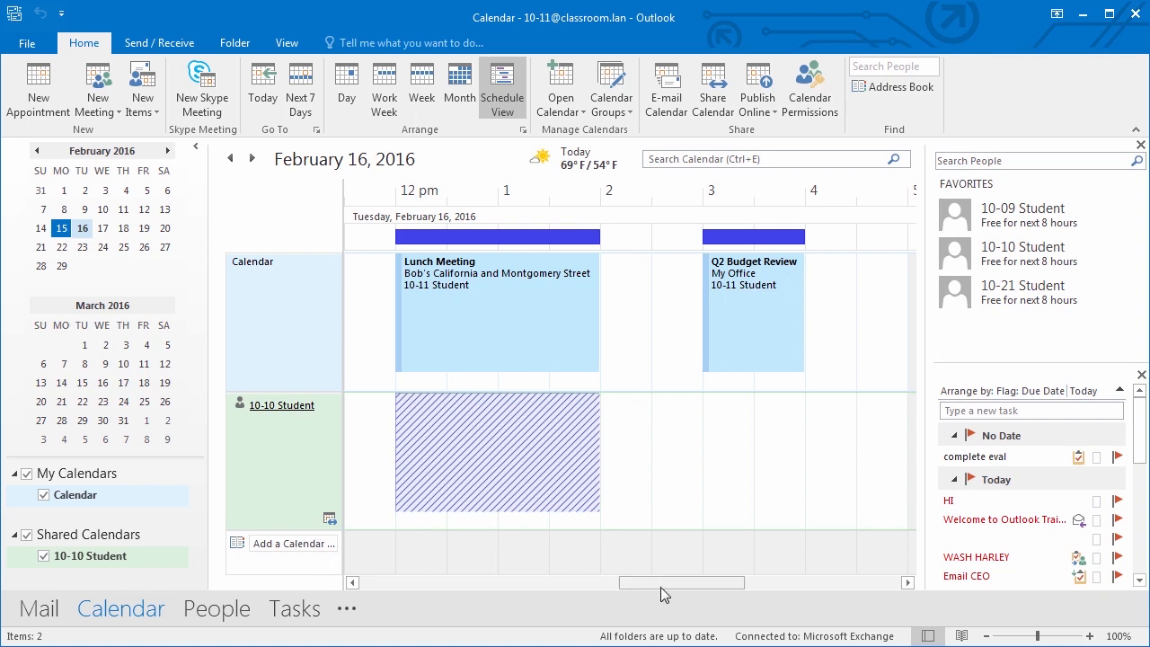
drag(665, 586, 627, 616)
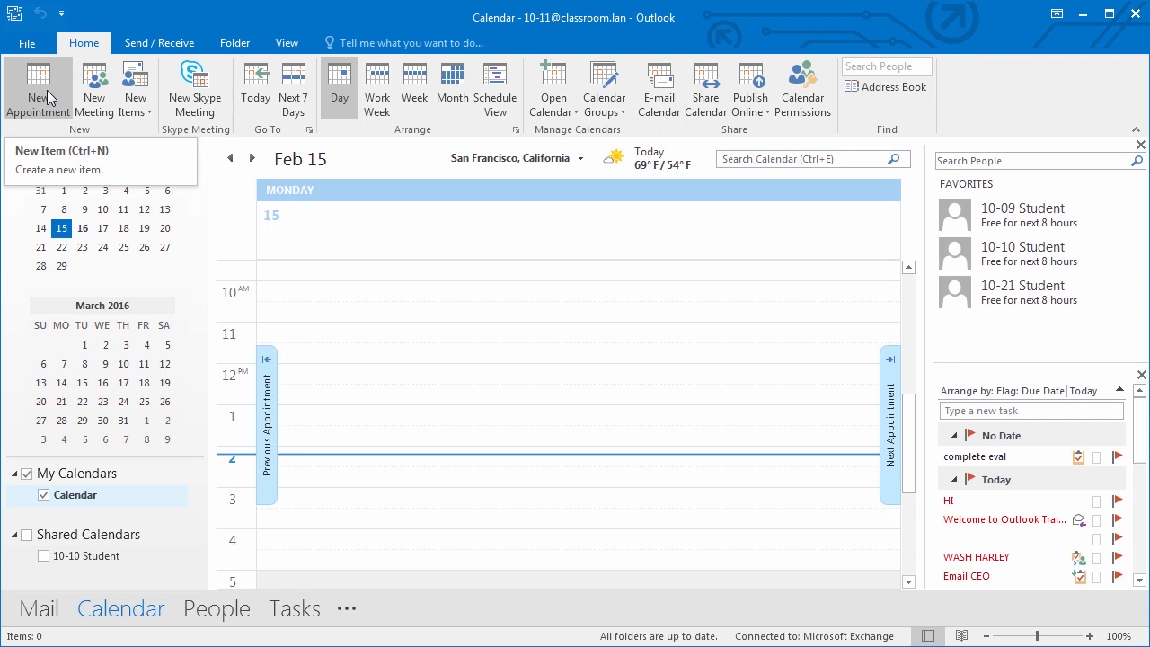
- Start a new appointment with subject 'Building Manager Apt.' and location First Floor
click(47, 90)
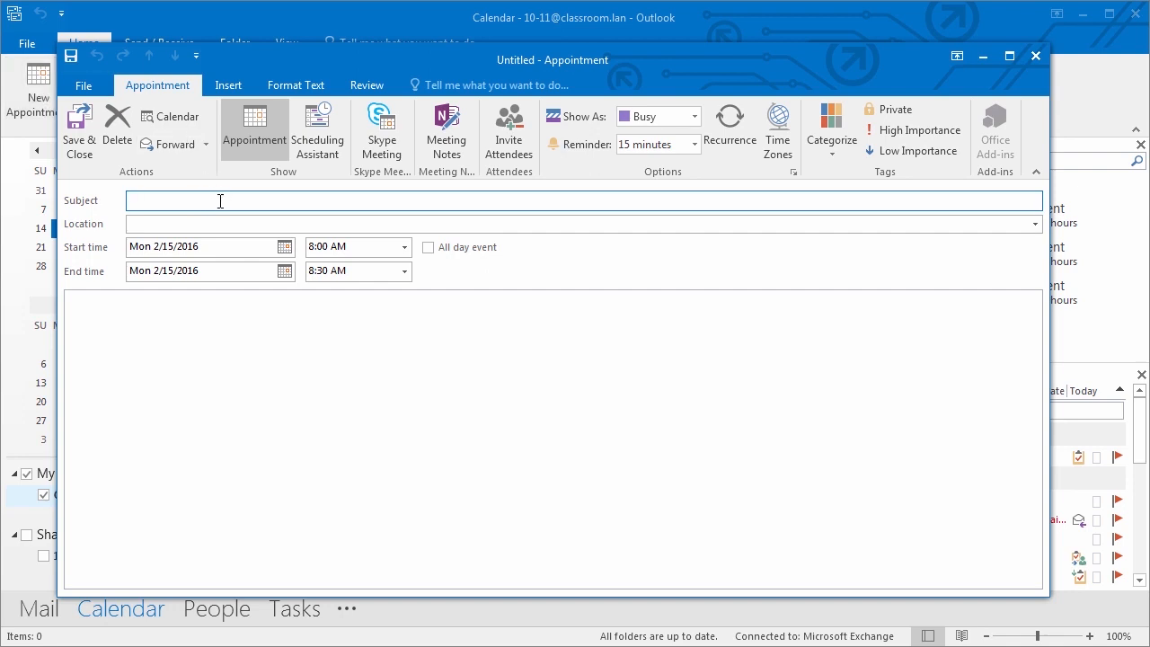
text(Build)
key(Tab)
text(First Floor)
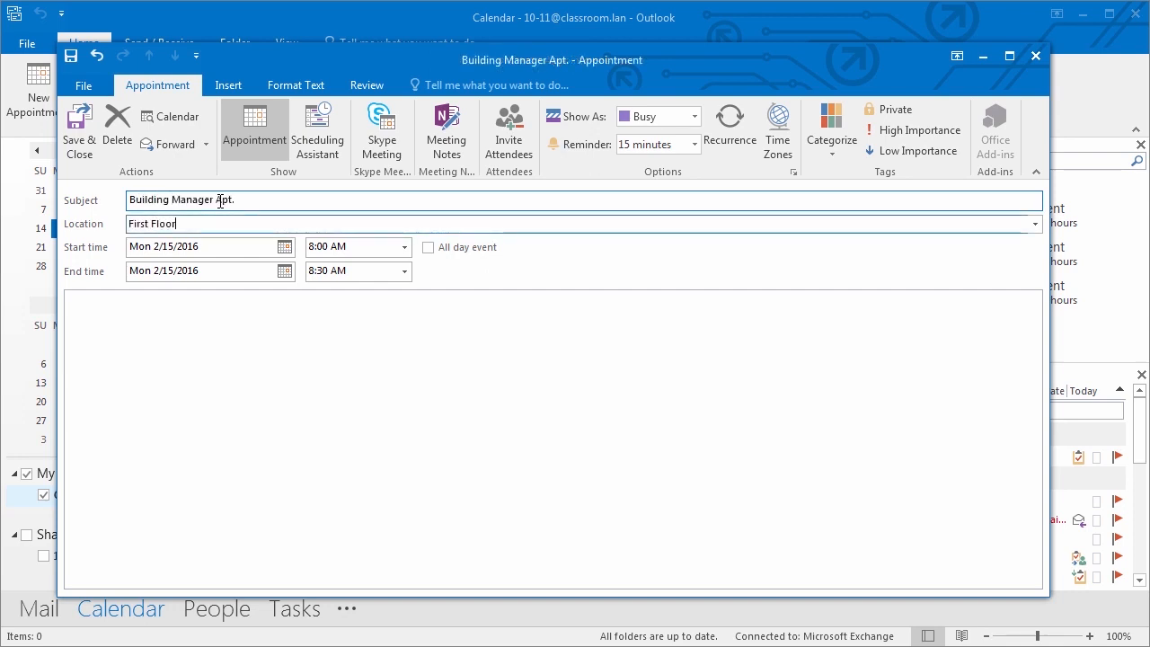
- Set its start to 4:00 PM, add the note 'Ask holidays.', and save it
click(404, 247)
click(405, 359)
click(404, 358)
click(404, 358)
click(404, 358)
click(404, 358)
click(404, 359)
click(404, 358)
click(353, 358)
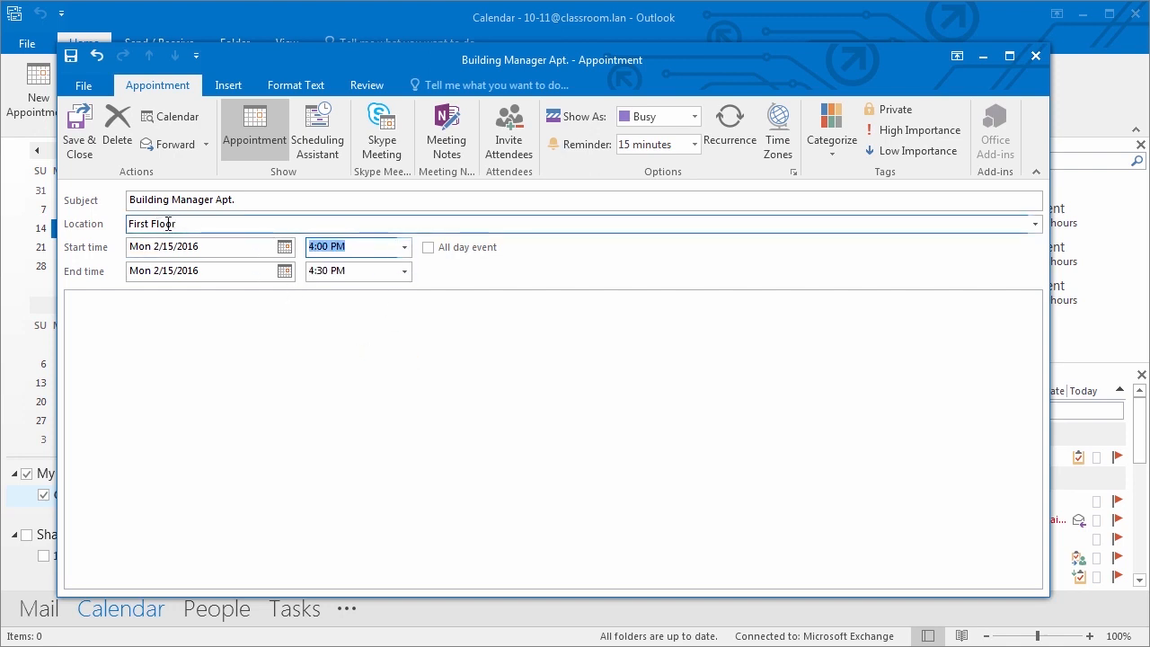
click(164, 303)
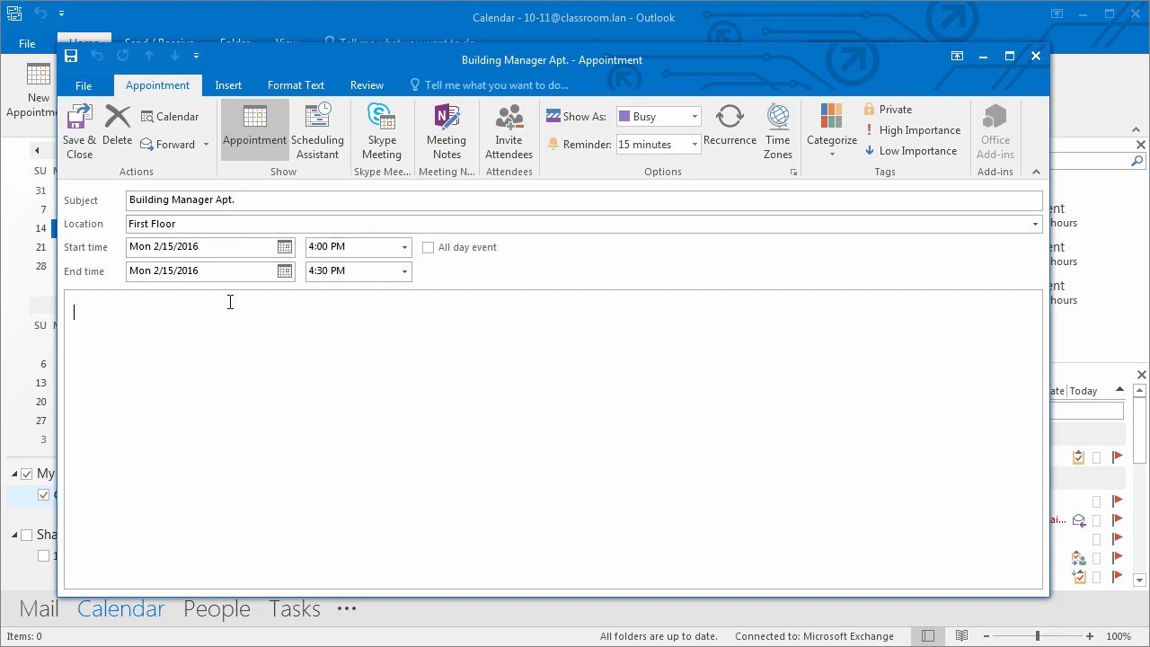
text(Ask holidays.)
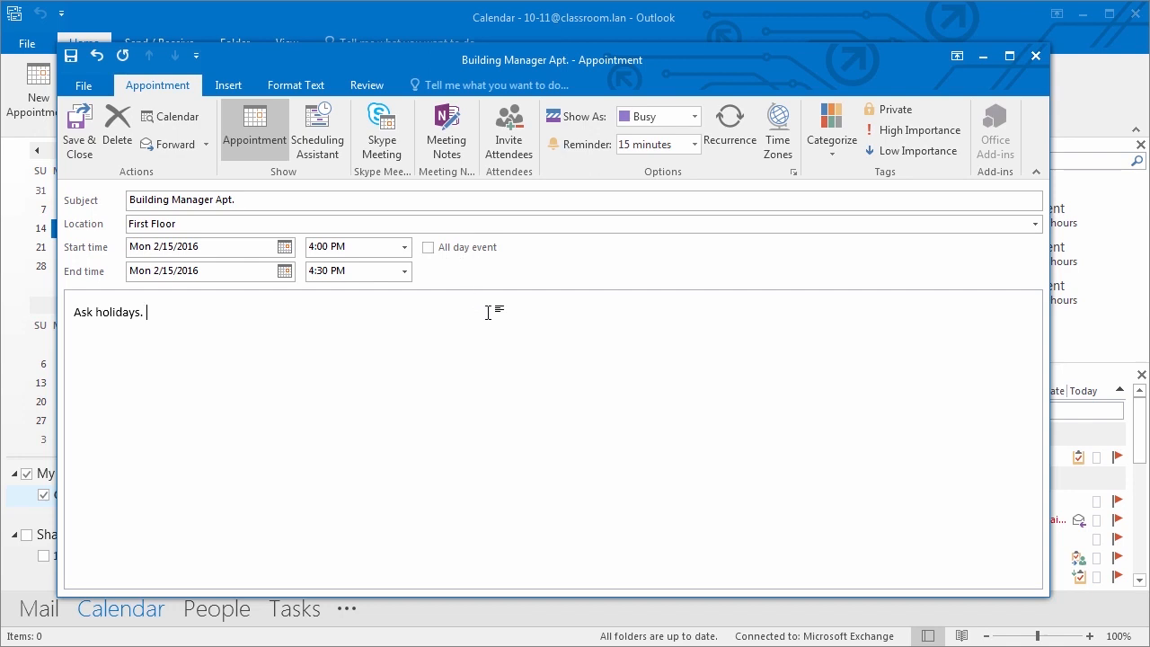
click(78, 130)
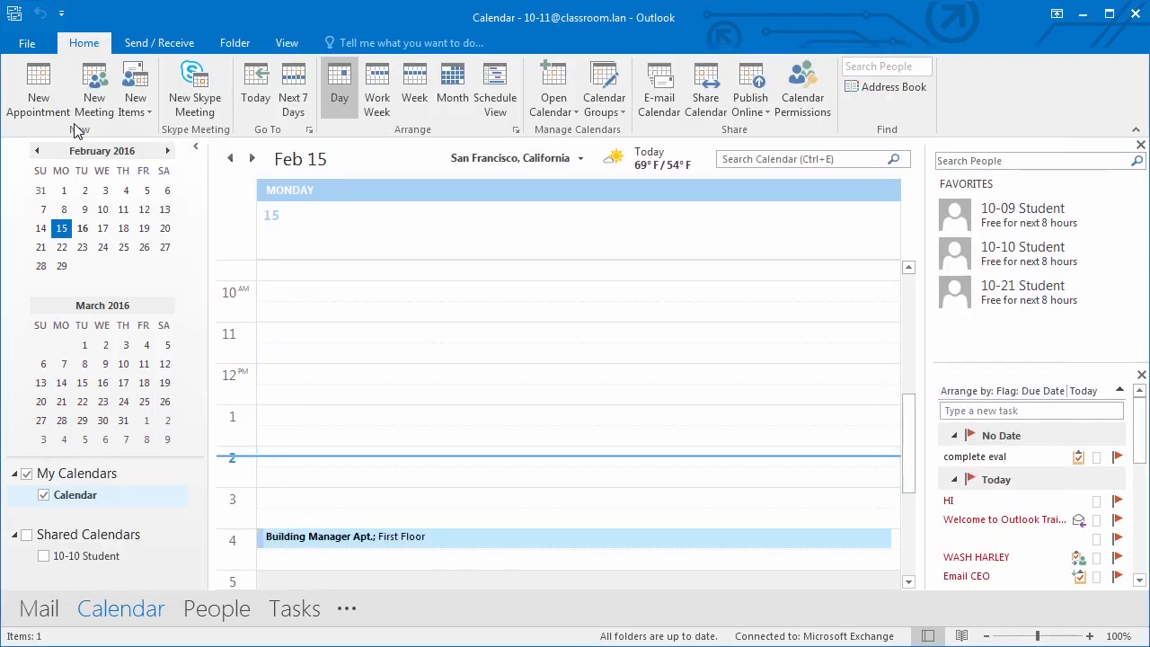
- Set the Building Manager Apt. appointment's reminder to 5 minutes
click(431, 539)
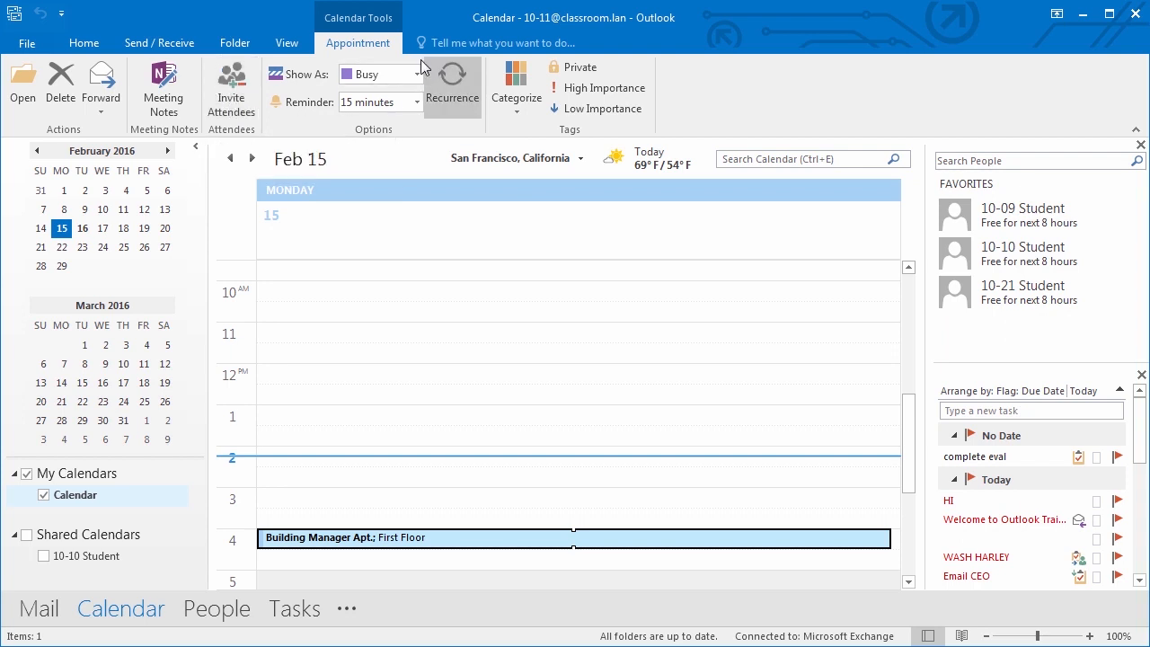
click(418, 103)
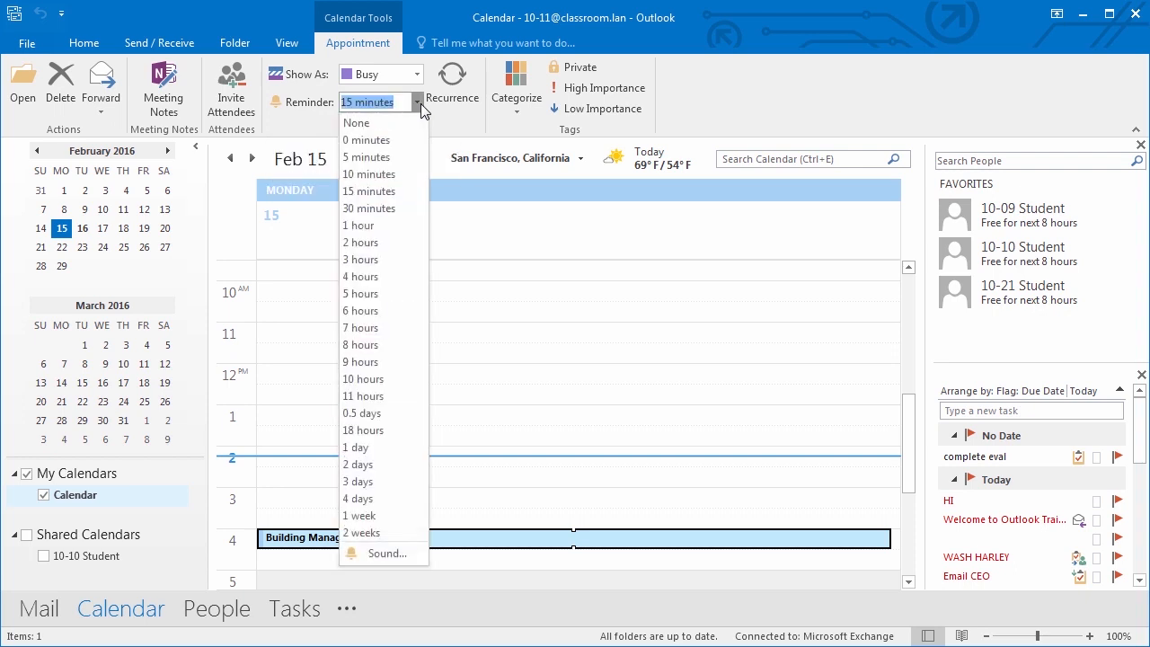
click(376, 157)
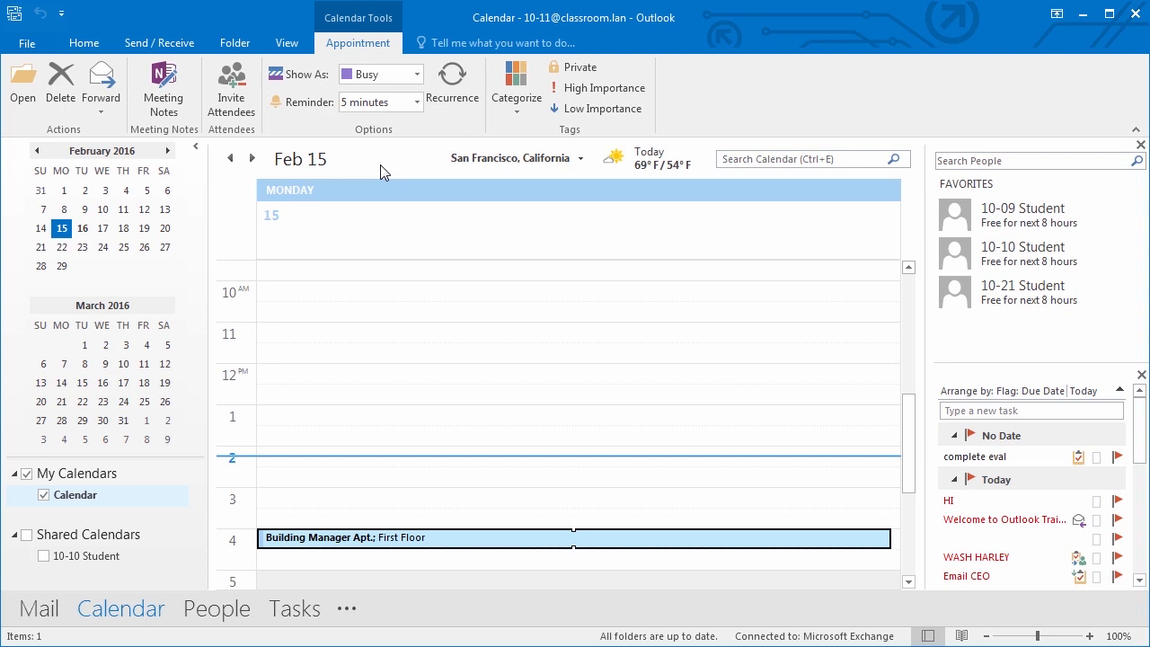
- Tag the appointment with the red Important category and reselect it in the calendar
click(505, 105)
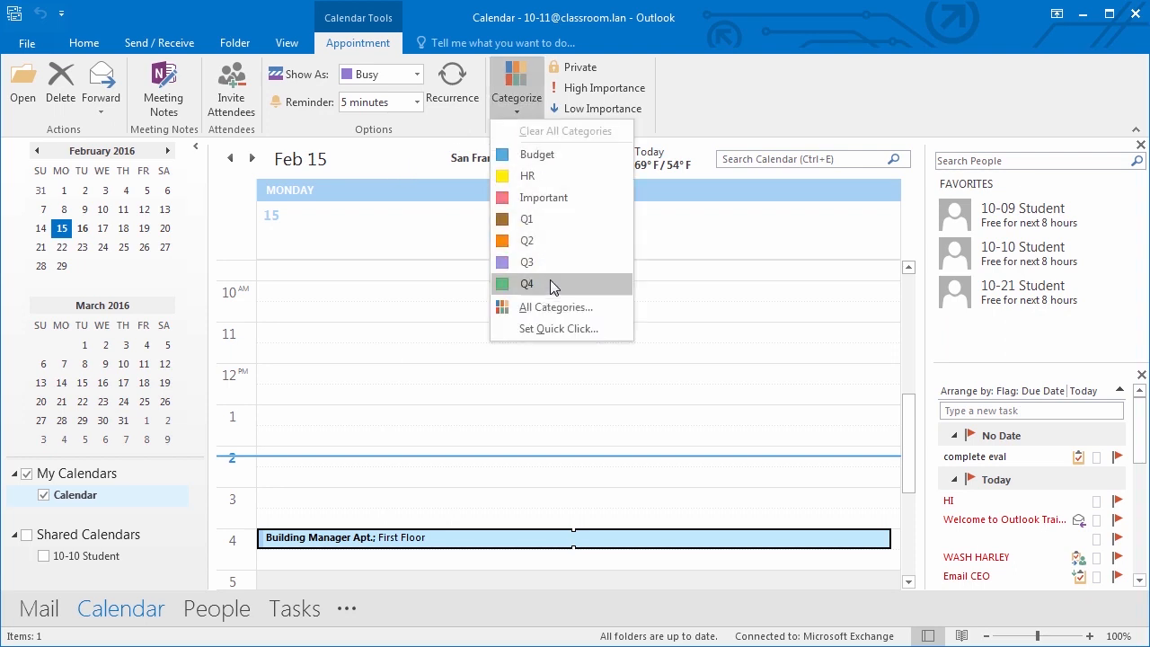
click(541, 198)
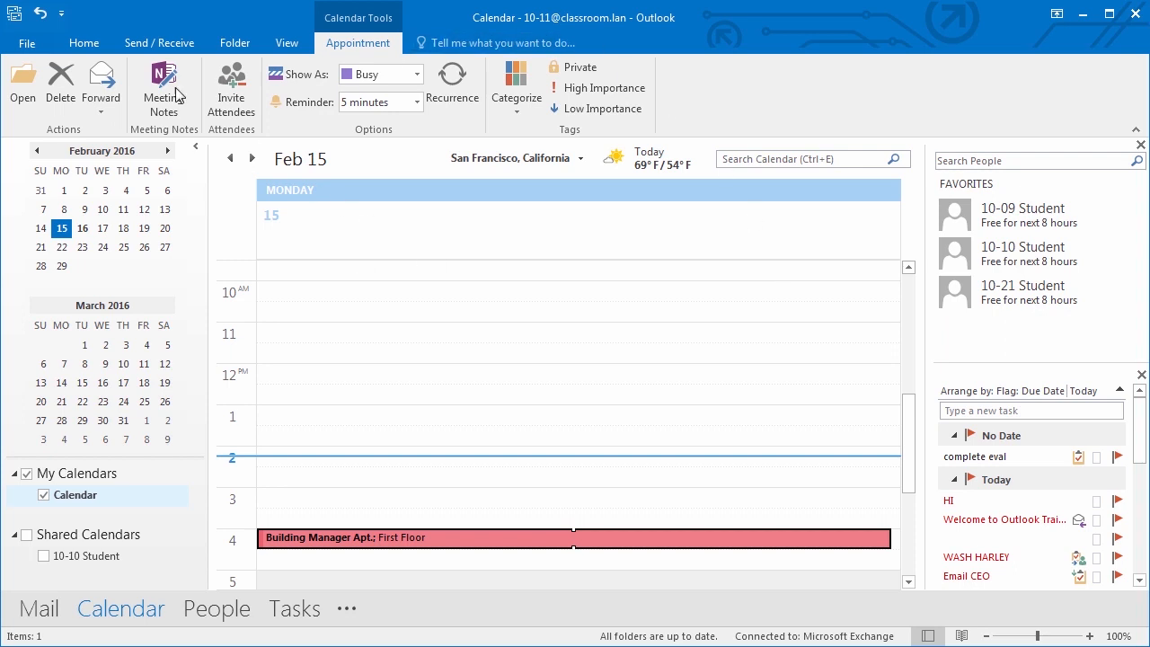
click(91, 49)
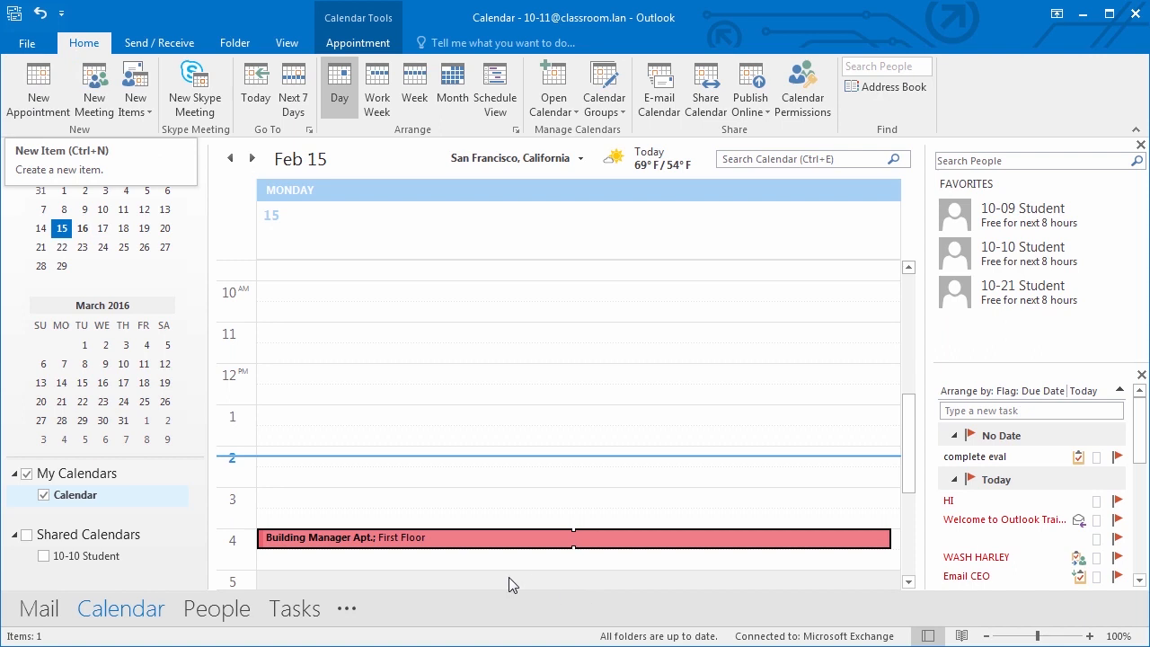
click(424, 539)
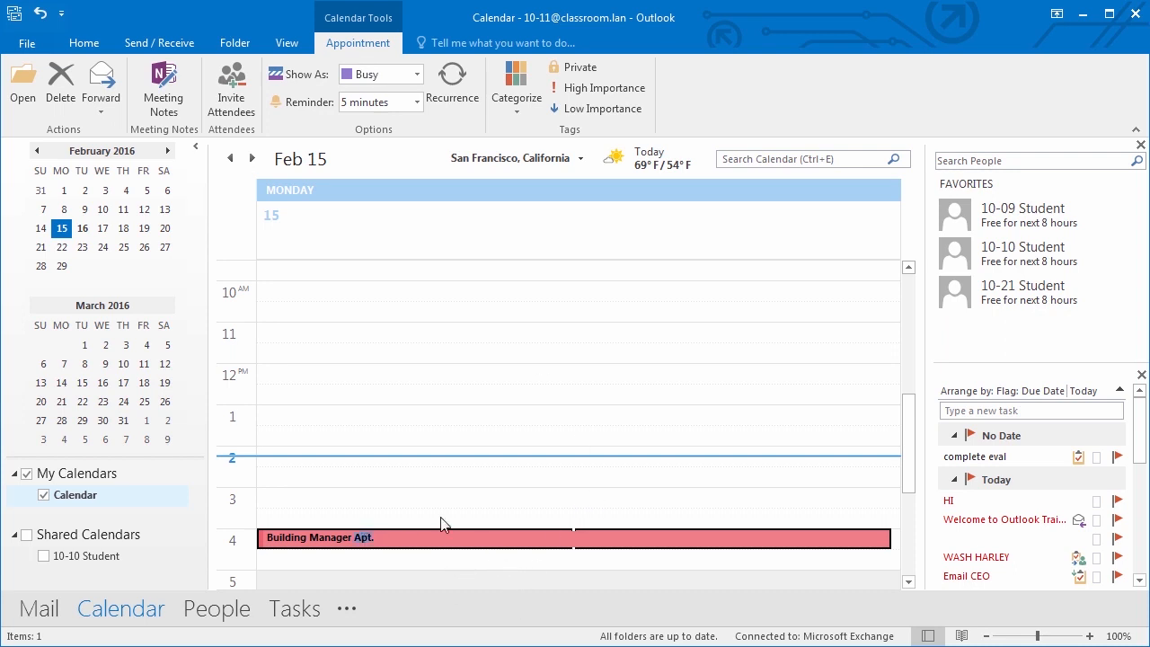
- Open Building Manager Apt. and edit its notes to read 'Ask about 2016 holidays.'
key(Return)
double_click(430, 539)
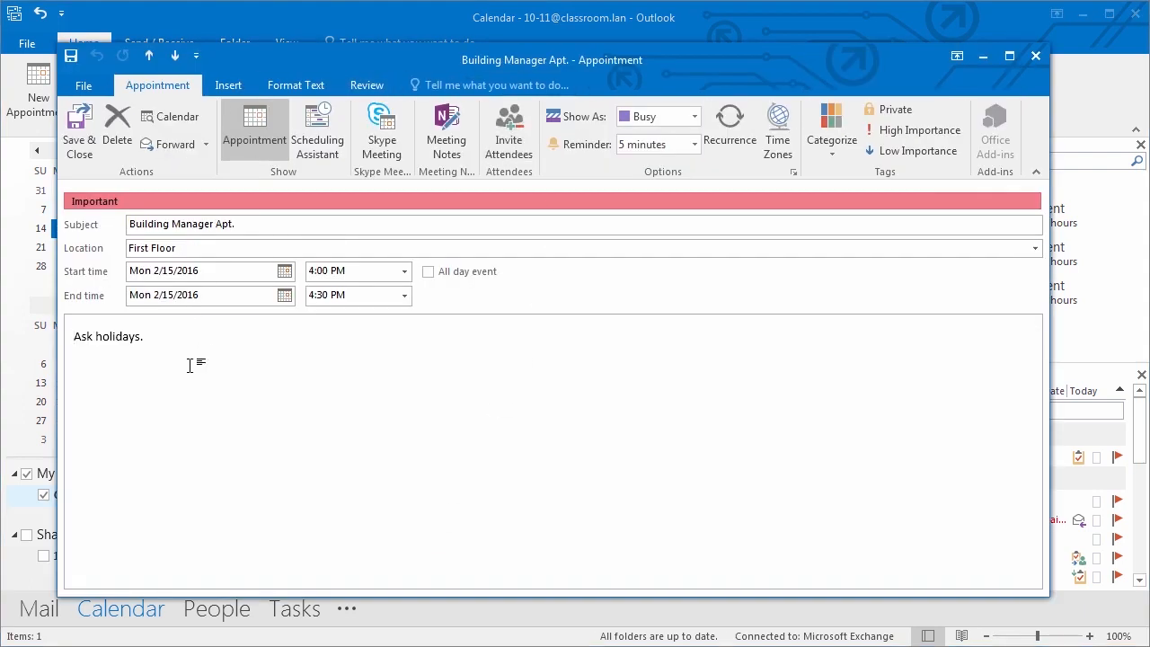
click(160, 336)
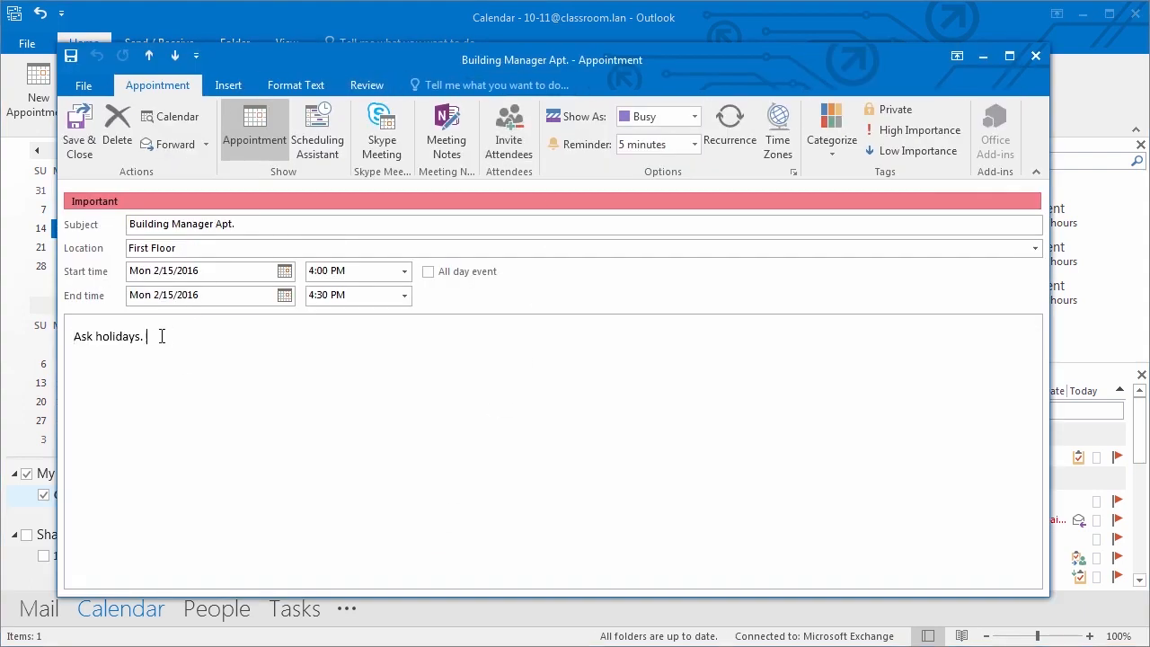
double_click(99, 336)
click(96, 336)
text(about 2016)
click(267, 339)
- Set the end time to 4:00 PM, check Show As and recurrence, and save the appointment
click(405, 296)
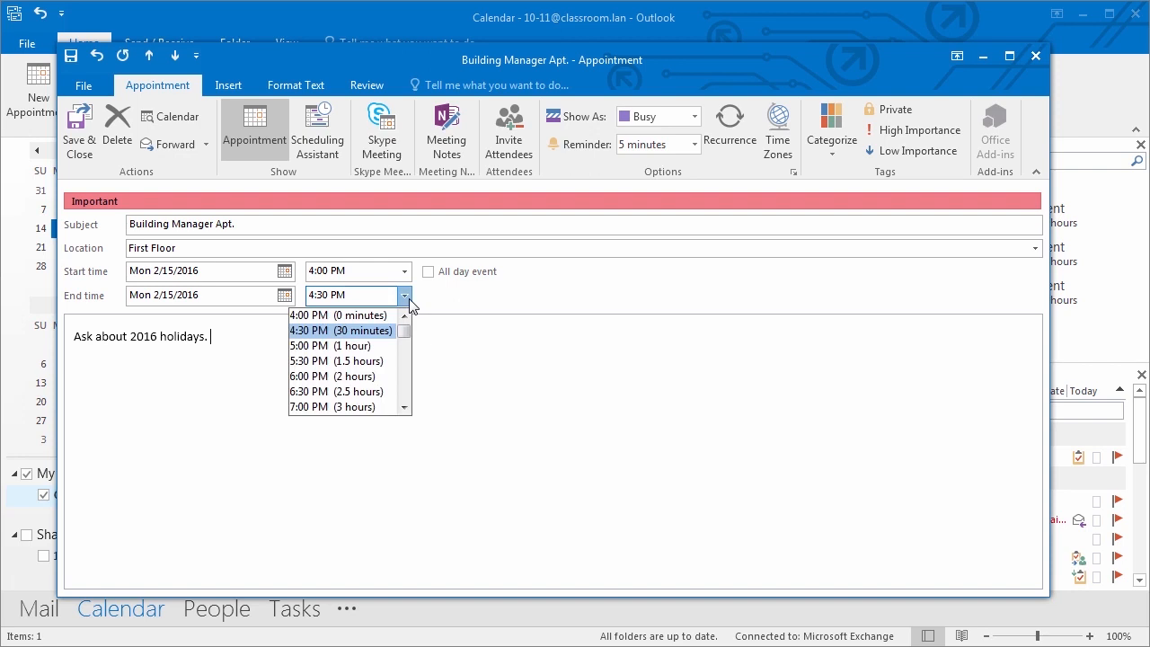
click(377, 314)
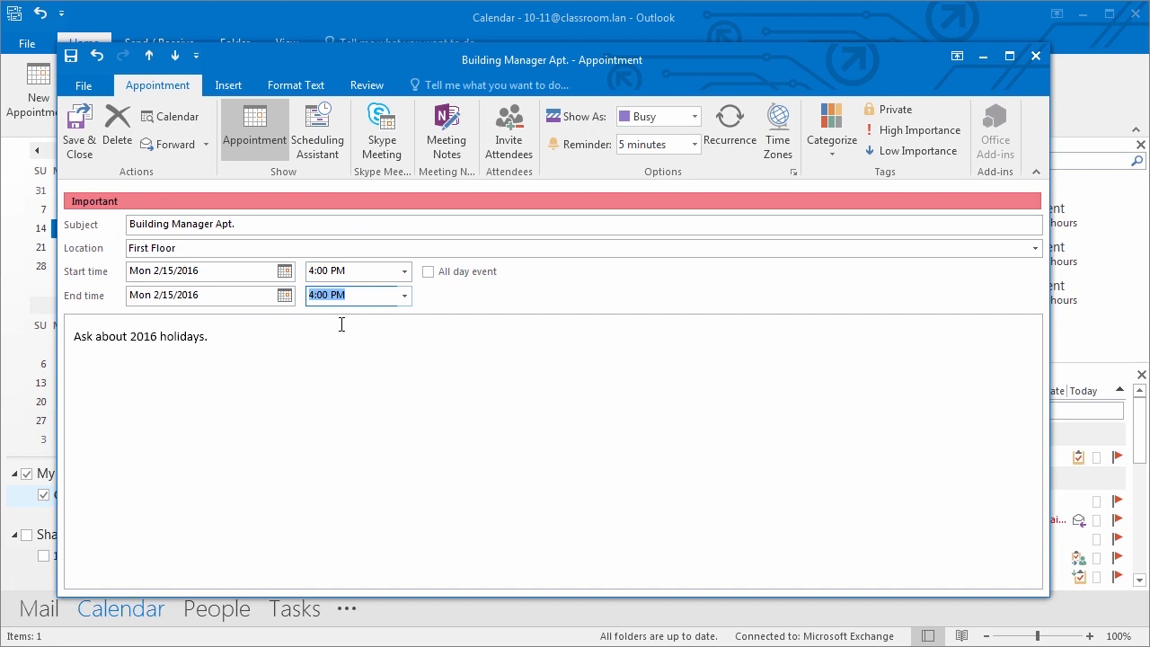
click(696, 123)
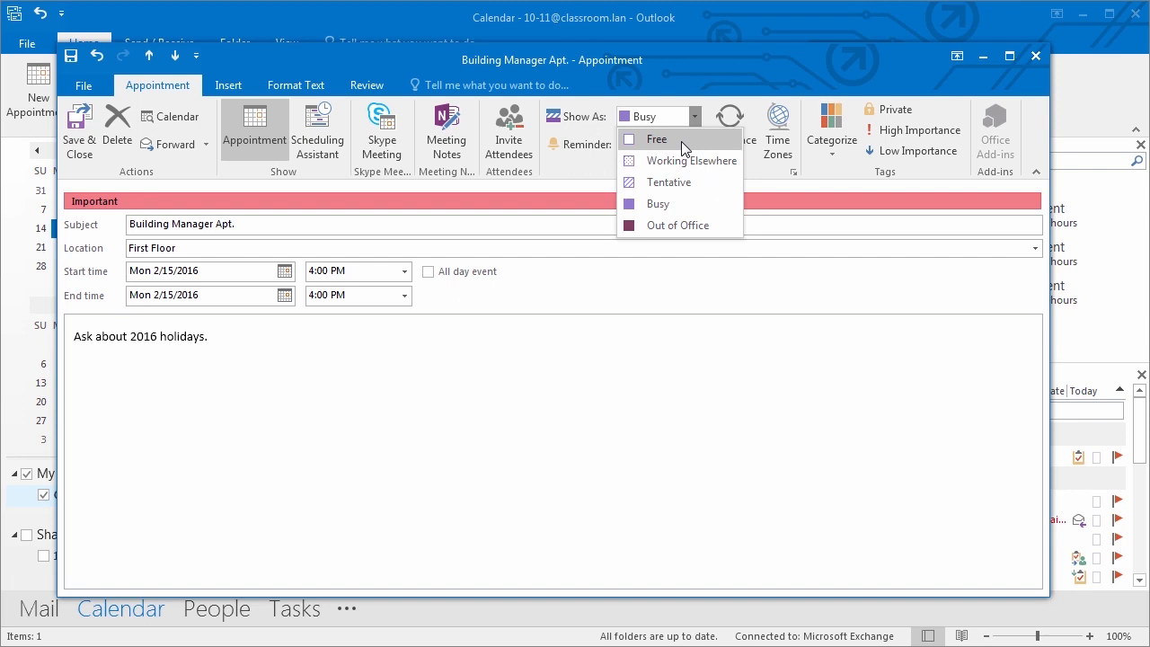
click(729, 121)
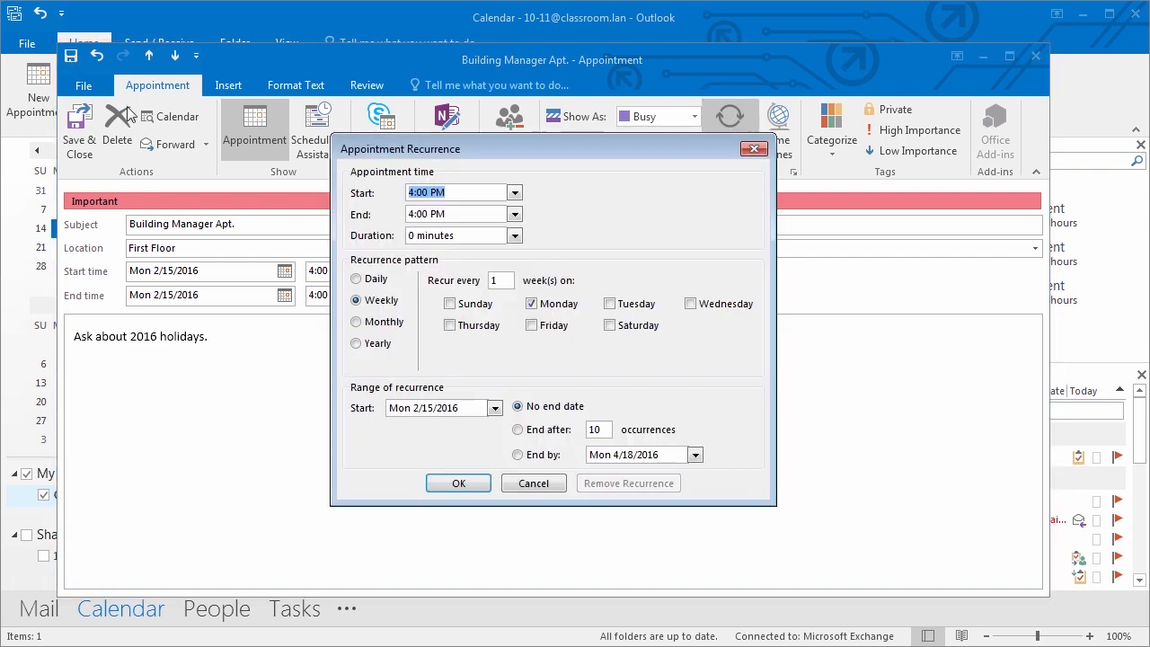
click(754, 149)
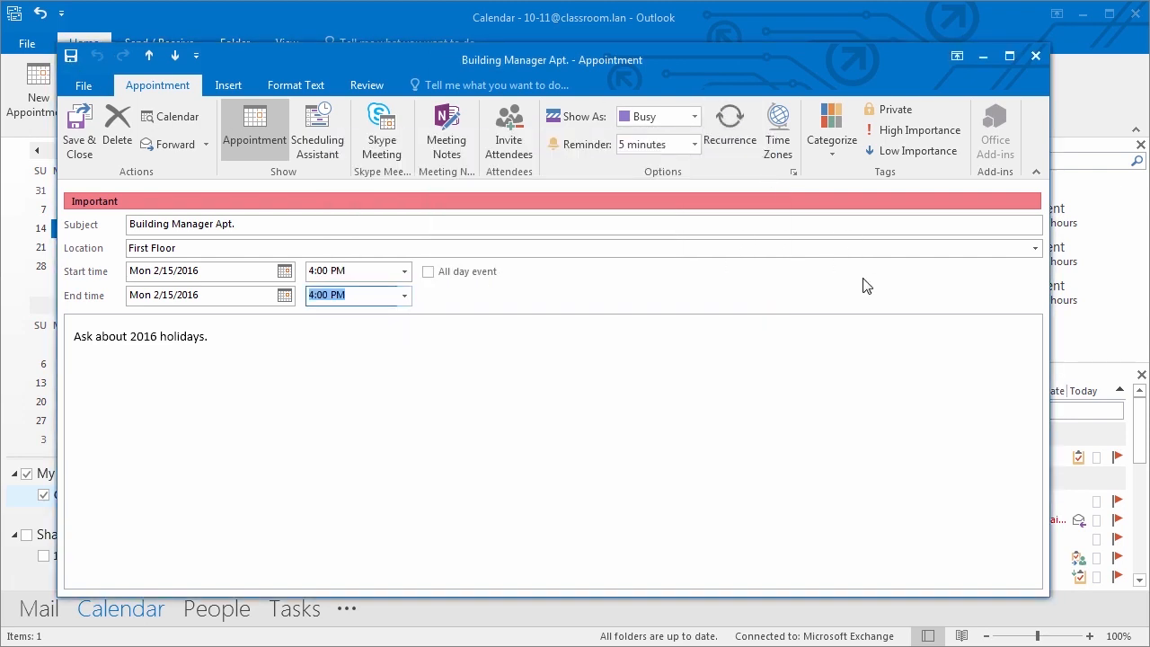
click(79, 128)
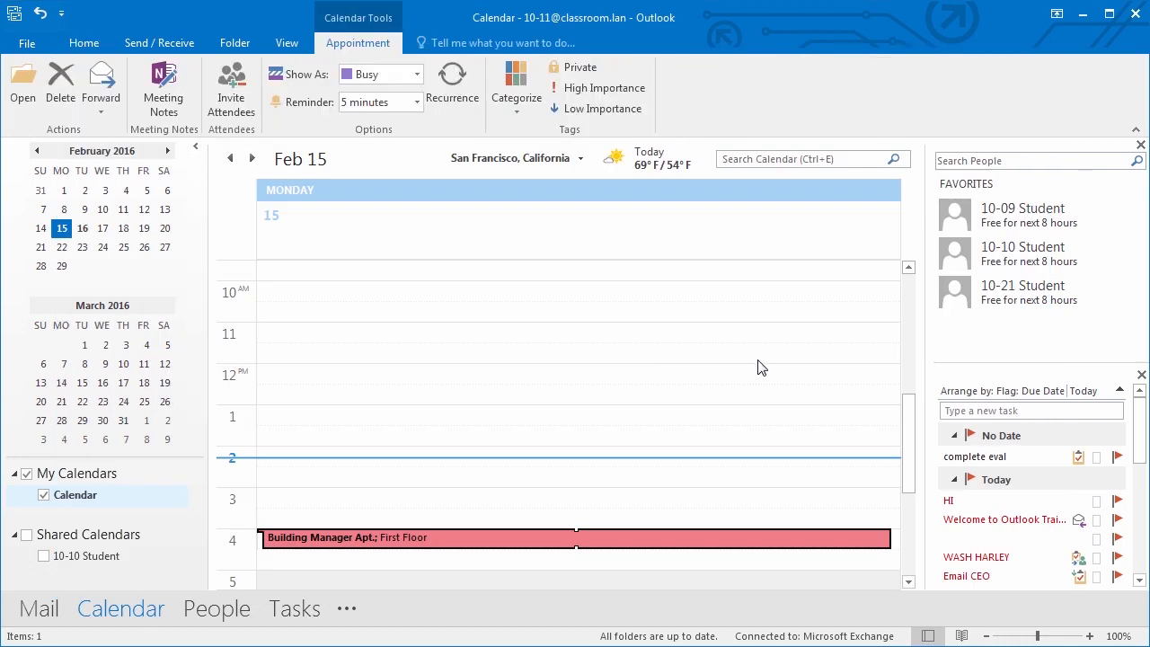
click(84, 42)
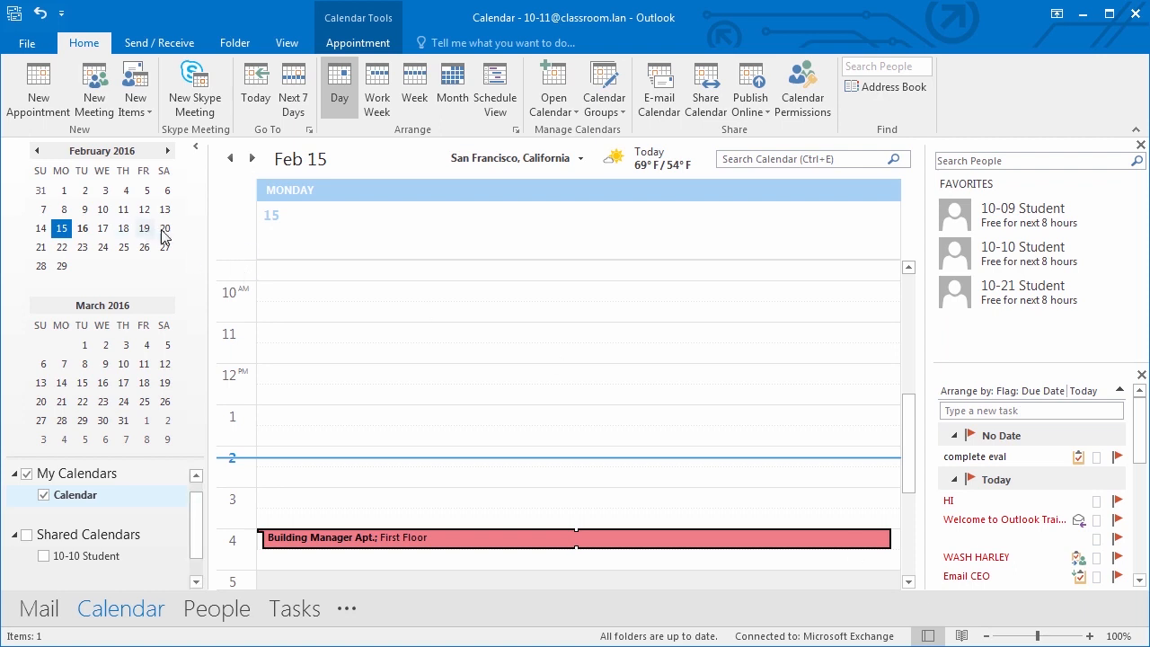
- Start a new appointment on Friday 2/19/2016 at 3:00 PM
click(49, 105)
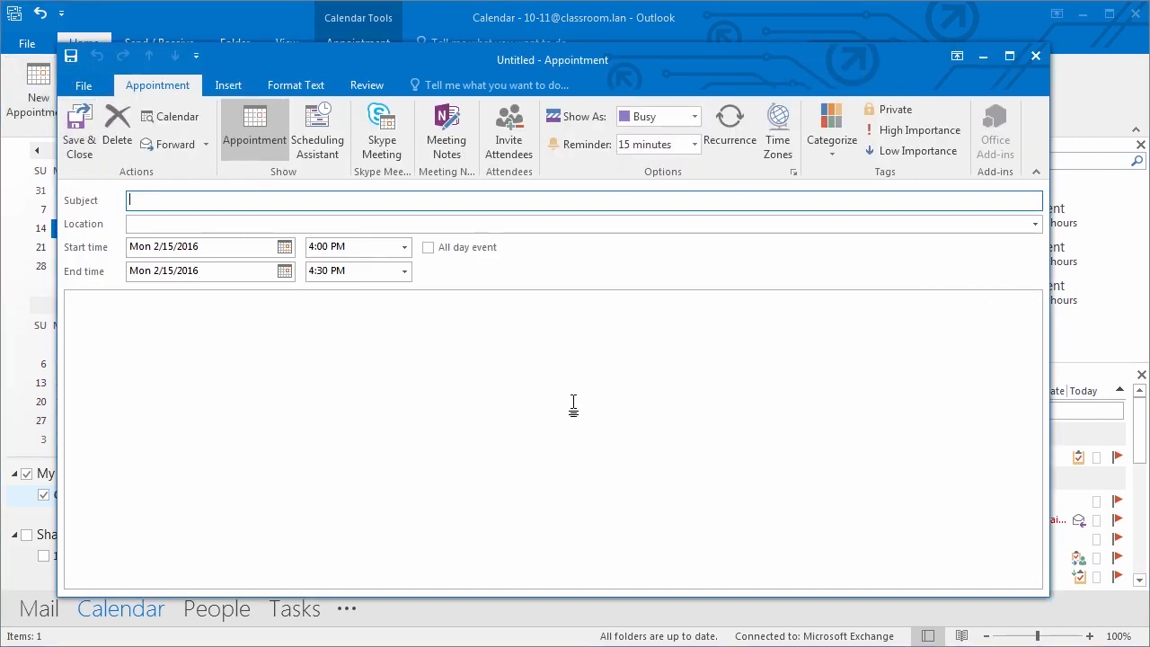
click(284, 246)
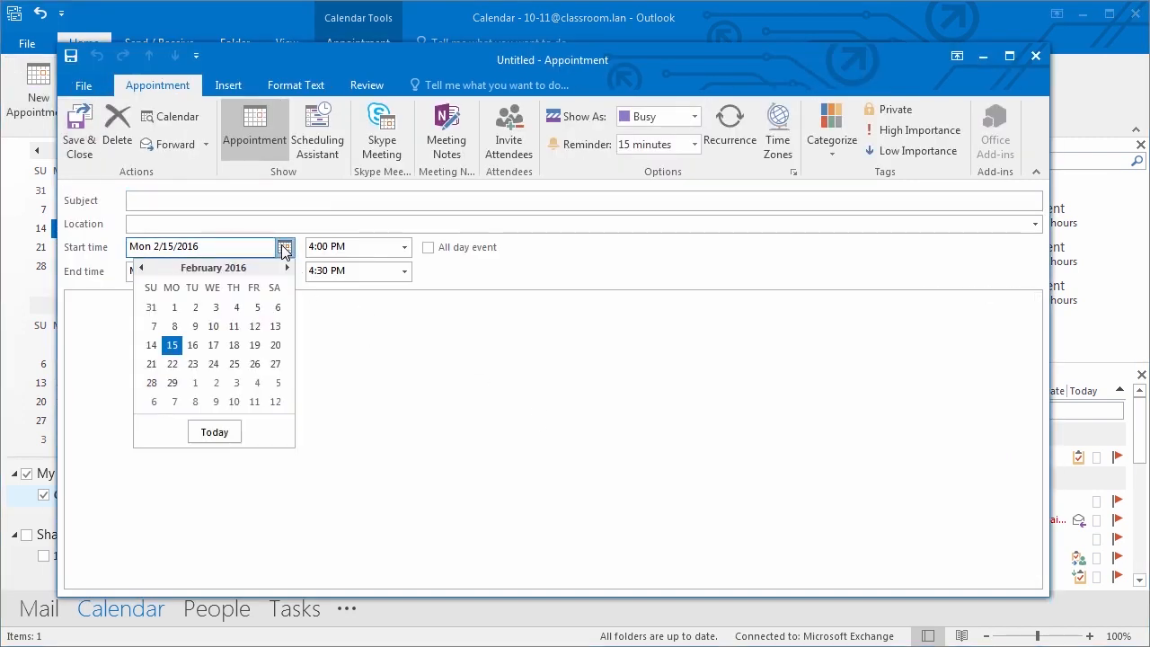
click(256, 345)
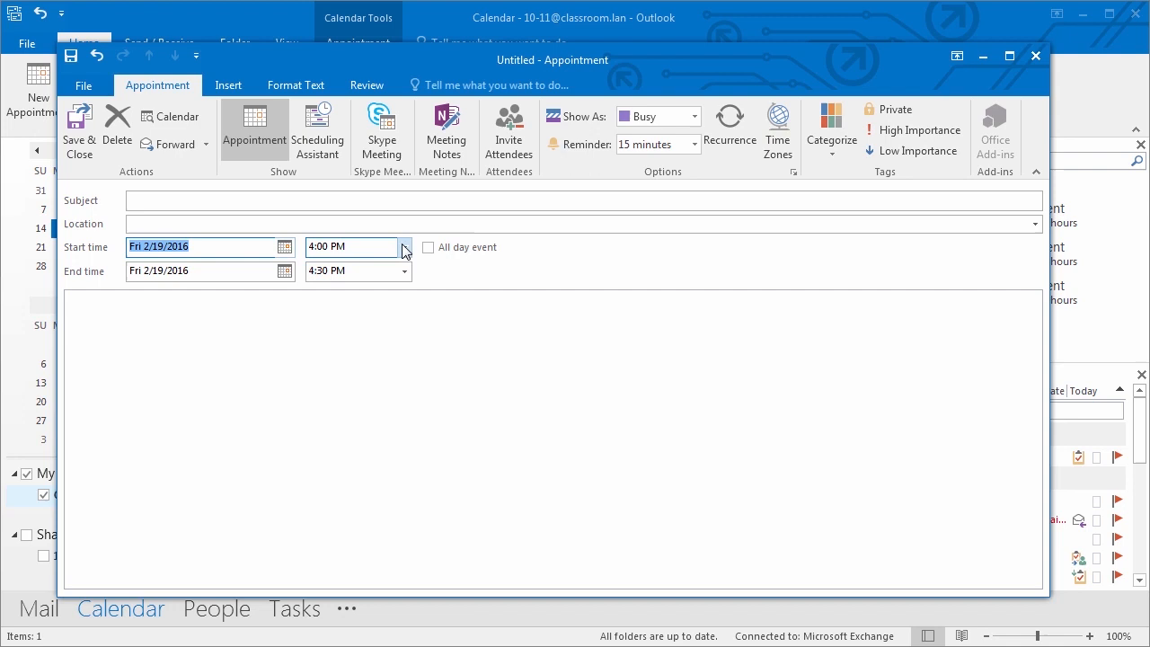
click(403, 246)
click(406, 268)
click(406, 268)
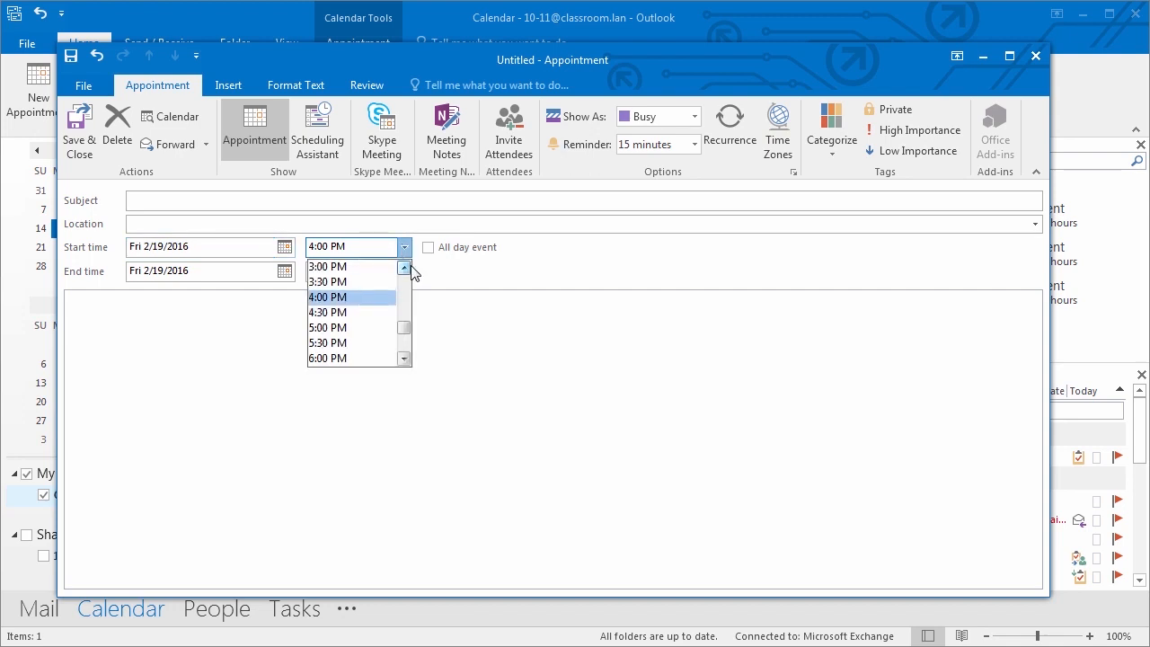
click(350, 267)
- Enter the subject 'Send out email reminders', correcting the 'remonders' misspelling
click(149, 200)
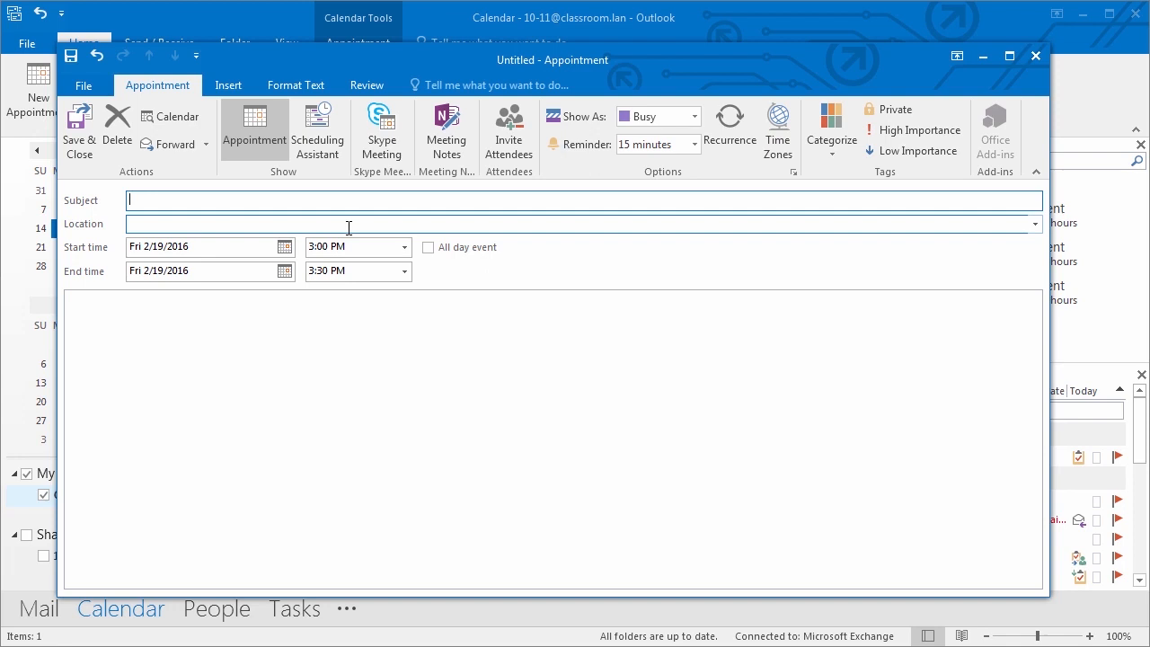
text(Send out email remonders)
key(Tab)
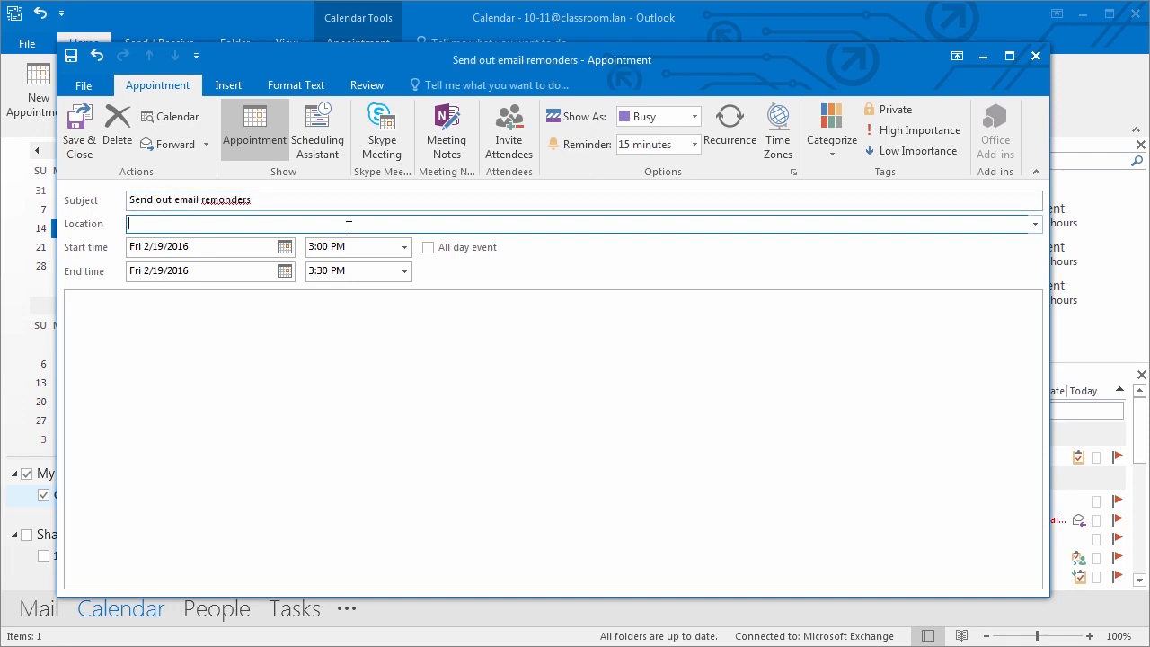
click(261, 200)
right_click(225, 198)
click(267, 205)
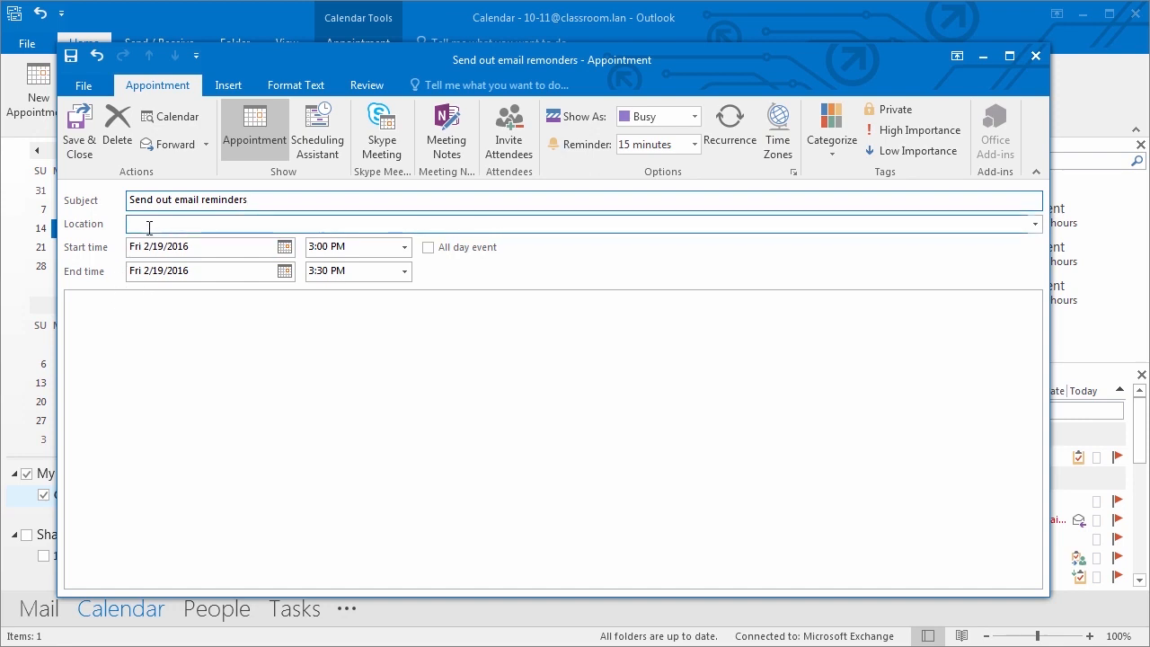
- Set the location to 'My Desk' and bring up the recurrence settings
click(183, 228)
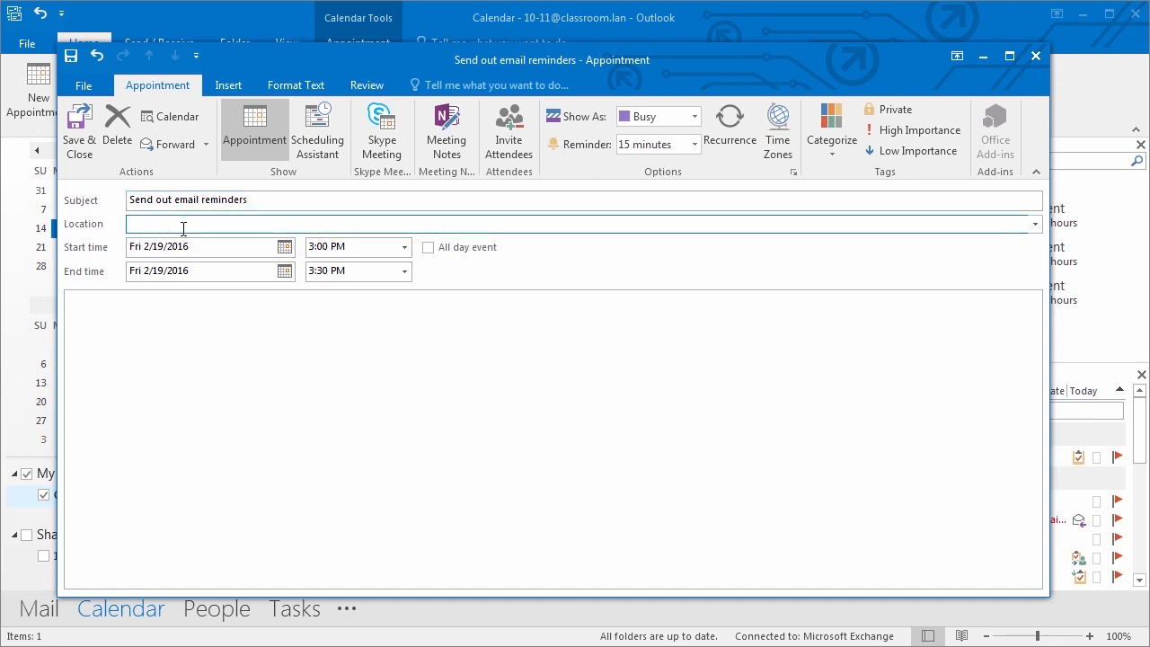
text(My Desk)
click(190, 316)
drag(249, 199, 113, 198)
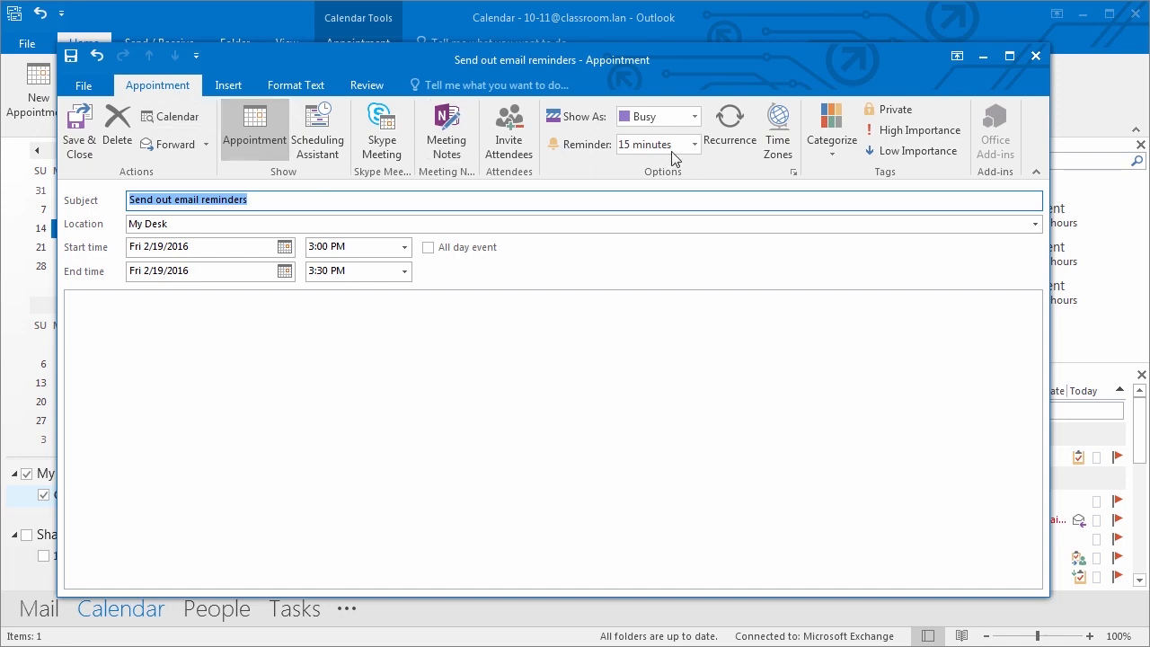
click(715, 139)
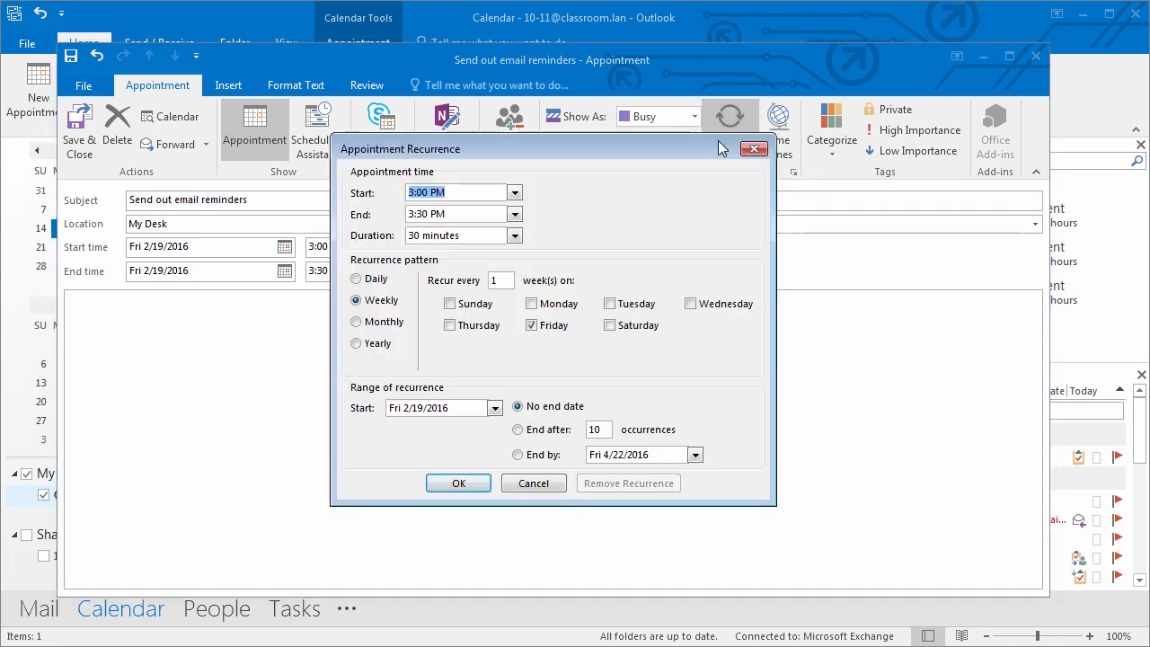
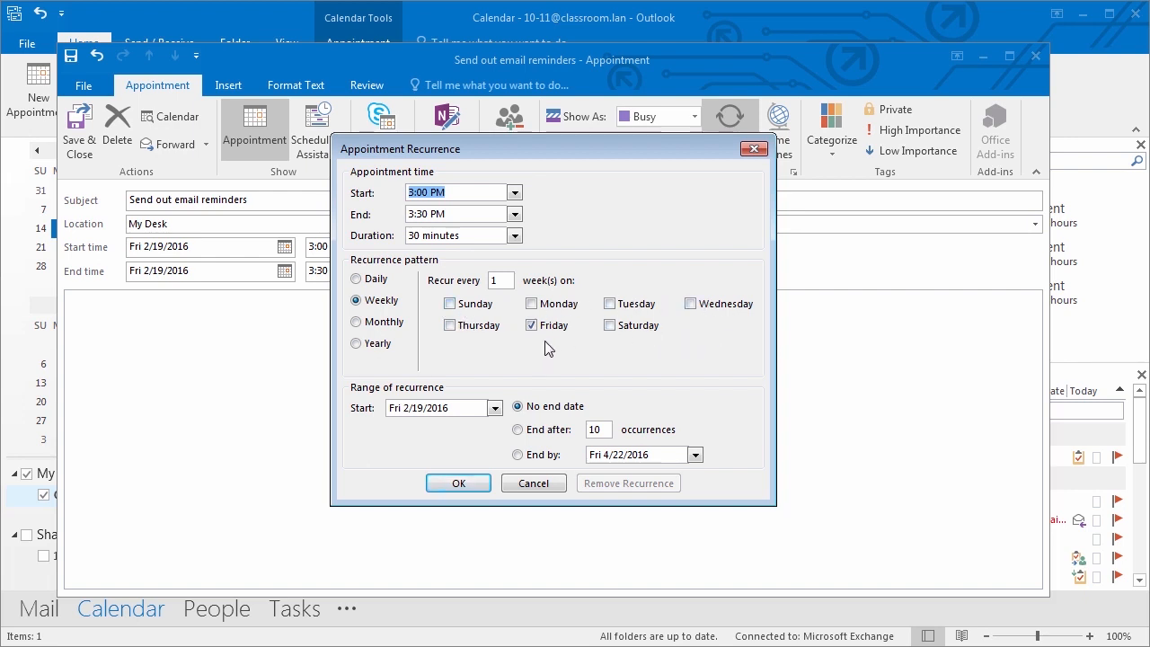
- Add Monday to the weekly recurrence, end the series on December 30, 2016, and save the appointment
click(531, 303)
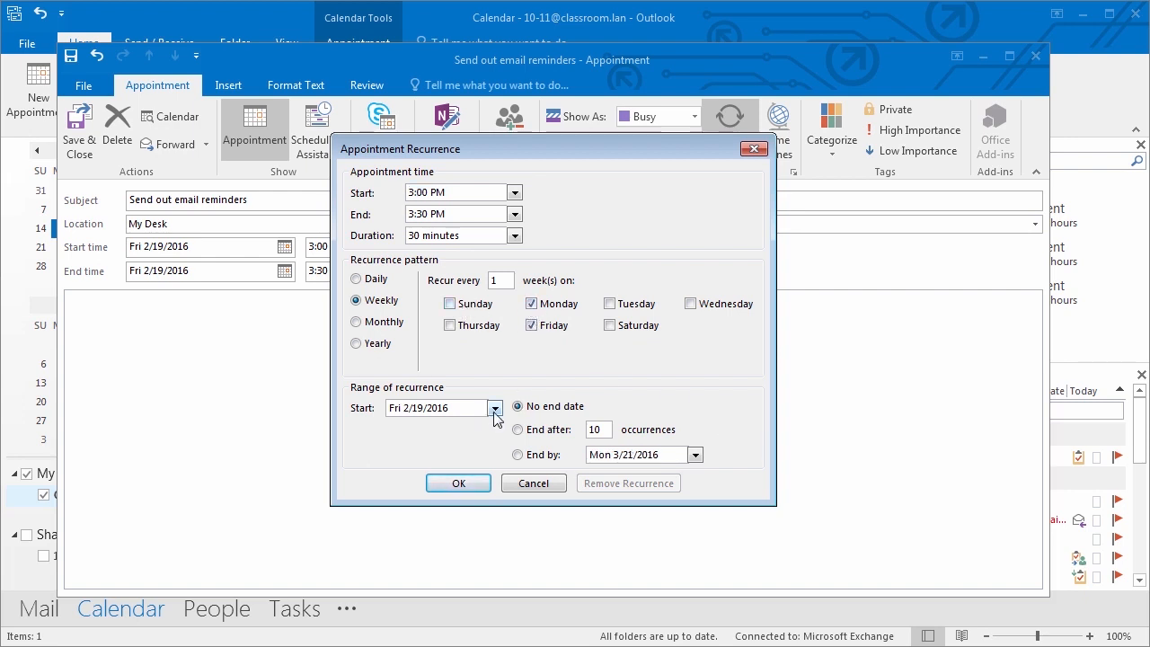
click(550, 456)
click(695, 455)
click(694, 473)
click(694, 473)
click(695, 473)
click(695, 474)
click(694, 473)
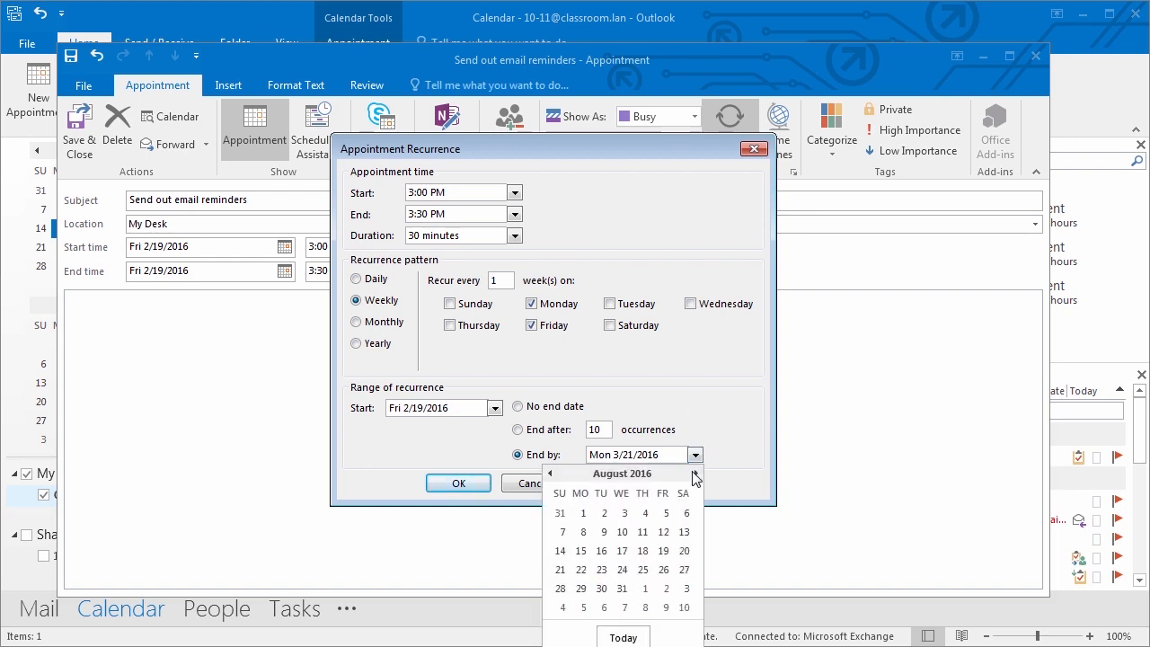
click(695, 473)
click(694, 473)
click(695, 474)
click(694, 474)
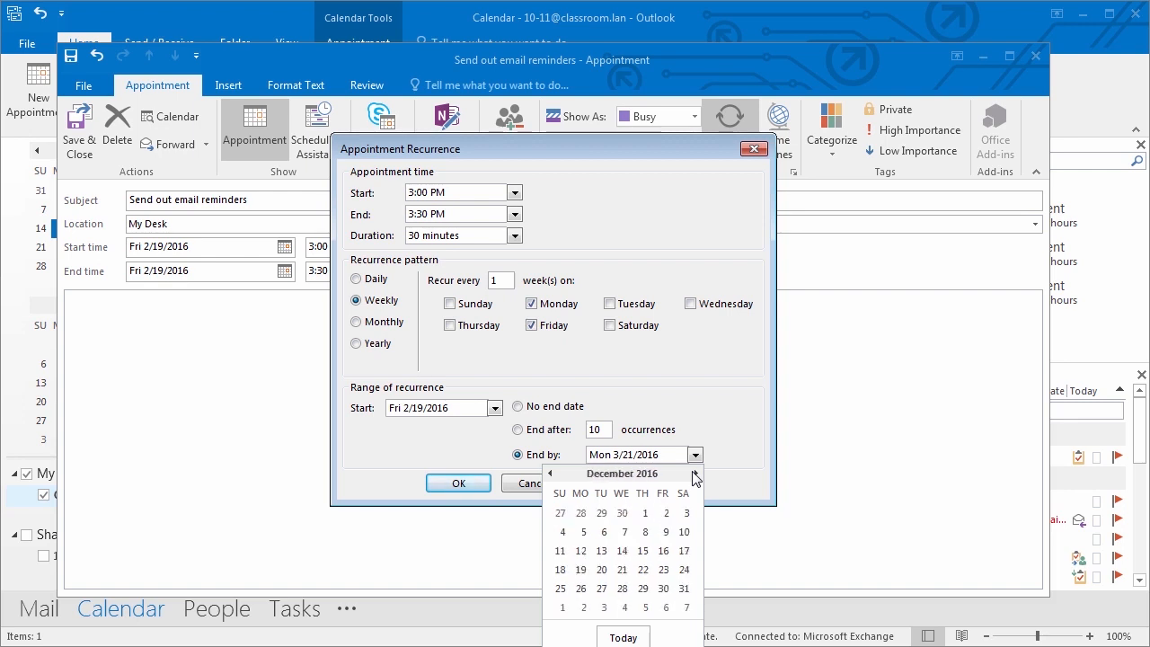
click(663, 593)
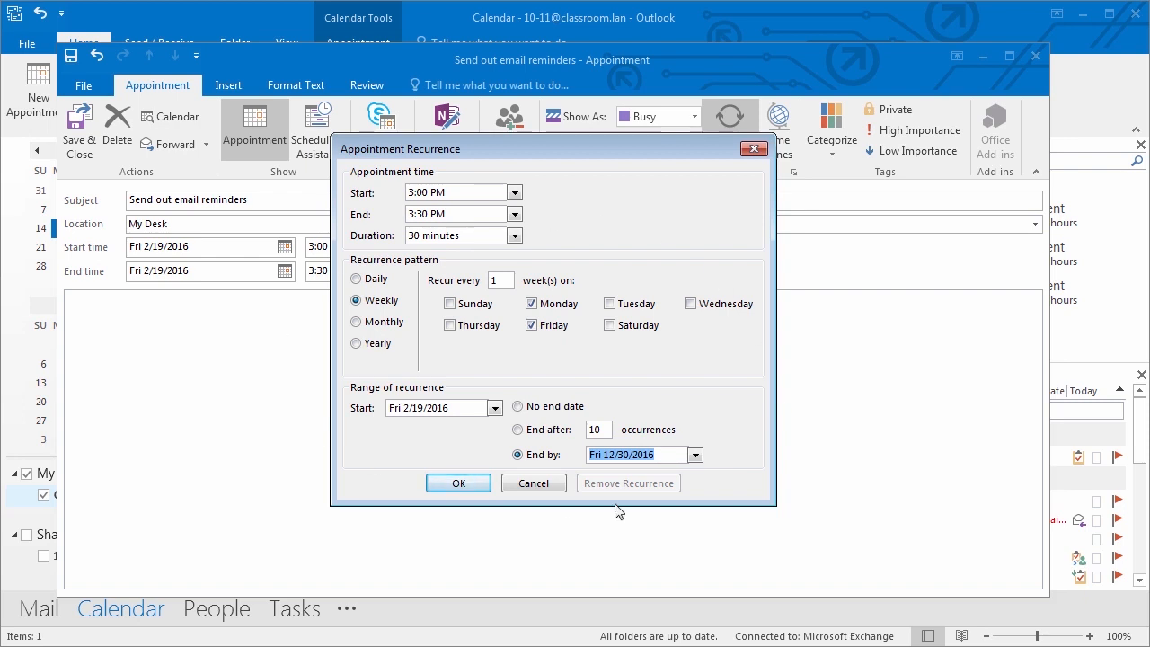
click(463, 485)
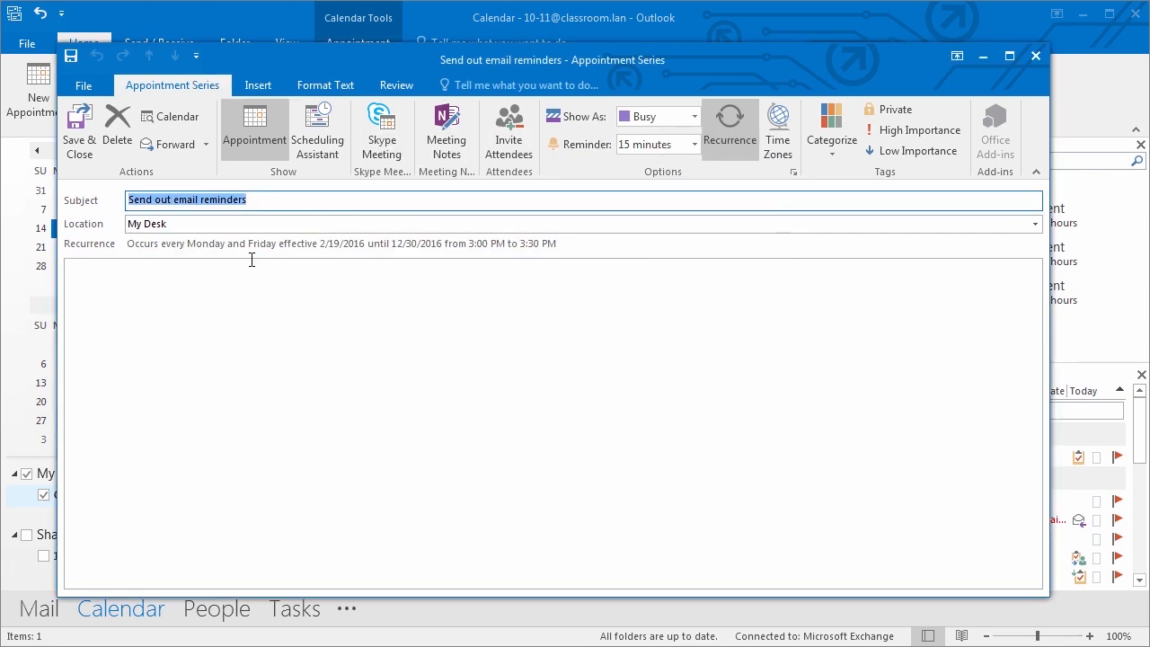
click(78, 133)
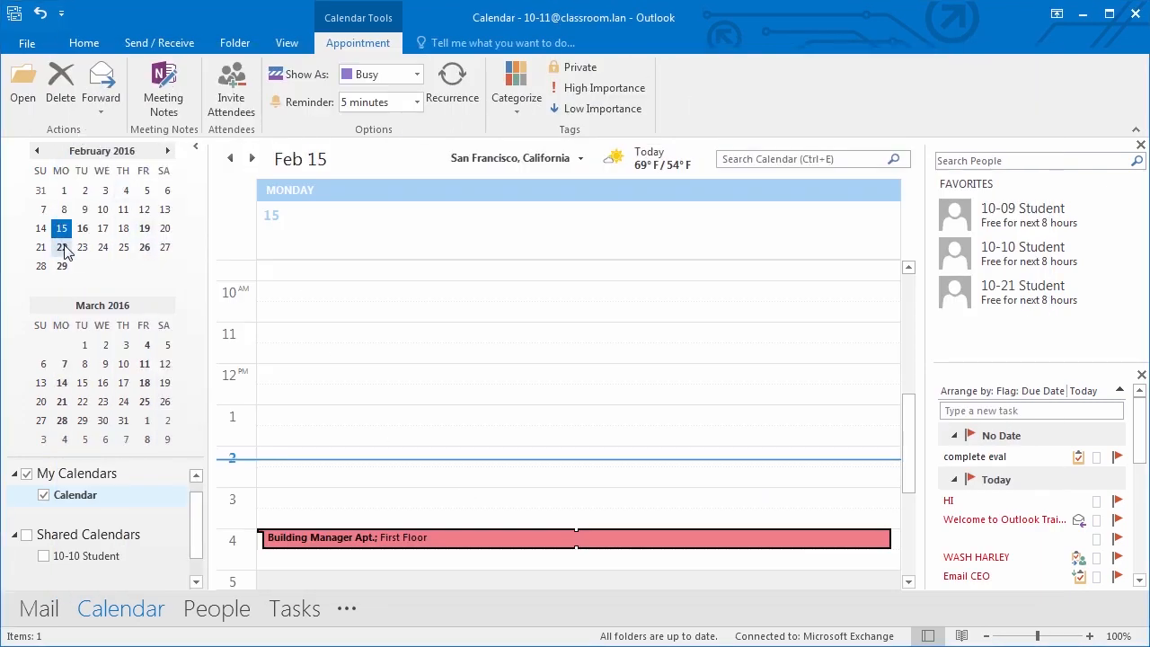
click(63, 249)
click(145, 248)
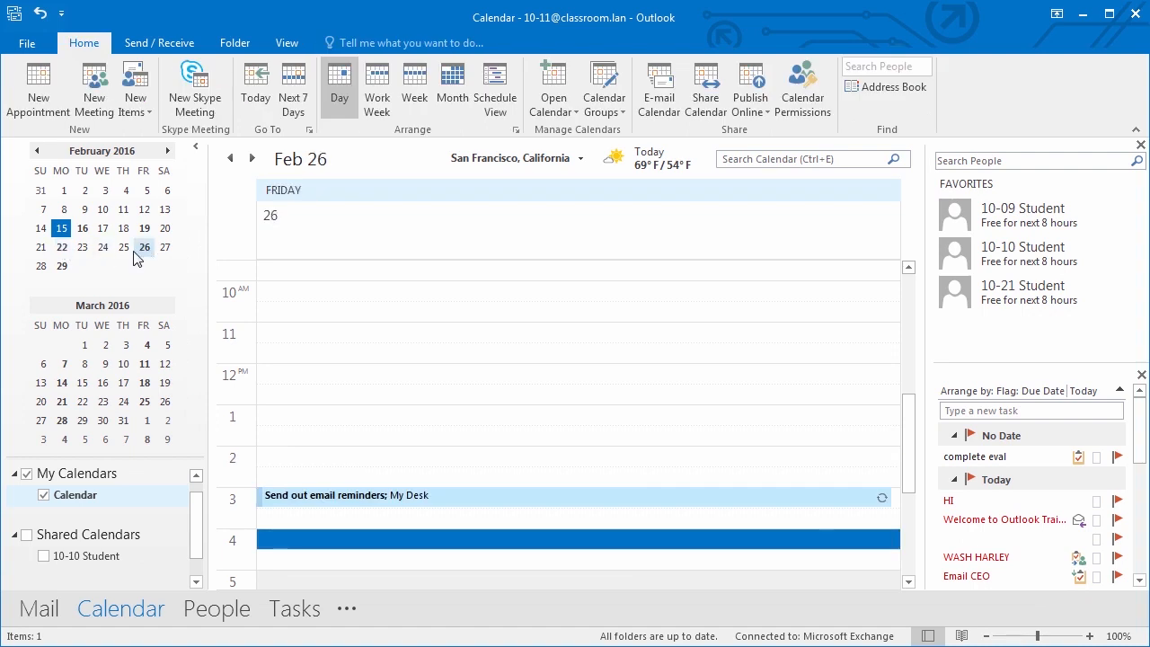
click(63, 267)
click(147, 346)
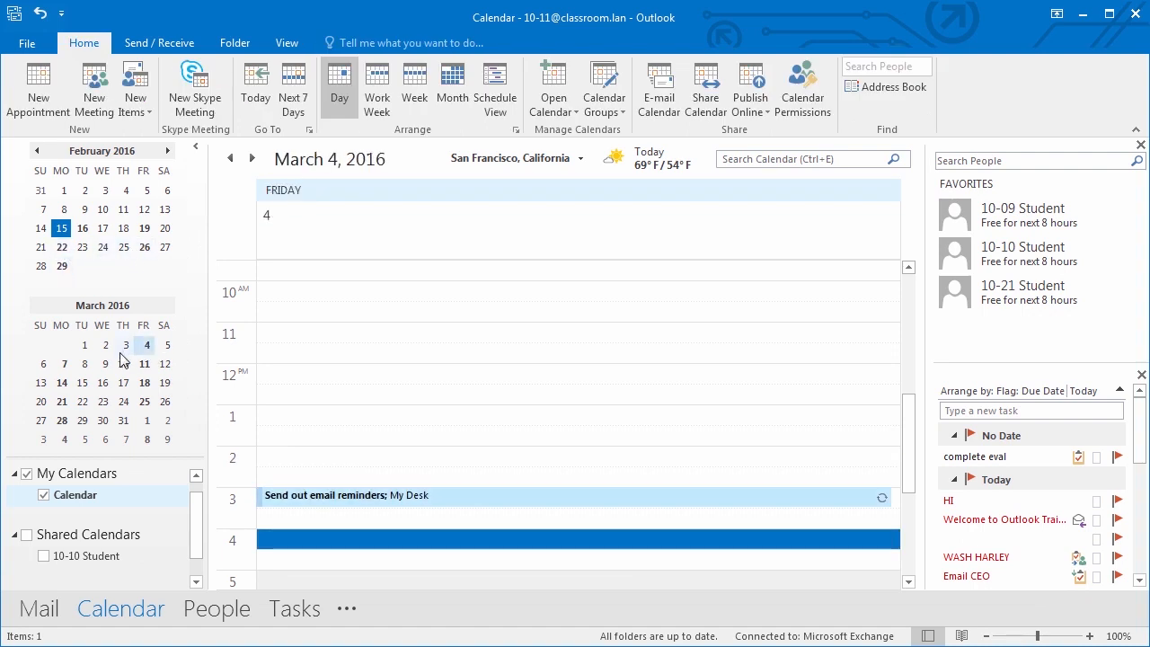
click(65, 365)
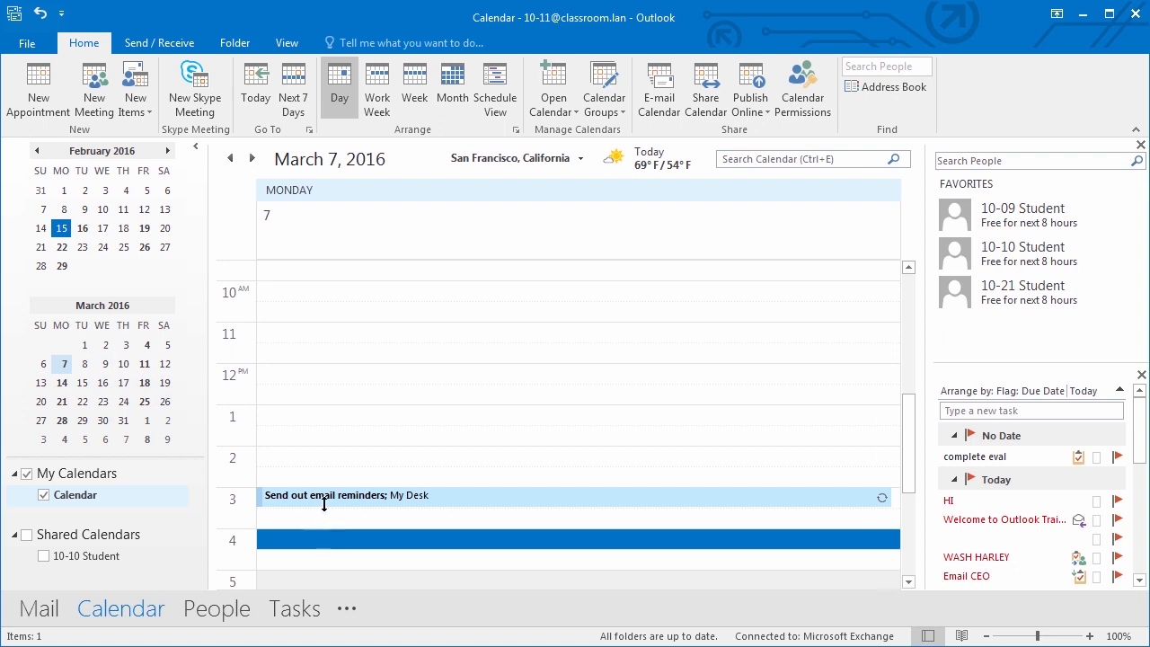
mouse_move(456, 503)
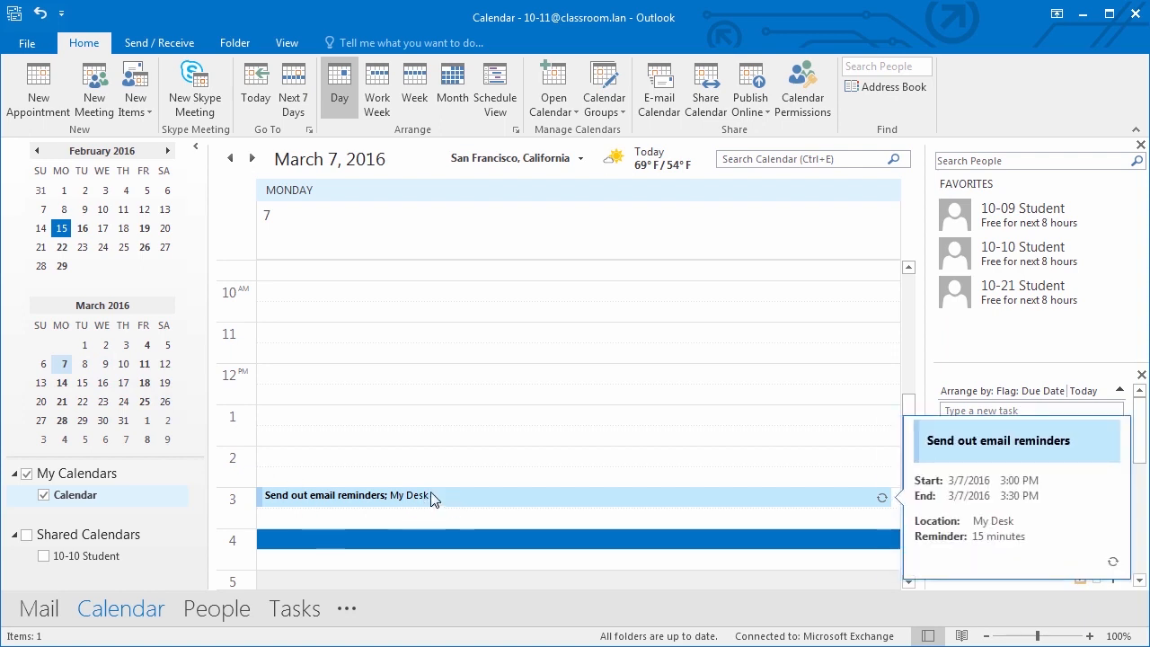
click(144, 383)
click(144, 401)
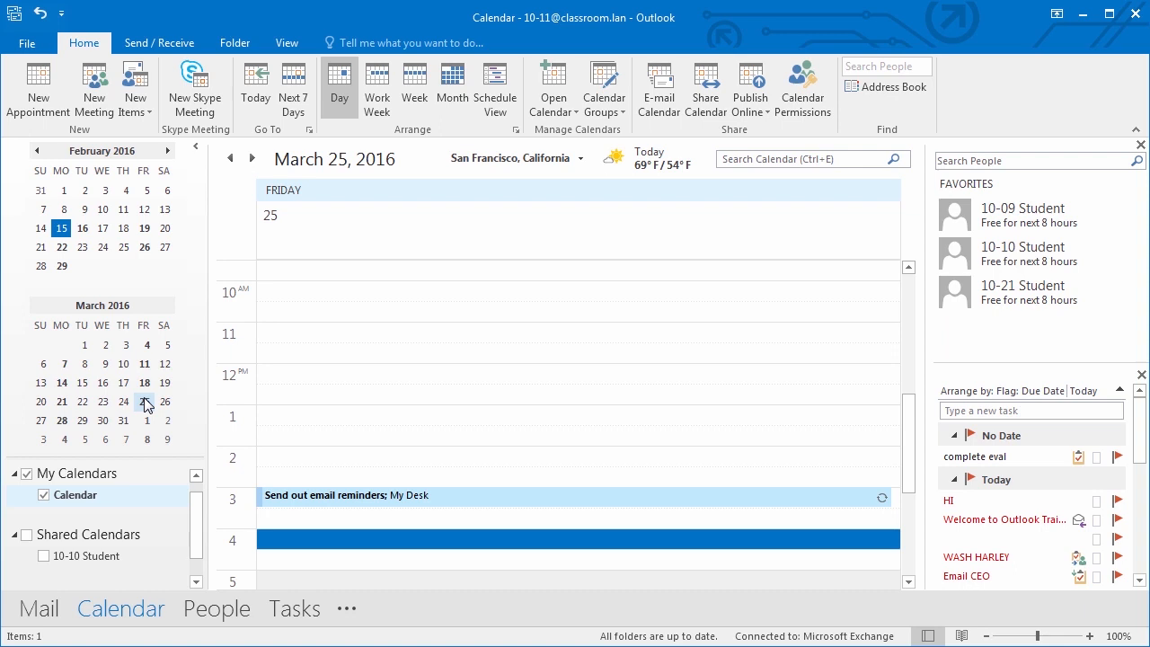
click(344, 500)
double_click(345, 500)
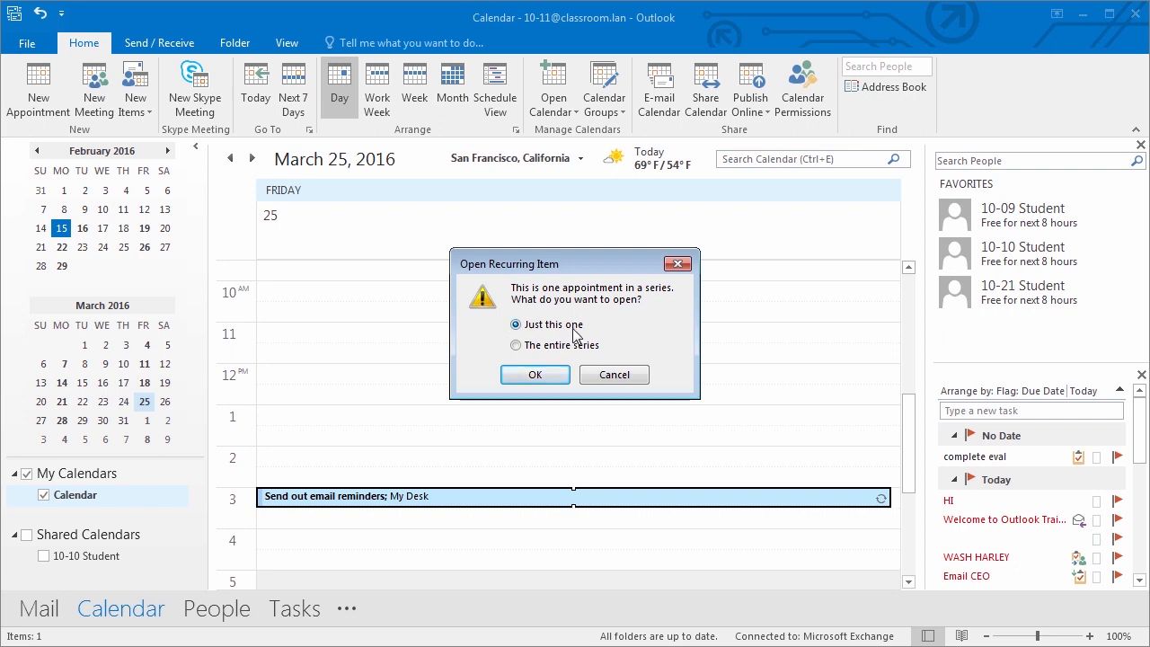
click(516, 345)
click(536, 375)
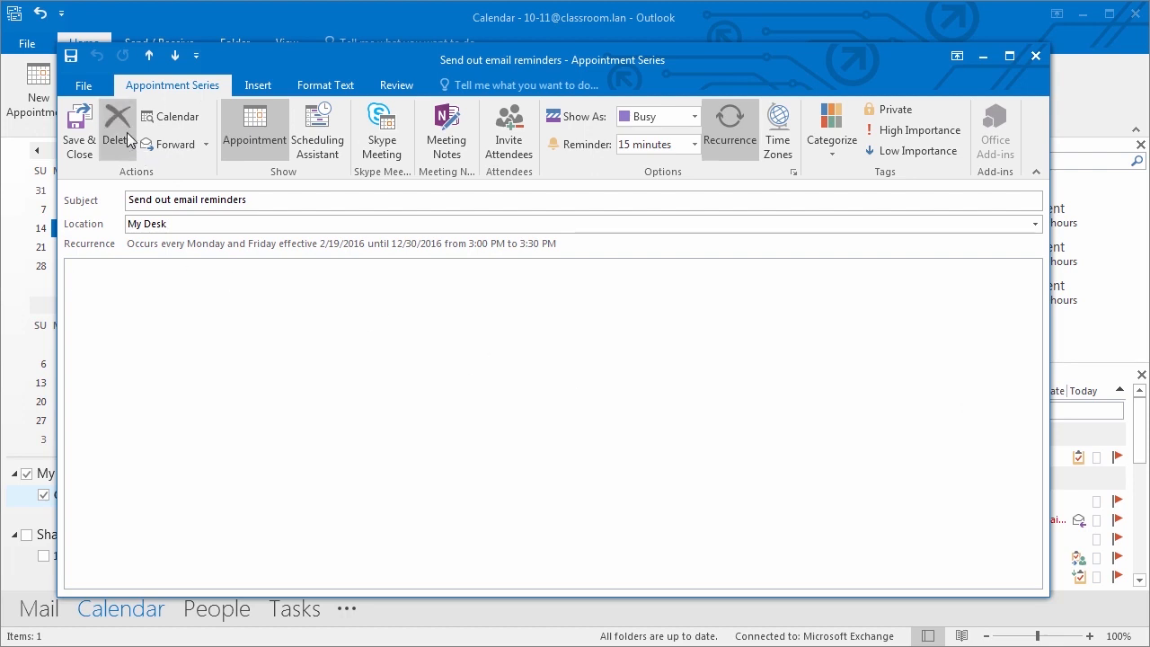
click(1036, 57)
double_click(535, 498)
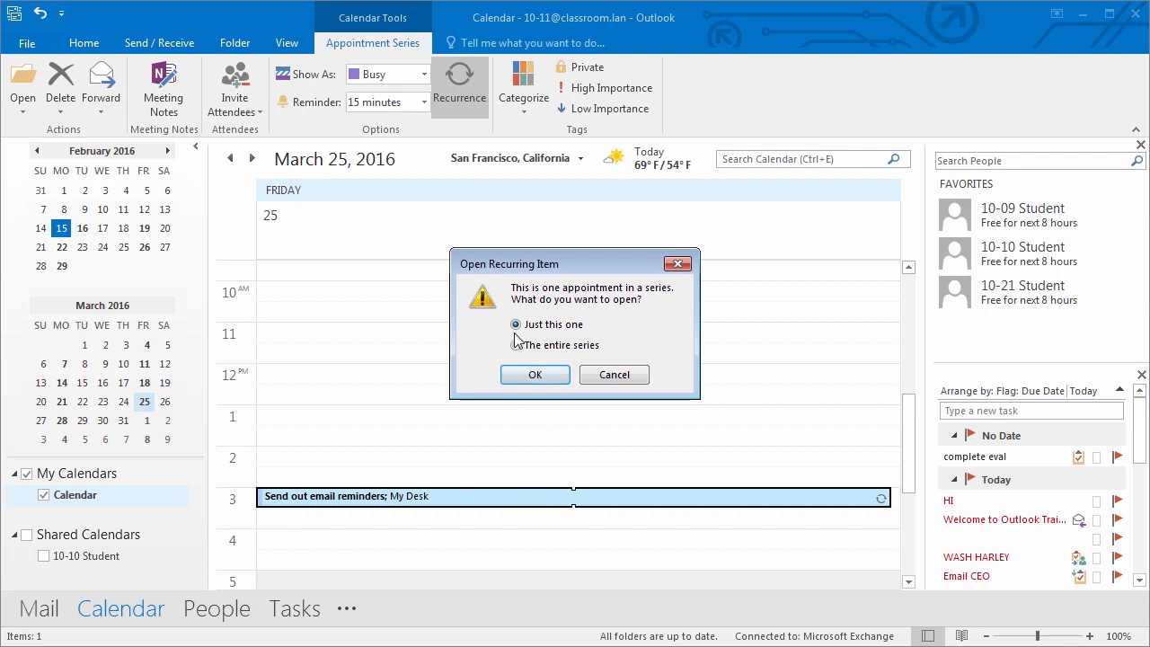
click(535, 374)
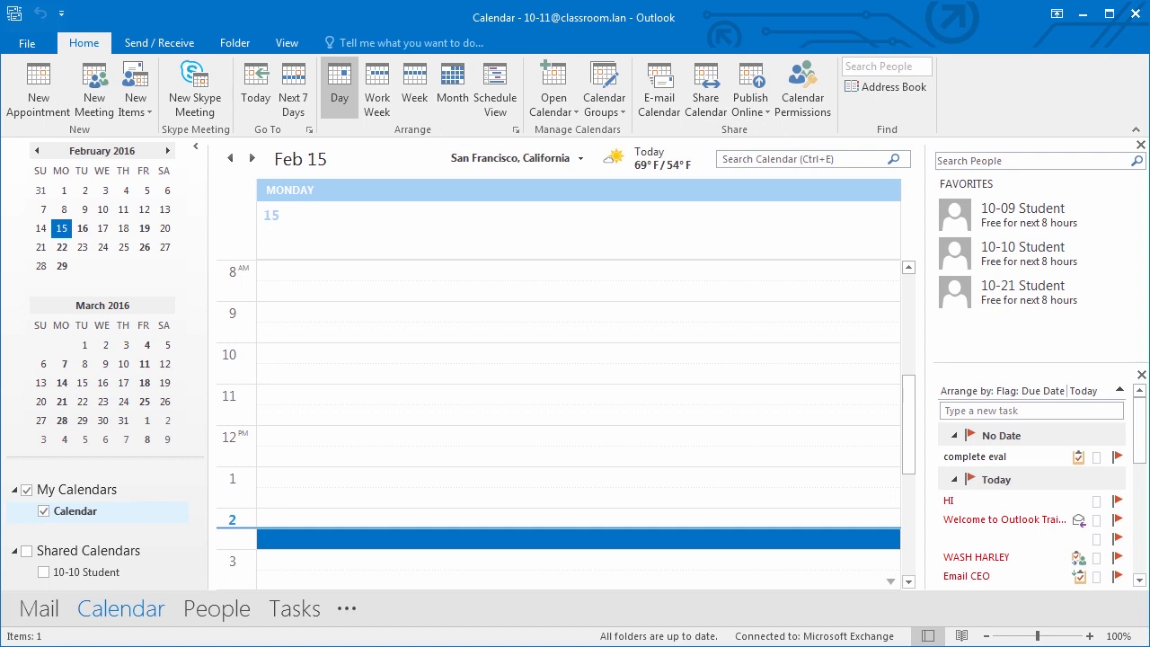
- Start a new meeting to My Team with subject 'Team Meeting' and location 'Conference Room'
click(98, 106)
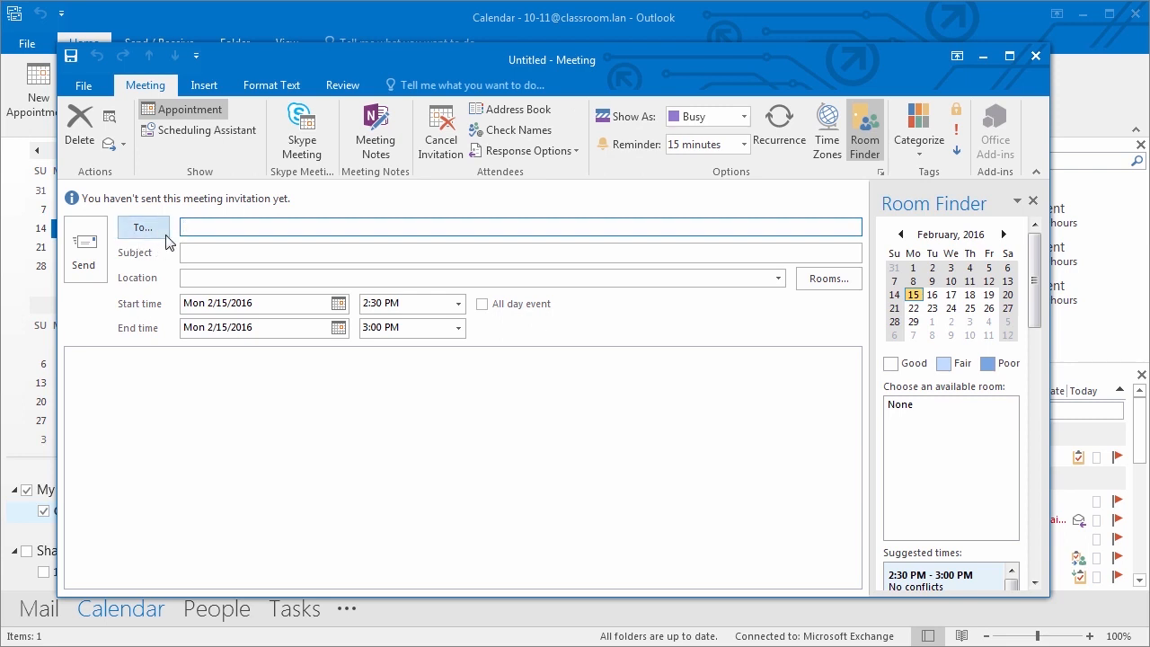
text(My)
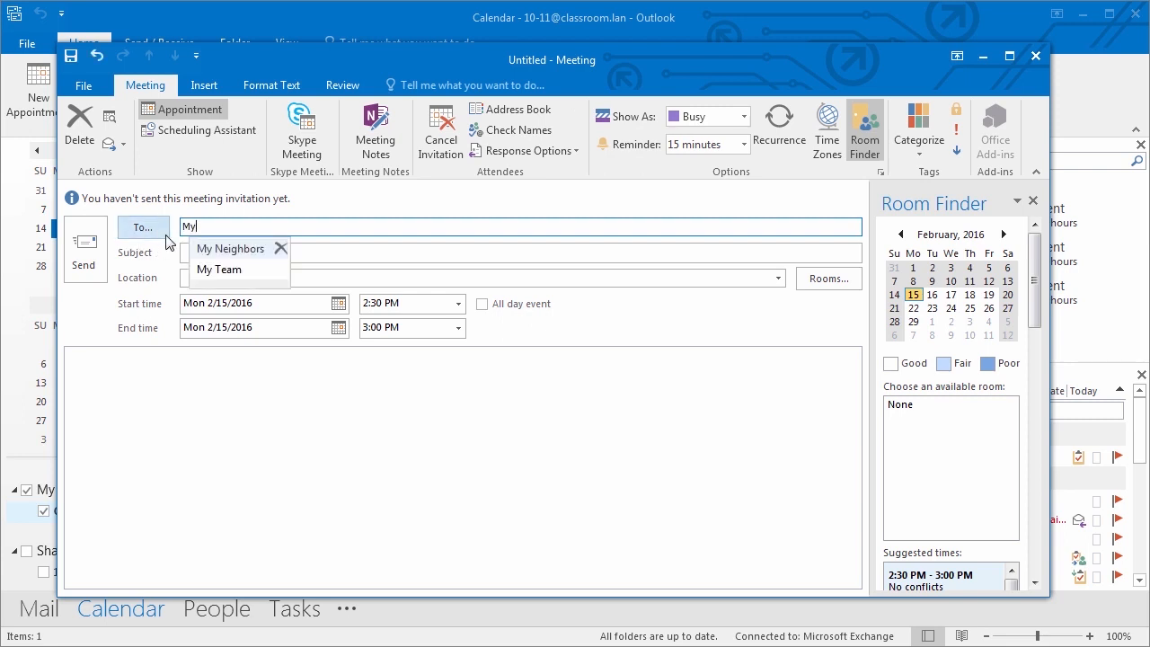
key(Down)
key(Return)
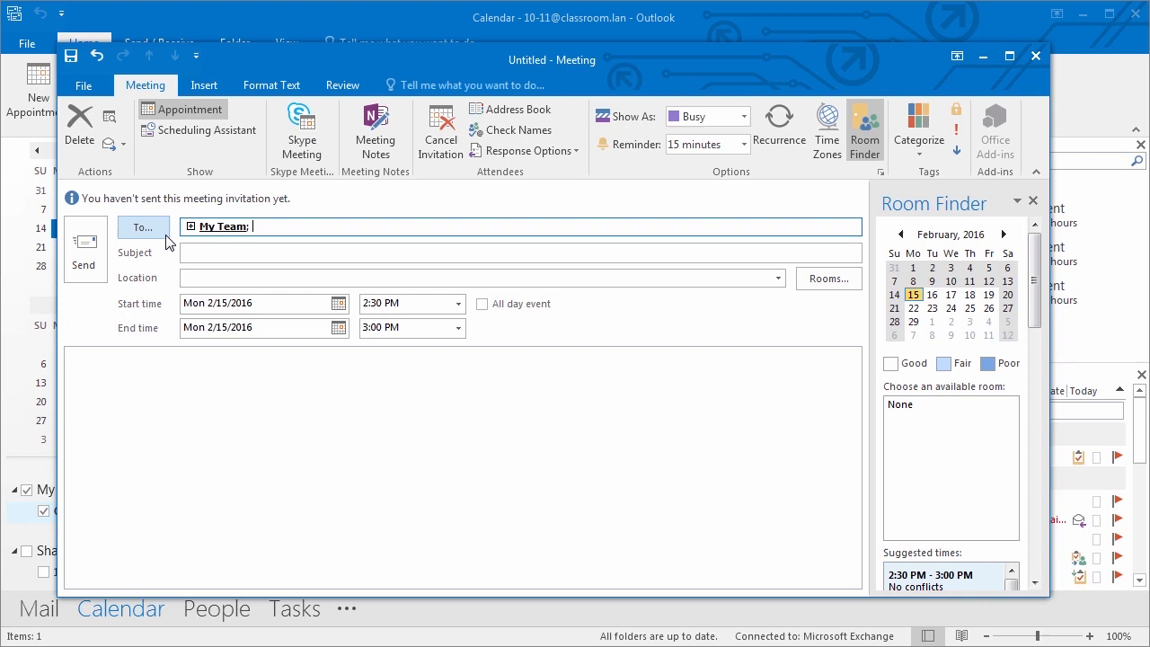
click(218, 252)
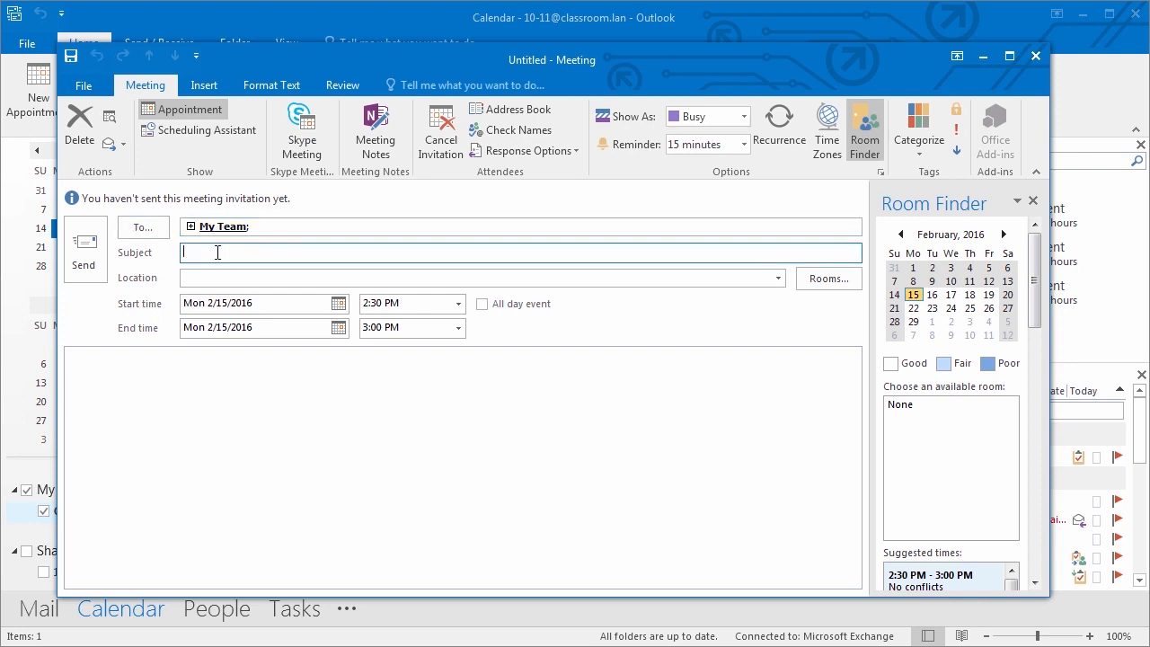
text(Team Meeting)
key(Tab)
text(Con)
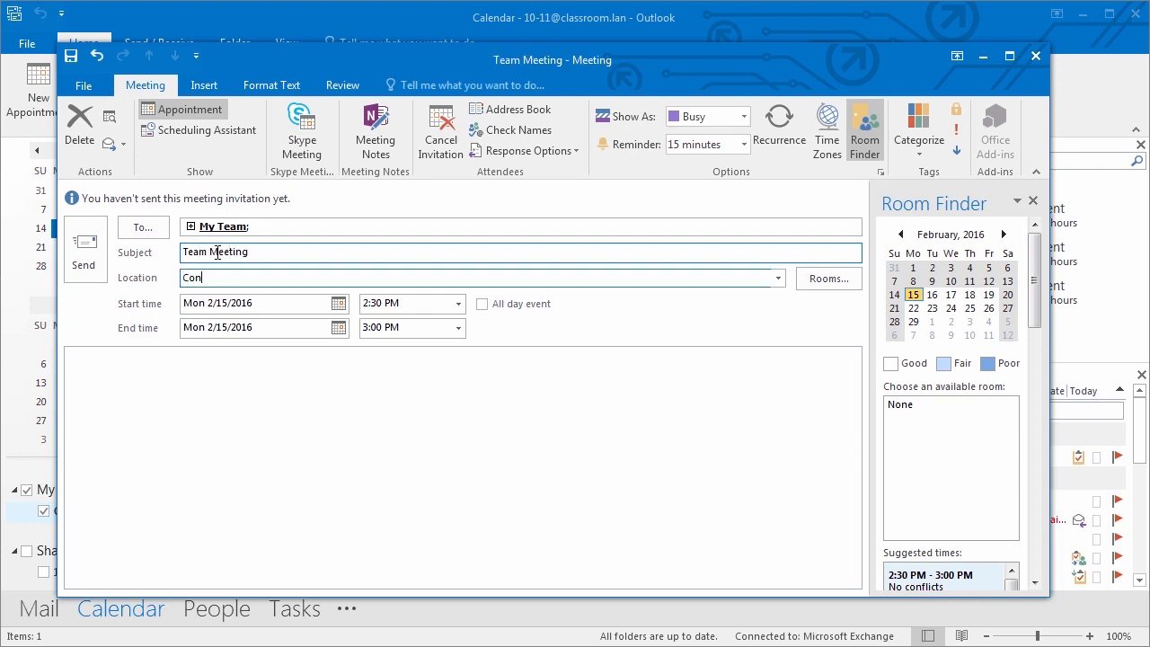
text(ference Room)
- Schedule the meeting for Wednesday 2/17/2016 from 3:00 PM to 4:00 PM
click(338, 303)
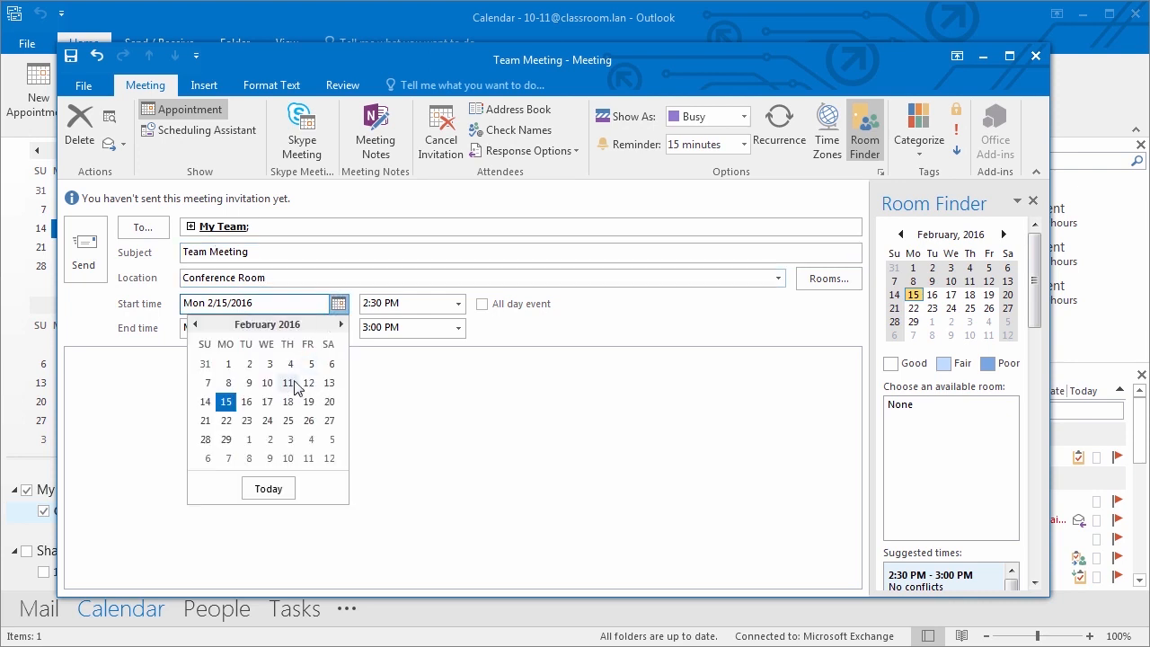
click(276, 402)
click(459, 303)
click(434, 339)
click(458, 327)
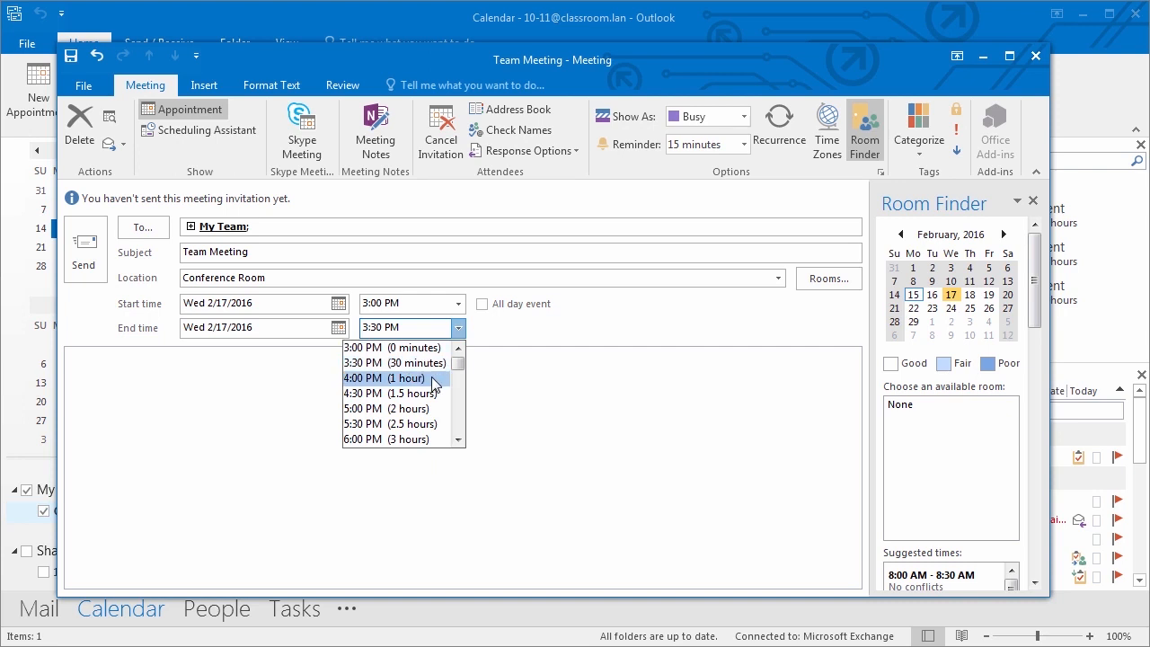
click(437, 381)
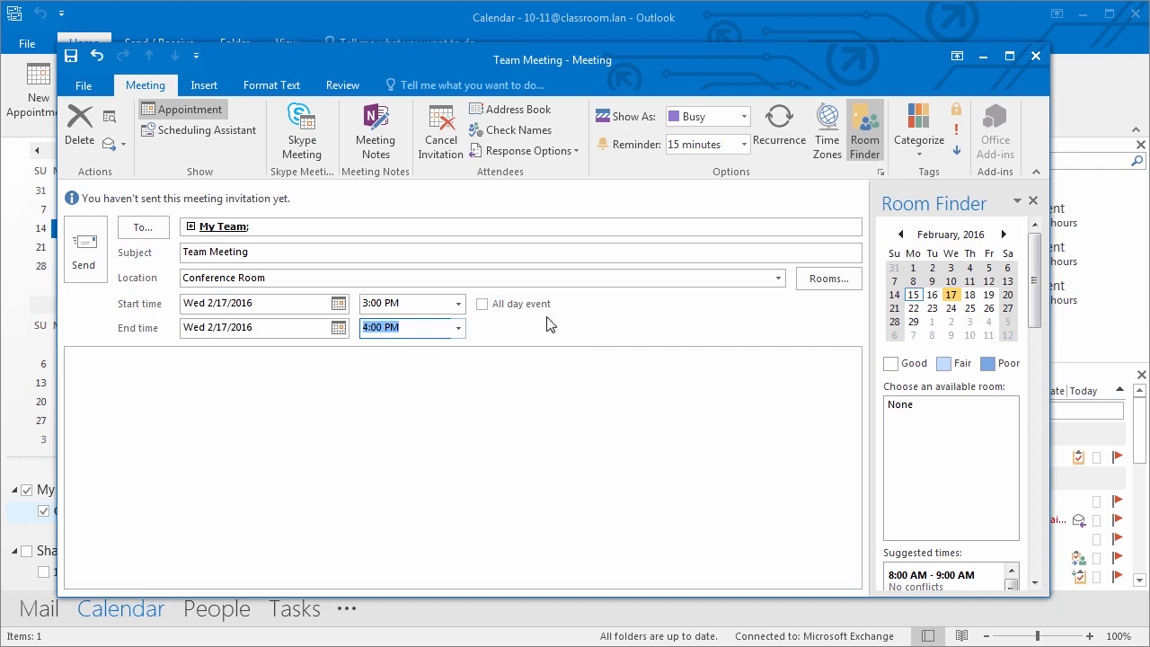
mouse_move(244, 226)
- Check the attendees' free/busy schedule and expand My Team into its individual members
click(184, 133)
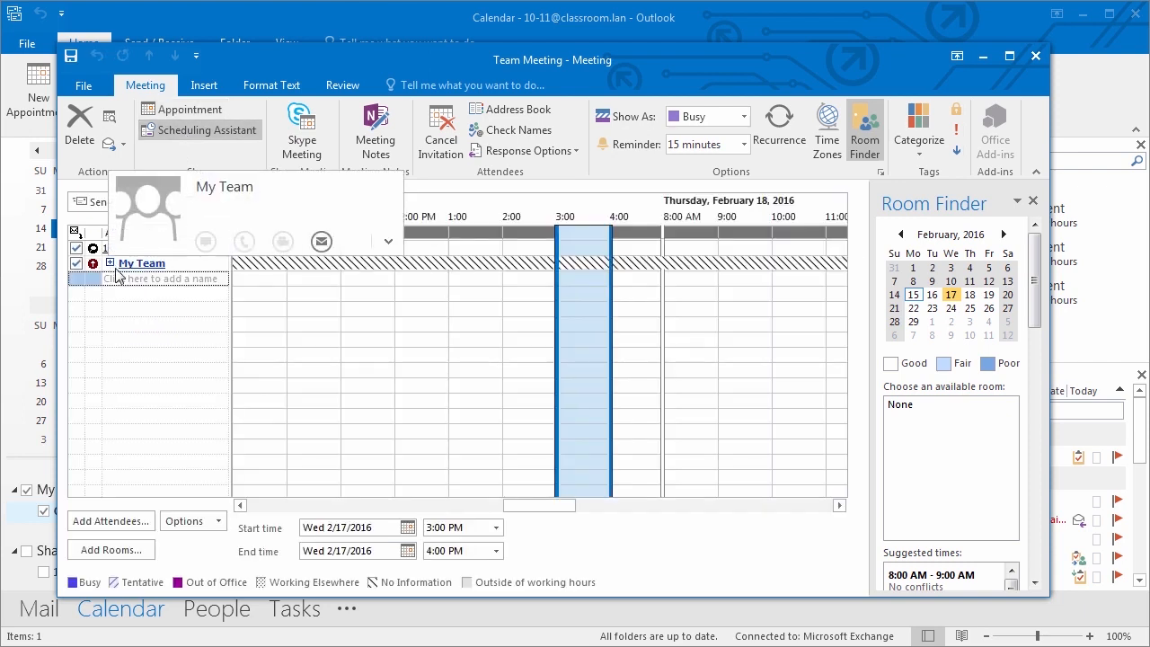
drag(562, 506, 535, 512)
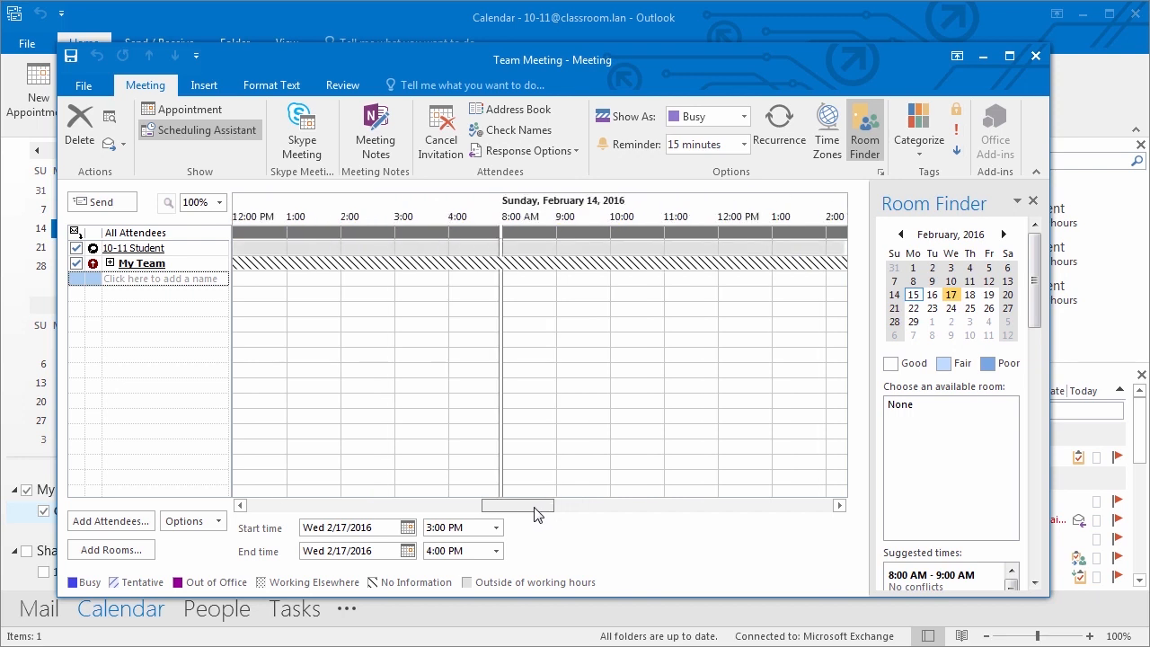
click(109, 262)
click(513, 372)
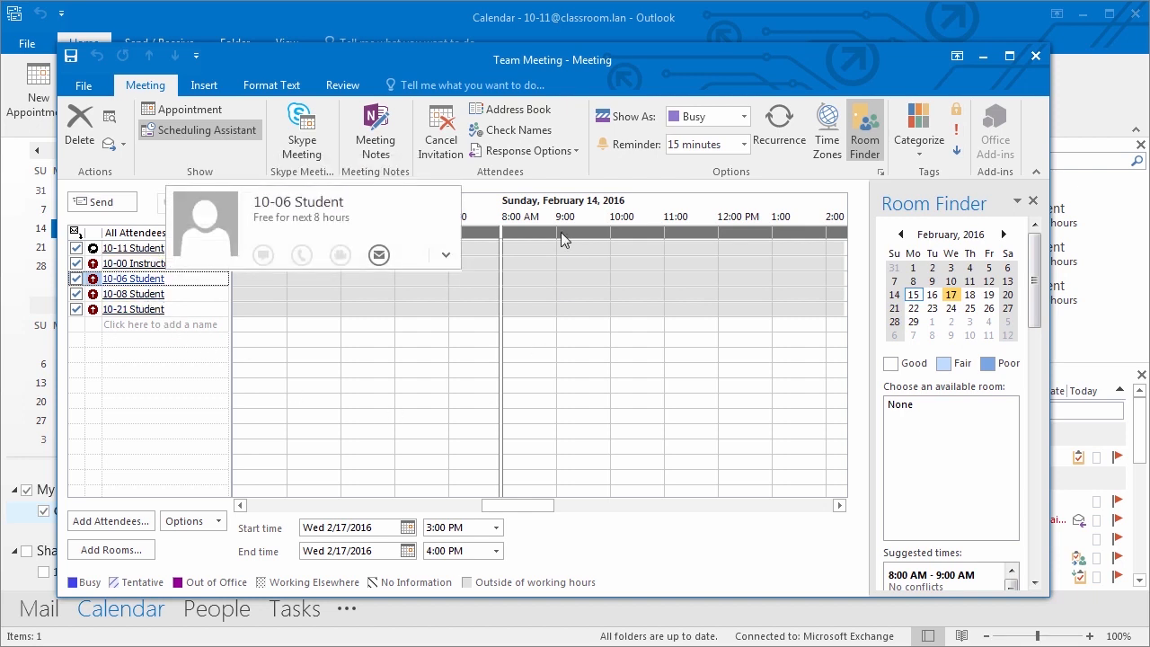
- Add 'Meeting Agenda' to the meeting body and send the invitation
click(181, 108)
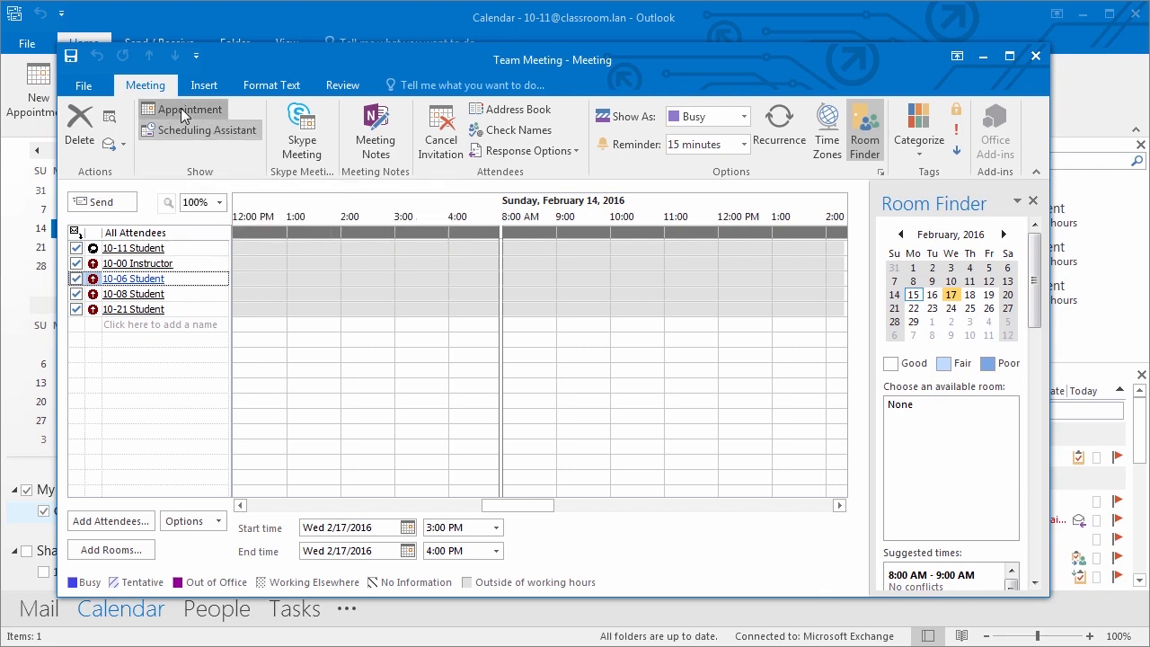
click(143, 359)
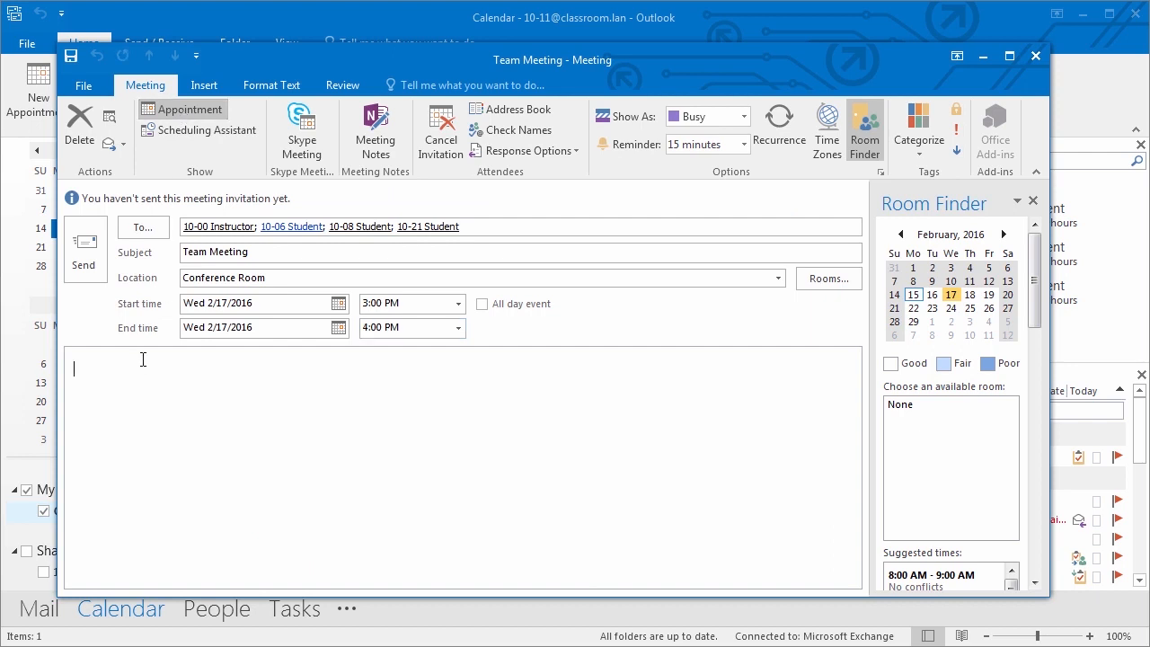
text(Meeting Agenda)
key(Return)
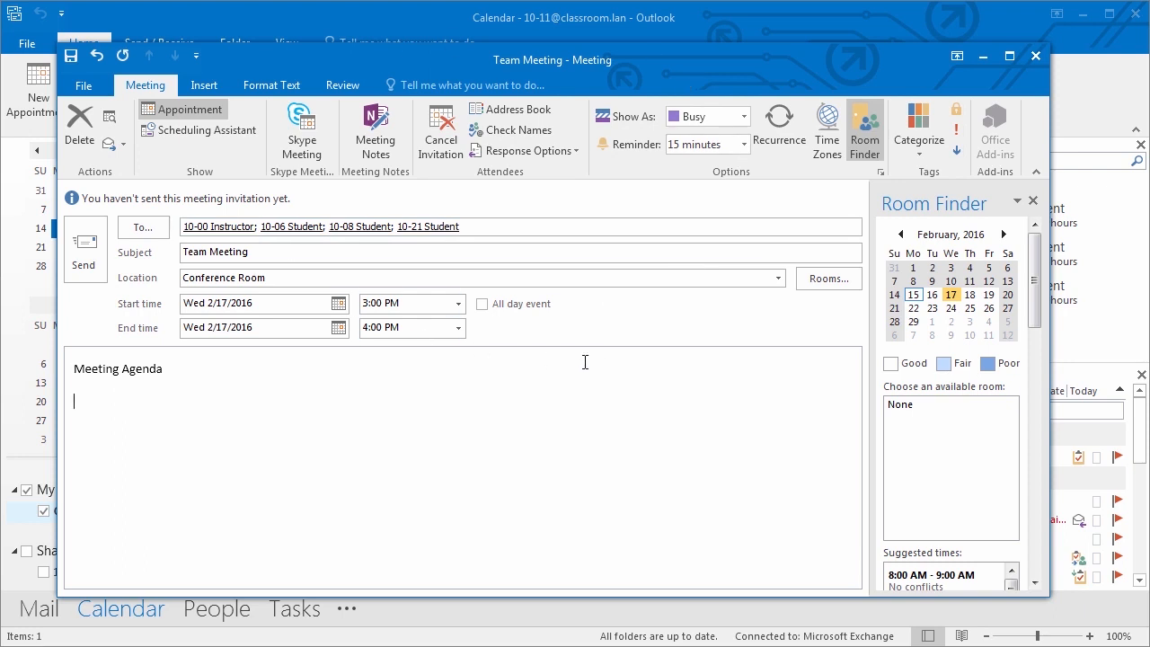
click(87, 251)
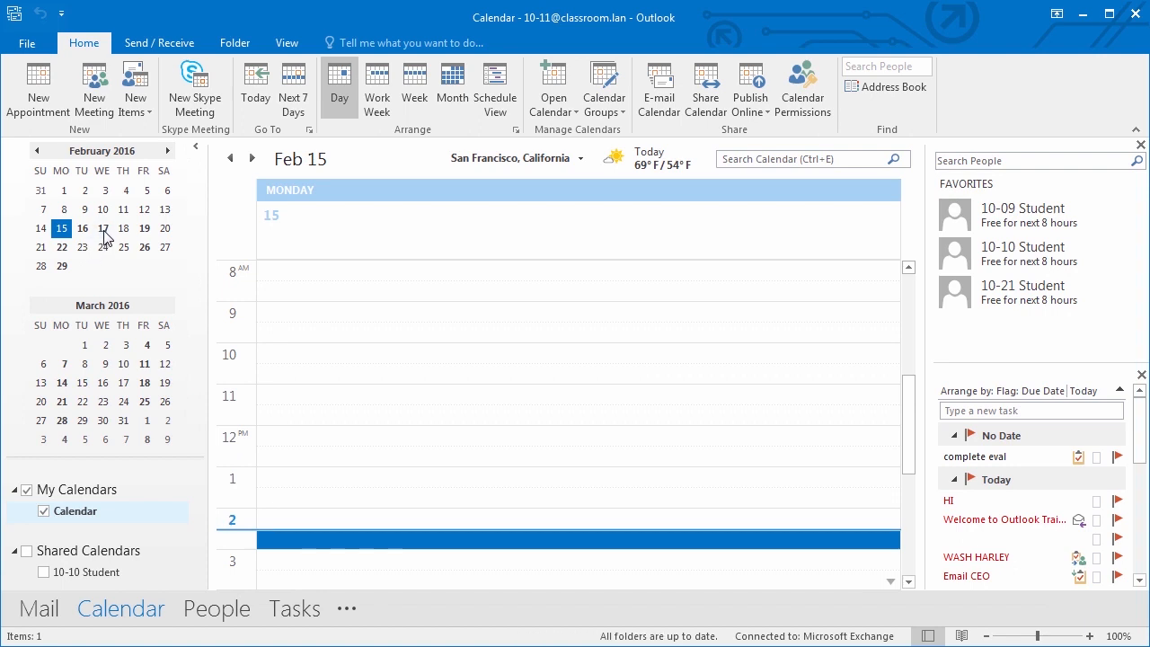
- Open the Team Meeting from Wednesday, February 17 in the calendar
click(103, 230)
scroll(329, 398, down, 2)
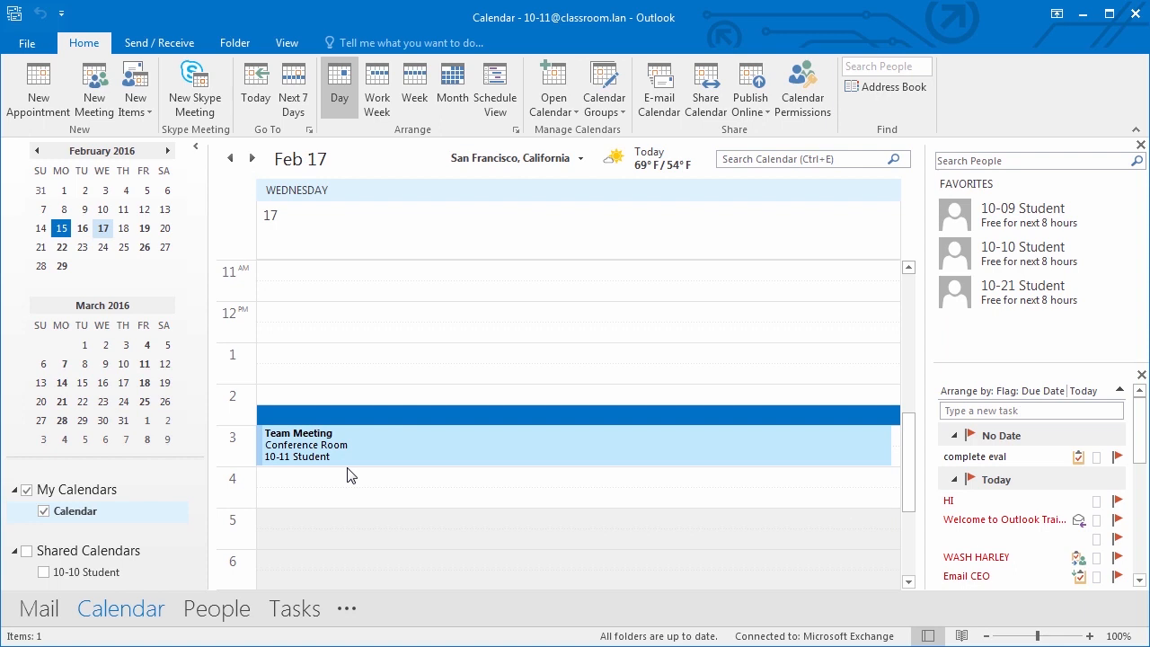
double_click(364, 449)
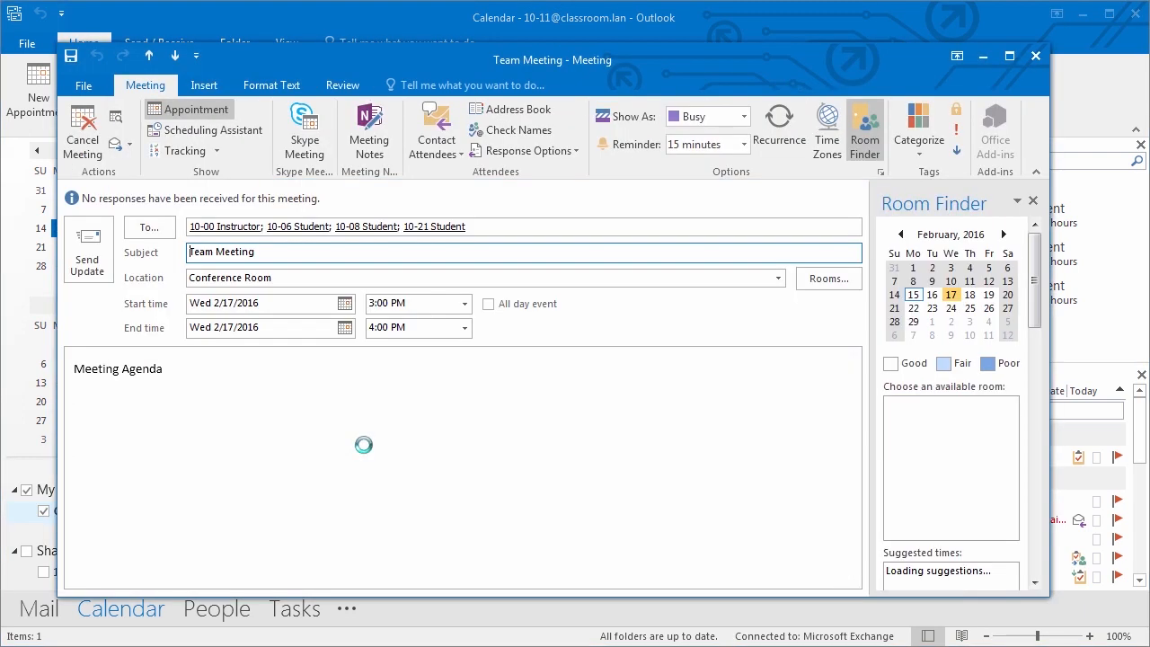
- Add another student as an attendee and send the update only to added attendees
click(534, 226)
text(10-10)
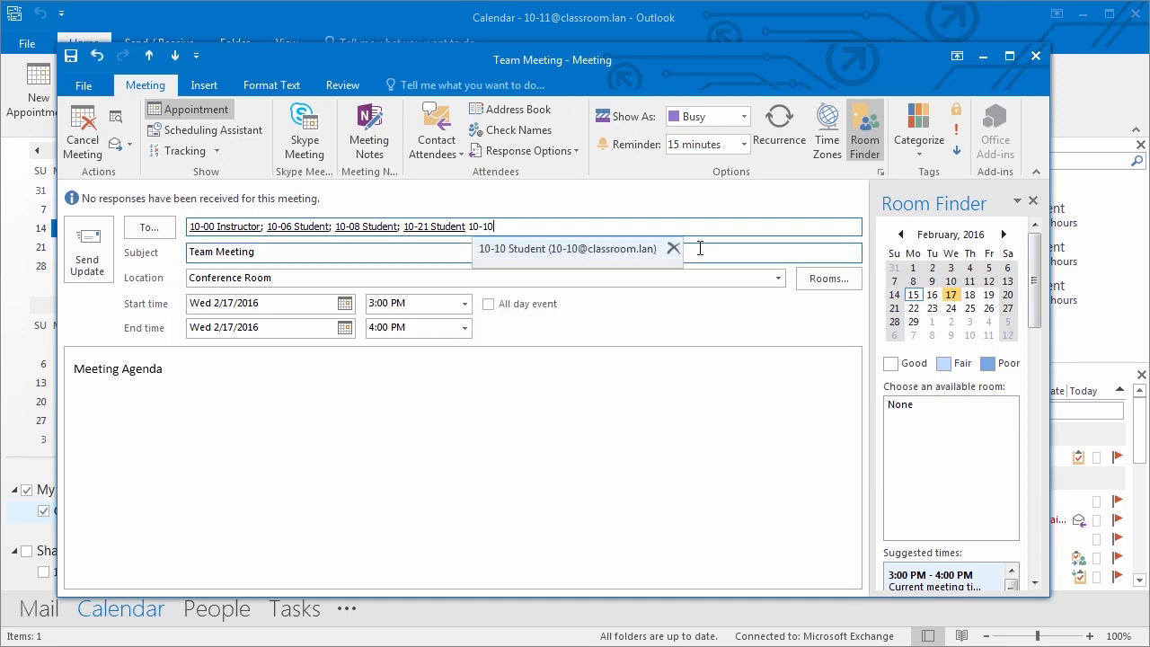
key(Return)
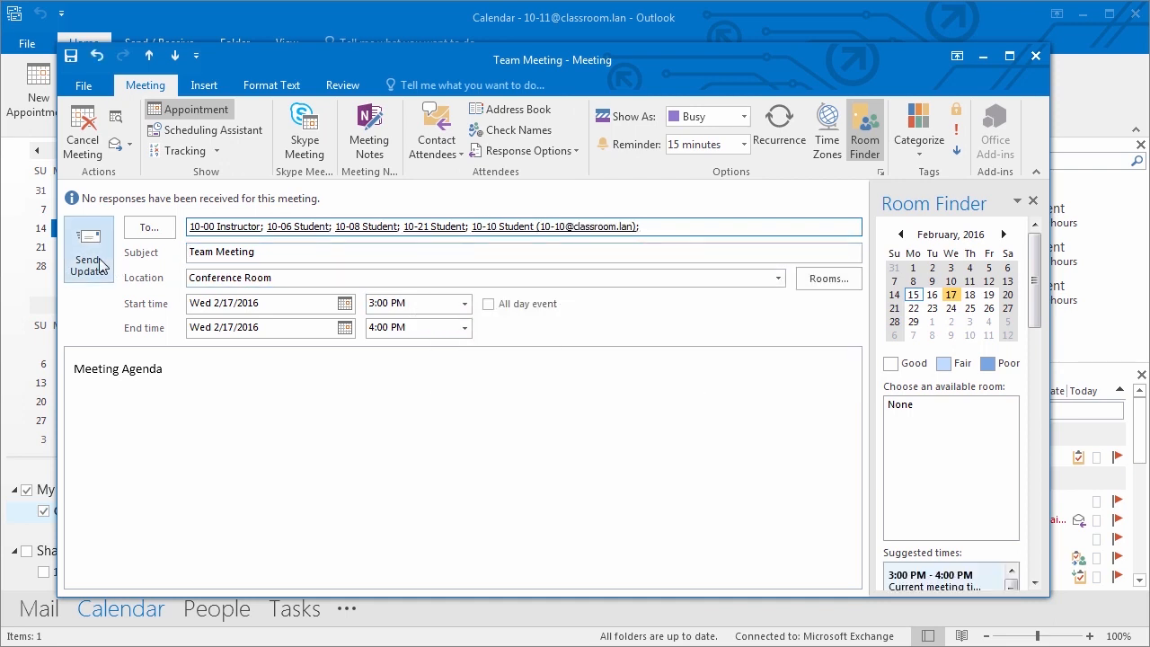
mouse_move(608, 232)
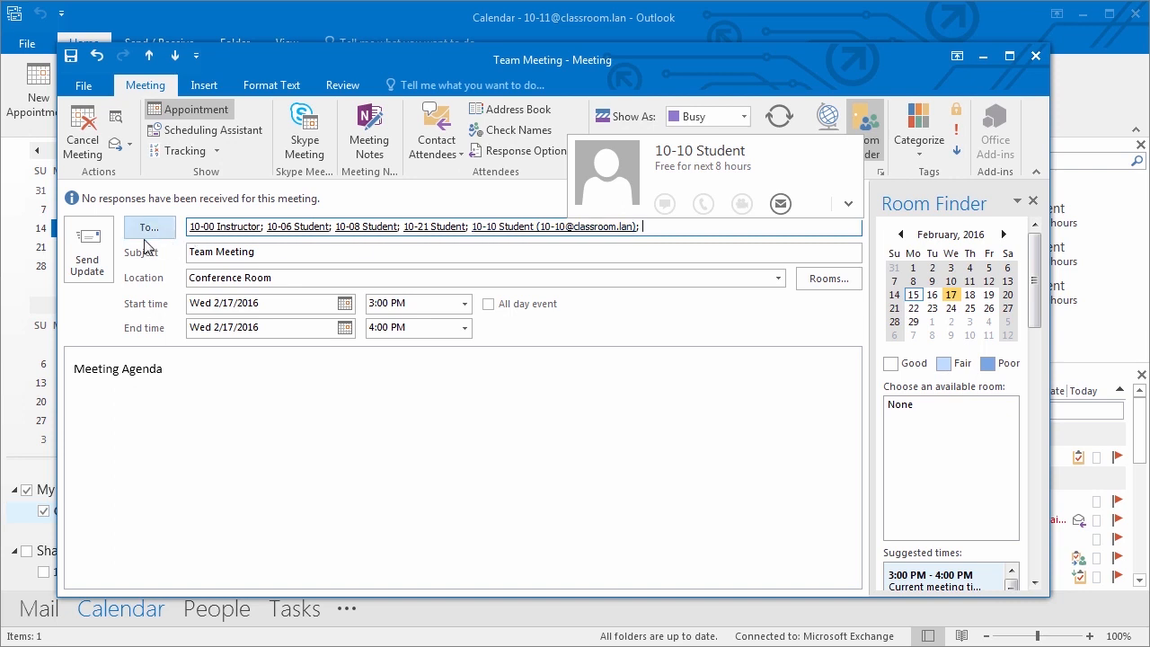
click(88, 253)
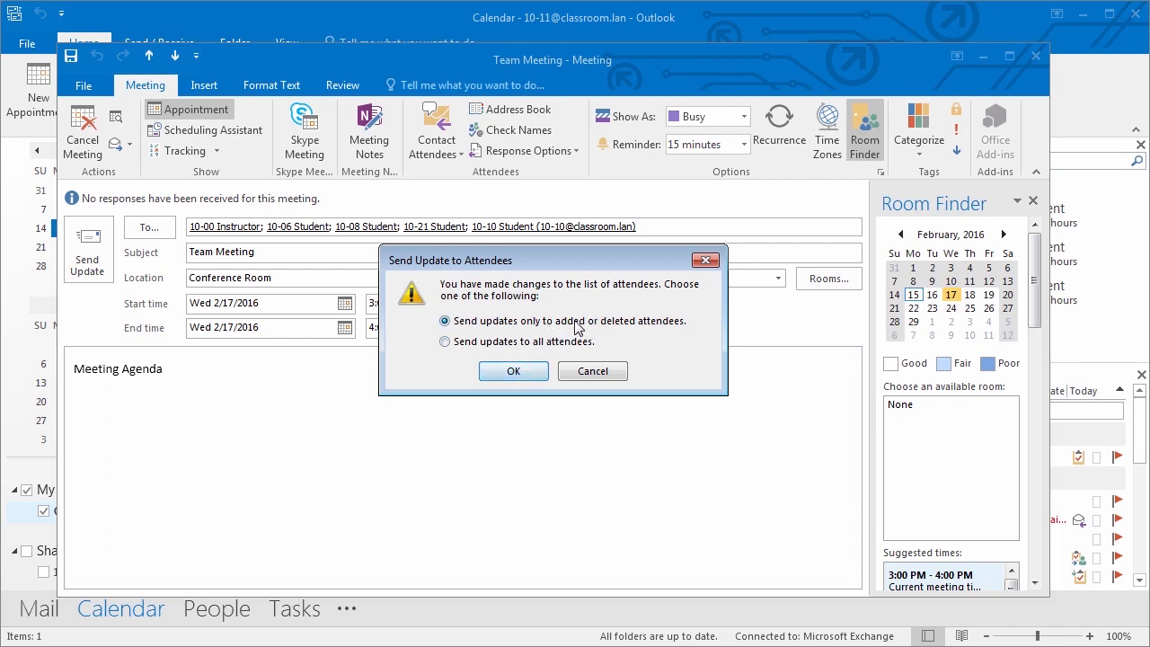
click(526, 377)
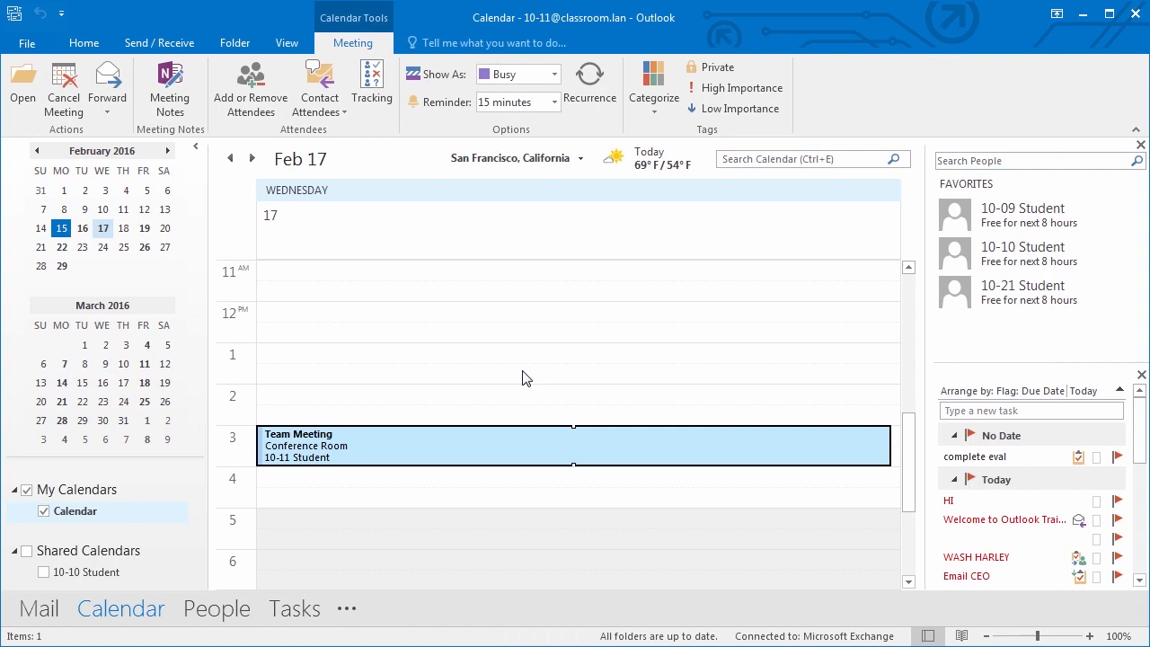
click(93, 46)
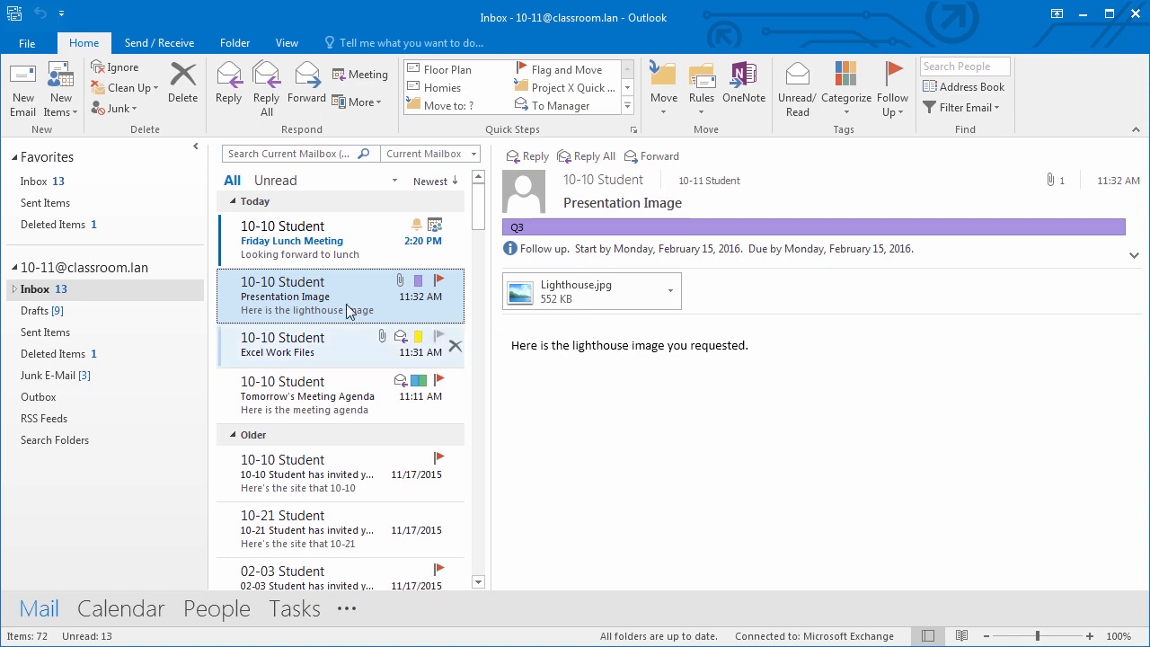
- Select the Friday Lunch Meeting request in the Inbox after briefly viewing the Presentation Image message
click(310, 255)
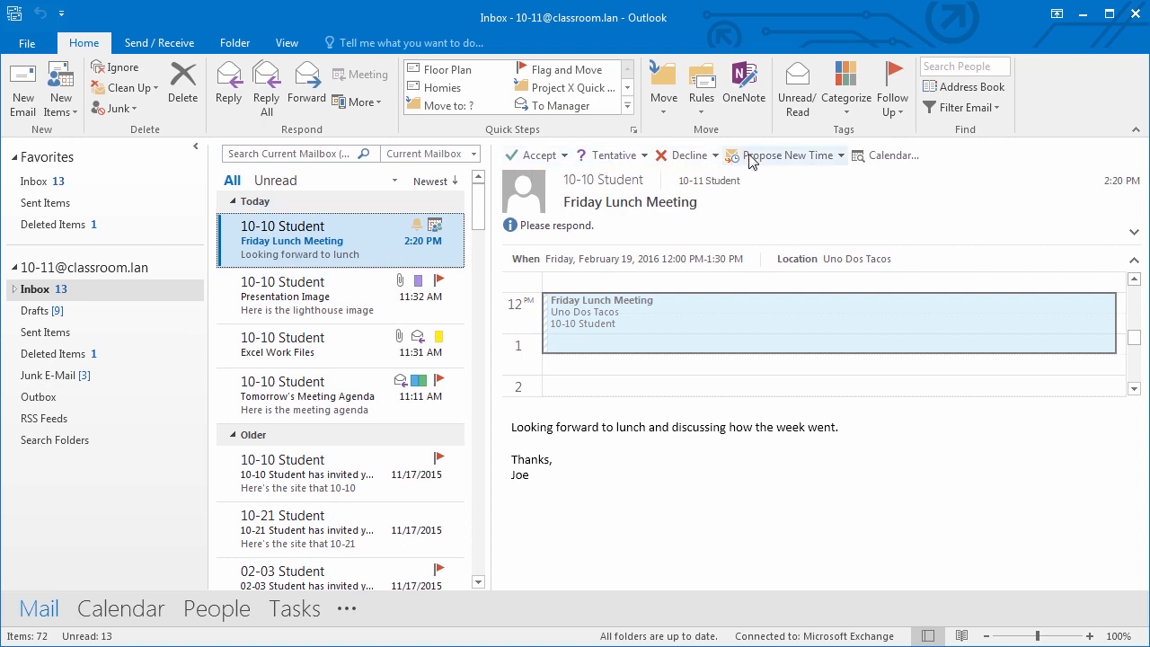
click(308, 298)
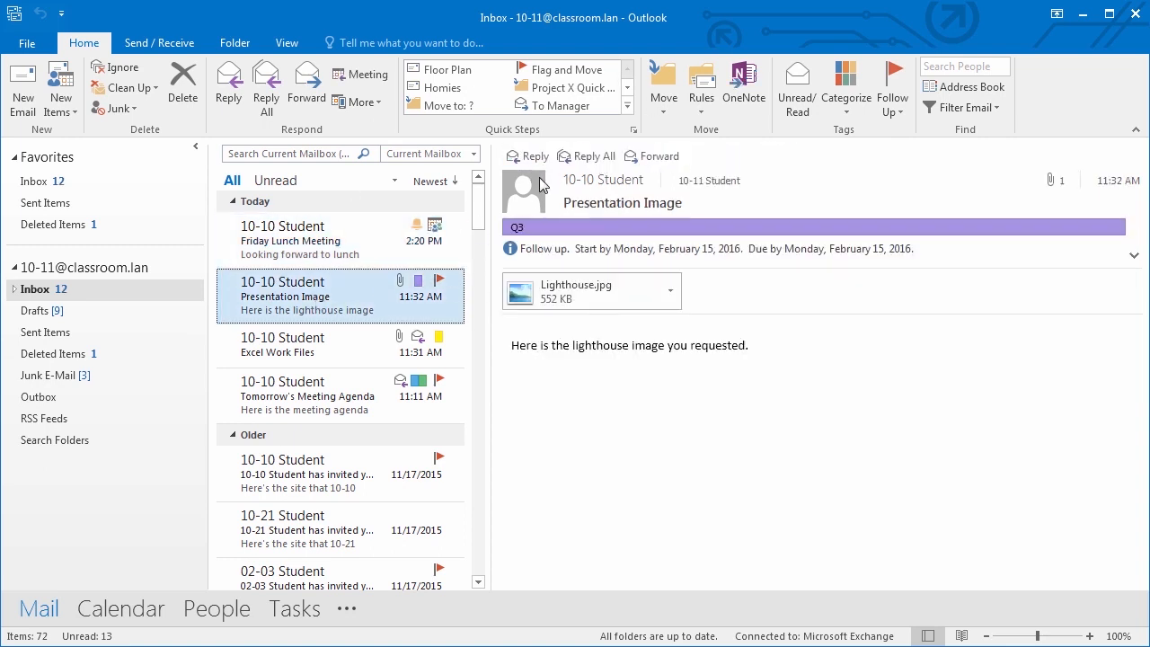
click(328, 241)
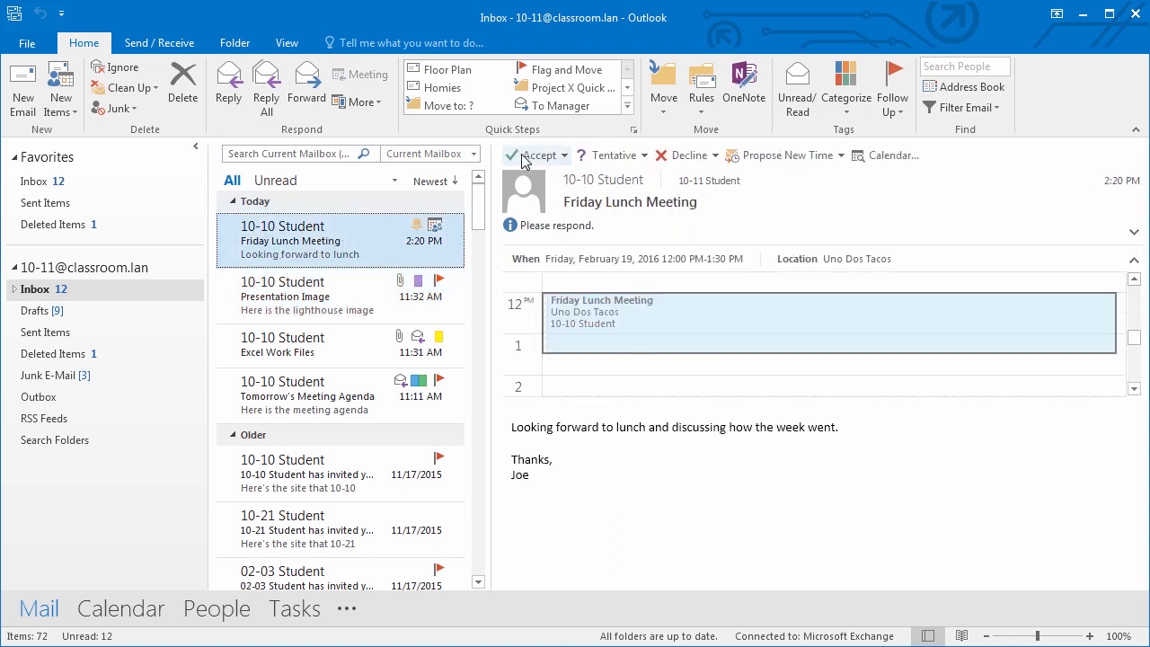
- Review the Accept, Tentative, Decline and Propose New Time choices without responding
click(562, 159)
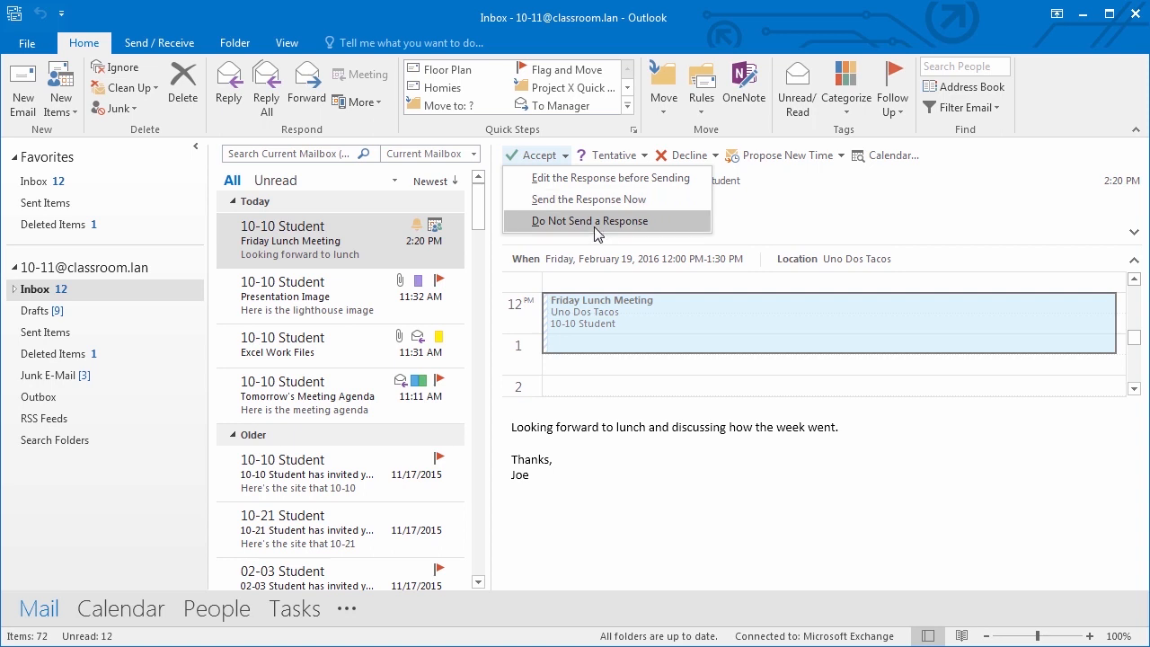
click(645, 160)
click(644, 158)
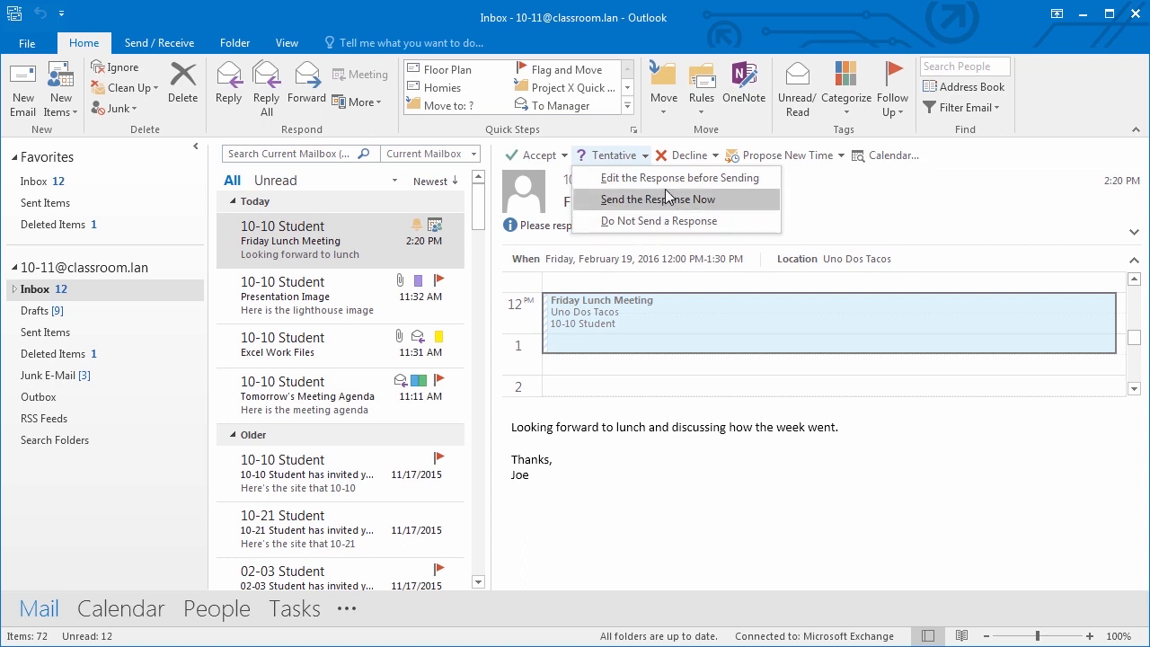
click(717, 158)
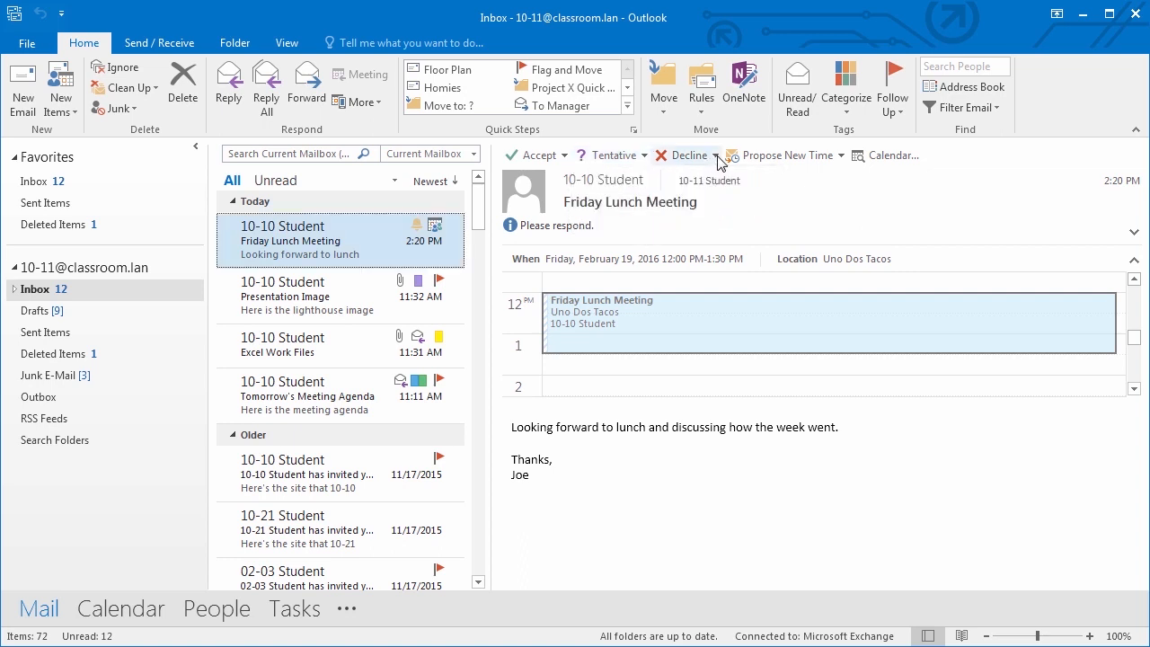
click(718, 157)
click(896, 192)
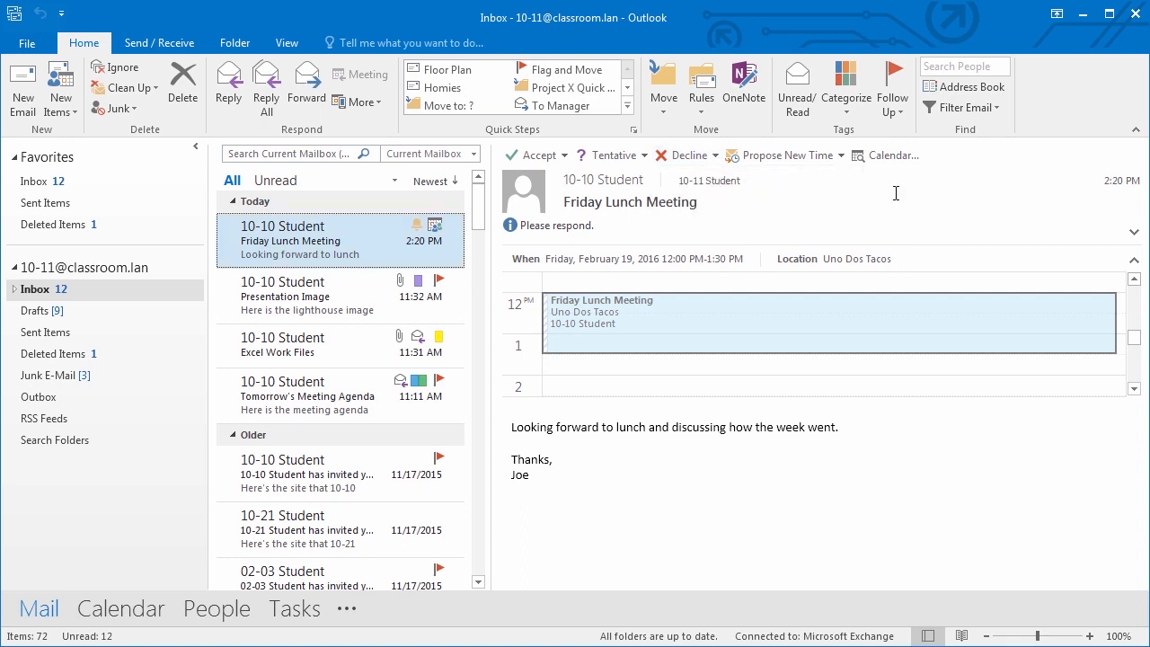
click(842, 158)
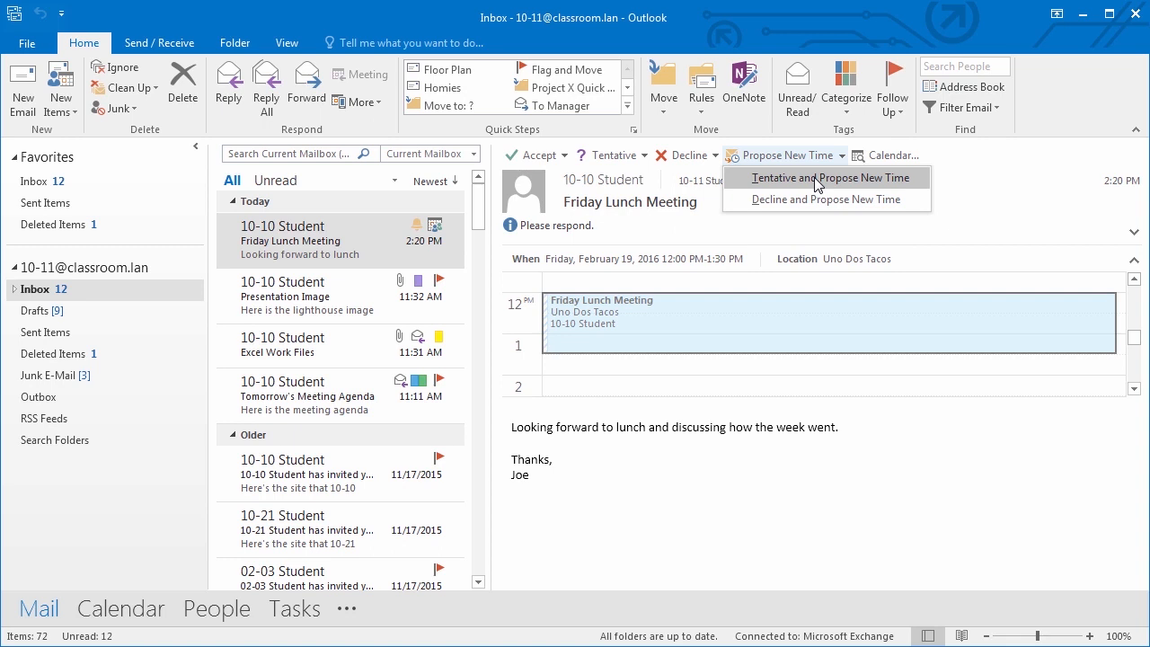
- Open the Friday Lunch Meeting request in its own window and accept it, sending the response now
double_click(364, 250)
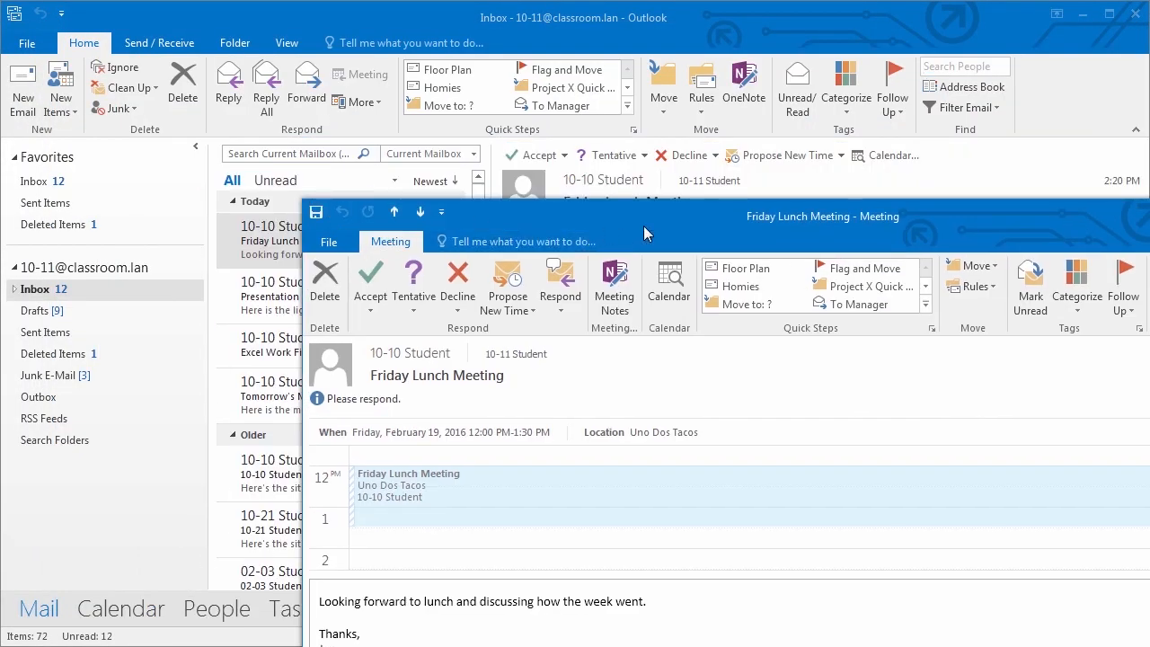
drag(643, 226, 399, 96)
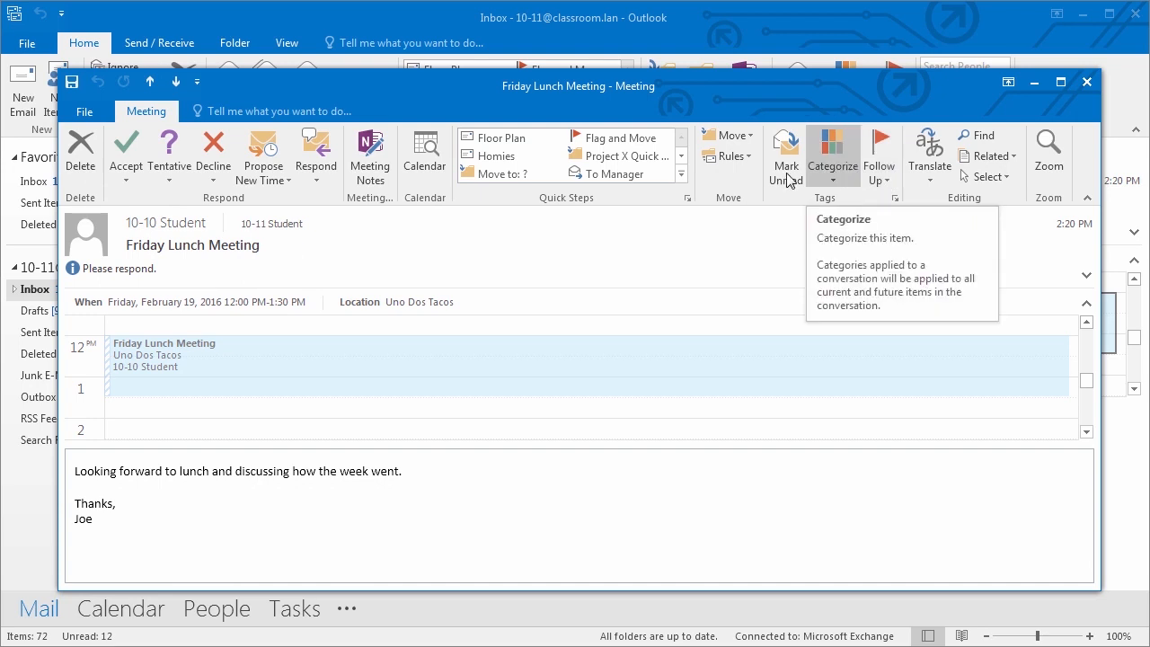
click(313, 175)
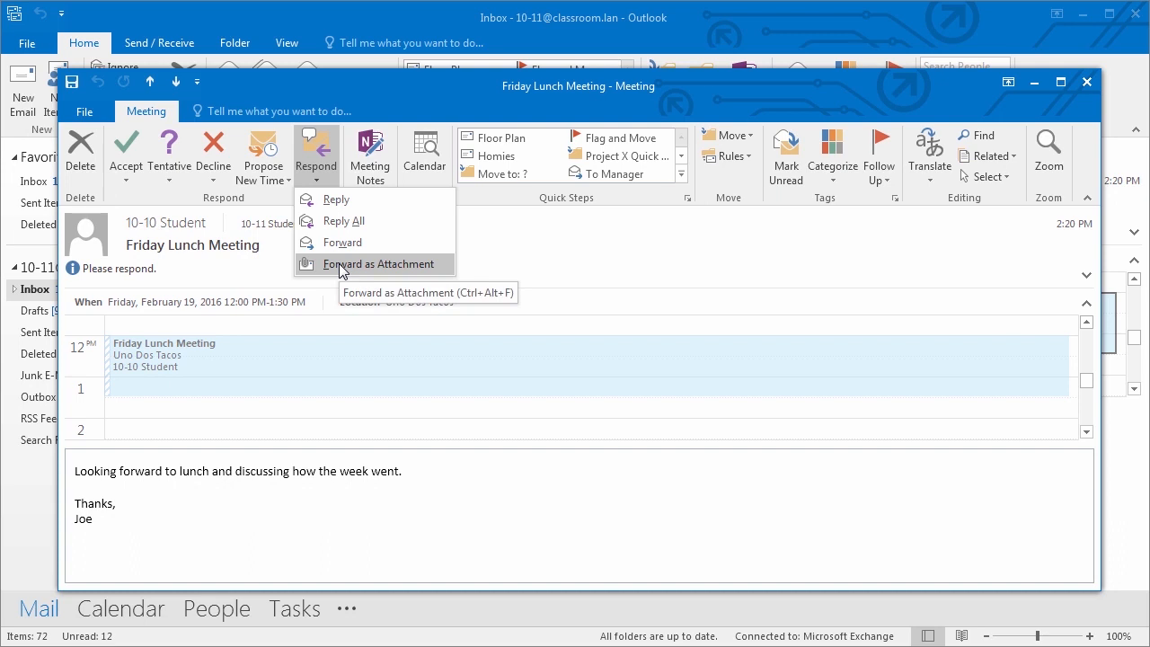
click(690, 260)
click(132, 152)
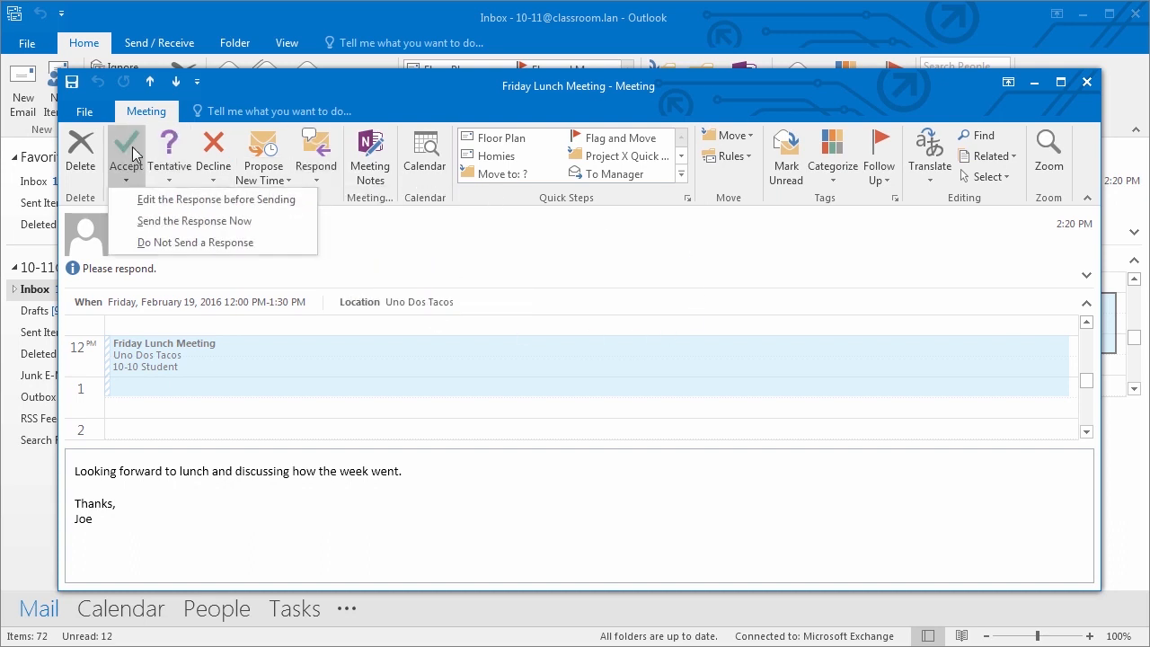
click(199, 223)
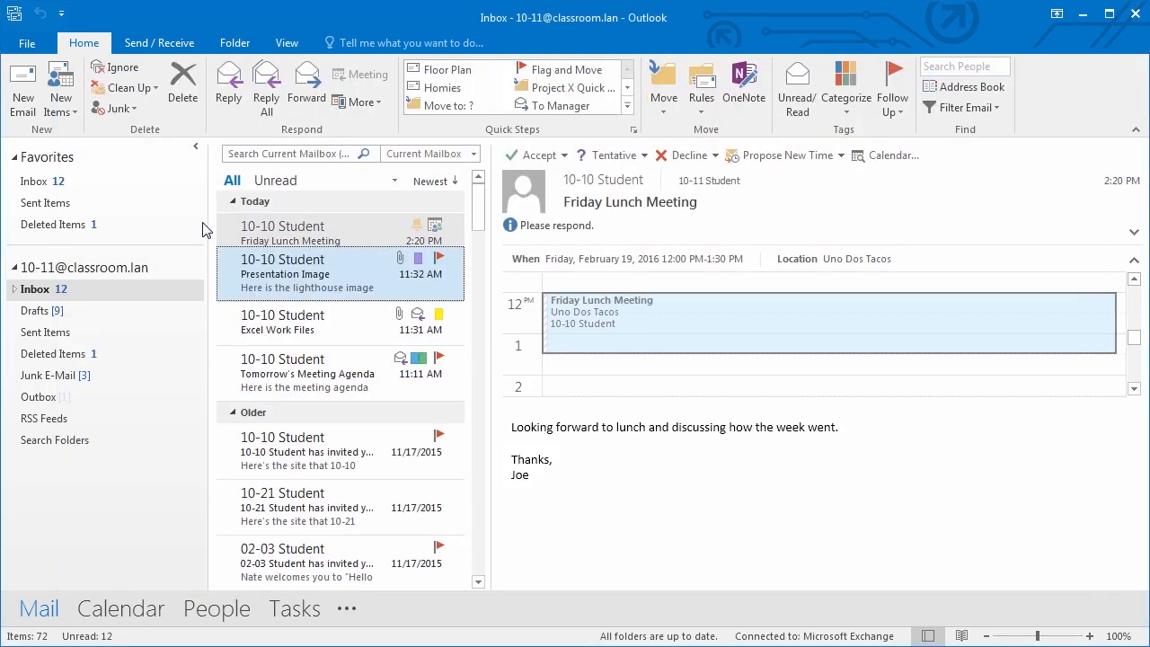
click(146, 609)
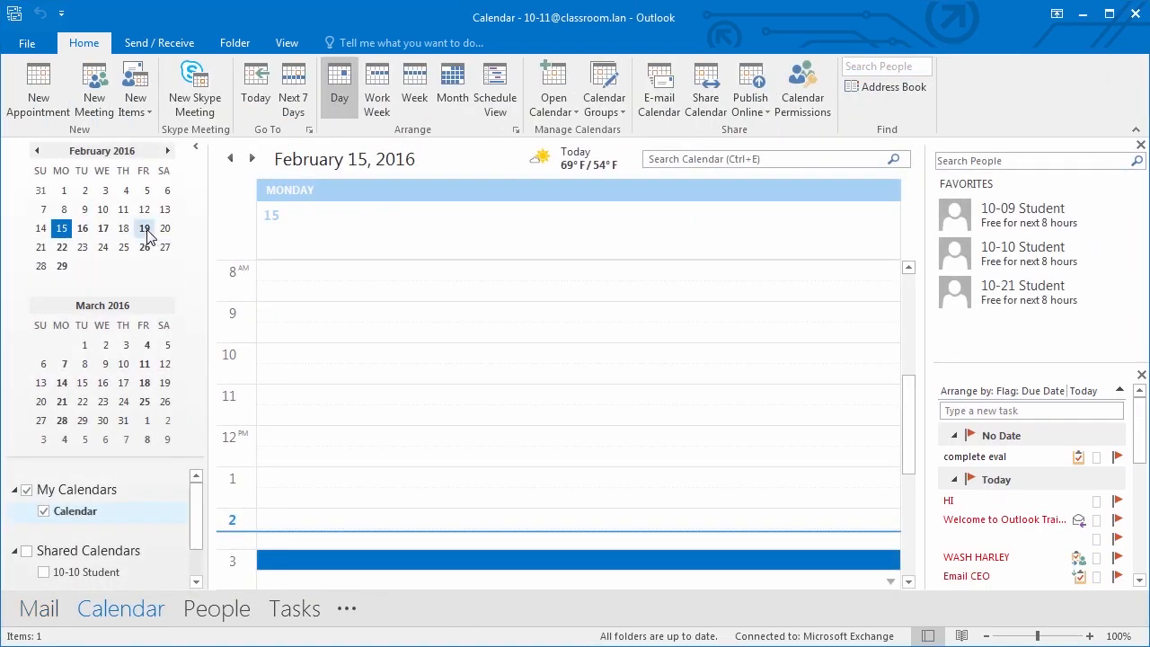
click(144, 230)
mouse_move(333, 449)
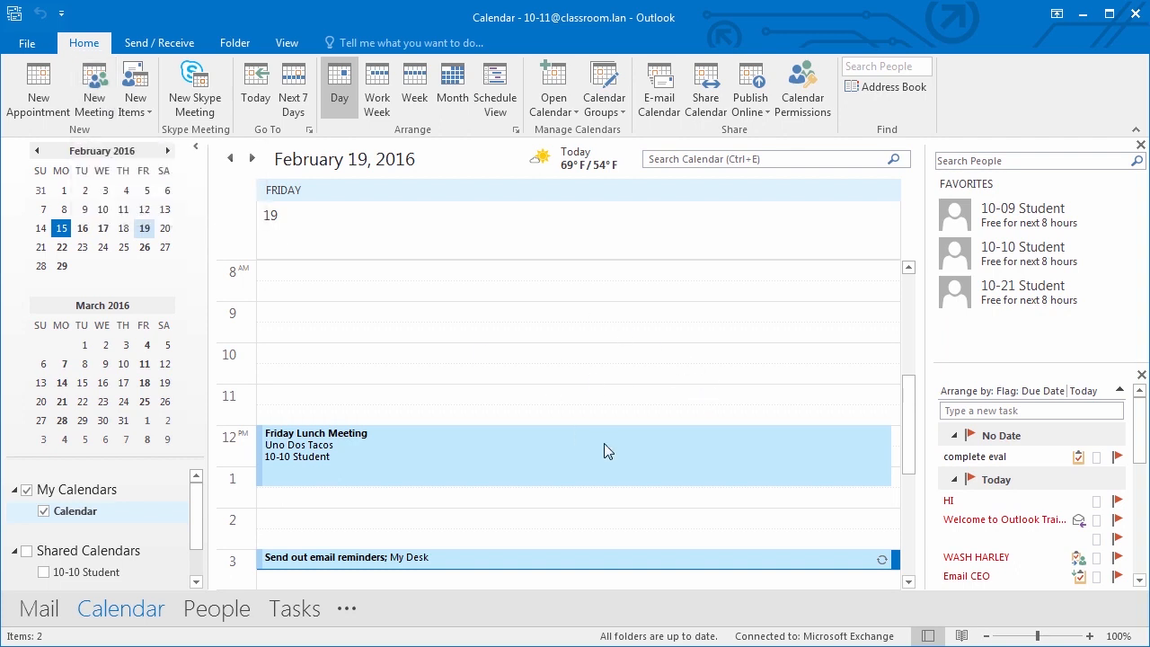
mouse_move(619, 433)
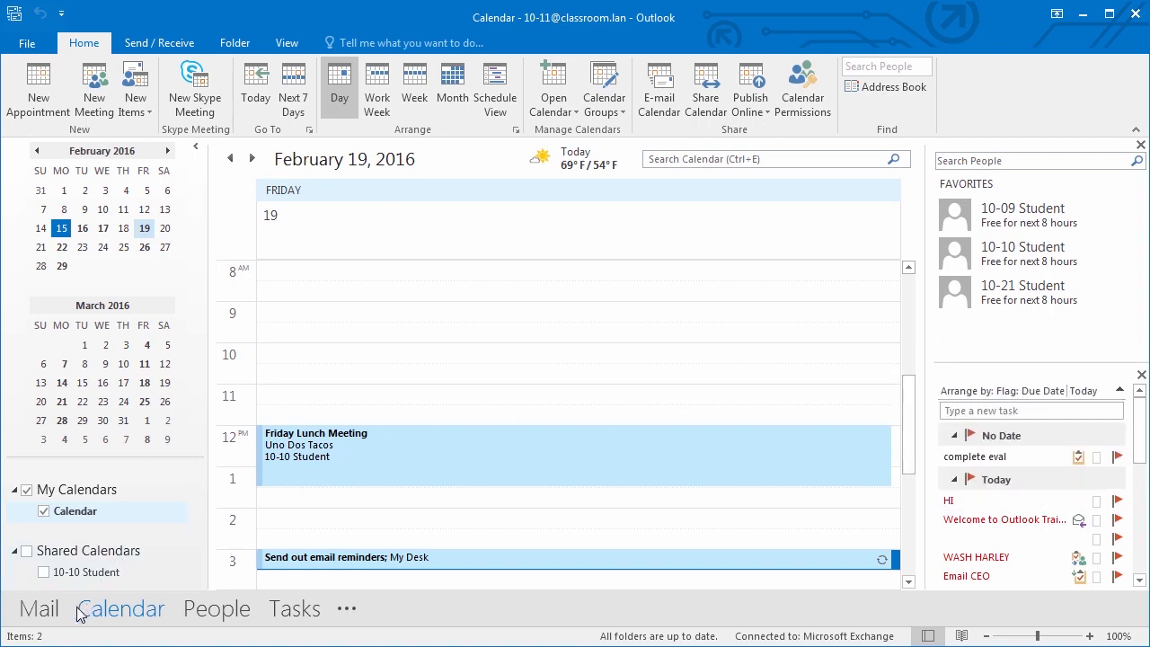
click(43, 613)
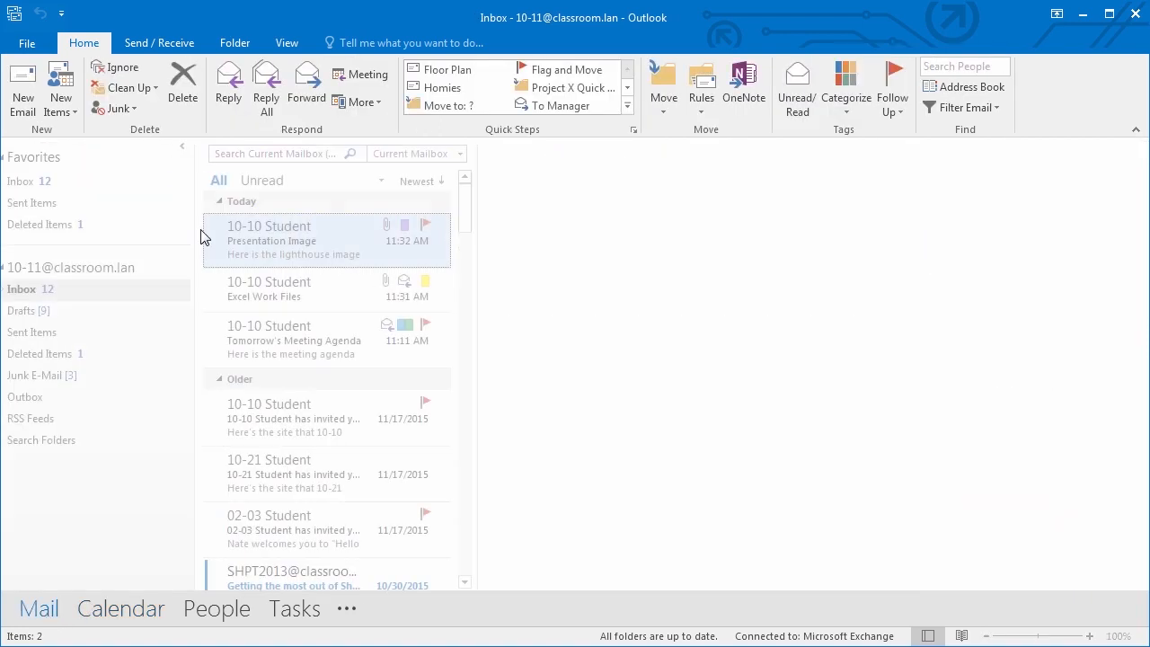
- Create a meeting request from the Tomorrow's Meeting Agenda message
click(316, 344)
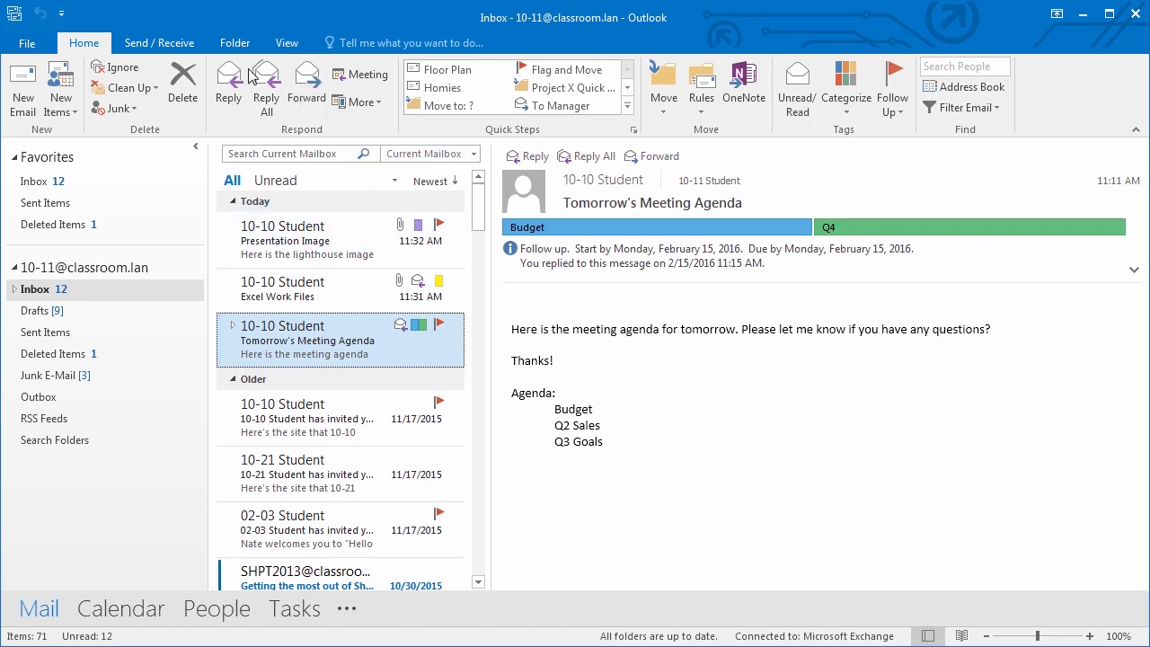
click(369, 76)
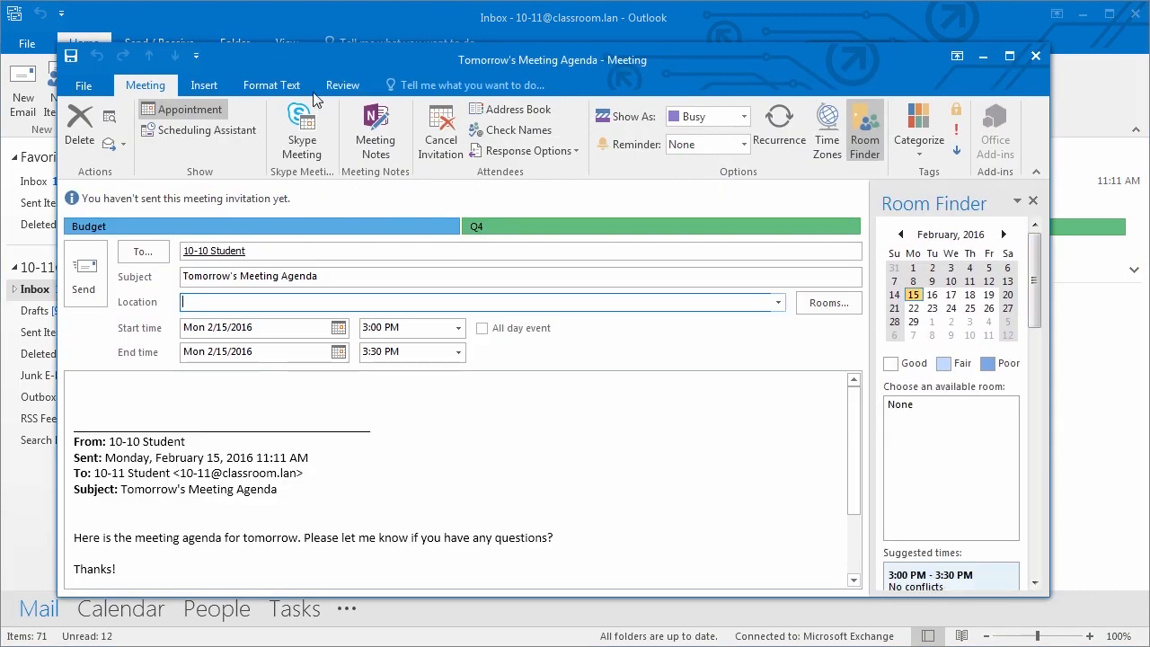
scroll(604, 532, down, 2)
scroll(601, 529, up, 2)
click(220, 252)
mouse_move(221, 259)
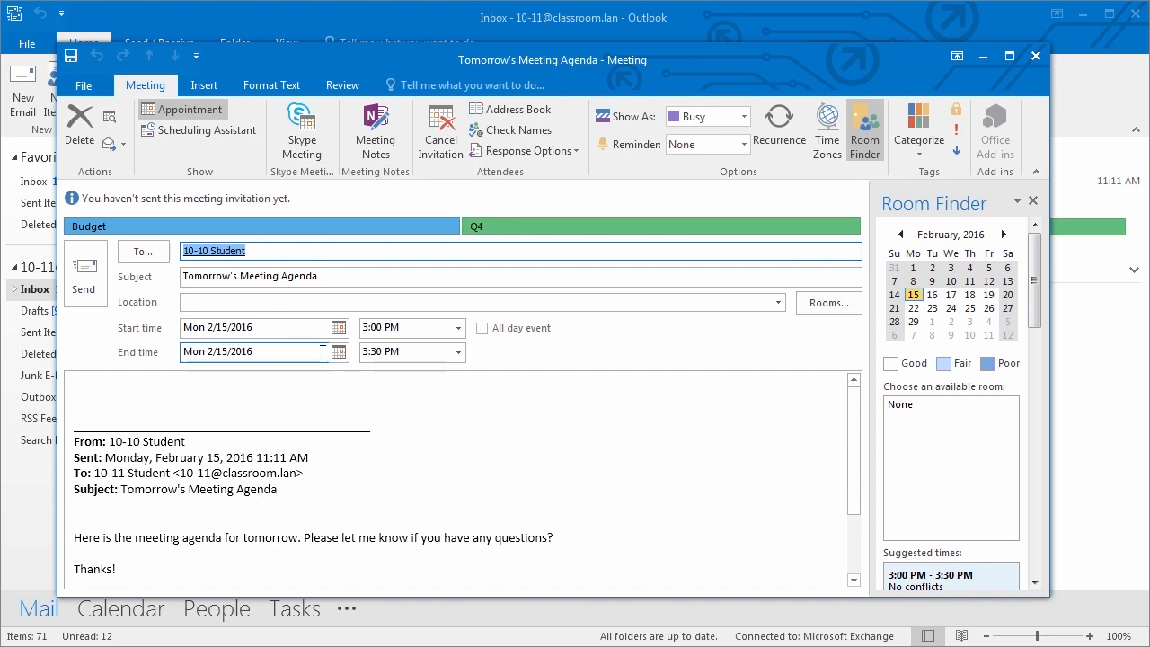
- Move the meeting to Tuesday 2/16/2016, 5:00–5:30 PM, and send it without a location
click(458, 328)
click(325, 328)
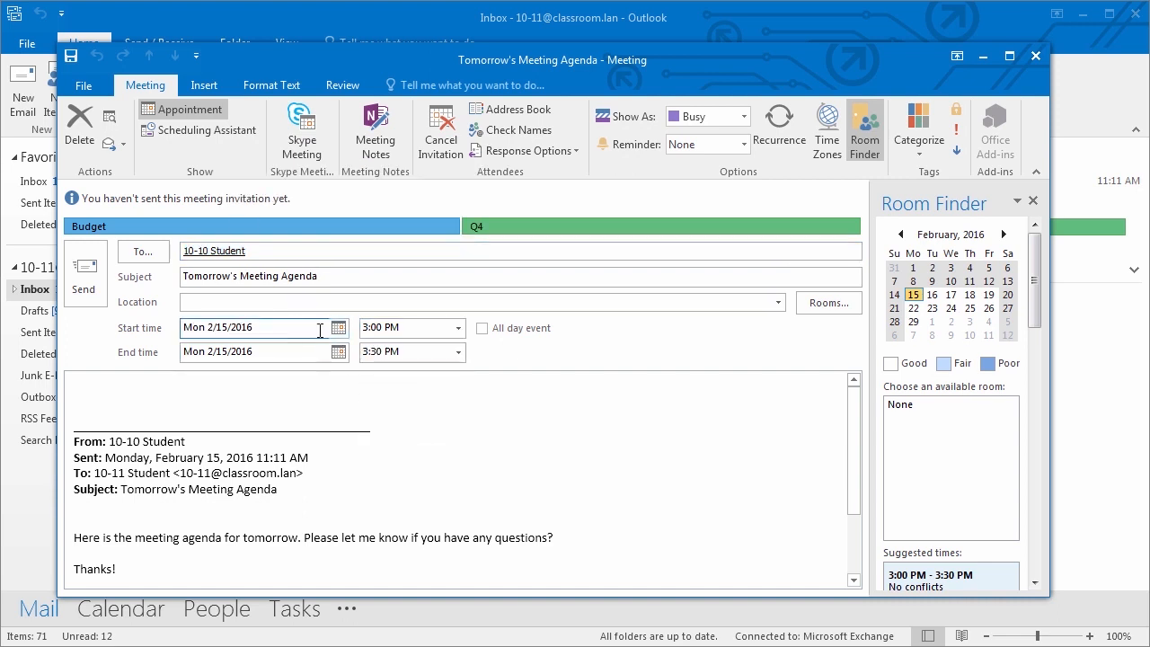
click(334, 328)
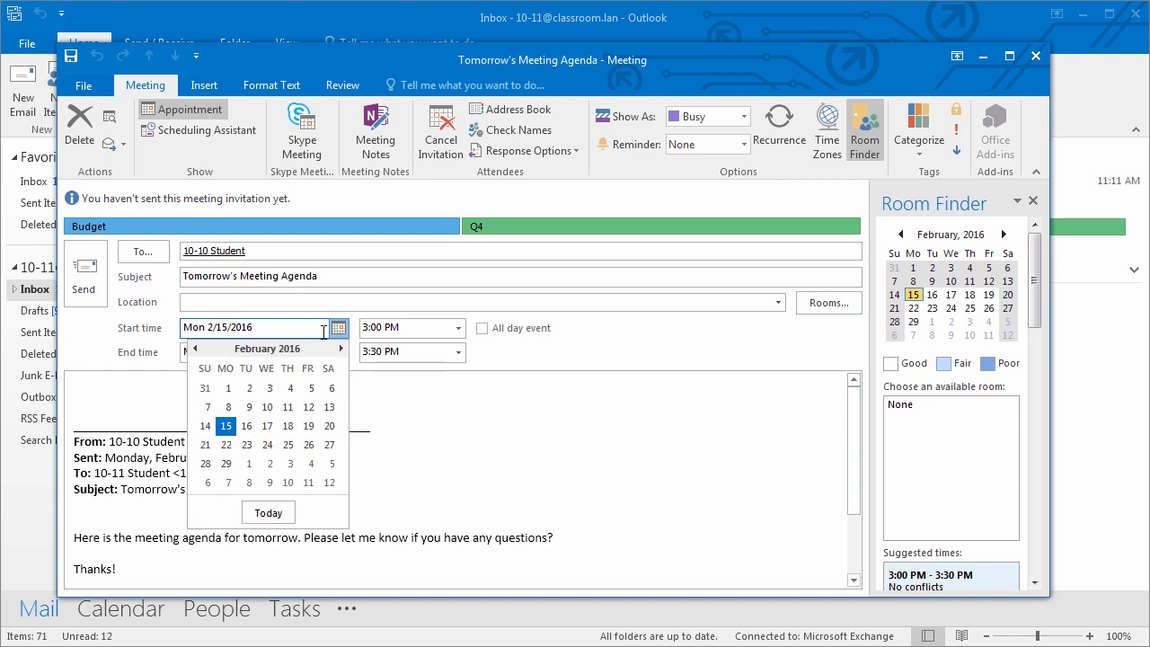
click(246, 428)
click(458, 364)
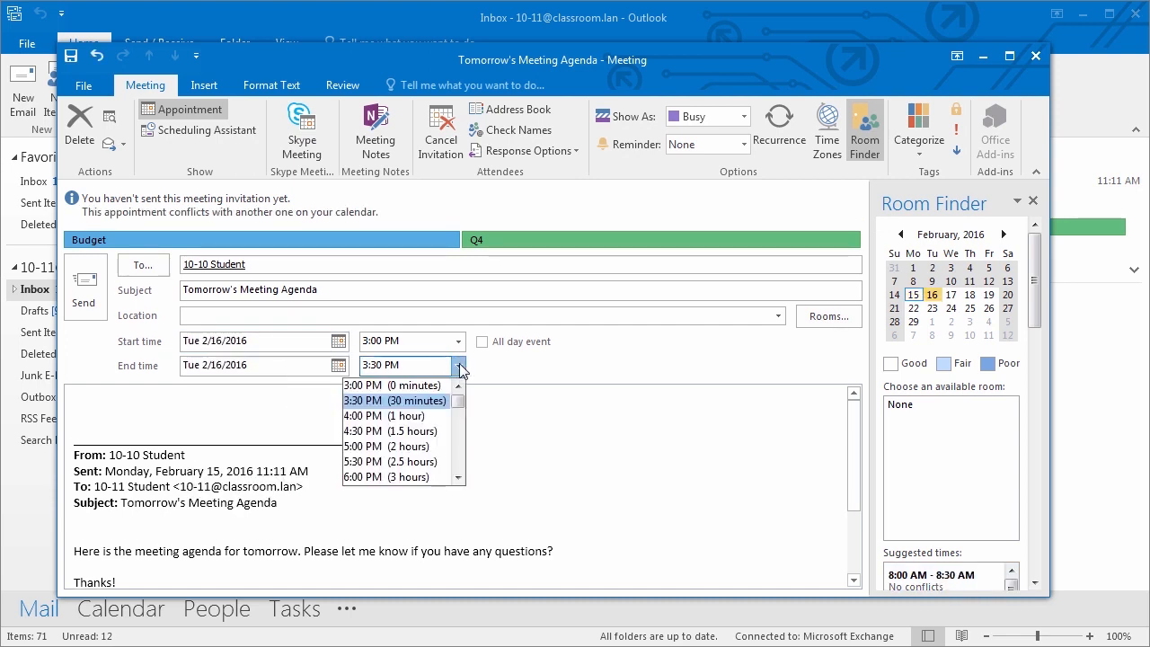
click(415, 446)
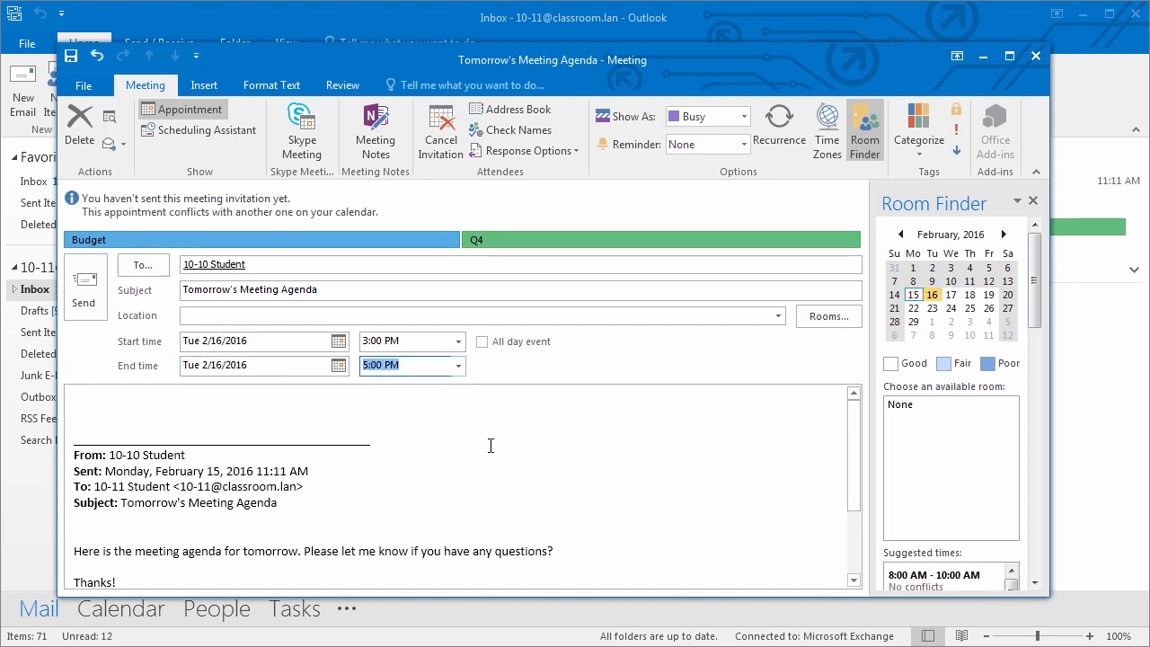
click(458, 344)
click(460, 352)
scroll(457, 377, up, 2)
click(404, 390)
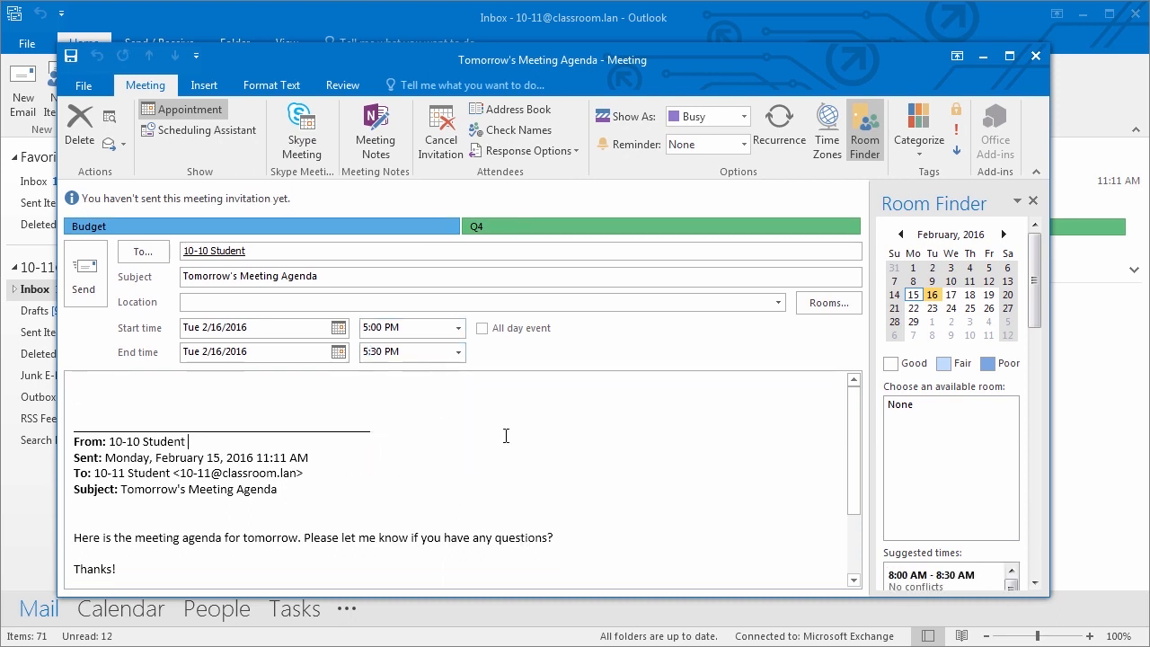
click(90, 280)
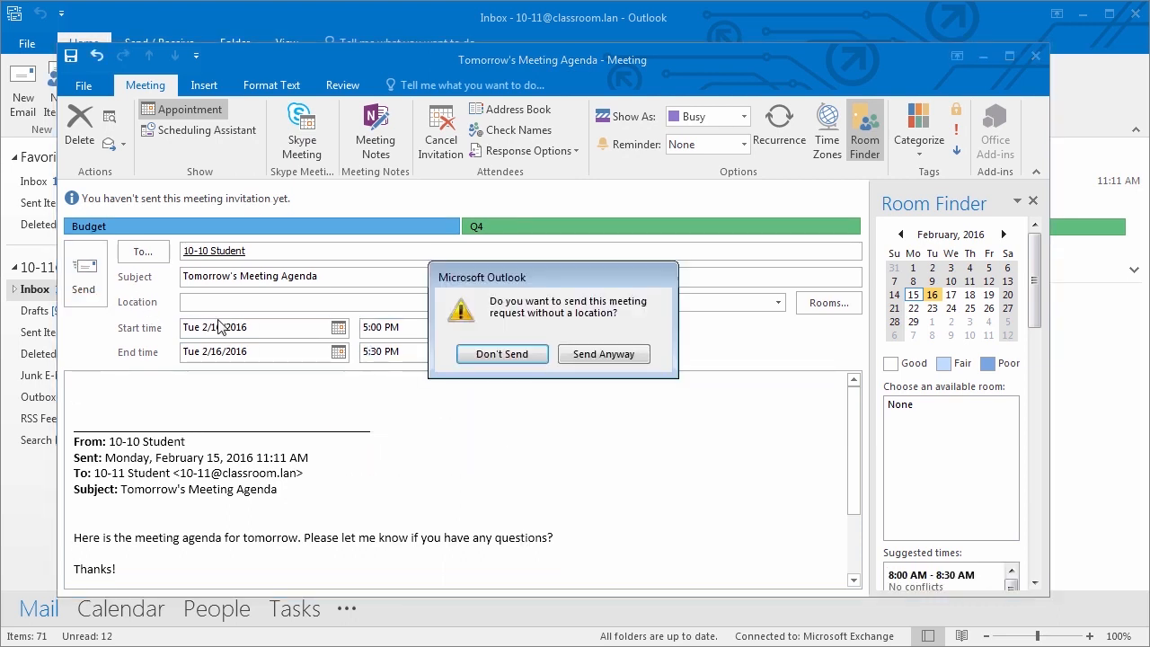
click(585, 359)
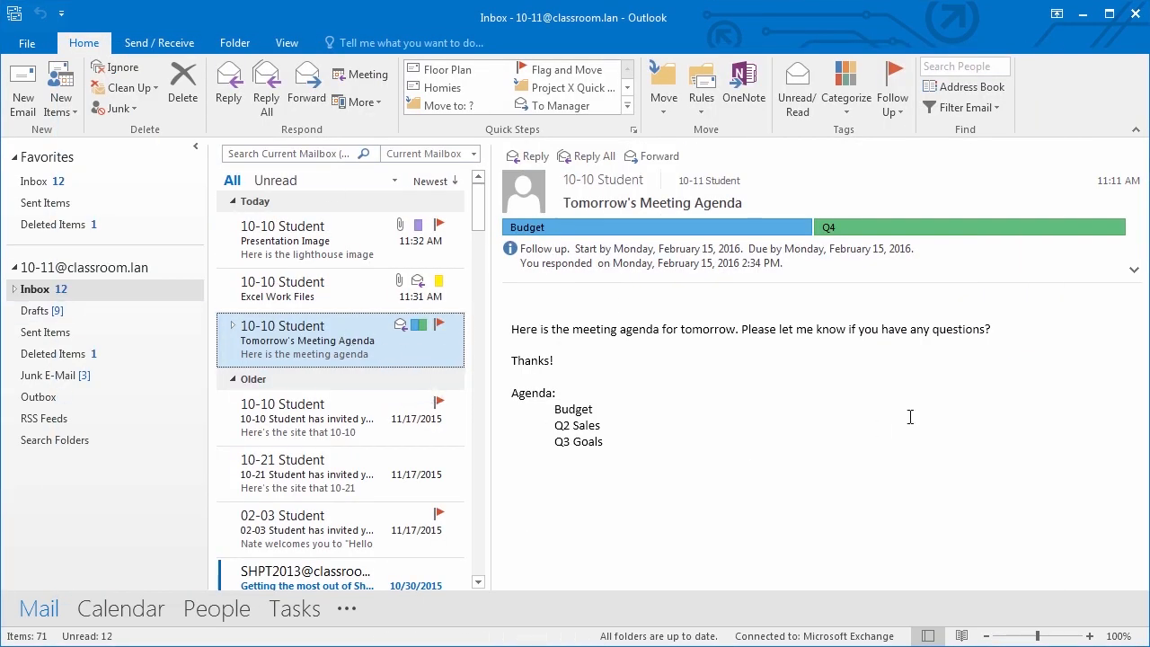
- Select all the text in the Tomorrow's Meeting Agenda message body, then leave the Inbox
click(640, 453)
key(ctrl+a)
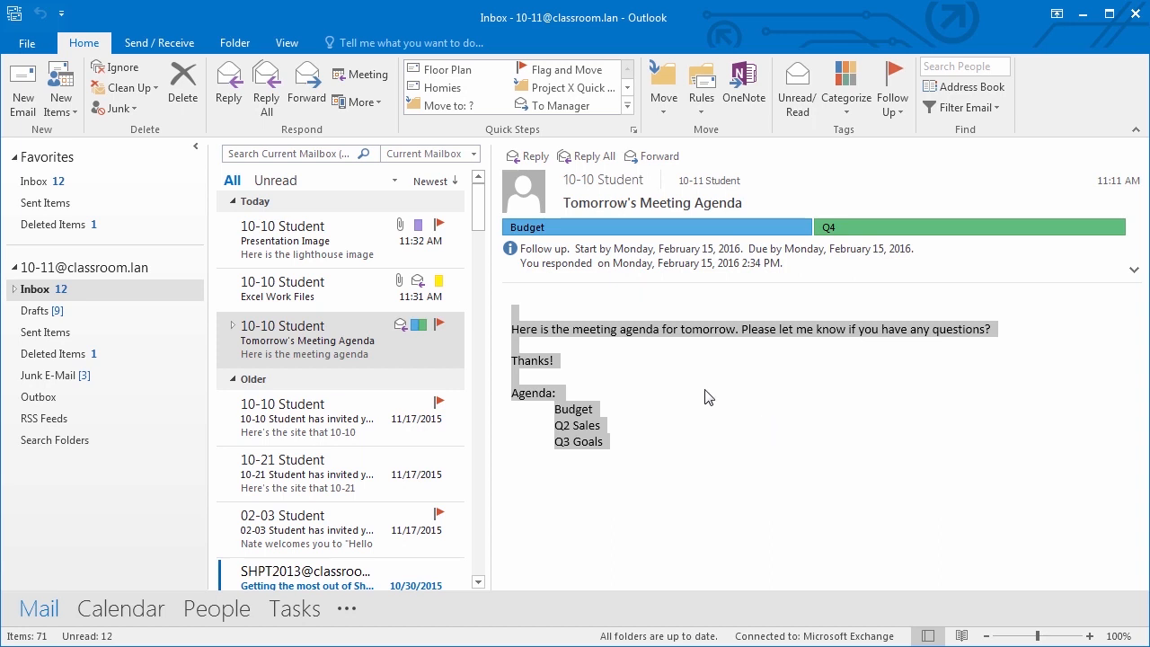
click(351, 79)
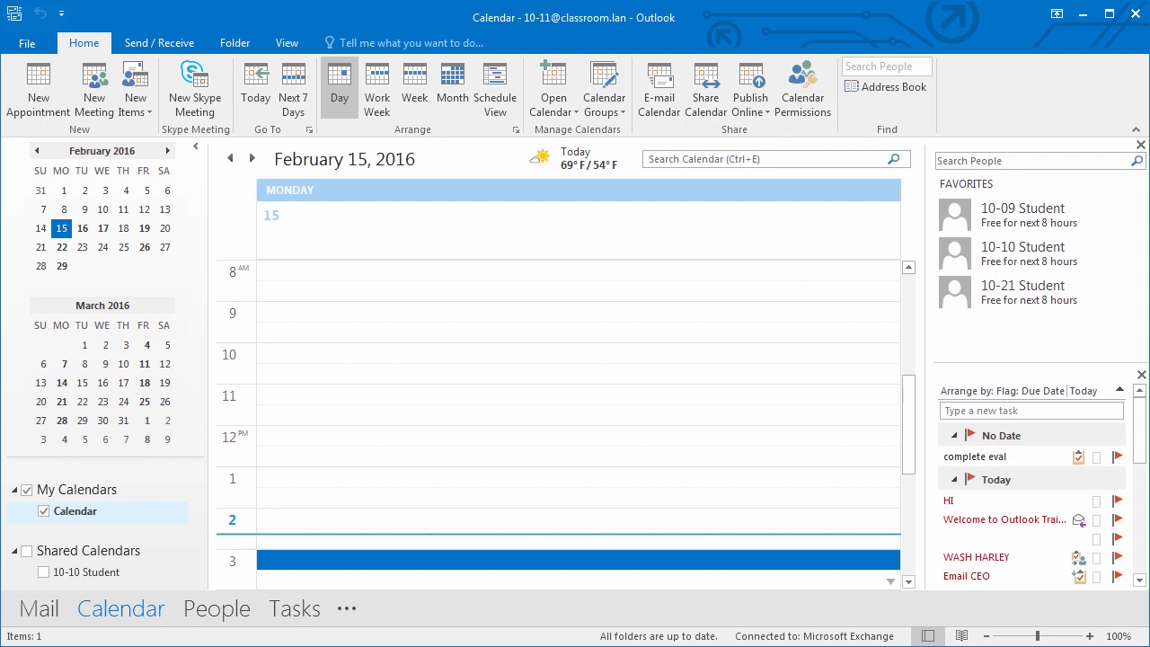
- Try yellow, teal and orange calendar colours from the View tab's Color list, finishing on green
mouse_move(1024, 209)
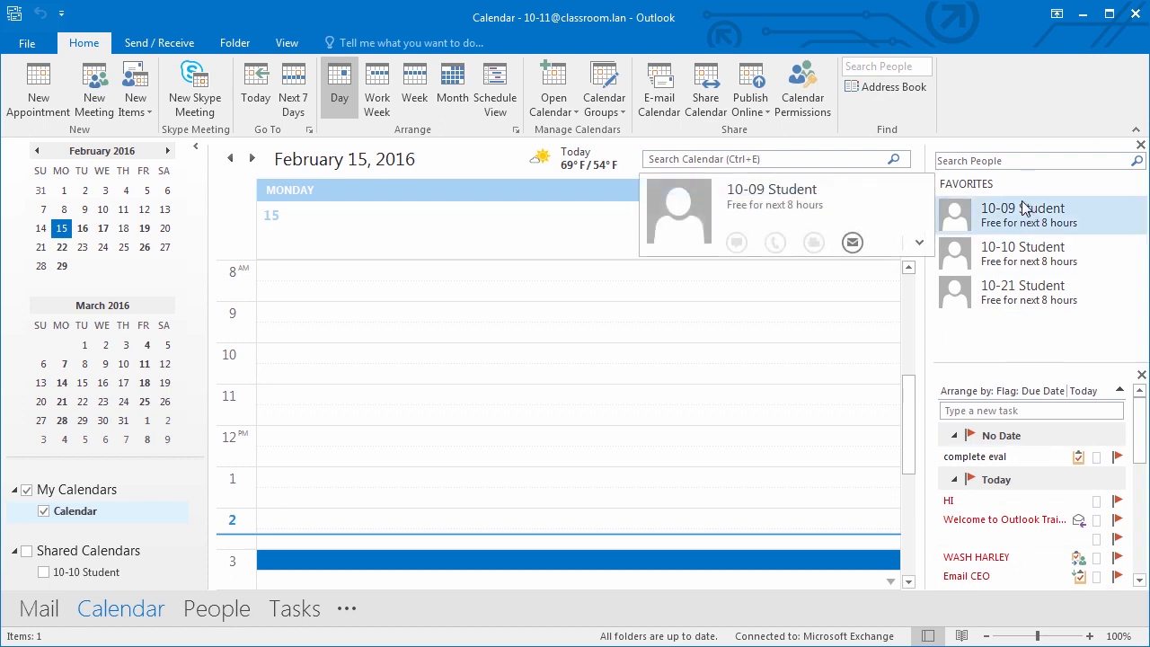
mouse_move(608, 171)
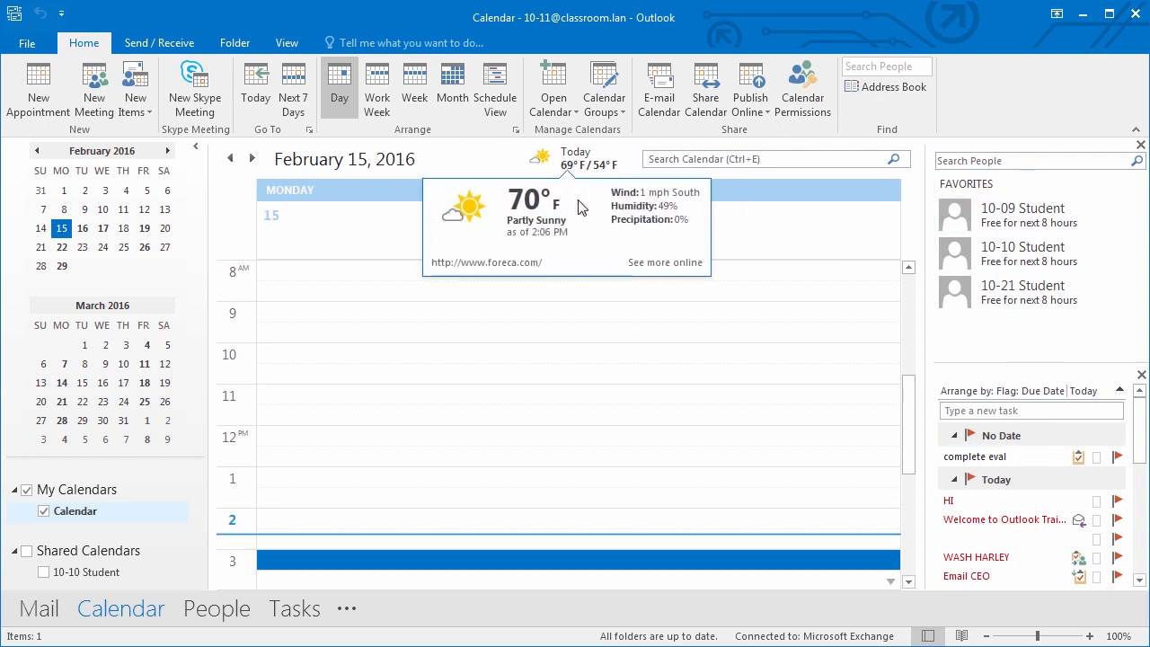
click(276, 47)
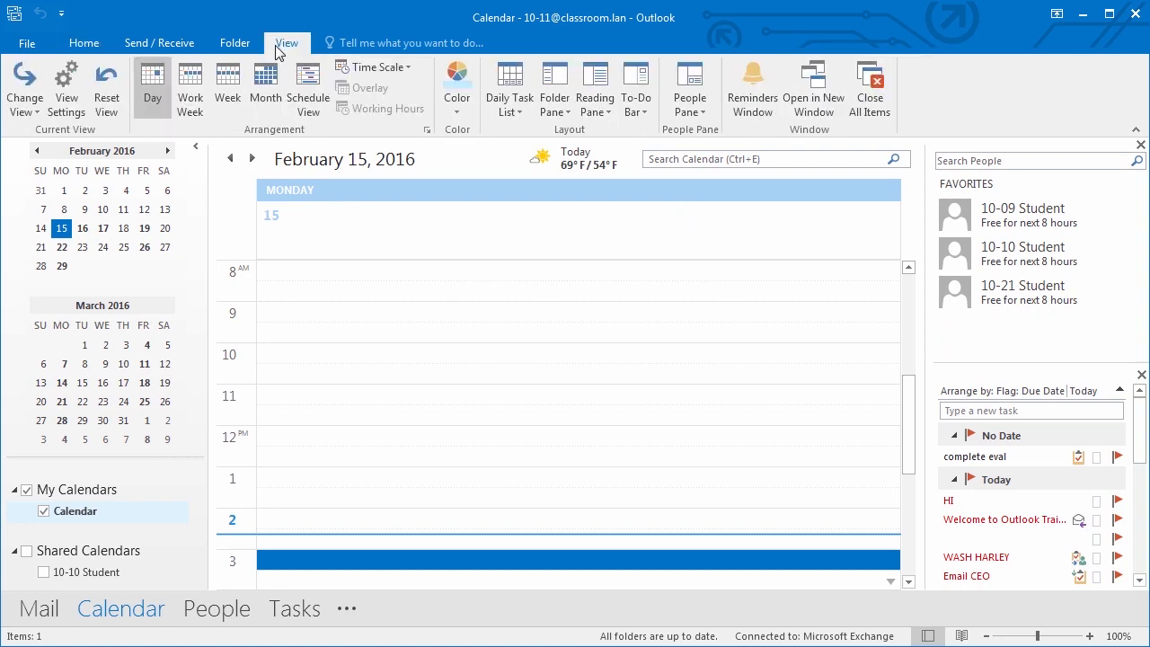
click(455, 106)
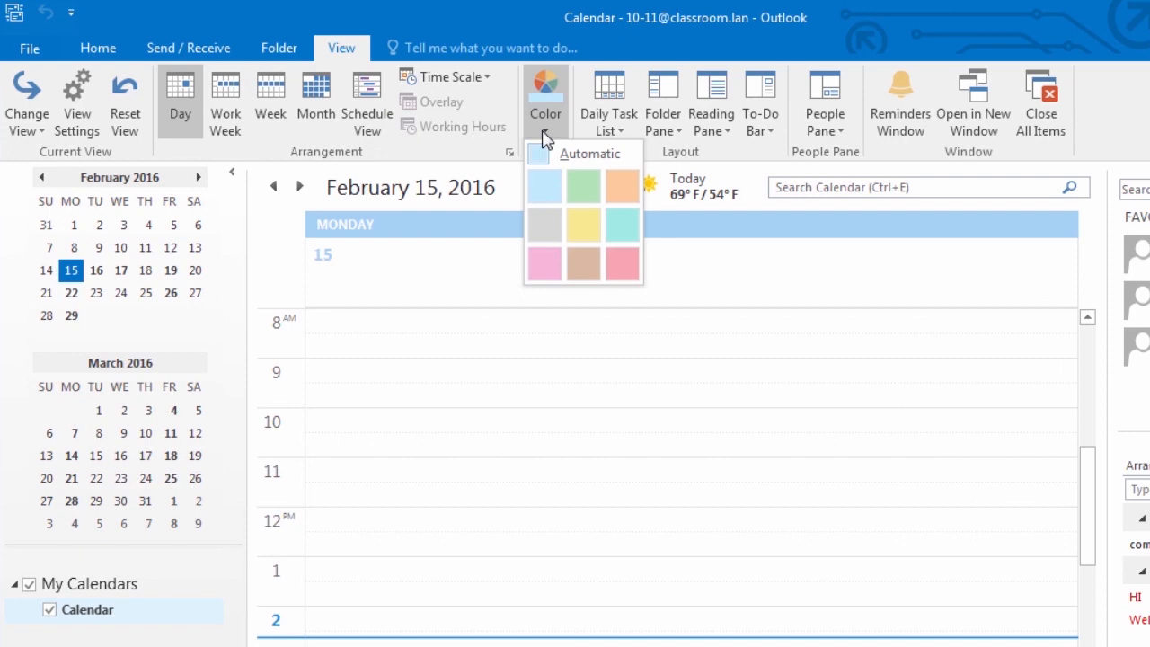
click(582, 227)
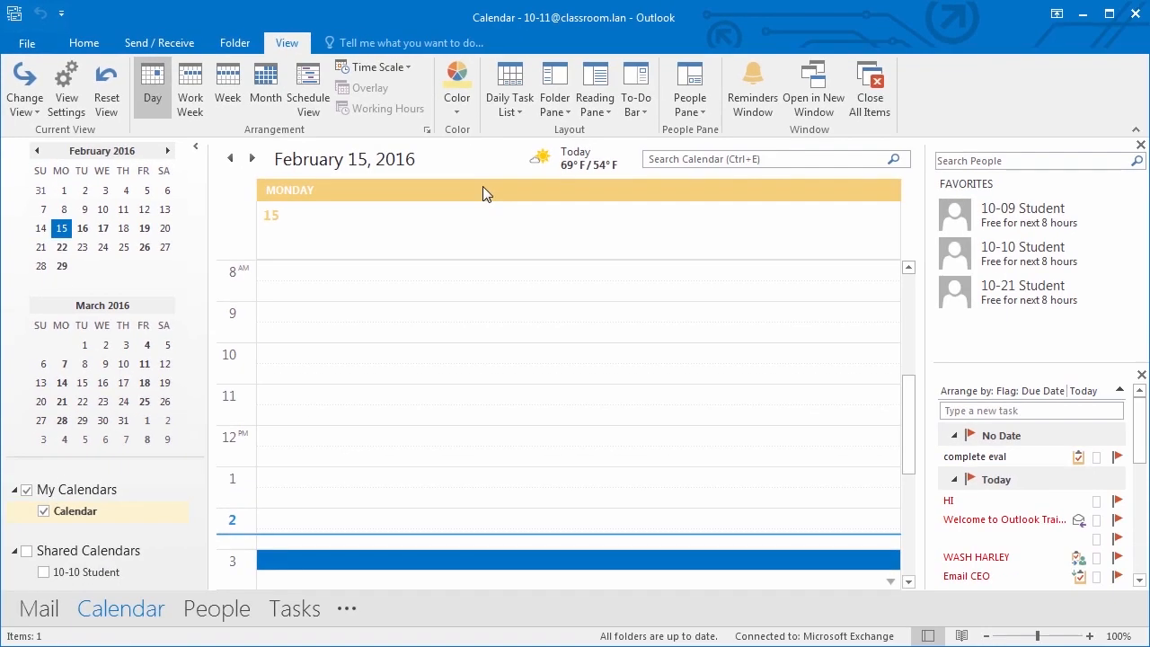
click(459, 106)
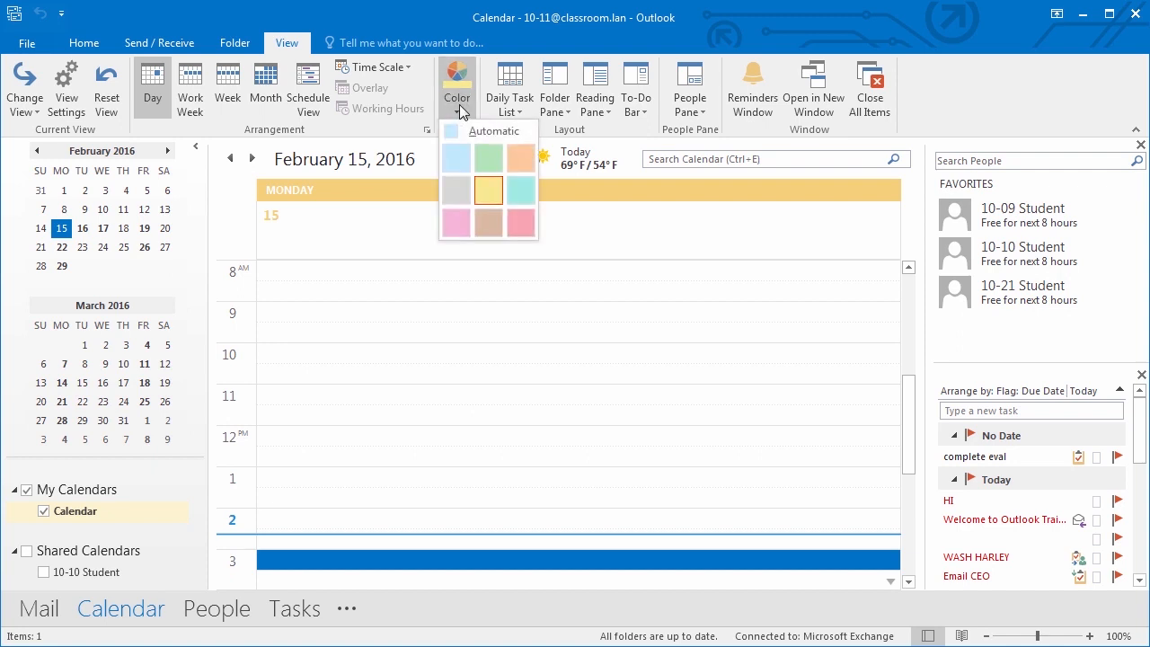
click(520, 193)
click(459, 104)
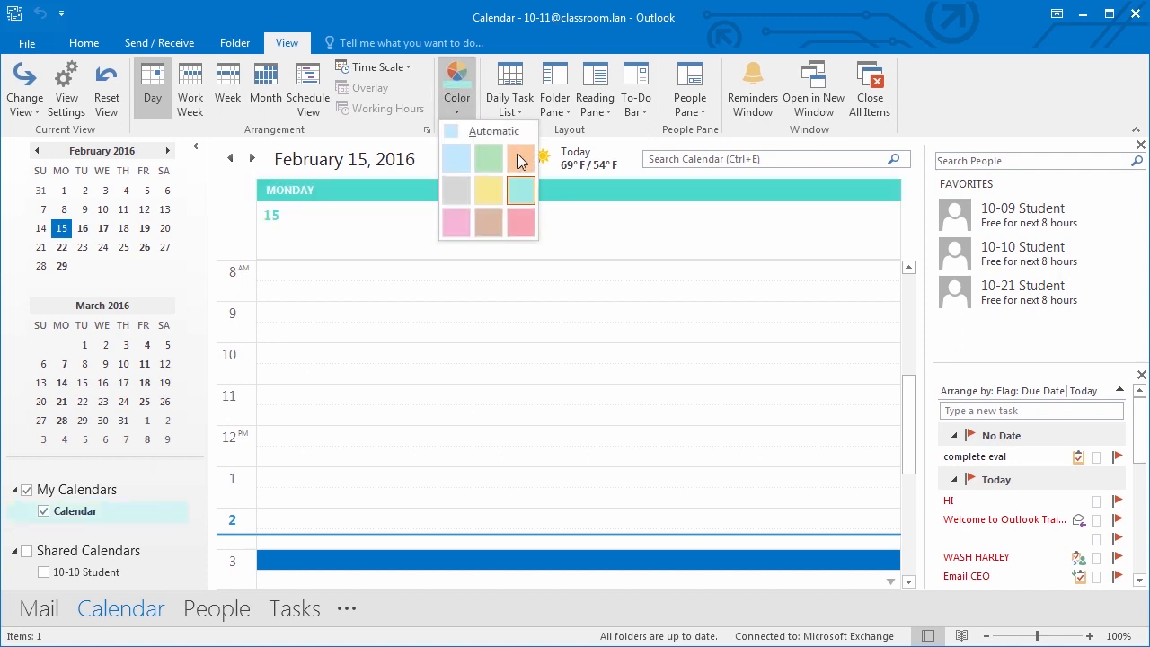
click(510, 160)
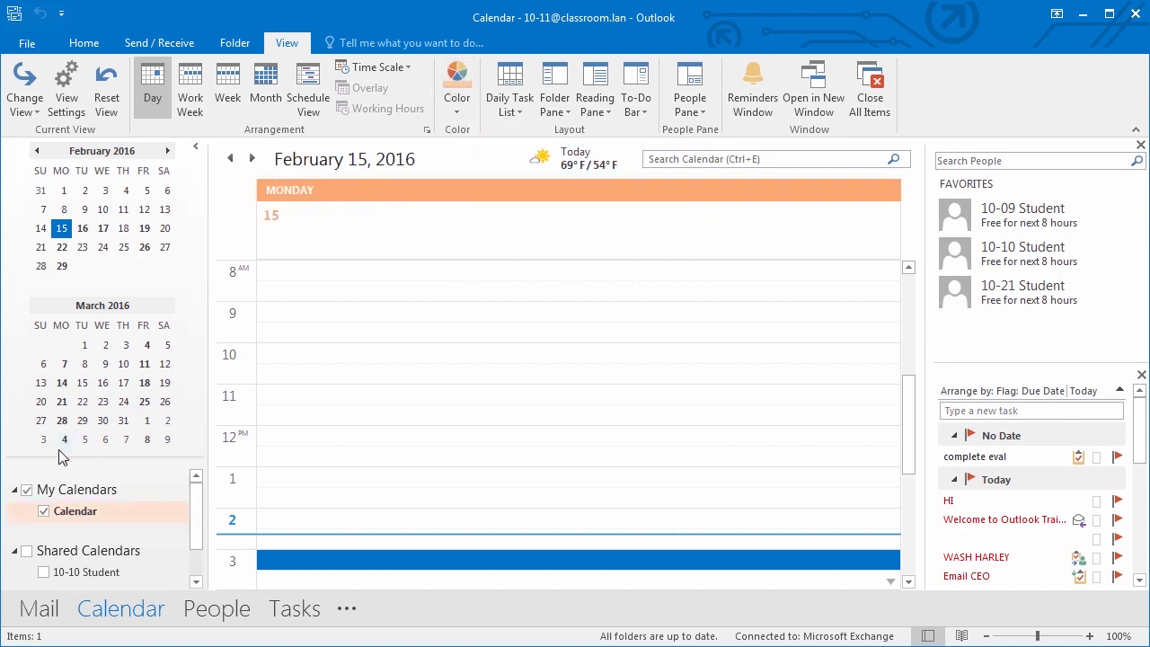
click(464, 109)
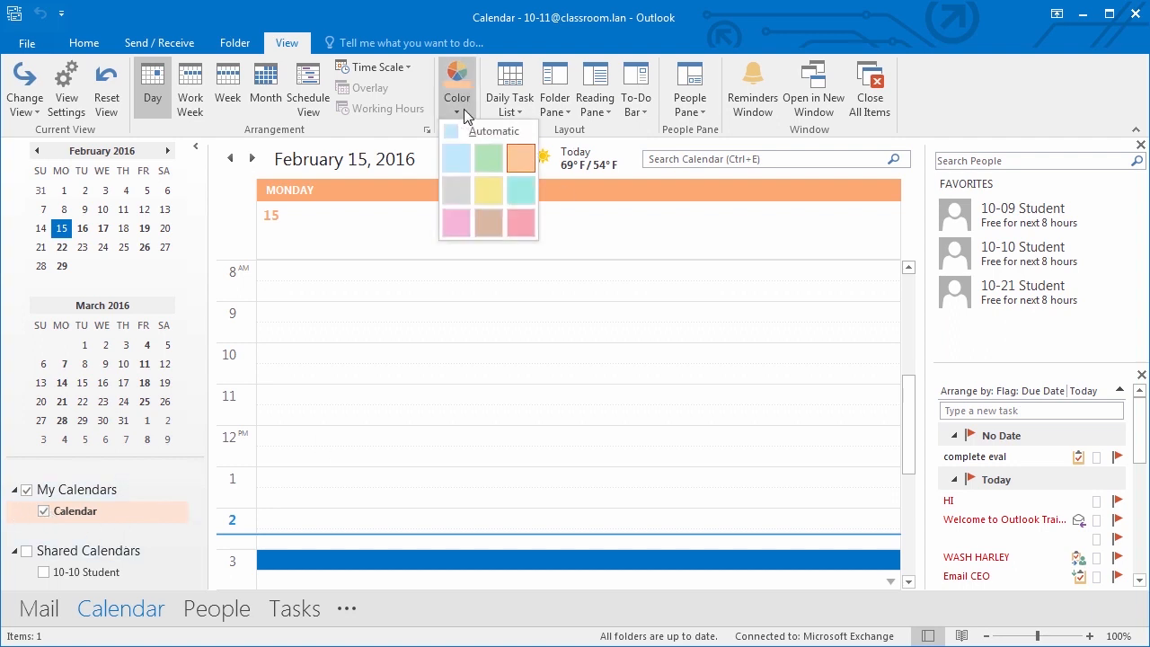
click(487, 160)
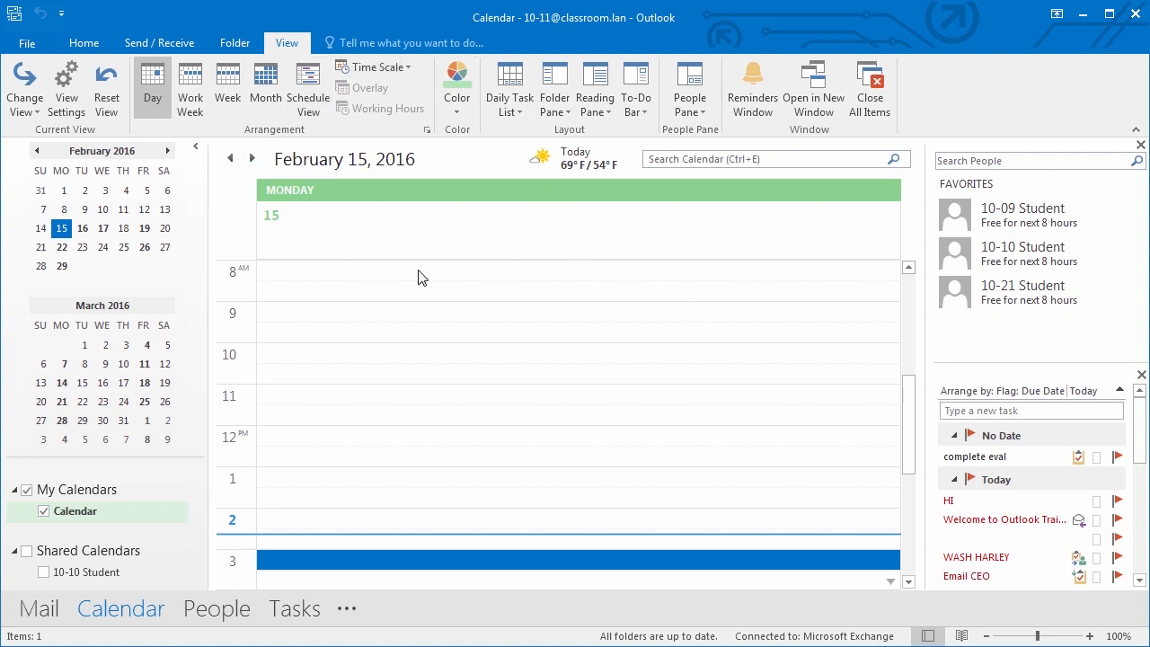
click(72, 107)
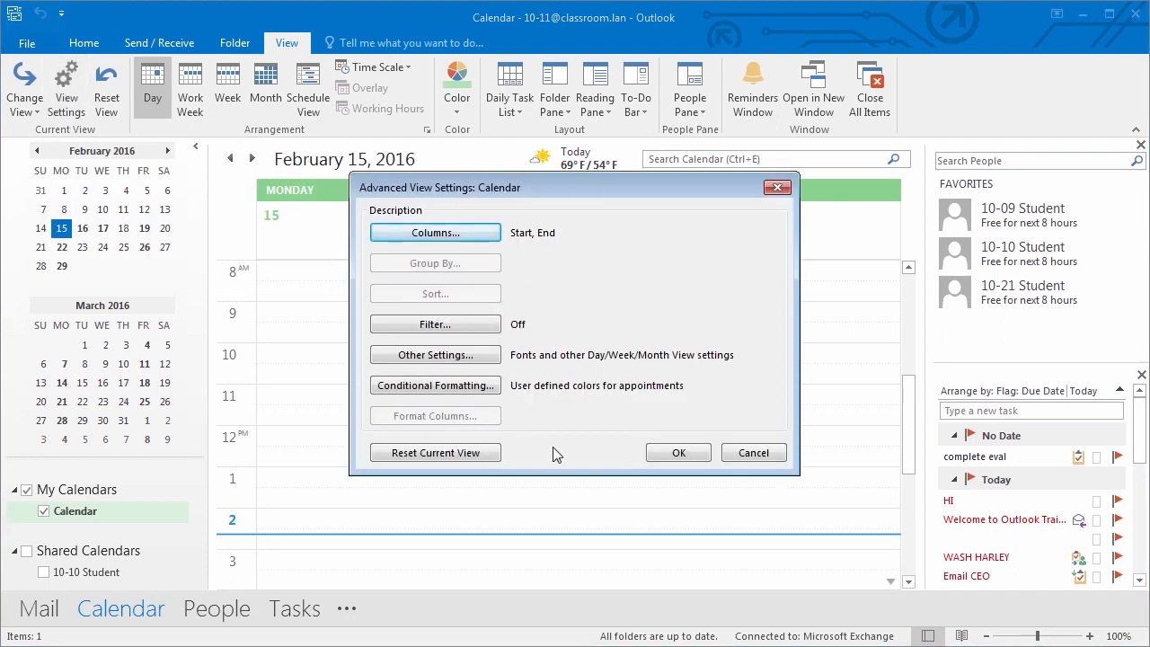
click(465, 387)
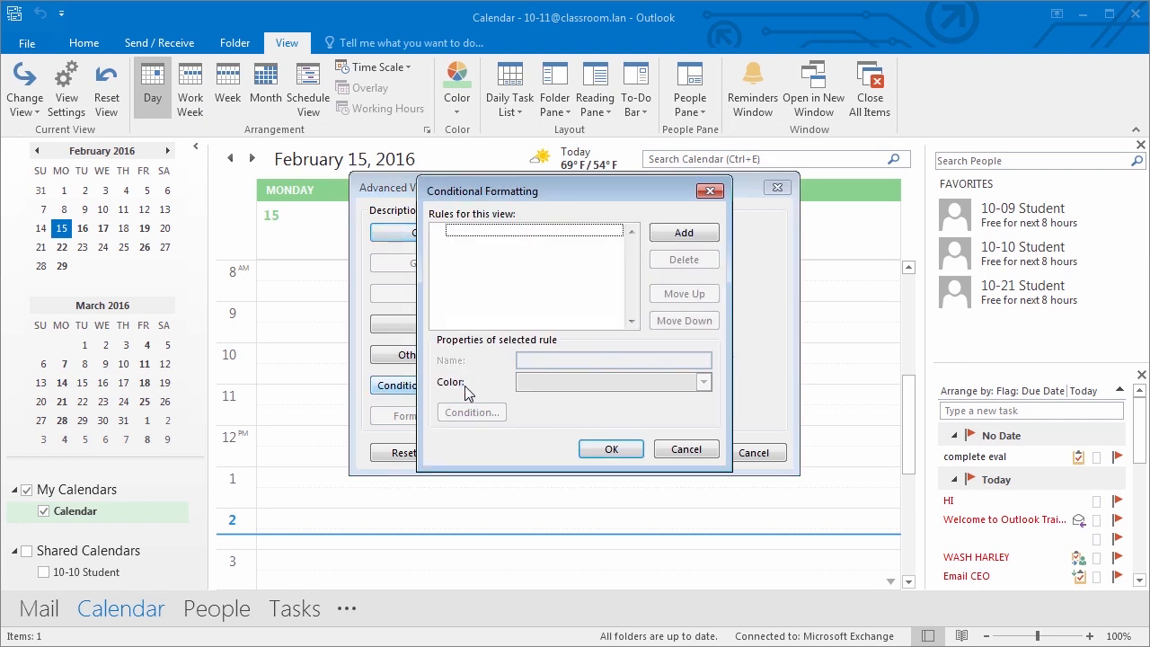
click(662, 233)
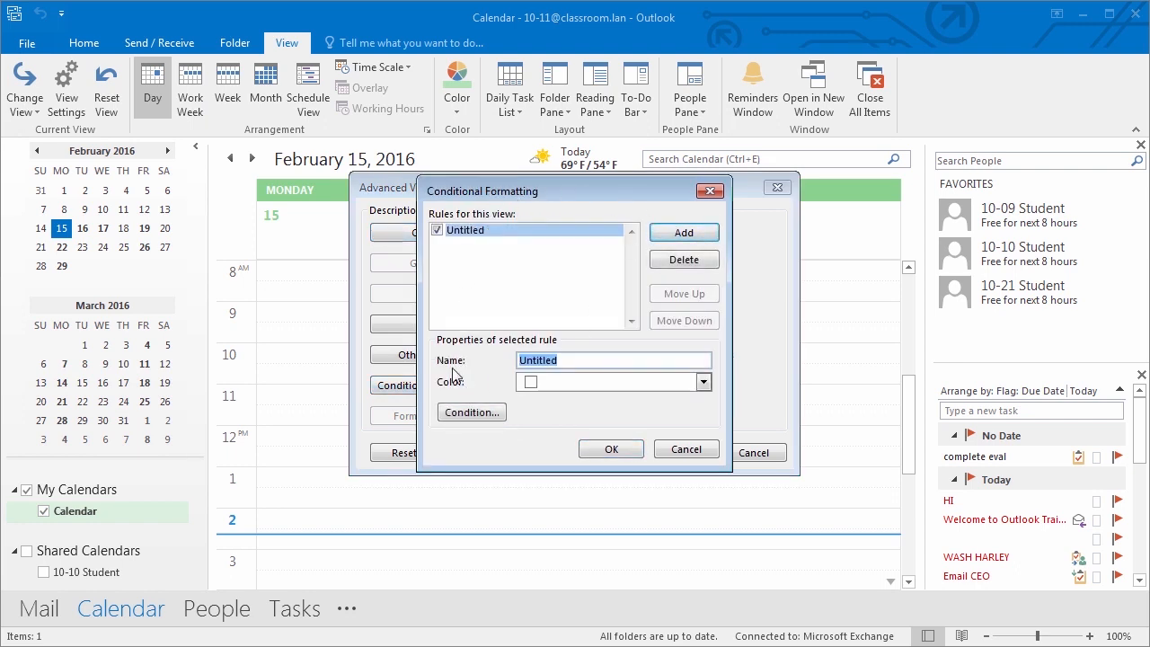
click(707, 190)
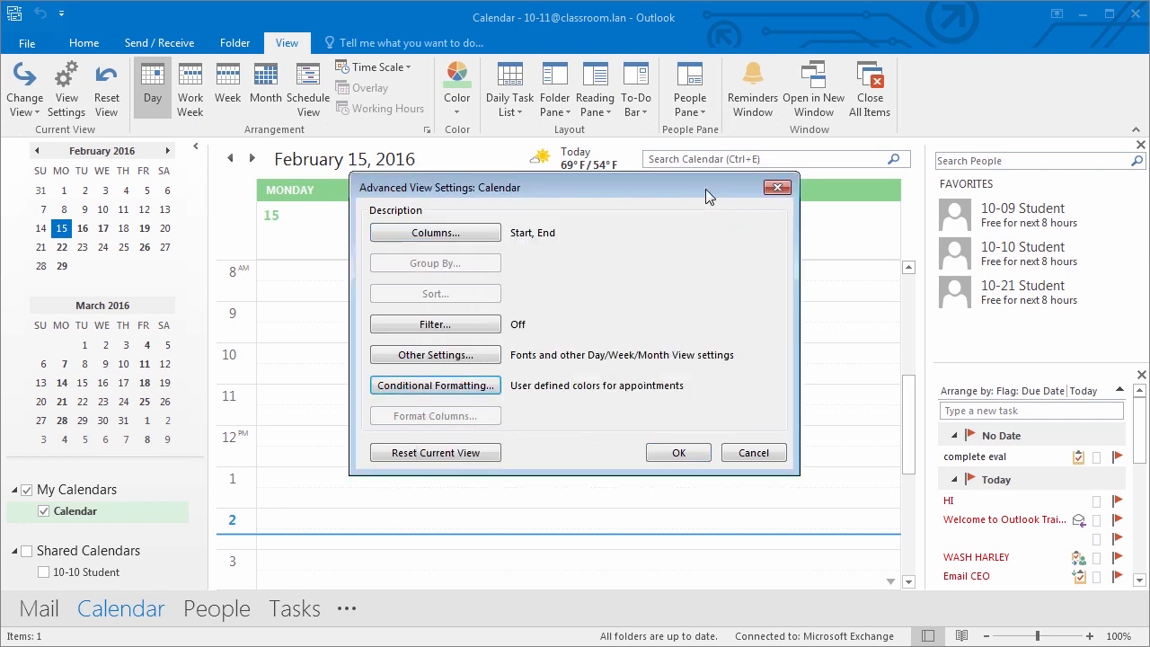
click(679, 453)
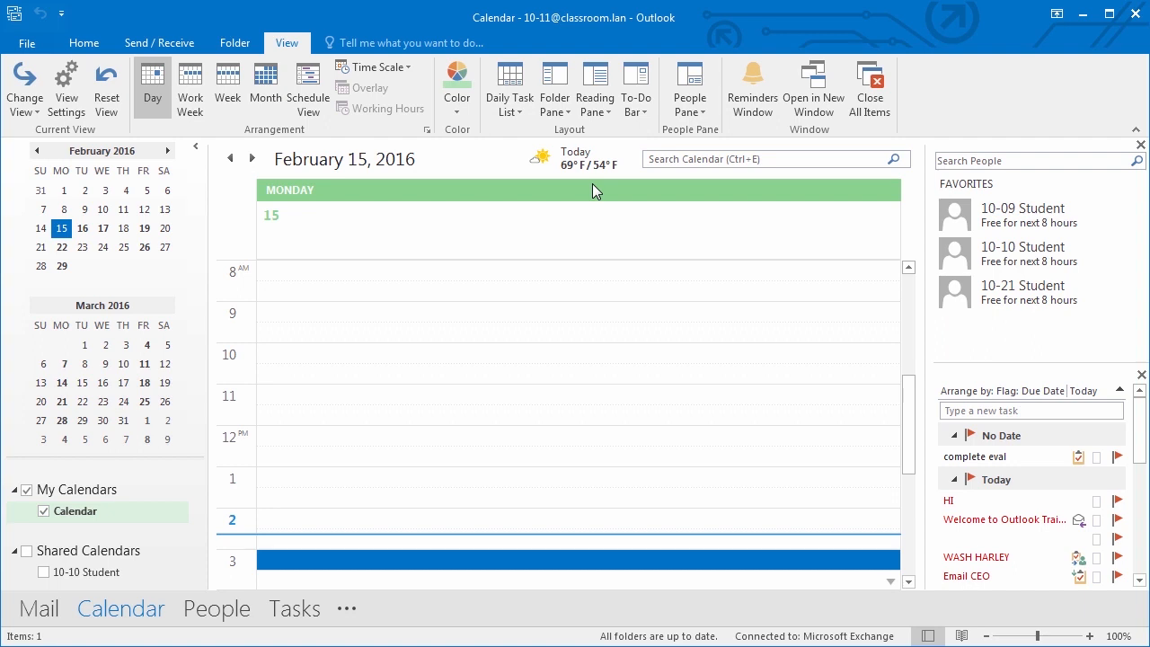
- Open Outlook Options at the Calendar page, keeping the Monday–Friday work week after toggling Friday and Sunday
click(25, 45)
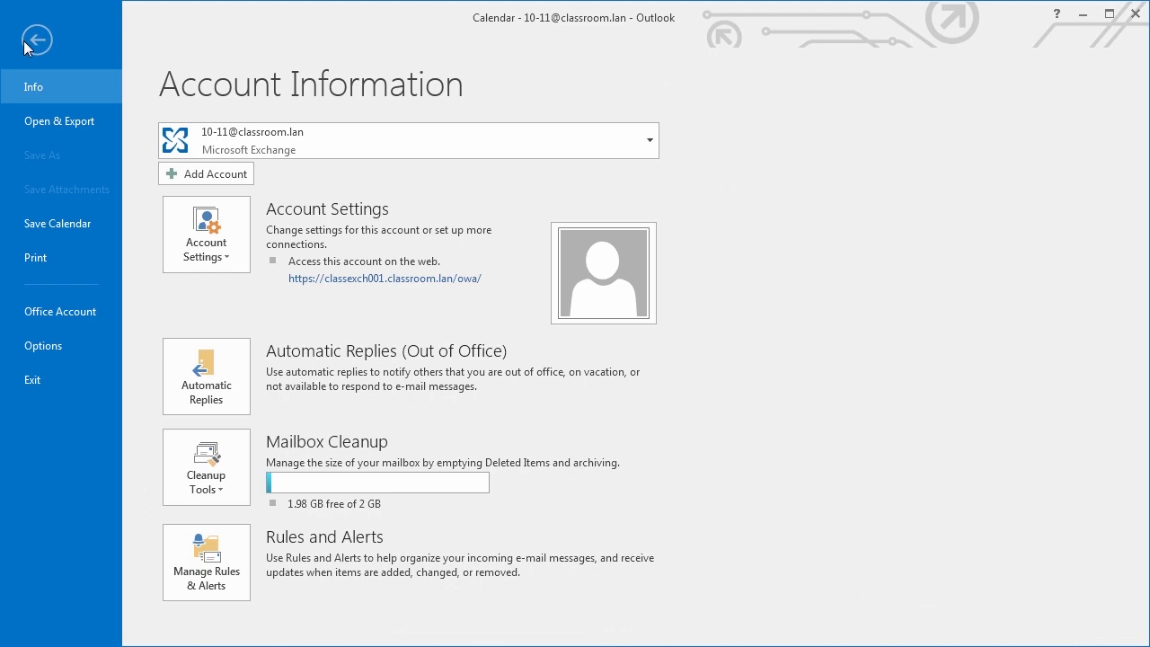
click(59, 347)
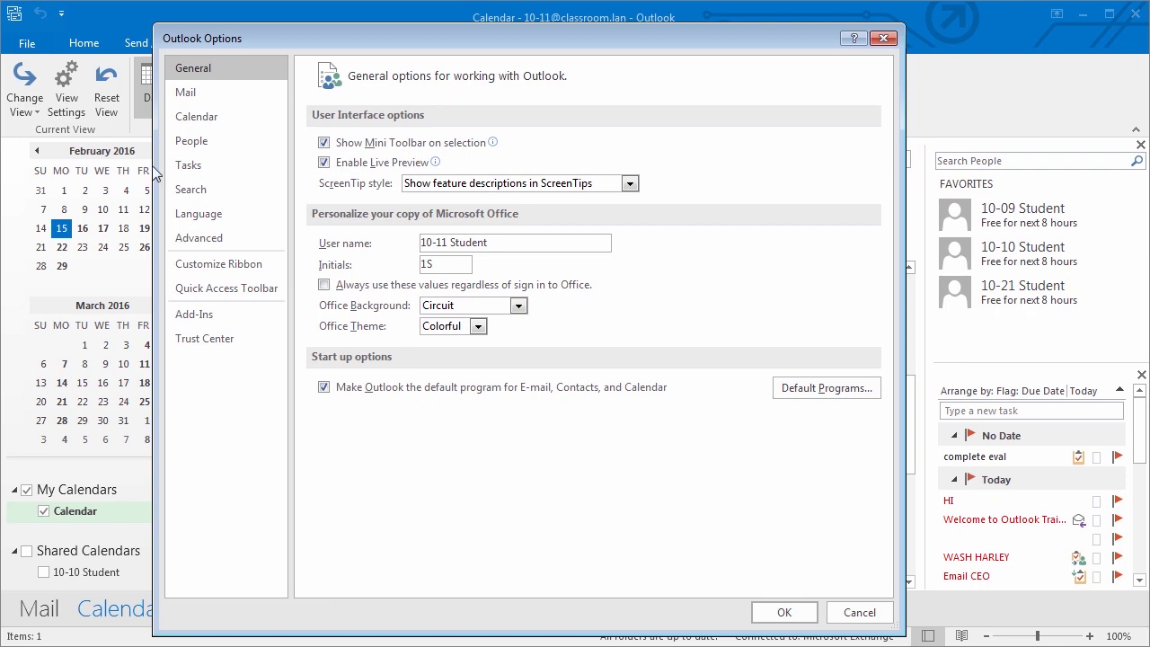
click(195, 121)
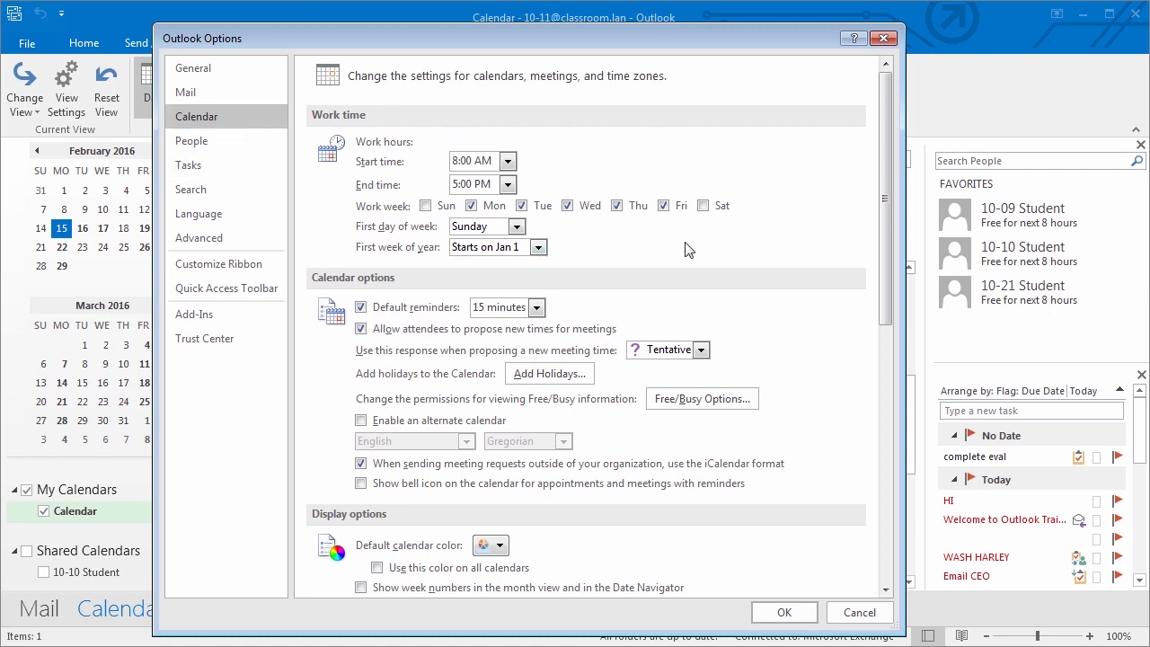
click(666, 208)
click(666, 207)
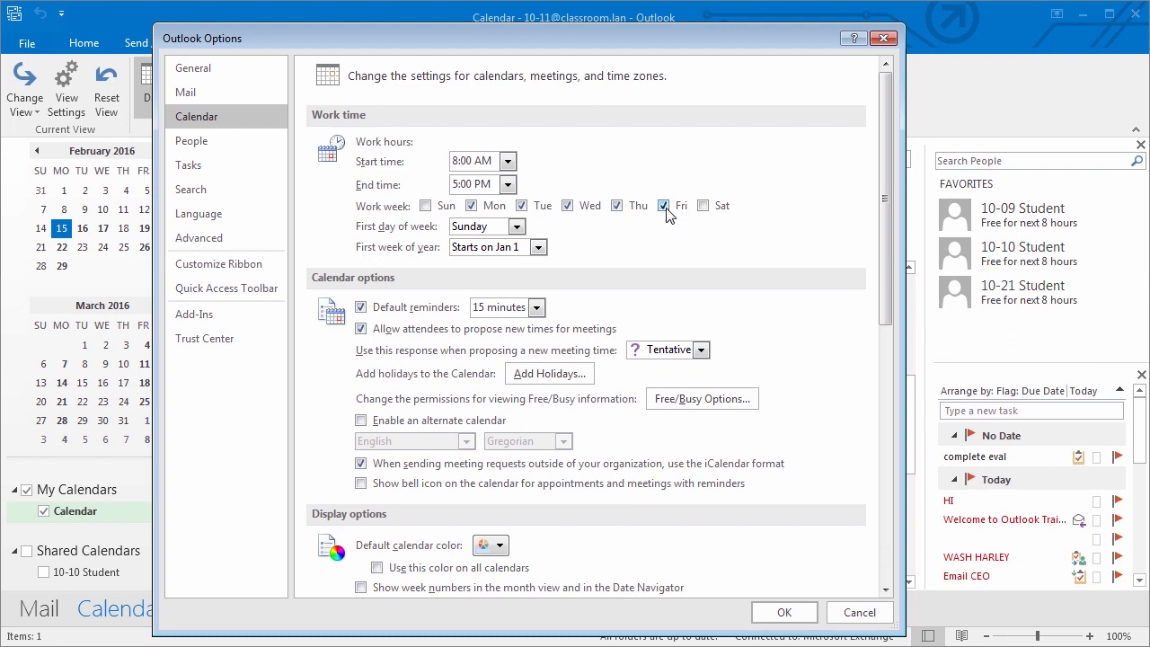
click(425, 206)
click(425, 207)
- Set work hours to start at 8:30 AM and end at 5:30 PM
click(508, 161)
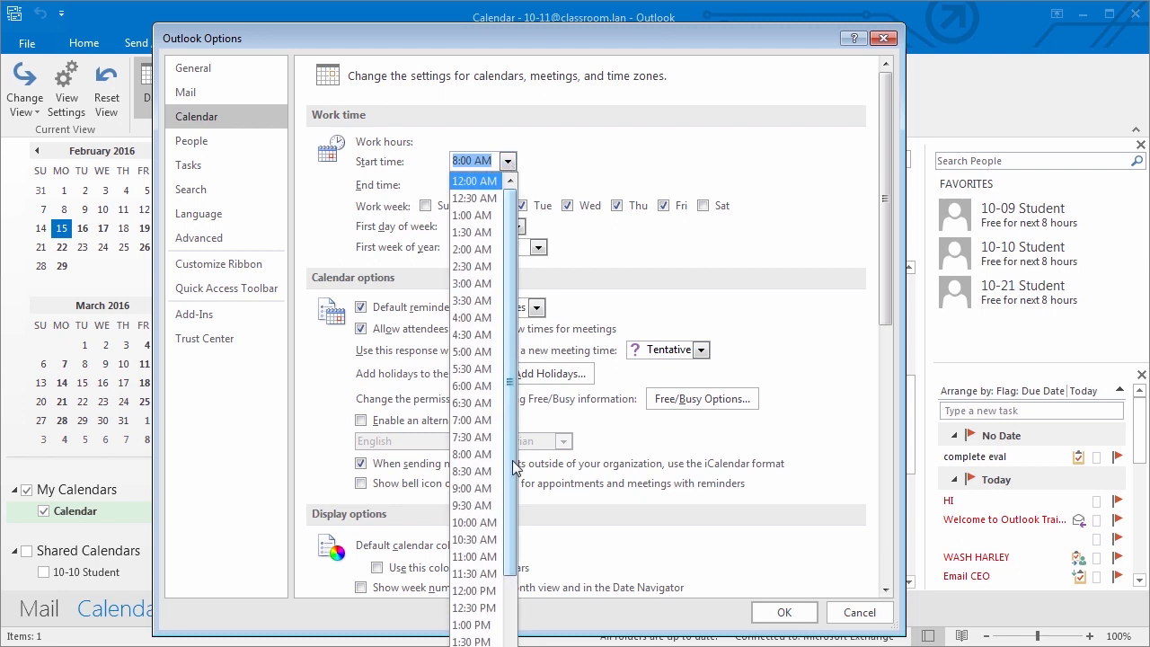
click(474, 470)
click(507, 184)
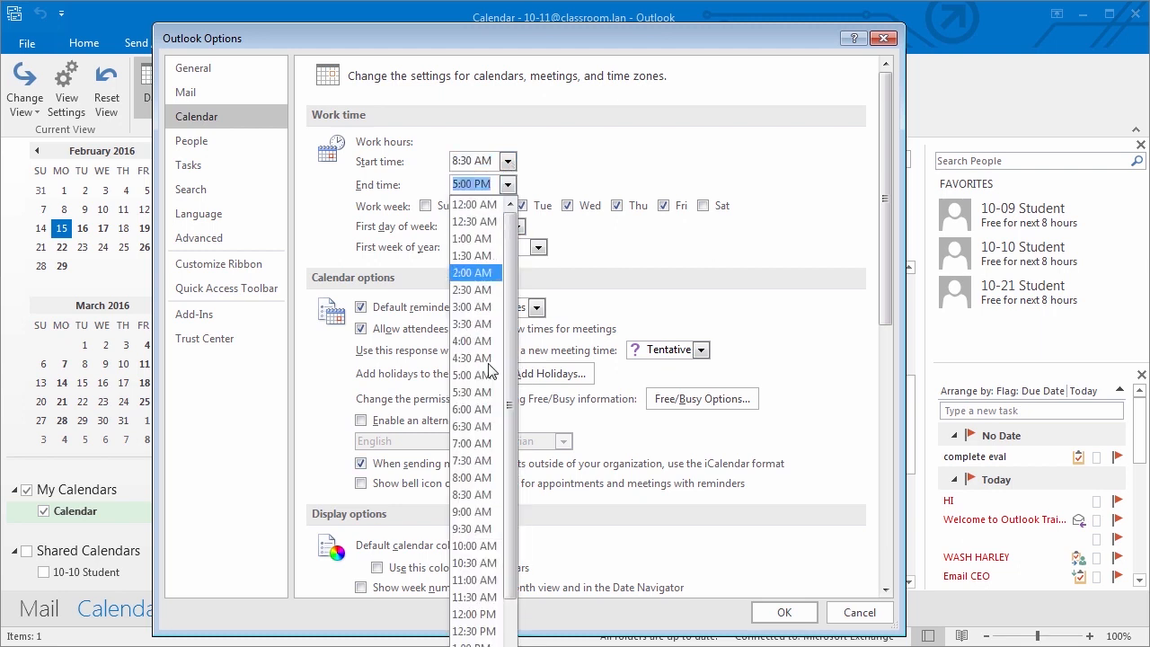
scroll(476, 618, down, 2)
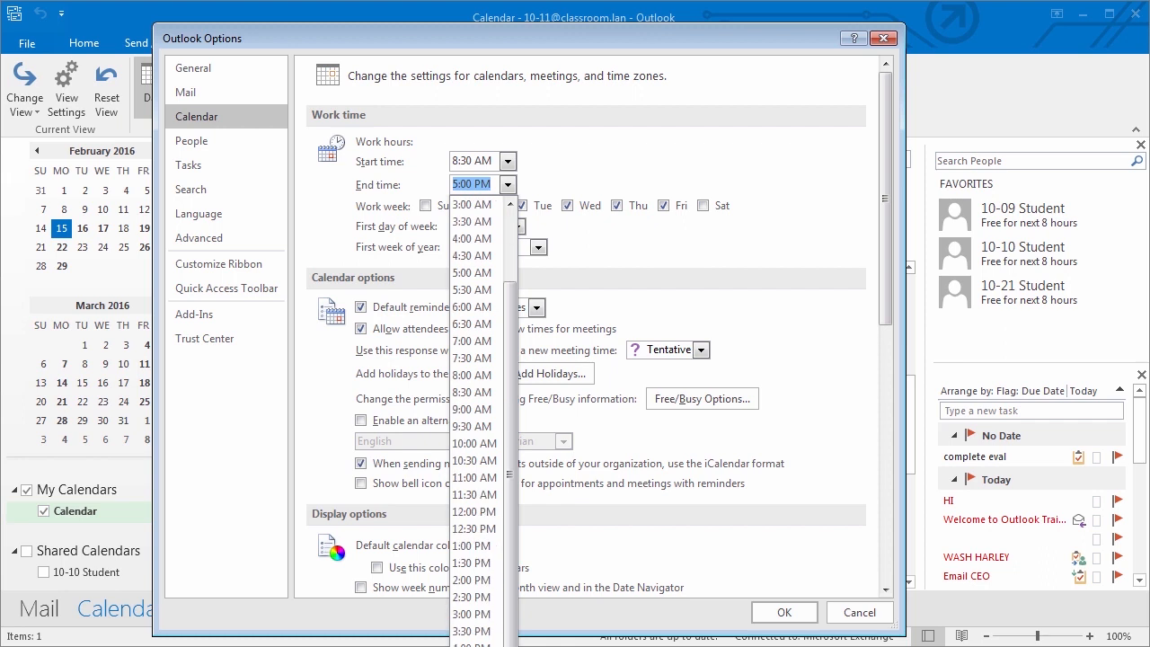
click(474, 646)
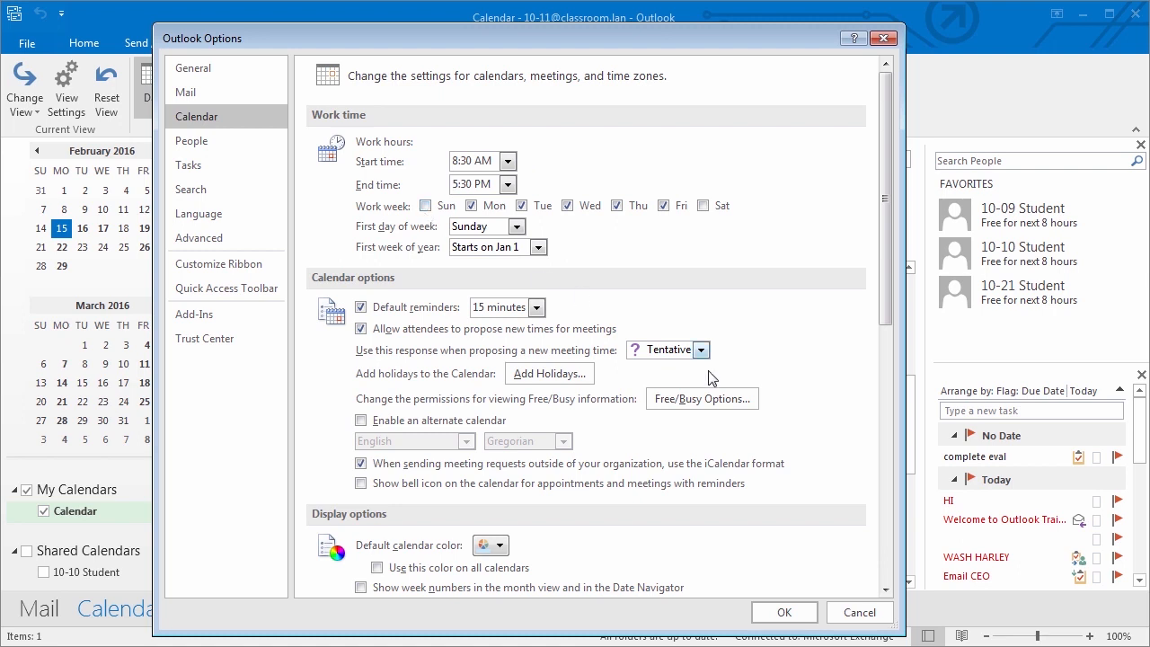
scroll(804, 378, down, 2)
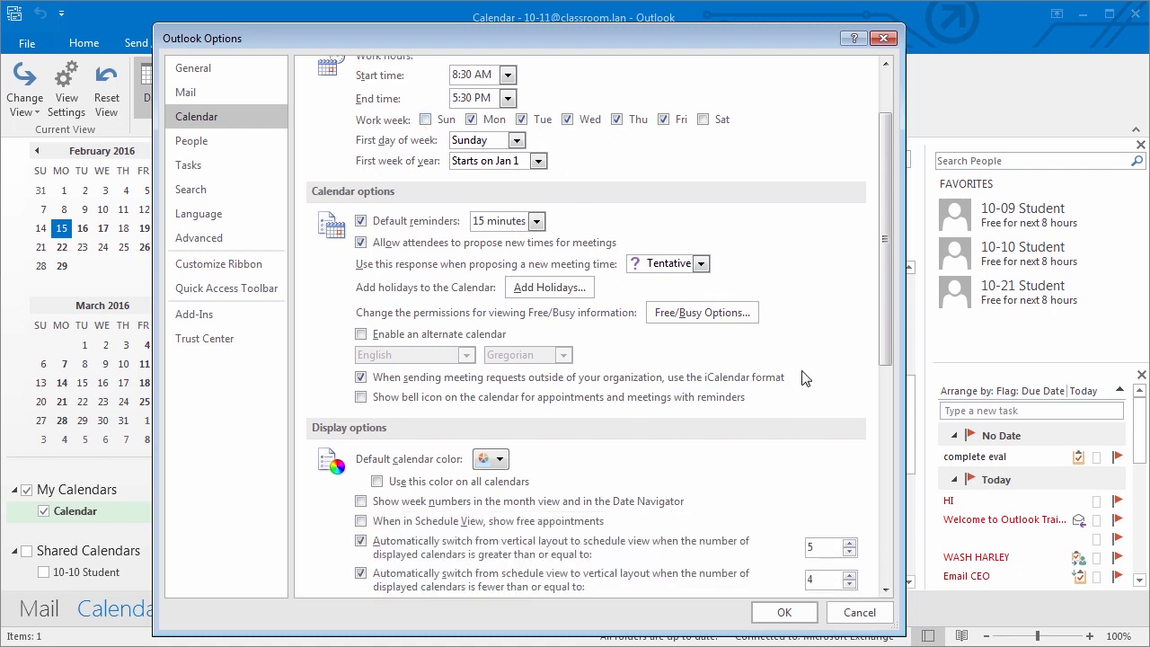
- Leave reminders at 15 minutes and add (UTC-05:00) Eastern Time as a second time zone
click(534, 224)
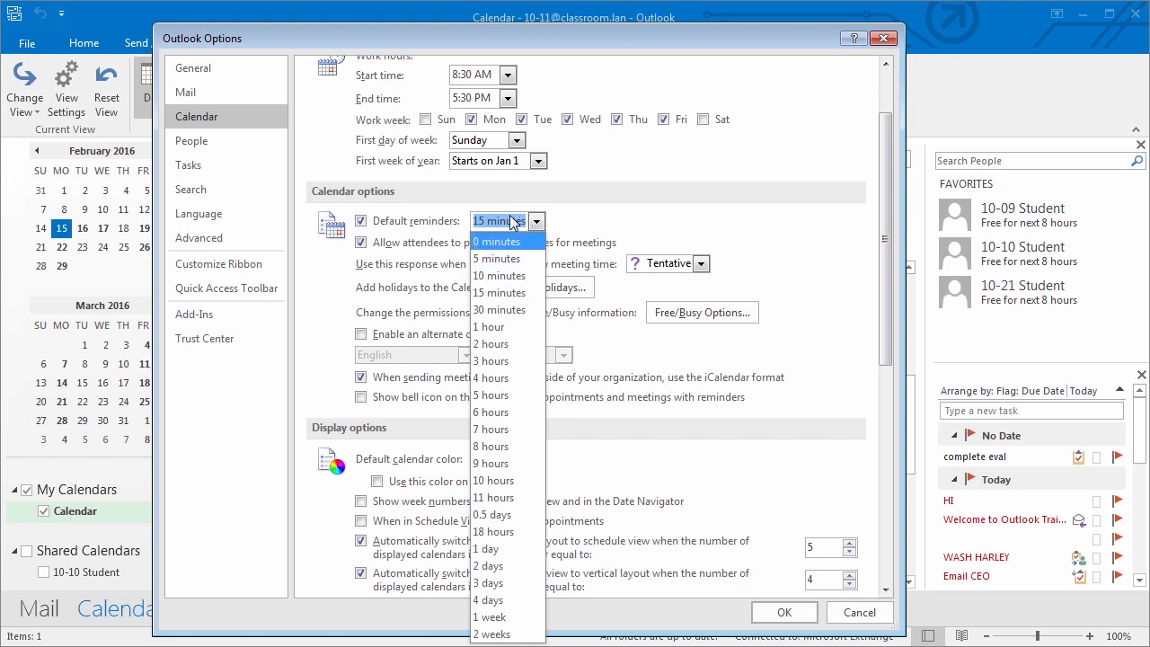
click(525, 292)
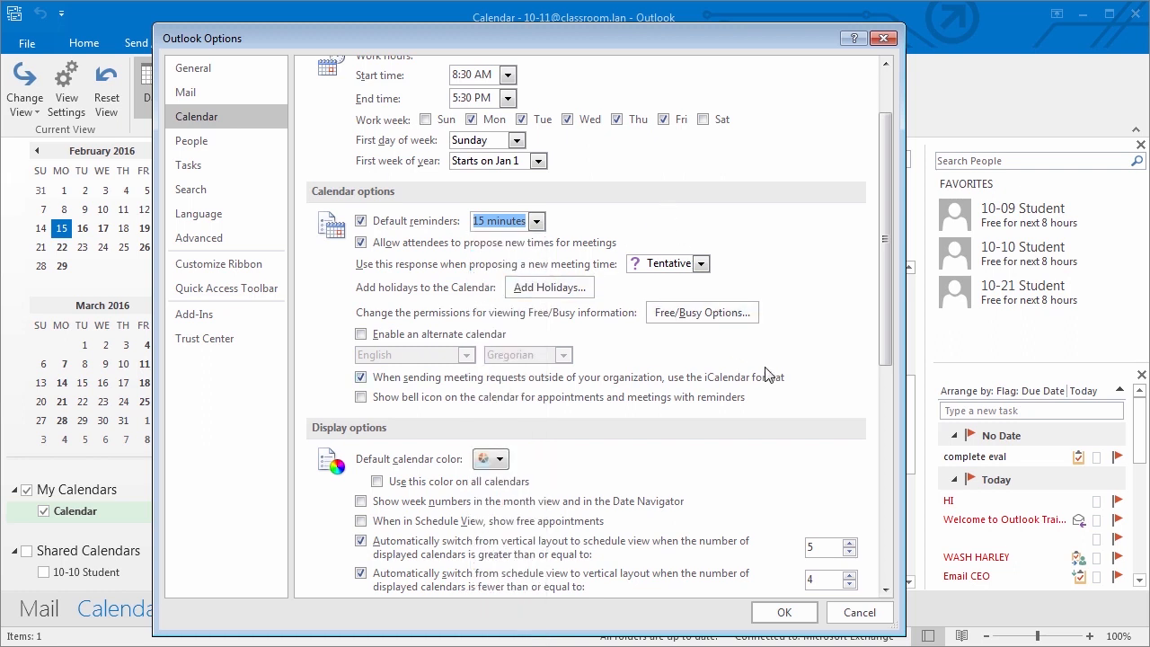
scroll(768, 373, down, 5)
scroll(768, 373, down, 3)
click(360, 358)
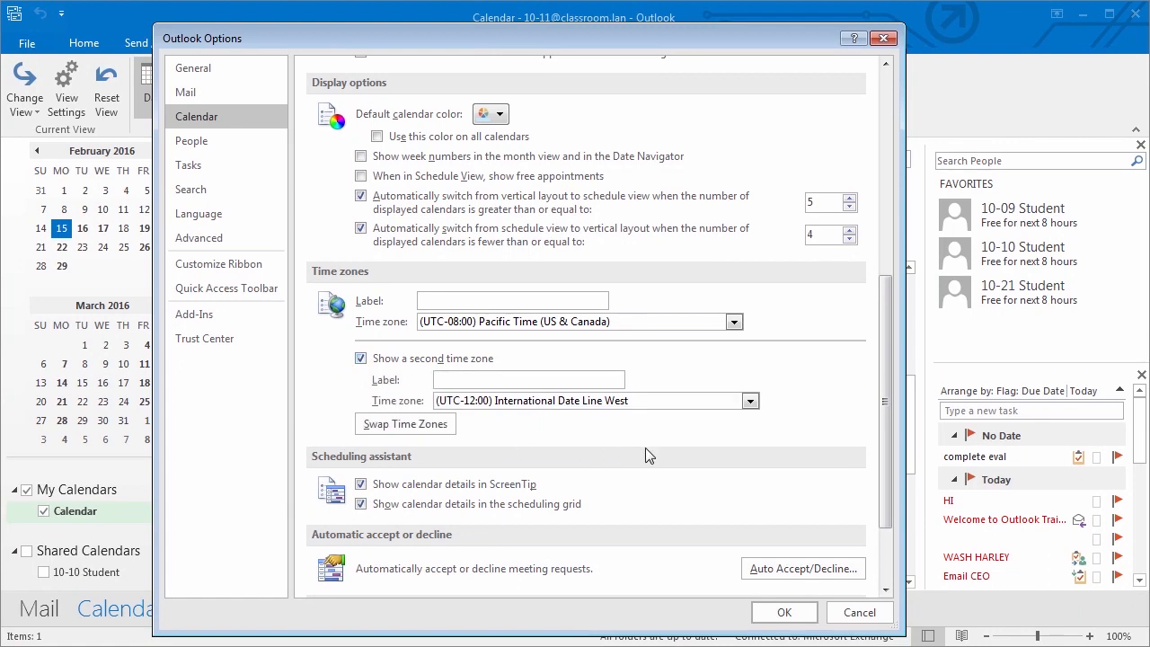
click(750, 401)
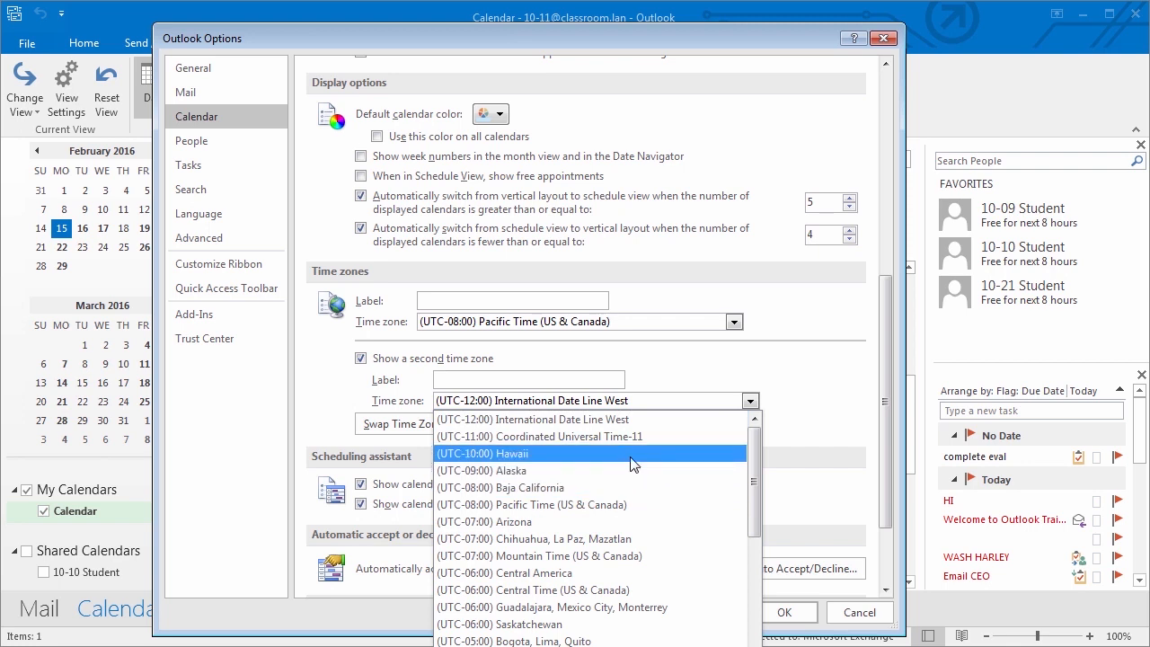
scroll(634, 462, down, 2)
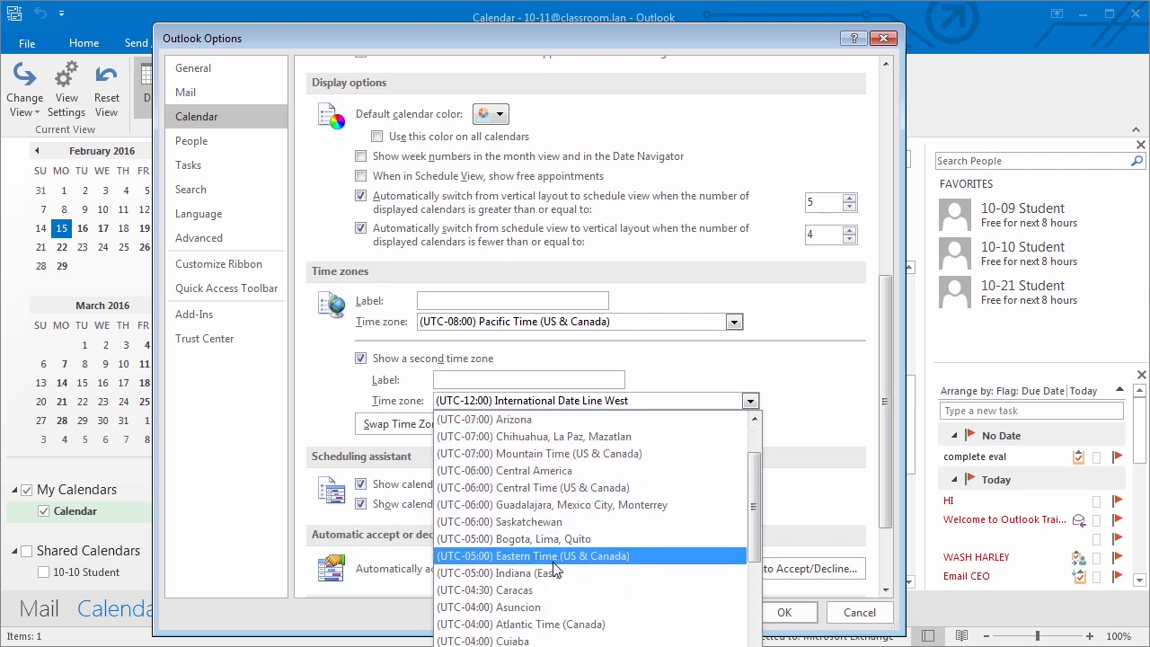
click(555, 557)
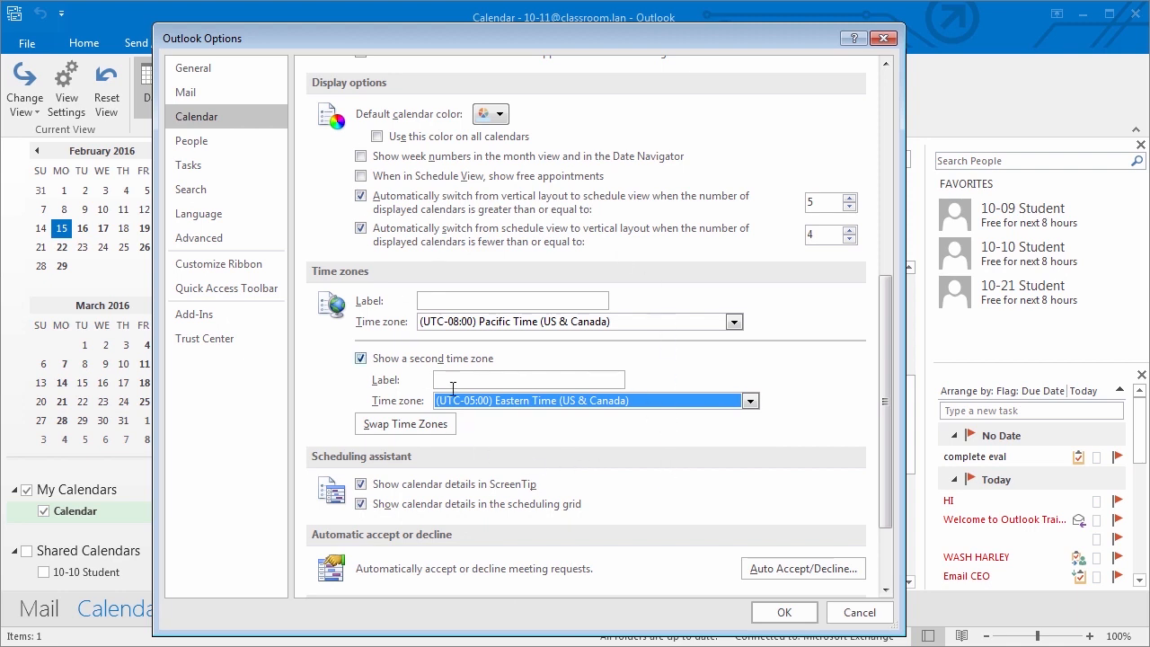
- Change default reminders to 10 minutes and save the calendar options
scroll(716, 395, up, 5)
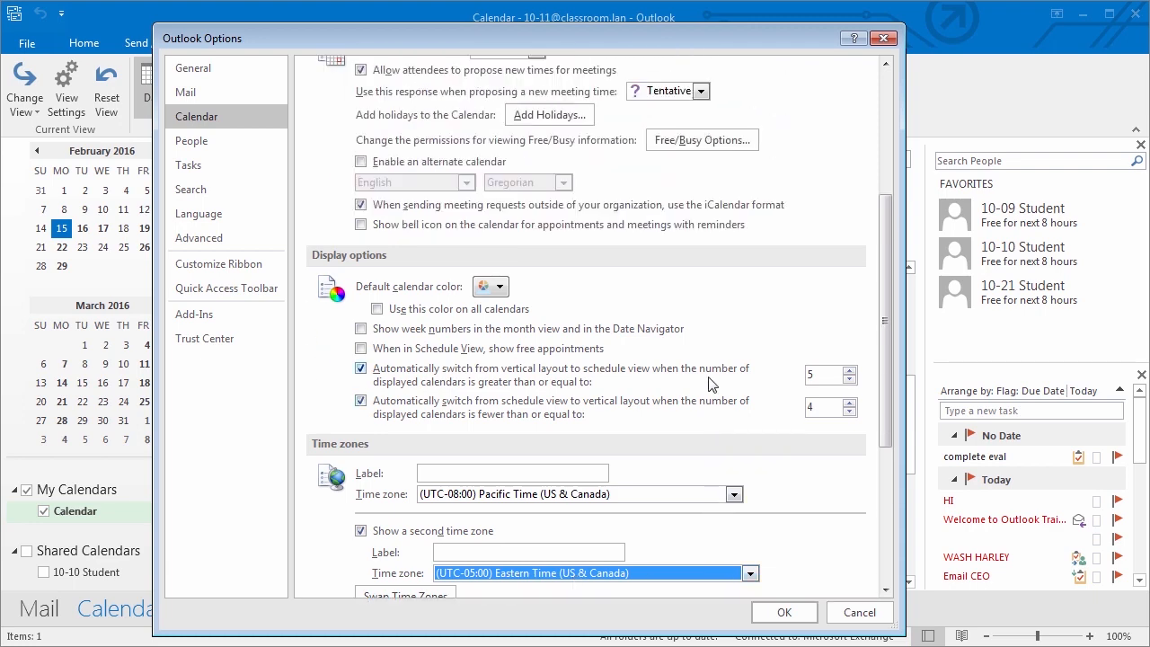
click(535, 221)
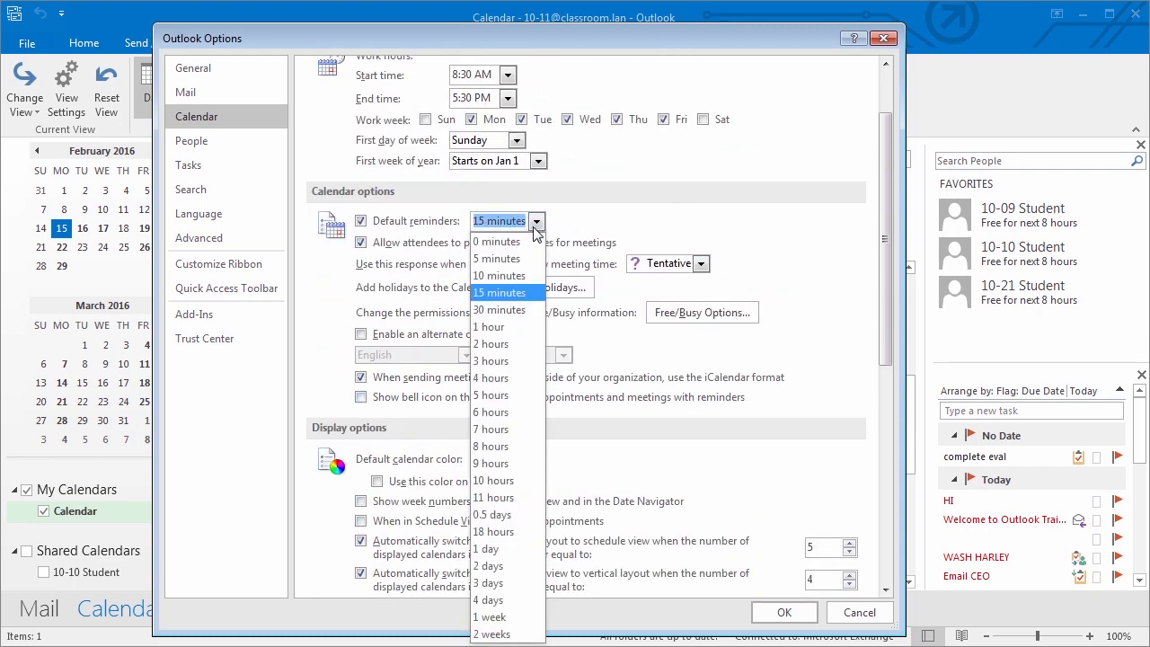
click(516, 268)
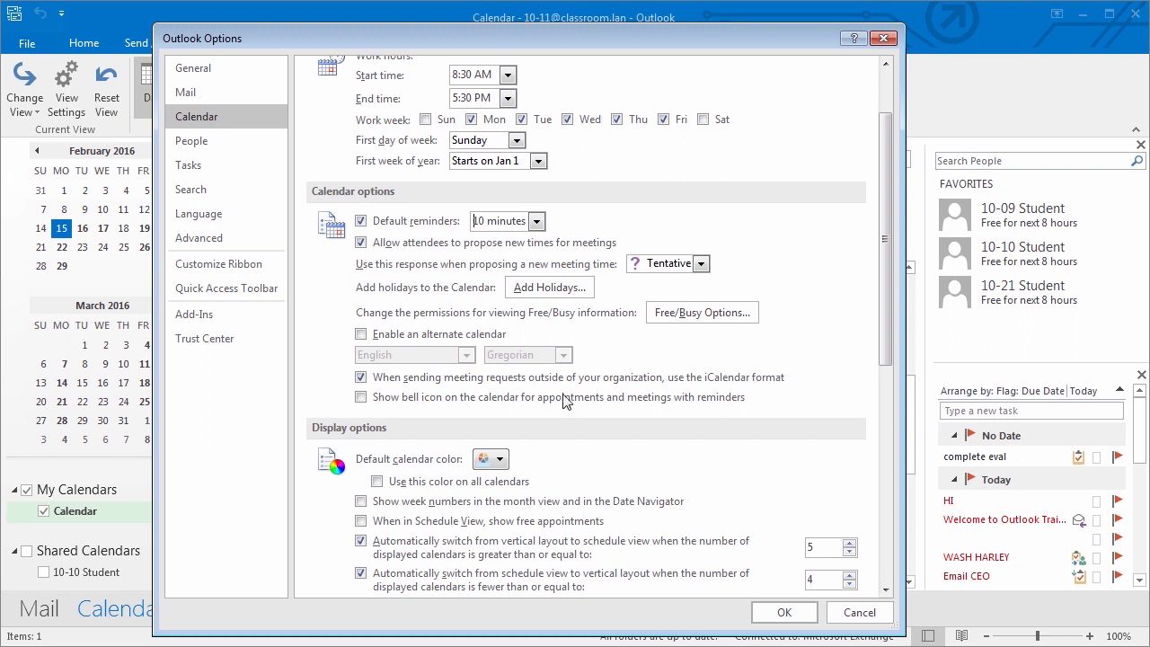
scroll(588, 415, down, 3)
click(784, 612)
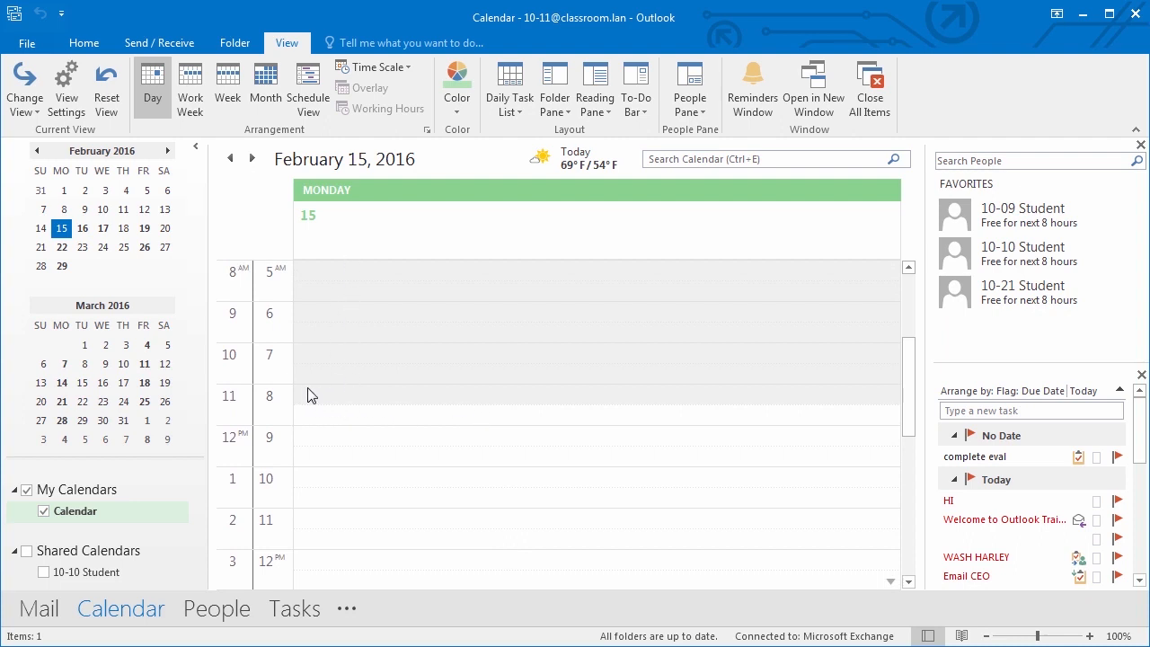
- Review the day's Pacific and Eastern time columns, then return to the Home commands
scroll(303, 421, down, 5)
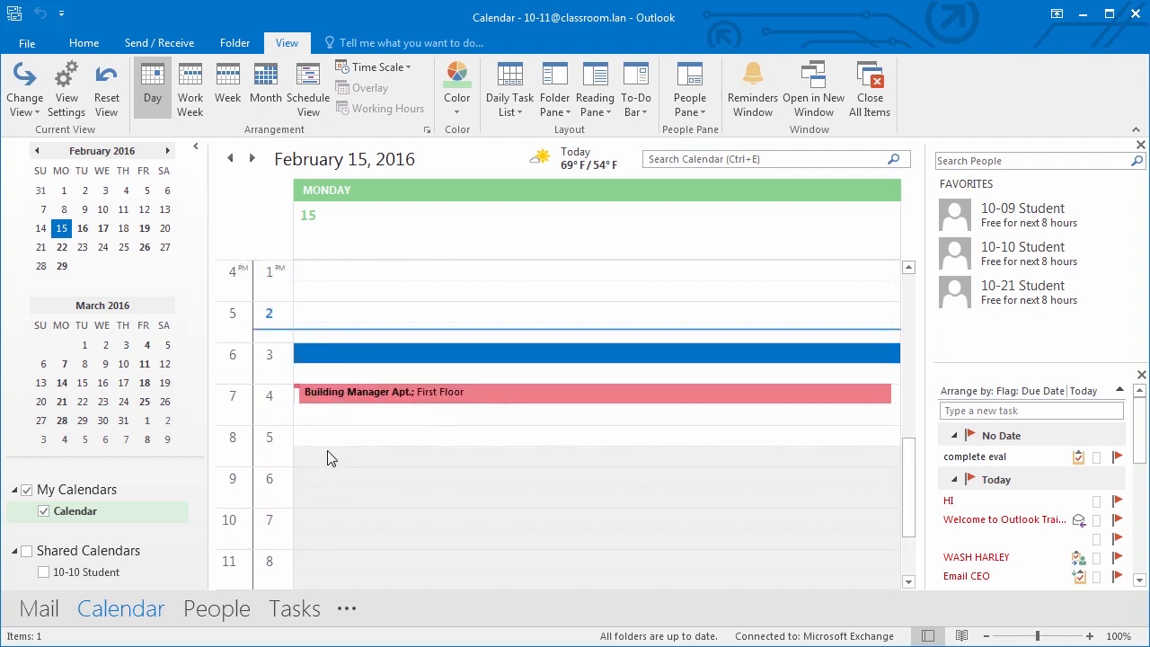
scroll(329, 458, up, 7)
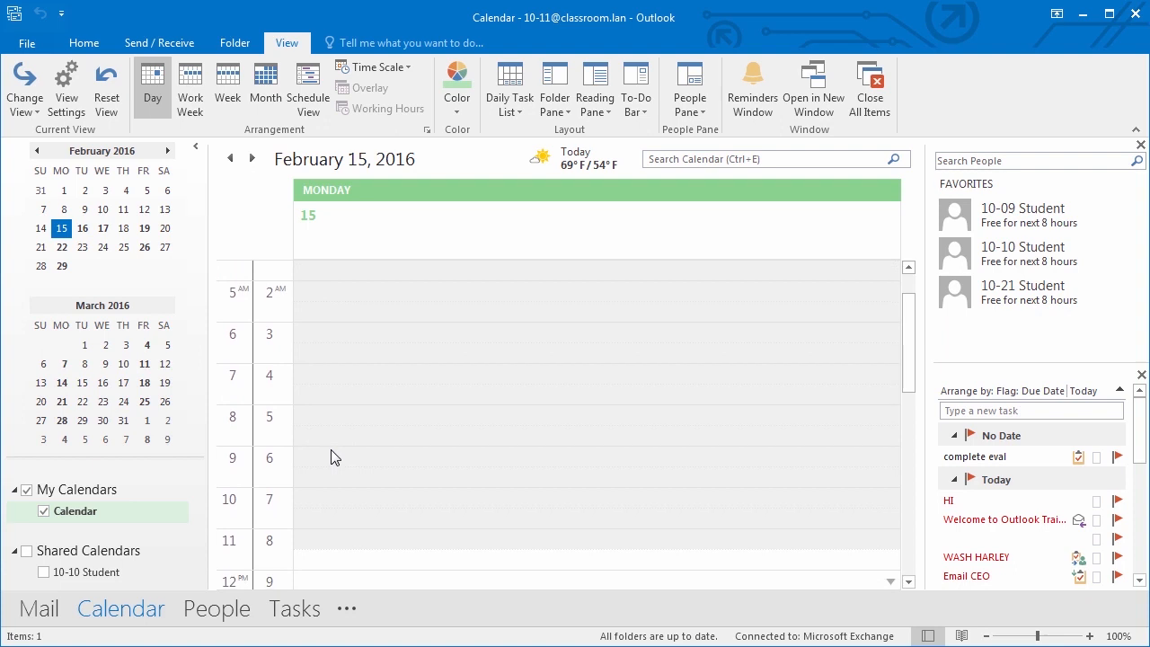
scroll(290, 418, down, 4)
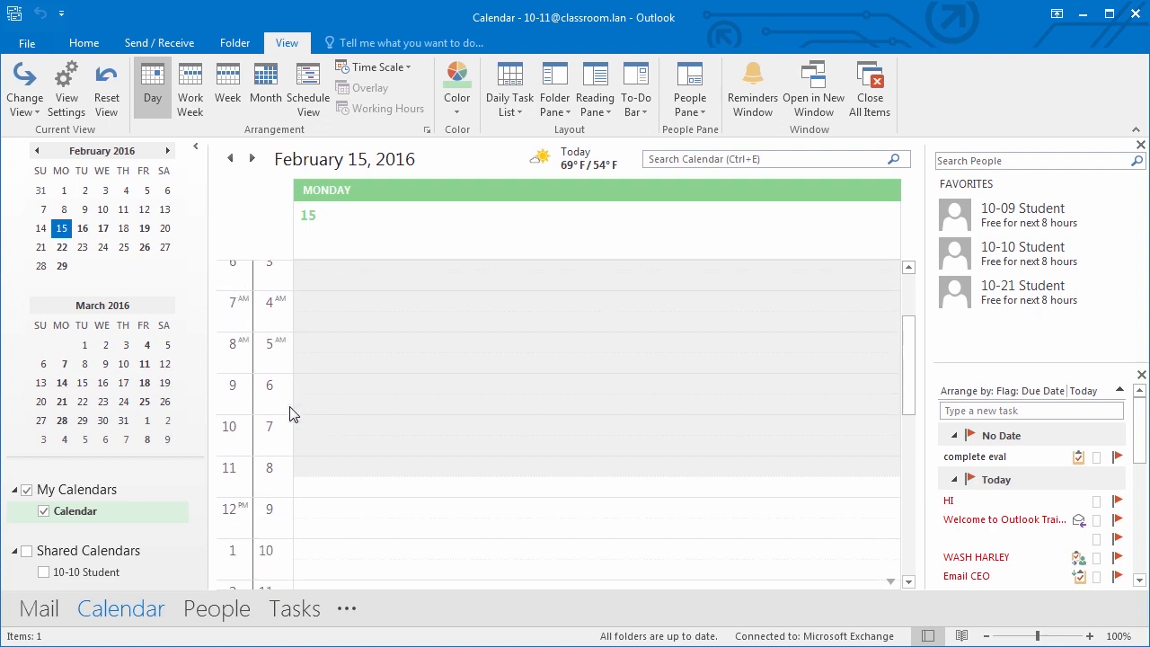
scroll(288, 431, down, 2)
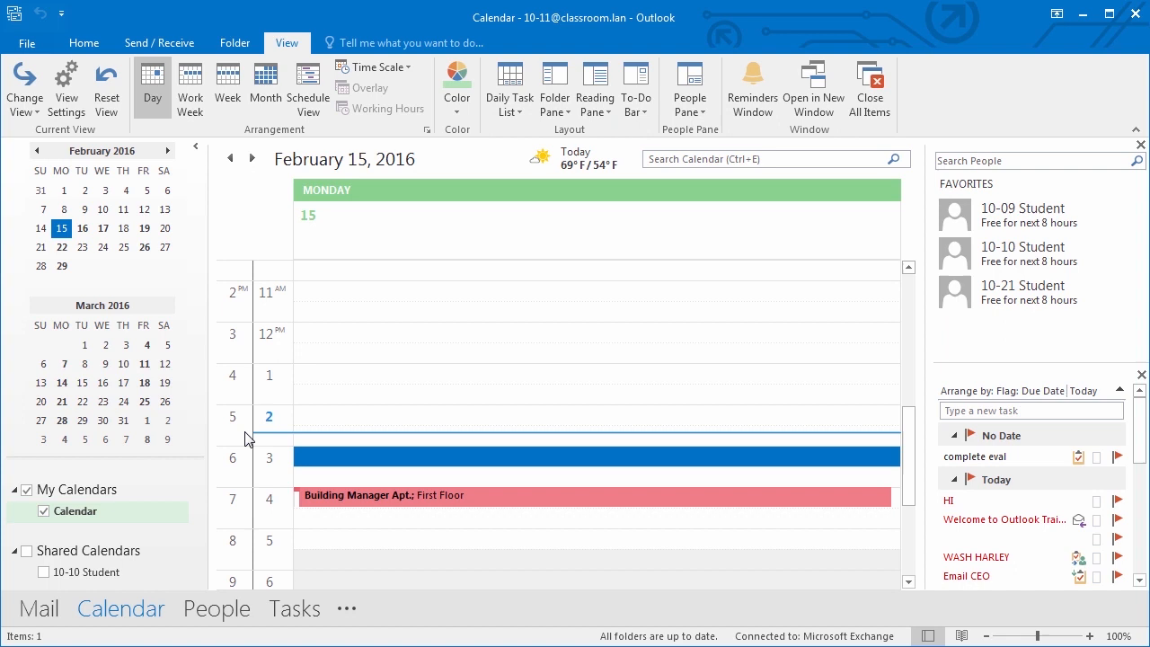
click(81, 44)
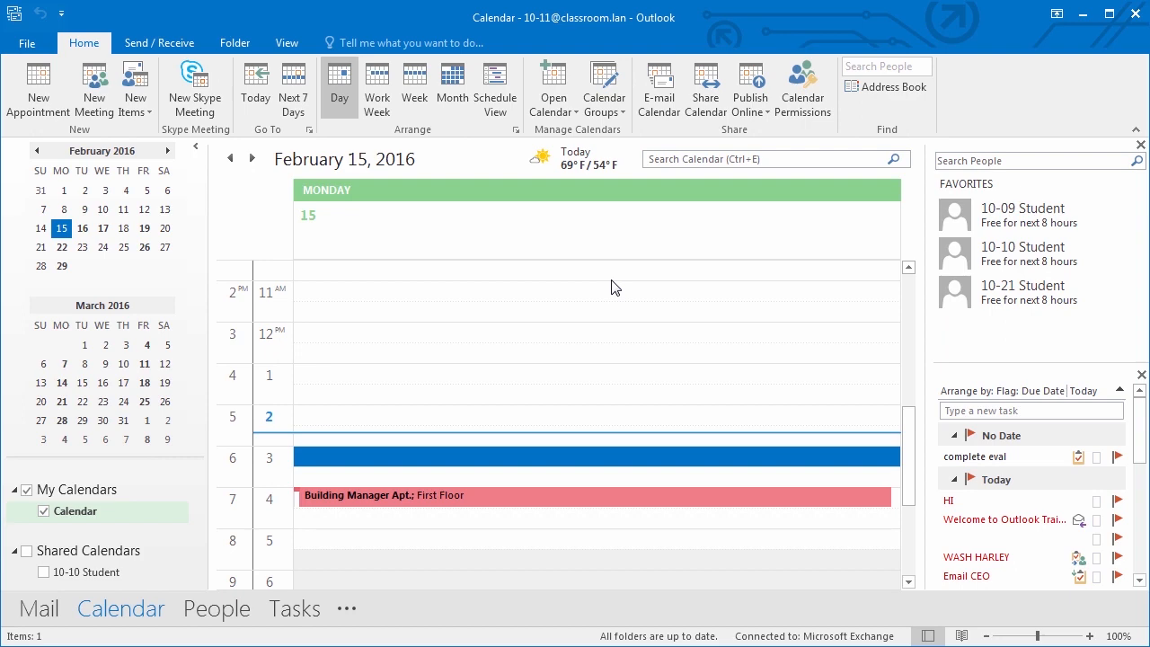
- Check the 5:30 PM end time and 10-minute reminders in Calendar options, then close Options
click(29, 44)
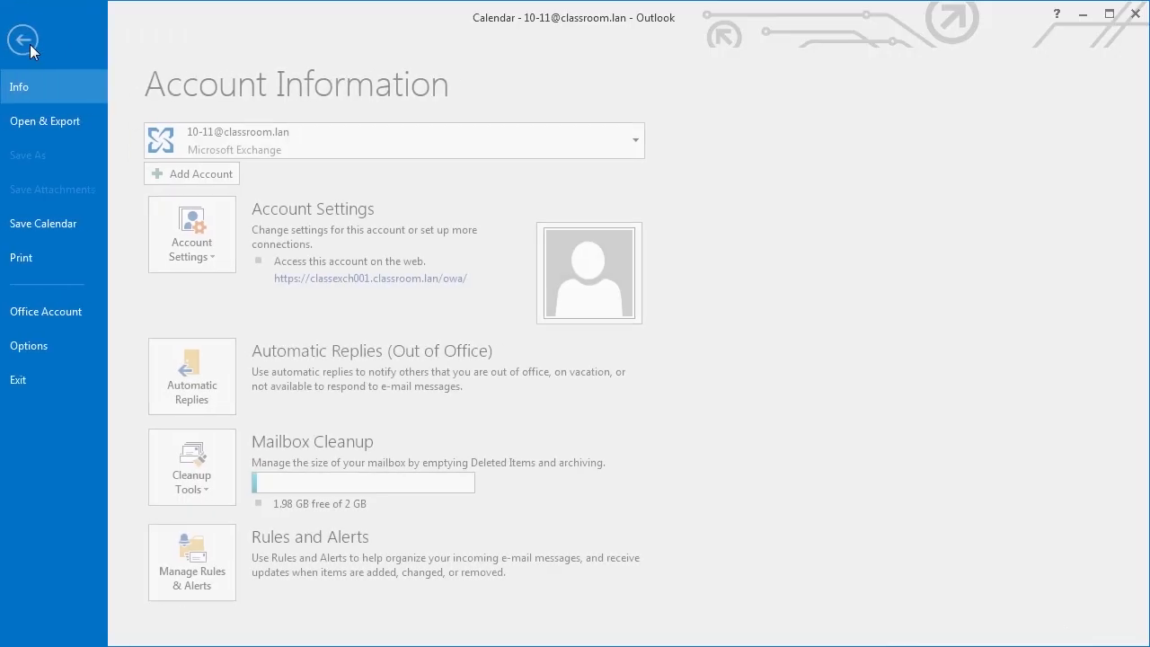
click(88, 350)
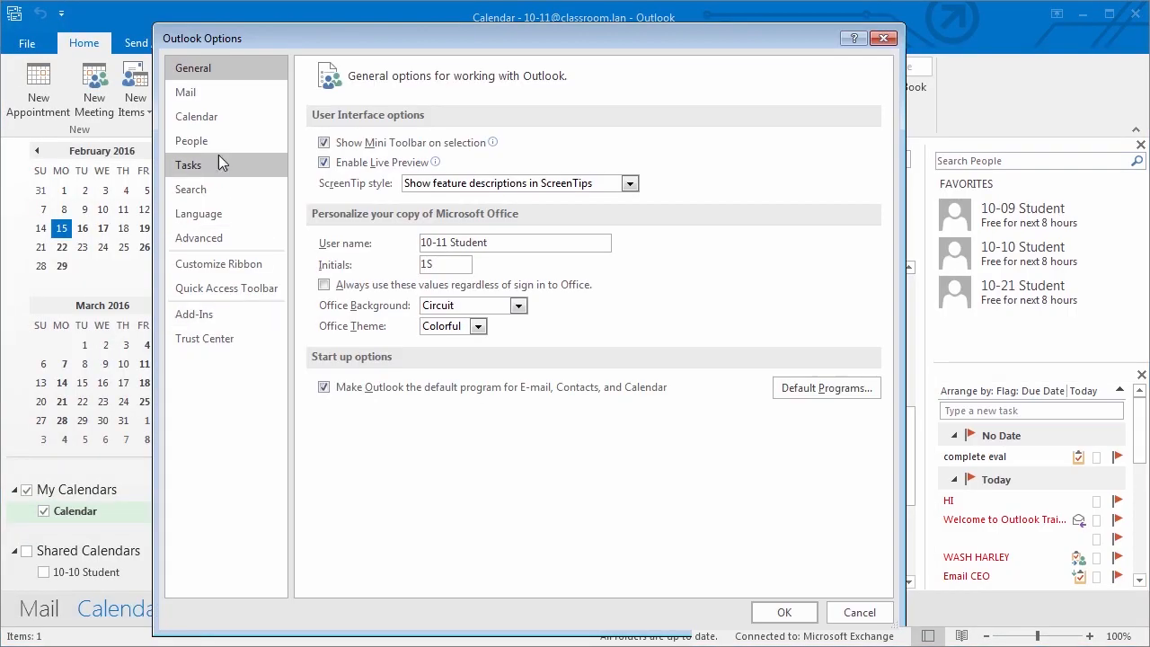
click(225, 117)
drag(881, 149, 909, 111)
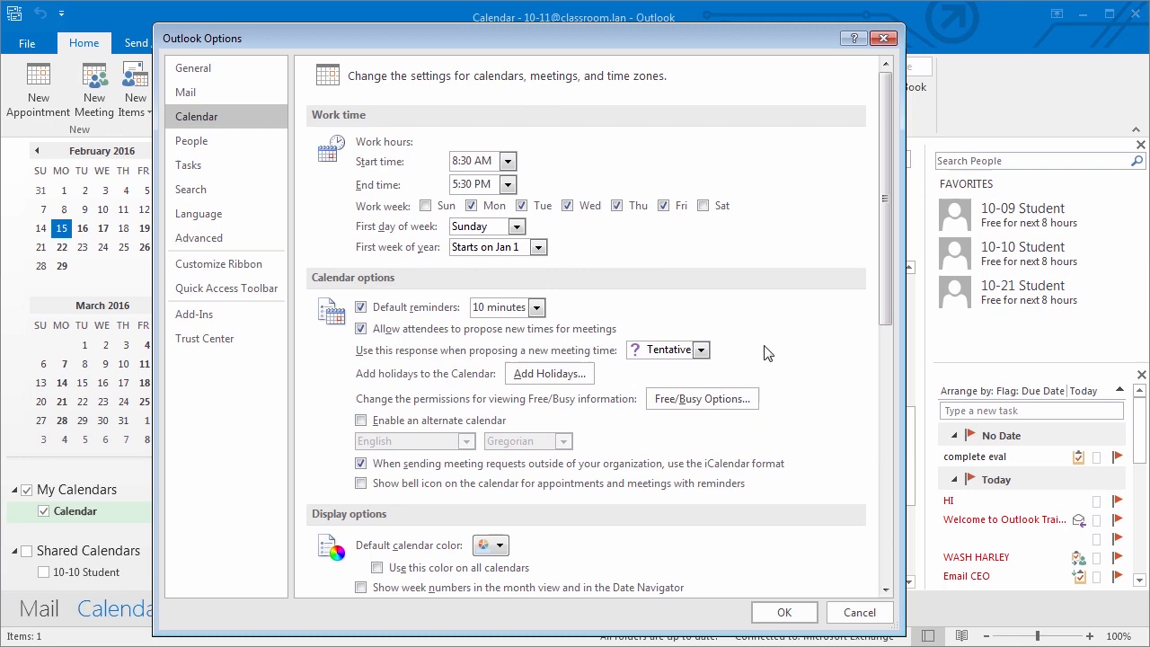
scroll(889, 260, down, 1)
click(783, 614)
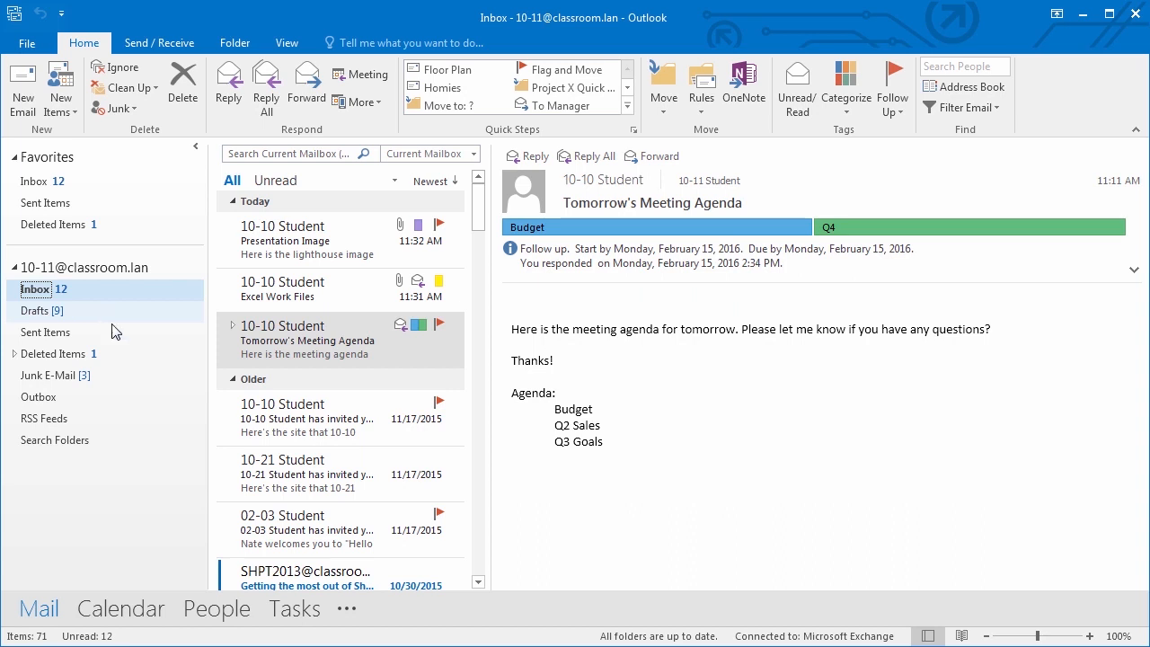
- Create a new folder named Q1 under the Inbox and open it
click(239, 46)
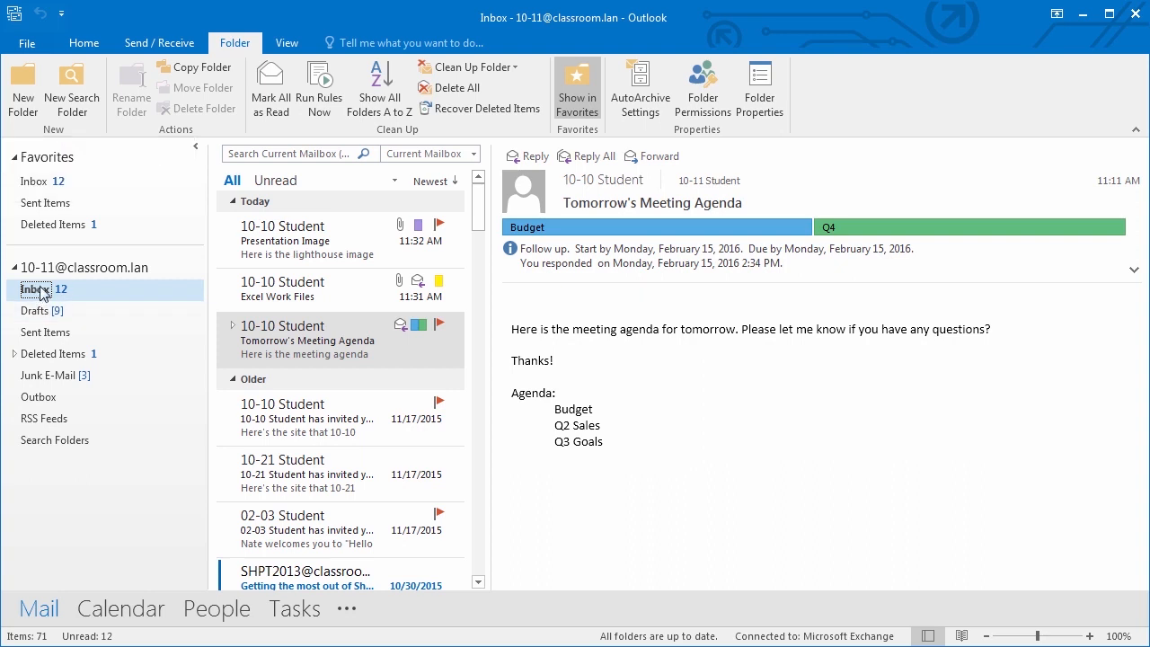
click(20, 100)
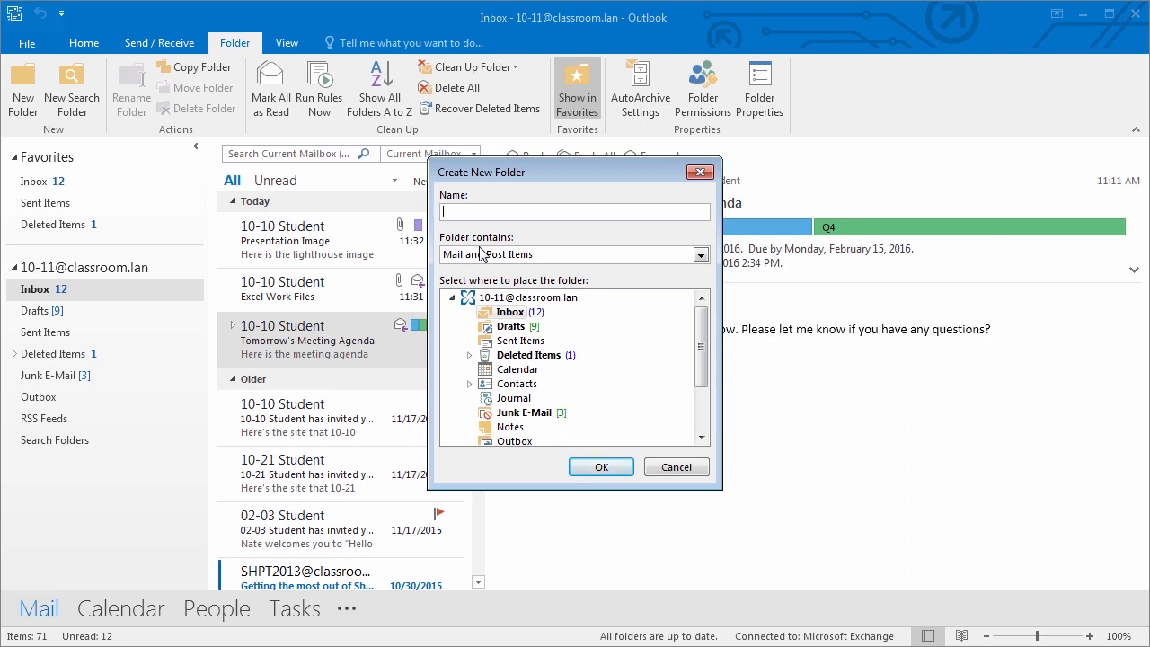
text(Q)
key(BackSpace)
text(Q1)
click(601, 467)
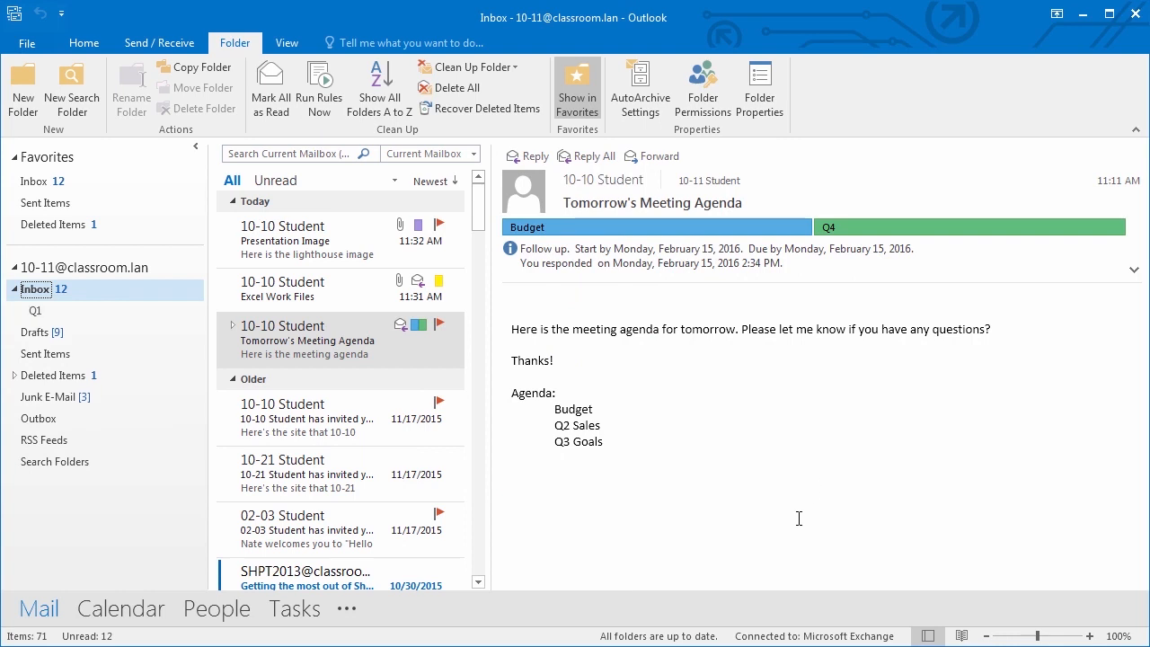
click(67, 311)
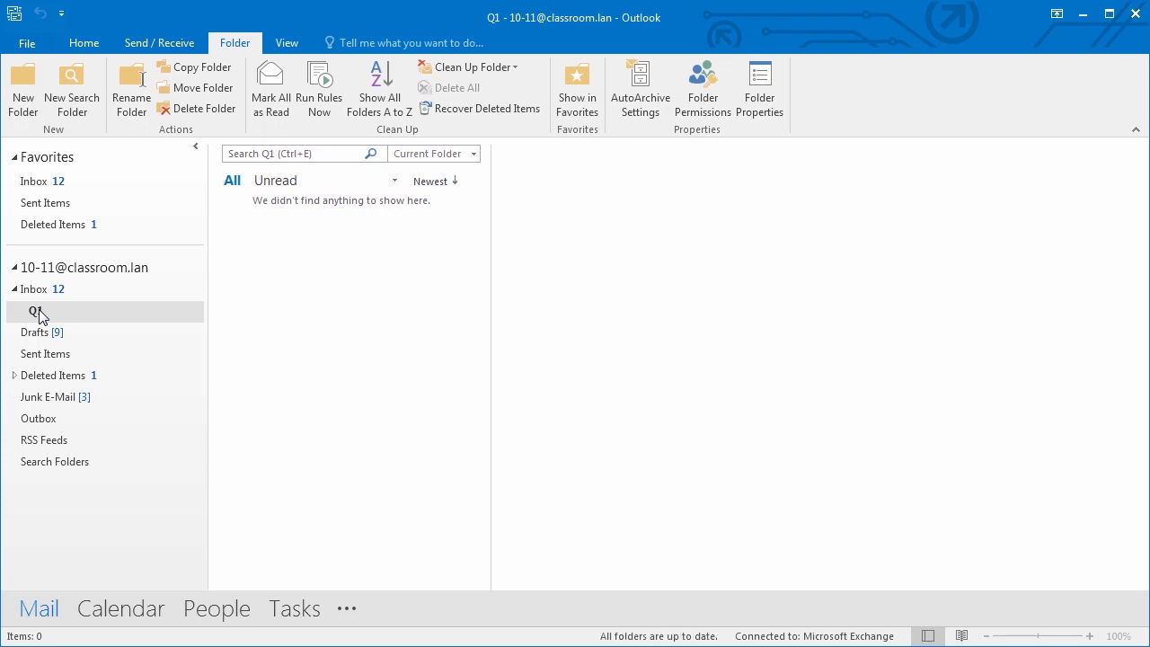
- Create a Budget subfolder inside Q1, look at it, then go back to the Inbox
click(23, 99)
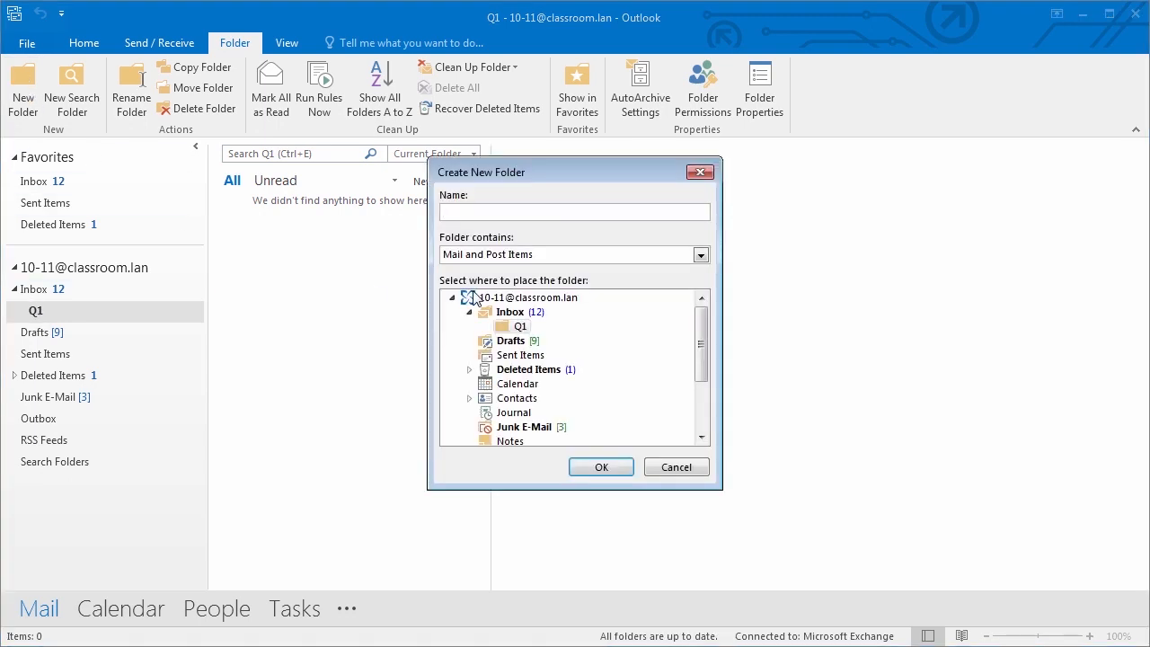
text(Budget)
click(603, 466)
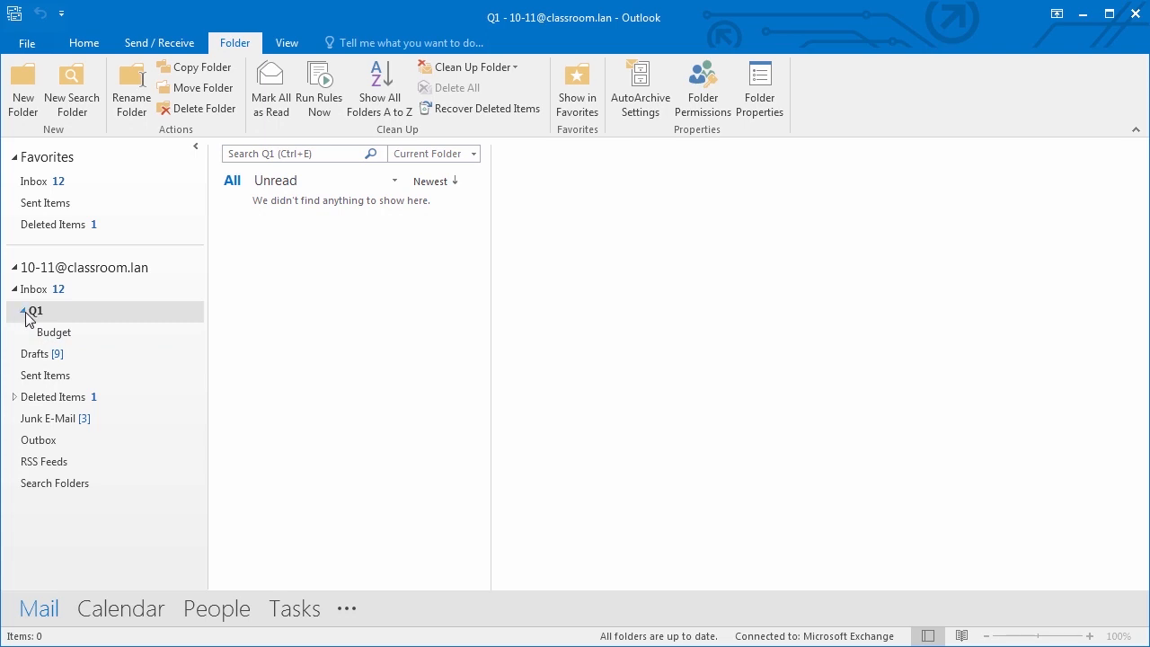
click(55, 334)
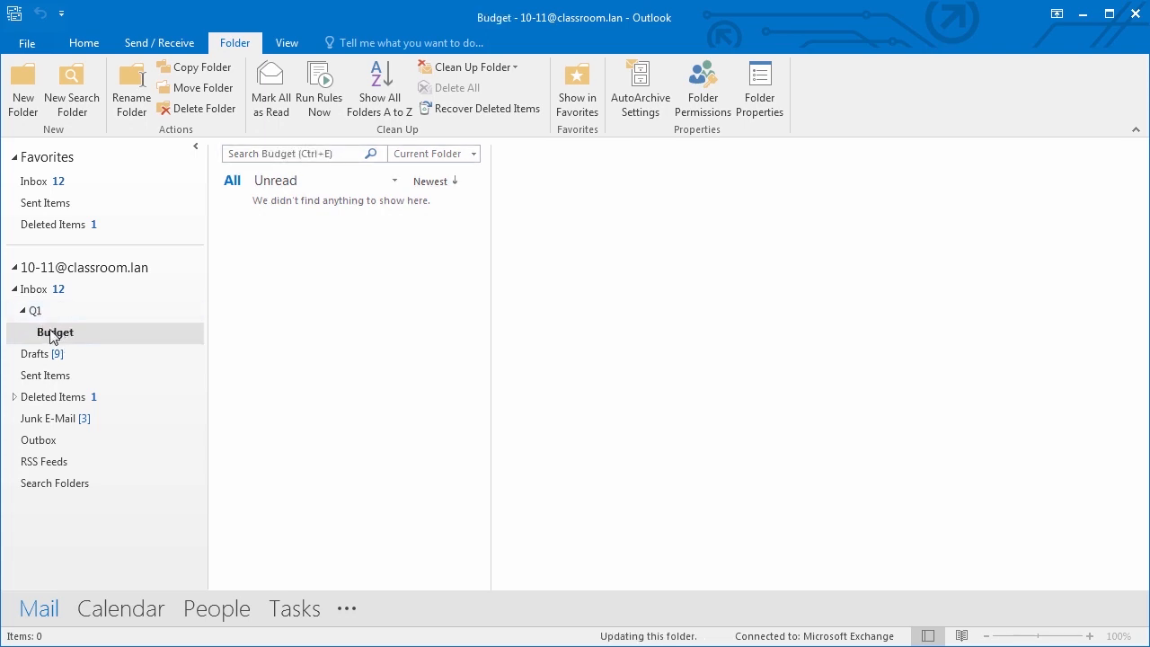
click(36, 291)
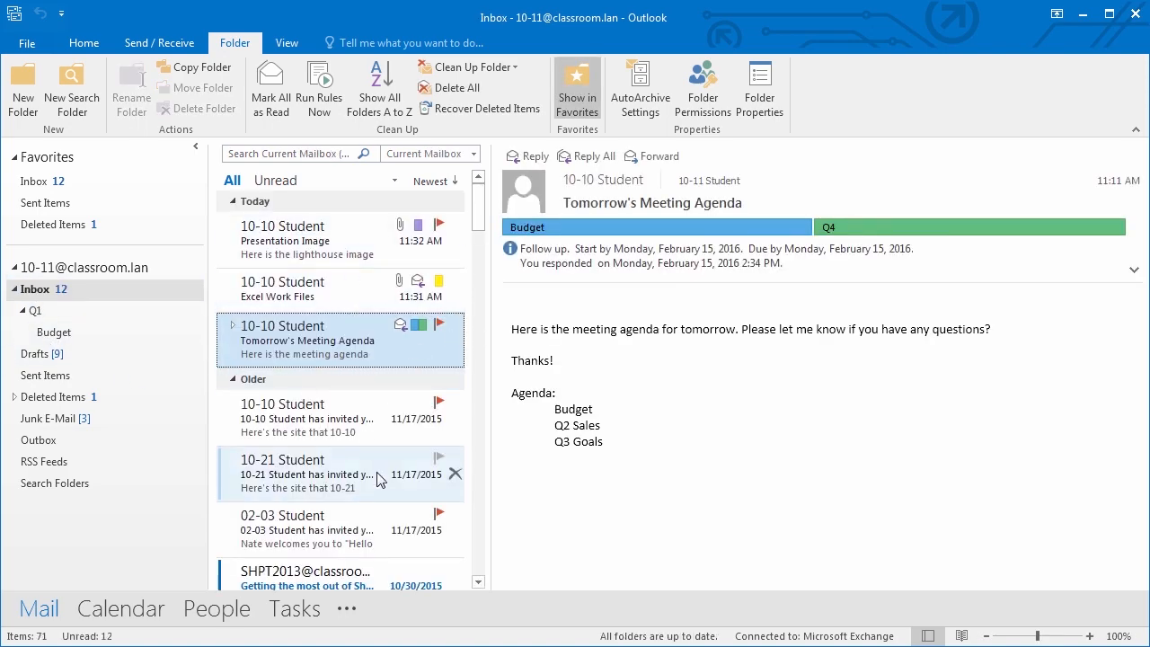
- Move Excel Work Files and LAM_Links into Budget and the 11/17/2015 invitation into Q1
scroll(375, 480, down, 3)
scroll(375, 480, up, 3)
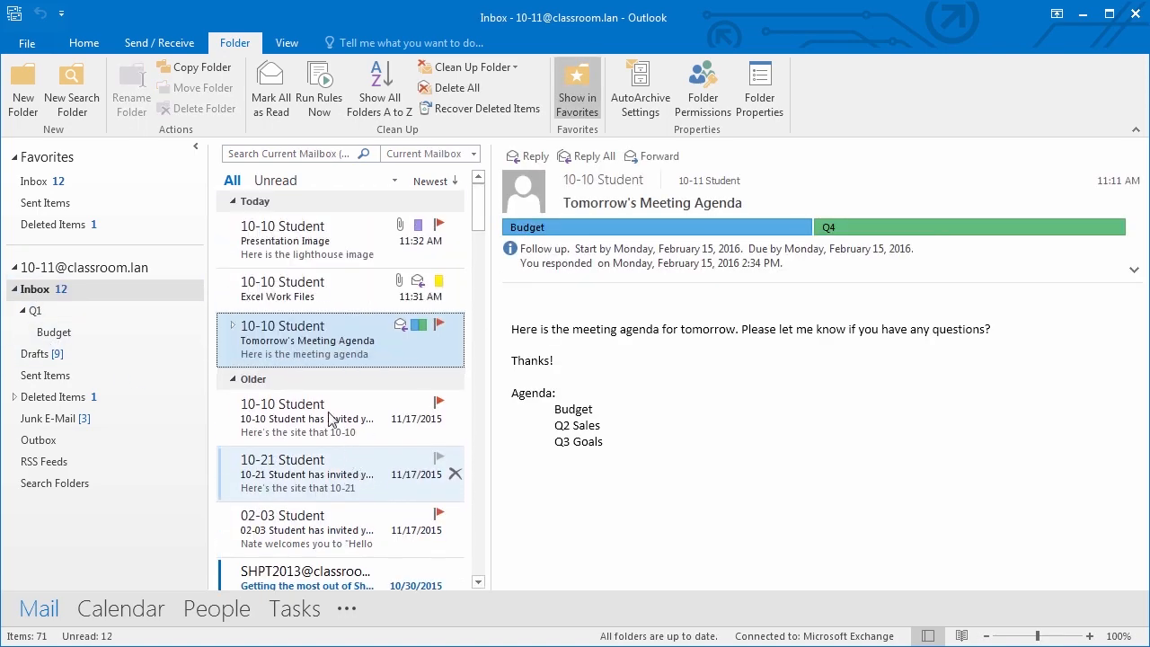
click(305, 296)
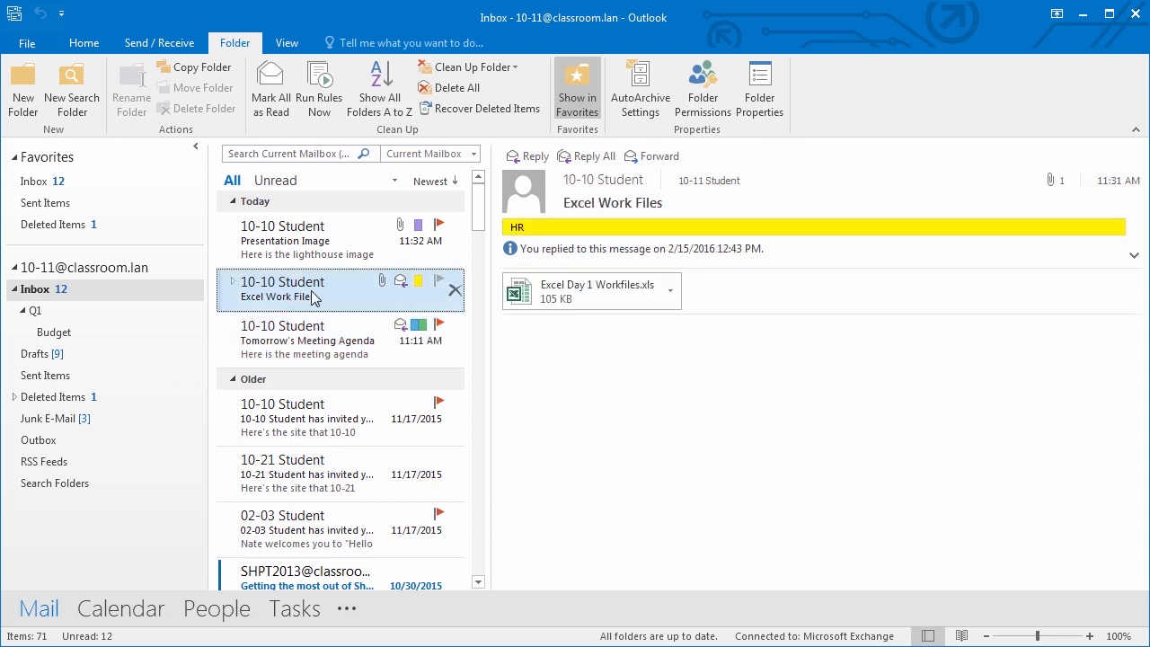
drag(292, 289, 77, 340)
drag(349, 364, 54, 312)
drag(297, 521, 78, 339)
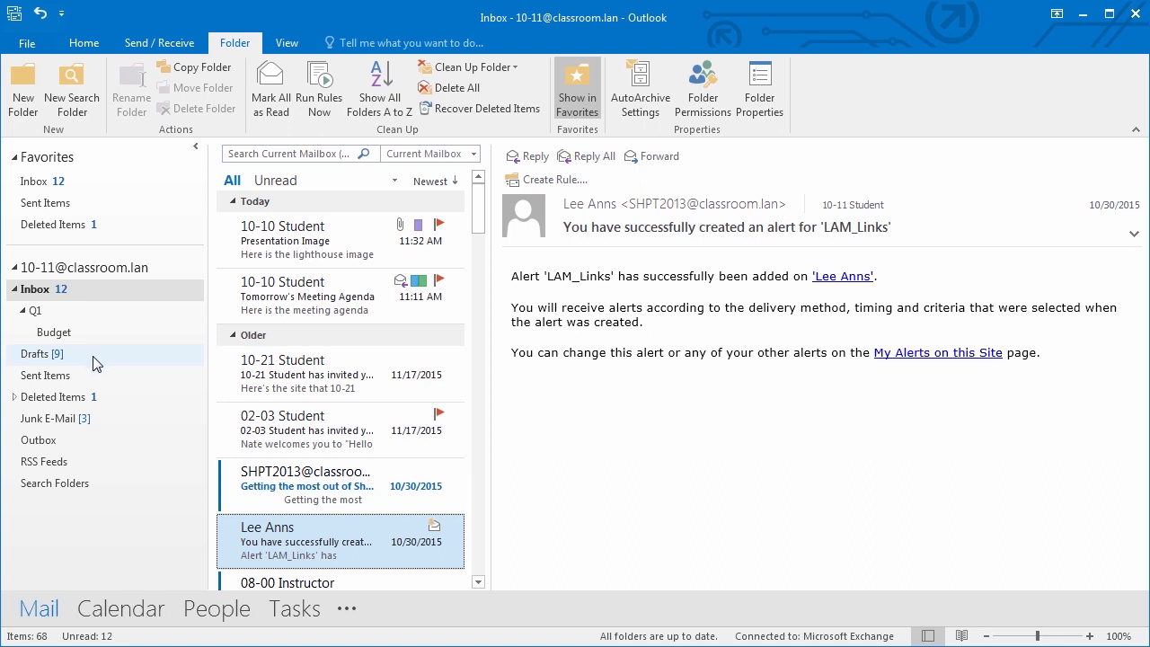
- Check Q1's contents, then return to the Inbox and bring up its folder menu
click(38, 312)
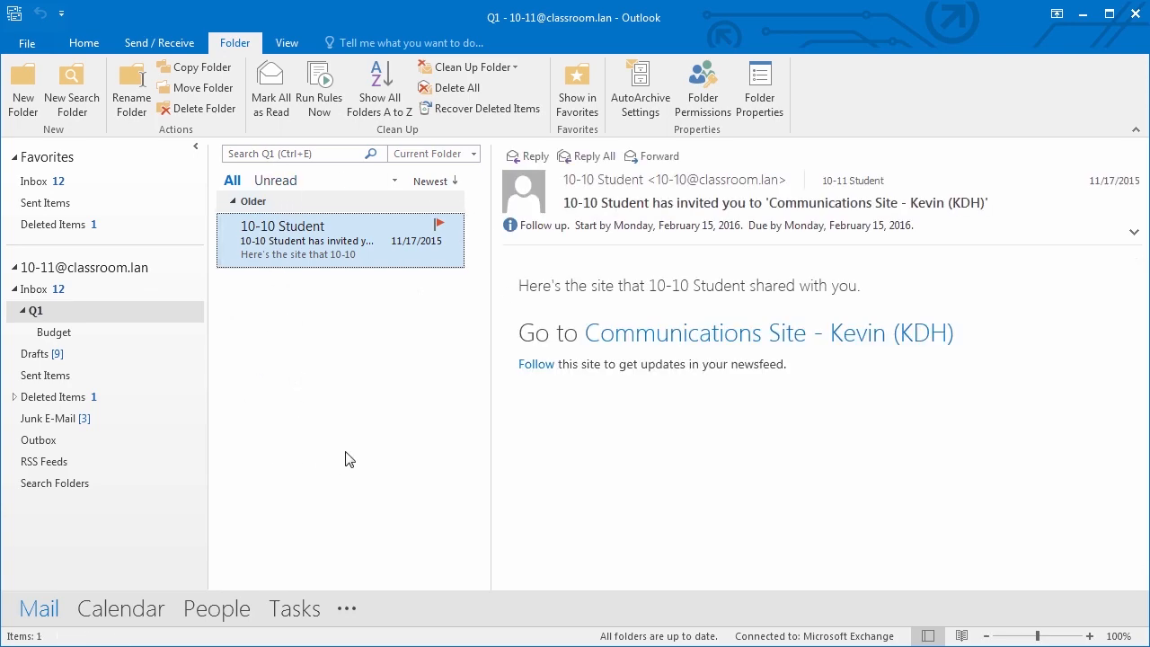
click(27, 291)
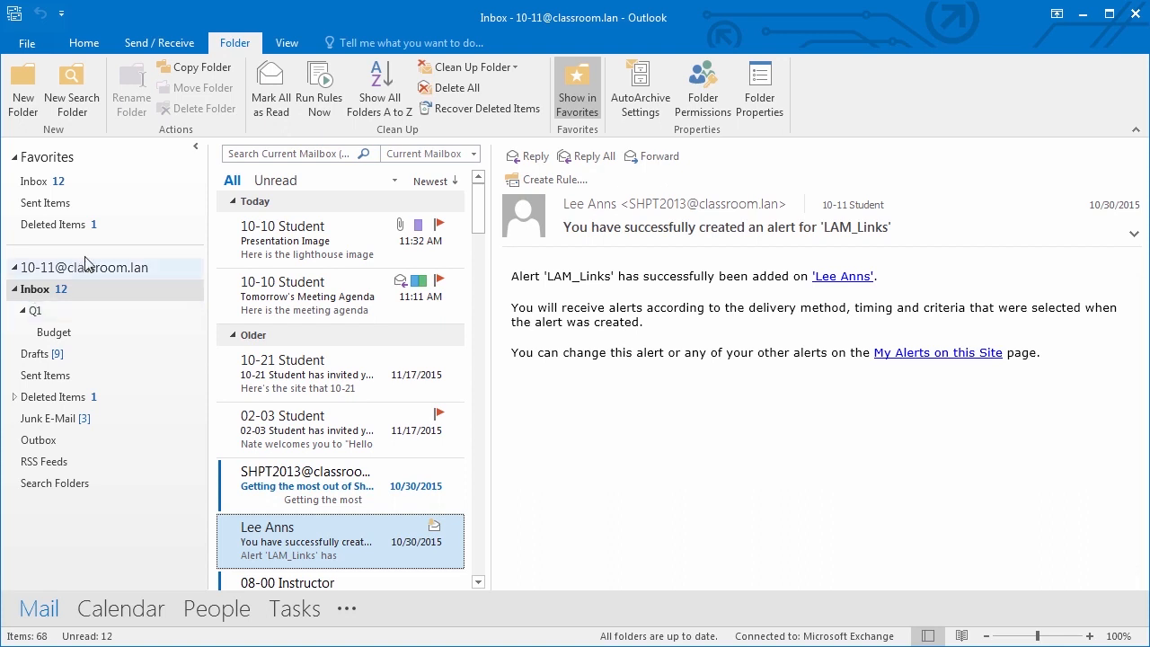
right_click(42, 295)
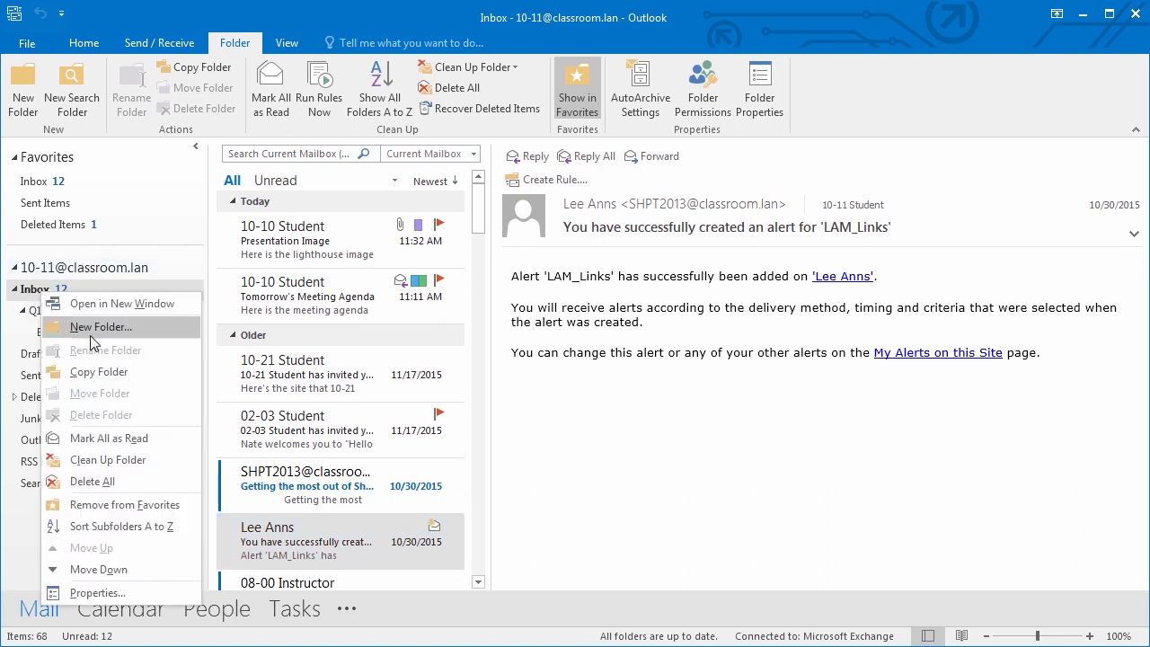
- Move the Budget folder out of Q1 to sit directly under the Inbox, then check both folders
click(38, 313)
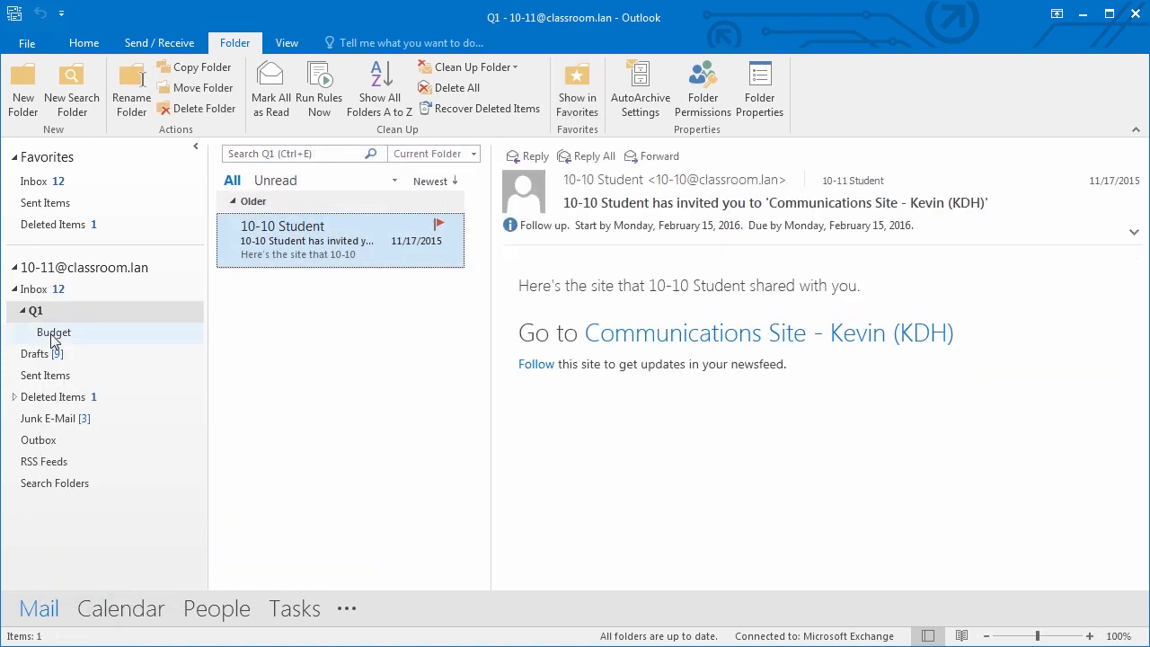
click(53, 333)
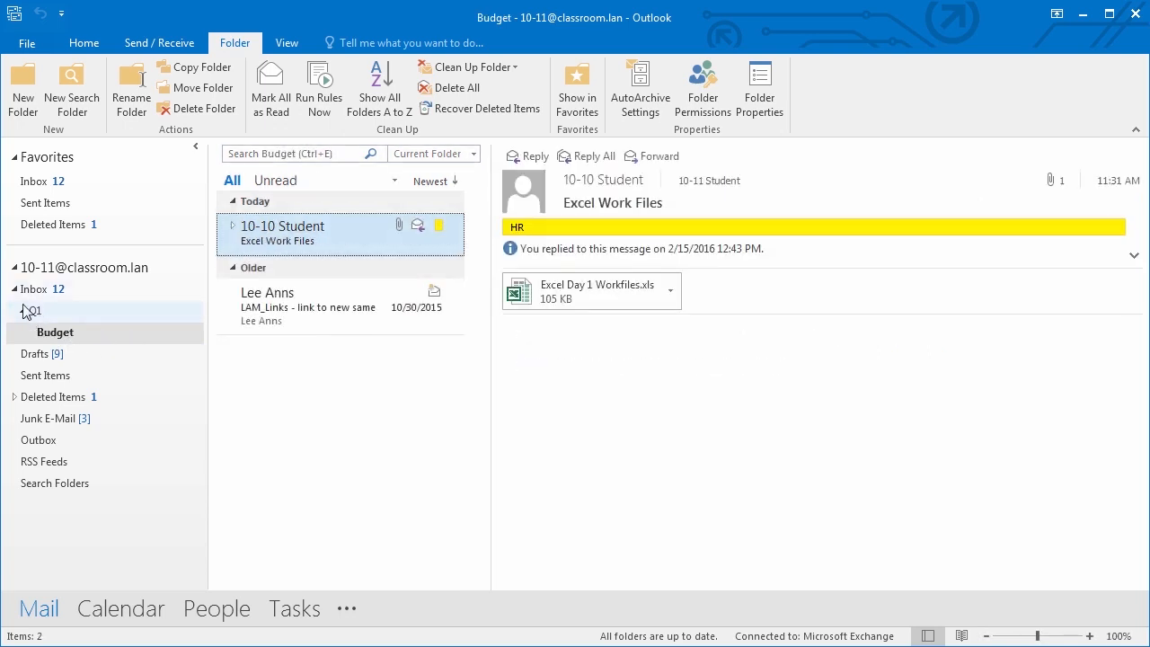
click(61, 334)
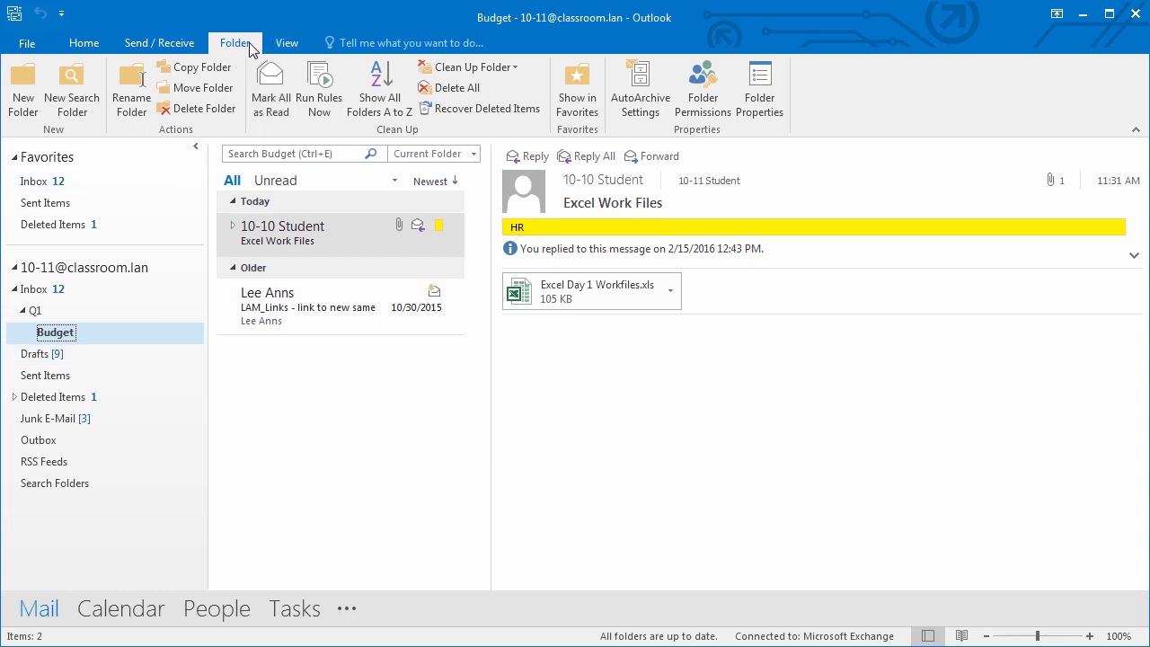
click(212, 88)
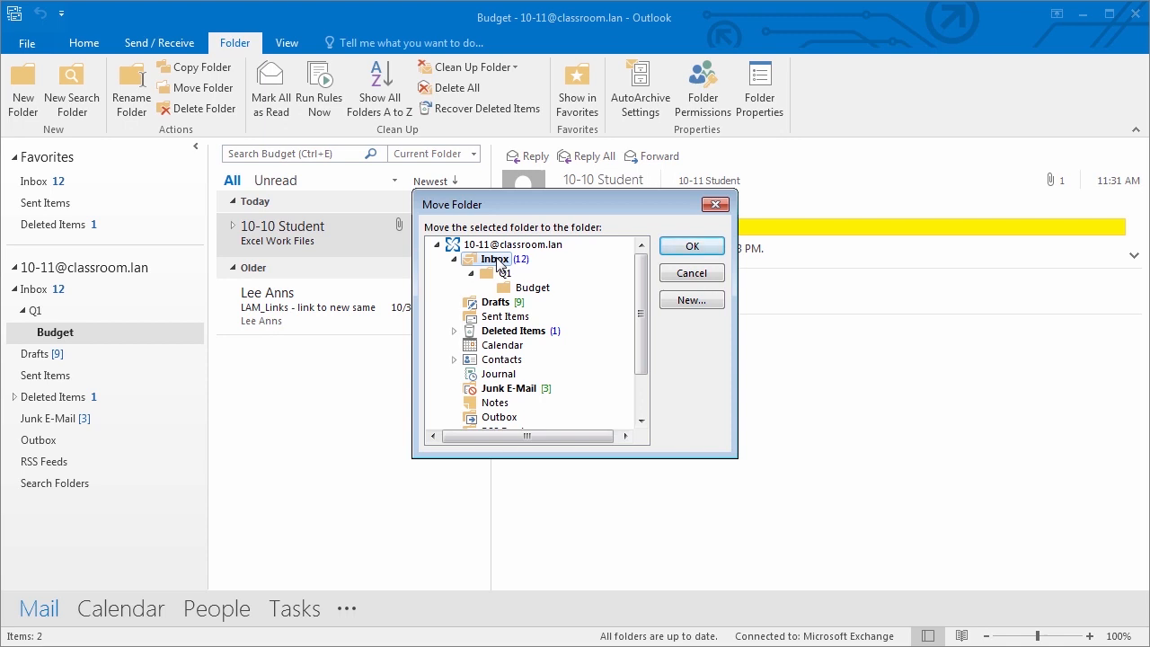
click(691, 245)
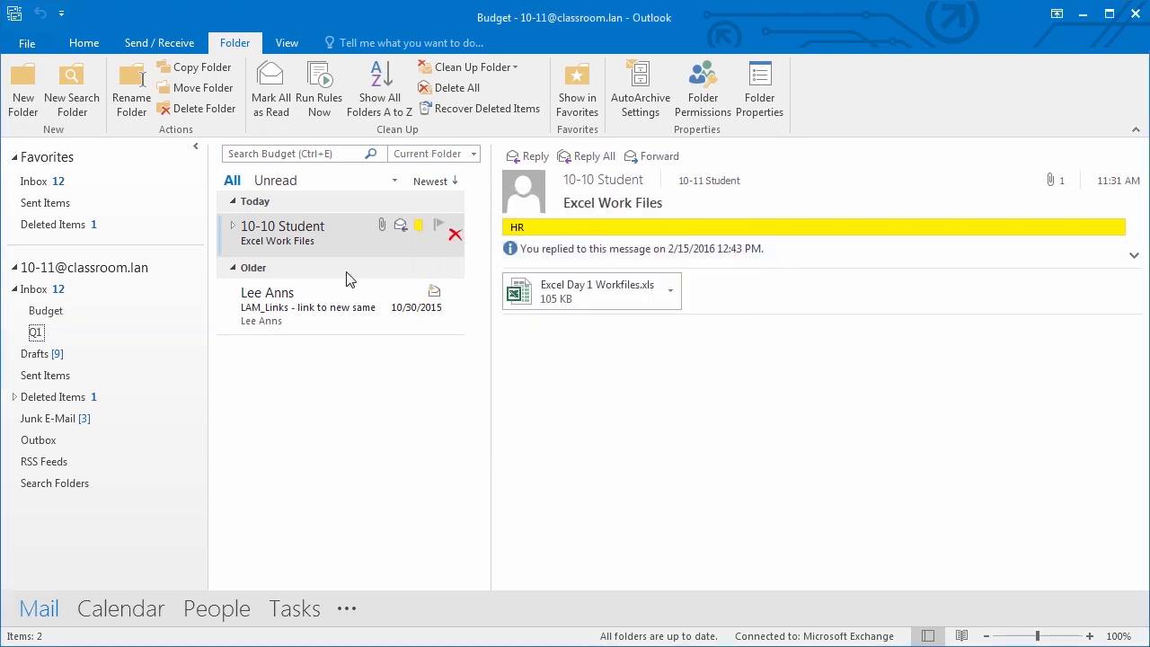
click(36, 334)
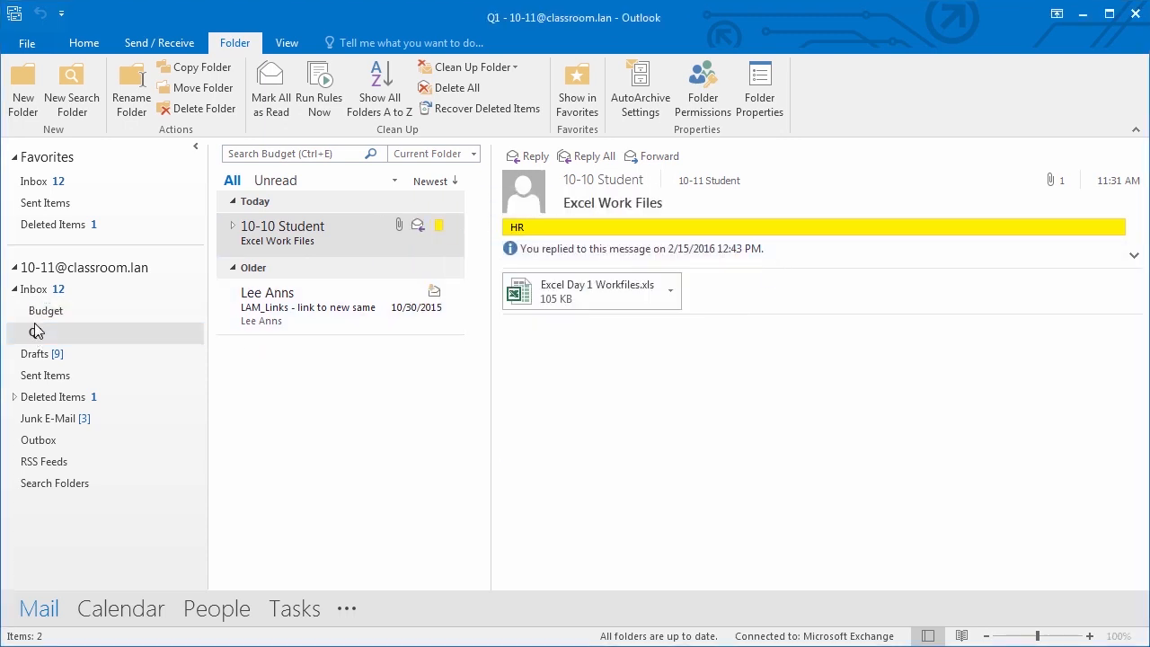
click(35, 316)
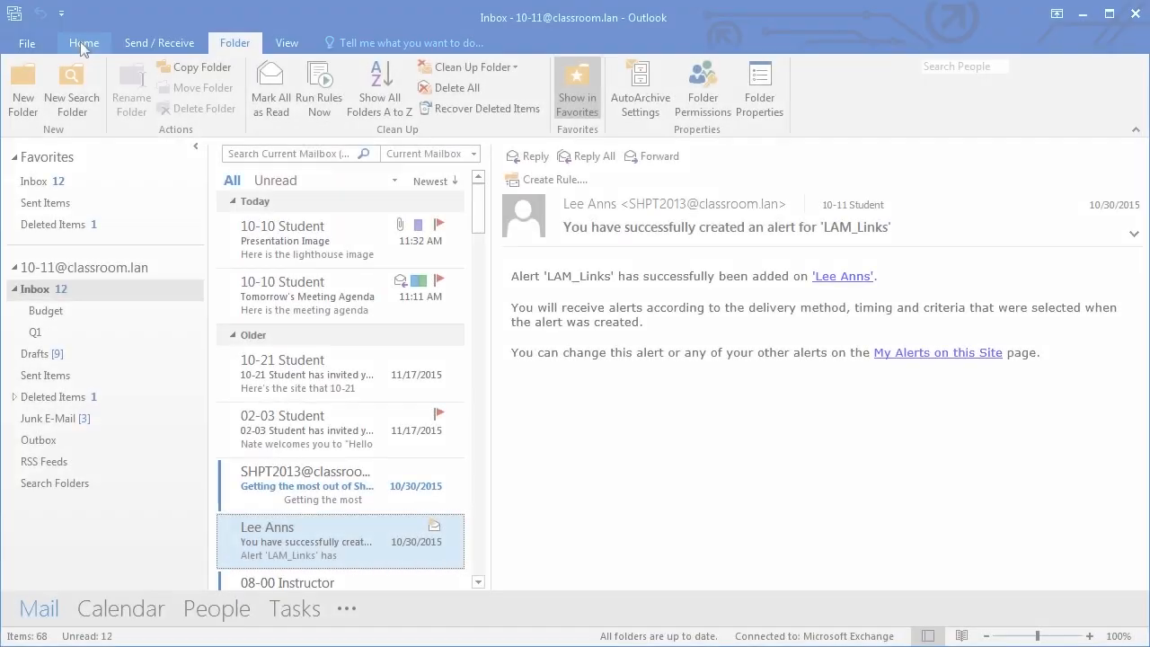
- Start a Current Mailbox search from the Home tab's search box
click(82, 45)
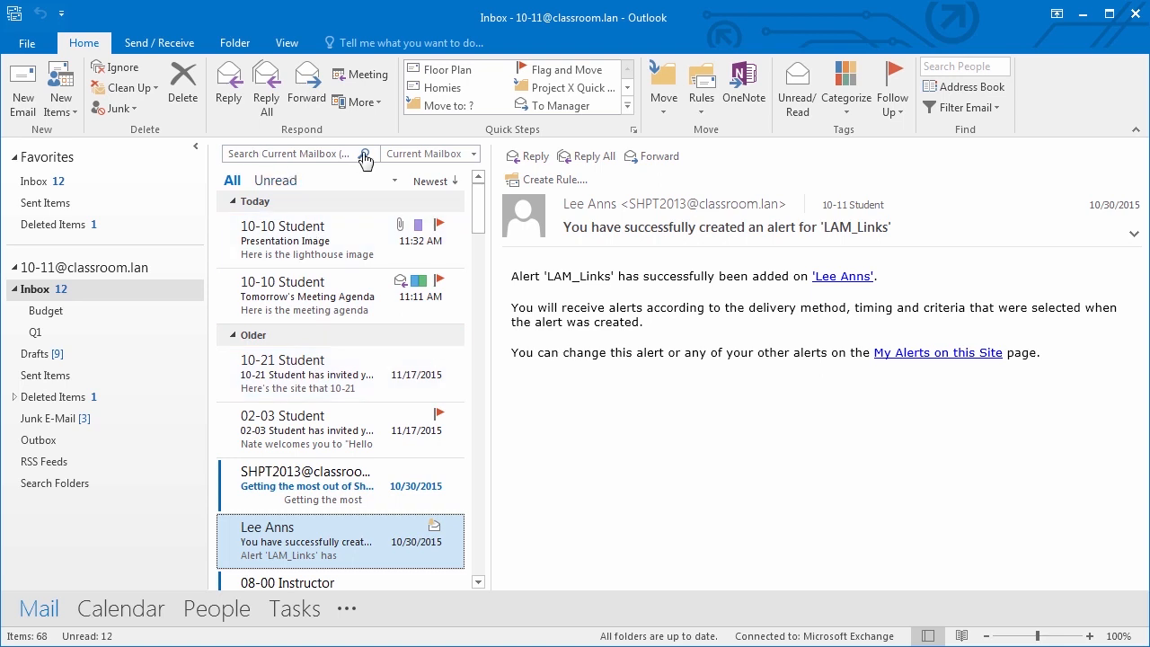
click(291, 154)
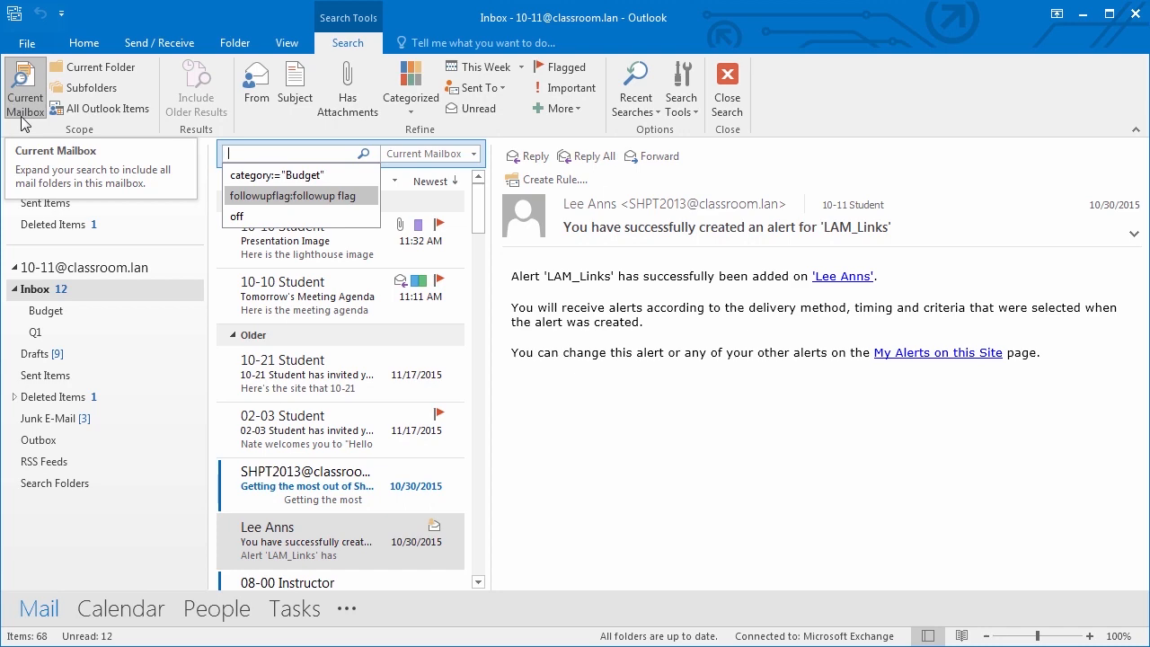
- Start a search in Sent Items, then return to the Inbox search box
click(47, 204)
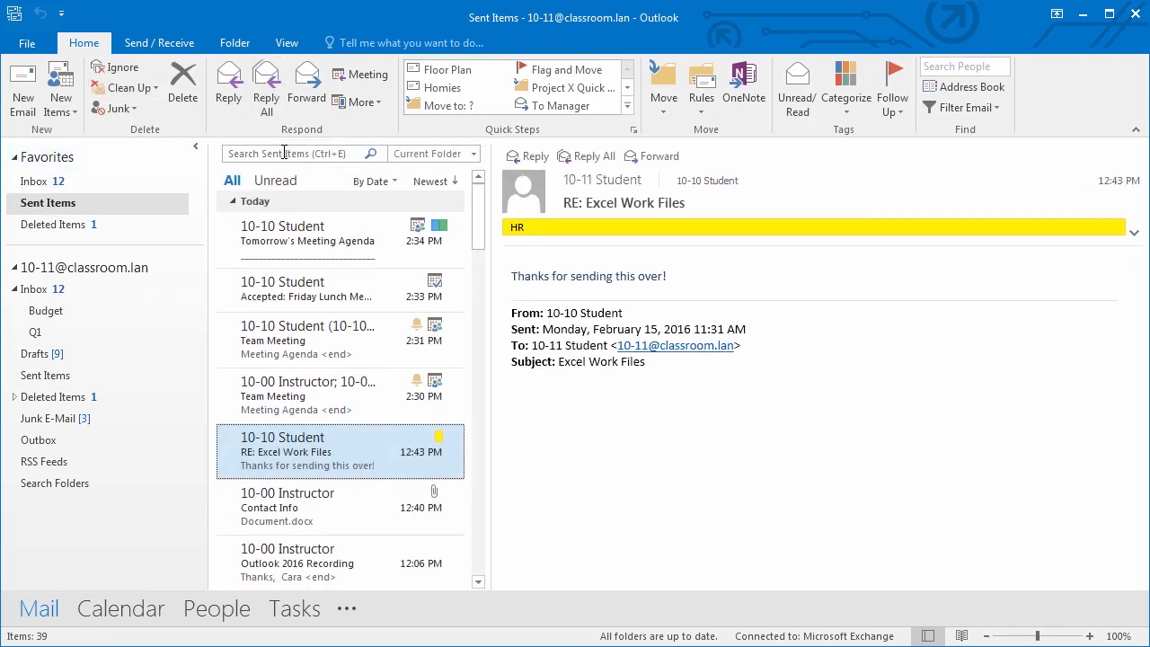
click(284, 153)
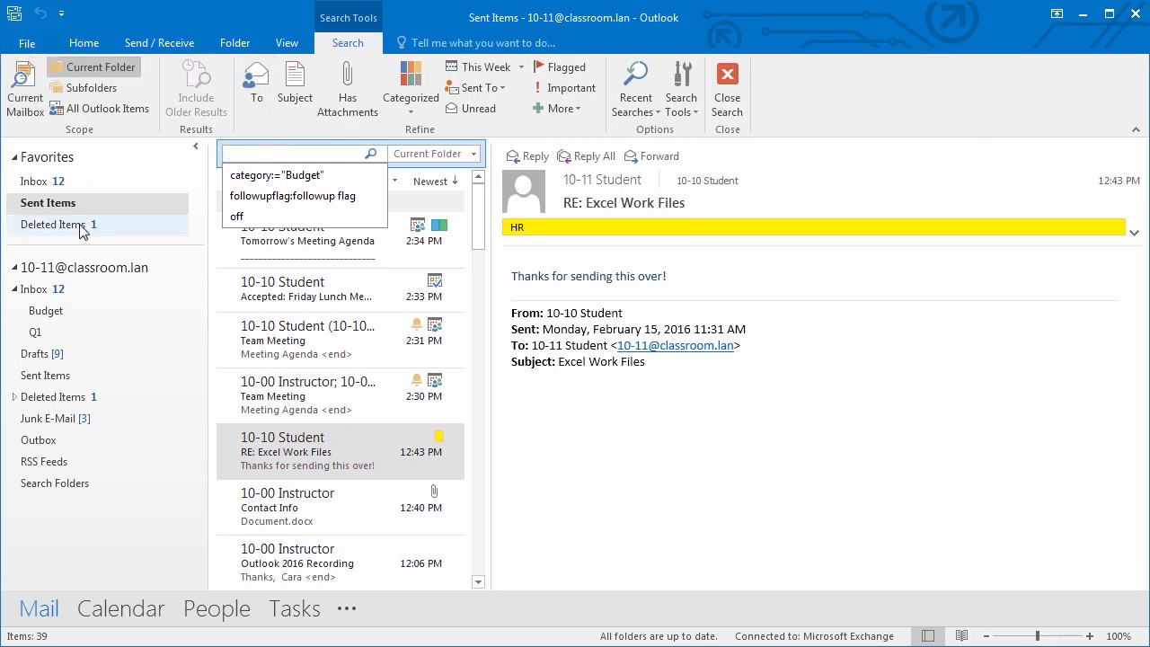
click(41, 289)
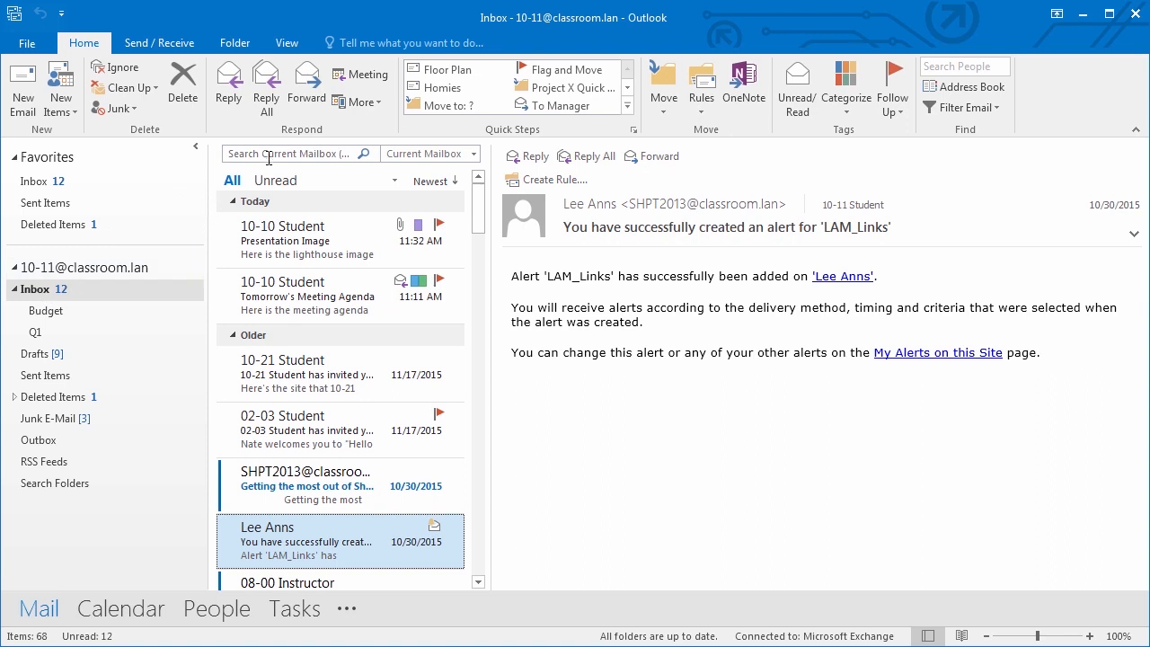
click(269, 153)
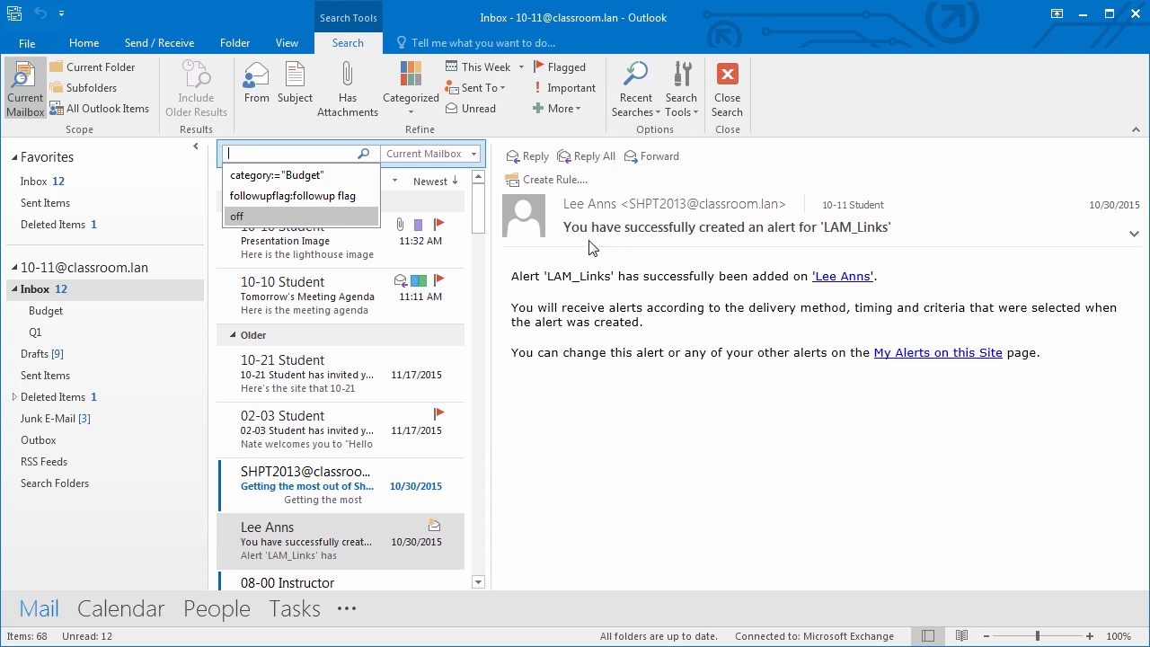
- Search for messages from 10-10 that have attachments, then clear back to the full Inbox
click(258, 85)
text(10-10)
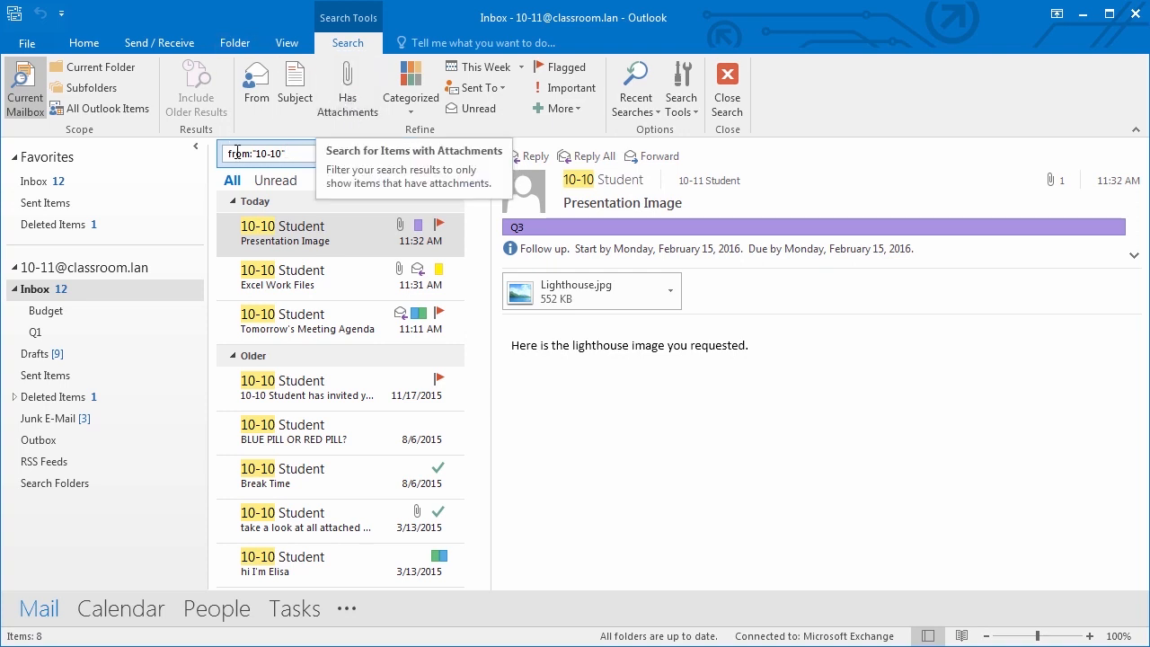
click(351, 105)
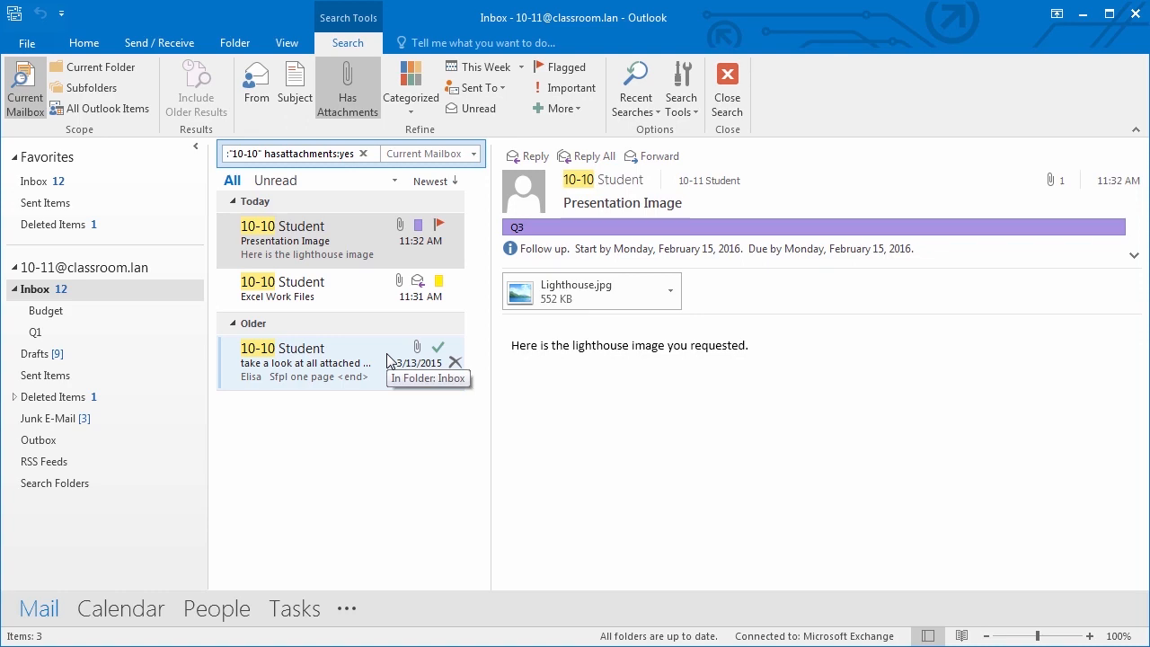
click(34, 184)
click(282, 153)
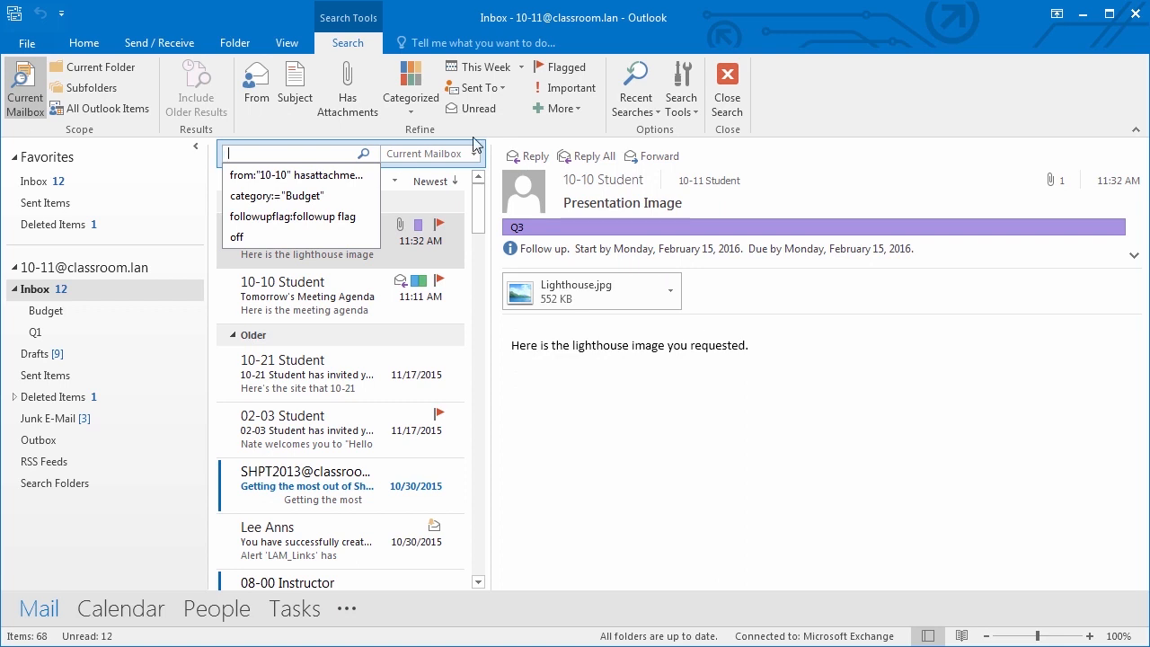
- Rerun the recent 10-10 attachments search and look over the date and category filters
click(616, 114)
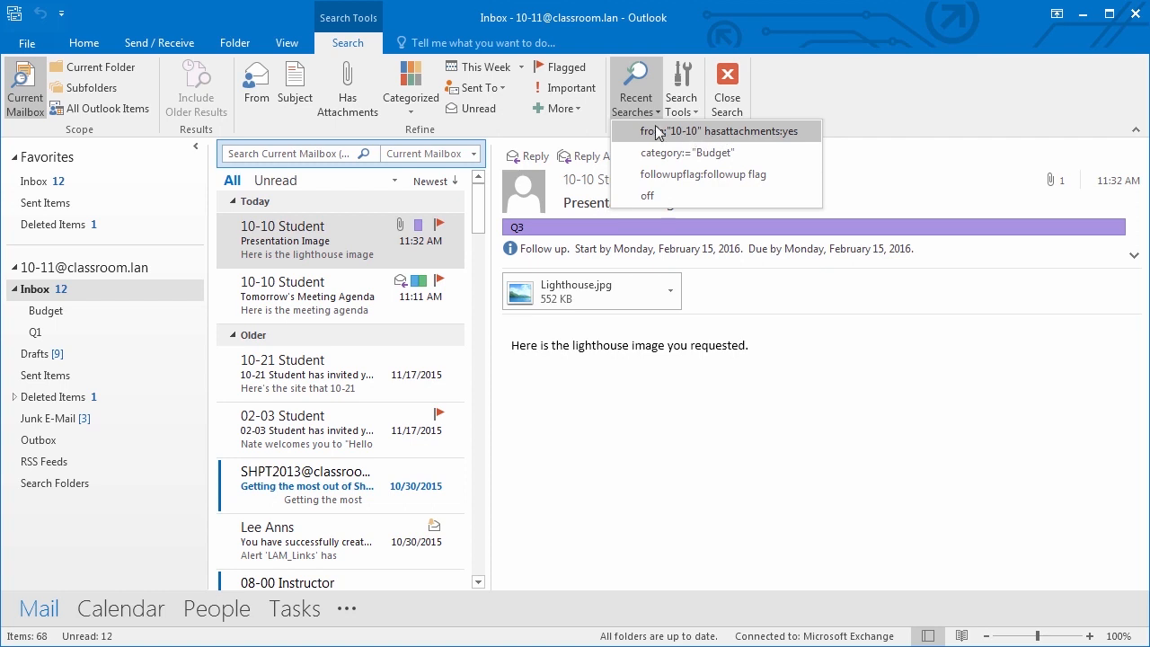
click(732, 132)
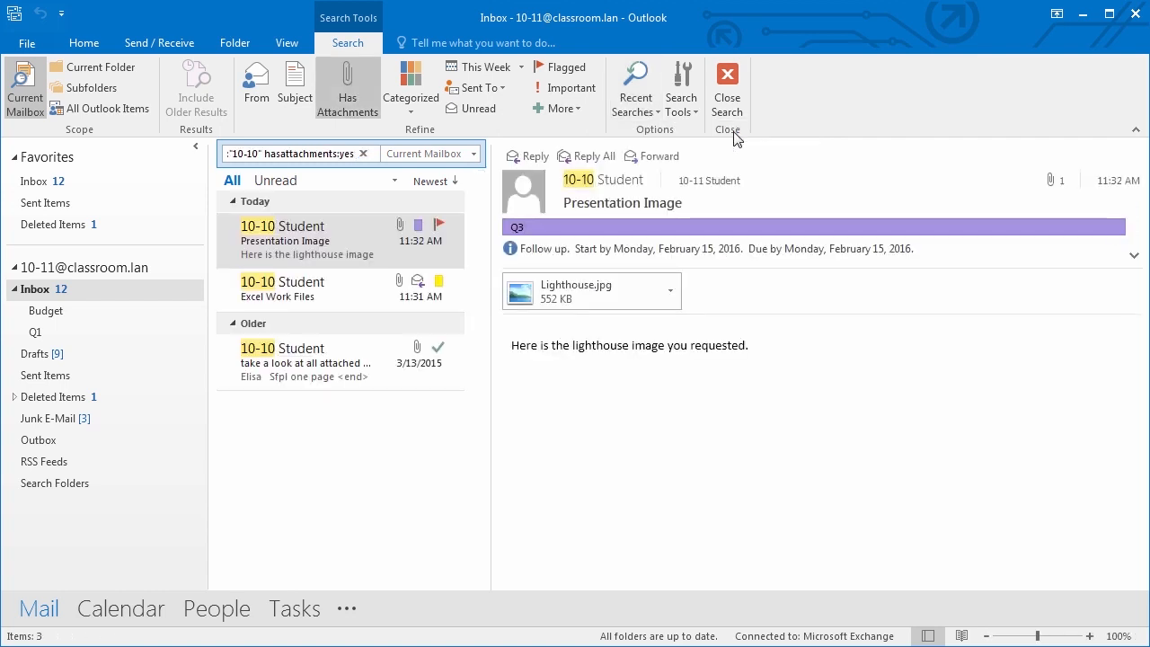
click(522, 68)
click(599, 46)
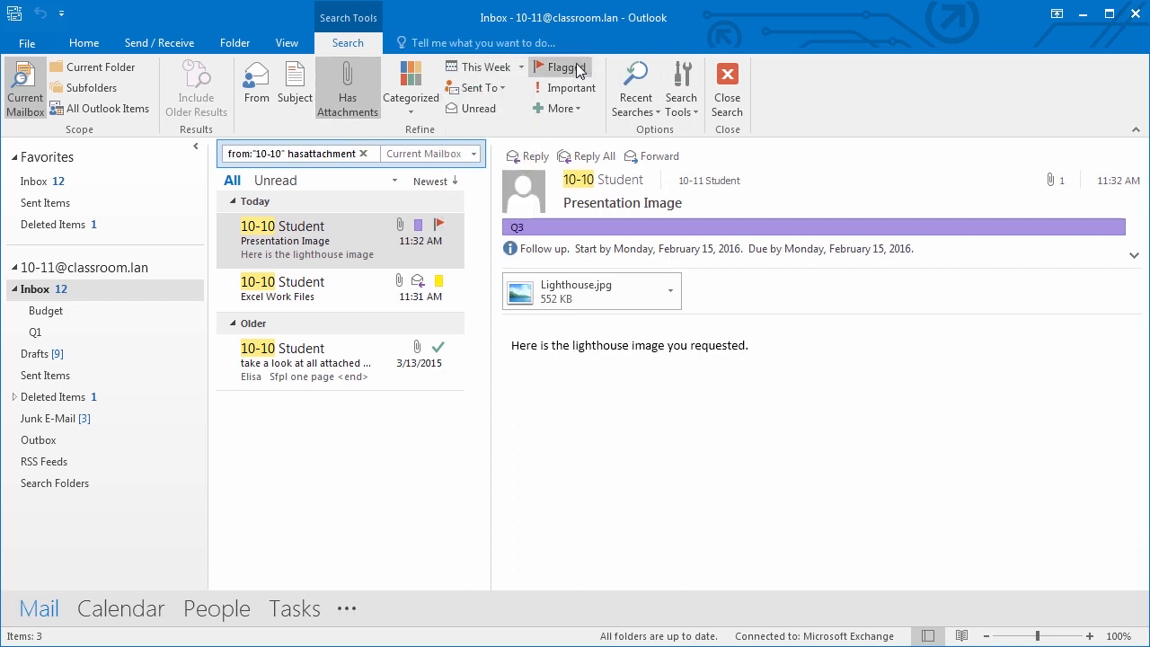
click(413, 111)
click(416, 108)
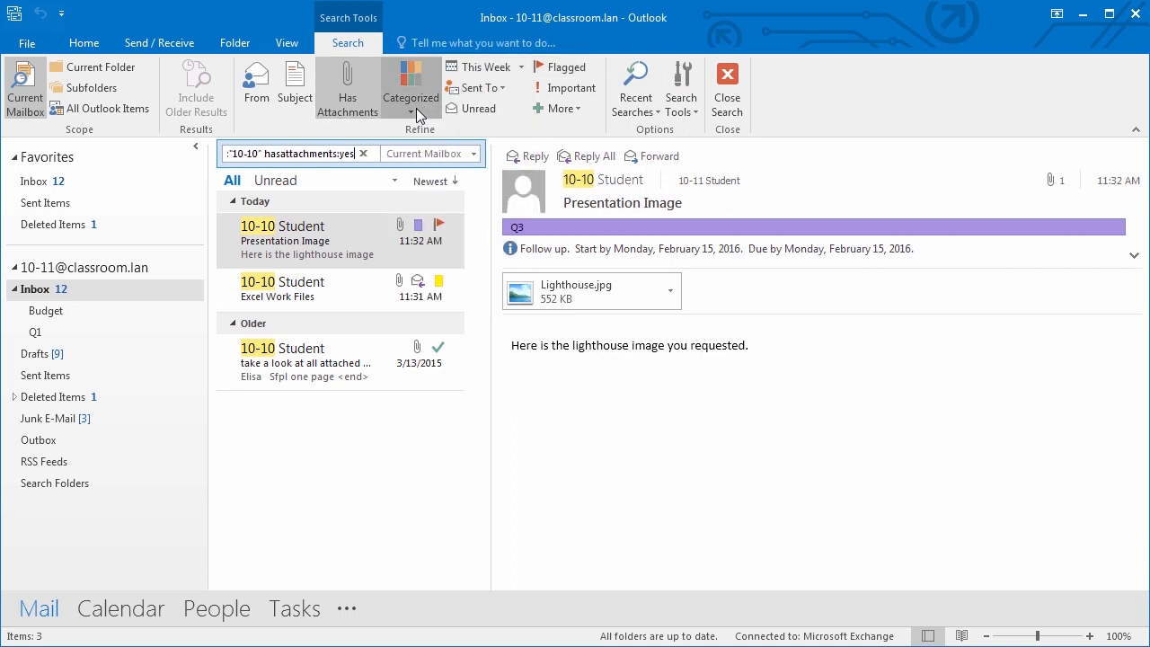
- Check the recipient filters, then widen the search scope to the Inbox subfolders
click(495, 89)
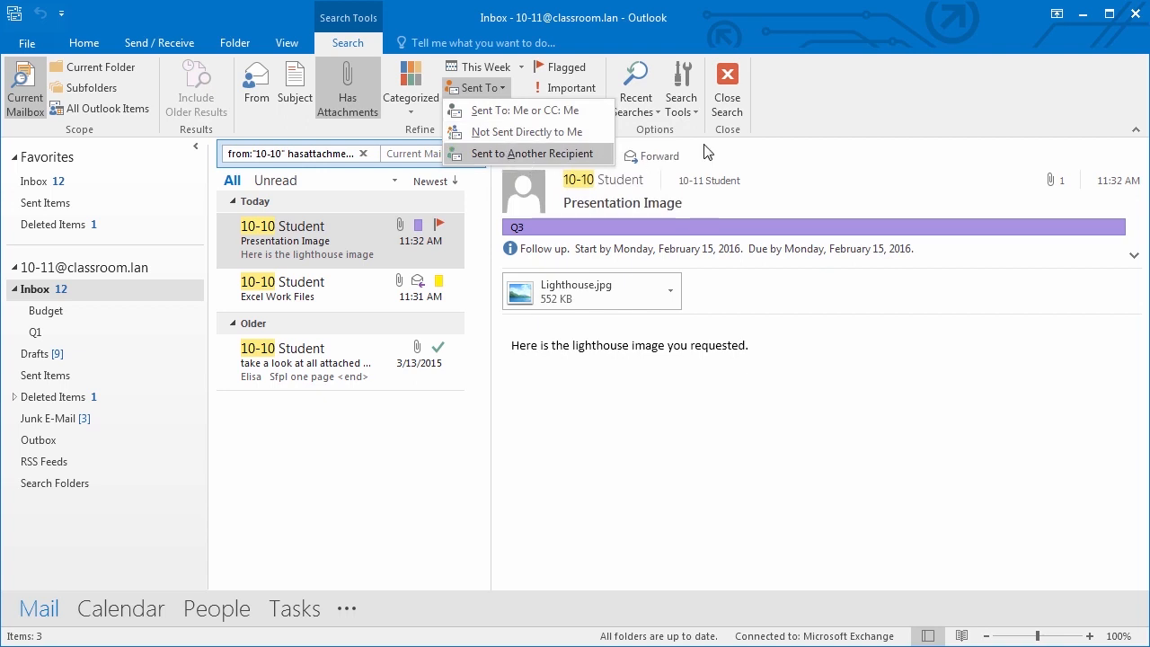
click(785, 110)
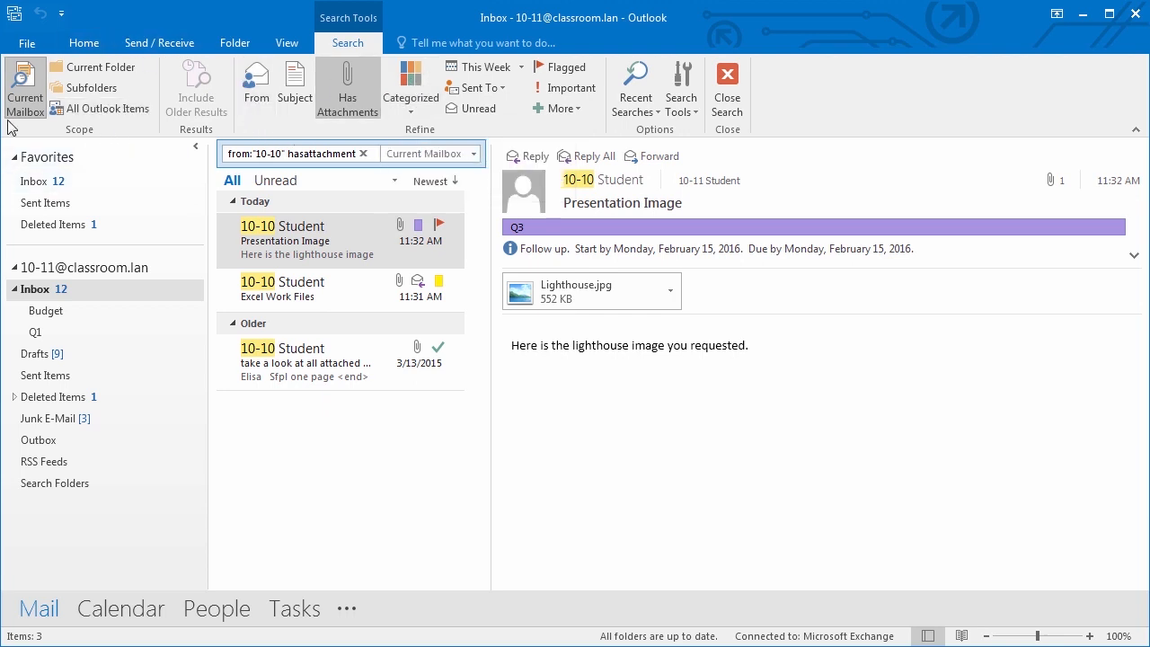
click(85, 89)
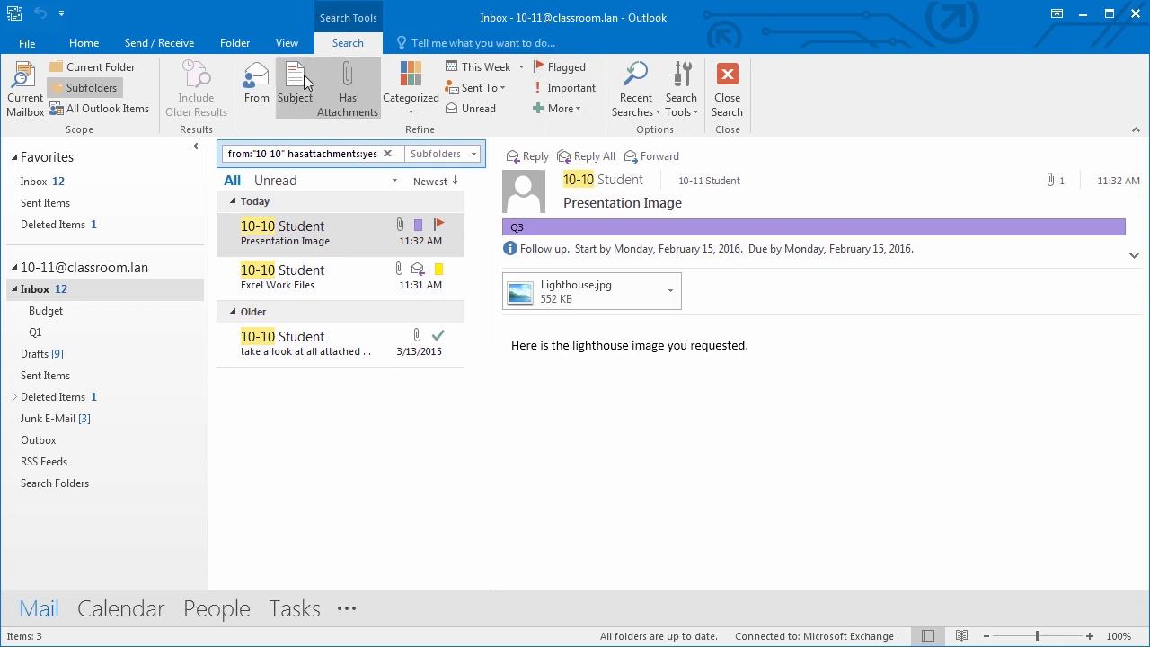
click(639, 106)
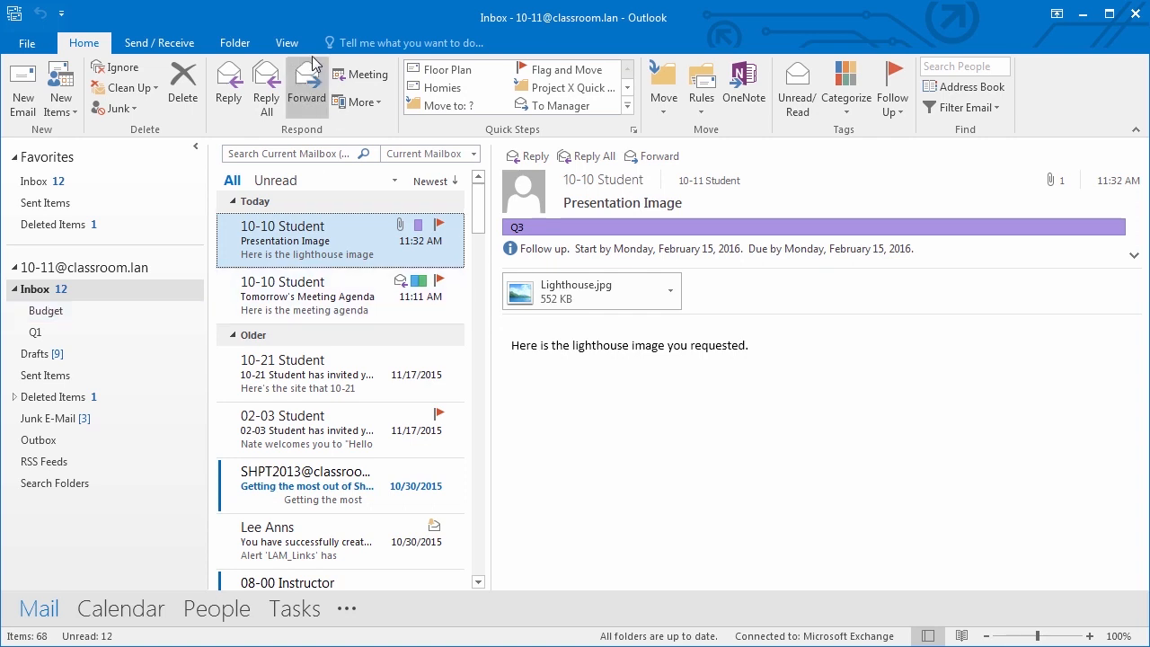
- Create an Unread Mail search folder using the default Unread mail option
click(237, 43)
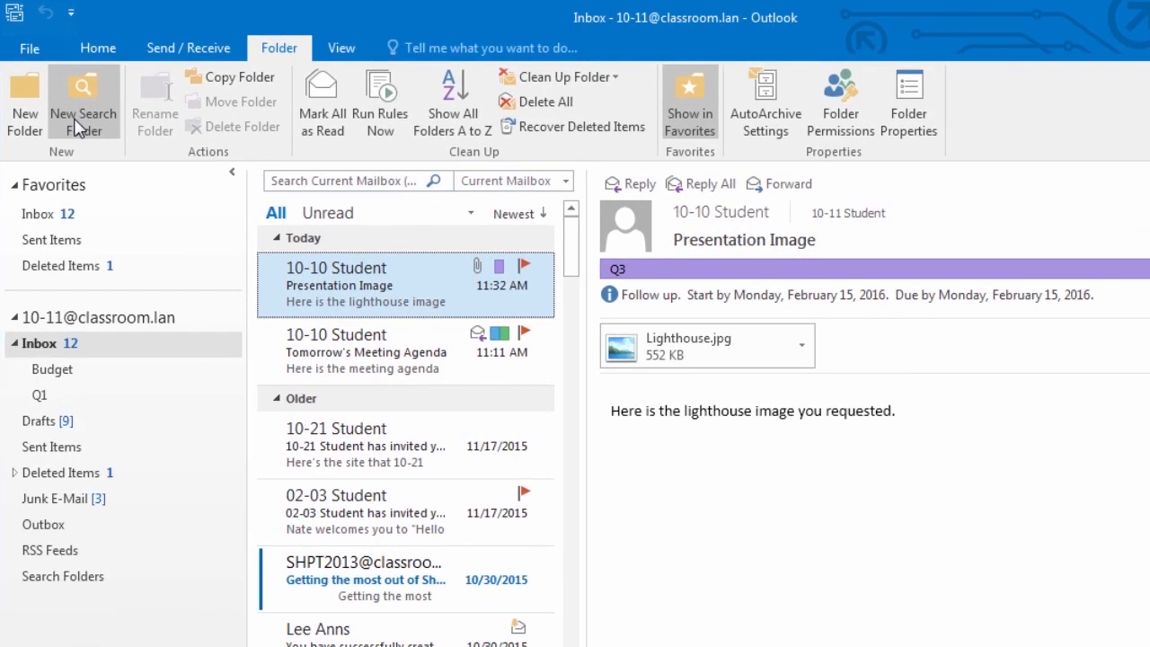
click(71, 111)
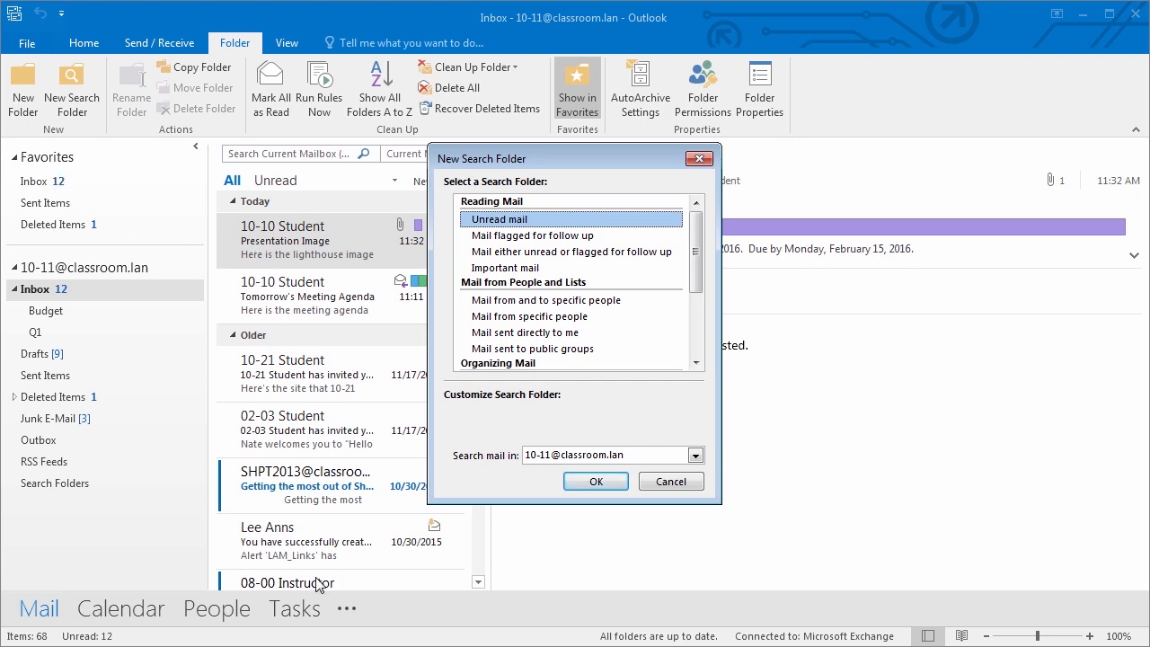
click(607, 481)
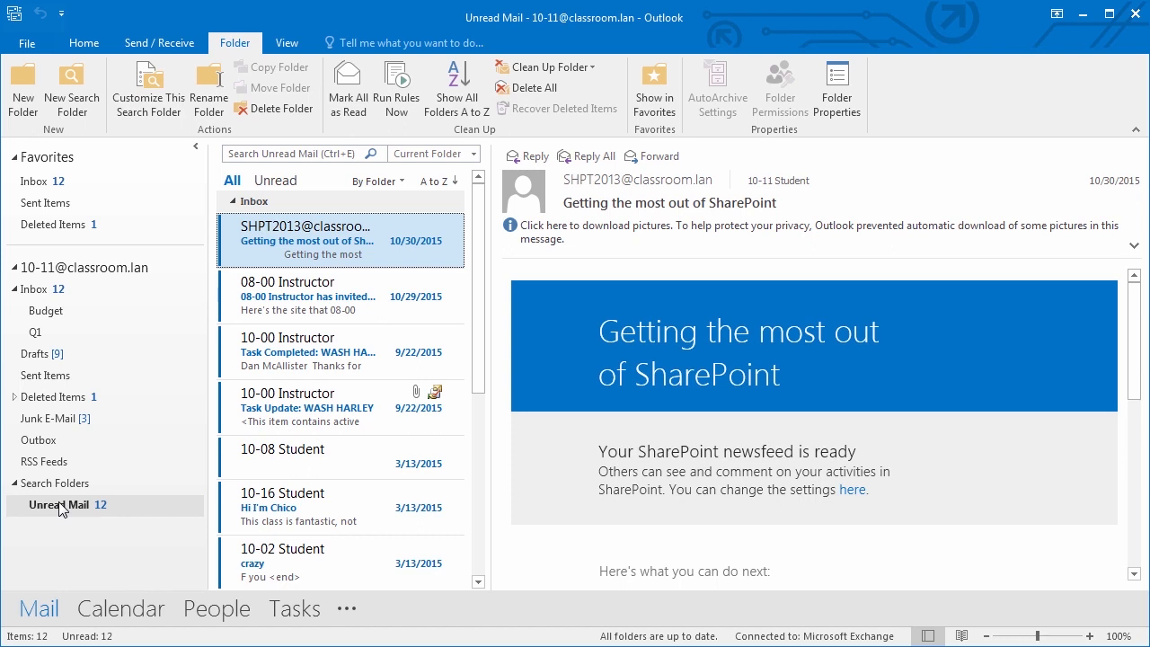
- Read each unread message in Unread Mail, from the 10-05 Student invitations up to the SharePoint newsfeed
drag(477, 365, 412, 556)
click(331, 559)
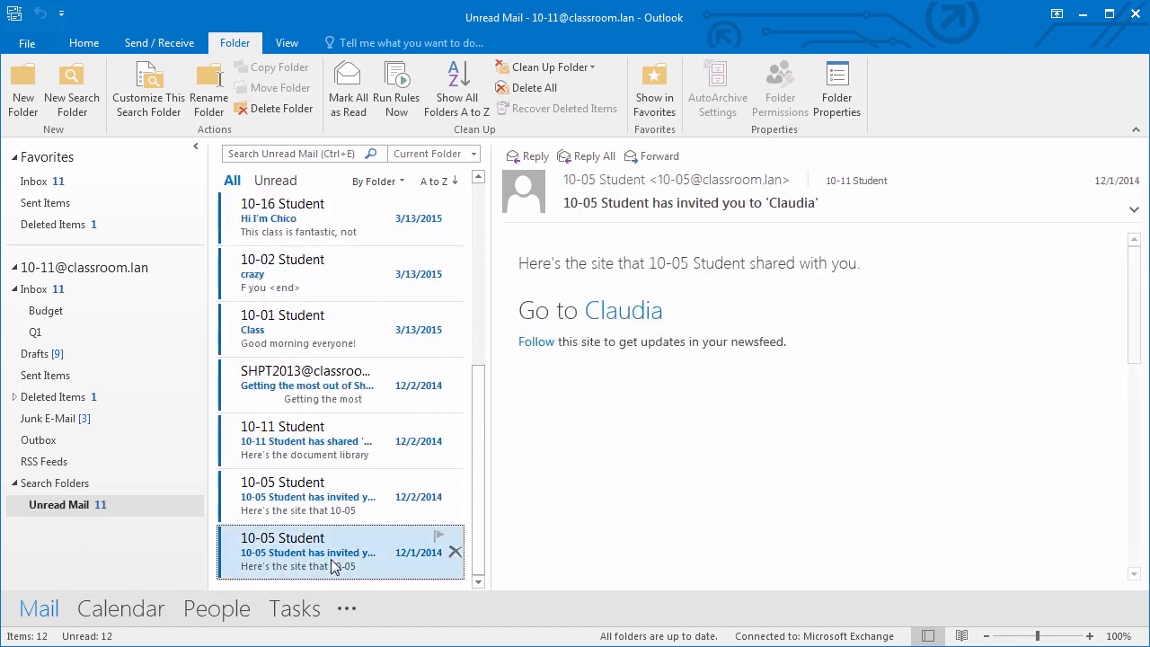
click(303, 515)
click(312, 456)
click(310, 398)
click(340, 345)
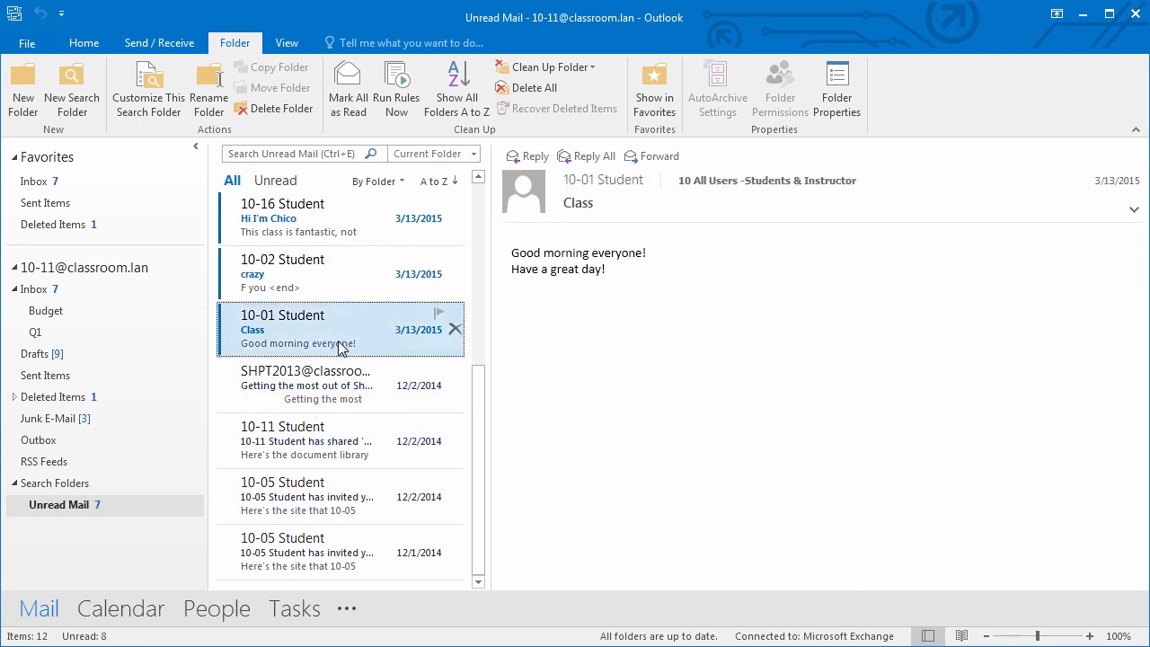
click(334, 294)
scroll(329, 308, up, 1)
click(317, 285)
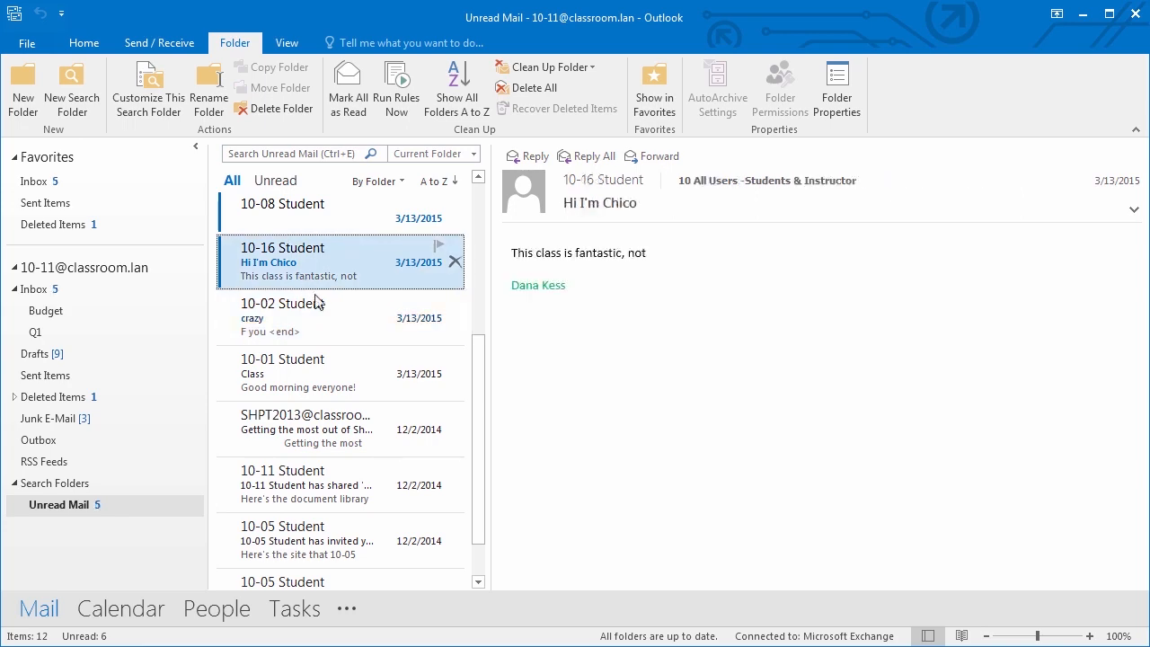
scroll(334, 316, up, 2)
click(332, 320)
click(319, 288)
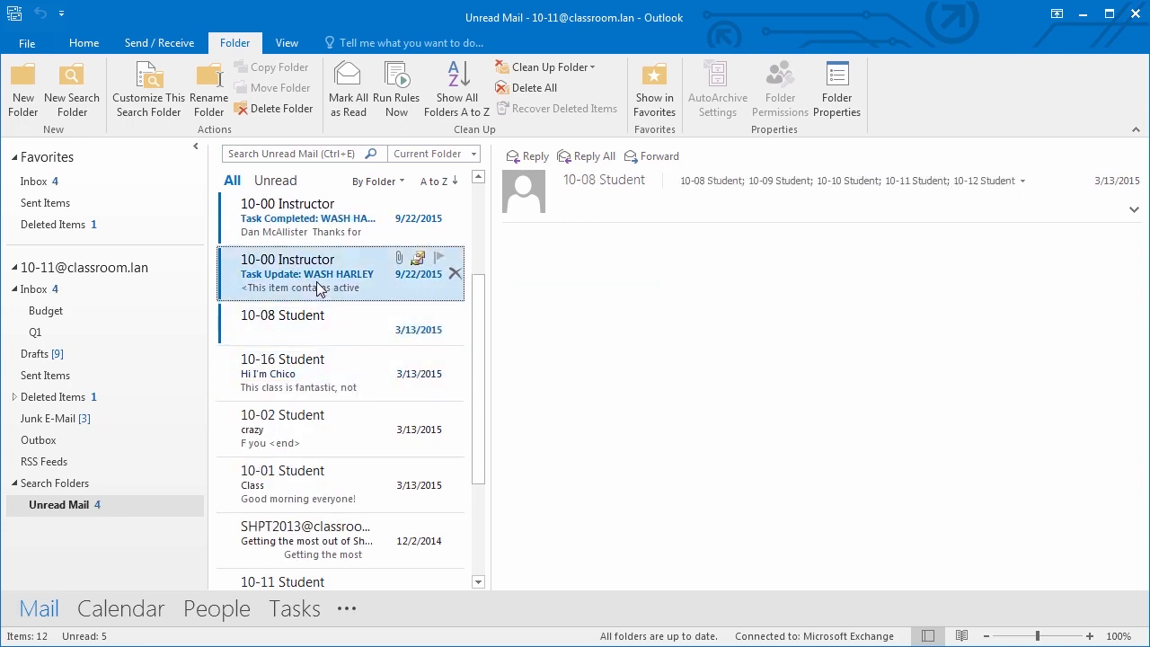
scroll(332, 319, up, 2)
click(332, 326)
click(309, 274)
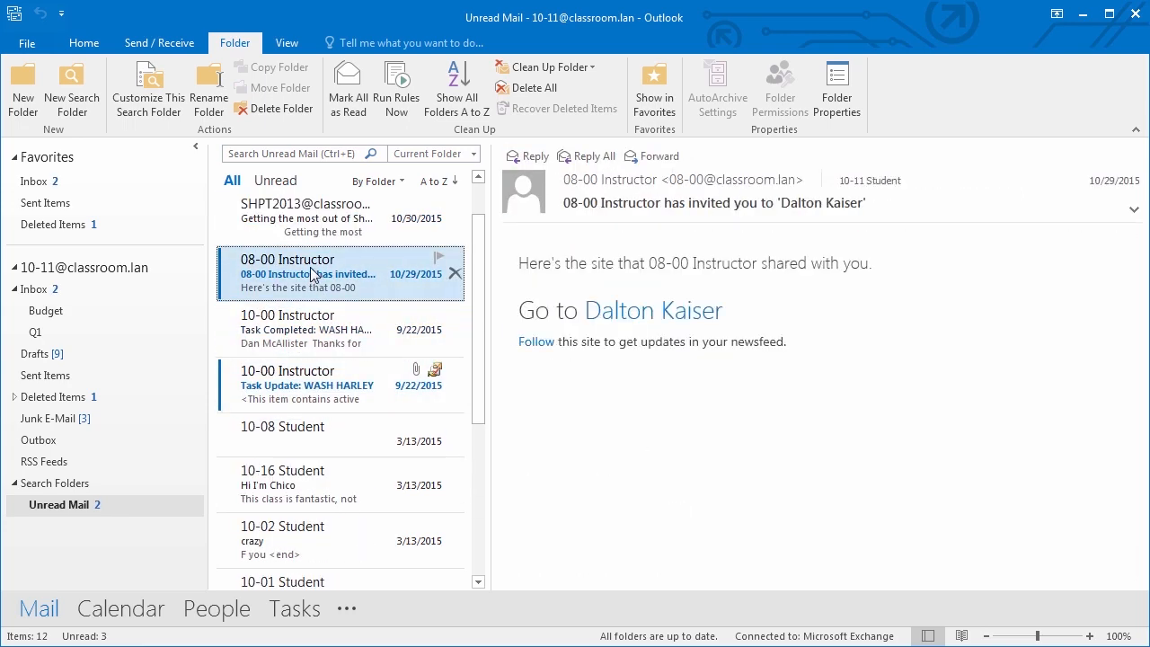
click(315, 219)
- Mark the remaining 10-00 Instructor Task Update message as read, then start another search folder
click(316, 379)
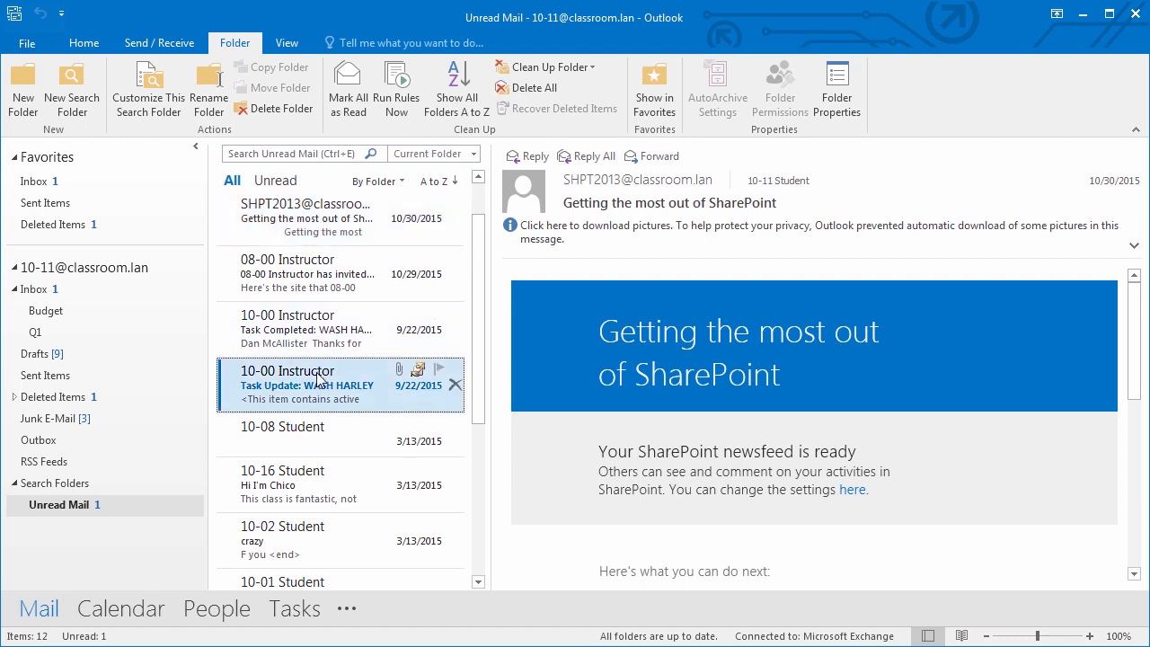
click(395, 328)
click(289, 395)
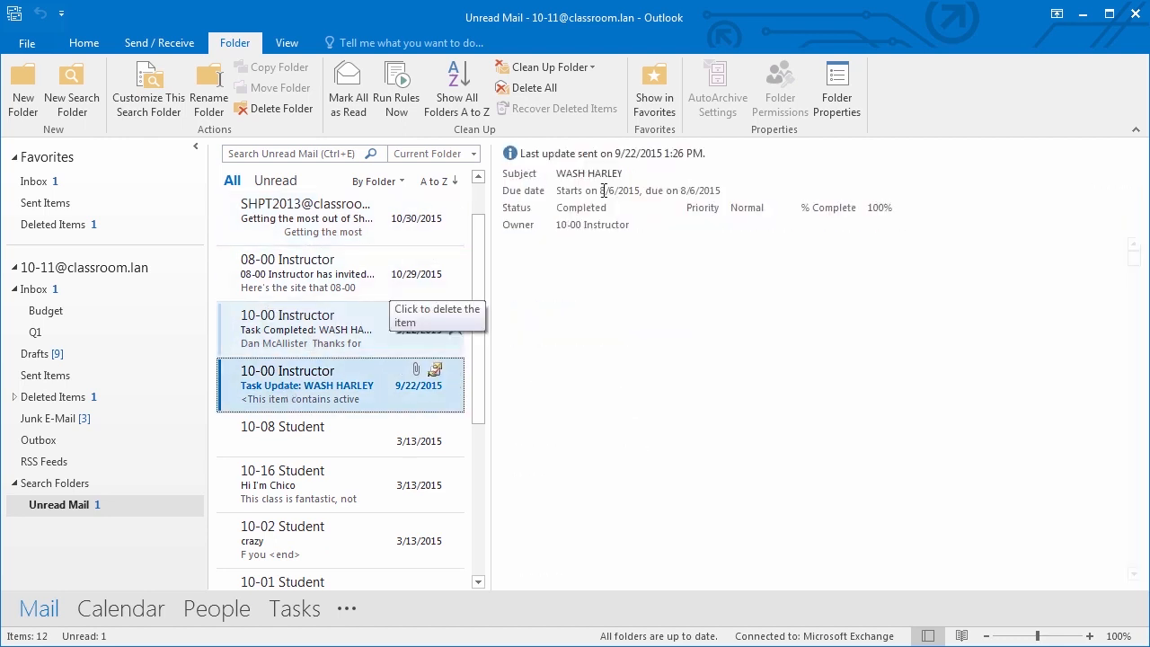
click(83, 42)
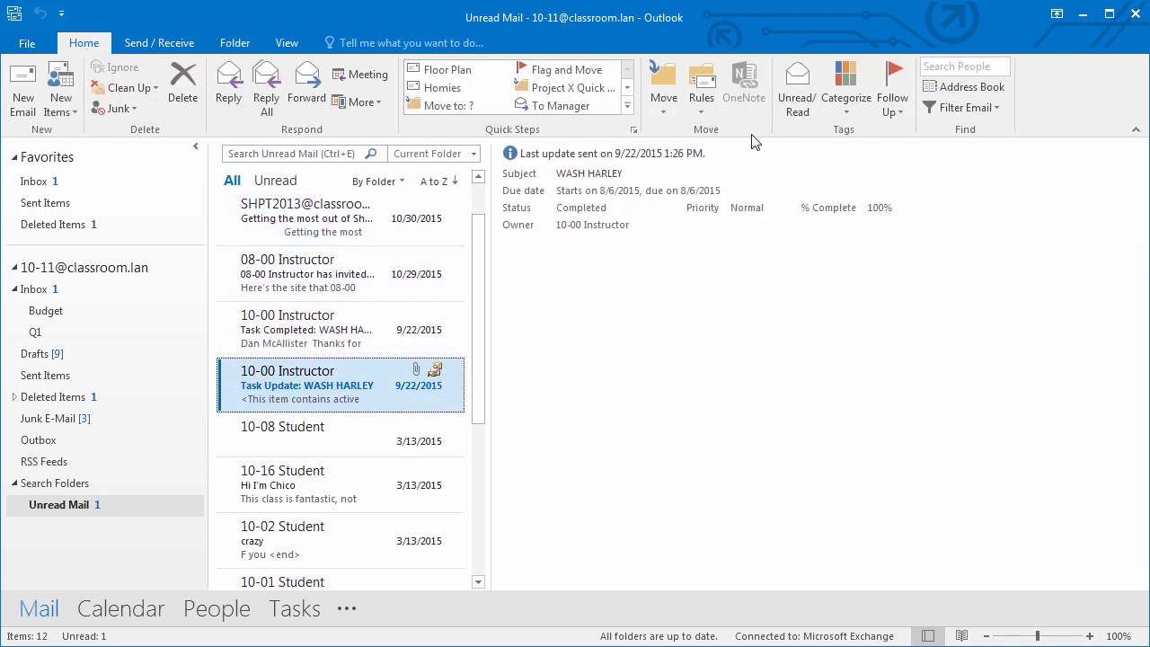
click(797, 90)
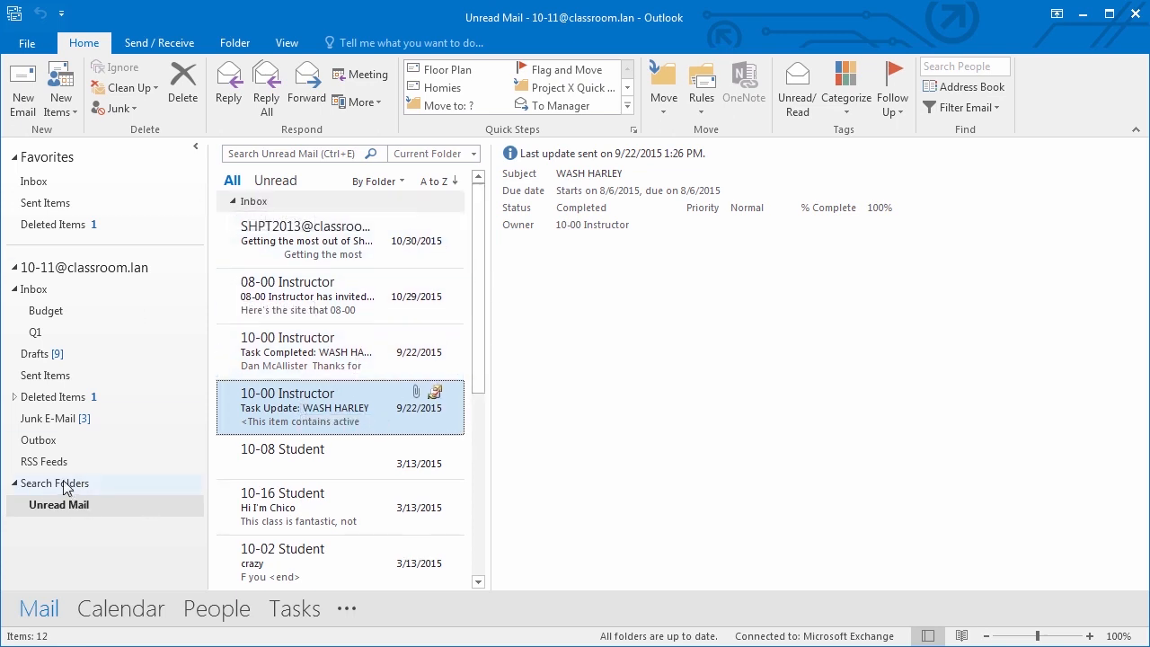
click(235, 43)
click(76, 105)
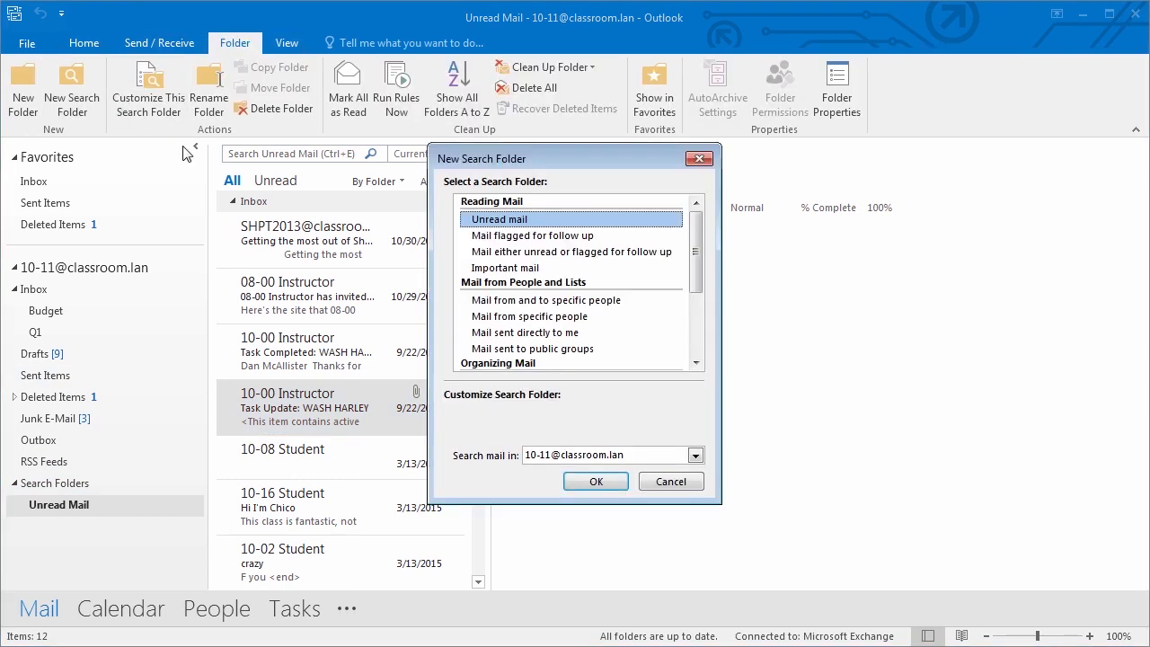
- Create a search folder for mail from and sent to 10-10 Student
click(493, 300)
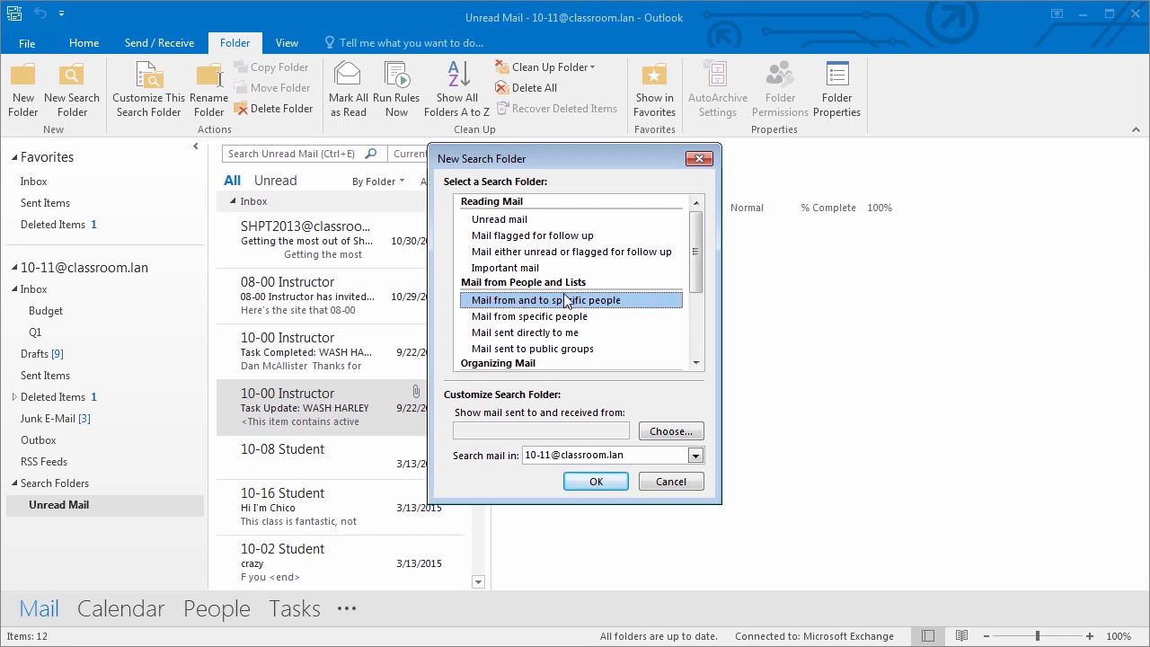
click(665, 435)
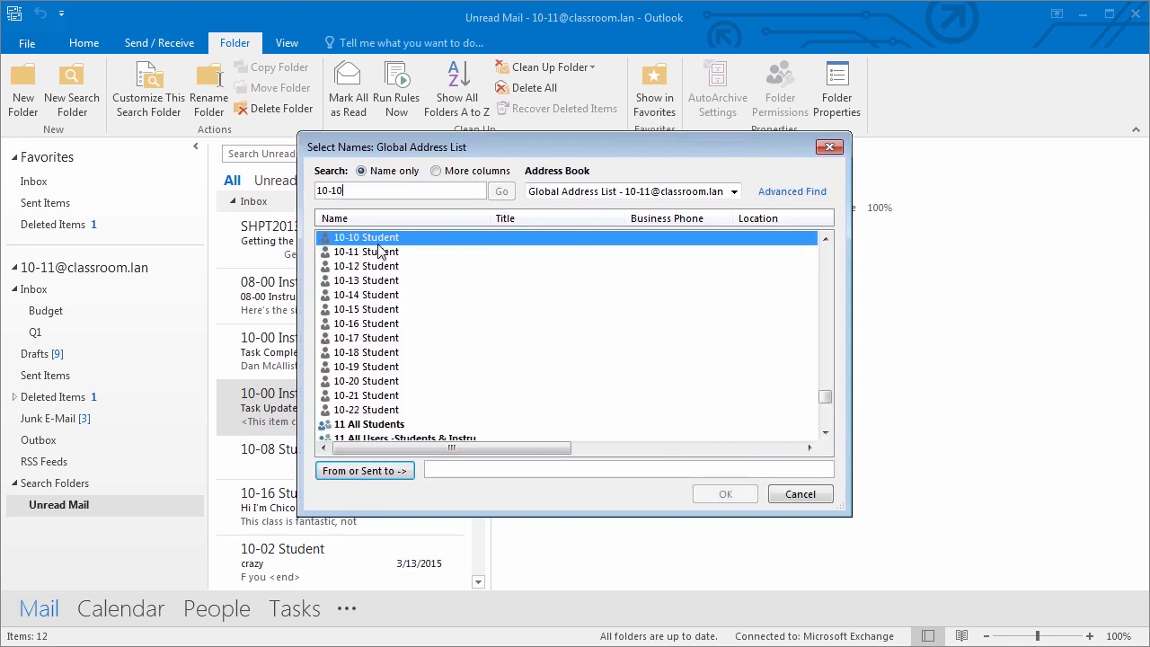
click(385, 473)
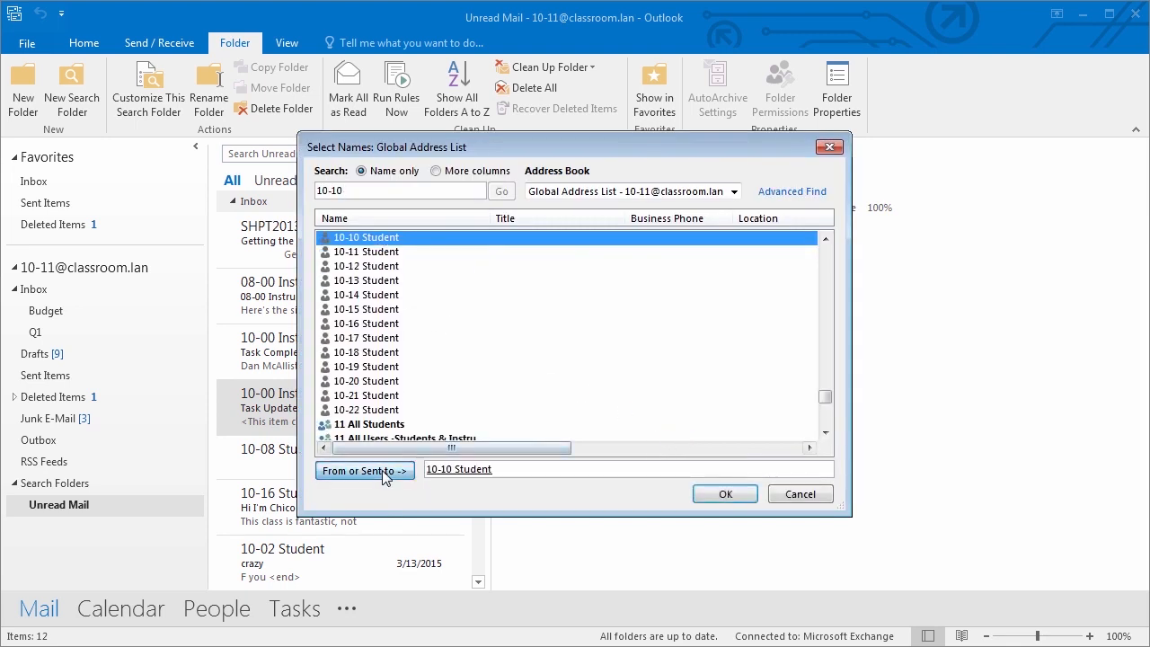
click(732, 497)
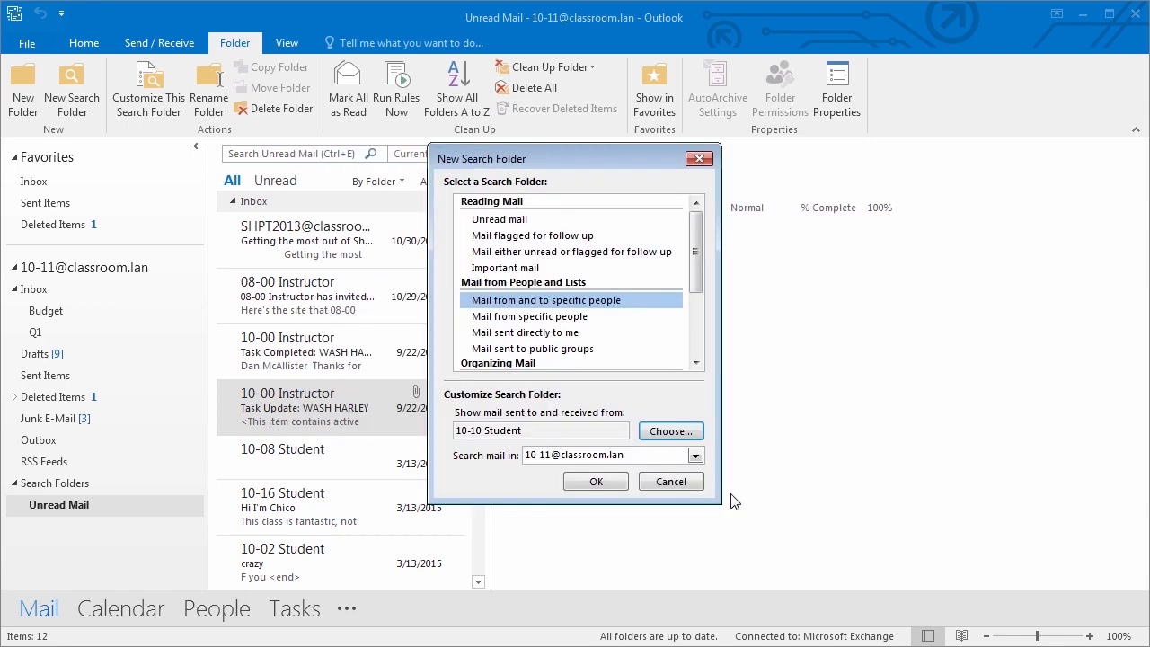
click(591, 478)
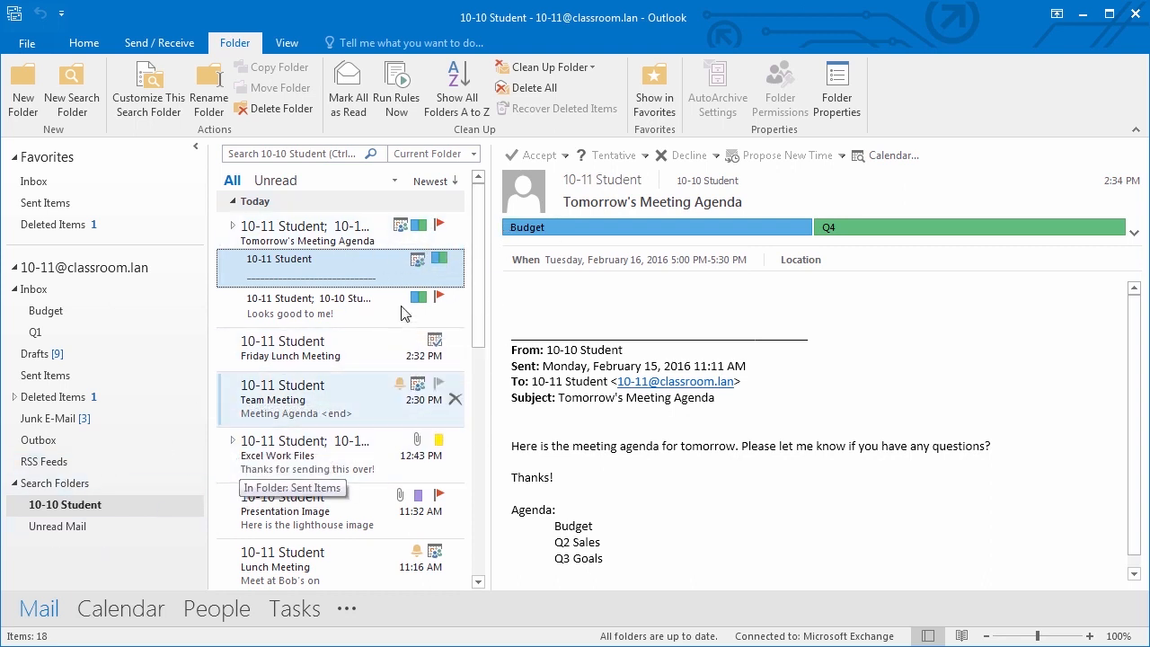
scroll(478, 361, down, 5)
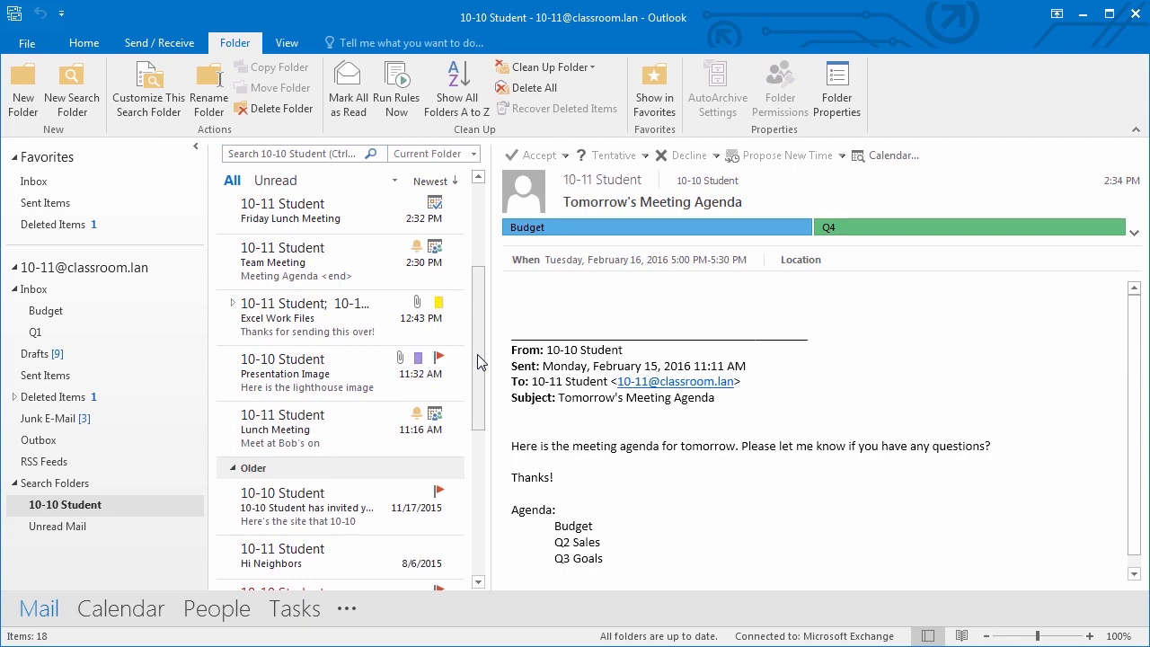
drag(478, 422, 510, 263)
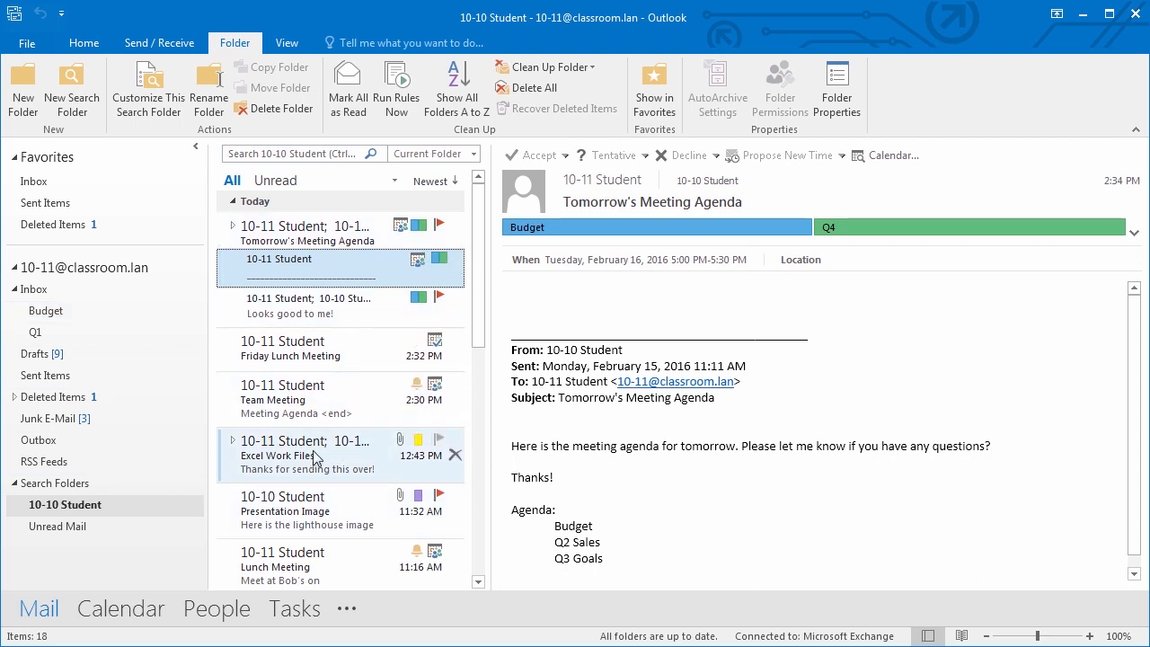
- Compose an email to 10-10 Student with subject 'TEST Search Folder'
click(82, 45)
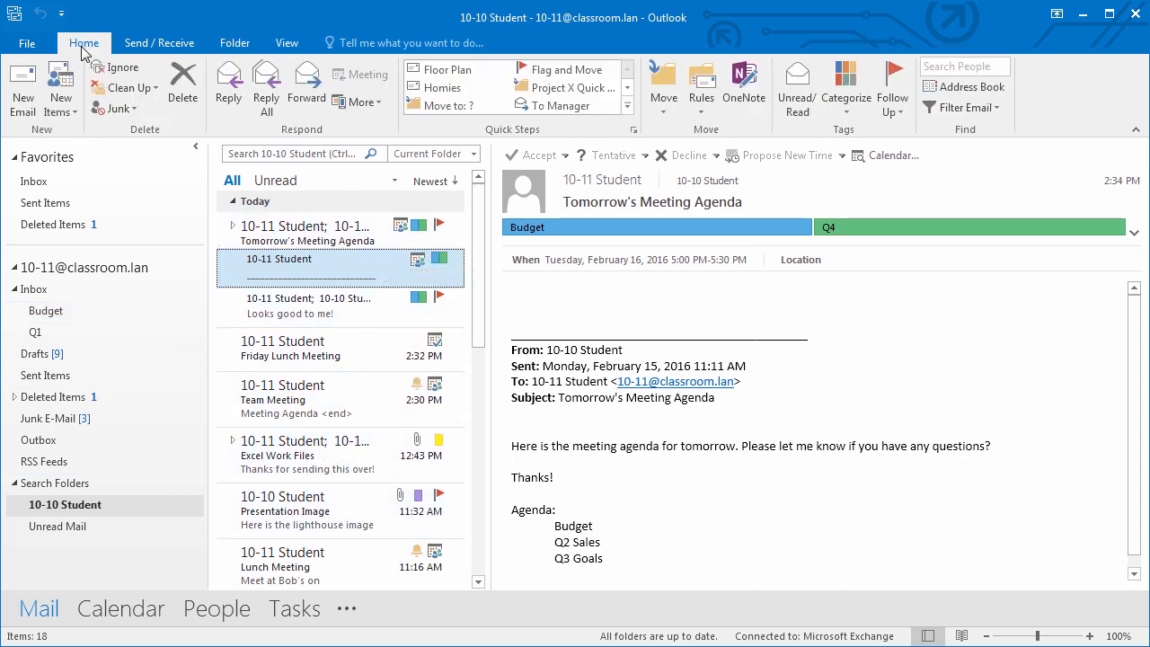
click(22, 100)
text(10-10)
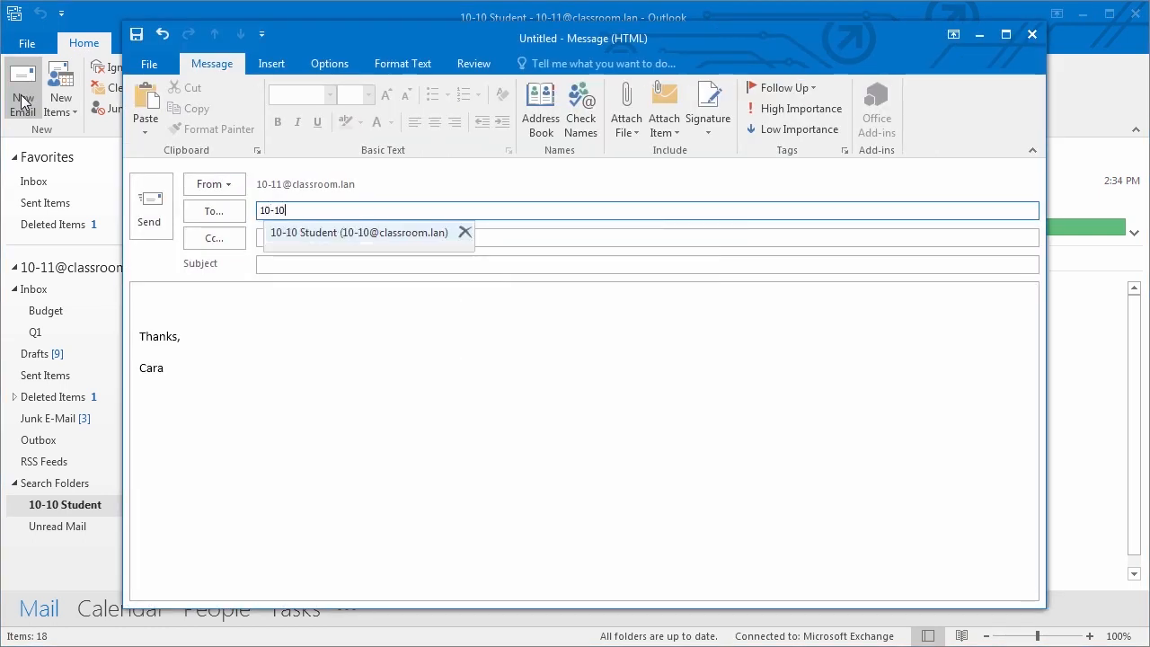
key(Return)
key(Tab)
key(Tab)
text(TEST)
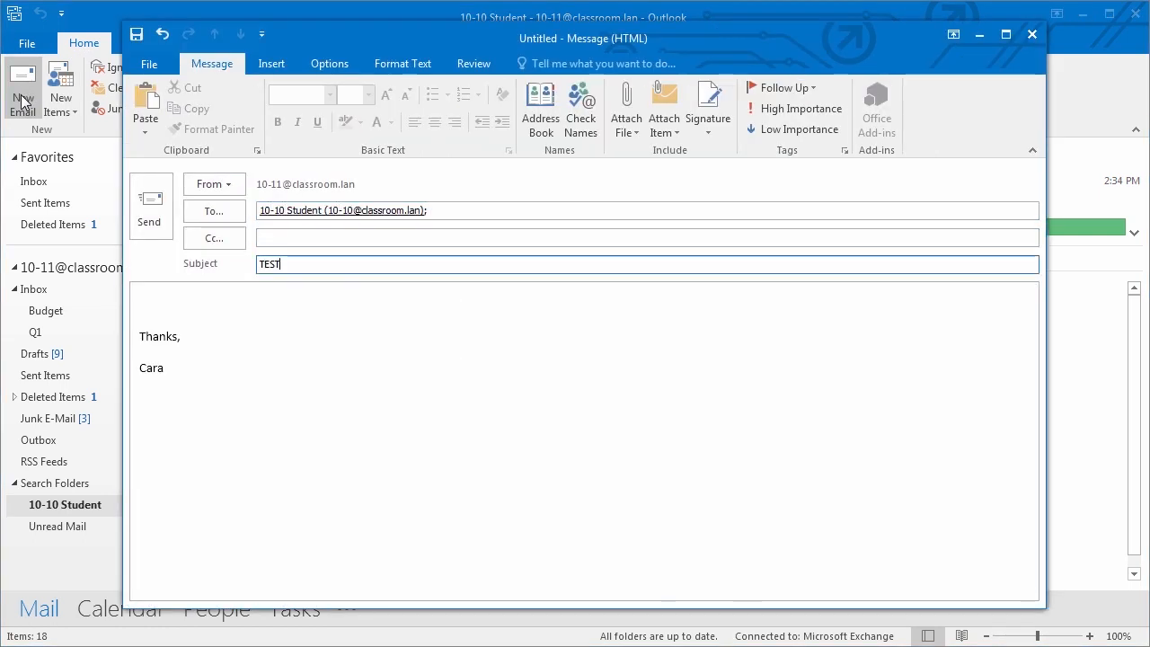
text( Sear)
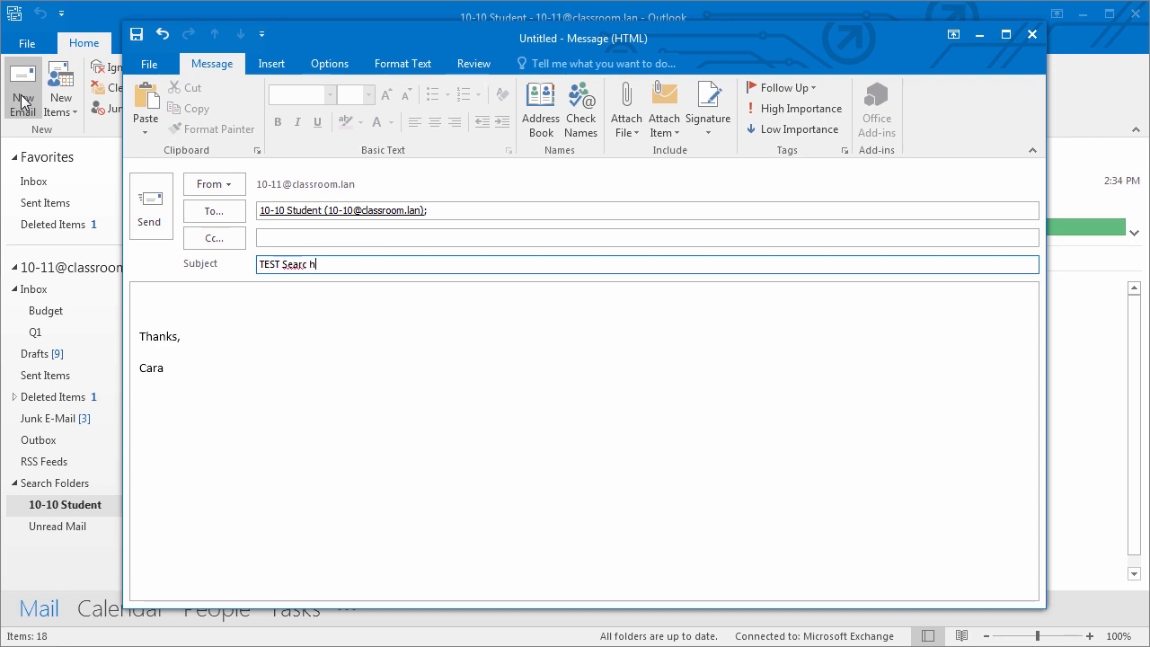
text(ch Folder)
click(117, 173)
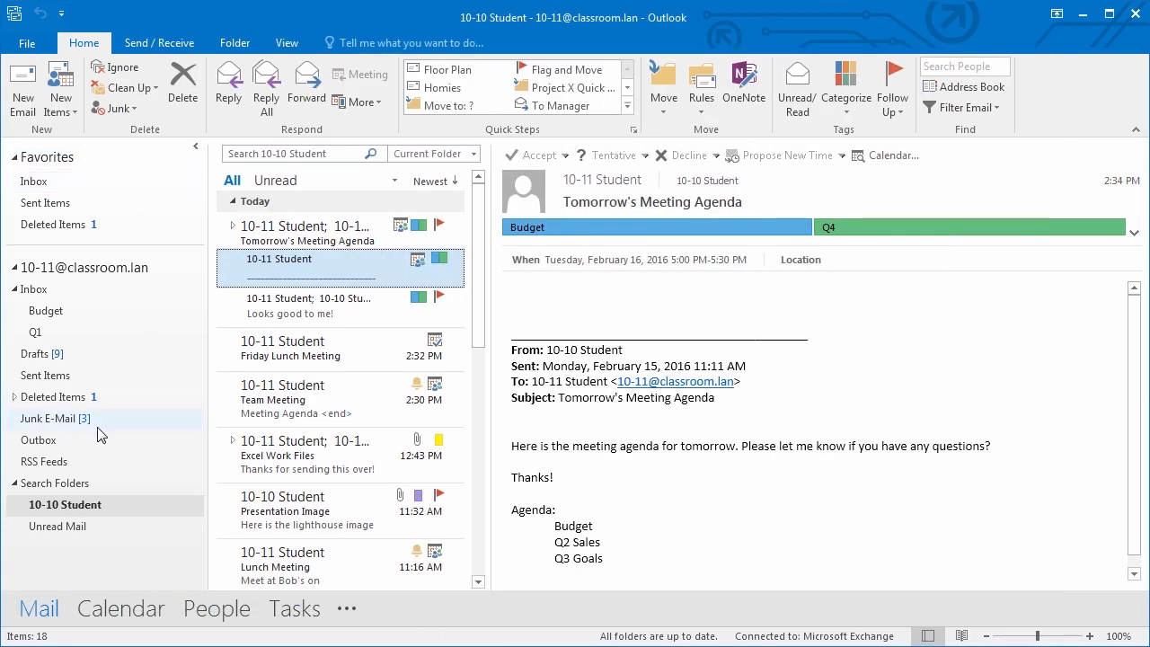
- Check Sent Items, then open the 10-10 Student search folder to see the test message
click(350, 238)
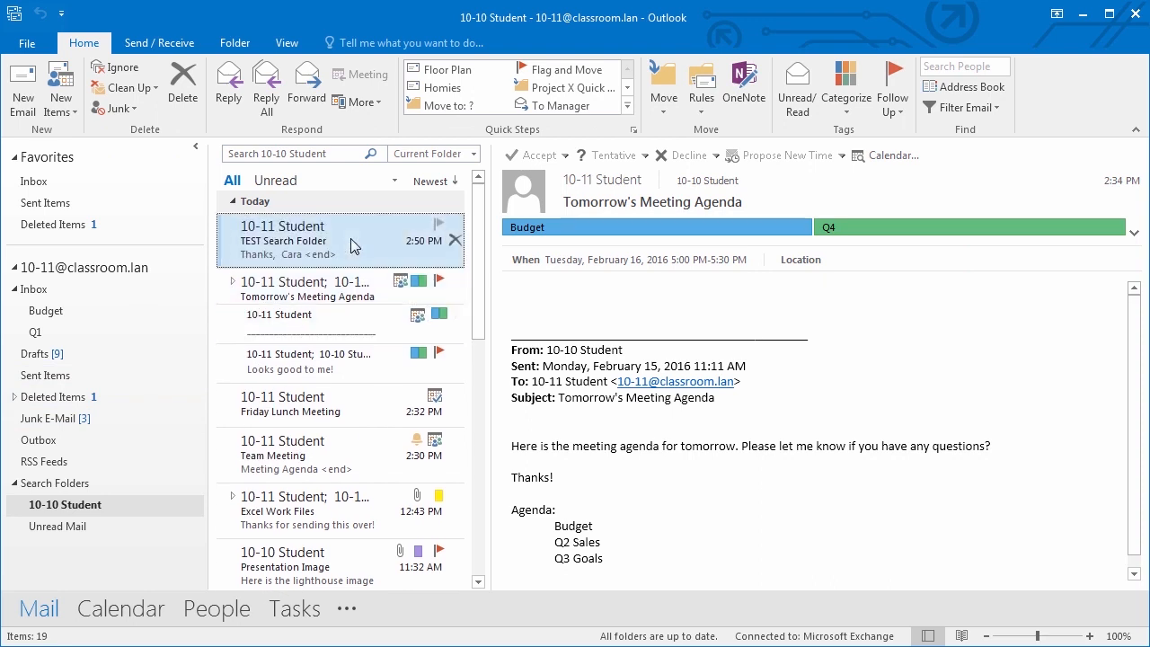
click(78, 205)
click(247, 249)
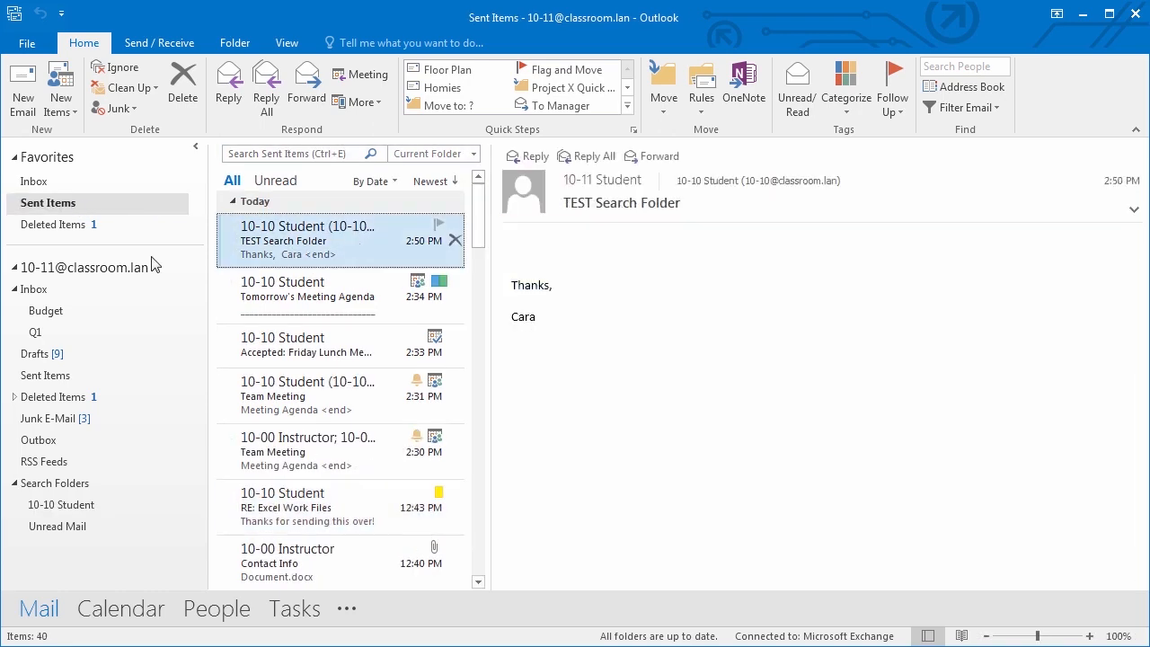
click(70, 506)
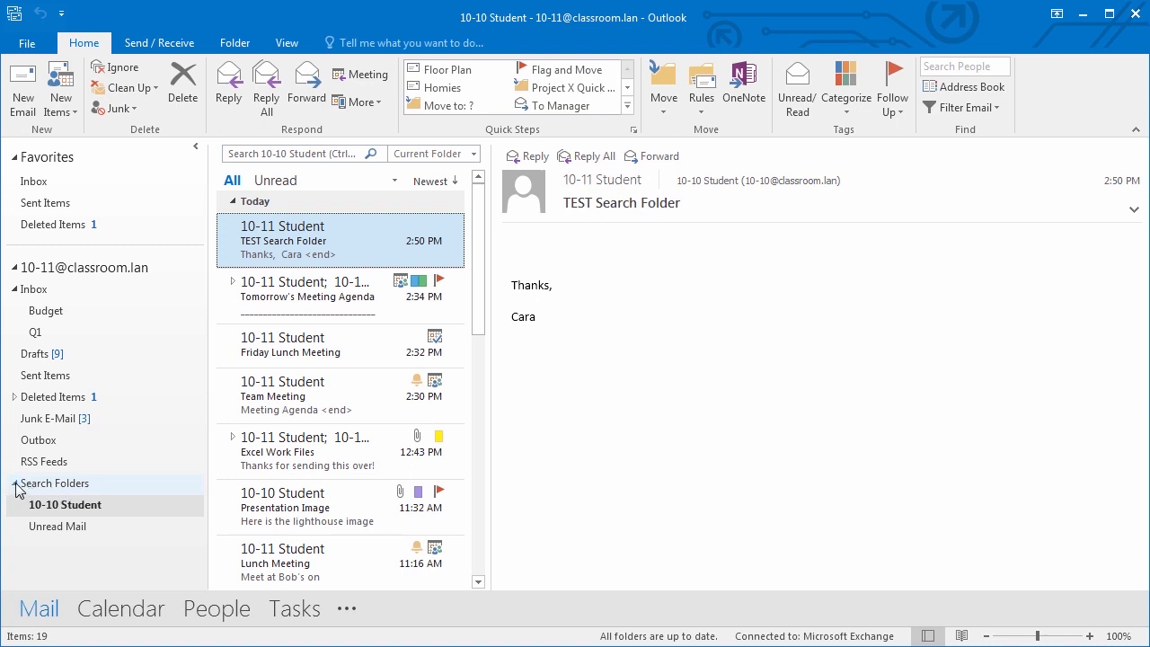
click(14, 484)
- Expand Search Folders again and switch to the empty Notes folder from the navigation bar
click(15, 484)
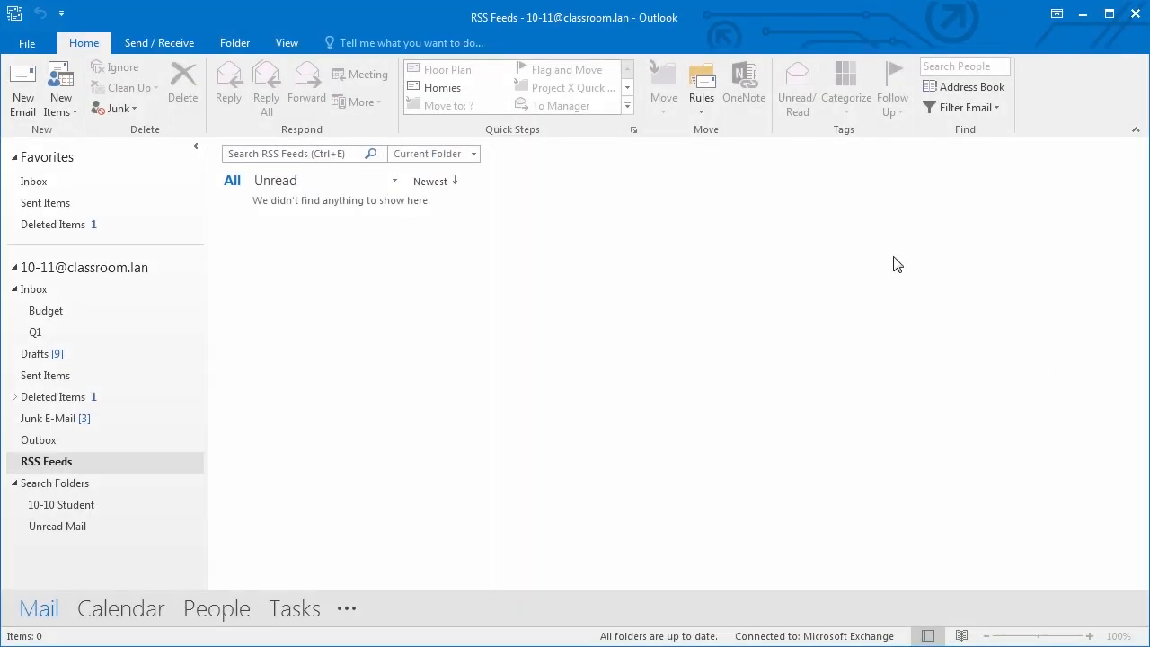
click(347, 610)
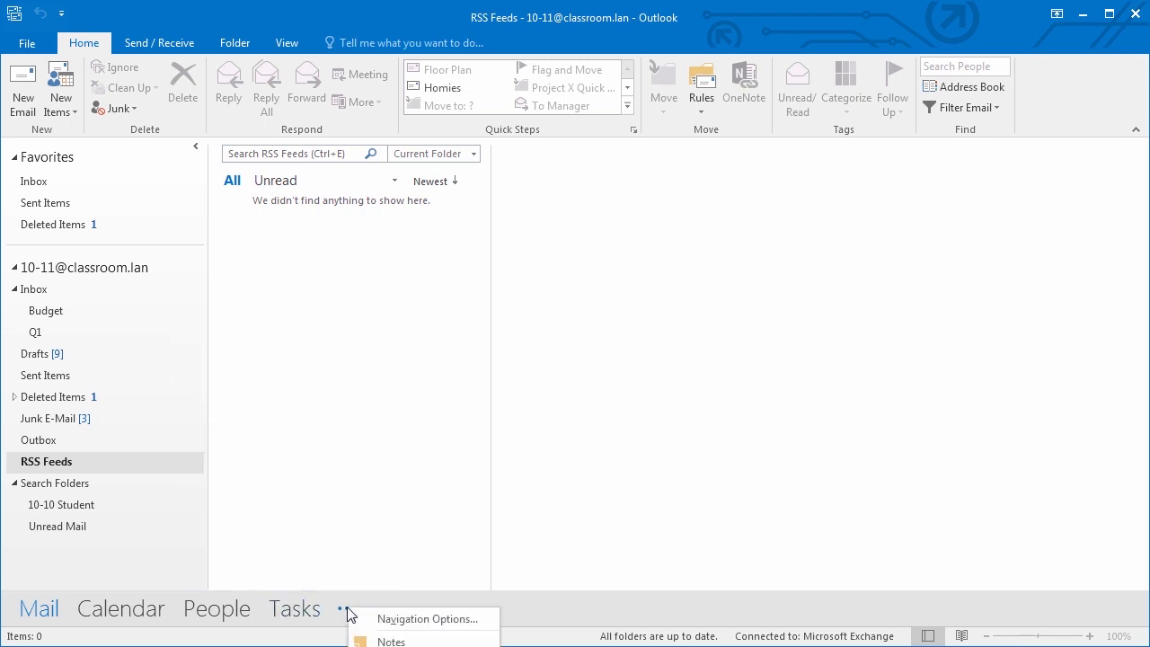
click(404, 641)
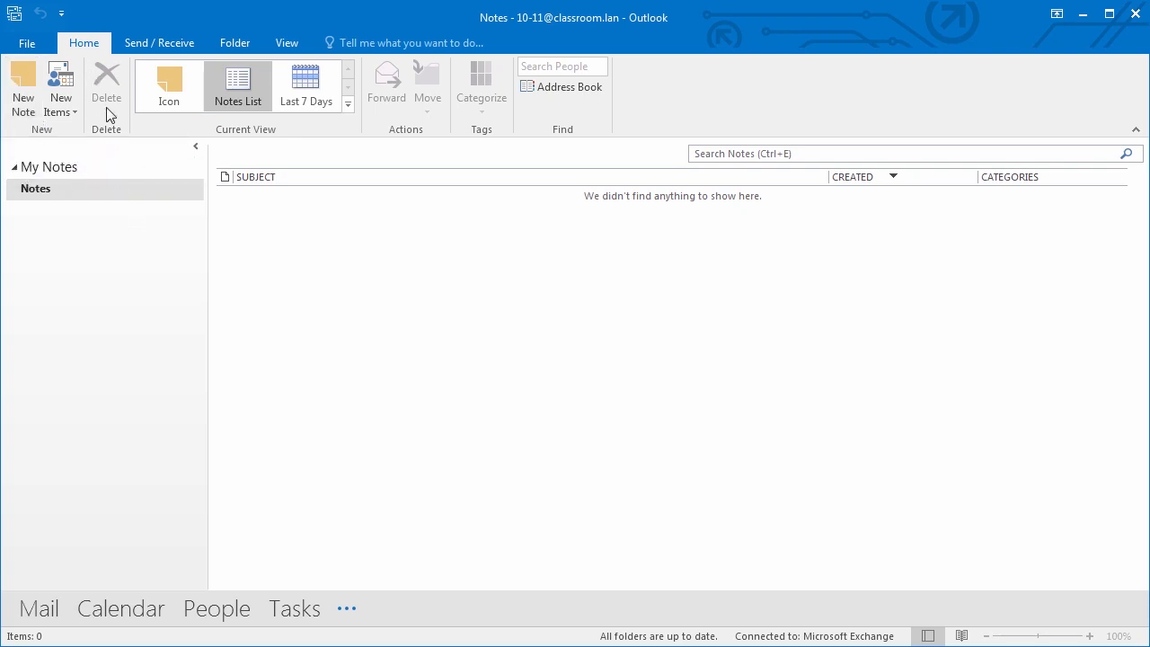
click(30, 95)
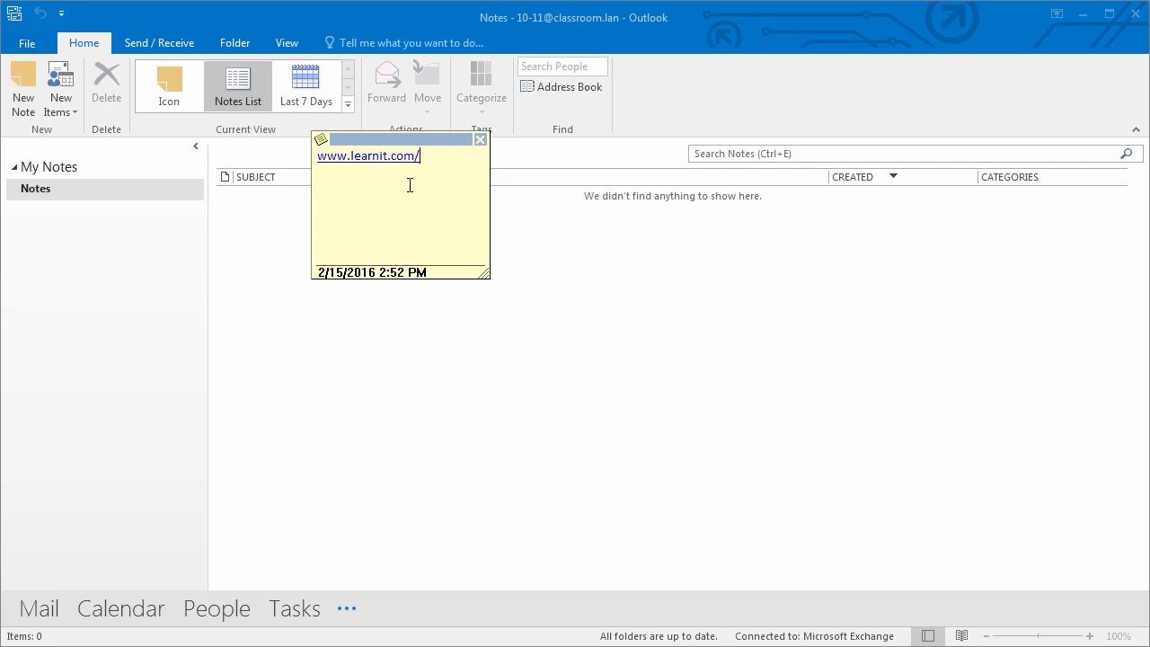
text(ndouts  )
text(www.learnit.com/manuals)
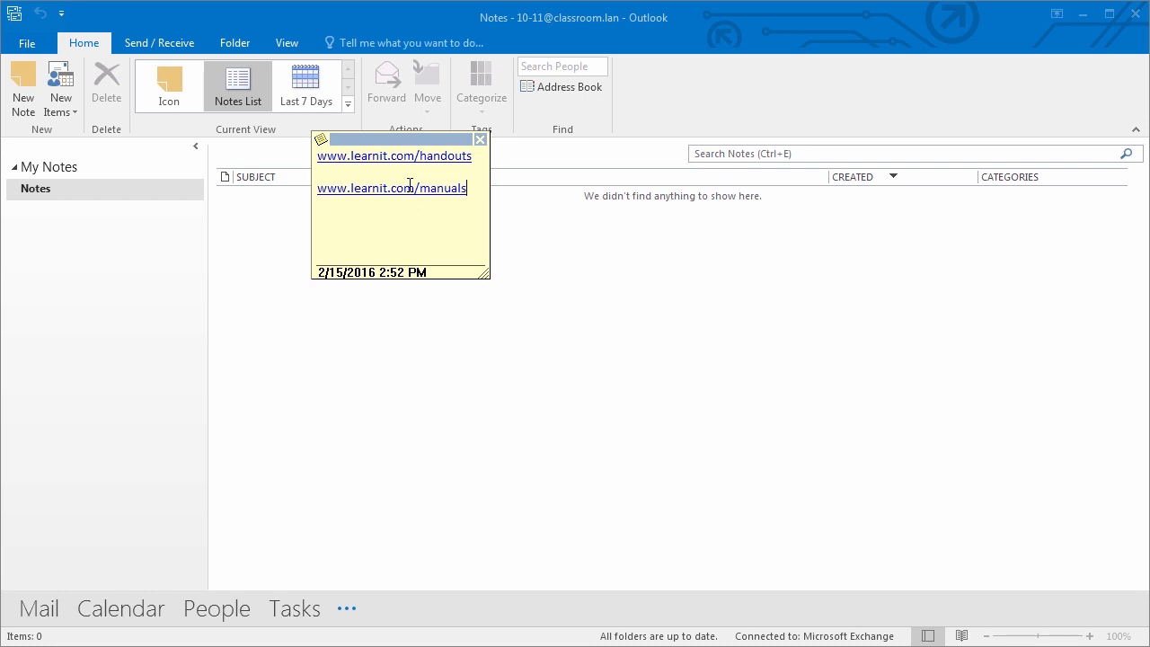
click(480, 139)
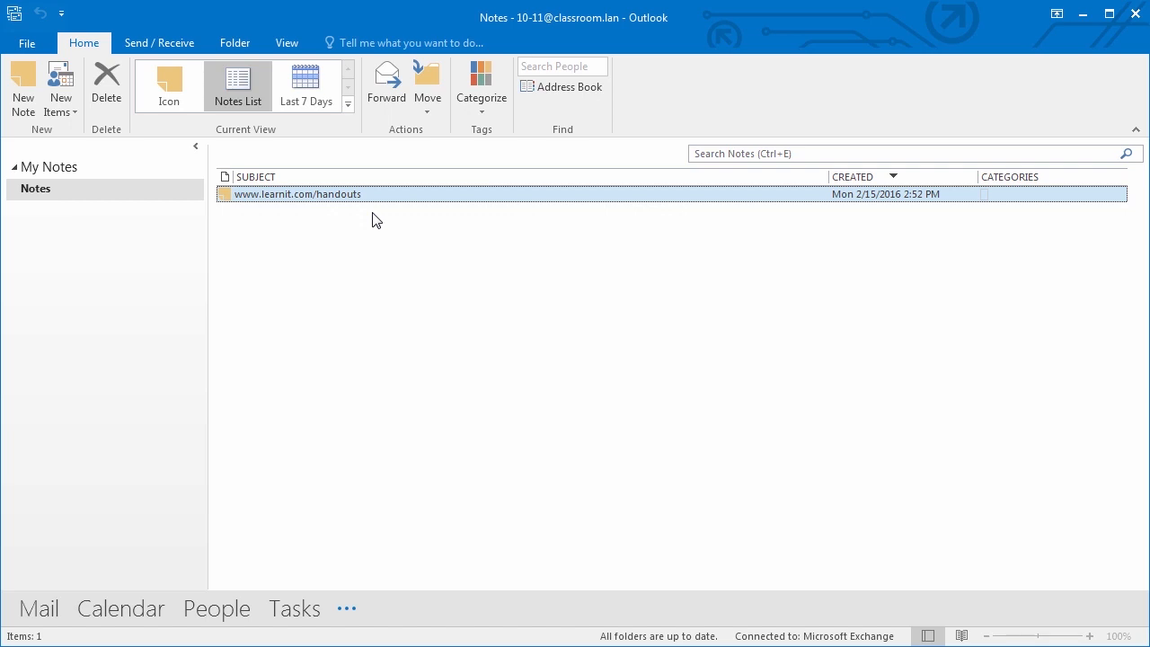
- Look over the available note views without changing them, then return to Mail
click(349, 104)
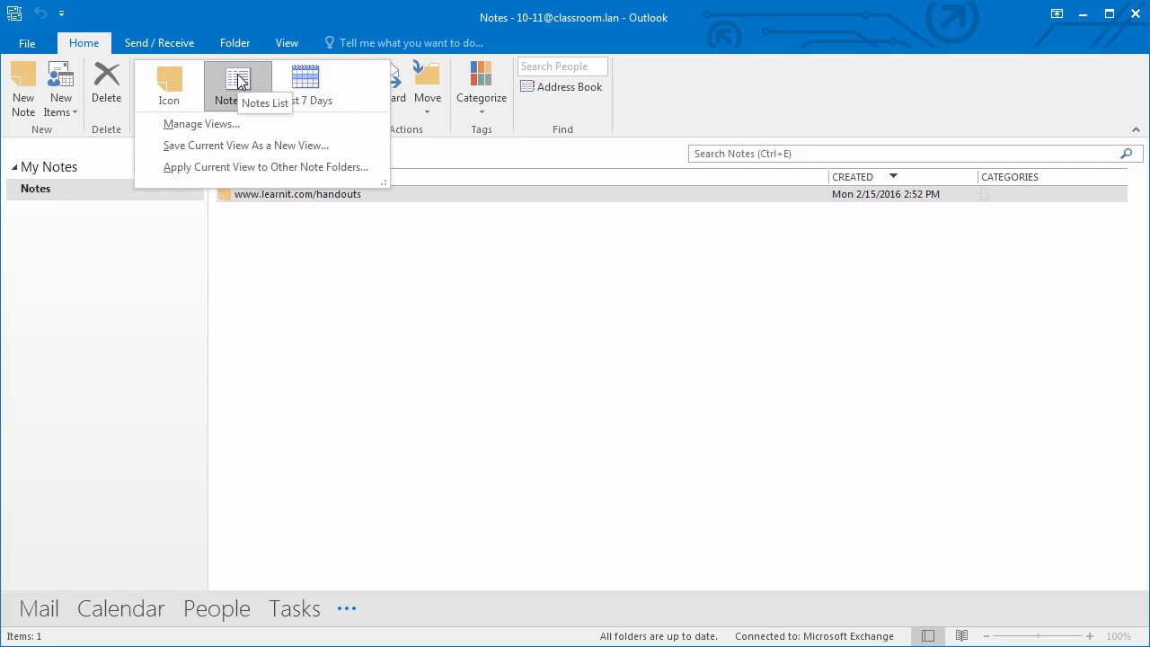
click(167, 290)
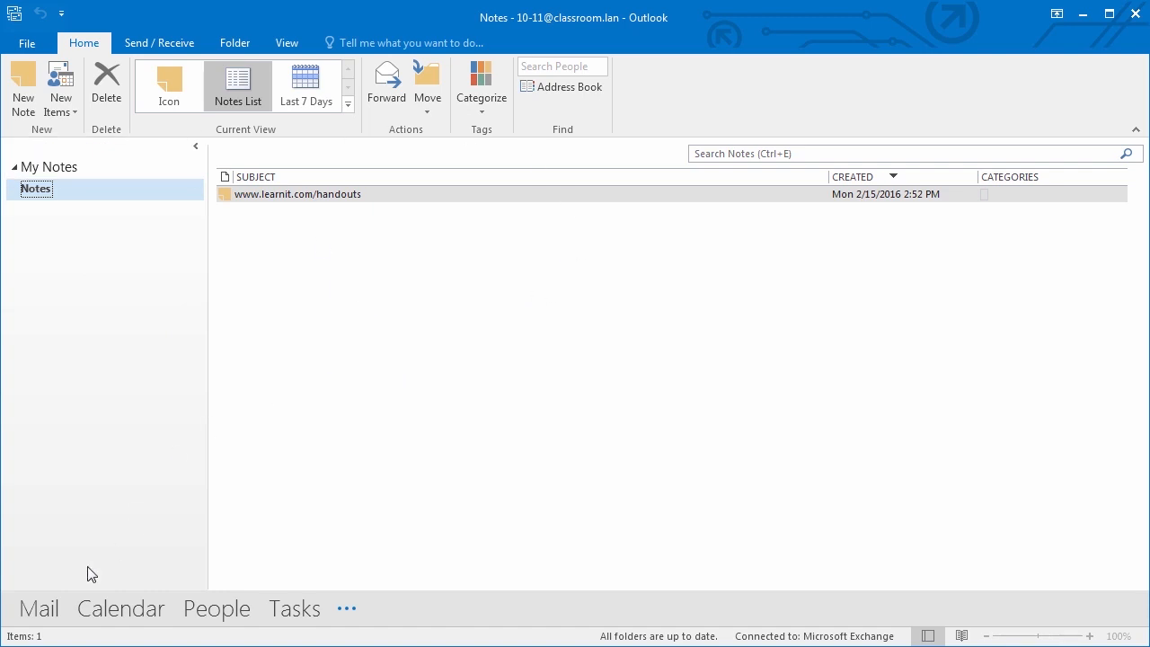
click(56, 603)
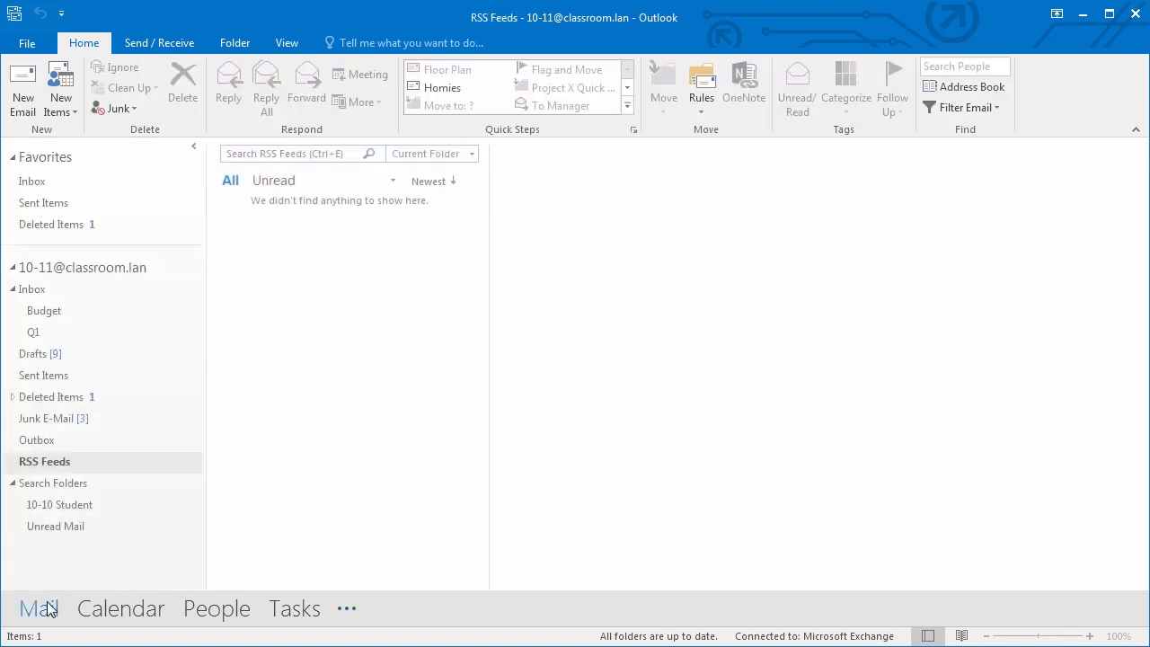
- Find the Tomorrow's Meeting Agenda email in the Inbox and select its Agenda lines
click(50, 292)
click(310, 375)
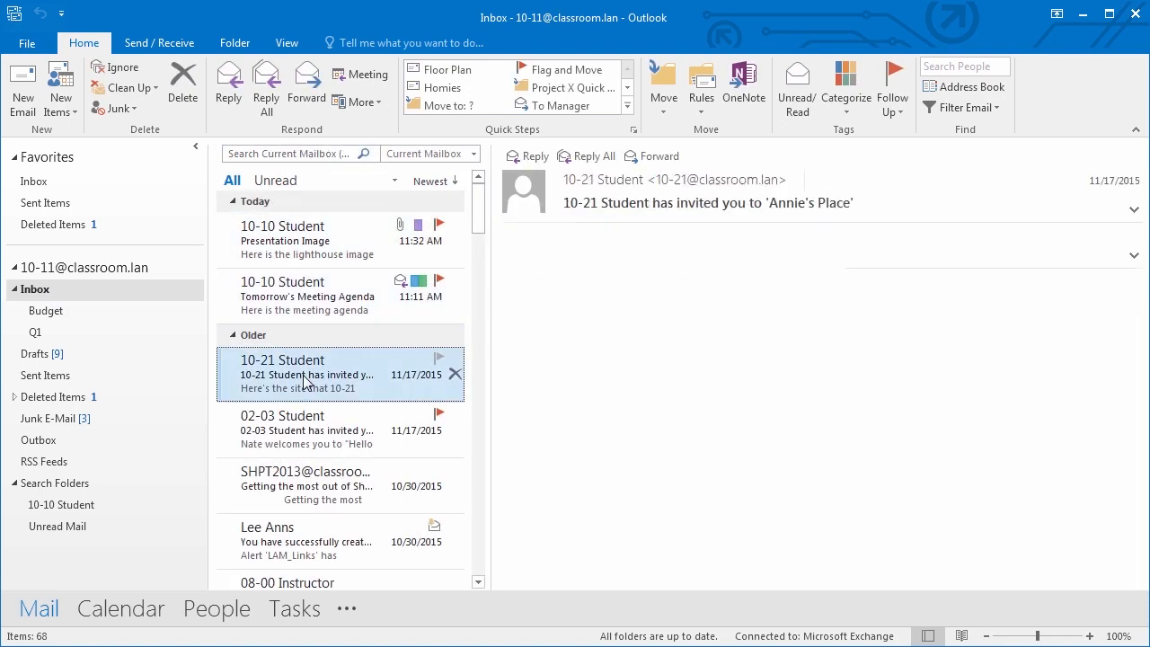
click(316, 431)
click(313, 530)
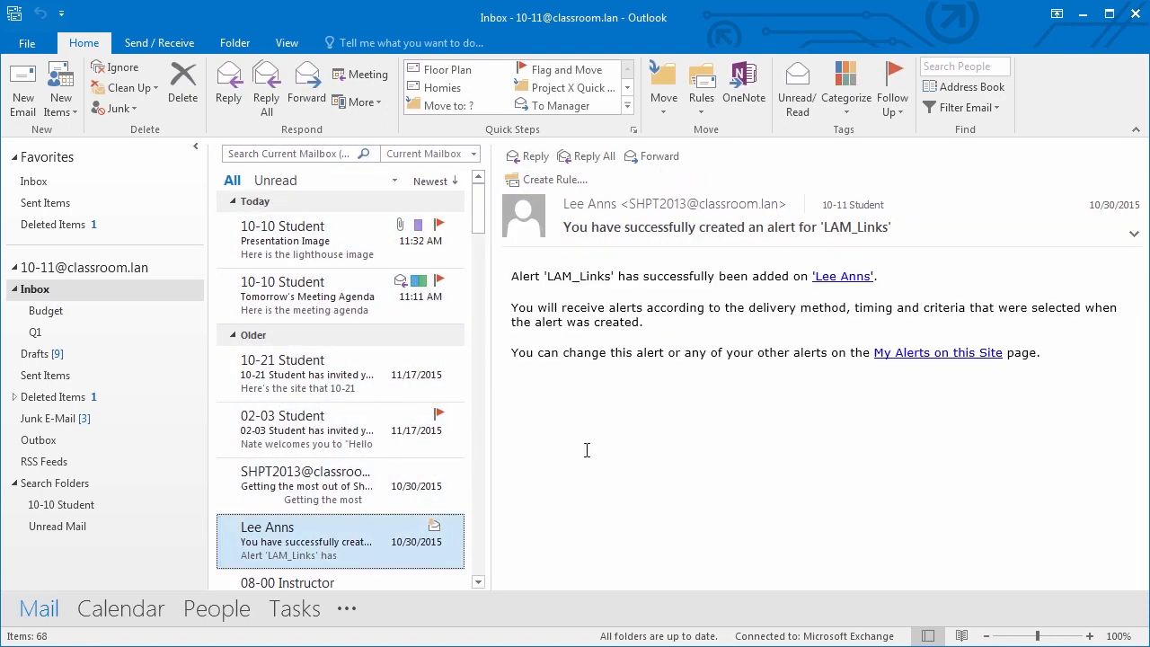
scroll(310, 538, down, 3)
click(304, 442)
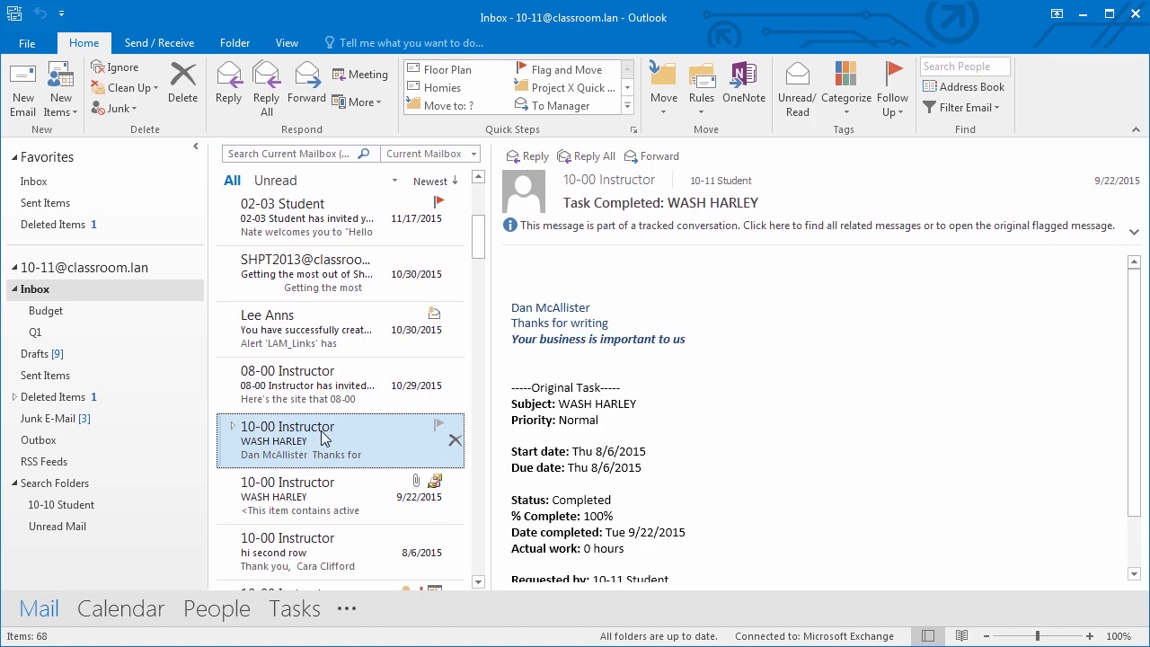
scroll(686, 403, down, 2)
click(296, 551)
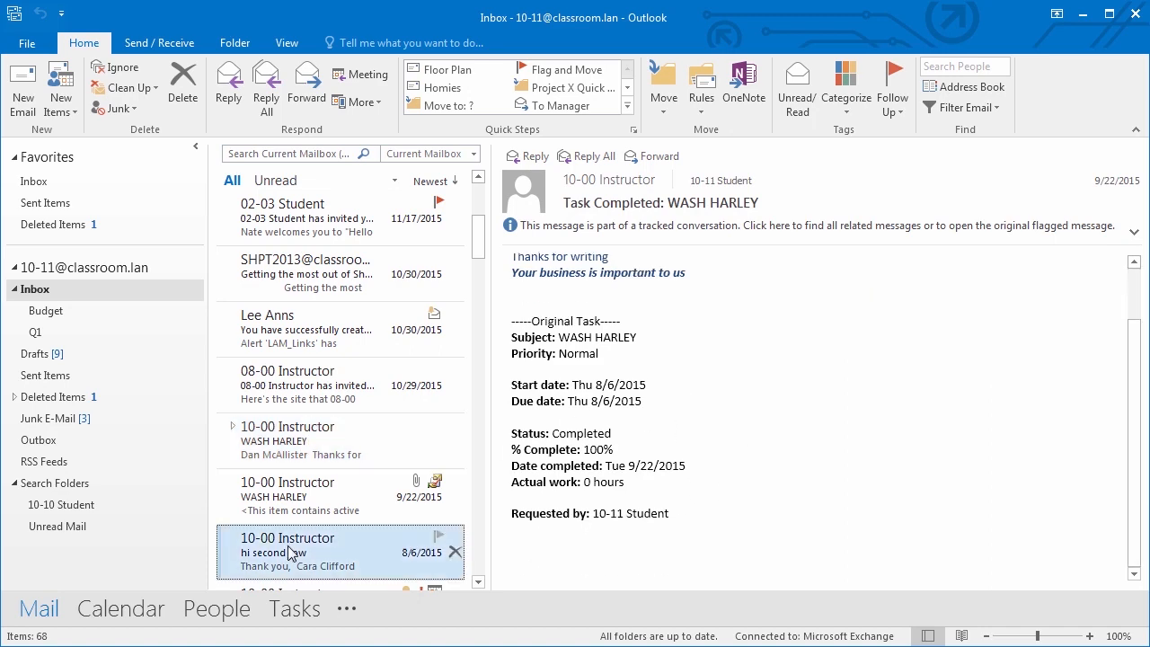
scroll(296, 503, up, 4)
click(301, 244)
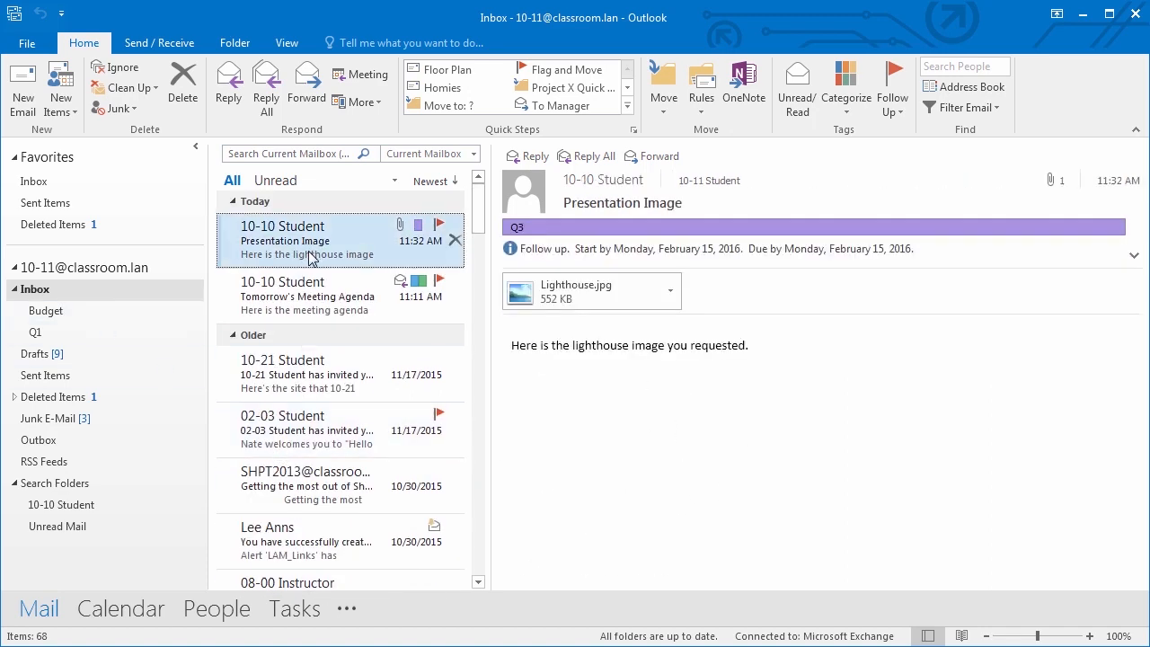
click(302, 282)
drag(667, 442, 511, 393)
key(ctrl+c)
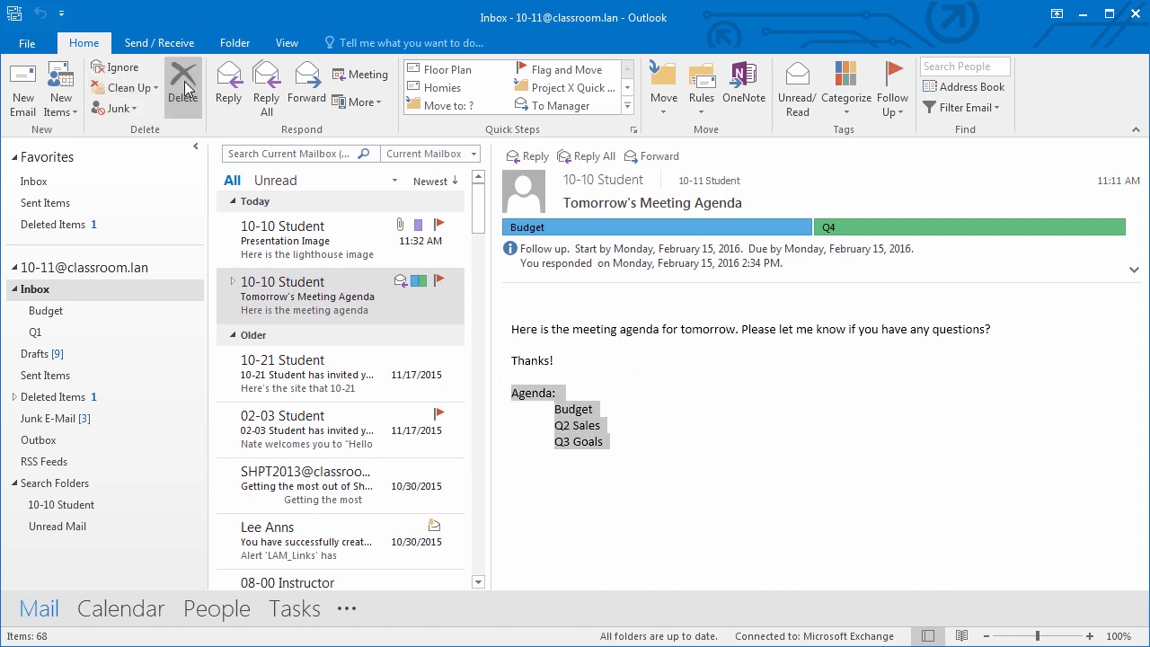
- Paste the agenda into a new note in the Notes folder
click(345, 610)
click(330, 636)
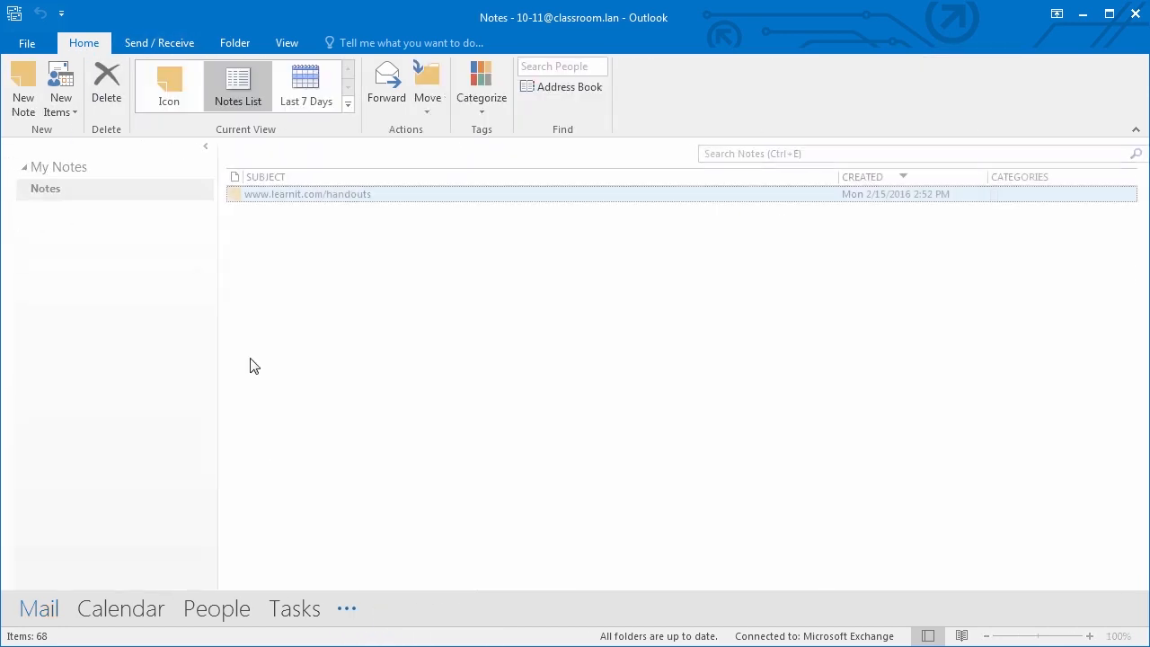
click(25, 92)
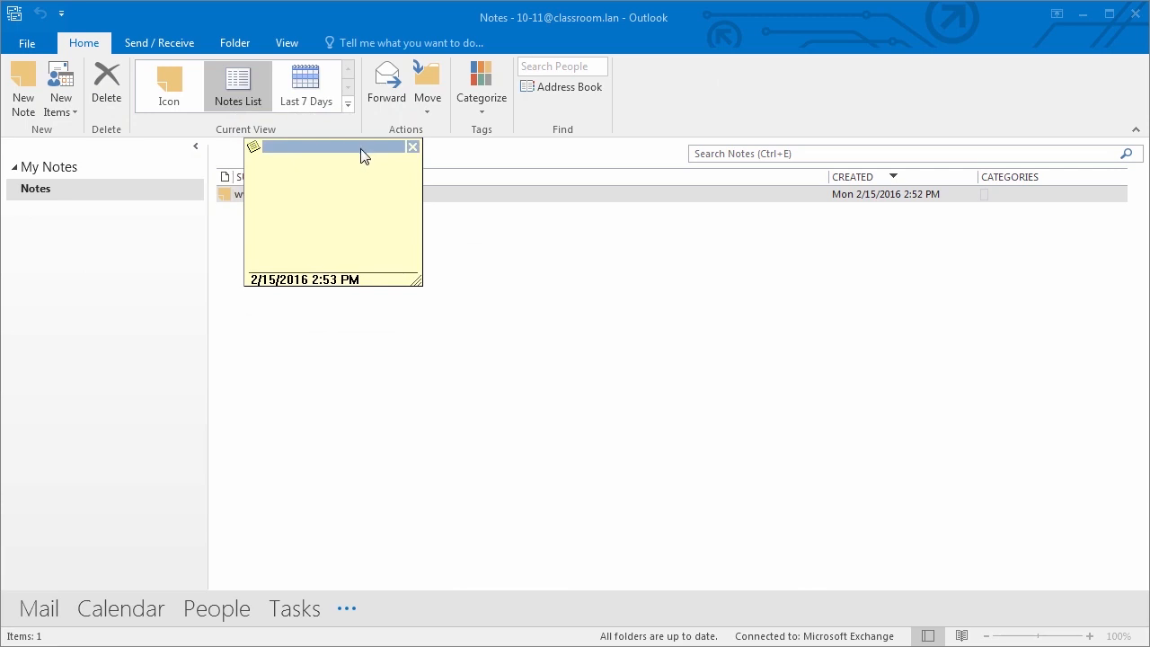
key(ctrl+v)
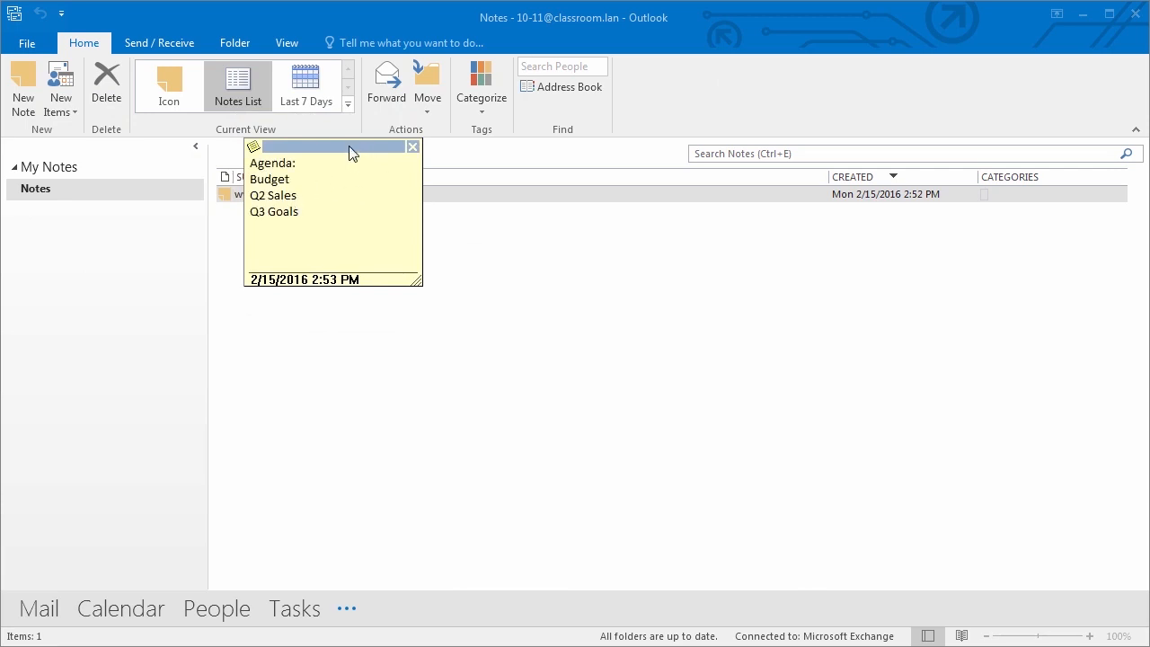
click(414, 148)
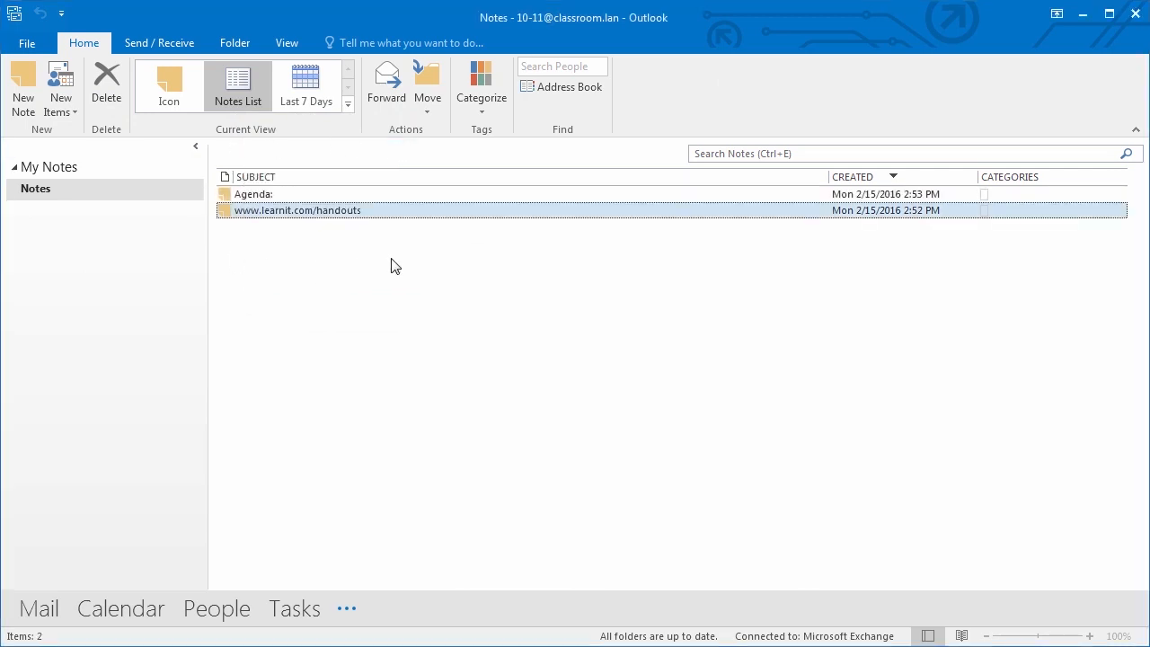
- Reopen the Agenda: note to verify it, then sort the notes by subject
click(305, 196)
double_click(288, 194)
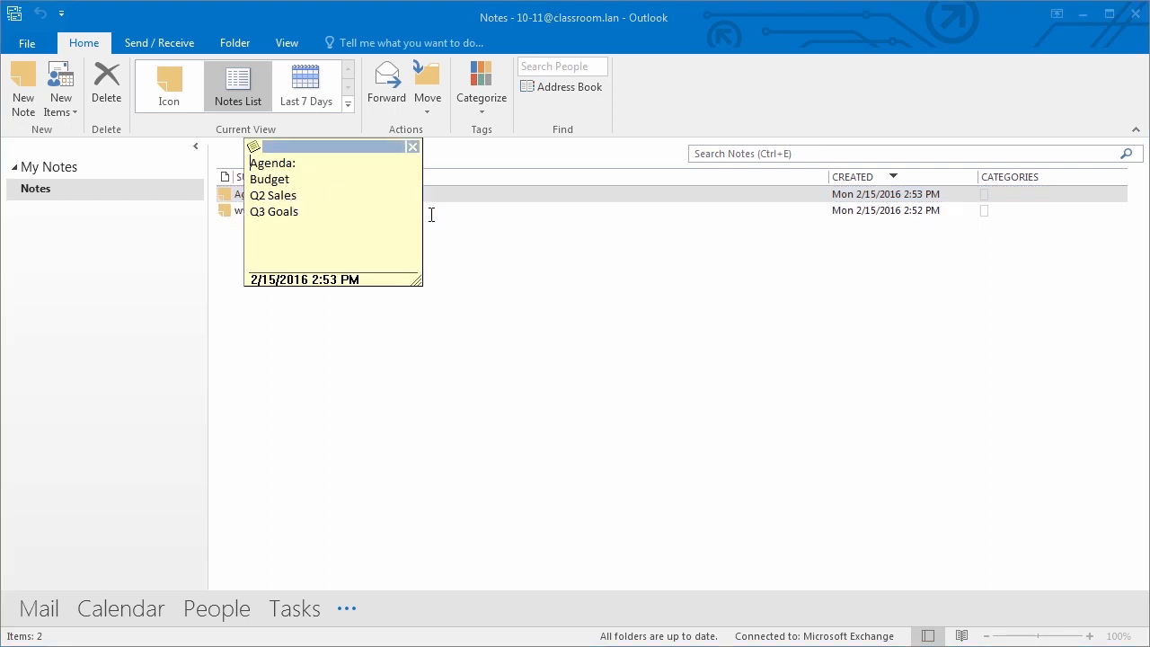
click(413, 147)
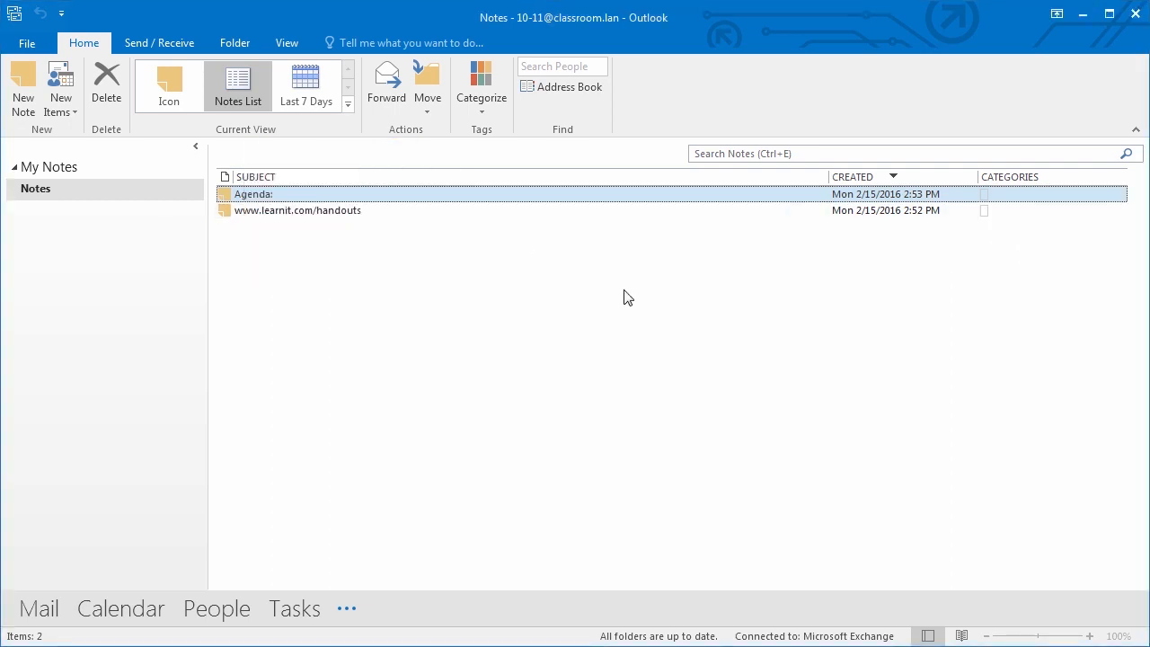
click(258, 178)
- Set Navigation Options to show 5 visible items so Notes appears on the bar
click(276, 212)
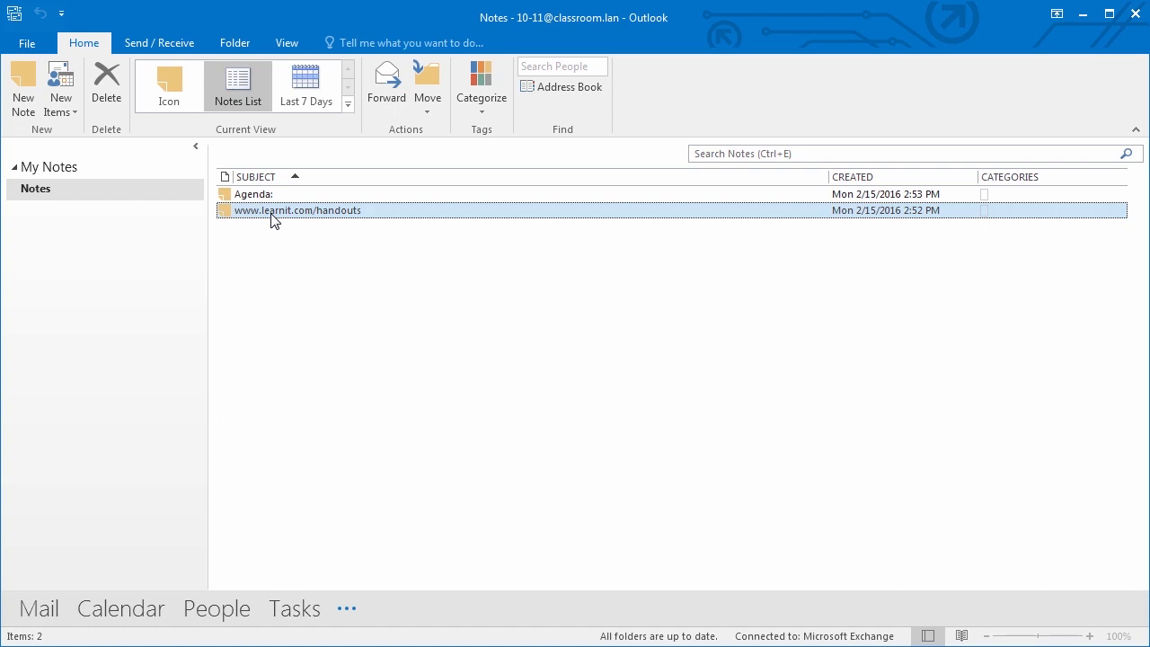
click(351, 606)
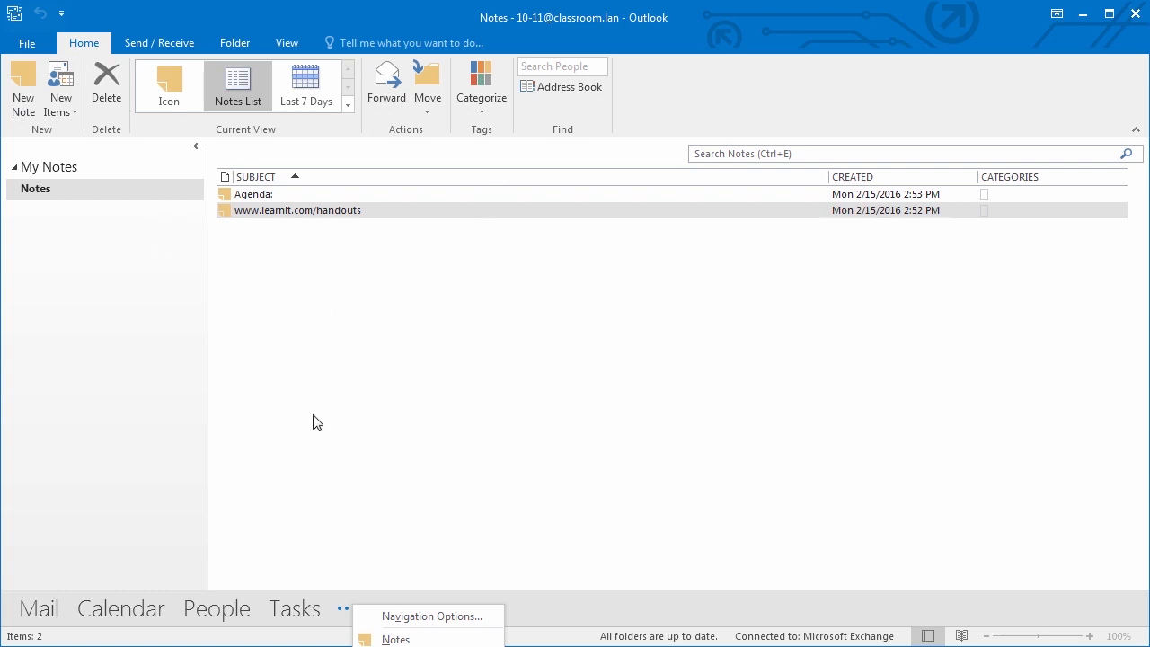
click(396, 616)
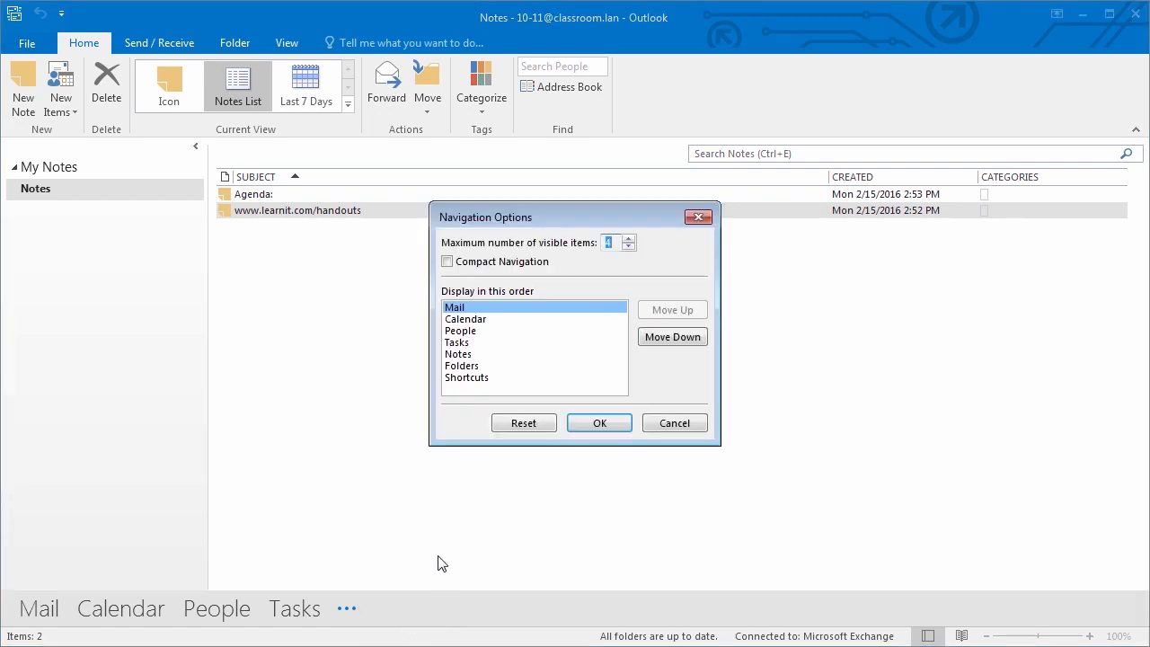
click(630, 238)
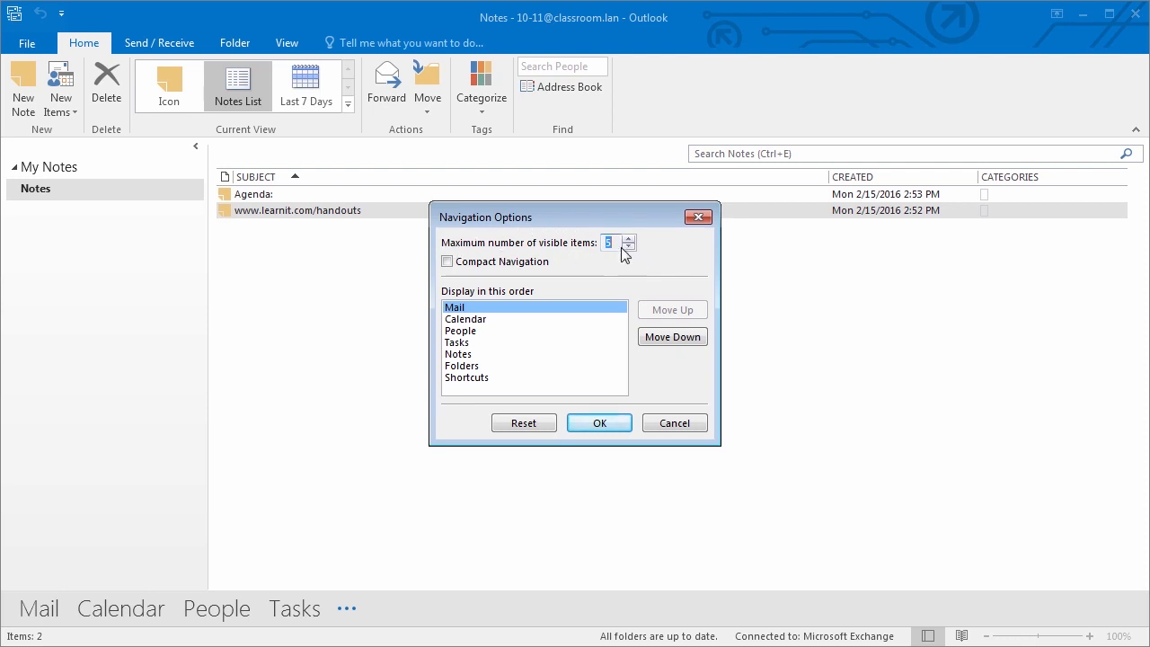
click(593, 424)
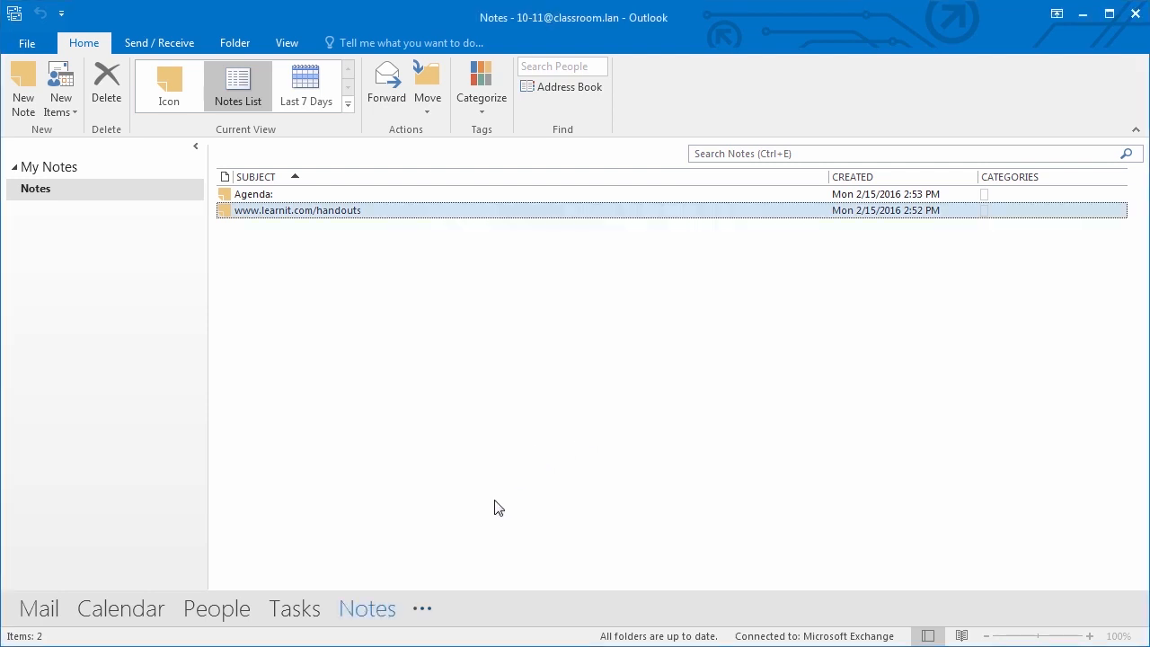
click(303, 615)
click(374, 613)
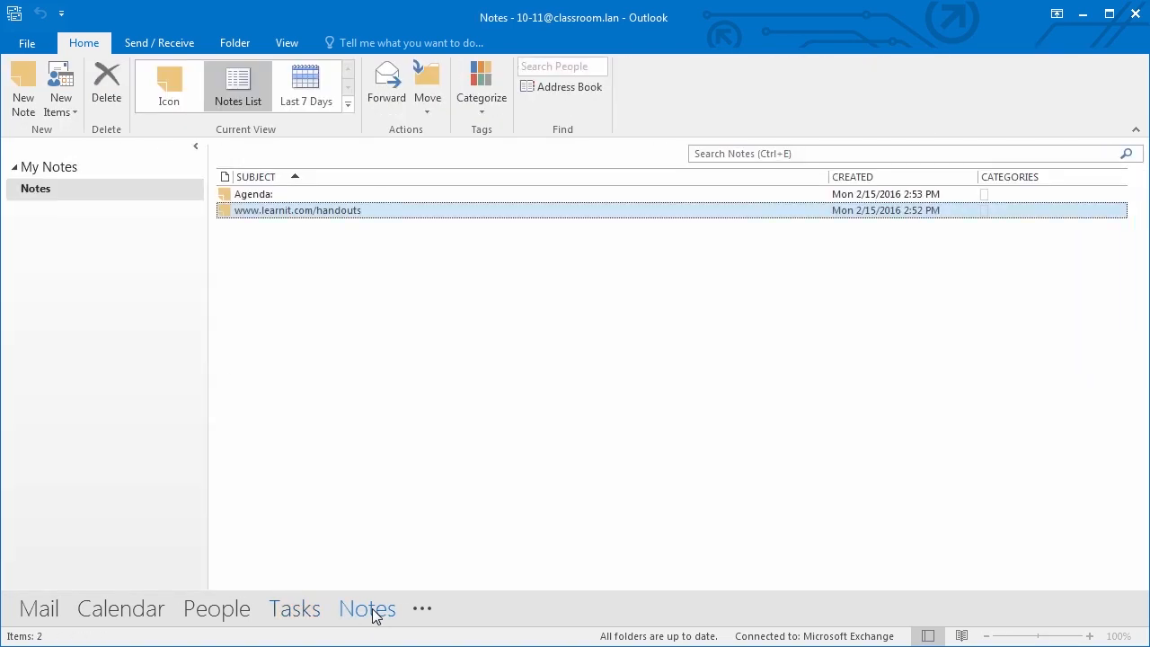